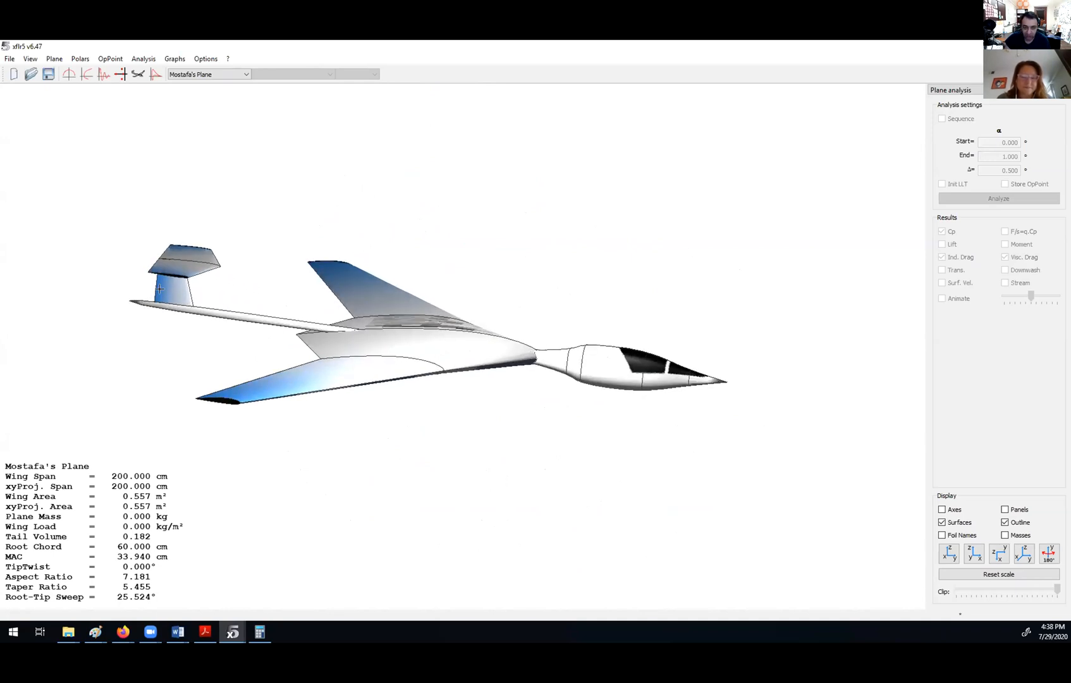
Set the elevator's tilt angle to 10° in the plane definition and save the plane
{"action": "left_click_drag", "start_coordinate": [195, 264], "coordinate": [362, 230]}
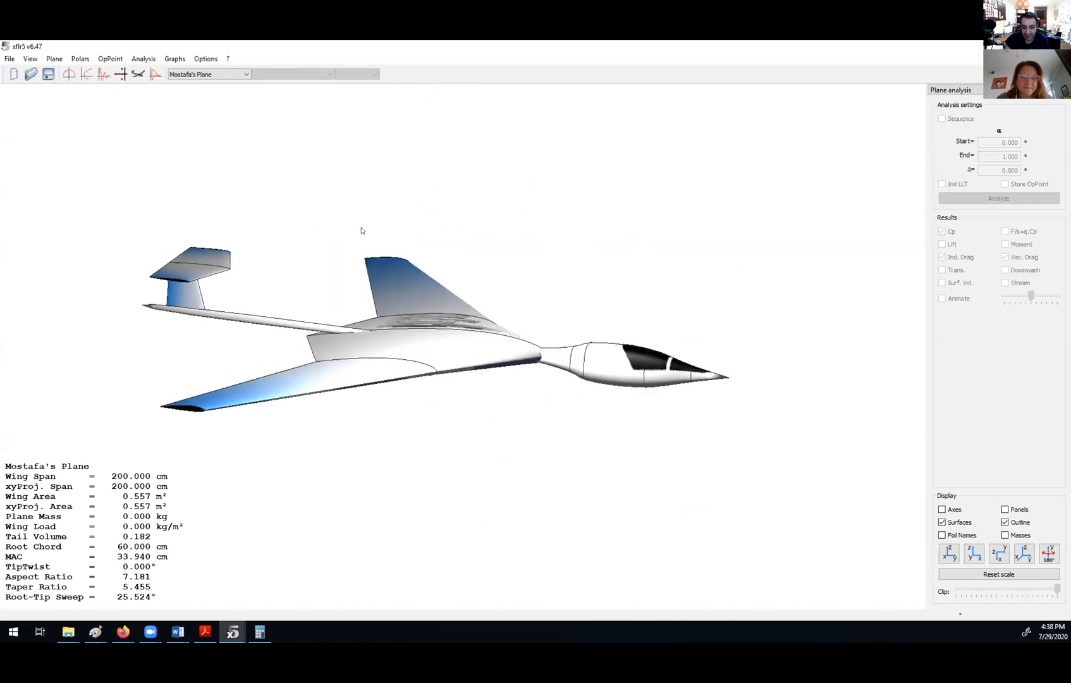
{"action": "right_click", "coordinate": [365, 230]}
{"action": "mouse_move", "coordinate": [437, 237]}
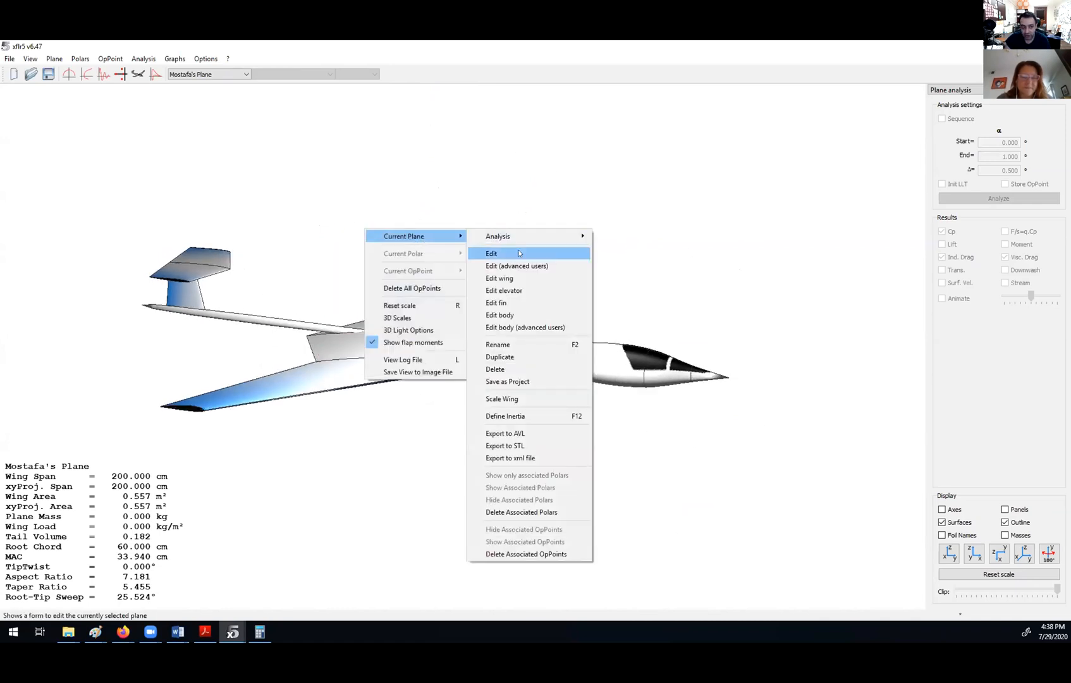
{"action": "left_click", "coordinate": [519, 253]}
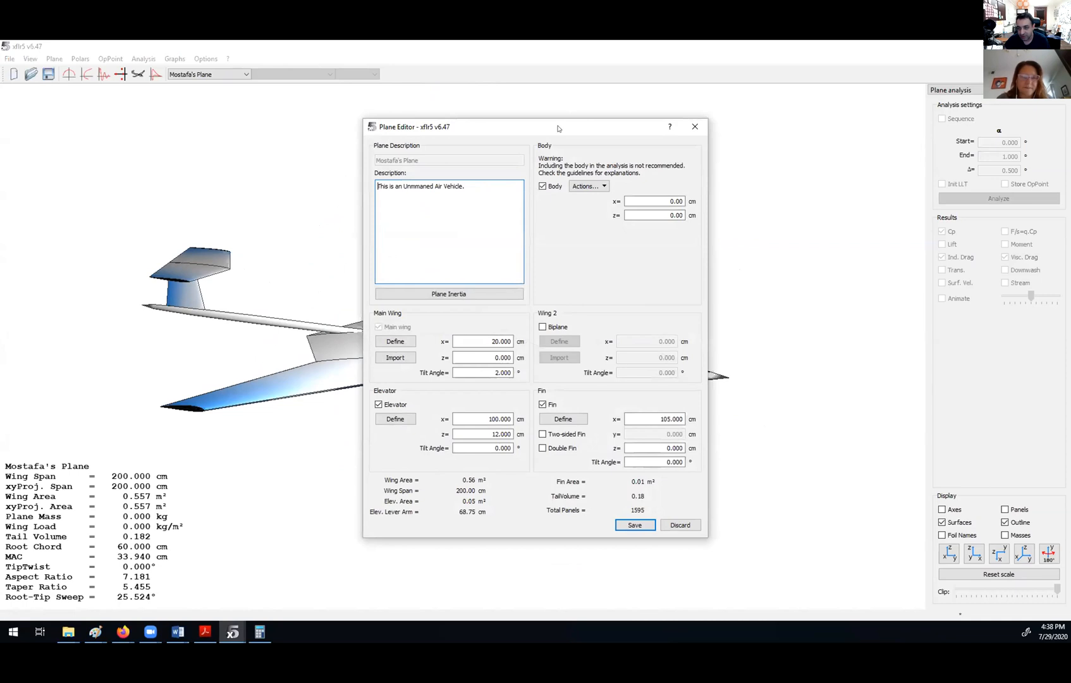
{"action": "left_click_drag", "start_coordinate": [563, 129], "coordinate": [810, 98]}
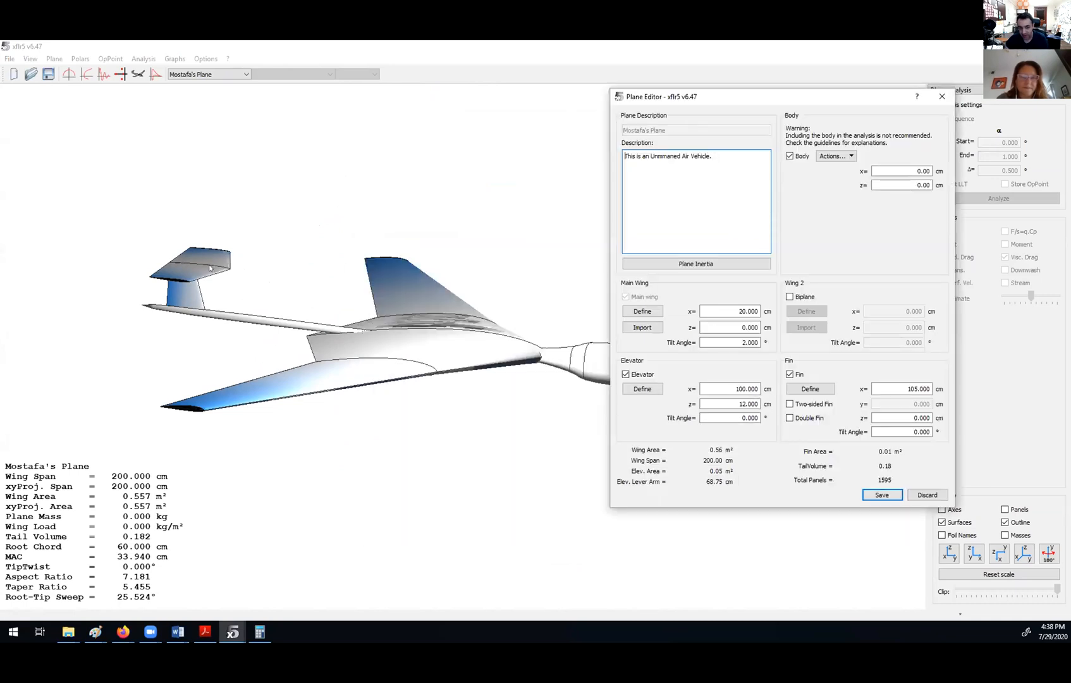
{"action": "left_click", "coordinate": [746, 419]}
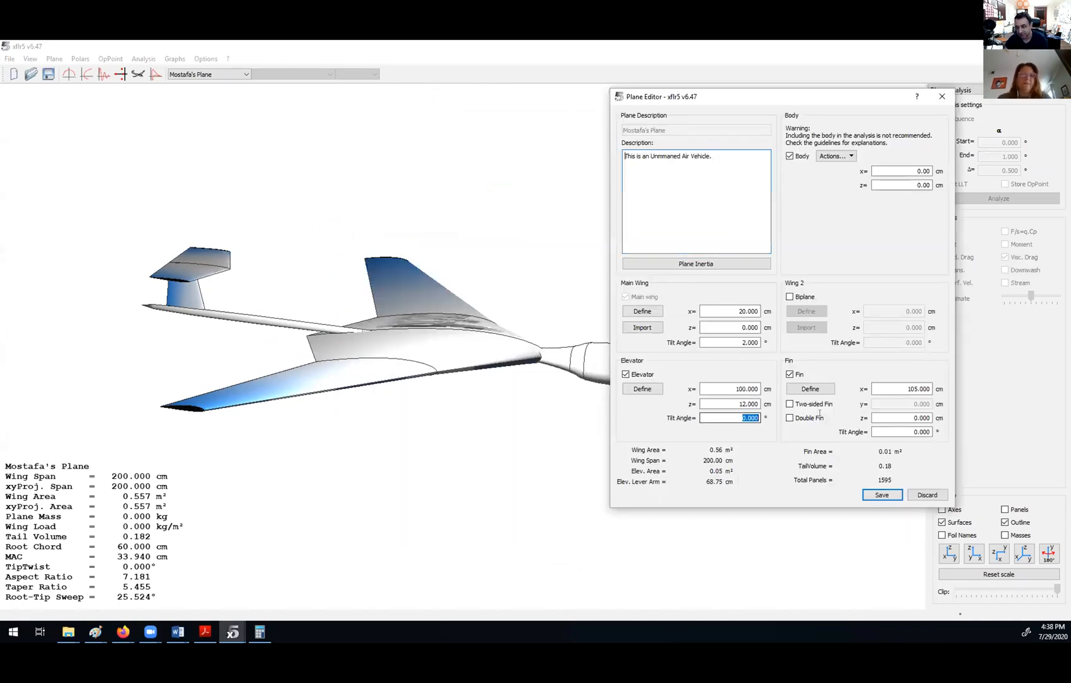
{"action": "left_click", "coordinate": [882, 495]}
{"action": "left_click_drag", "start_coordinate": [280, 318], "coordinate": [349, 273]}
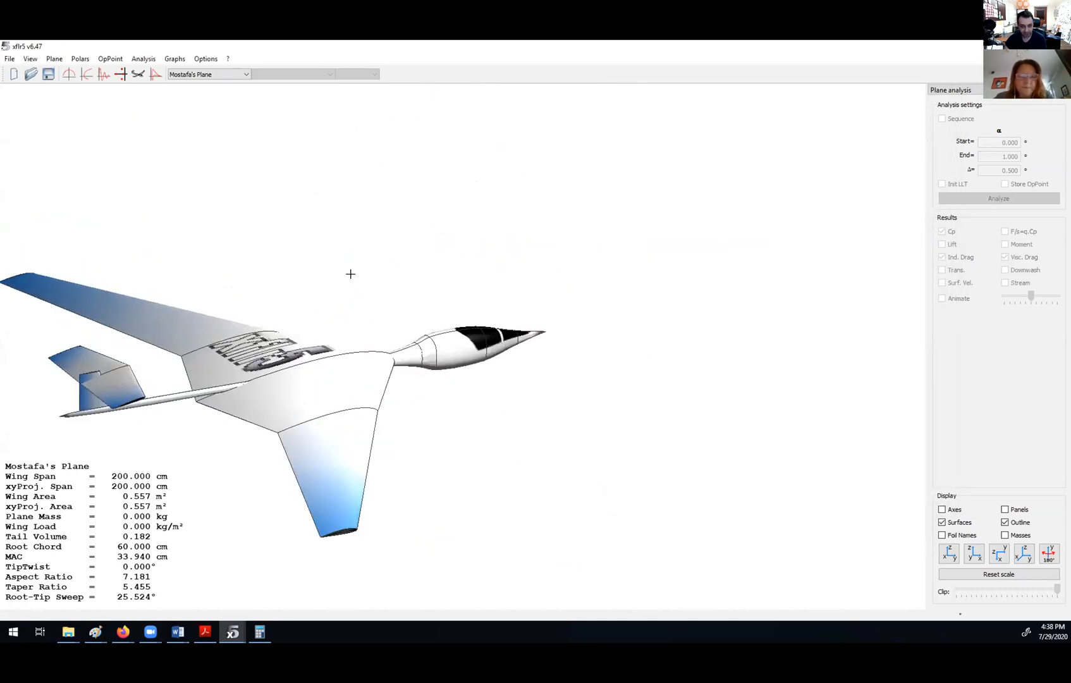
{"action": "left_click_drag", "start_coordinate": [294, 353], "coordinate": [399, 290]}
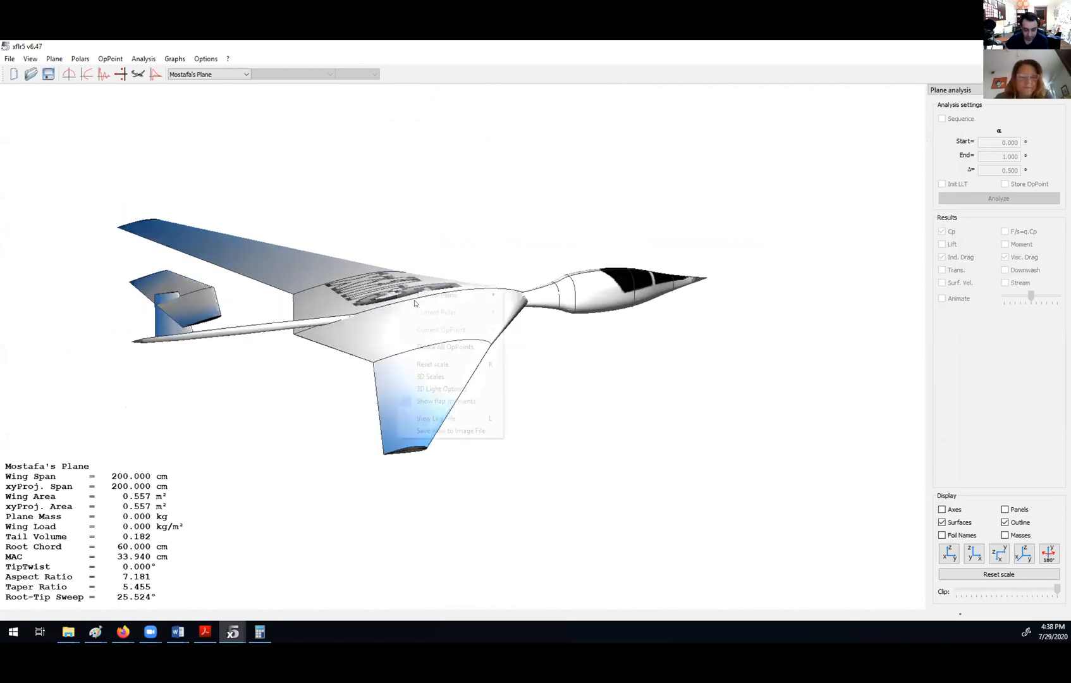
Set the elevator's tilt angle back to 0° and save the plane
{"action": "right_click", "coordinate": [399, 290]}
{"action": "mouse_move", "coordinate": [470, 296]}
{"action": "left_click", "coordinate": [531, 311]}
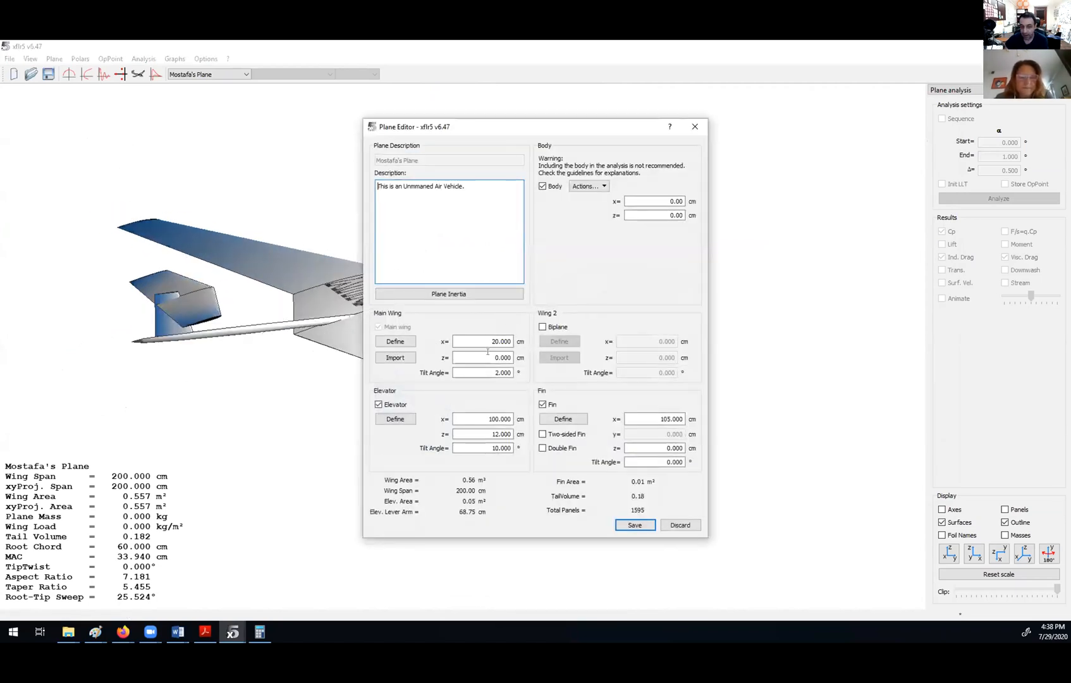
{"action": "left_click", "coordinate": [497, 448]}
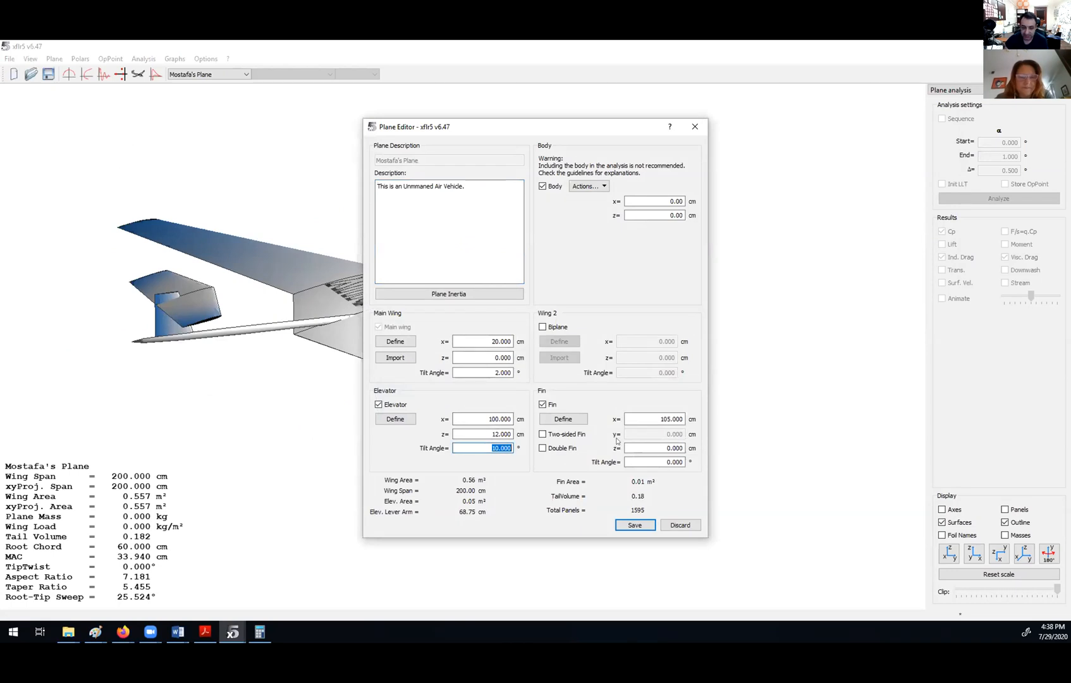
{"action": "type", "text": "0"}
{"action": "left_click", "coordinate": [501, 434]}
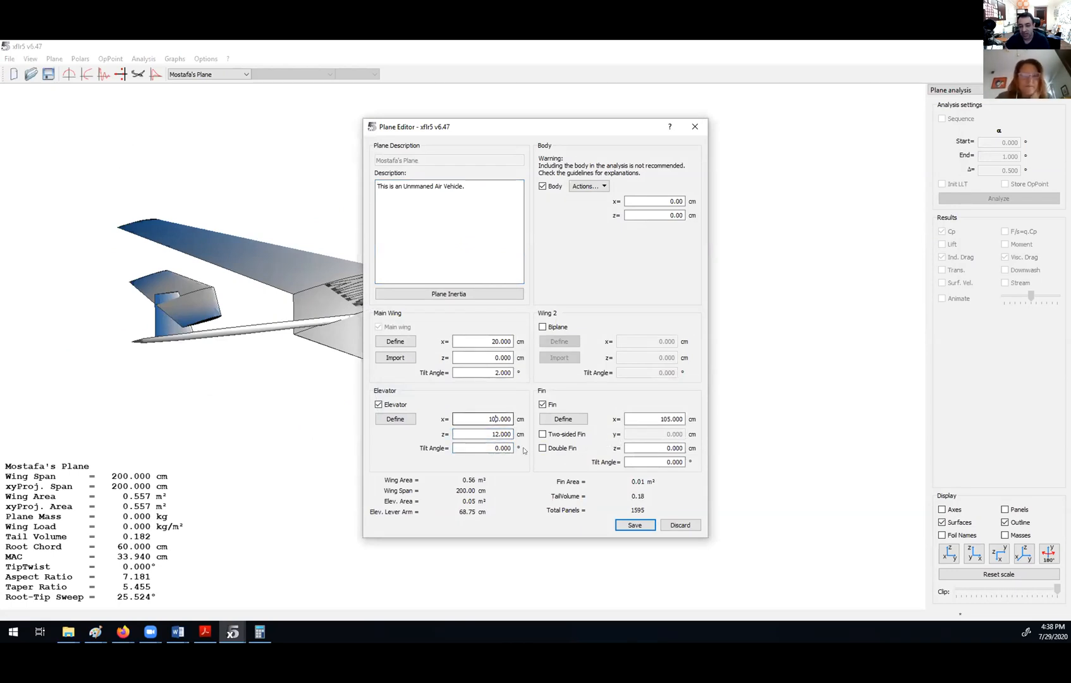
{"action": "left_click", "coordinate": [635, 525]}
Edit the current plane and enable its second wing with the Biplane option
{"action": "left_click_drag", "start_coordinate": [248, 352], "coordinate": [430, 368]}
{"action": "scroll", "coordinate": [430, 368], "scroll_direction": "down", "scroll_amount": 2}
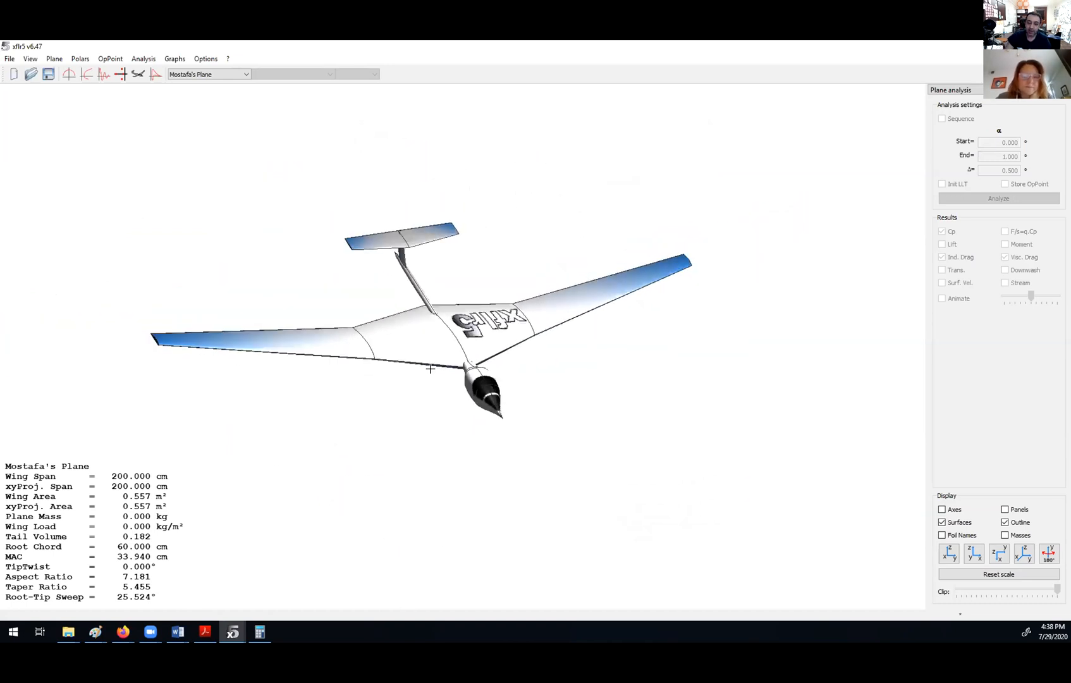
{"action": "left_click_drag", "start_coordinate": [426, 326], "coordinate": [522, 381]}
{"action": "right_click", "coordinate": [353, 169]}
{"action": "mouse_move", "coordinate": [395, 176]}
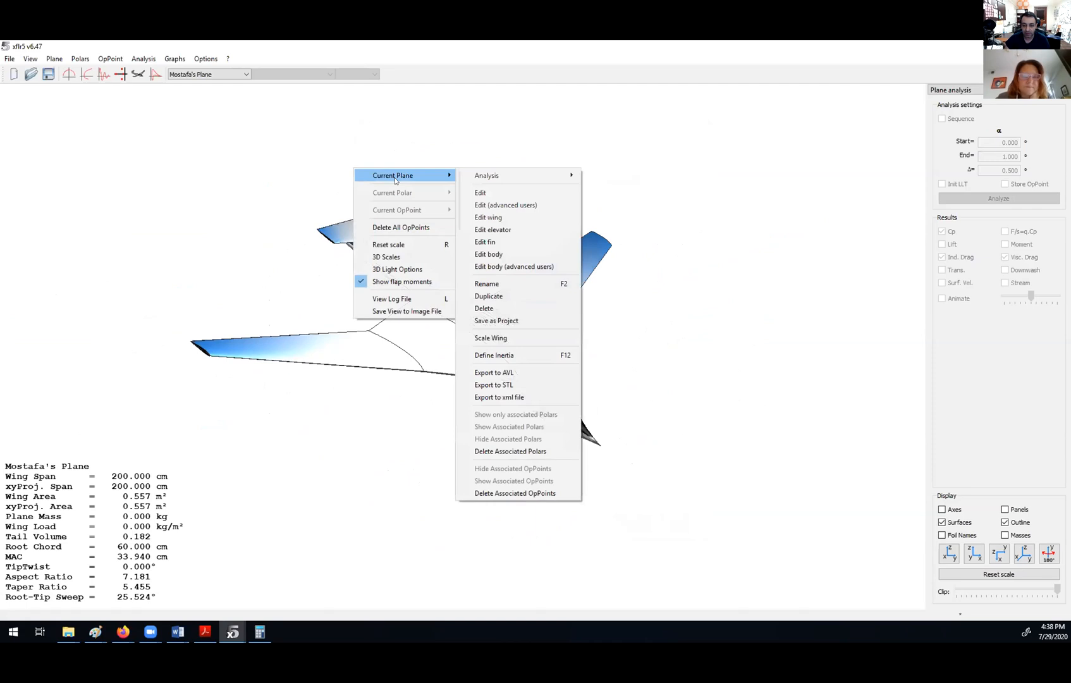
{"action": "left_click", "coordinate": [484, 194]}
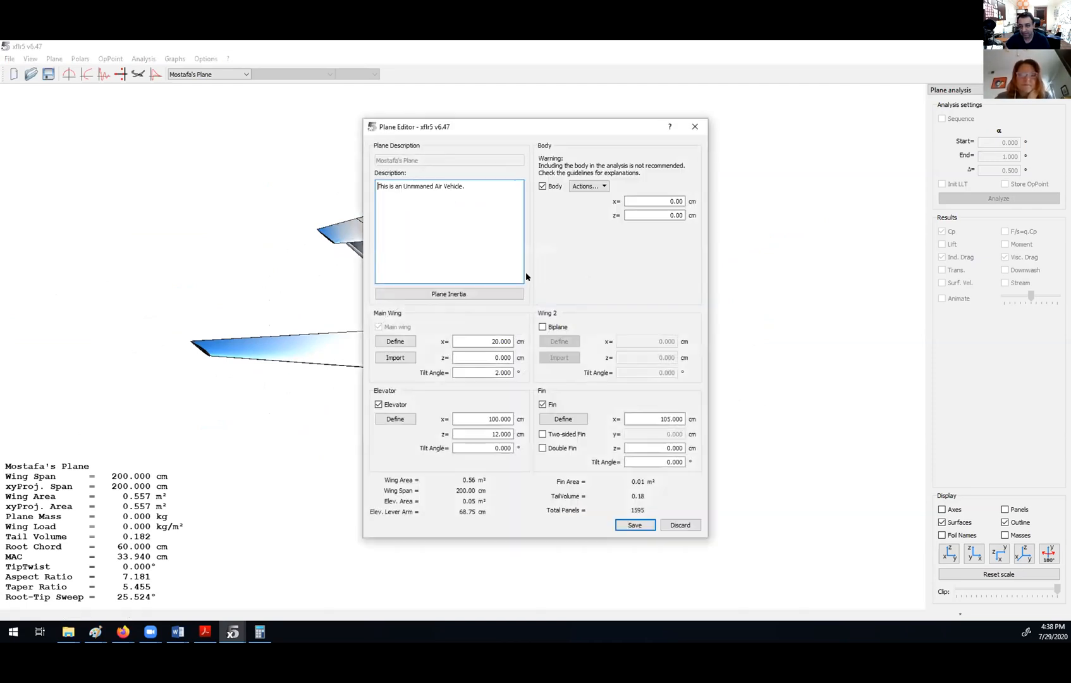
{"action": "left_click", "coordinate": [548, 328]}
{"action": "left_click_drag", "start_coordinate": [562, 126], "coordinate": [860, 78]}
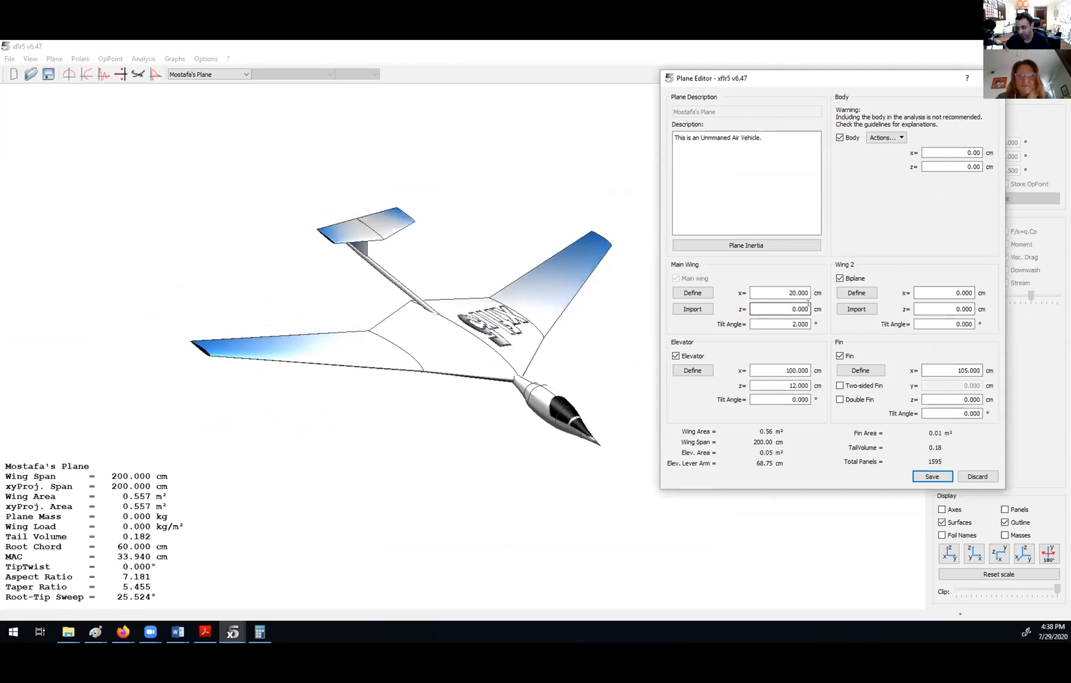
Open the second wing's definition and set the tip section's y position to 60 cm
{"action": "left_click", "coordinate": [857, 293]}
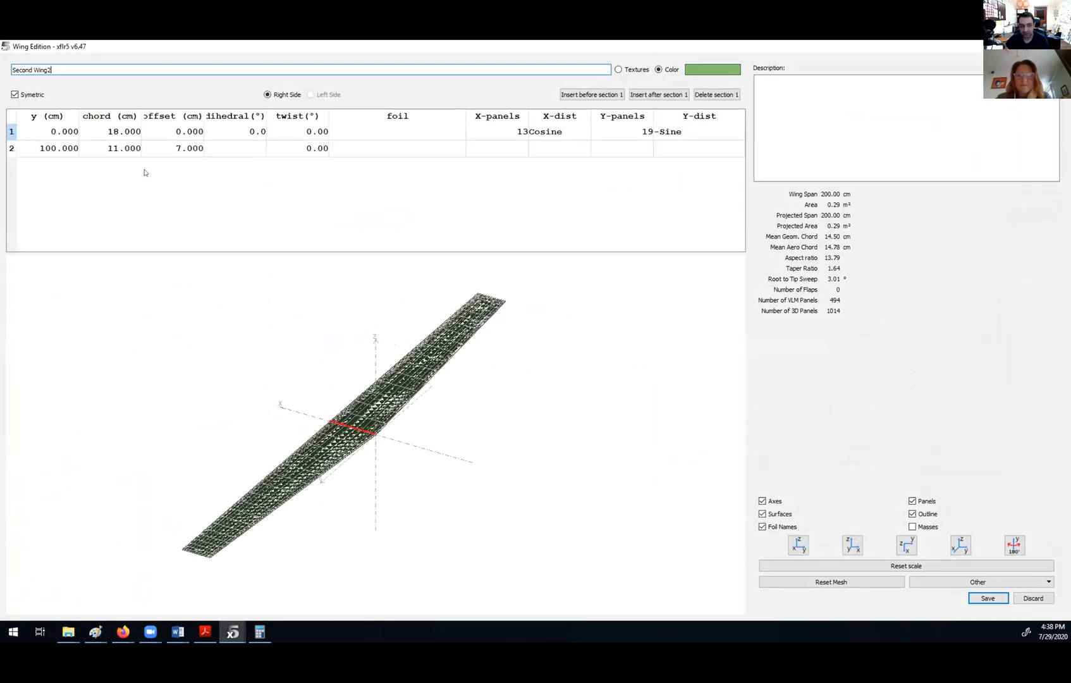
{"action": "left_click", "coordinate": [55, 148]}
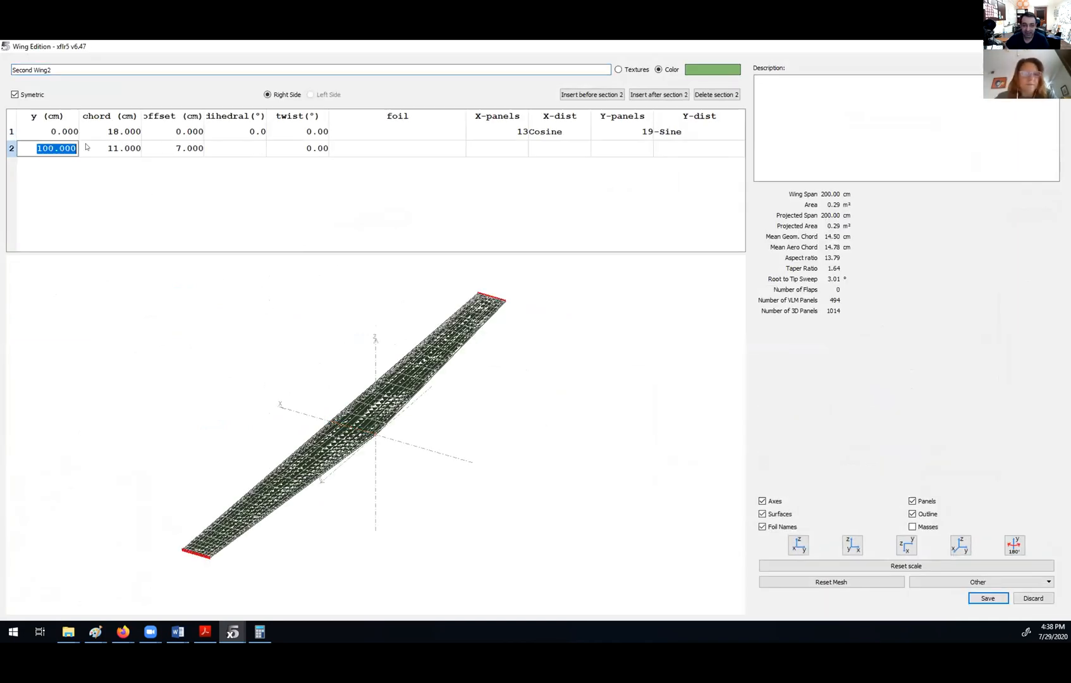
{"action": "type", "text": "60"}
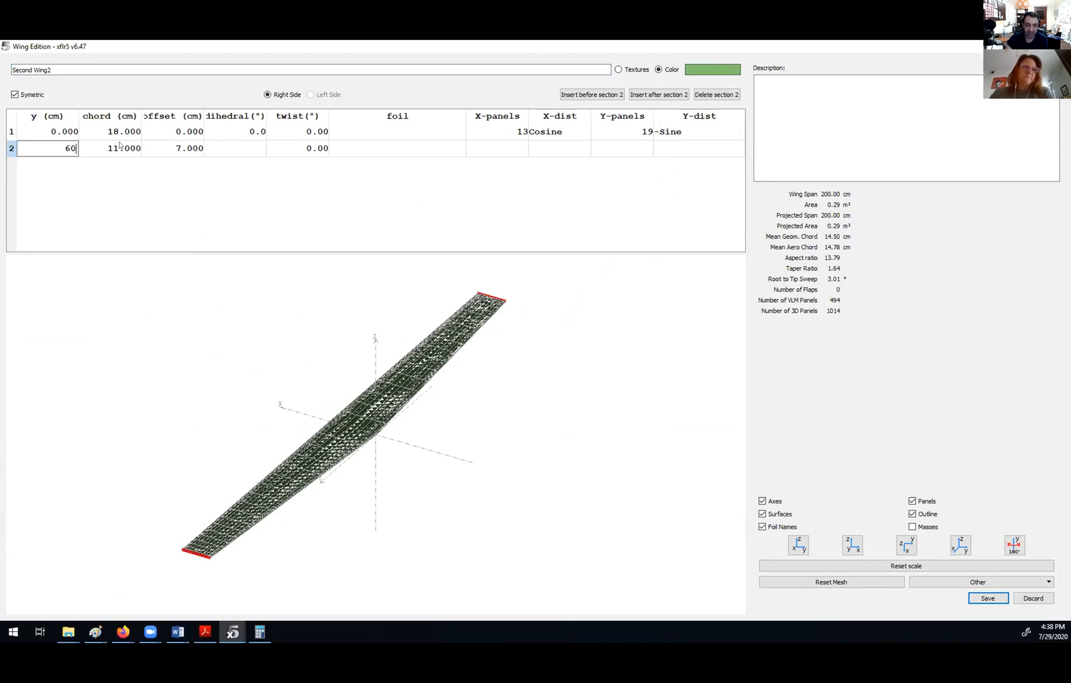
{"action": "left_click", "coordinate": [112, 132]}
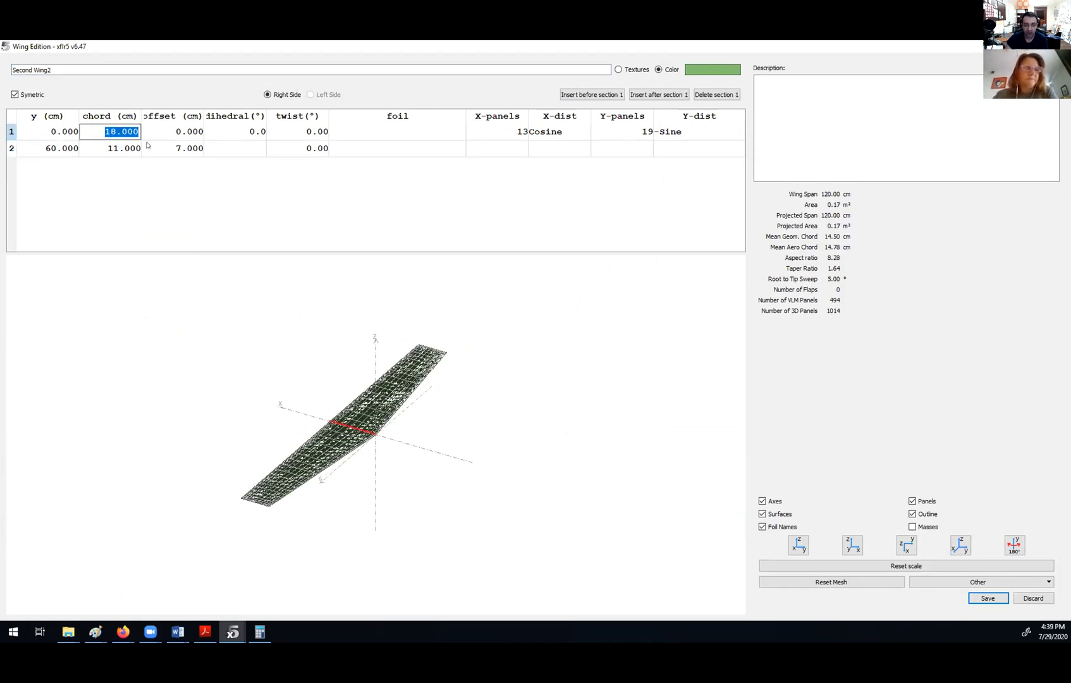
Assign the NACA 2412 foil to both the root and tip sections of the second wing
{"action": "left_click", "coordinate": [388, 136]}
{"action": "left_click", "coordinate": [369, 133]}
{"action": "left_click", "coordinate": [354, 152]}
{"action": "left_click", "coordinate": [354, 149]}
{"action": "left_click", "coordinate": [354, 150]}
{"action": "left_click", "coordinate": [358, 170]}
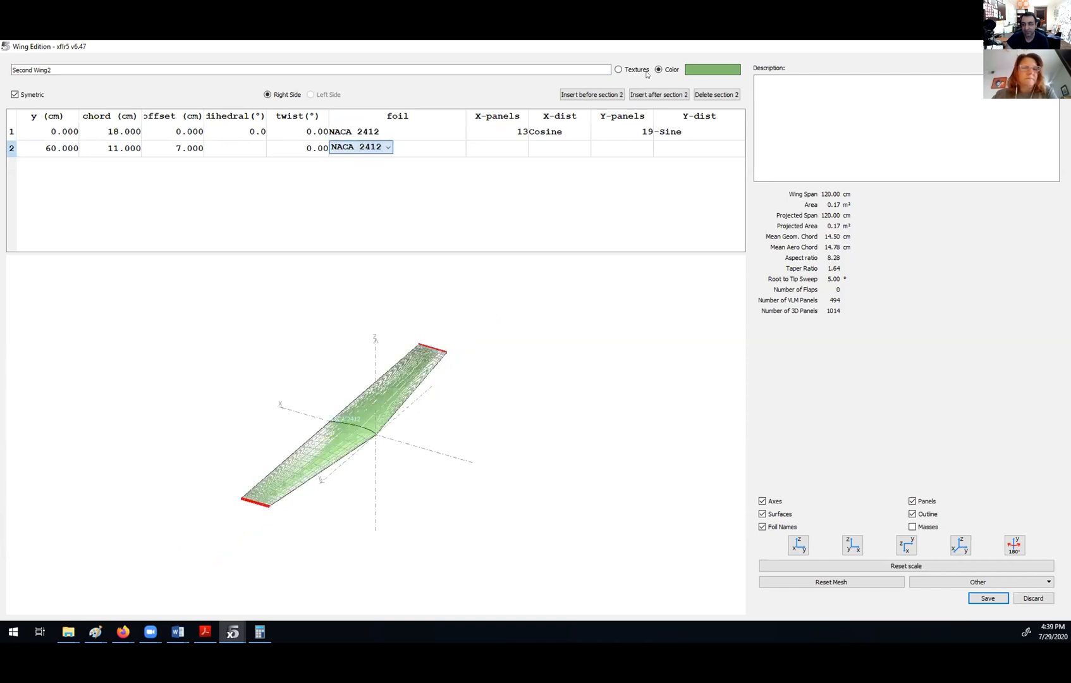
Display the second wing with textures instead of a colour and hide its panels
{"action": "scroll", "coordinate": [363, 377], "scroll_direction": "up", "scroll_amount": 3}
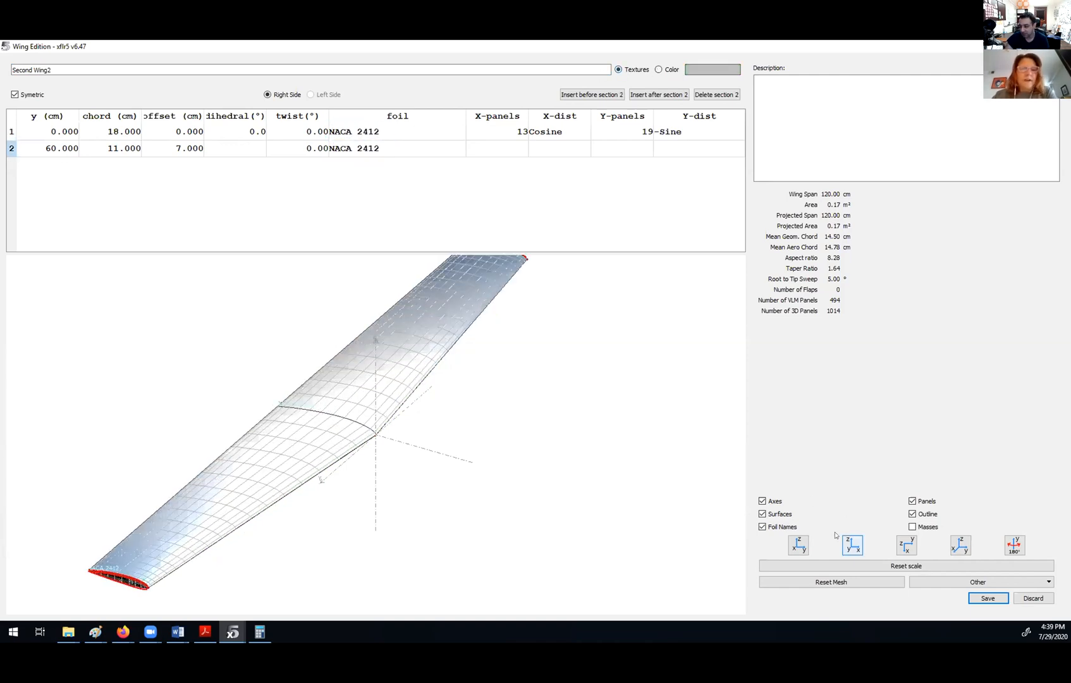
{"action": "left_click_drag", "start_coordinate": [323, 415], "coordinate": [365, 371]}
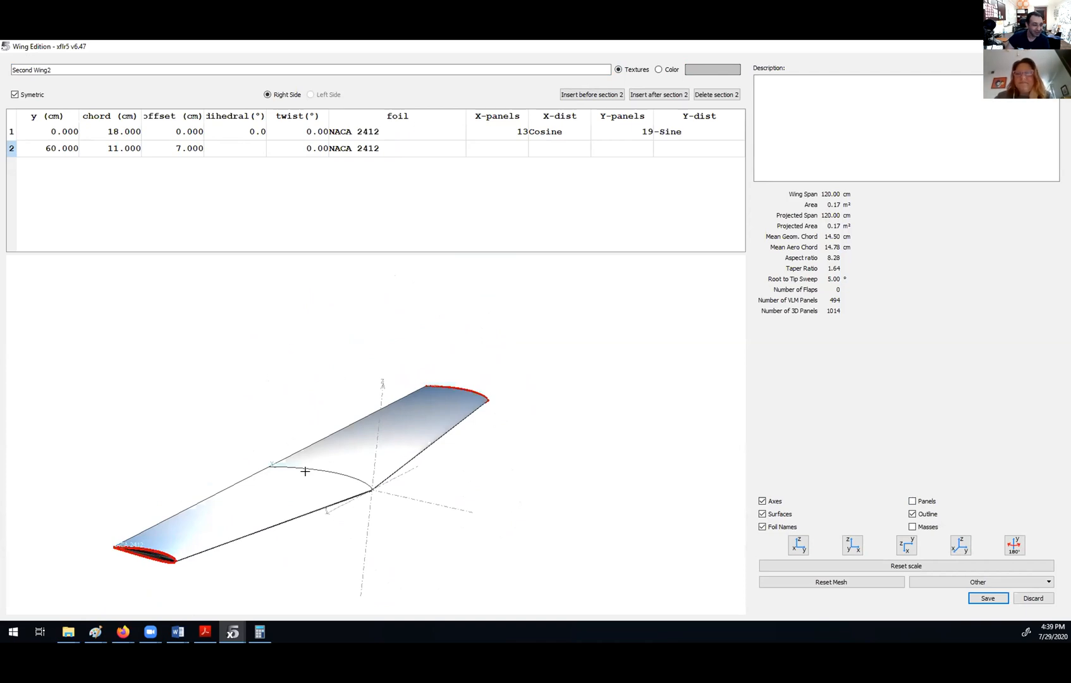
{"action": "left_click_drag", "start_coordinate": [305, 471], "coordinate": [301, 411]}
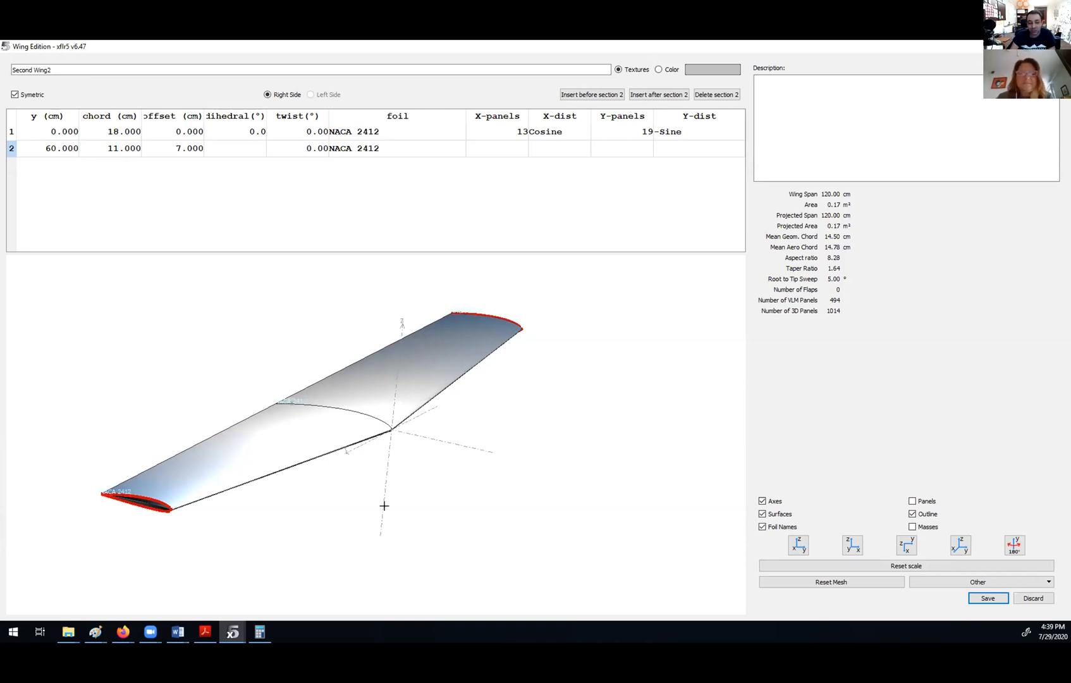
{"action": "left_click_drag", "start_coordinate": [372, 363], "coordinate": [499, 404]}
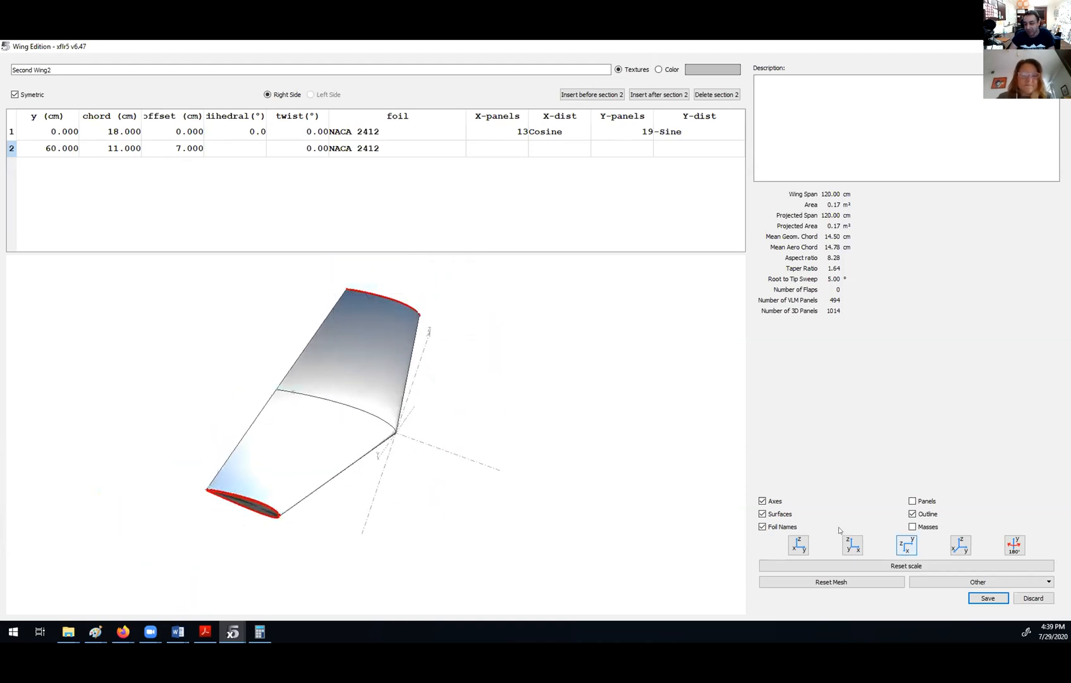
{"action": "left_click_drag", "start_coordinate": [350, 399], "coordinate": [268, 235]}
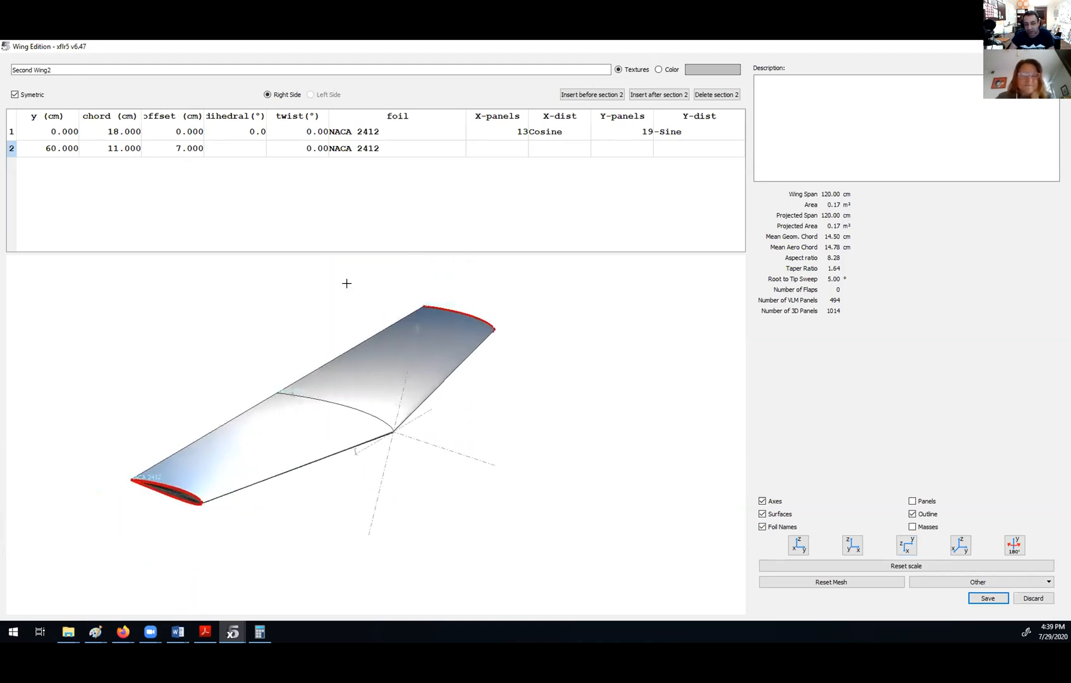
Set the second wing's tip offset to 0 cm, and save both the wing and the plane
{"action": "double_click", "coordinate": [182, 150]}
{"action": "type", "text": "0"}
{"action": "key", "text": "Up"}
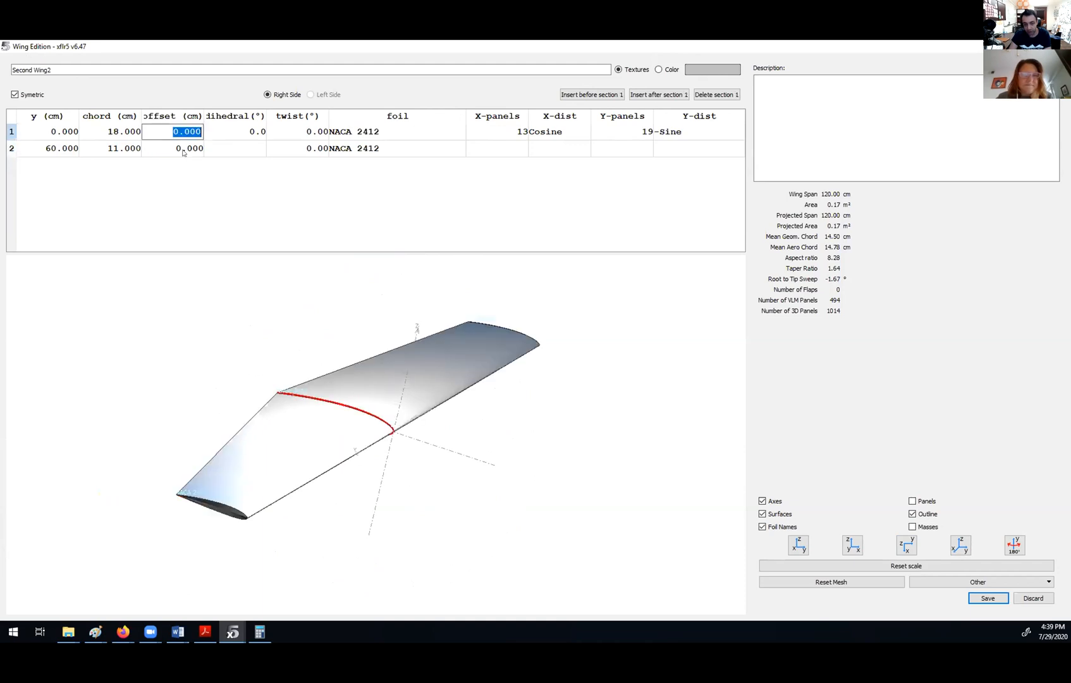
{"action": "mouse_move", "coordinate": [383, 377]}
{"action": "left_mouse_down"}
{"action": "mouse_move", "coordinate": [399, 420]}
{"action": "mouse_move", "coordinate": [386, 382]}
{"action": "left_mouse_up"}
{"action": "left_click", "coordinate": [987, 599]}
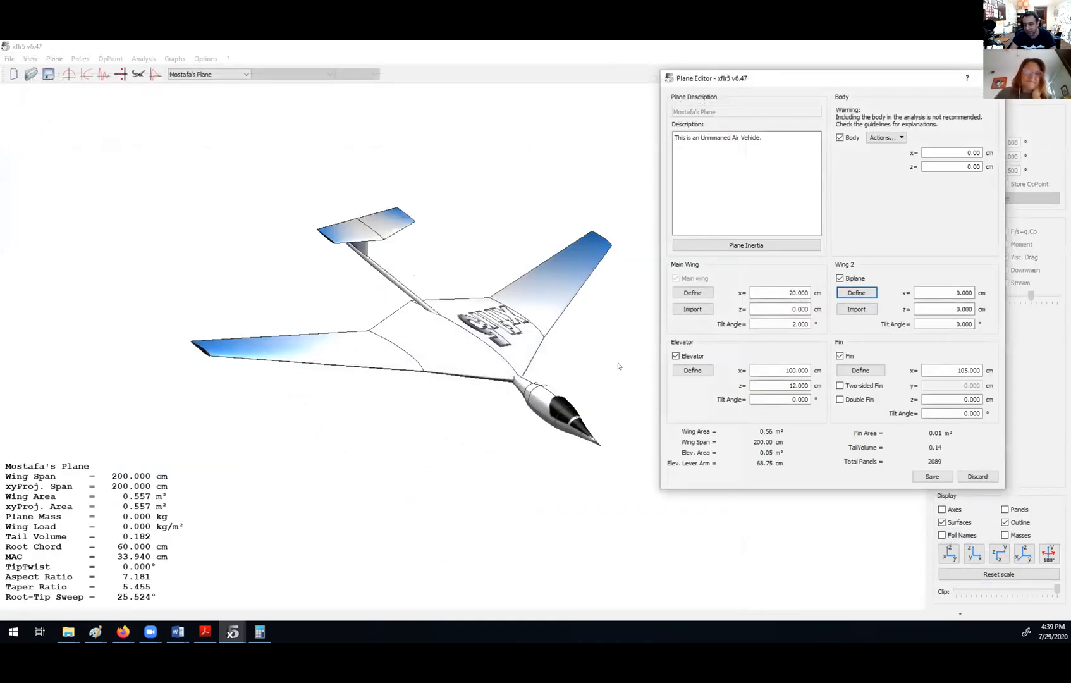
{"action": "left_click", "coordinate": [932, 476]}
Move the second wing to x = 50 cm and z = 20 cm in the plane definition and save
{"action": "scroll", "coordinate": [452, 317], "scroll_direction": "up", "scroll_amount": 3}
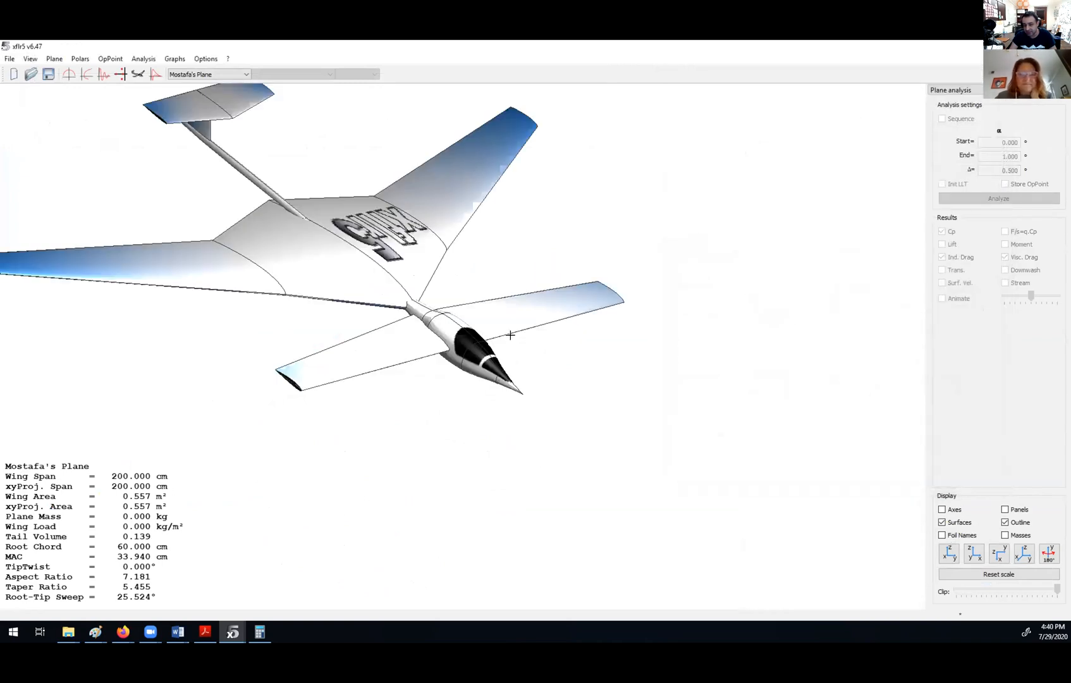
{"action": "left_click_drag", "start_coordinate": [452, 318], "coordinate": [380, 371]}
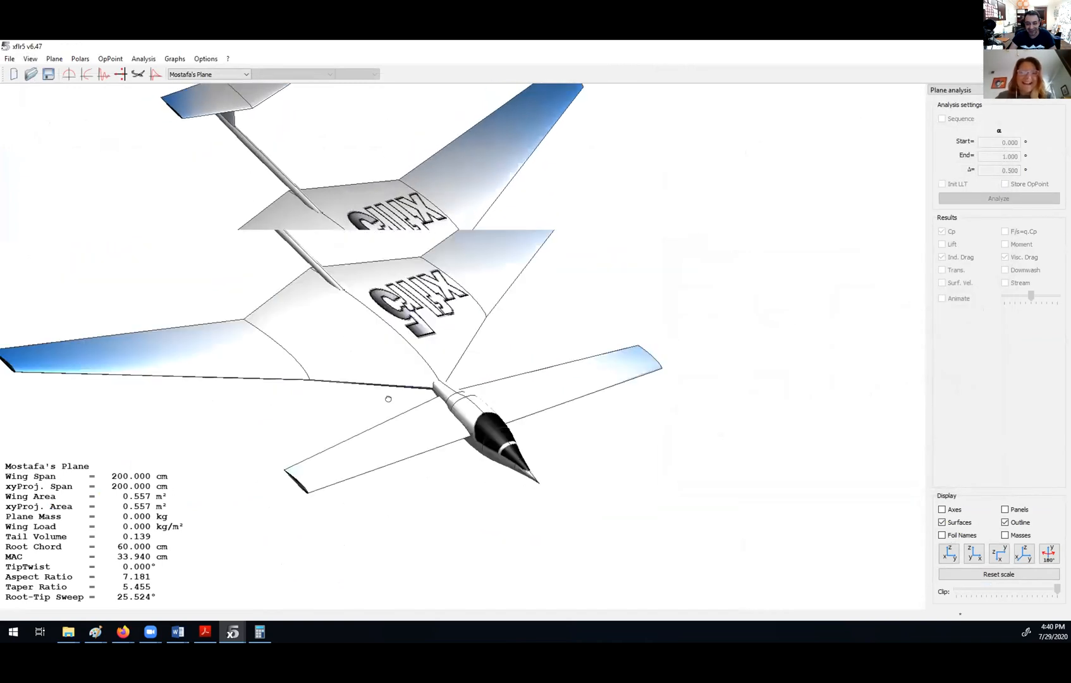
{"action": "left_click_drag", "start_coordinate": [435, 397], "coordinate": [472, 438]}
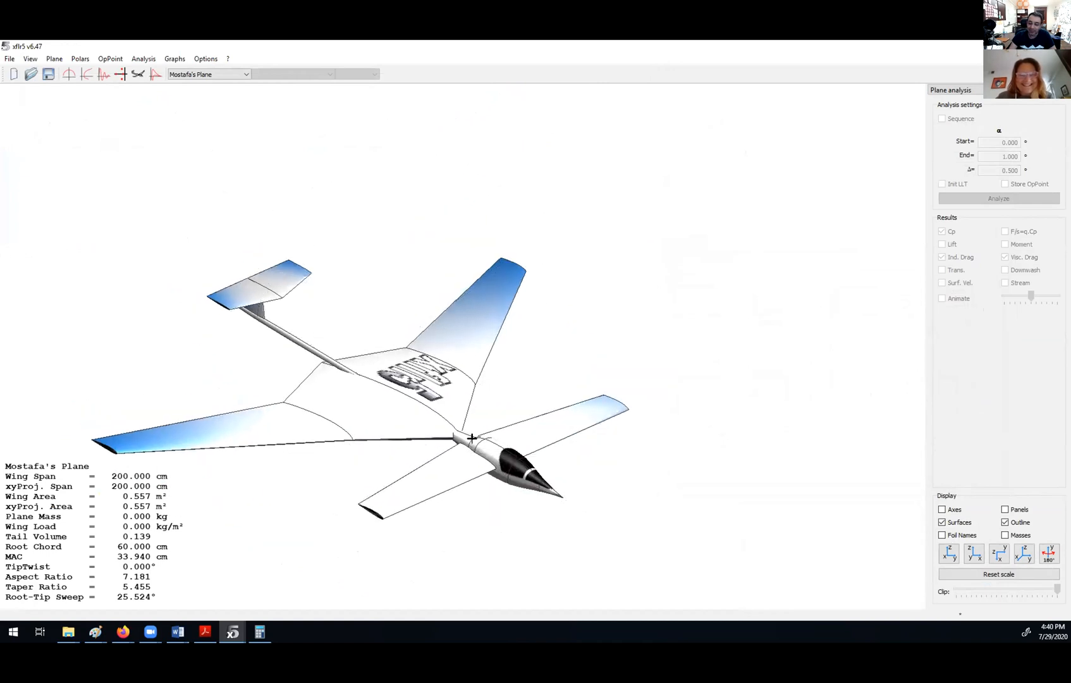
{"action": "right_click", "coordinate": [350, 284]}
{"action": "mouse_move", "coordinate": [405, 297]}
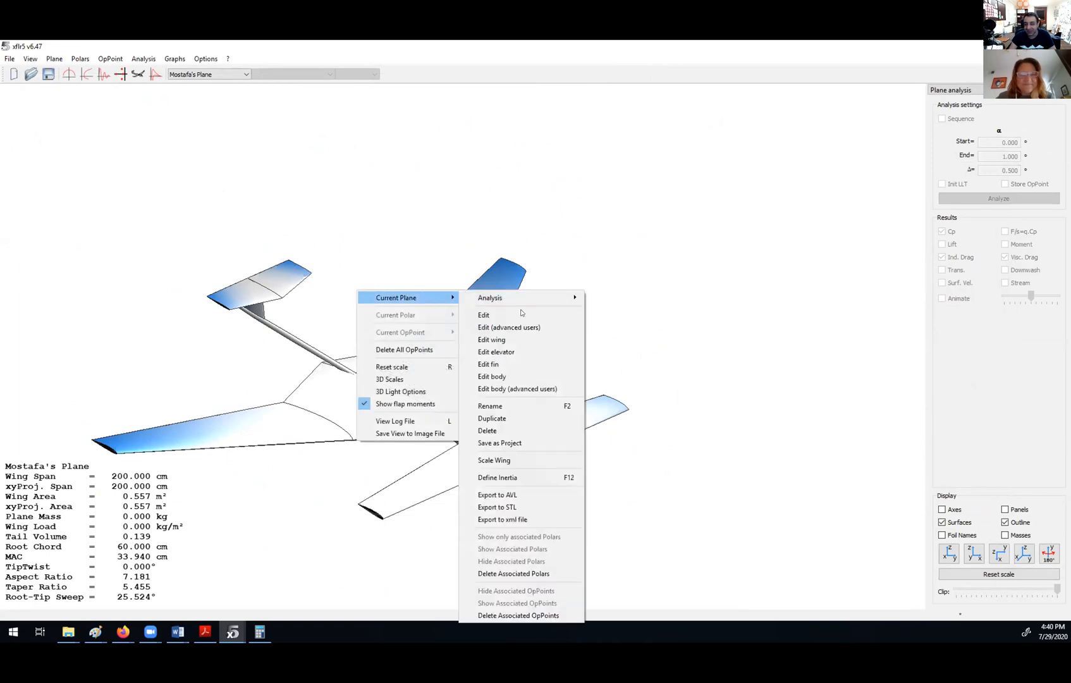
{"action": "left_click", "coordinate": [567, 314]}
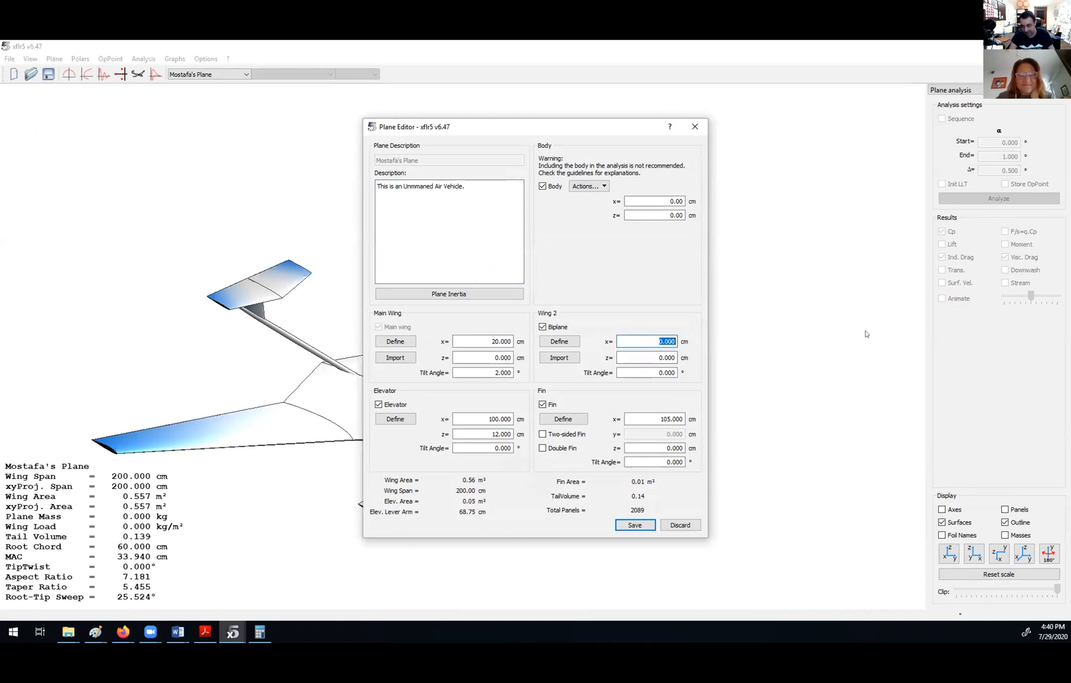
{"action": "left_click", "coordinate": [667, 357]}
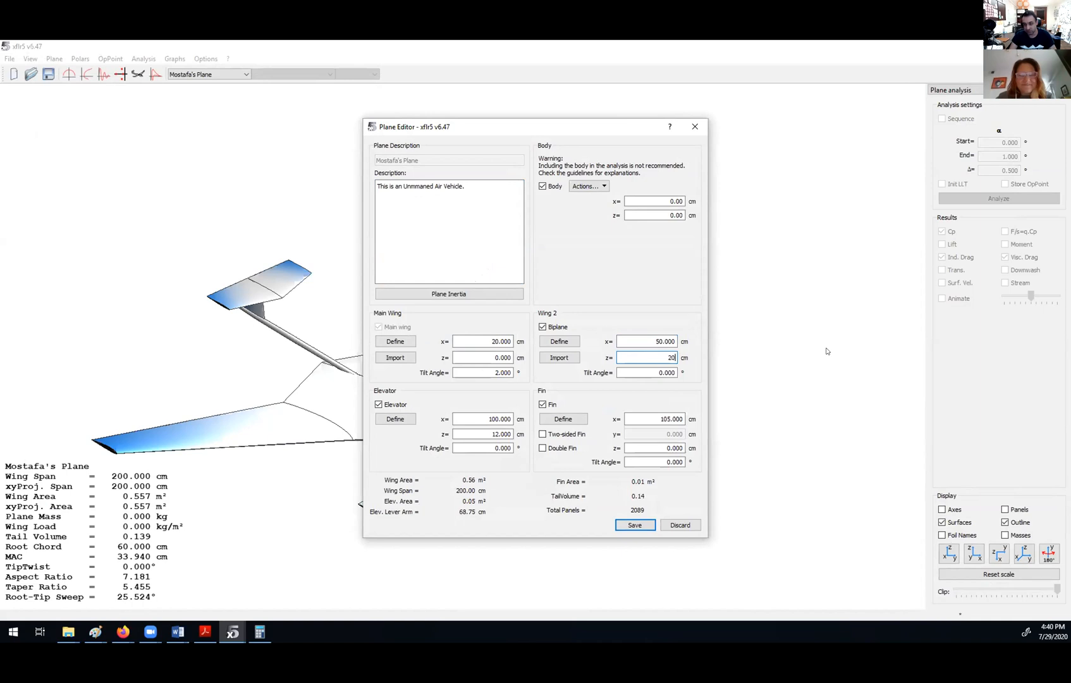
{"action": "left_click", "coordinate": [635, 525]}
Set the second wing's position to x = 0 and z = 0 cm in the plane definition and save
{"action": "left_click_drag", "start_coordinate": [480, 266], "coordinate": [290, 272]}
{"action": "scroll", "coordinate": [329, 264], "scroll_direction": "up", "scroll_amount": 2}
{"action": "left_click_drag", "start_coordinate": [579, 287], "coordinate": [321, 271]}
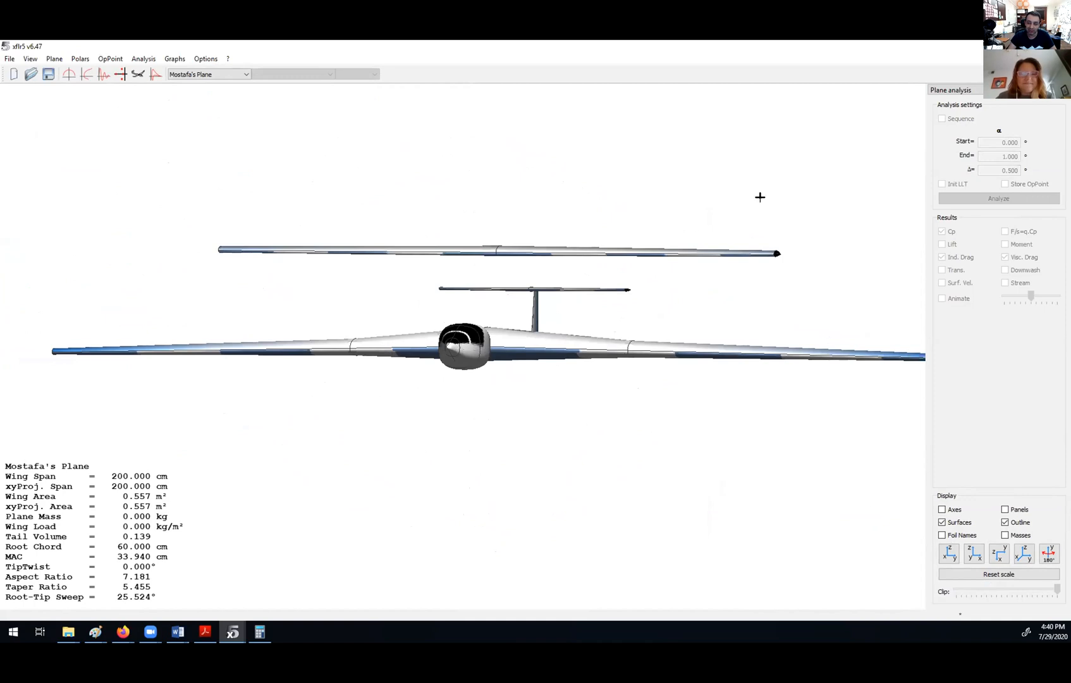
{"action": "left_click_drag", "start_coordinate": [551, 317], "coordinate": [261, 344]}
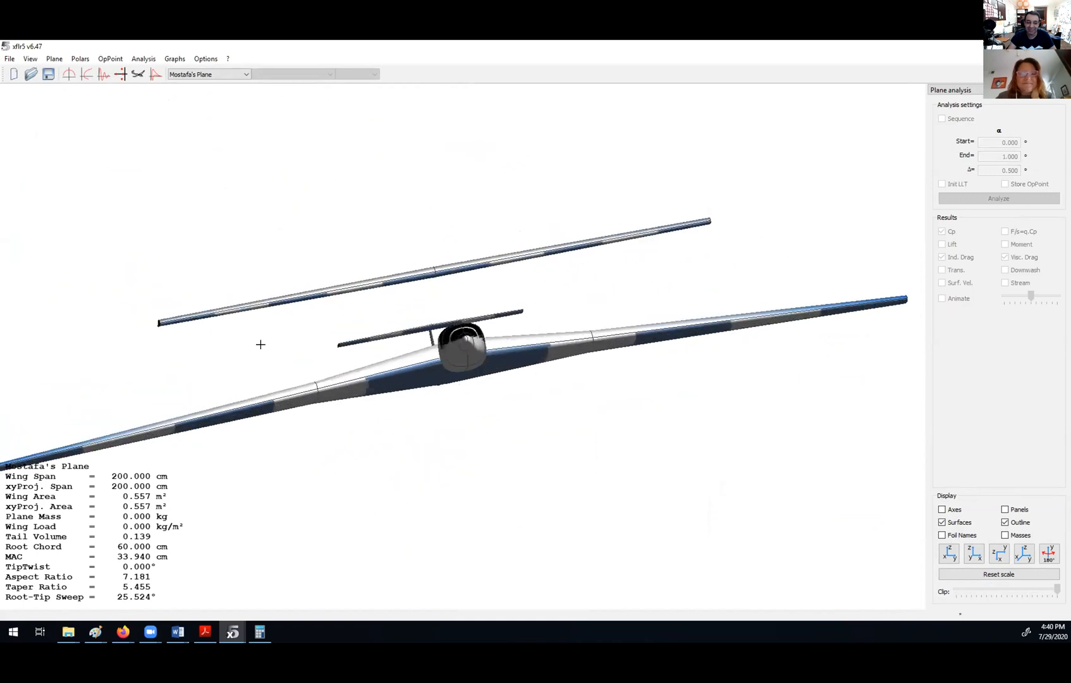
{"action": "left_click_drag", "start_coordinate": [648, 228], "coordinate": [329, 335]}
{"action": "scroll", "coordinate": [669, 272], "scroll_direction": "up", "scroll_amount": 3}
{"action": "left_click_drag", "start_coordinate": [665, 282], "coordinate": [434, 216]}
{"action": "mouse_move", "coordinate": [461, 223]}
{"action": "left_click", "coordinate": [549, 238]}
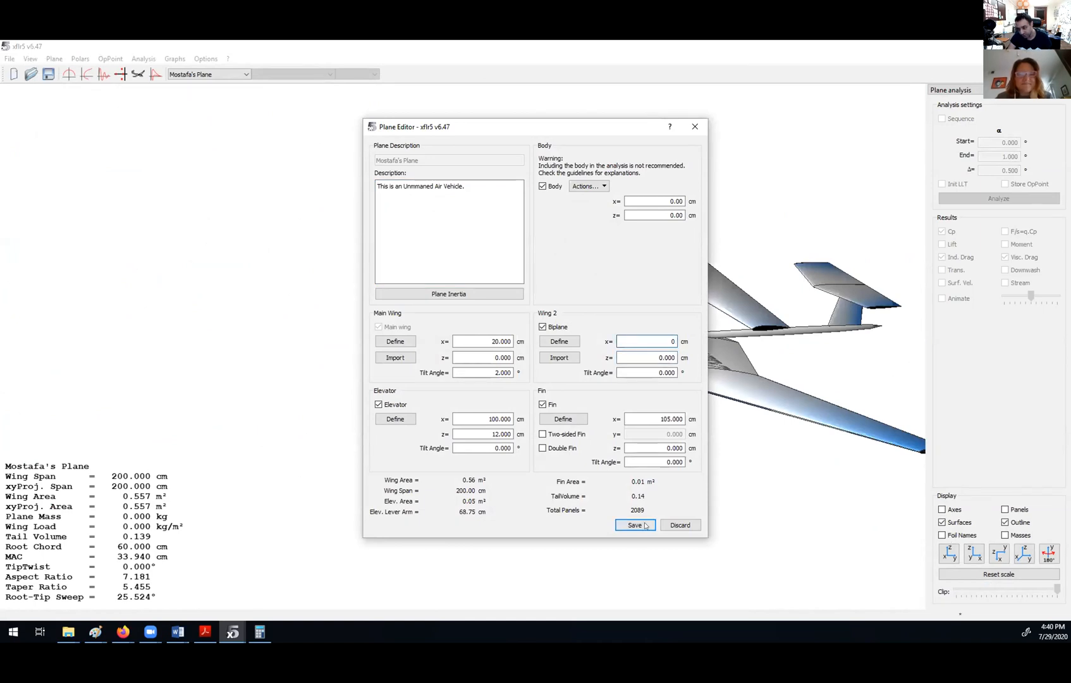
{"action": "left_click", "coordinate": [635, 525]}
Remove the second wing by disabling the biplane option in the plane definition, and save the plane
{"action": "left_click_drag", "start_coordinate": [607, 481], "coordinate": [471, 167]}
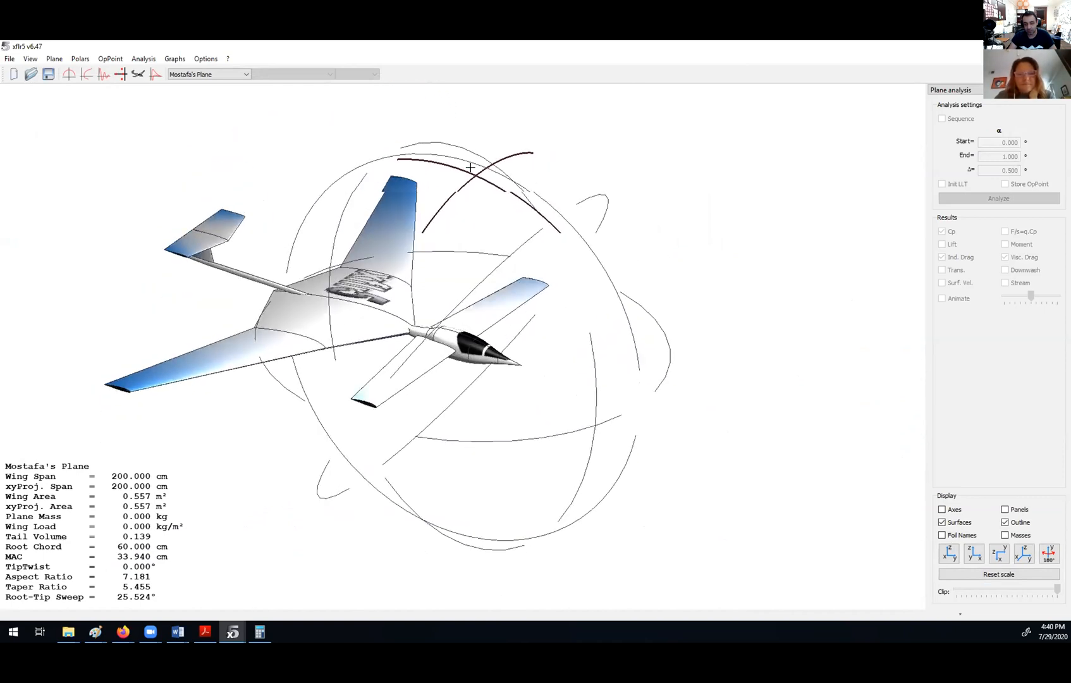
{"action": "right_click", "coordinate": [473, 172]}
{"action": "mouse_move", "coordinate": [509, 179]}
{"action": "left_click", "coordinate": [598, 194]}
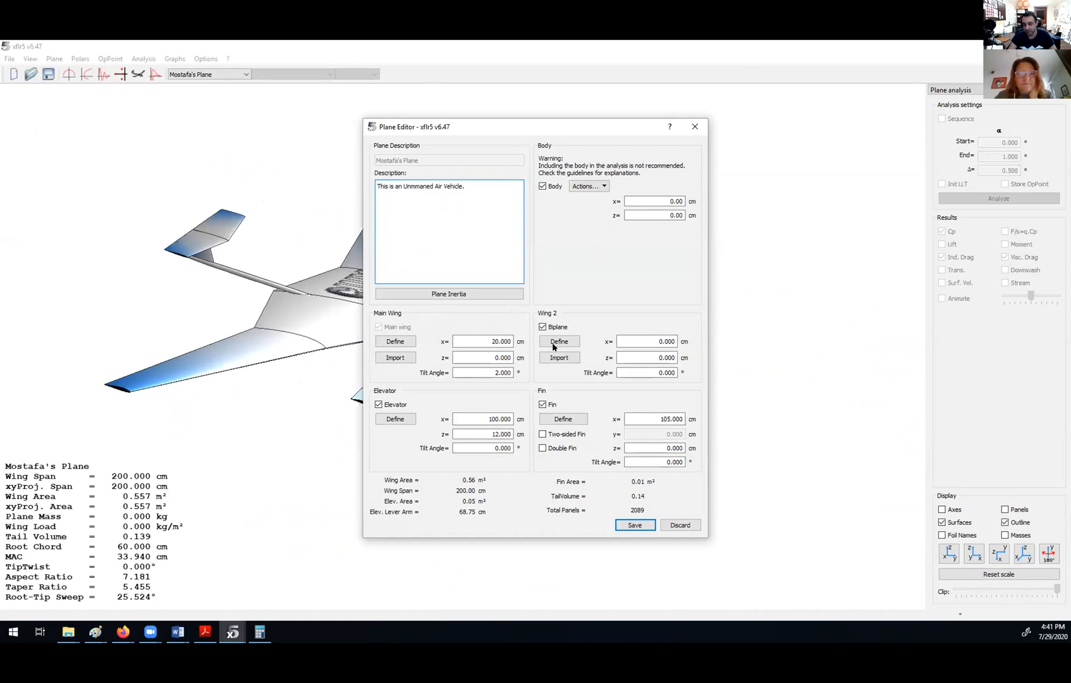
{"action": "left_click", "coordinate": [543, 327]}
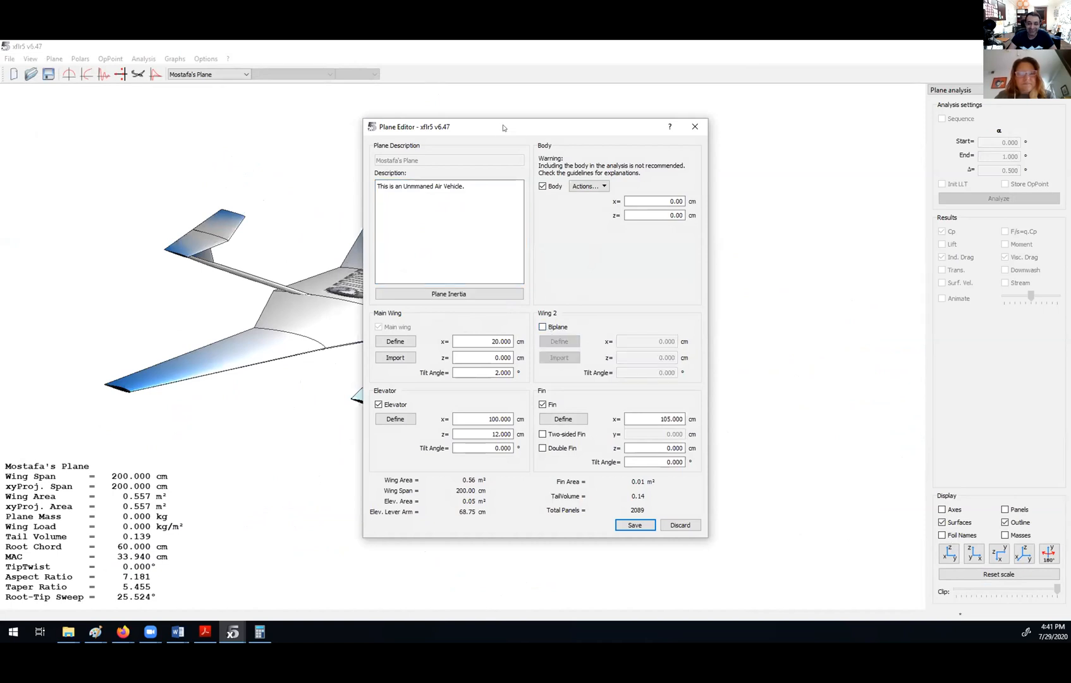
{"action": "left_click_drag", "start_coordinate": [503, 128], "coordinate": [660, 83]}
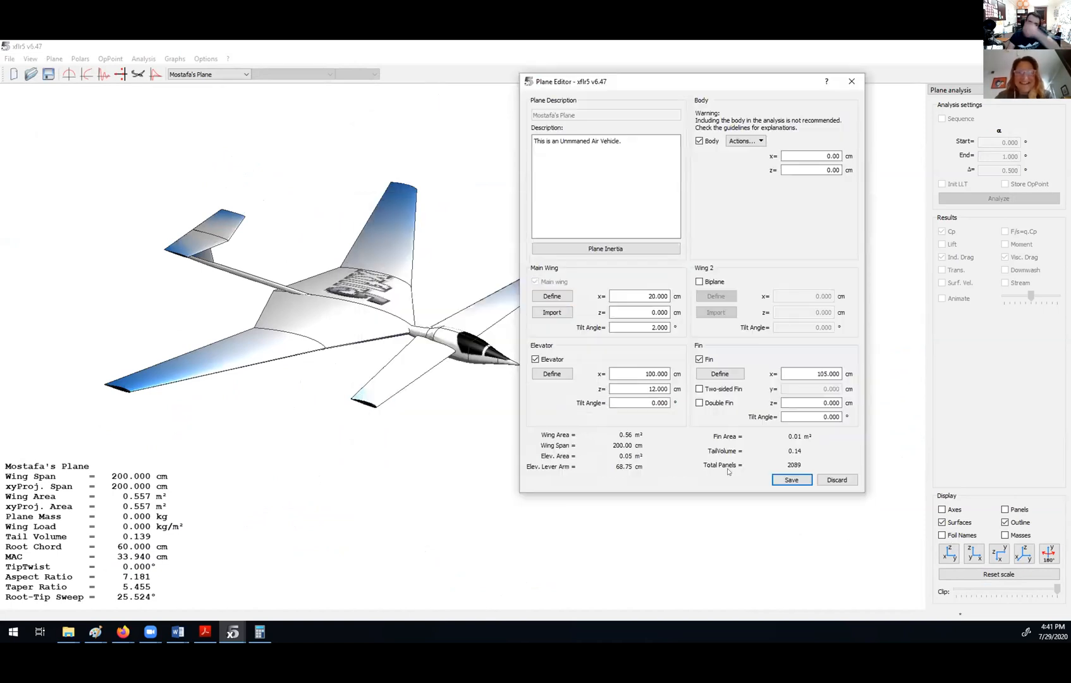
{"action": "left_click", "coordinate": [791, 480]}
{"action": "left_click_drag", "start_coordinate": [333, 263], "coordinate": [572, 348]}
{"action": "scroll", "coordinate": [572, 282], "scroll_direction": "down", "scroll_amount": 1}
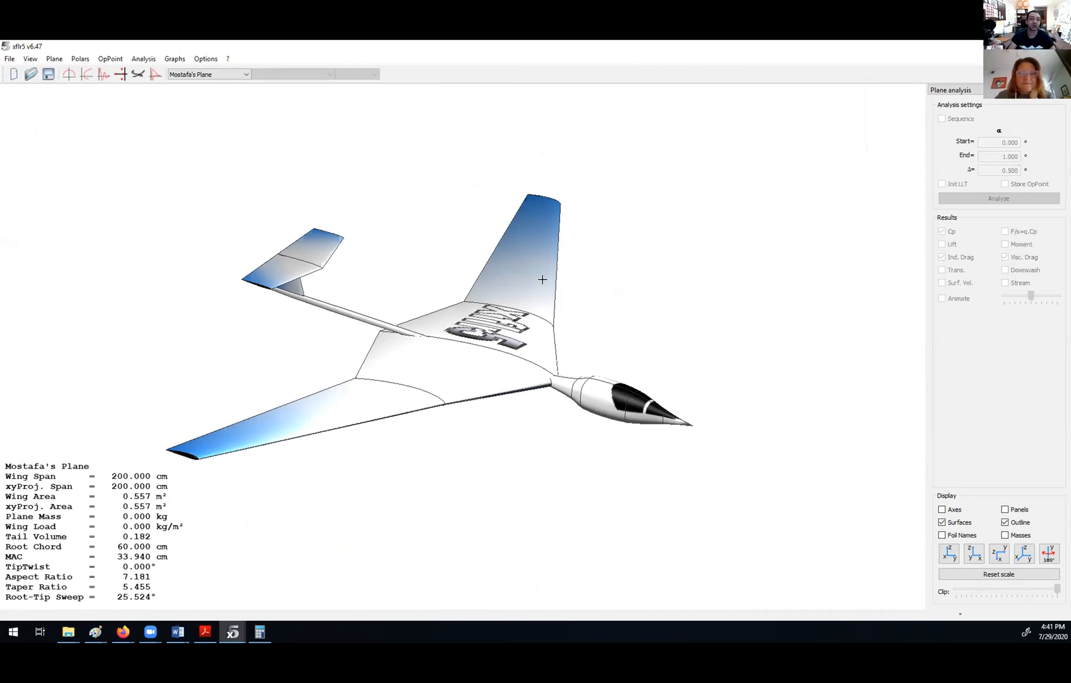
{"action": "left_click", "coordinate": [54, 59]}
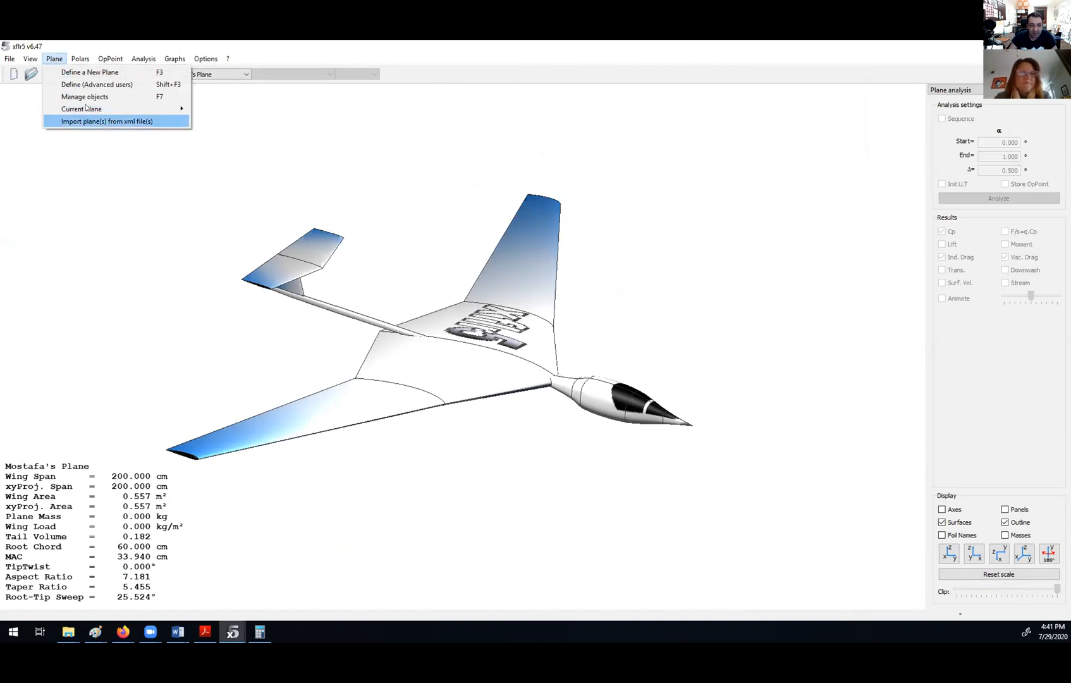
{"action": "mouse_move", "coordinate": [86, 107]}
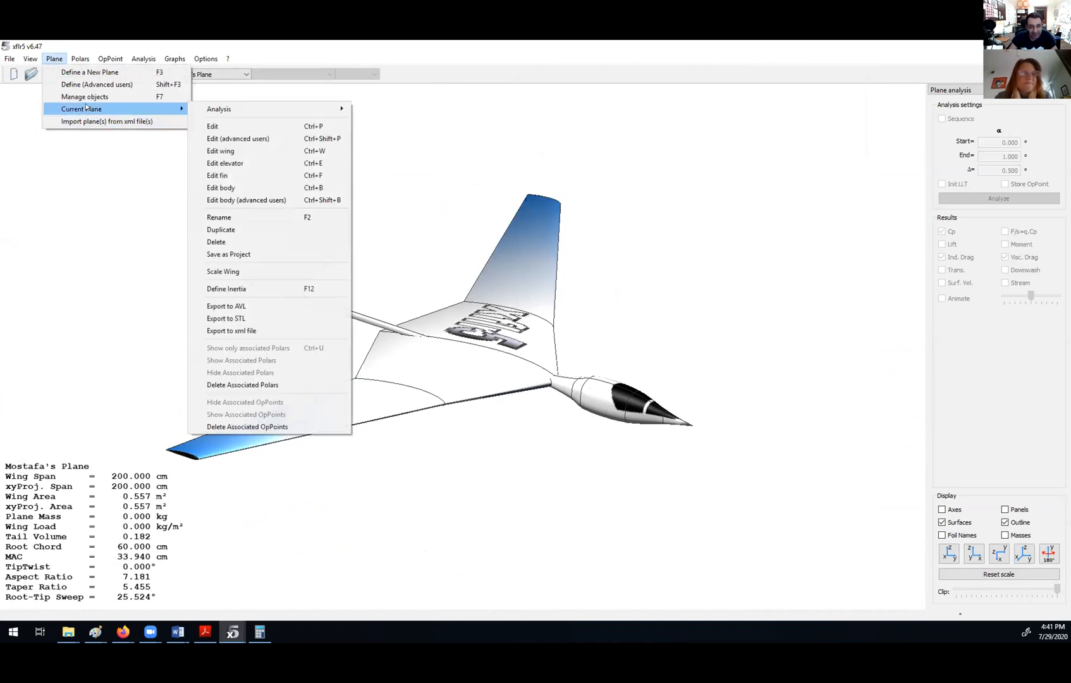
{"action": "right_click", "coordinate": [406, 142]}
{"action": "left_click", "coordinate": [399, 241]}
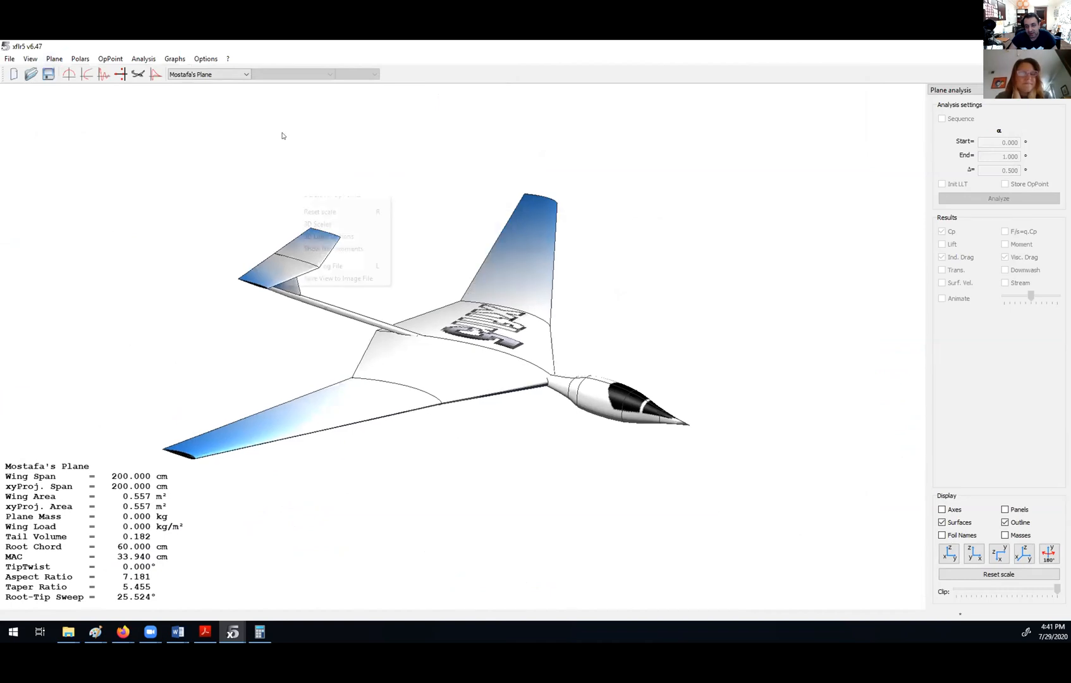
Duplicate the current plane, appending "-01" to its name, and make the copy the active plane
{"action": "right_click", "coordinate": [285, 136]}
{"action": "mouse_move", "coordinate": [343, 144]}
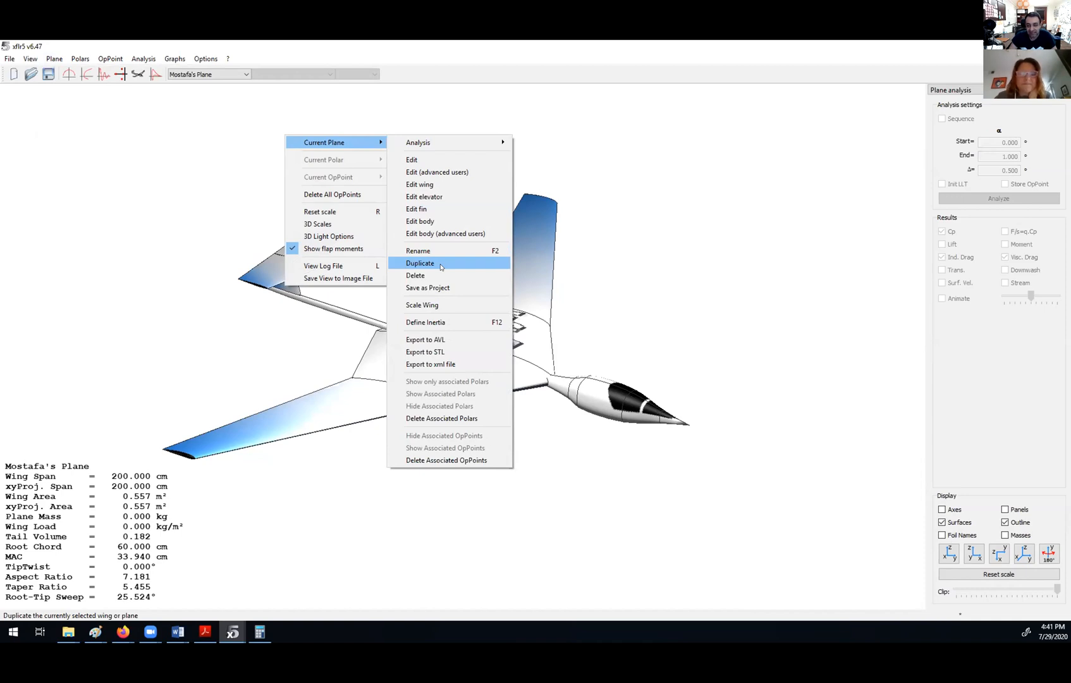
{"action": "left_click", "coordinate": [440, 264]}
{"action": "left_click", "coordinate": [506, 261]}
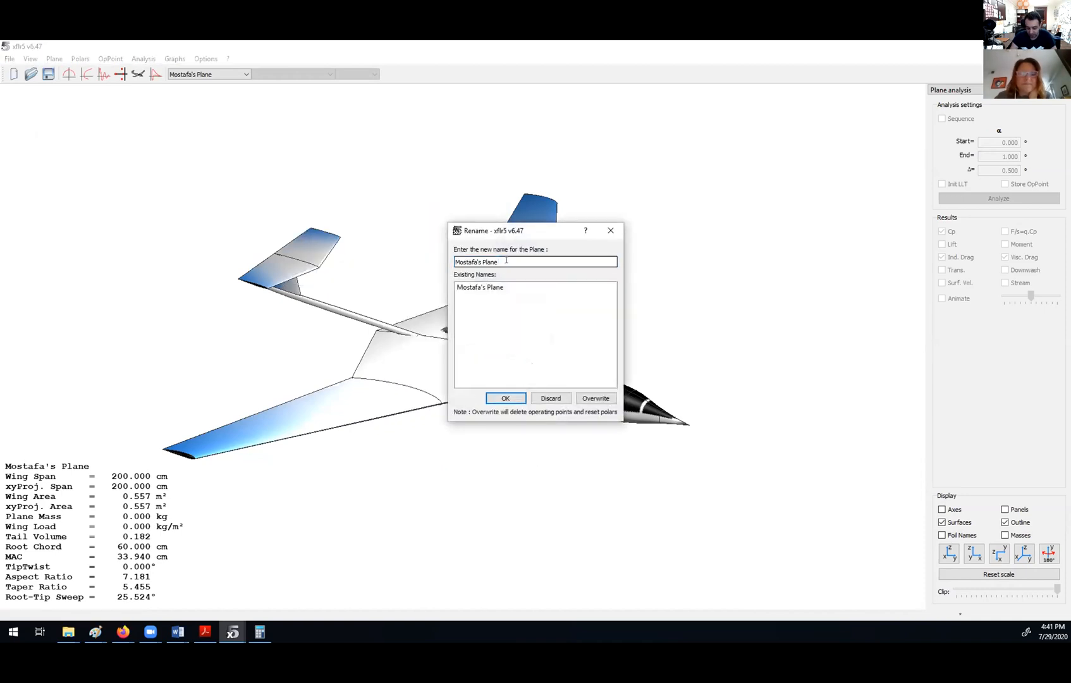
{"action": "type", "text": "-01"}
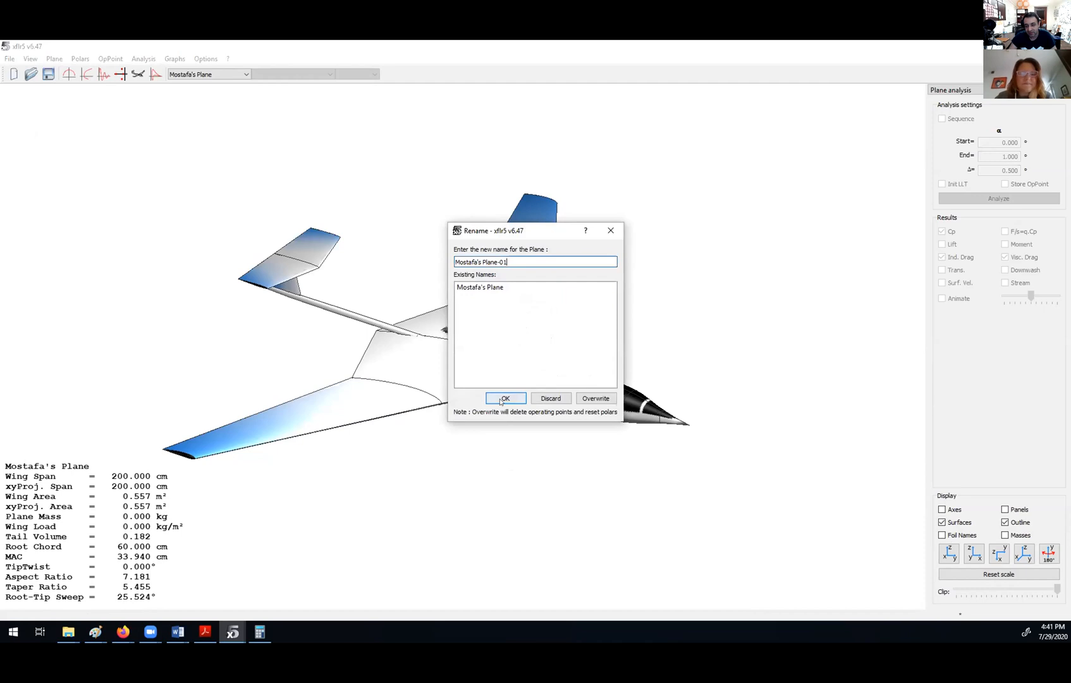
{"action": "left_click", "coordinate": [504, 399]}
{"action": "left_click", "coordinate": [197, 74]}
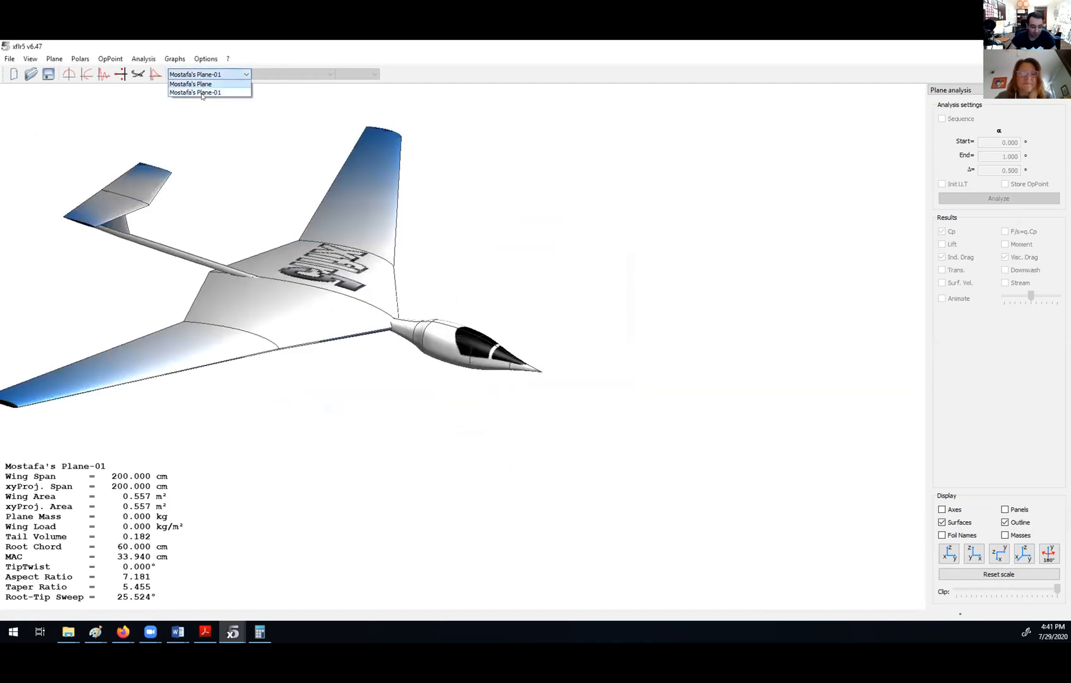
{"action": "left_click", "coordinate": [214, 92]}
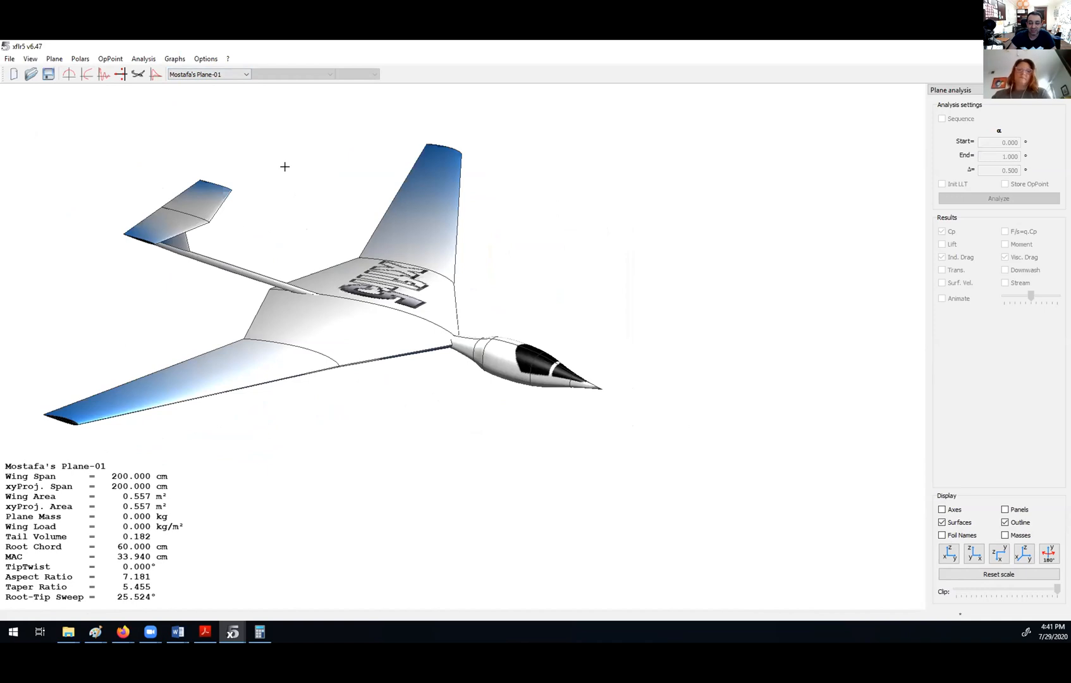
Open the duplicated plane's definition for editing
{"action": "right_click", "coordinate": [289, 171]}
{"action": "mouse_move", "coordinate": [342, 182]}
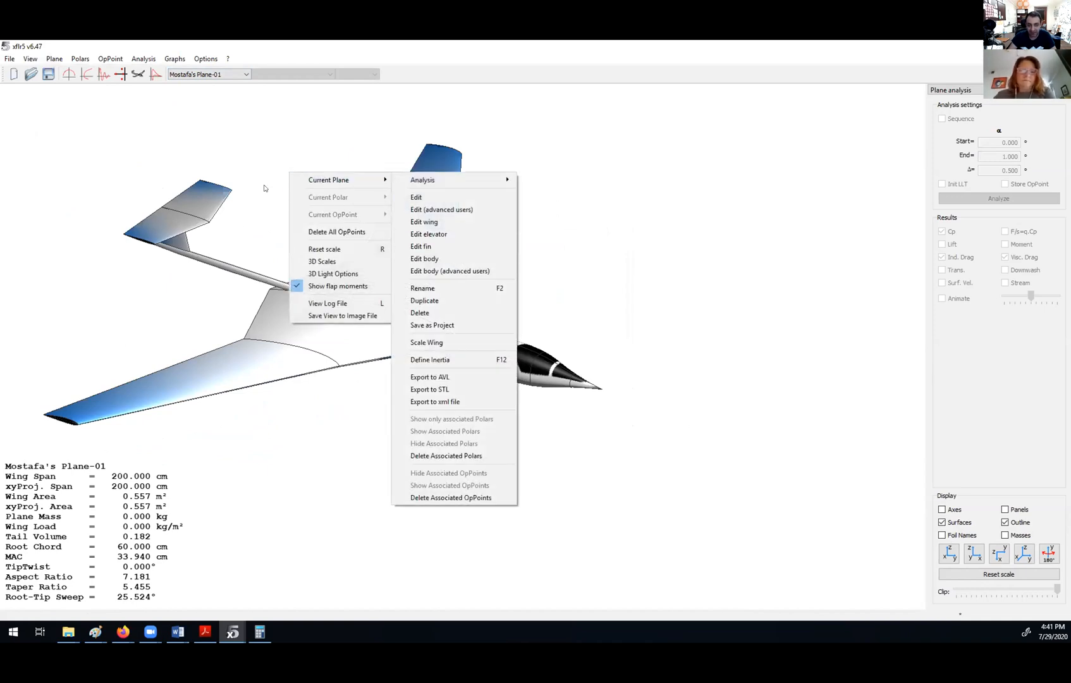
{"action": "left_click", "coordinate": [434, 196]}
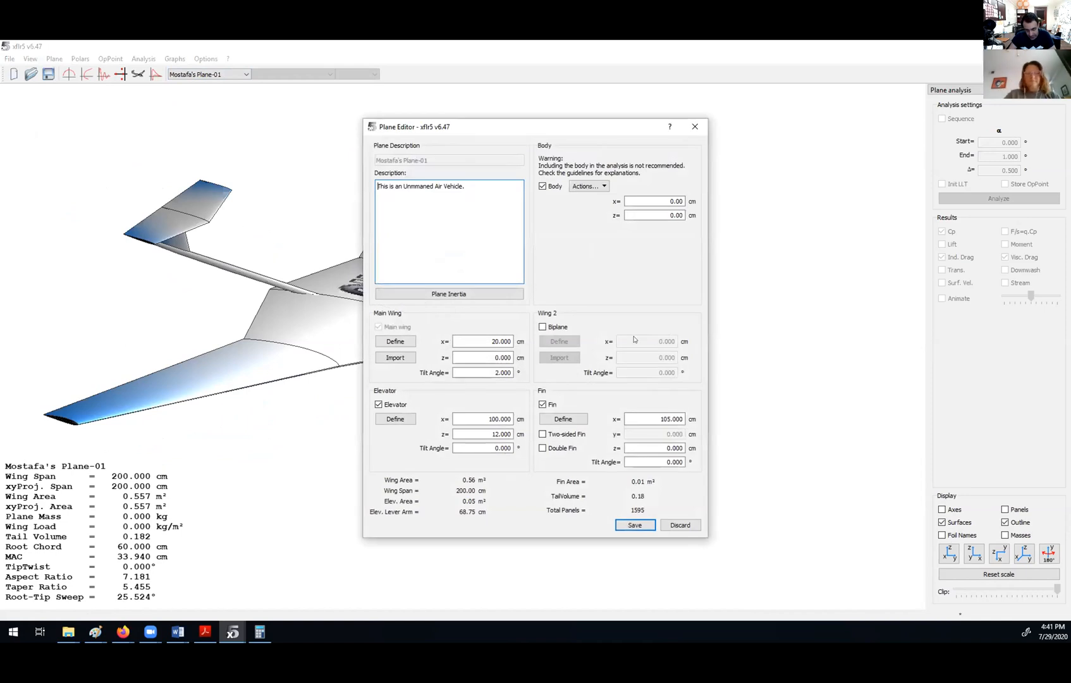
{"action": "left_click", "coordinate": [586, 186]}
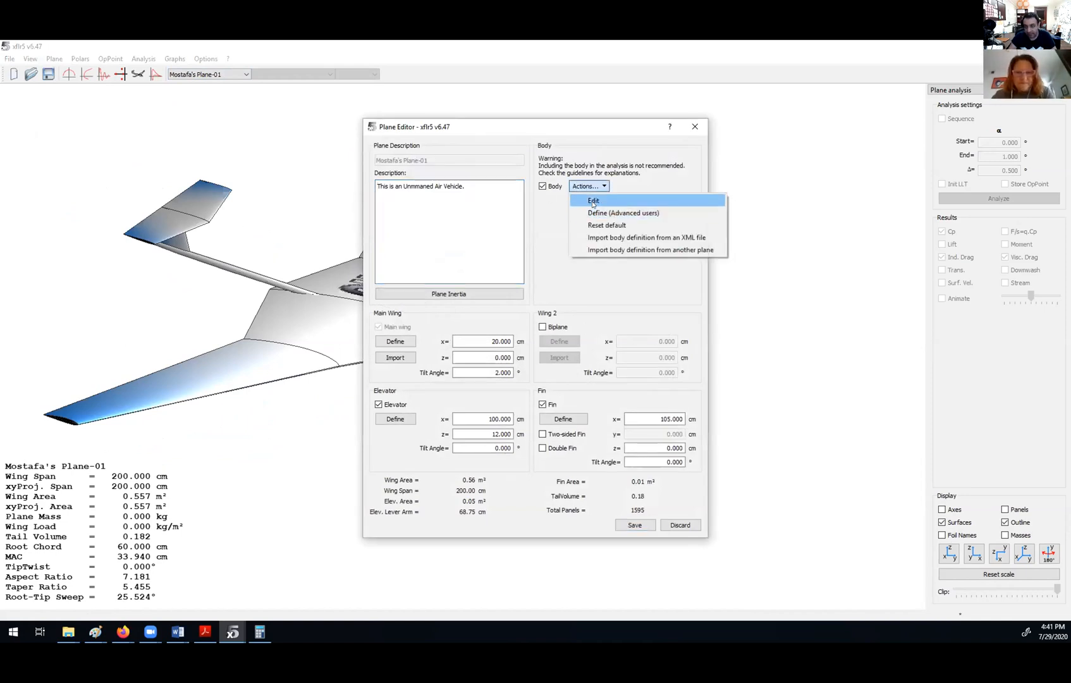
{"action": "left_click", "coordinate": [396, 341]}
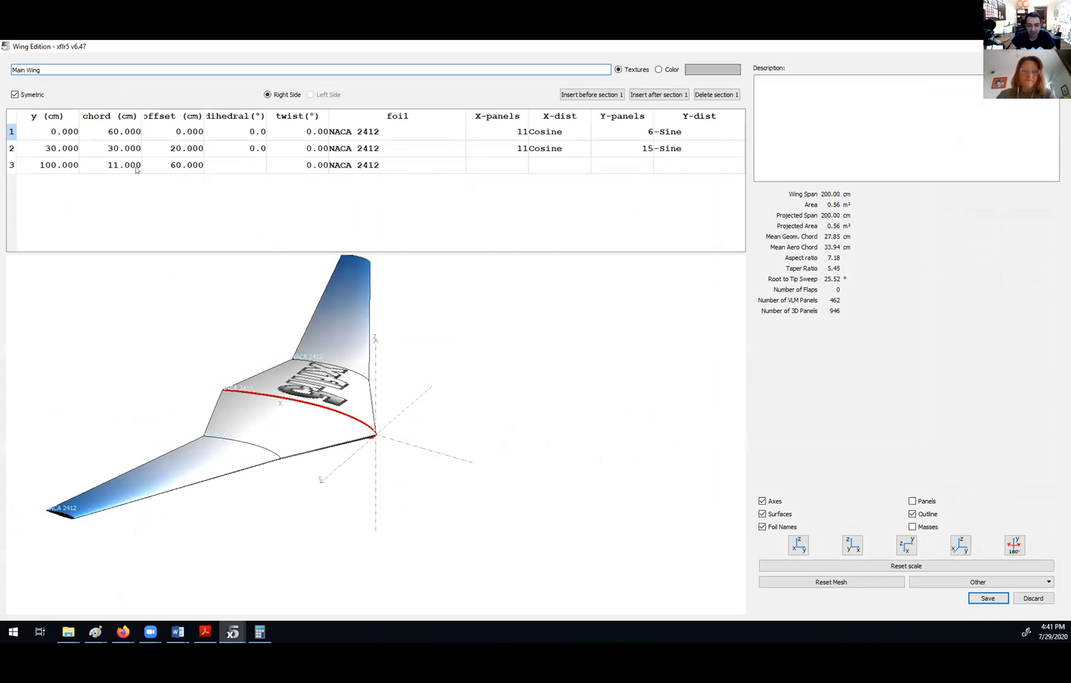
{"action": "left_click", "coordinate": [183, 167]}
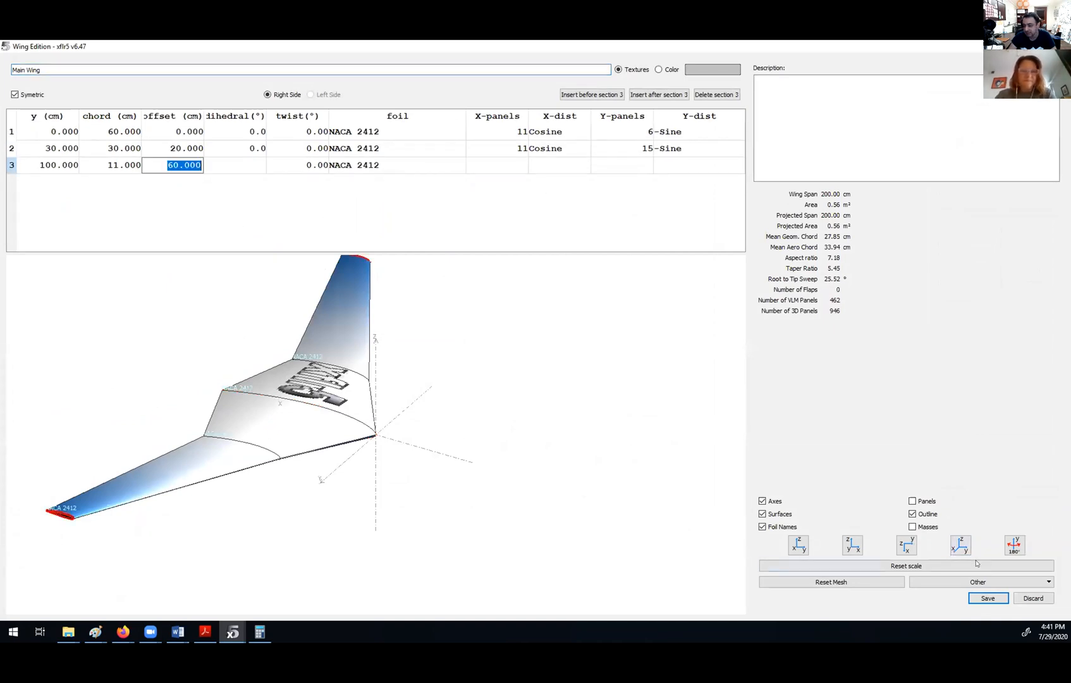
{"action": "left_click", "coordinate": [1034, 598]}
{"action": "left_click", "coordinate": [535, 350]}
Shorten the body by setting frames 7 and 8 to x = 35 cm, and save both the body and the plane
{"action": "left_click", "coordinate": [585, 186]}
{"action": "left_click", "coordinate": [603, 203]}
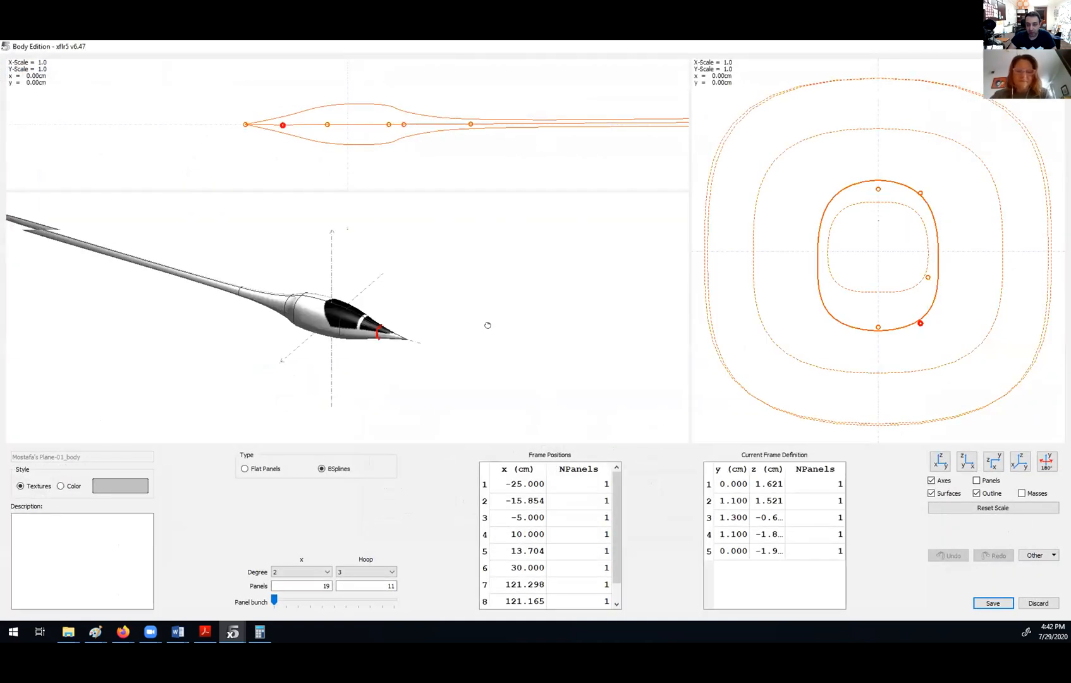
{"action": "scroll", "coordinate": [430, 175], "scroll_direction": "down", "scroll_amount": 1}
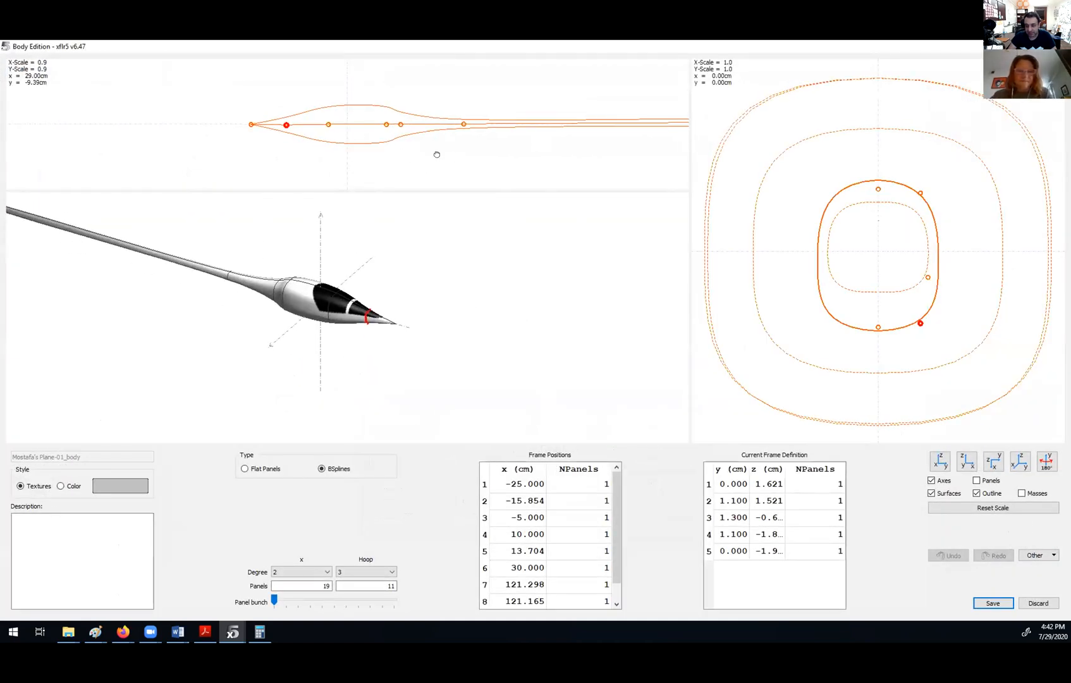
{"action": "left_click_drag", "start_coordinate": [437, 154], "coordinate": [313, 156]}
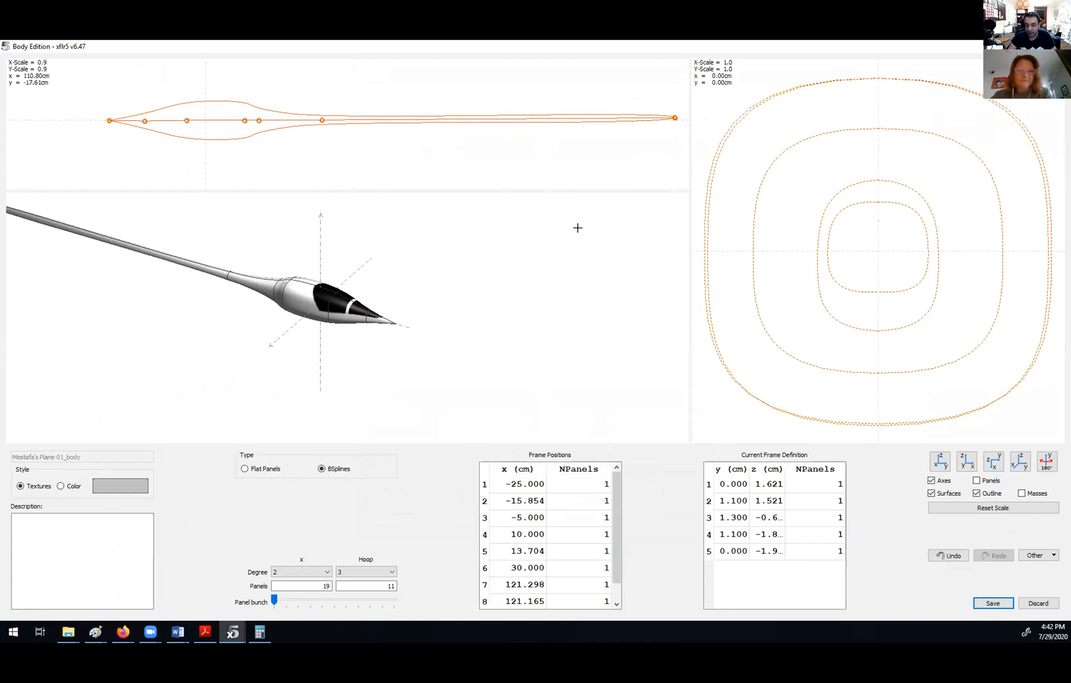
{"action": "left_click", "coordinate": [520, 584]}
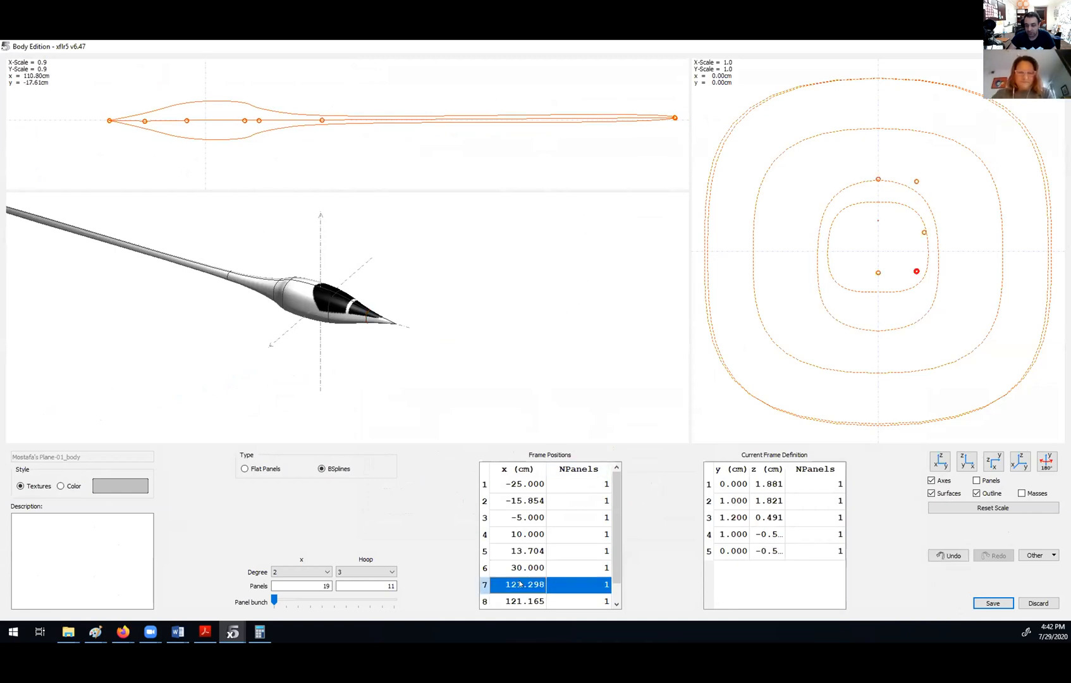
{"action": "type", "text": "35"}
{"action": "key", "text": "Return"}
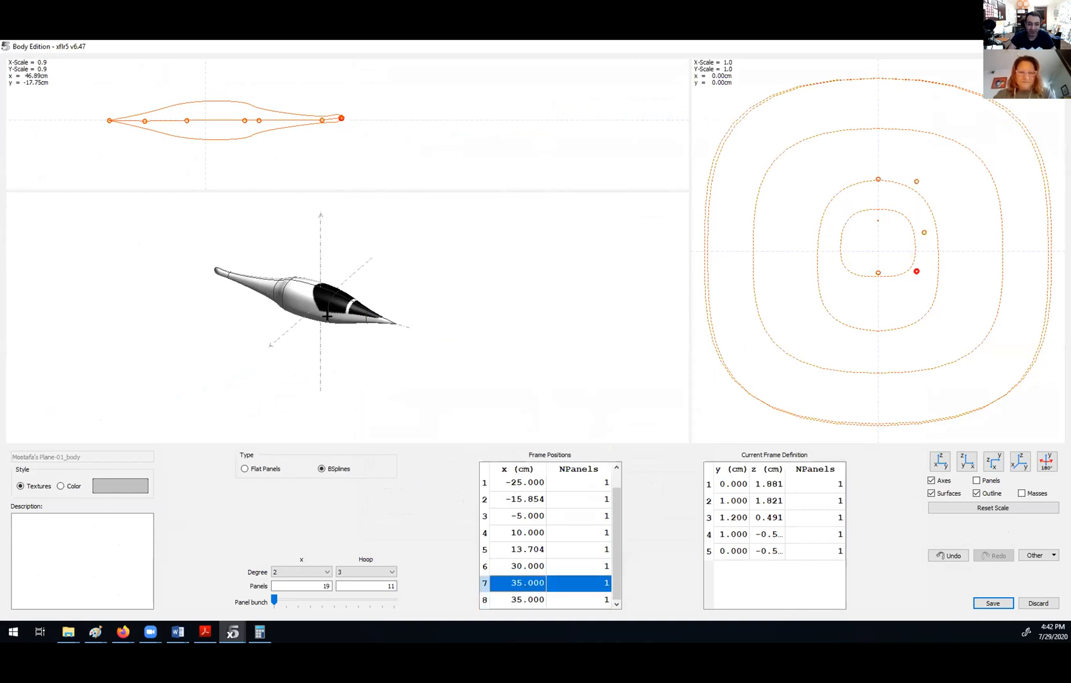
{"action": "left_click", "coordinate": [993, 603]}
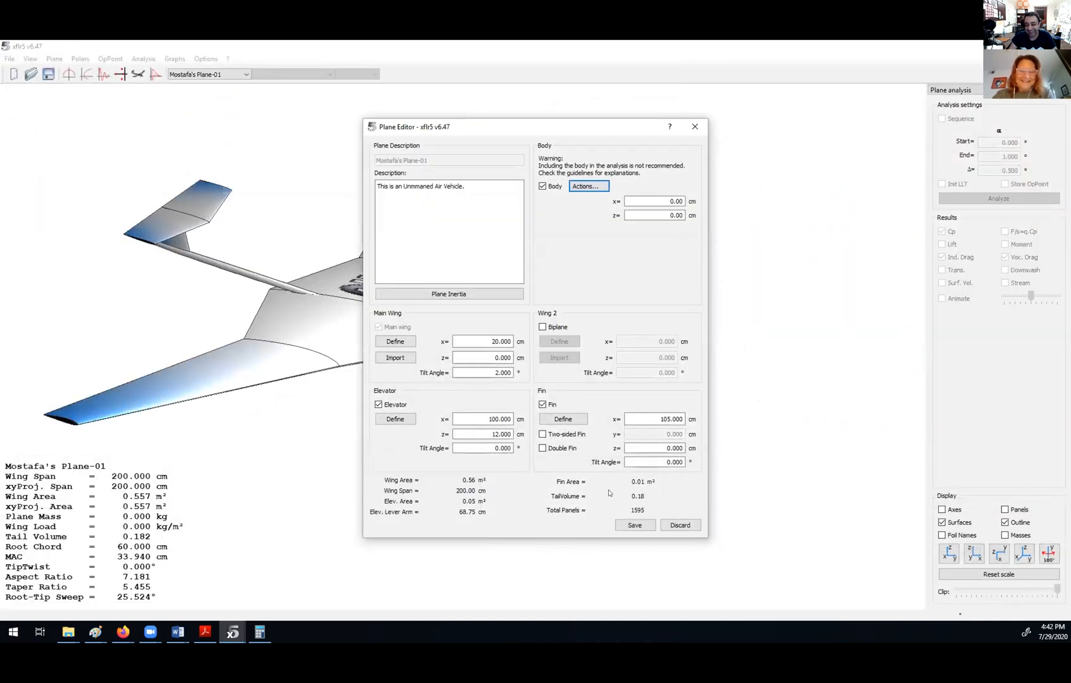
{"action": "left_click", "coordinate": [634, 525]}
Move the elevator to x = 60 cm and the fin to x = 65 cm in the plane definition and save
{"action": "left_click_drag", "start_coordinate": [598, 482], "coordinate": [184, 209]}
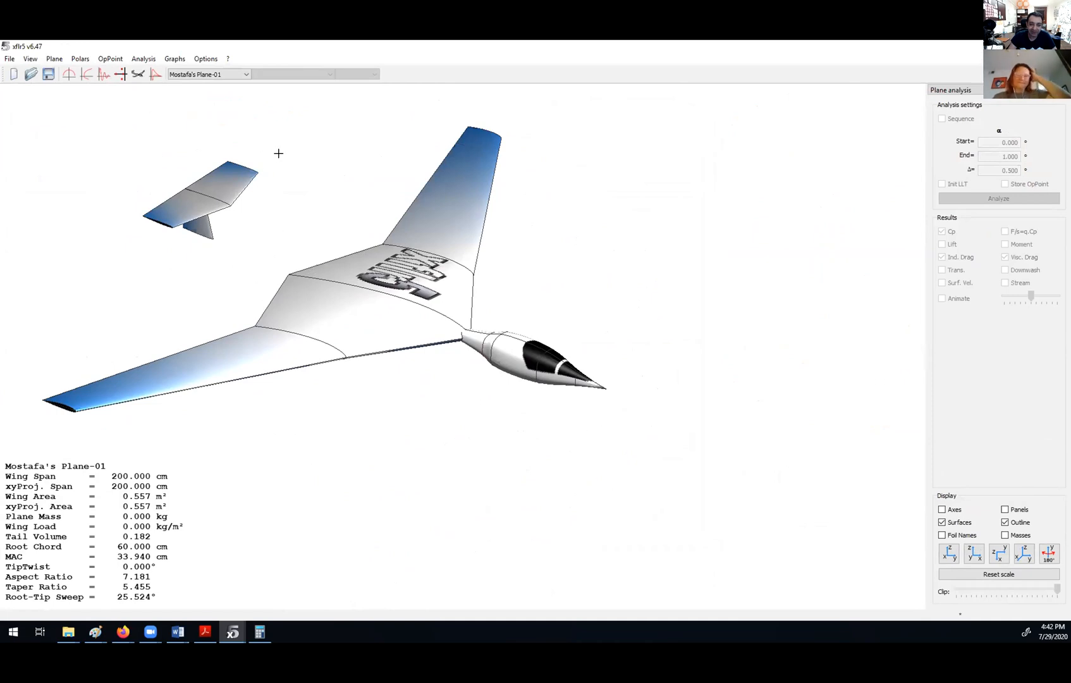
{"action": "right_click", "coordinate": [283, 87]}
{"action": "mouse_move", "coordinate": [322, 96]}
{"action": "left_click", "coordinate": [418, 180]}
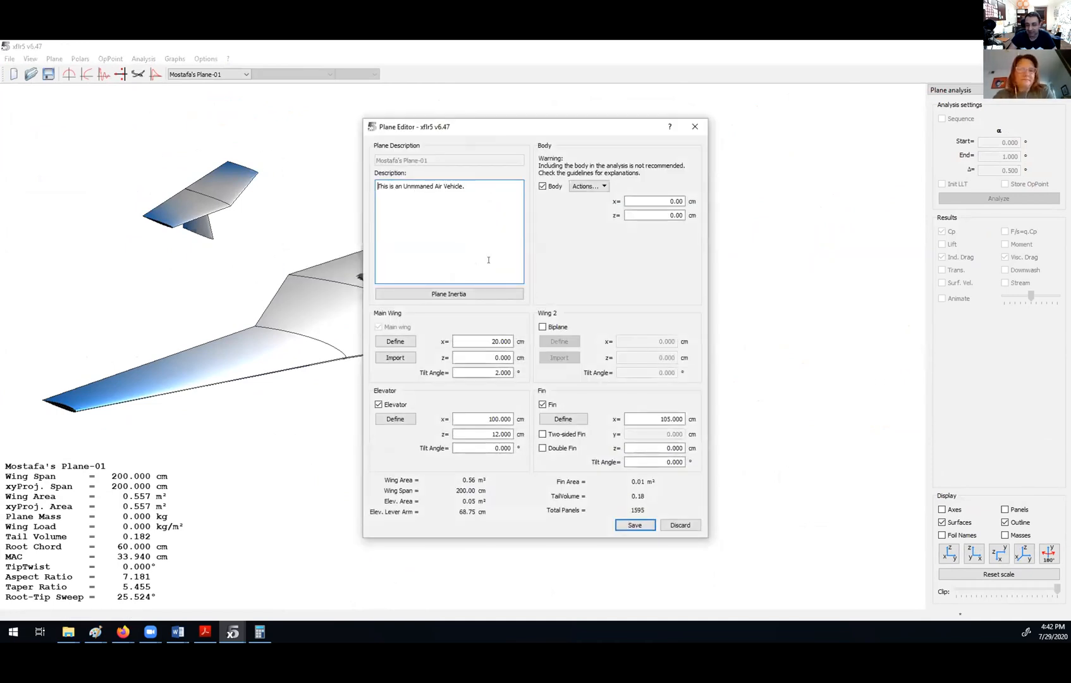
{"action": "double_click", "coordinate": [672, 419]}
{"action": "left_click", "coordinate": [482, 414]}
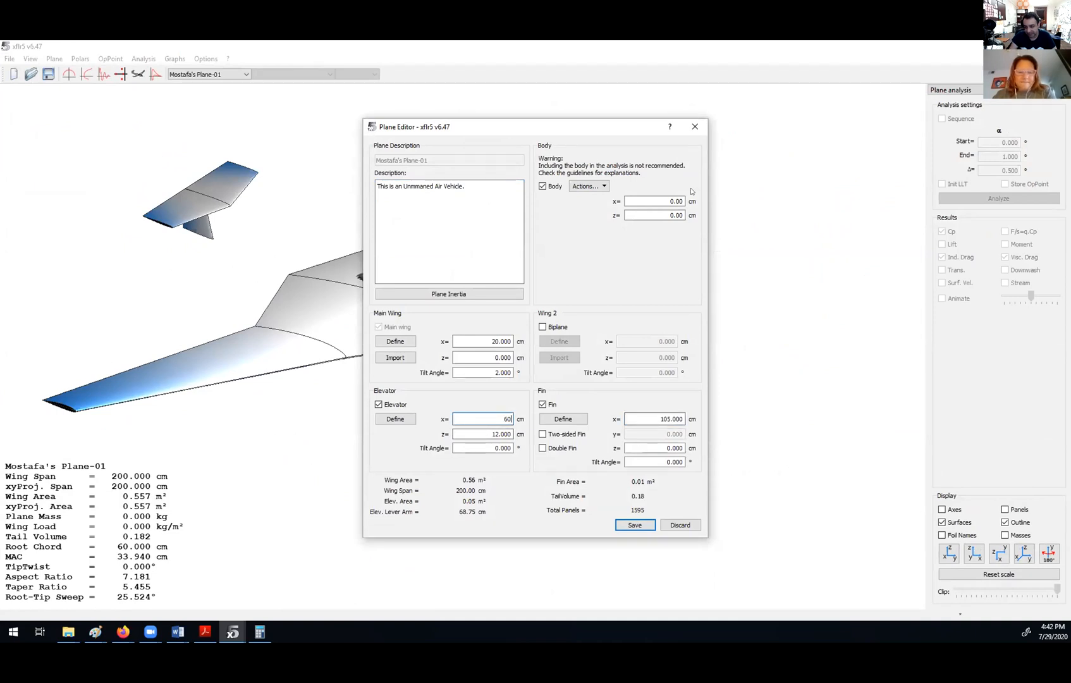
{"action": "double_click", "coordinate": [670, 419]}
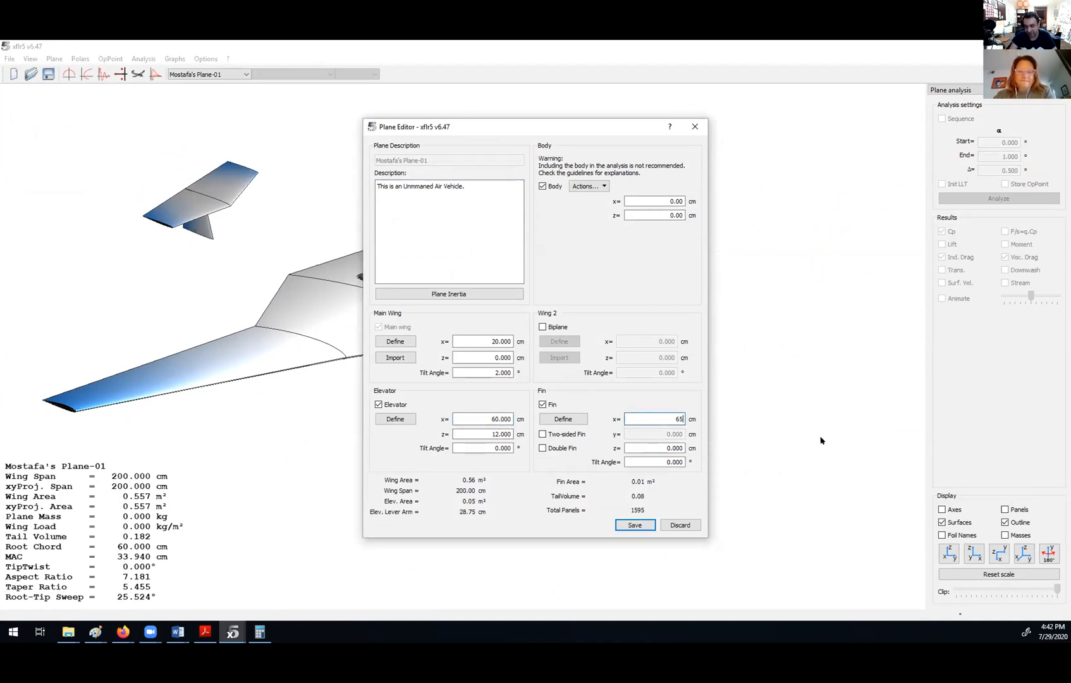
{"action": "left_click", "coordinate": [635, 525]}
Set the elevator's tilt angle to 2° in the plane definition and save
{"action": "left_click_drag", "start_coordinate": [471, 297], "coordinate": [215, 227]}
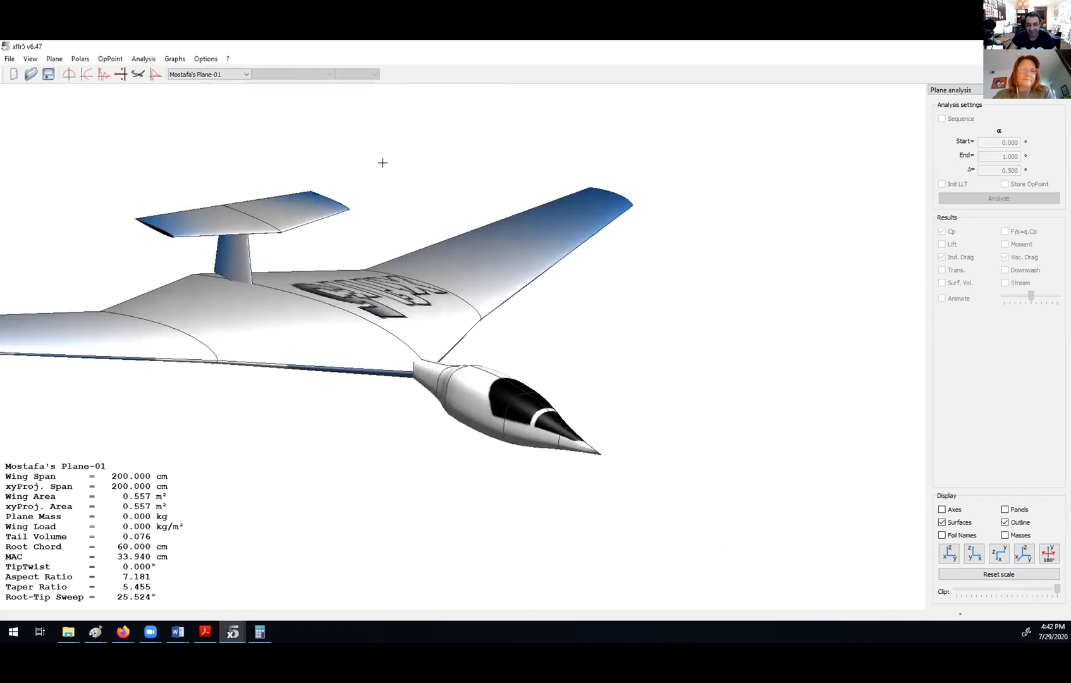
{"action": "right_click", "coordinate": [389, 167]}
{"action": "mouse_move", "coordinate": [418, 173]}
{"action": "left_click", "coordinate": [516, 191]}
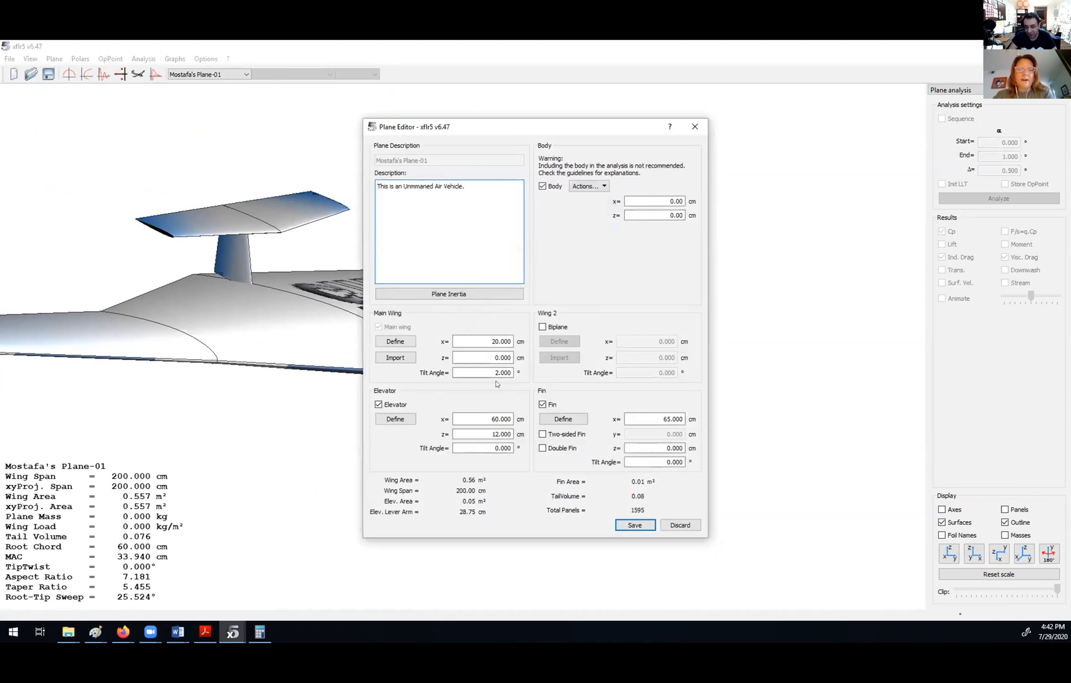
{"action": "left_click", "coordinate": [503, 447]}
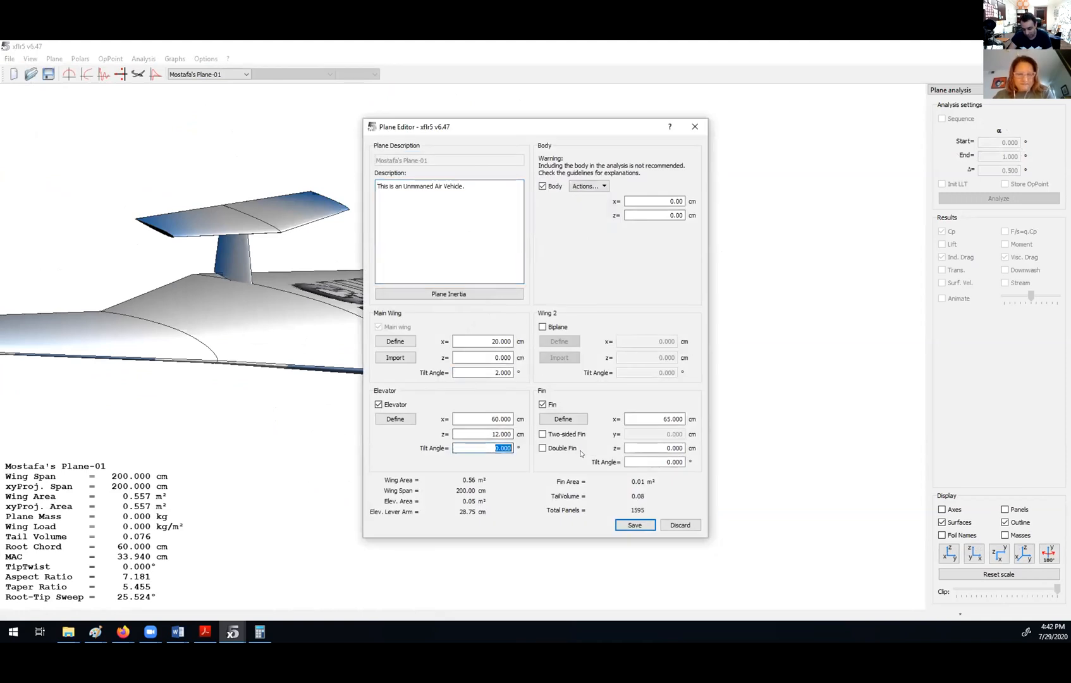
{"action": "left_click", "coordinate": [625, 524]}
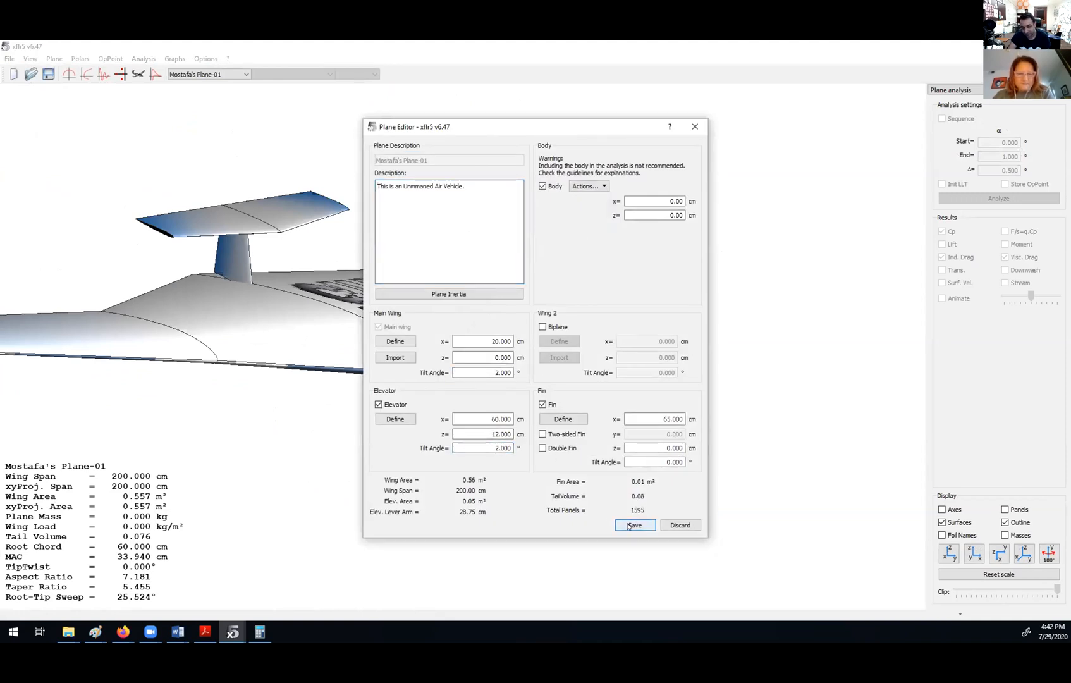
Set the tilt angles of both the main wing and the elevator to 0° in the plane definition and save
{"action": "scroll", "coordinate": [327, 280], "scroll_direction": "up", "scroll_amount": 6}
{"action": "left_click_drag", "start_coordinate": [229, 218], "coordinate": [293, 264]}
{"action": "scroll", "coordinate": [293, 264], "scroll_direction": "up", "scroll_amount": 3}
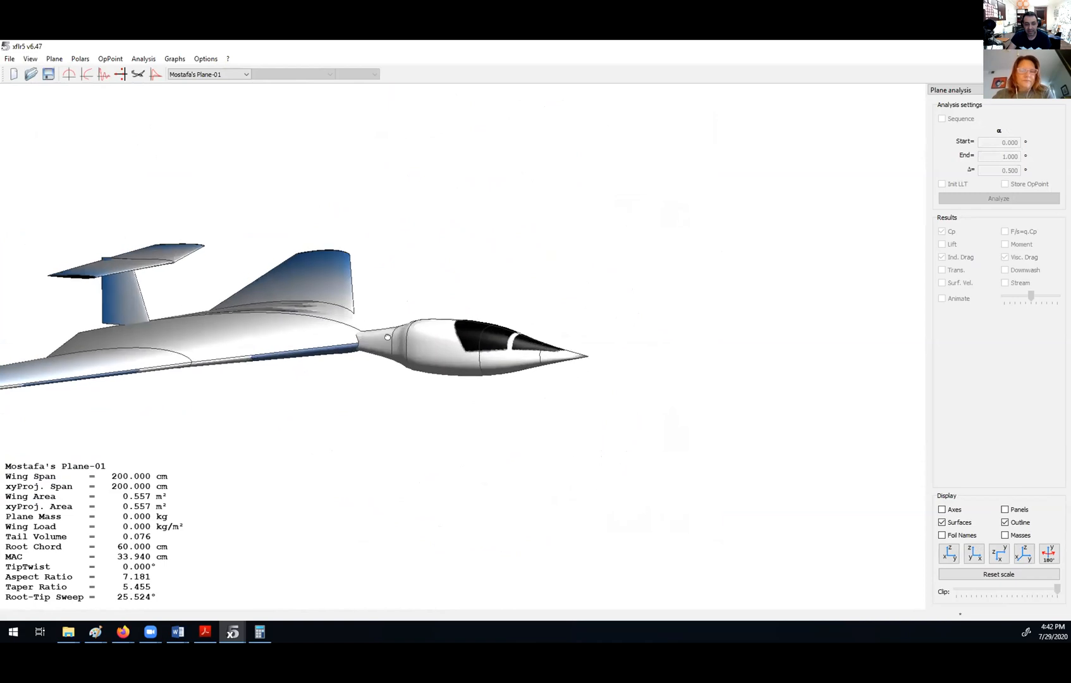
{"action": "left_click_drag", "start_coordinate": [171, 318], "coordinate": [373, 337]}
{"action": "scroll", "coordinate": [373, 337], "scroll_direction": "up", "scroll_amount": 4}
{"action": "mouse_move", "coordinate": [342, 347]}
{"action": "middle_mouse_down"}
{"action": "mouse_move", "coordinate": [446, 359]}
{"action": "mouse_move", "coordinate": [367, 253]}
{"action": "middle_mouse_up"}
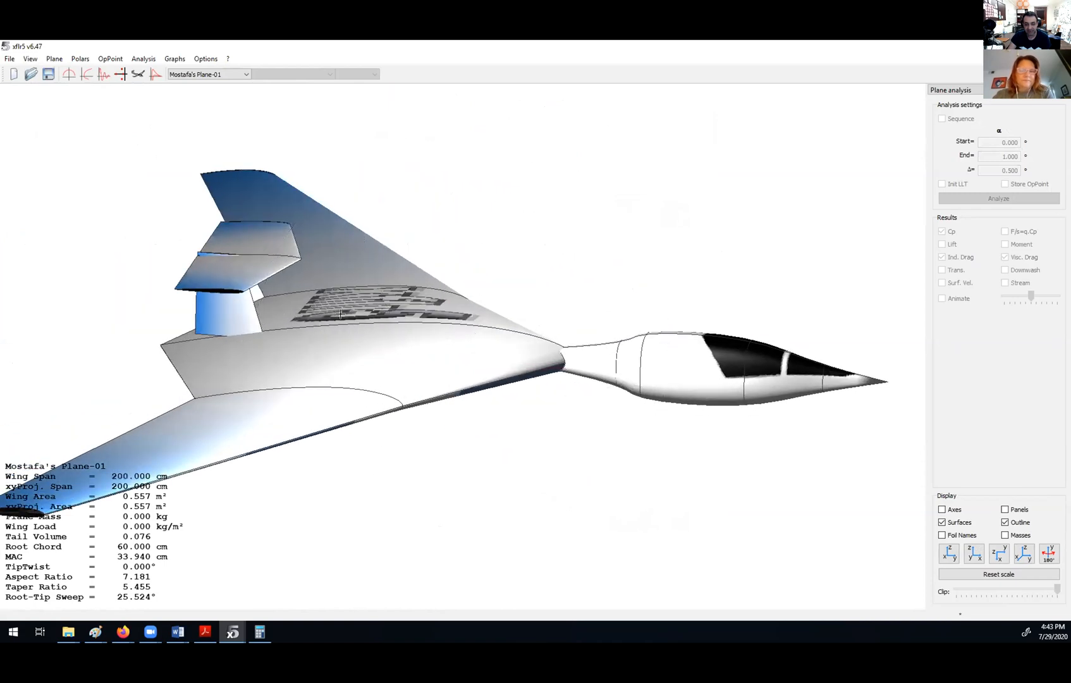
{"action": "right_click", "coordinate": [356, 237]}
{"action": "mouse_move", "coordinate": [435, 243]}
{"action": "left_click", "coordinate": [489, 258]}
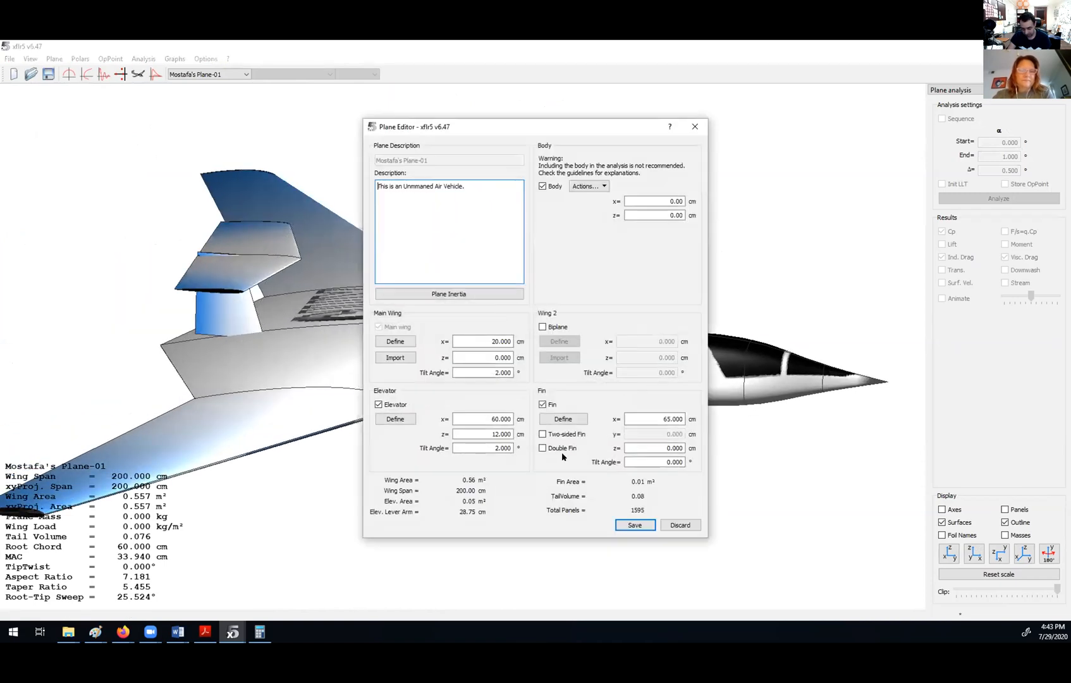
{"action": "double_click", "coordinate": [496, 373]}
{"action": "type", "text": "0"}
{"action": "double_click", "coordinate": [482, 446]}
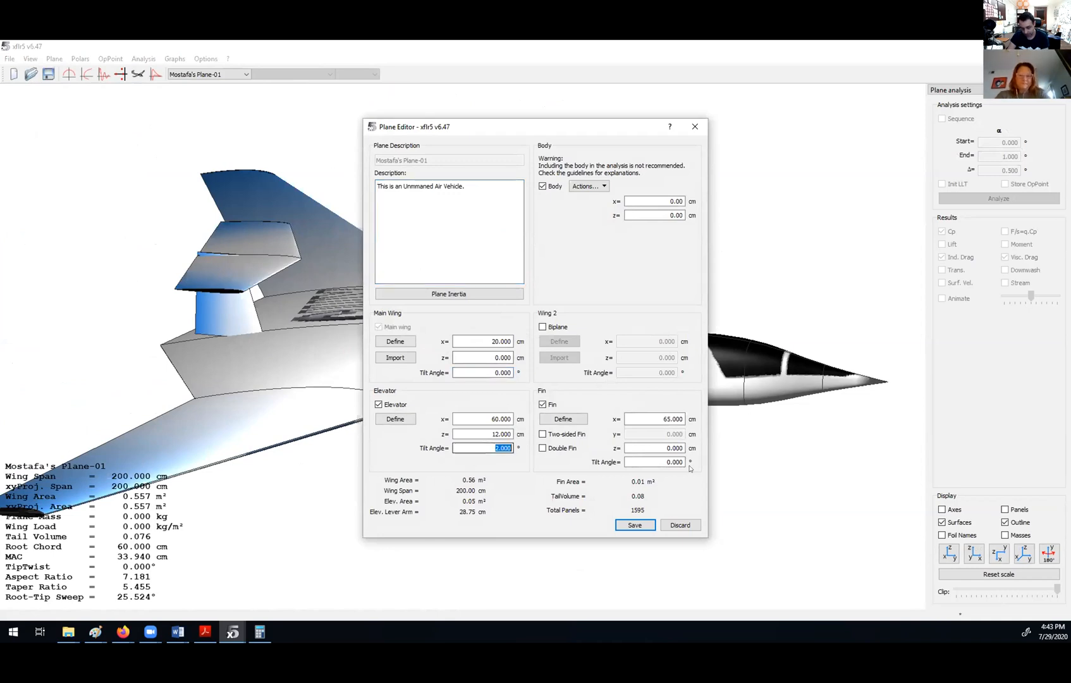
{"action": "left_click", "coordinate": [635, 525]}
Examine the wing, body and tail alignment of the modified plane from several angles and distances
{"action": "middle_click_drag", "start_coordinate": [462, 387], "coordinate": [380, 289]}
{"action": "left_click_drag", "start_coordinate": [380, 289], "coordinate": [407, 289]}
{"action": "scroll", "coordinate": [286, 264], "scroll_direction": "up", "scroll_amount": 4}
{"action": "scroll", "coordinate": [407, 289], "scroll_direction": "up", "scroll_amount": 3}
{"action": "scroll", "coordinate": [410, 288], "scroll_direction": "down", "scroll_amount": 5}
{"action": "scroll", "coordinate": [411, 290], "scroll_direction": "down", "scroll_amount": 5}
{"action": "scroll", "coordinate": [408, 350], "scroll_direction": "down", "scroll_amount": 2}
{"action": "scroll", "coordinate": [408, 344], "scroll_direction": "up", "scroll_amount": 2}
{"action": "left_click_drag", "start_coordinate": [412, 325], "coordinate": [421, 262]}
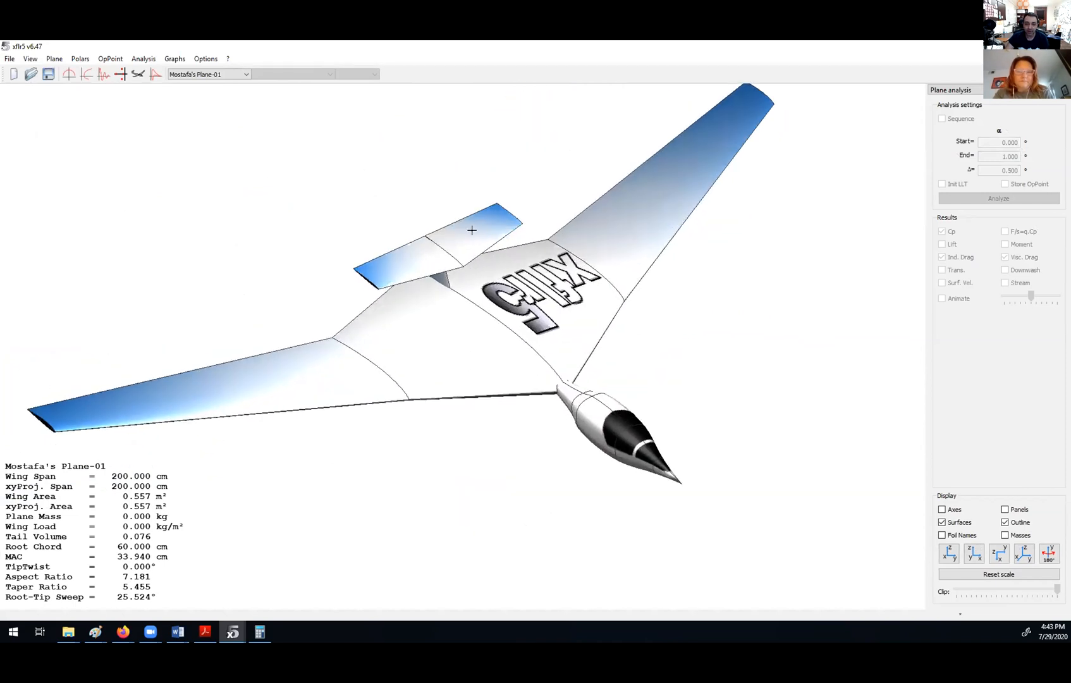
{"action": "left_click_drag", "start_coordinate": [603, 238], "coordinate": [480, 286]}
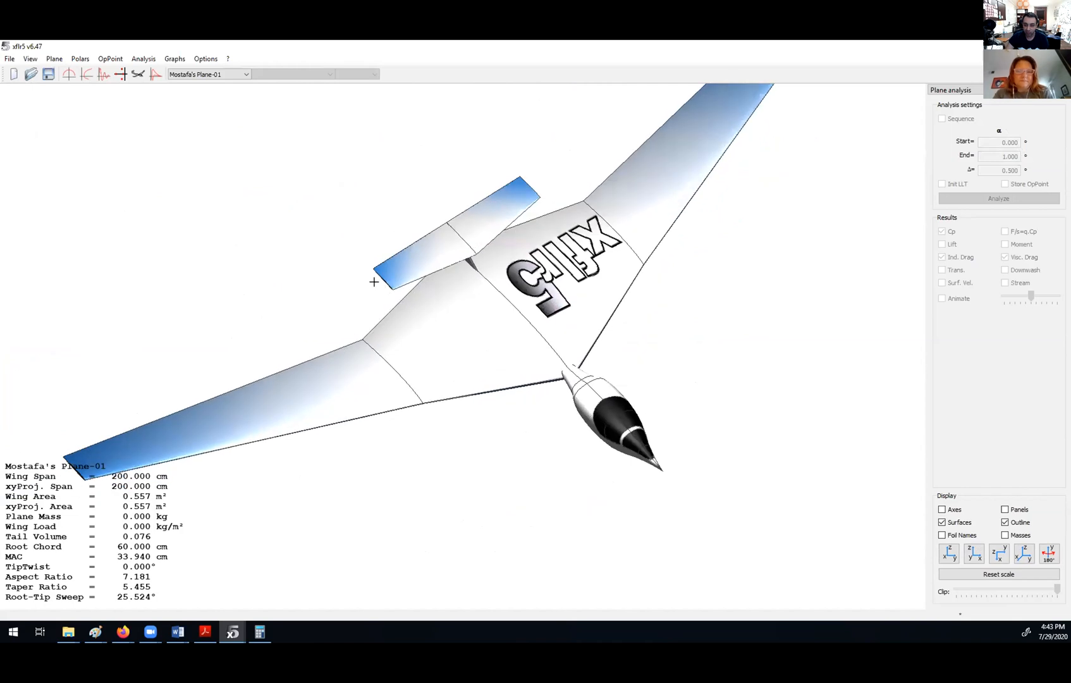
{"action": "left_click_drag", "start_coordinate": [505, 237], "coordinate": [490, 218]}
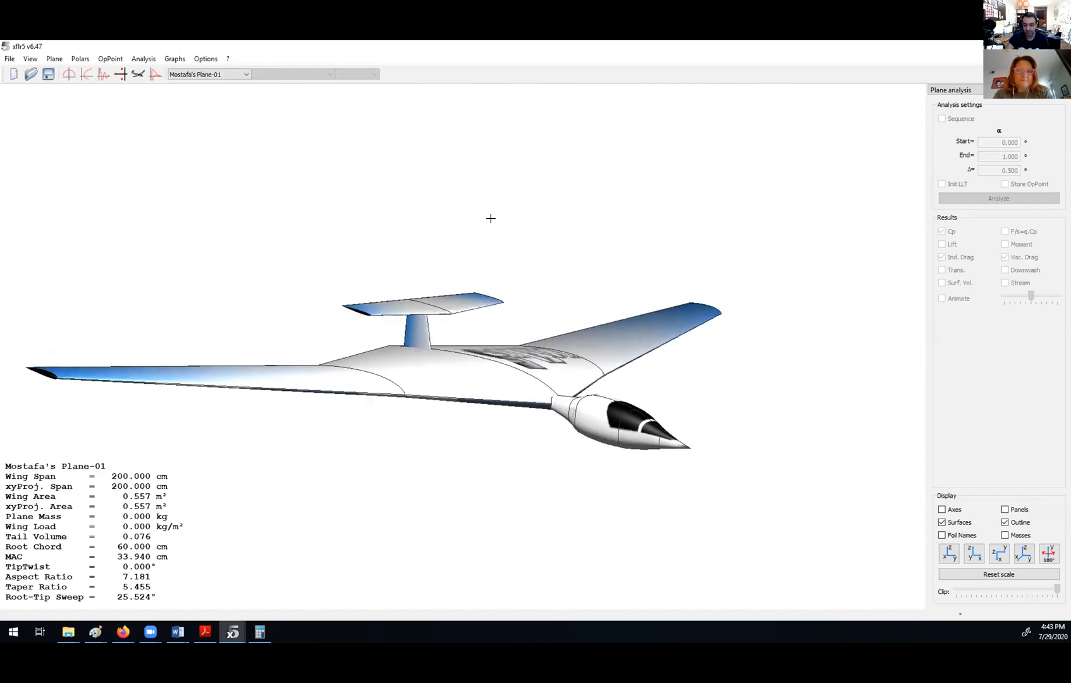
Reopen the plane definition and make the fin a double fin instead of a two-sided one
{"action": "right_click", "coordinate": [473, 197]}
{"action": "mouse_move", "coordinate": [556, 203]}
{"action": "left_click", "coordinate": [595, 220]}
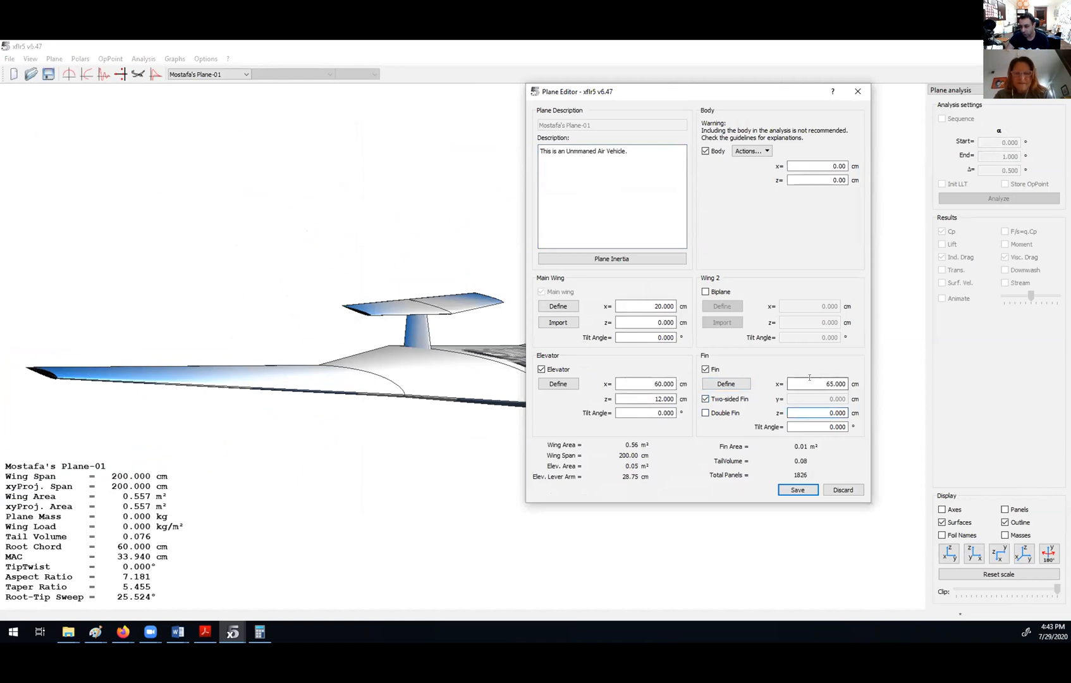
{"action": "left_click", "coordinate": [717, 412]}
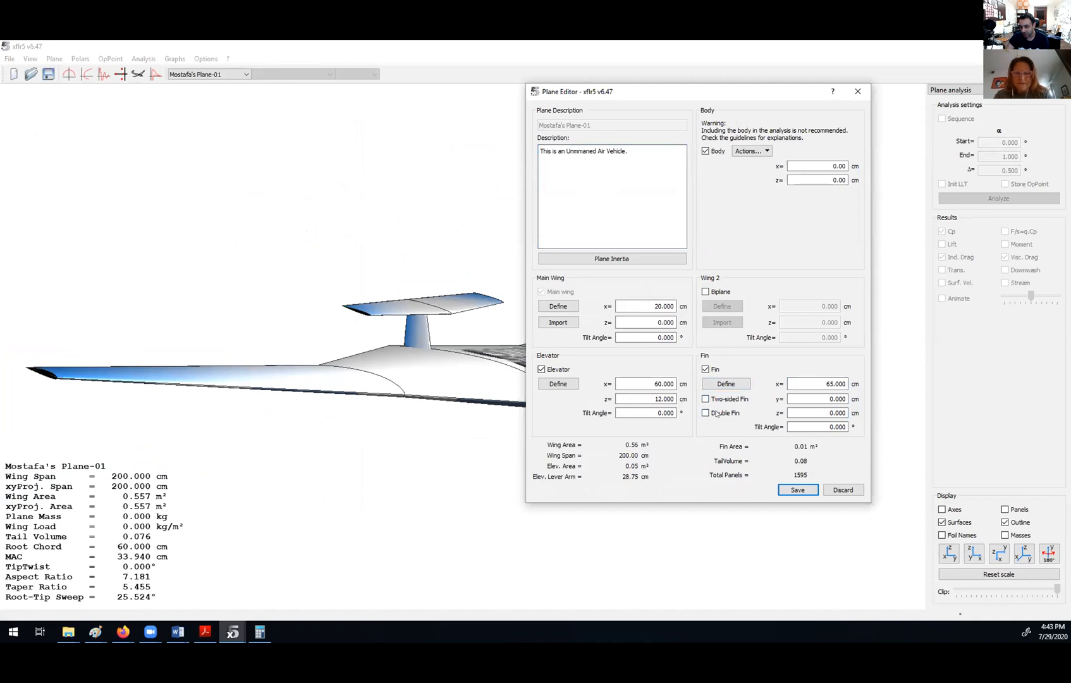
{"action": "left_click", "coordinate": [716, 409]}
{"action": "left_click", "coordinate": [717, 413]}
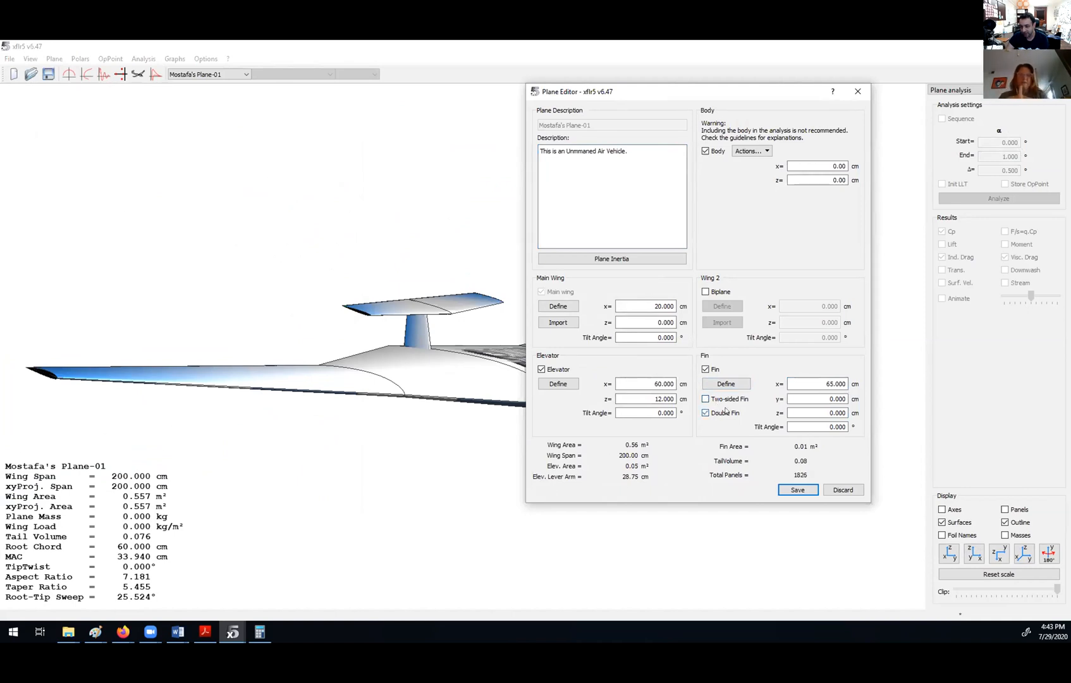
{"action": "double_click", "coordinate": [812, 399]}
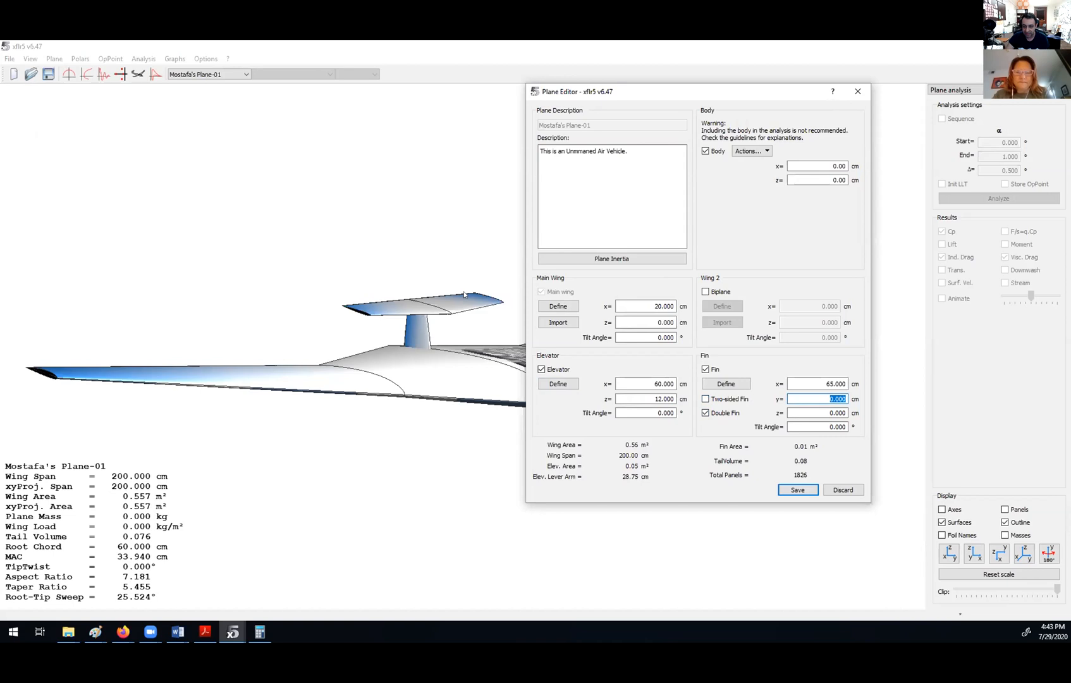
Check the elevator's tip position and span in its wing definition, and close it without saving
{"action": "left_click", "coordinate": [556, 384]}
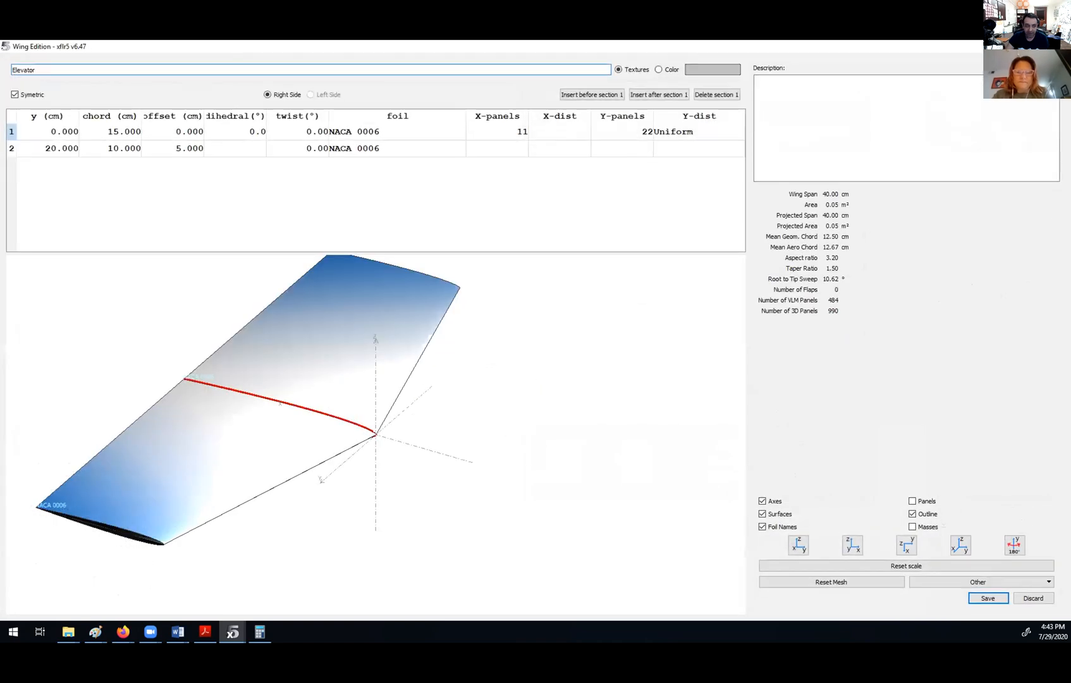
{"action": "double_click", "coordinate": [50, 150]}
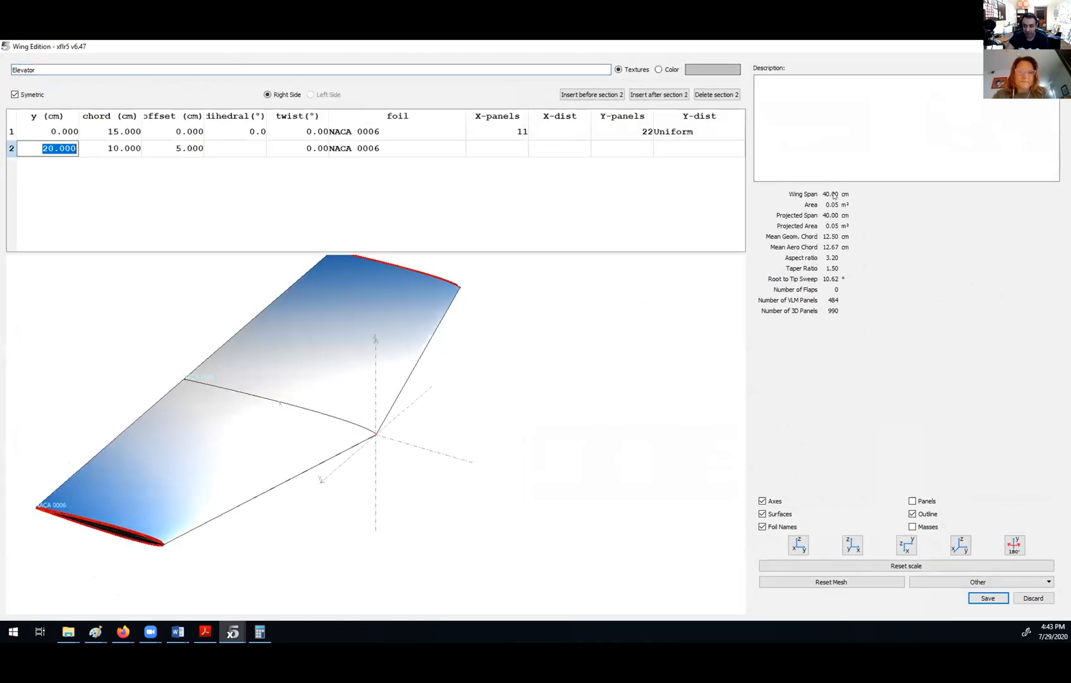
{"action": "left_click", "coordinate": [1026, 600]}
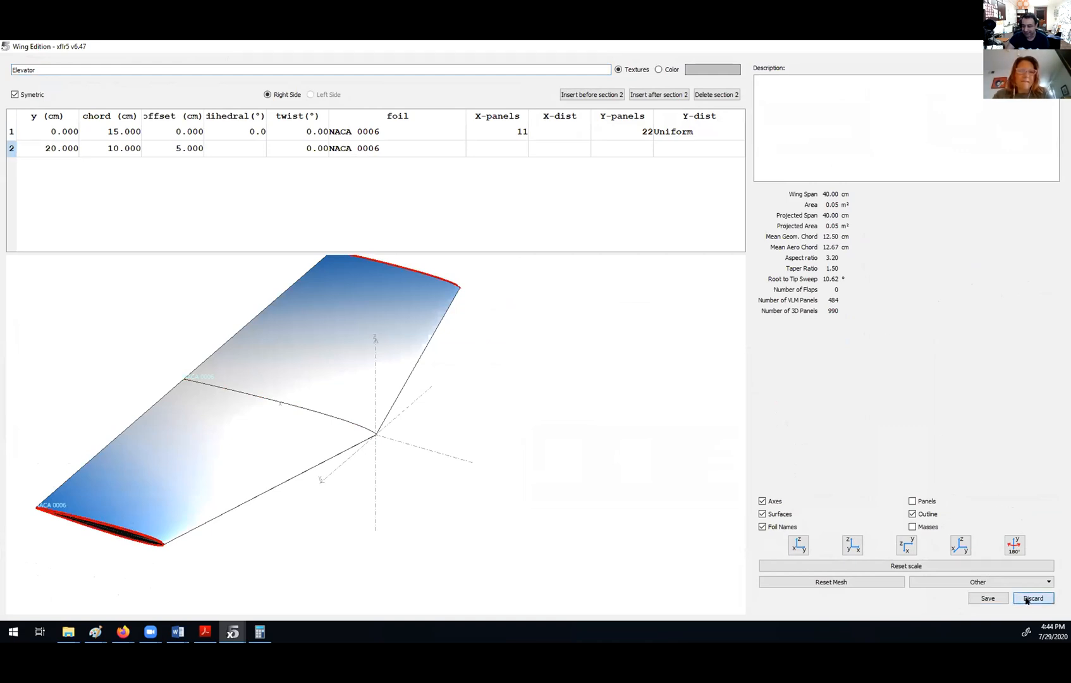
{"action": "left_click", "coordinate": [1026, 600]}
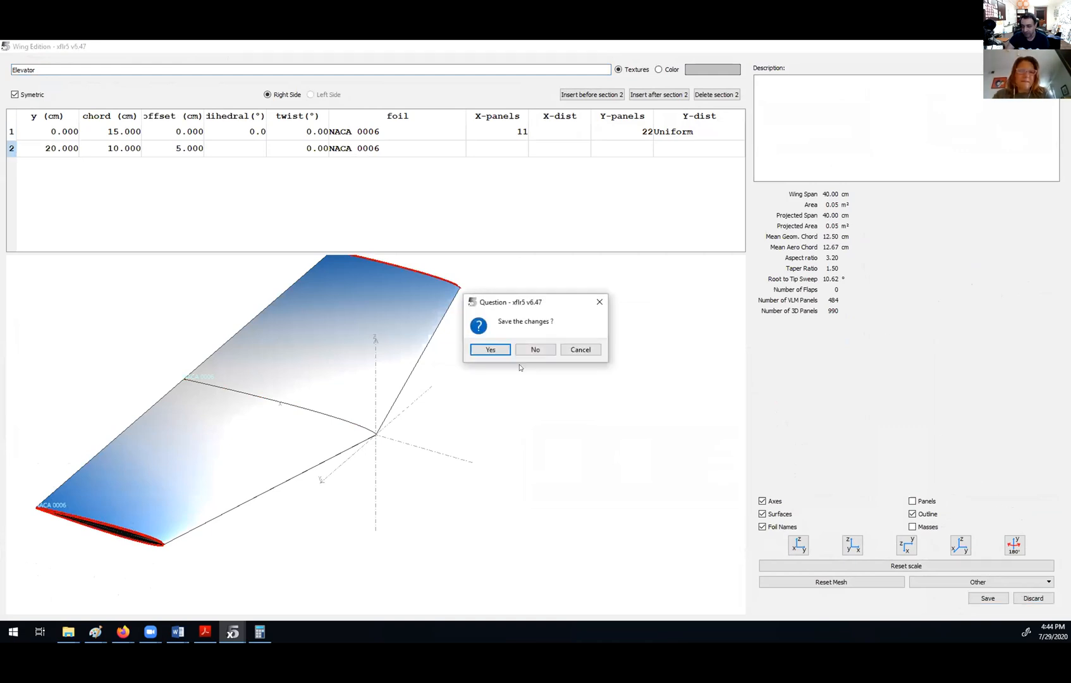
{"action": "left_click", "coordinate": [536, 351]}
Set the double fin's y position to 20 cm and save the plane
{"action": "left_click", "coordinate": [819, 399]}
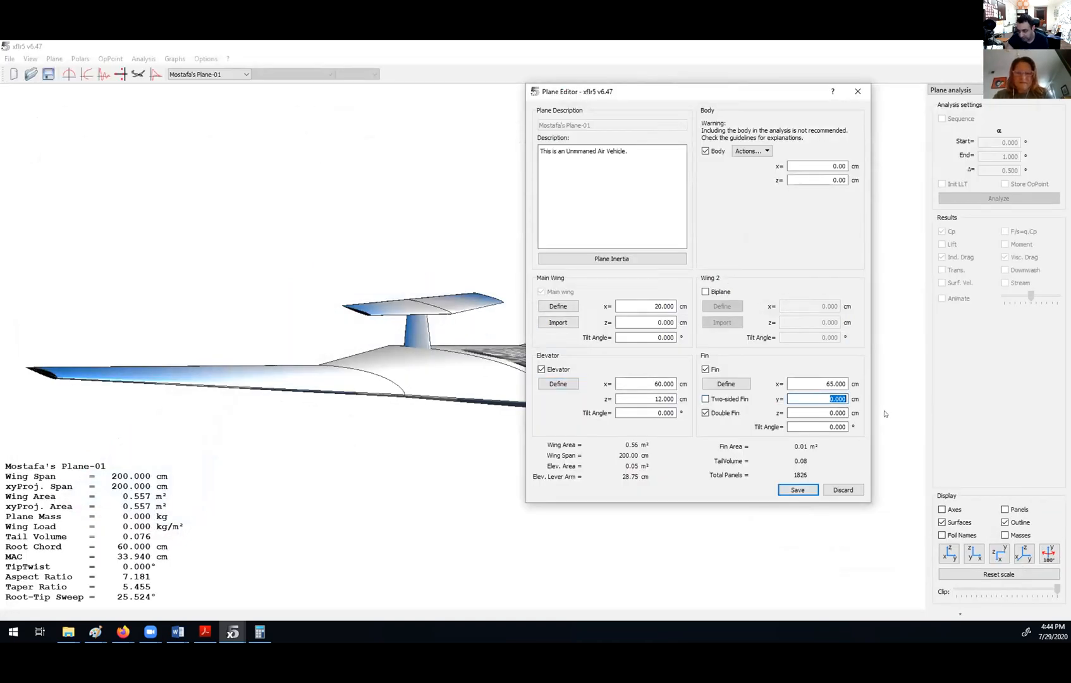
{"action": "left_click", "coordinate": [798, 490]}
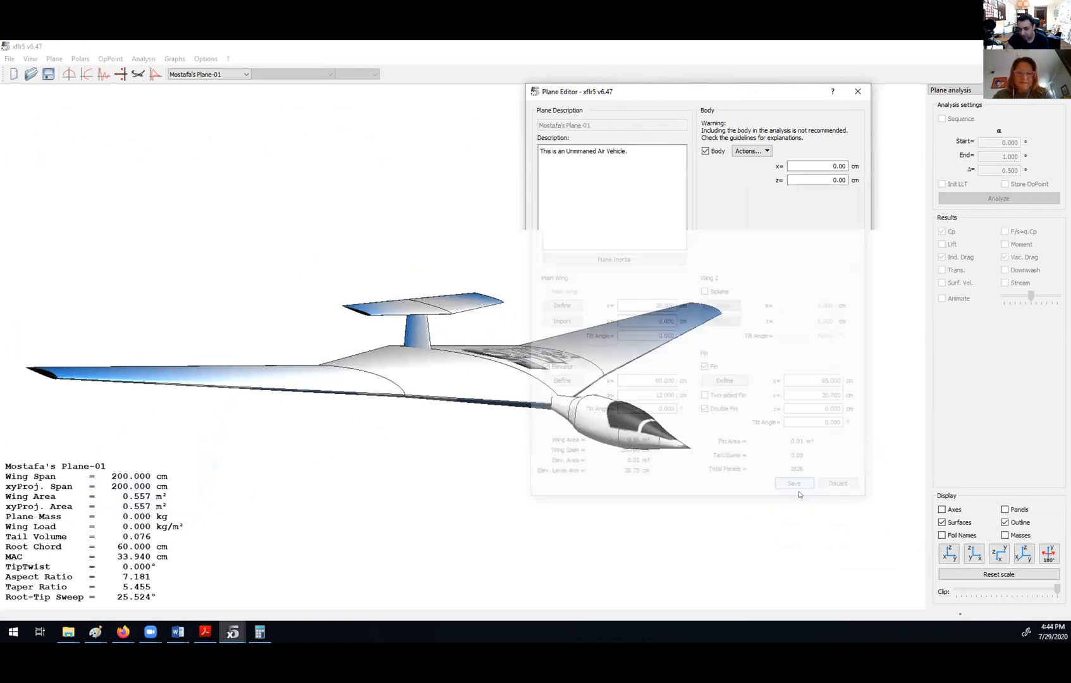
Examine how the two fins meet the elevator tips and the wing
{"action": "left_click_drag", "start_coordinate": [323, 298], "coordinate": [376, 364]}
{"action": "scroll", "coordinate": [399, 318], "scroll_direction": "up", "scroll_amount": 5}
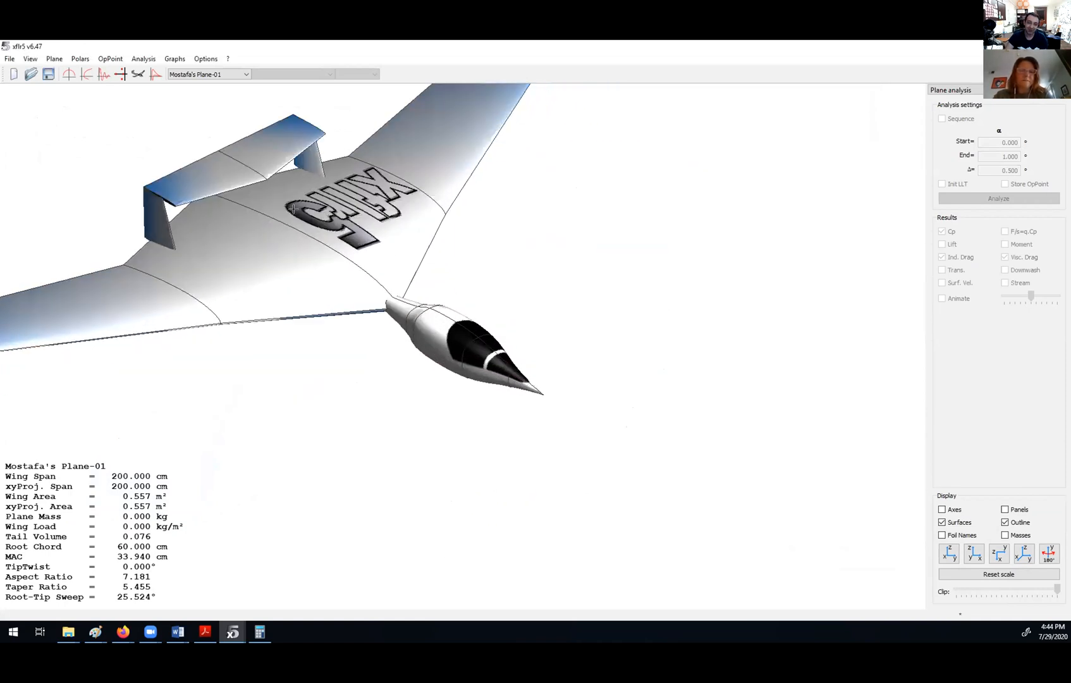
{"action": "scroll", "coordinate": [399, 319], "scroll_direction": "down", "scroll_amount": 5}
{"action": "left_click_drag", "start_coordinate": [474, 323], "coordinate": [288, 421]}
{"action": "scroll", "coordinate": [335, 434], "scroll_direction": "up", "scroll_amount": 2}
{"action": "scroll", "coordinate": [372, 371], "scroll_direction": "down", "scroll_amount": 5}
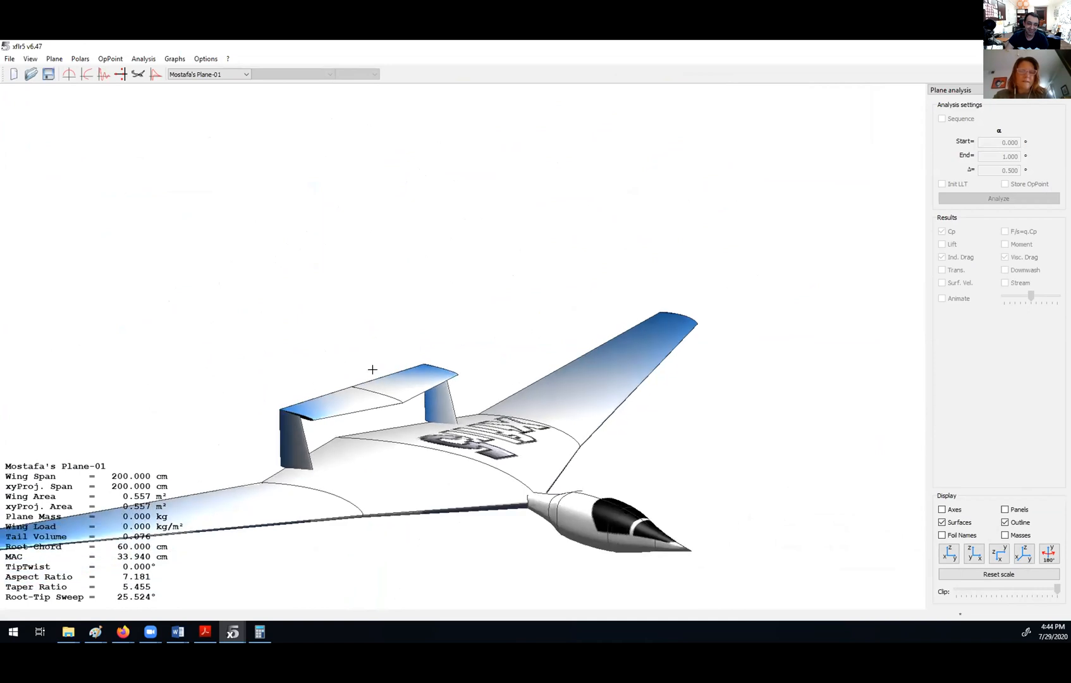
{"action": "left_click_drag", "start_coordinate": [465, 371], "coordinate": [501, 453]}
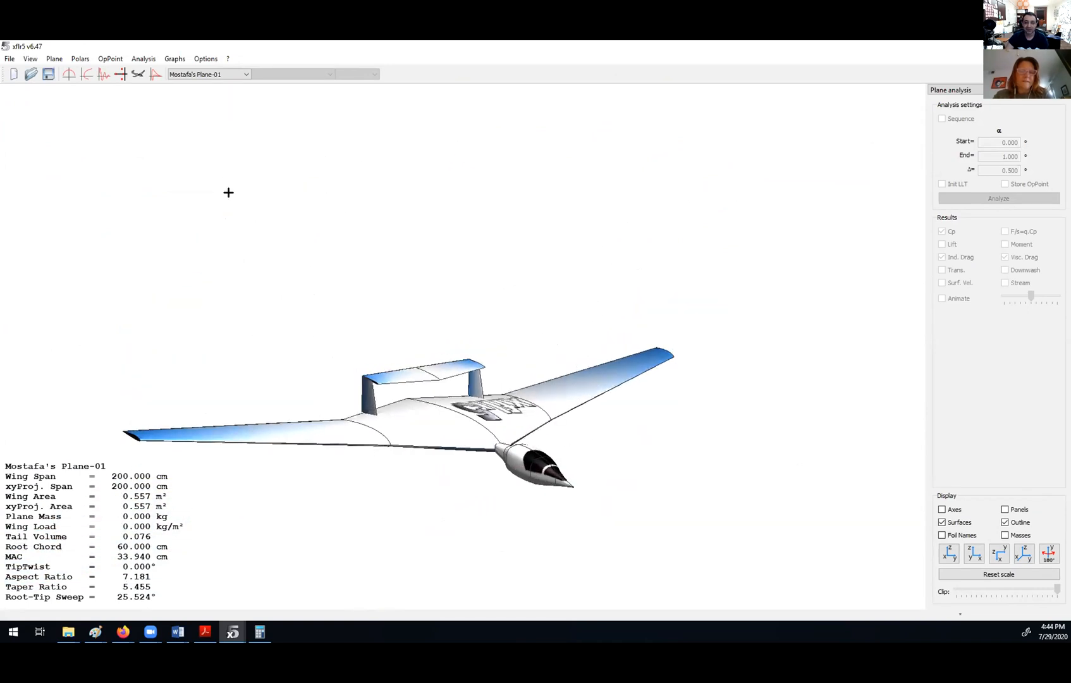
Duplicate the current plane, naming the copy with the suffix -02
{"action": "right_click", "coordinate": [321, 177]}
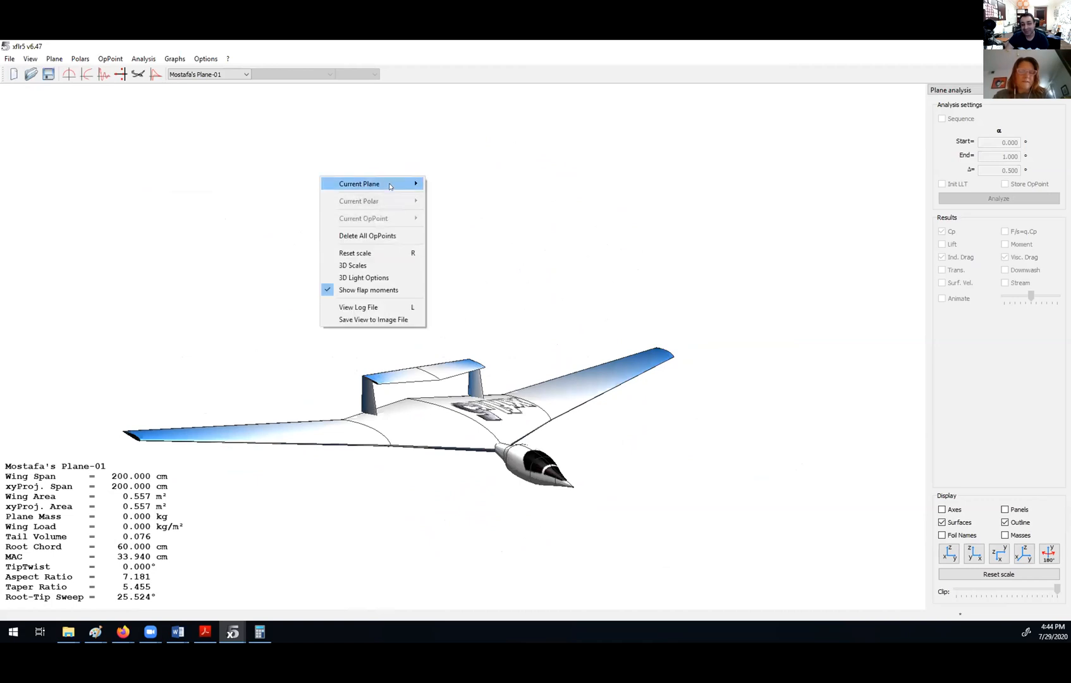
{"action": "mouse_move", "coordinate": [376, 183]}
{"action": "left_click", "coordinate": [487, 292]}
{"action": "left_click", "coordinate": [517, 262]}
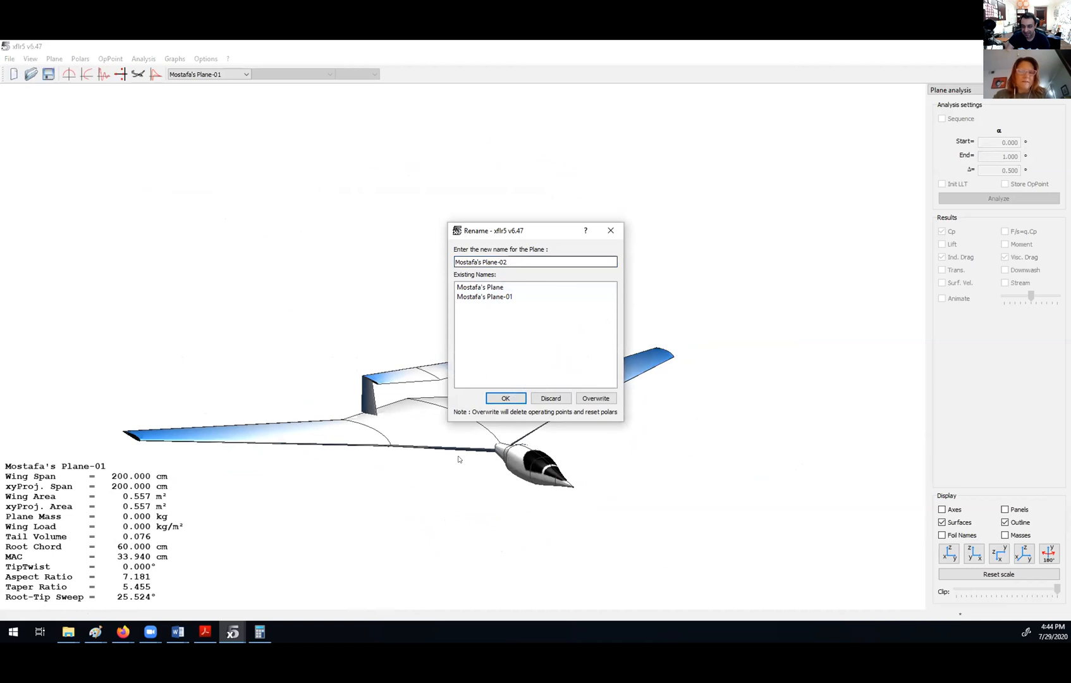
{"action": "left_click", "coordinate": [505, 399]}
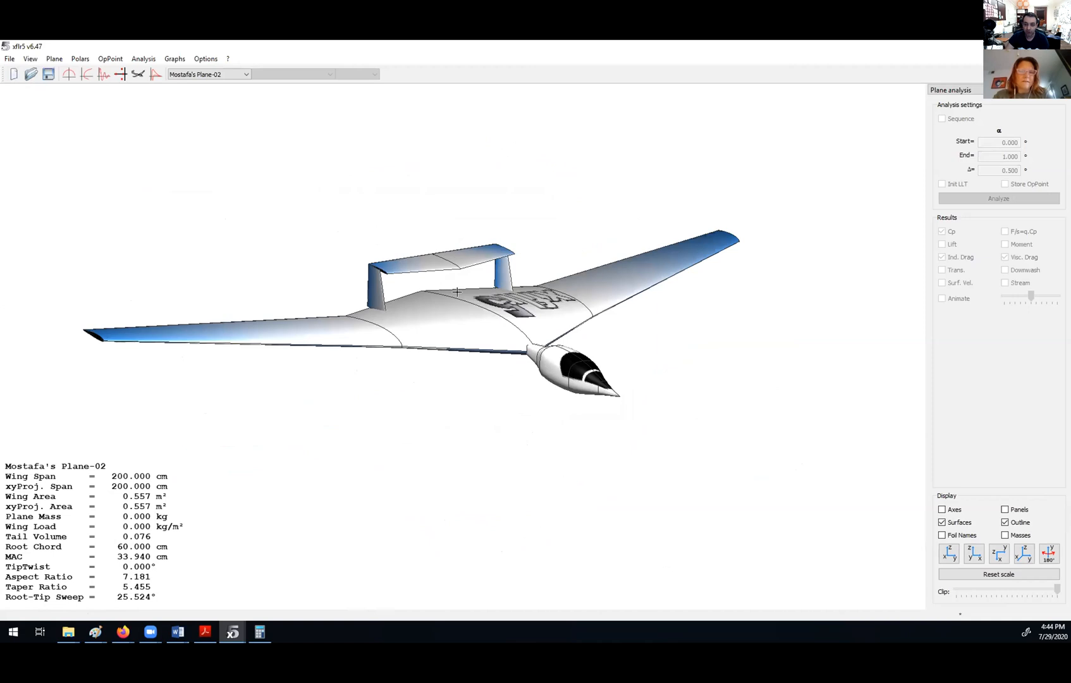
Open the definition of the new plane copy and remove its elevator
{"action": "right_click", "coordinate": [445, 194]}
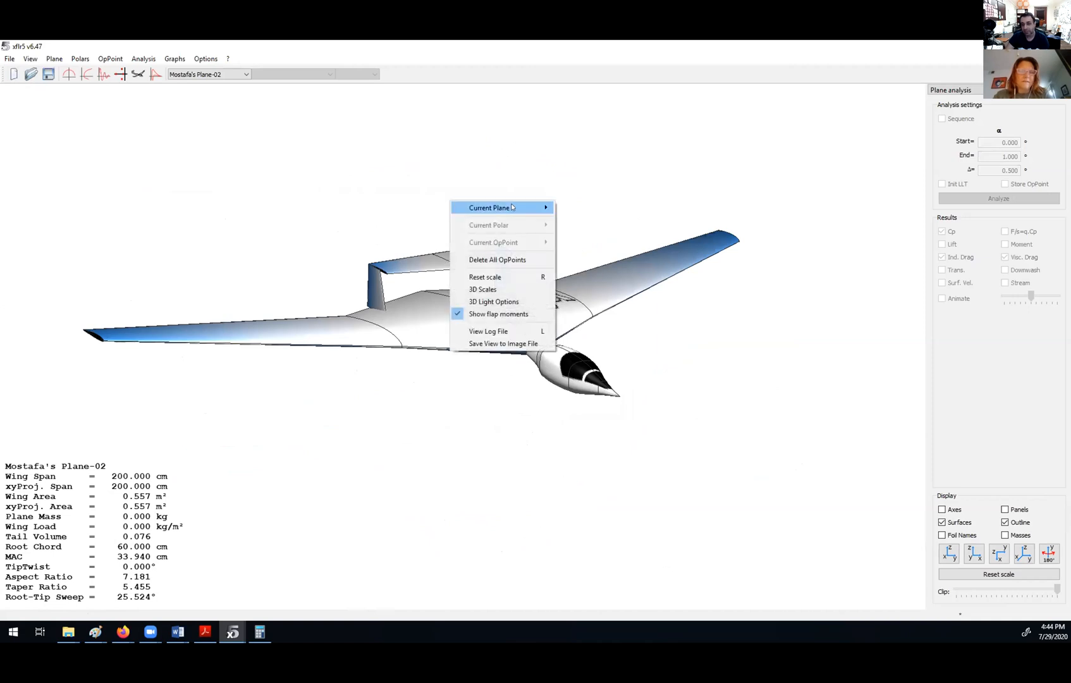
{"action": "mouse_move", "coordinate": [500, 208]}
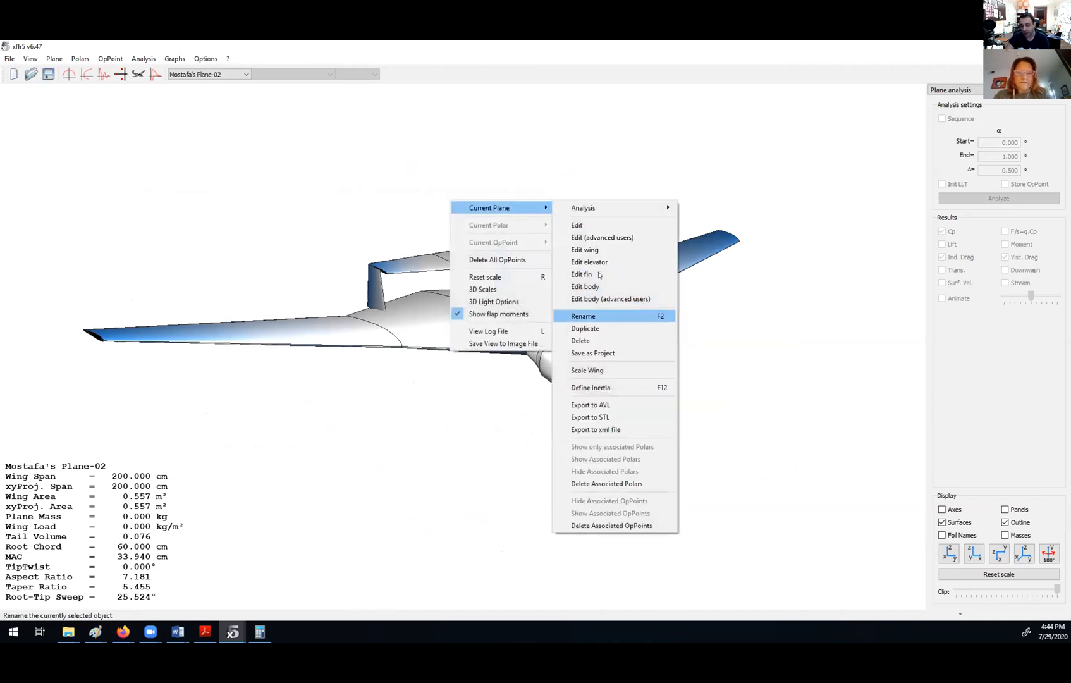
{"action": "left_click", "coordinate": [578, 225]}
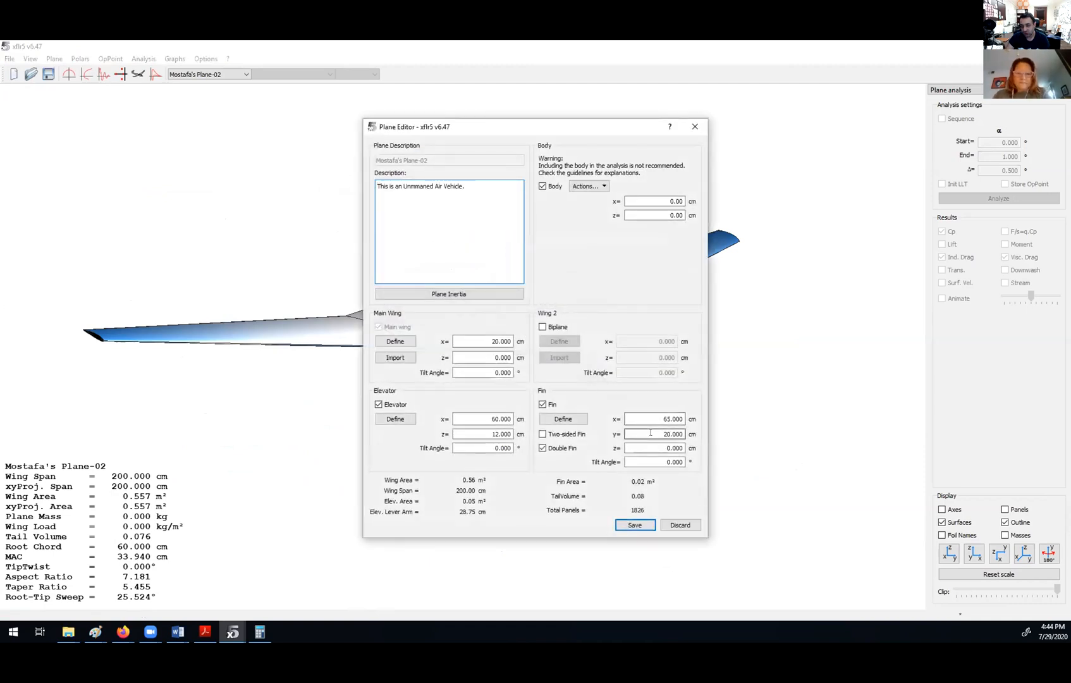
{"action": "left_click", "coordinate": [392, 405]}
{"action": "left_click_drag", "start_coordinate": [512, 130], "coordinate": [705, 81]}
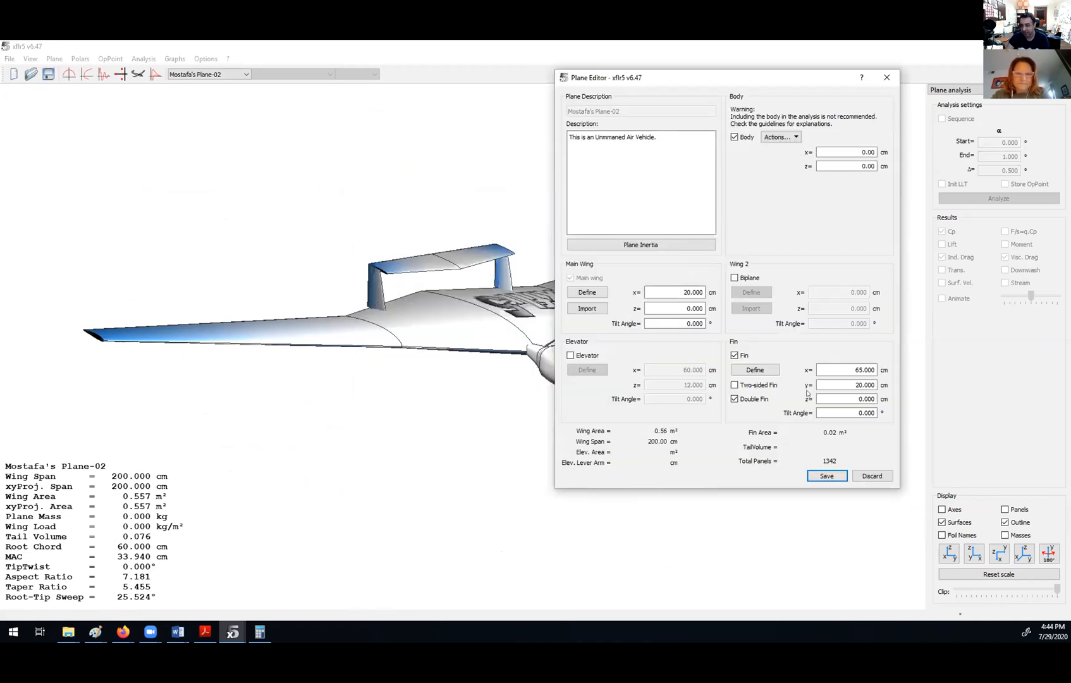
Move the double fin to y = 100 cm at the wing tips and save the plane
{"action": "double_click", "coordinate": [845, 384]}
{"action": "type", "text": "100"}
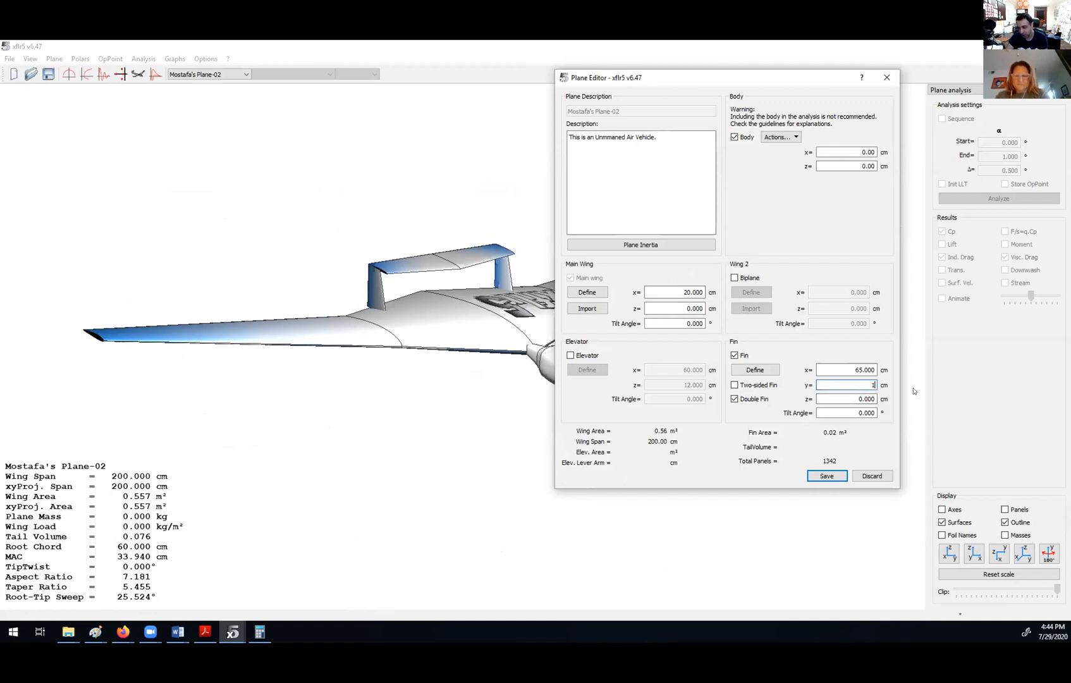
{"action": "left_click", "coordinate": [852, 397]}
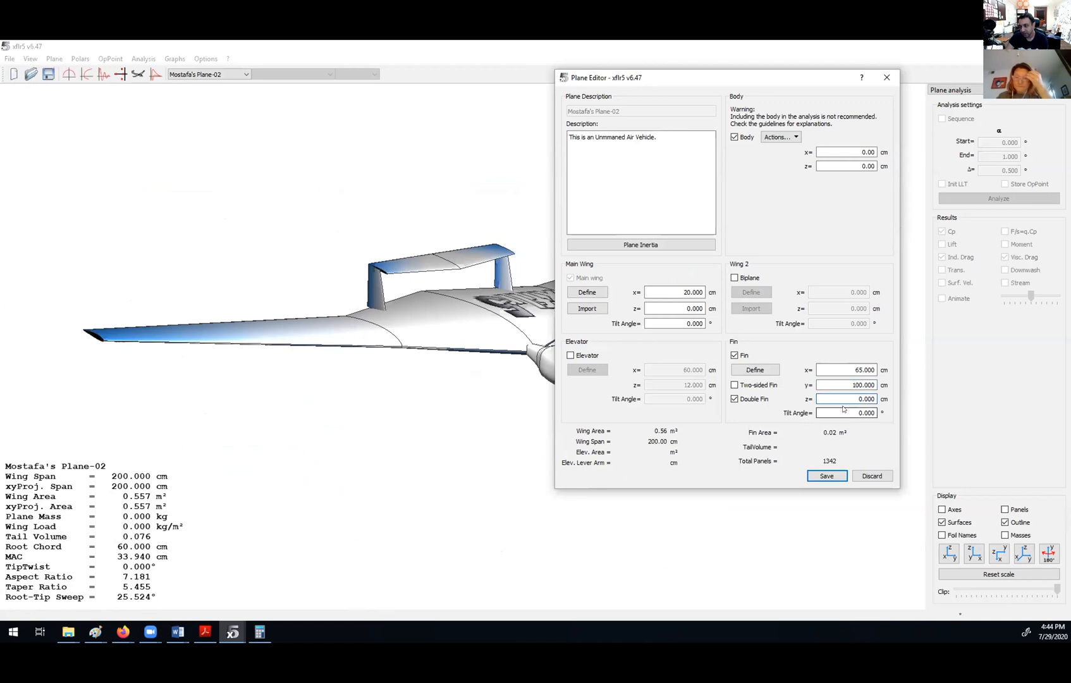
{"action": "left_click", "coordinate": [816, 477]}
{"action": "left_click_drag", "start_coordinate": [808, 469], "coordinate": [362, 344]}
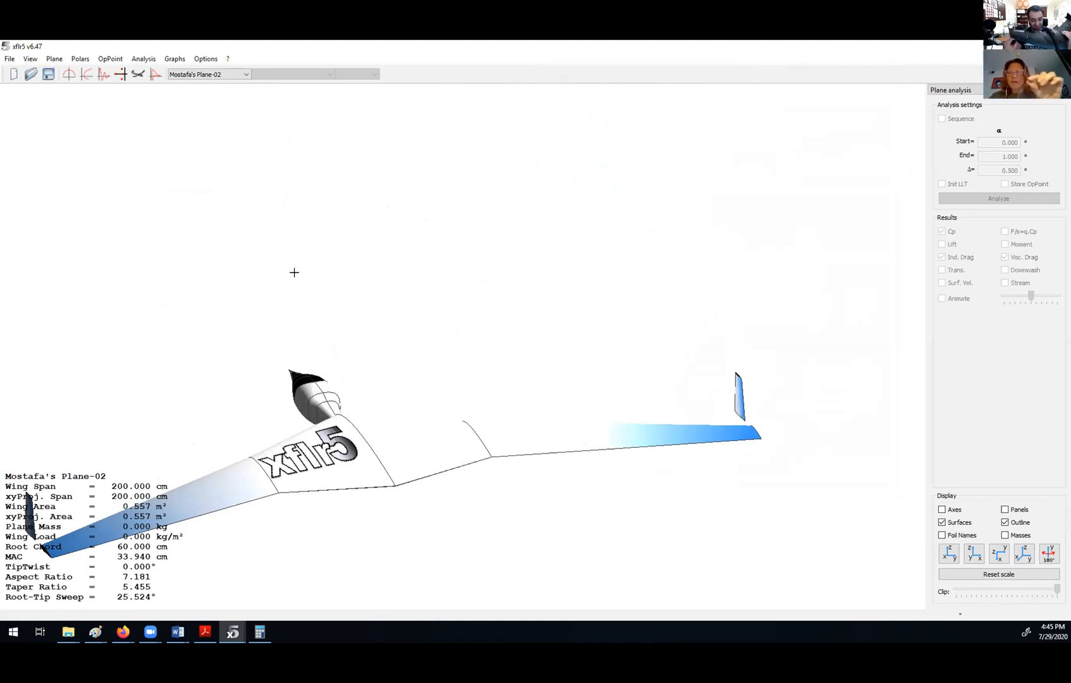
{"action": "left_click_drag", "start_coordinate": [268, 292], "coordinate": [392, 316]}
{"action": "right_click", "coordinate": [342, 246]}
{"action": "mouse_move", "coordinate": [357, 253]}
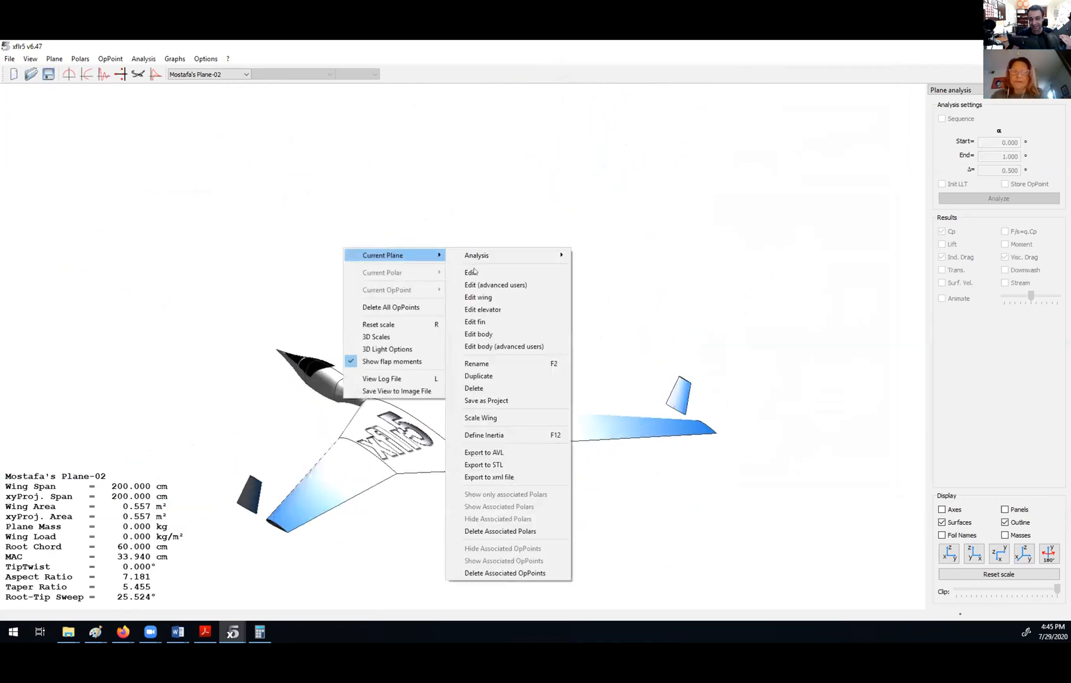
{"action": "left_click", "coordinate": [471, 272]}
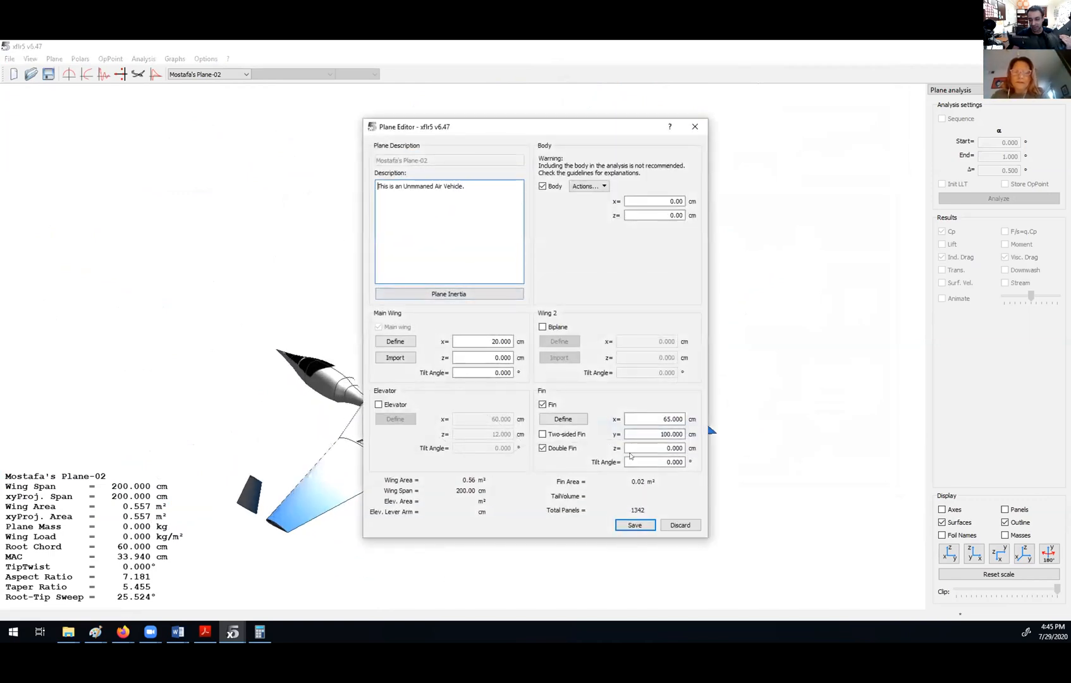
{"action": "left_click", "coordinate": [679, 524]}
Reopen the definition of the -02 plane, set the fin's x position to 85 cm and save it
{"action": "left_click_drag", "start_coordinate": [346, 507], "coordinate": [368, 258]}
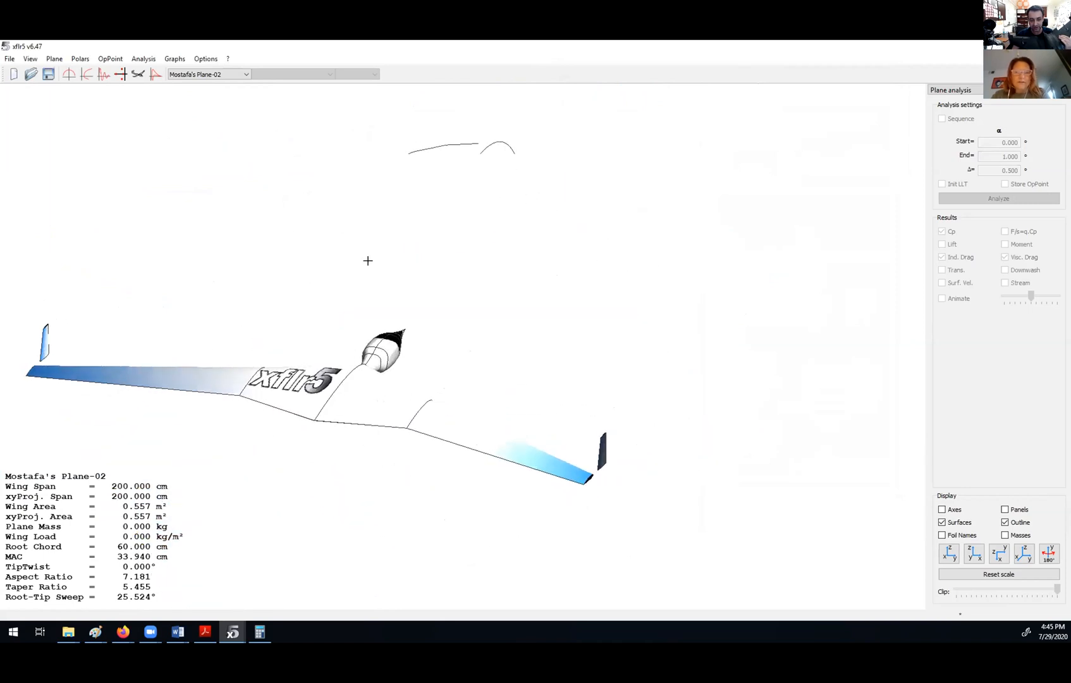
{"action": "right_click", "coordinate": [351, 241]}
{"action": "mouse_move", "coordinate": [410, 248]}
{"action": "left_click", "coordinate": [487, 277]}
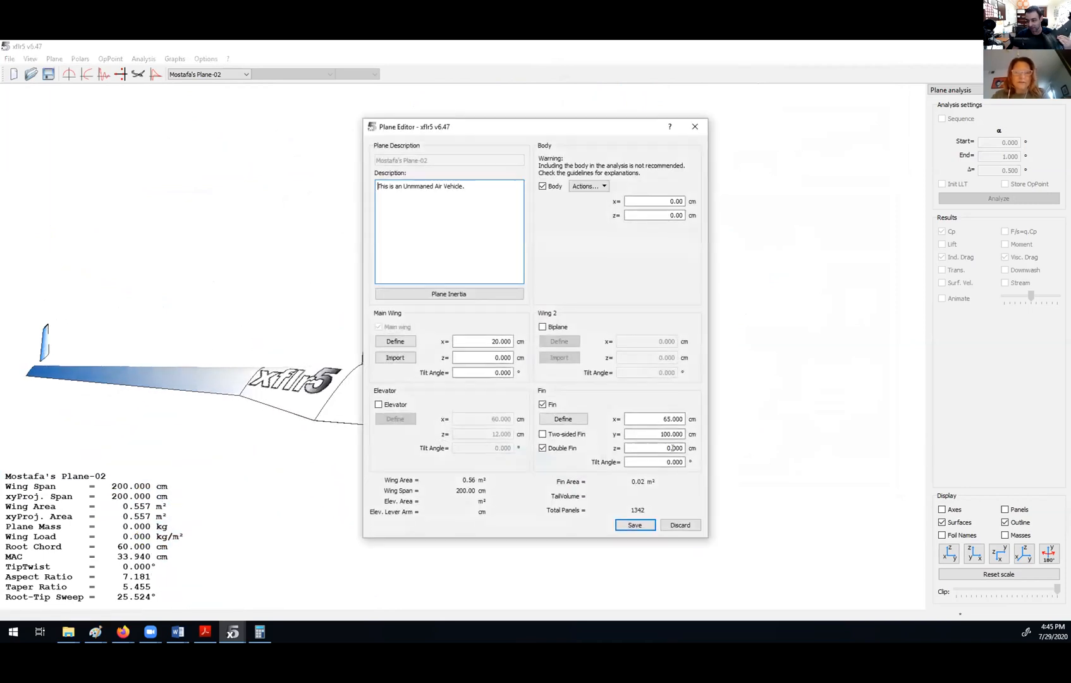
{"action": "left_click", "coordinate": [652, 414]}
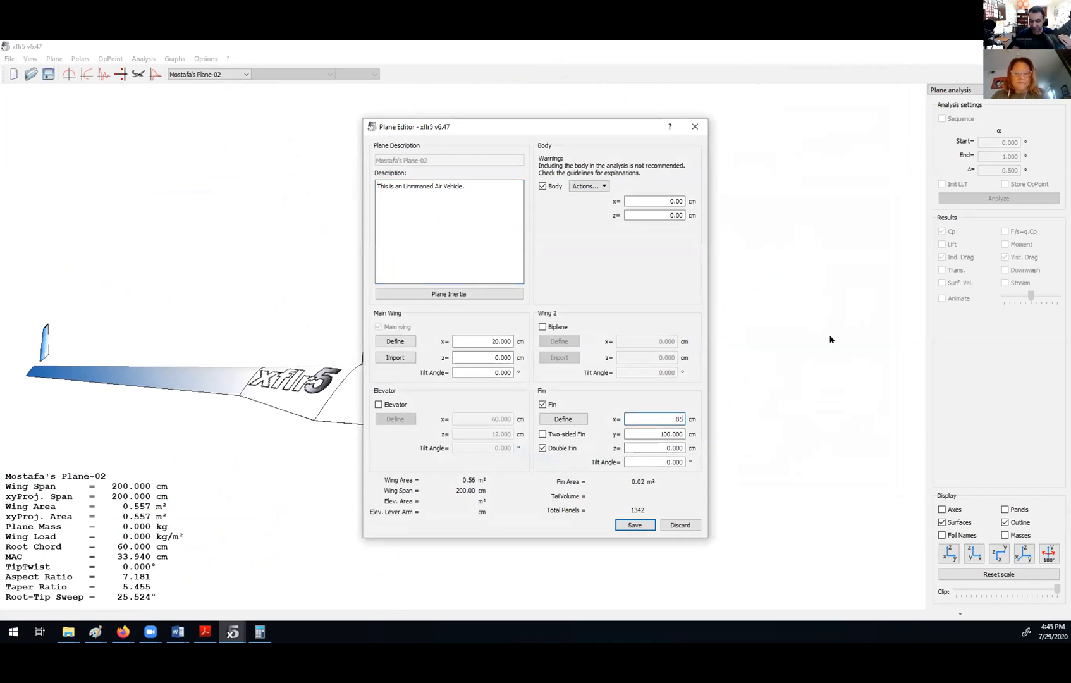
{"action": "left_click", "coordinate": [633, 526]}
{"action": "left_click_drag", "start_coordinate": [461, 361], "coordinate": [389, 387]}
Set the fin's x position to 80 cm in the -02 plane, save it and view the wing-tip fins
{"action": "right_click", "coordinate": [326, 257]}
{"action": "mouse_move", "coordinate": [394, 263]}
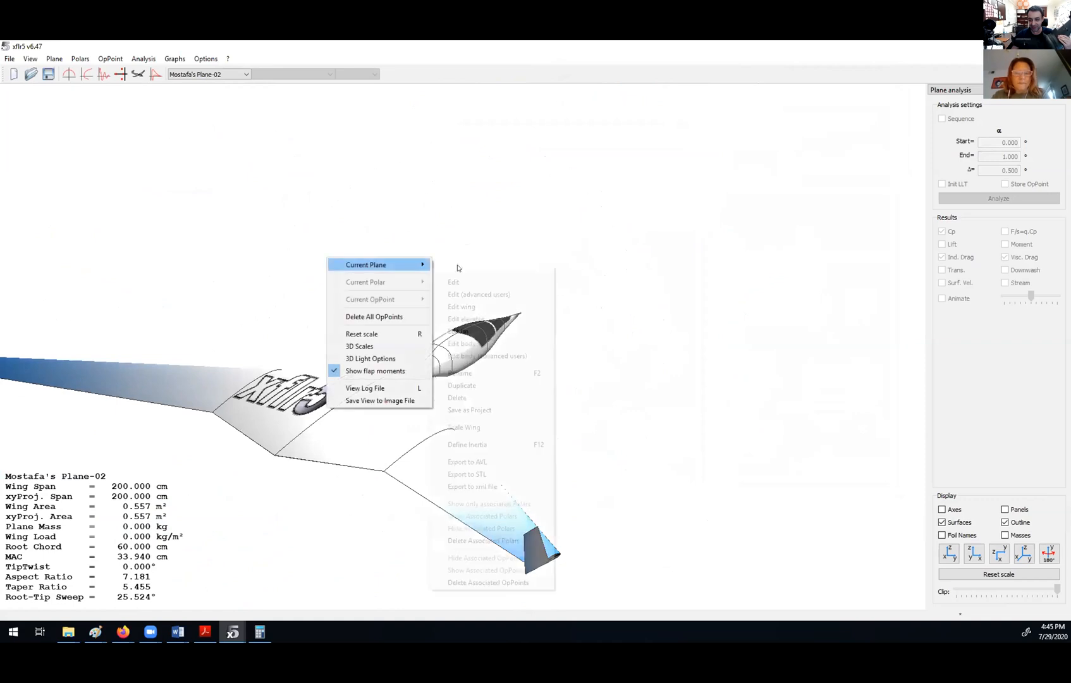
{"action": "left_click", "coordinate": [455, 282]}
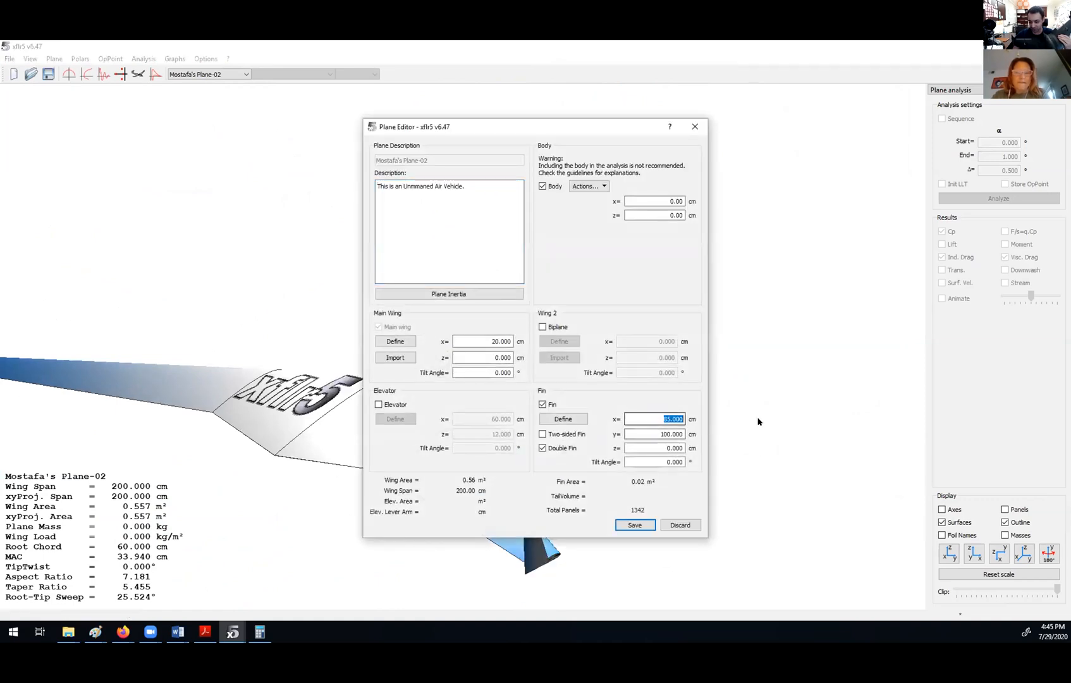
{"action": "type", "text": "80"}
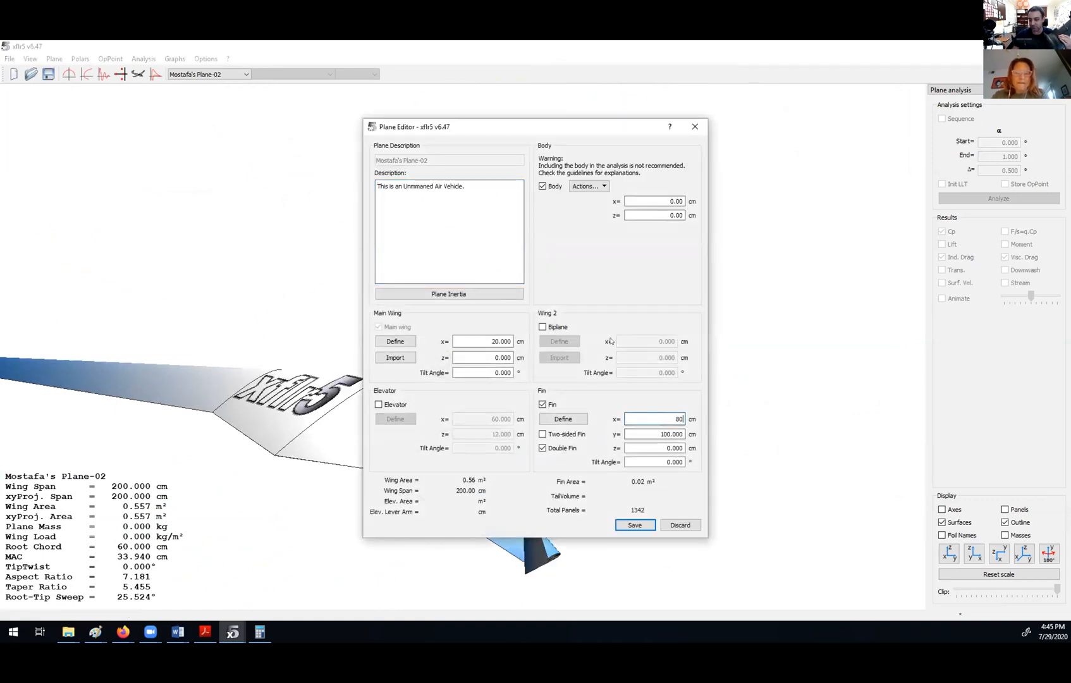
{"action": "left_click", "coordinate": [638, 526]}
{"action": "left_click_drag", "start_coordinate": [354, 339], "coordinate": [475, 172]}
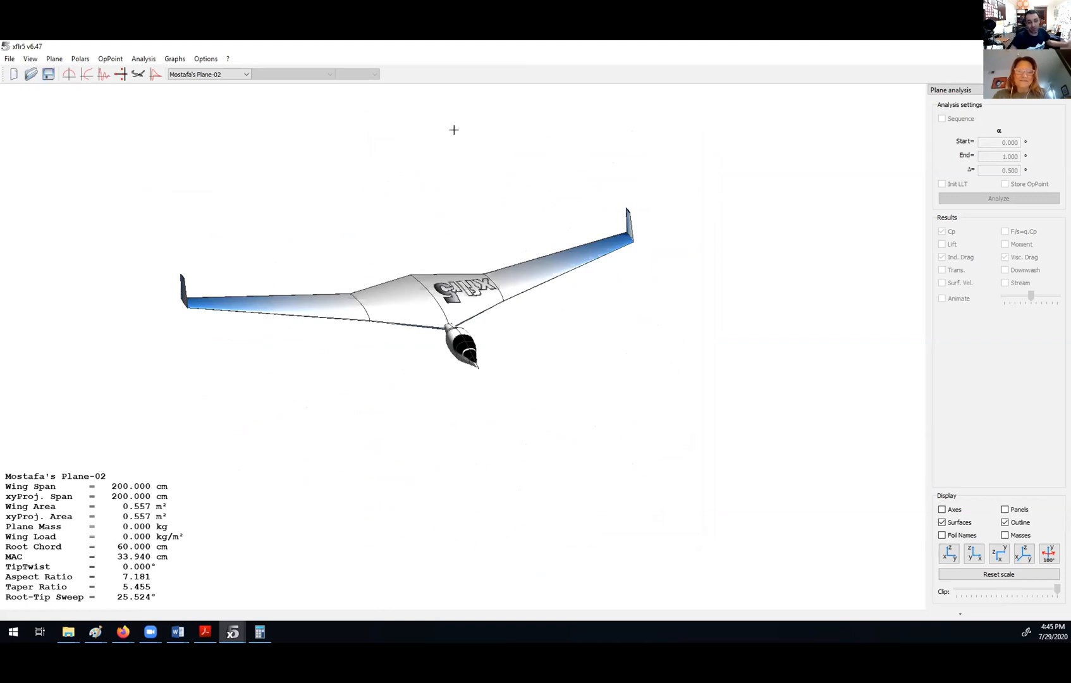
{"action": "left_click_drag", "start_coordinate": [404, 182], "coordinate": [439, 174]}
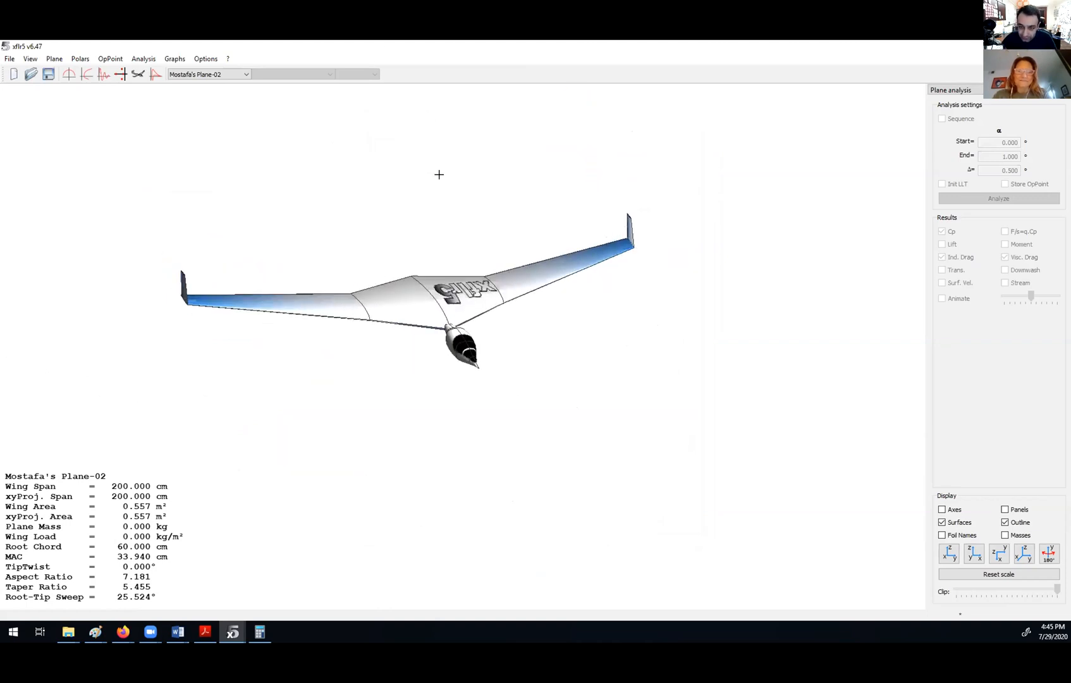
Make the original plane current and duplicate it, naming the copy with the suffix -04
{"action": "left_click", "coordinate": [190, 74]}
{"action": "left_click", "coordinate": [220, 90]}
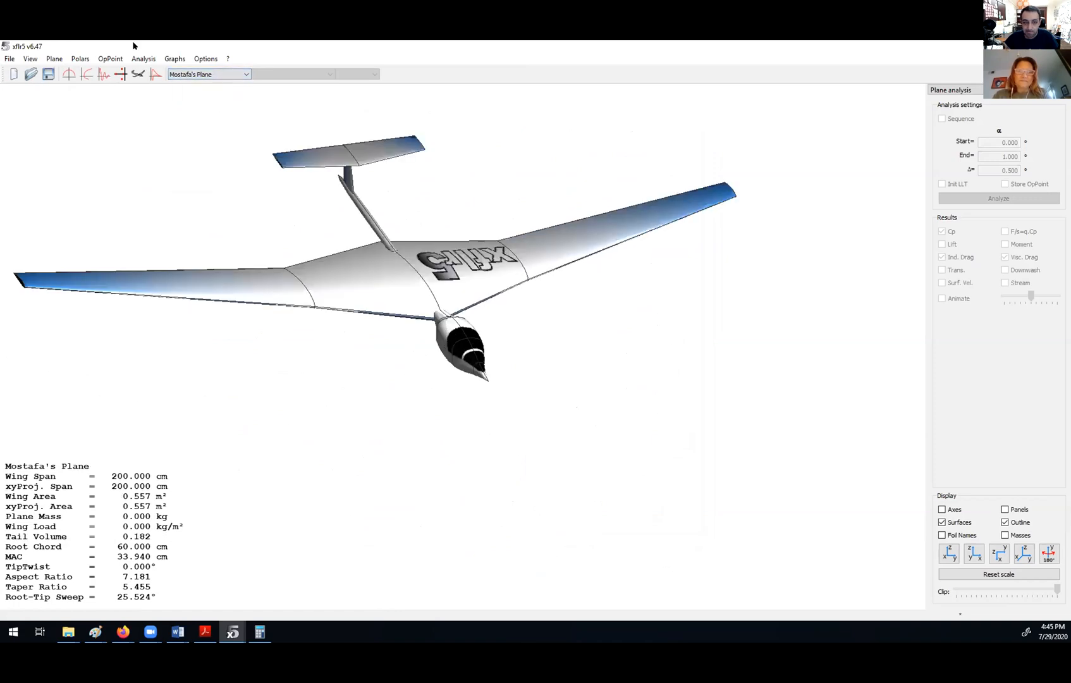
{"action": "left_click", "coordinate": [184, 75]}
{"action": "left_click", "coordinate": [411, 220]}
{"action": "mouse_move", "coordinate": [411, 220]}
{"action": "left_mouse_down"}
{"action": "mouse_move", "coordinate": [419, 172]}
{"action": "mouse_move", "coordinate": [428, 210]}
{"action": "left_mouse_up"}
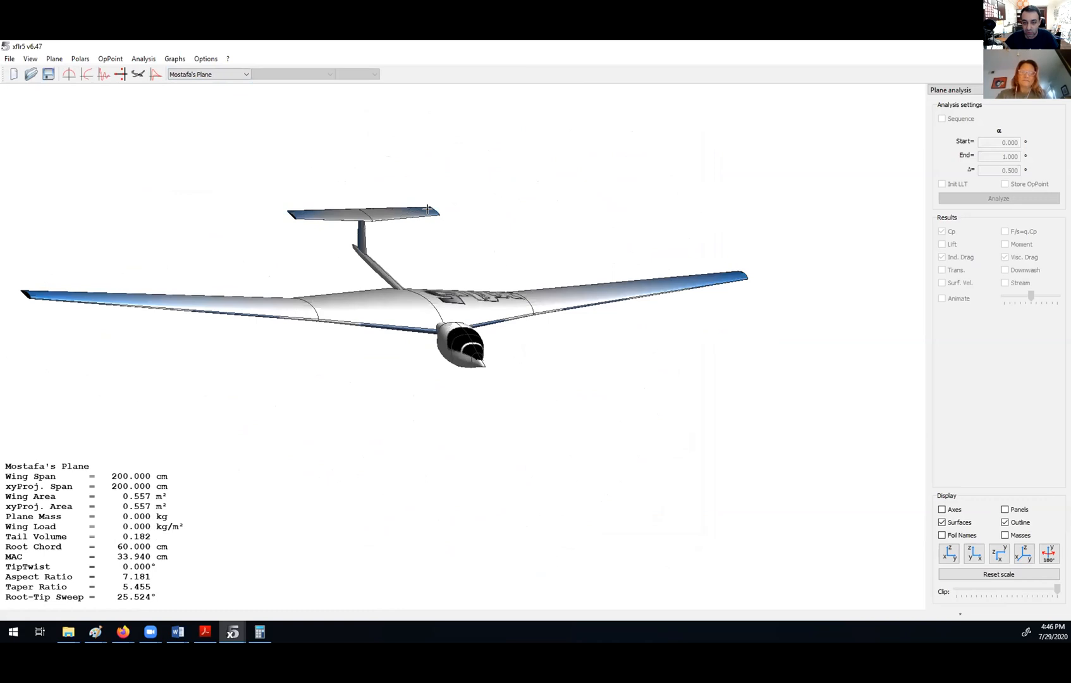
{"action": "right_click", "coordinate": [434, 215]}
{"action": "mouse_move", "coordinate": [468, 223]}
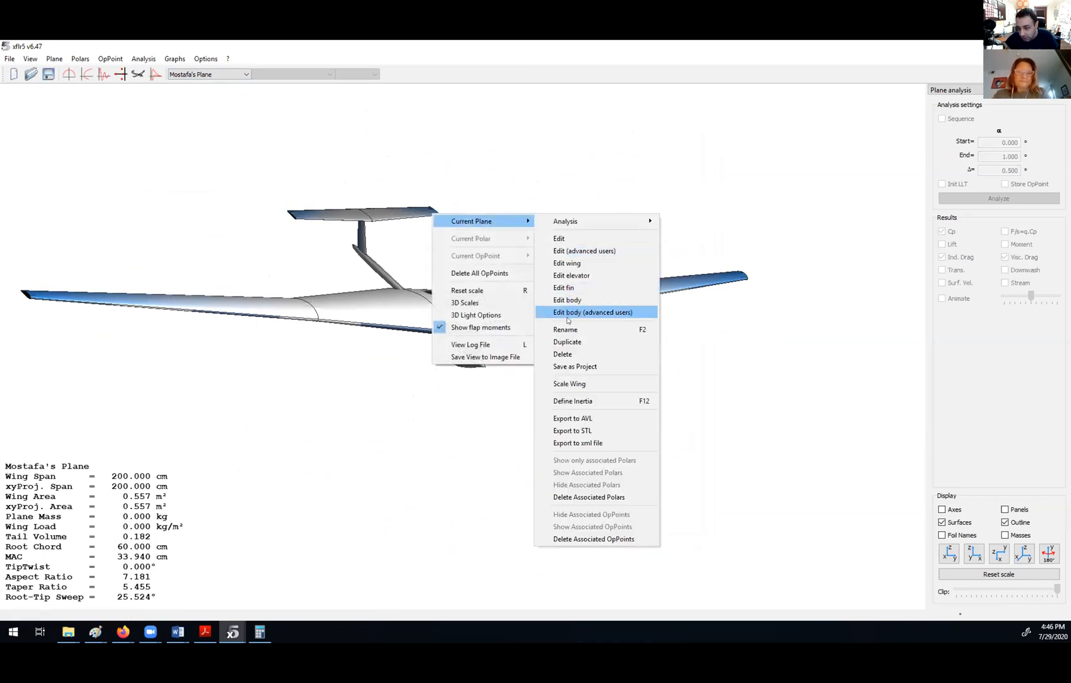
{"action": "left_click", "coordinate": [575, 342]}
{"action": "key", "text": "End"}
{"action": "type", "text": "-"}
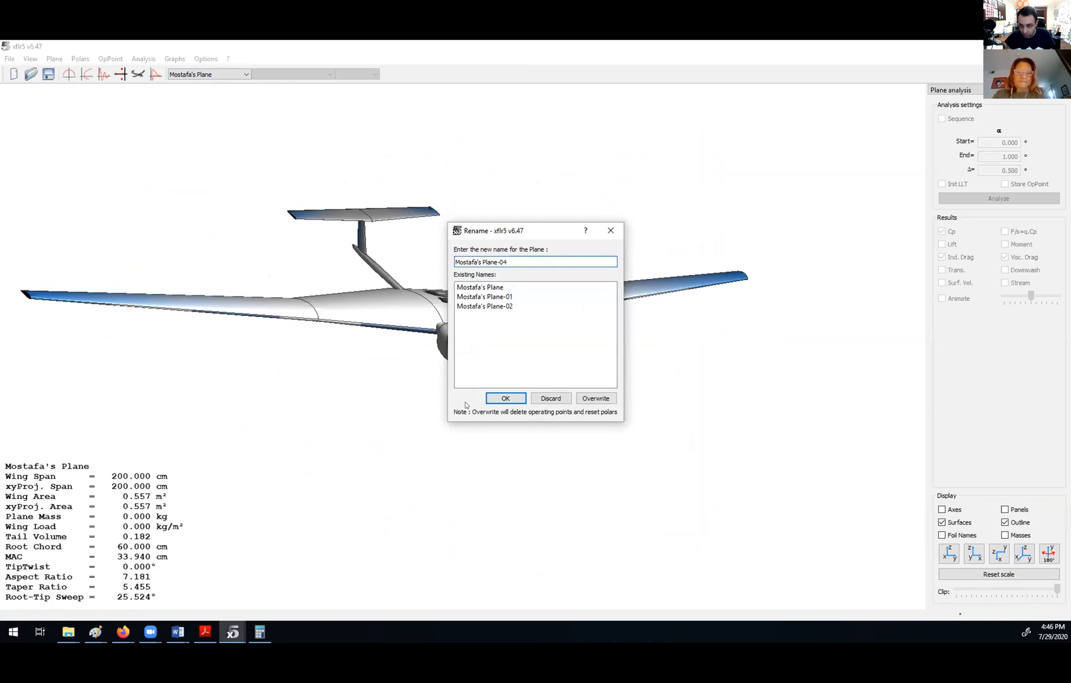
{"action": "left_click", "coordinate": [505, 398]}
In the -04 plane, set the elevator's z position to 0 cm, make the fin two-sided and save
{"action": "right_click", "coordinate": [410, 193]}
{"action": "mouse_move", "coordinate": [455, 202]}
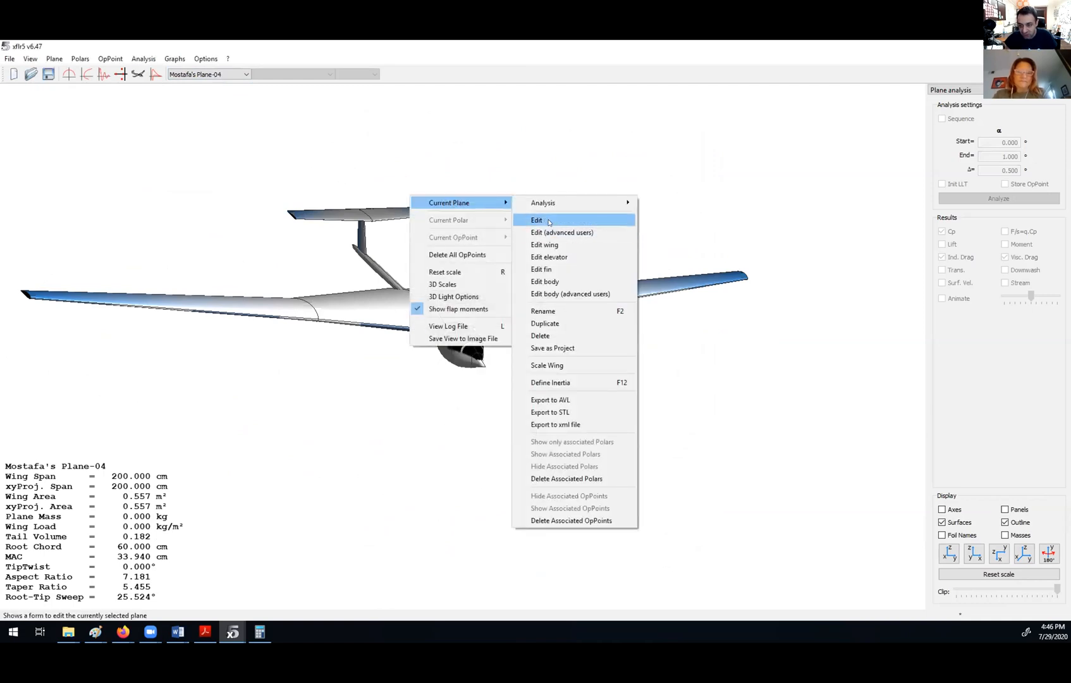
{"action": "left_click", "coordinate": [542, 220]}
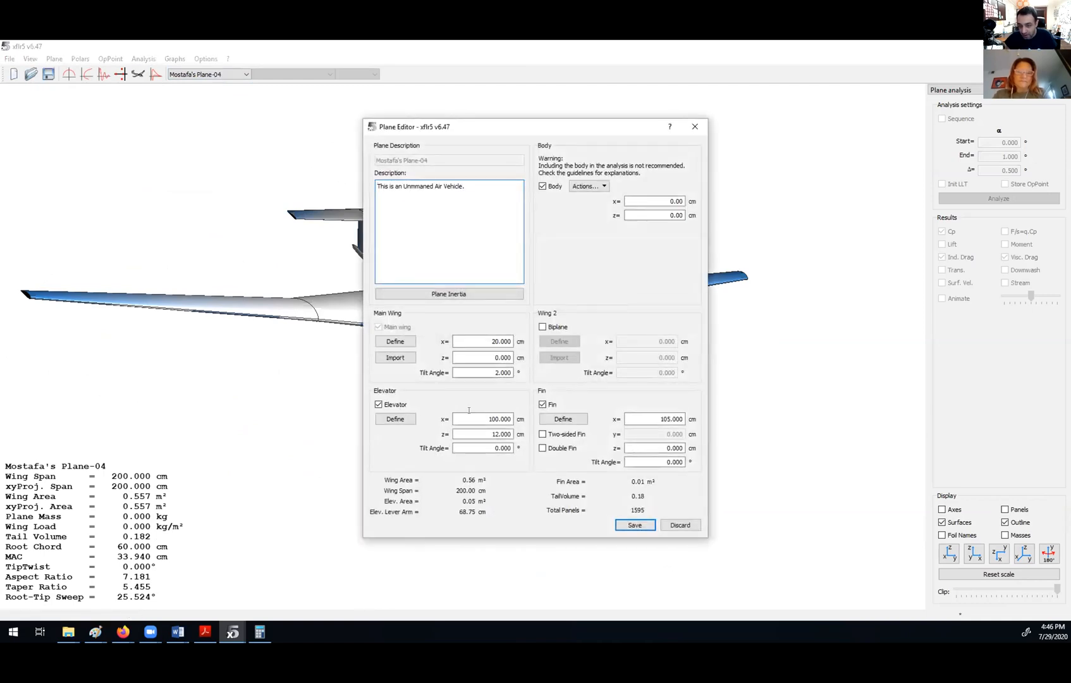
{"action": "left_click_drag", "start_coordinate": [480, 435], "coordinate": [623, 437]}
{"action": "type", "text": "0"}
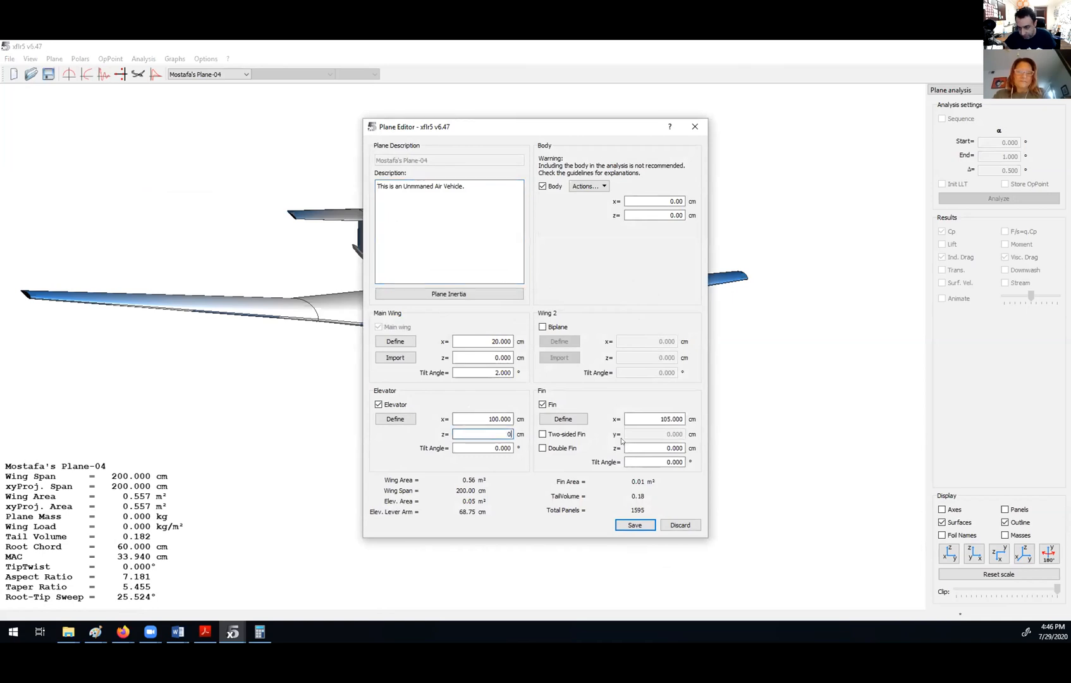
{"action": "left_click", "coordinate": [543, 435]}
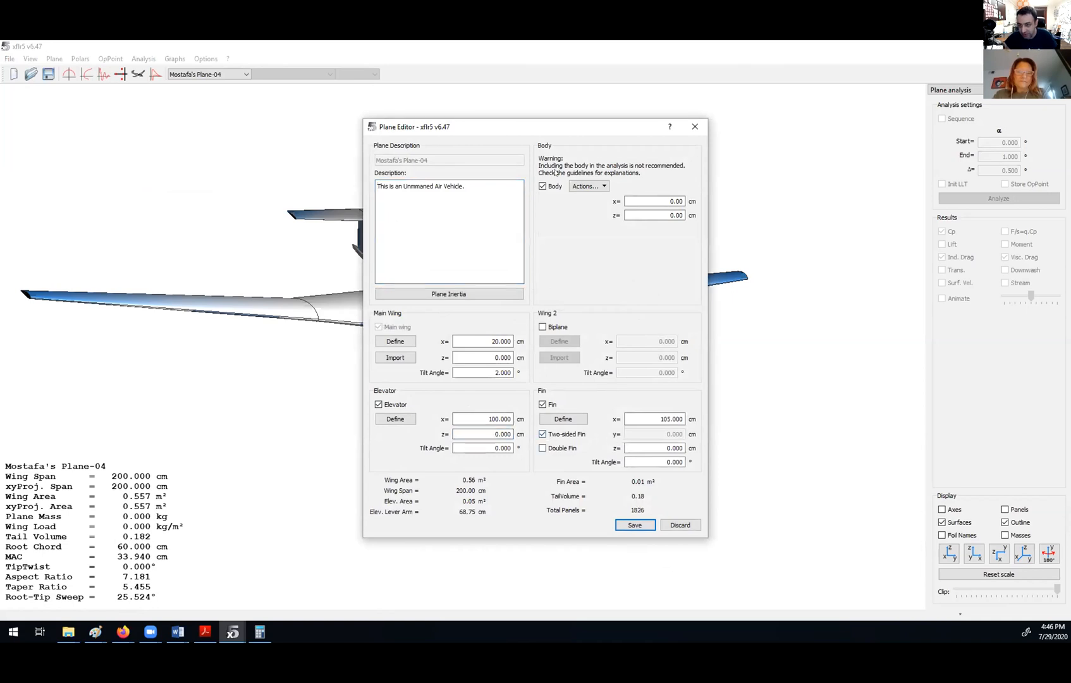
{"action": "left_click_drag", "start_coordinate": [565, 119], "coordinate": [728, 53]}
{"action": "left_click", "coordinate": [798, 460]}
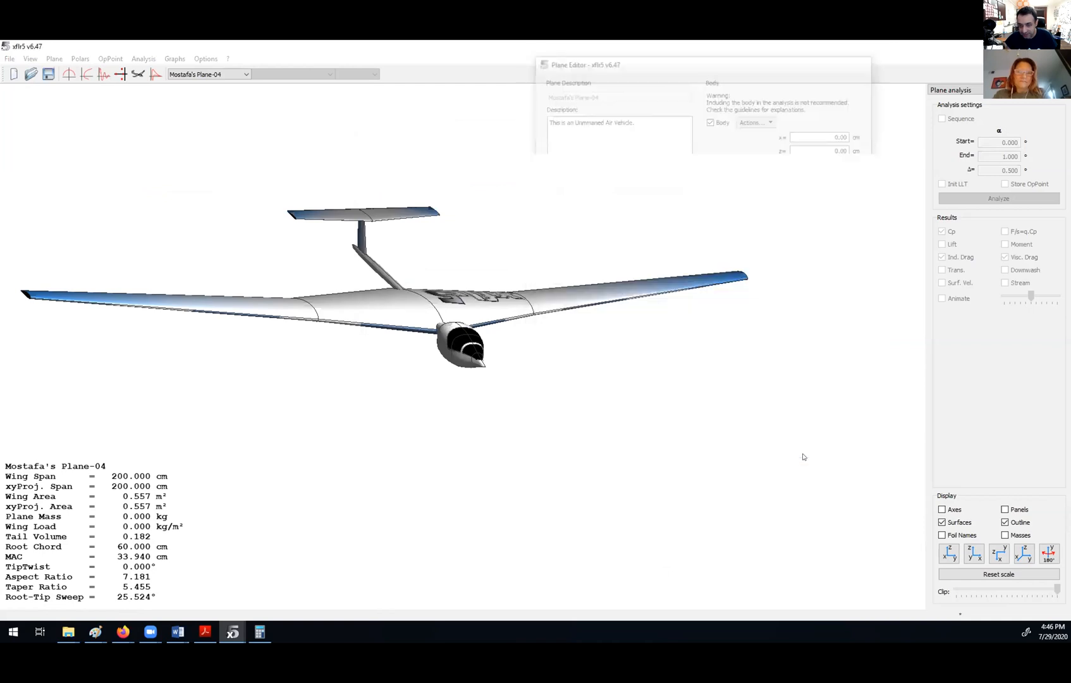
Examine the -04 plane from several sides, checking how the two-sided fin and elevator cross at the tail
{"action": "left_click_drag", "start_coordinate": [410, 238], "coordinate": [359, 177]}
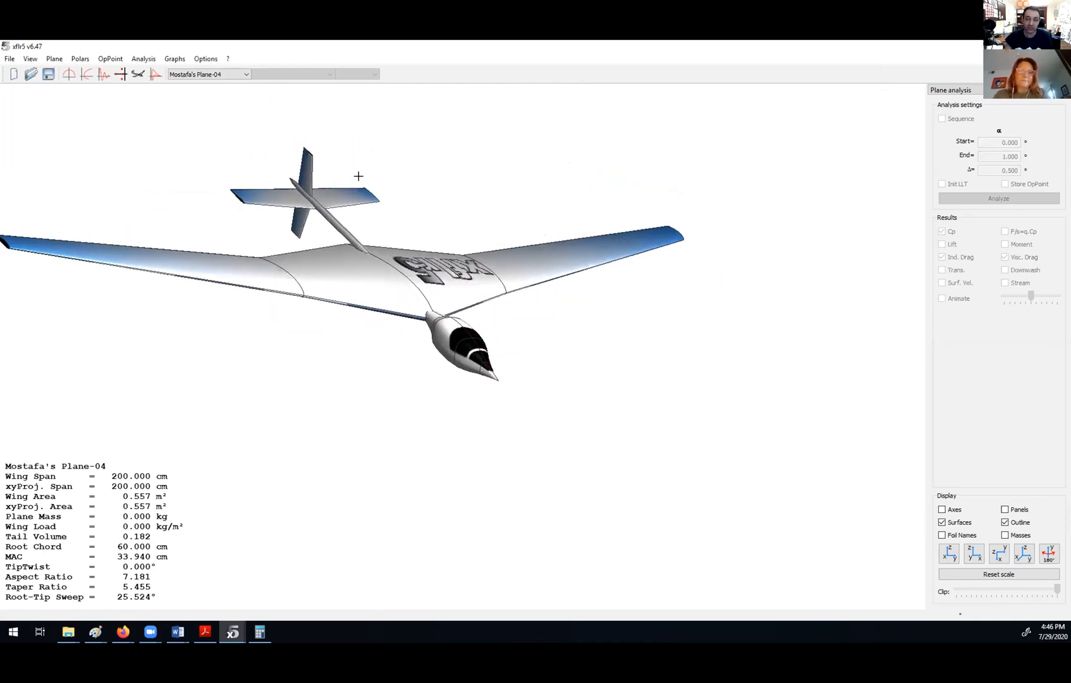
{"action": "scroll", "coordinate": [376, 184], "scroll_direction": "up", "scroll_amount": 2}
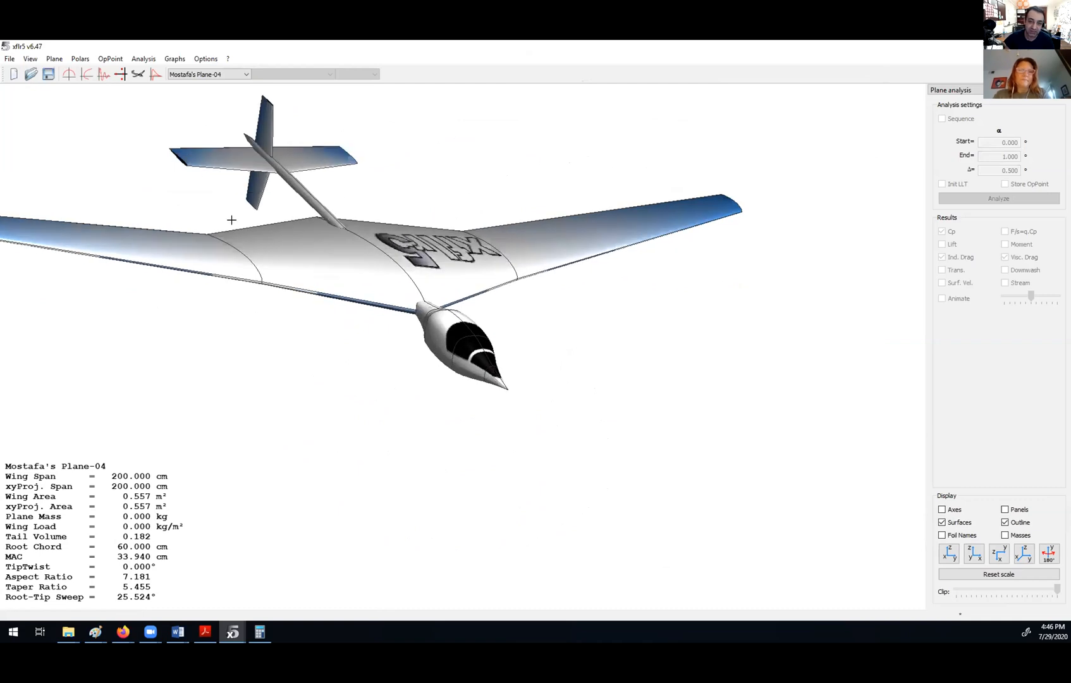
{"action": "left_click_drag", "start_coordinate": [354, 200], "coordinate": [493, 422]}
{"action": "left_click_drag", "start_coordinate": [435, 370], "coordinate": [488, 244]}
{"action": "scroll", "coordinate": [487, 244], "scroll_direction": "down", "scroll_amount": 3}
{"action": "scroll", "coordinate": [442, 296], "scroll_direction": "down", "scroll_amount": 4}
{"action": "left_click_drag", "start_coordinate": [442, 297], "coordinate": [481, 216]}
{"action": "left_click_drag", "start_coordinate": [429, 471], "coordinate": [489, 234]}
{"action": "left_click_drag", "start_coordinate": [454, 483], "coordinate": [409, 574]}
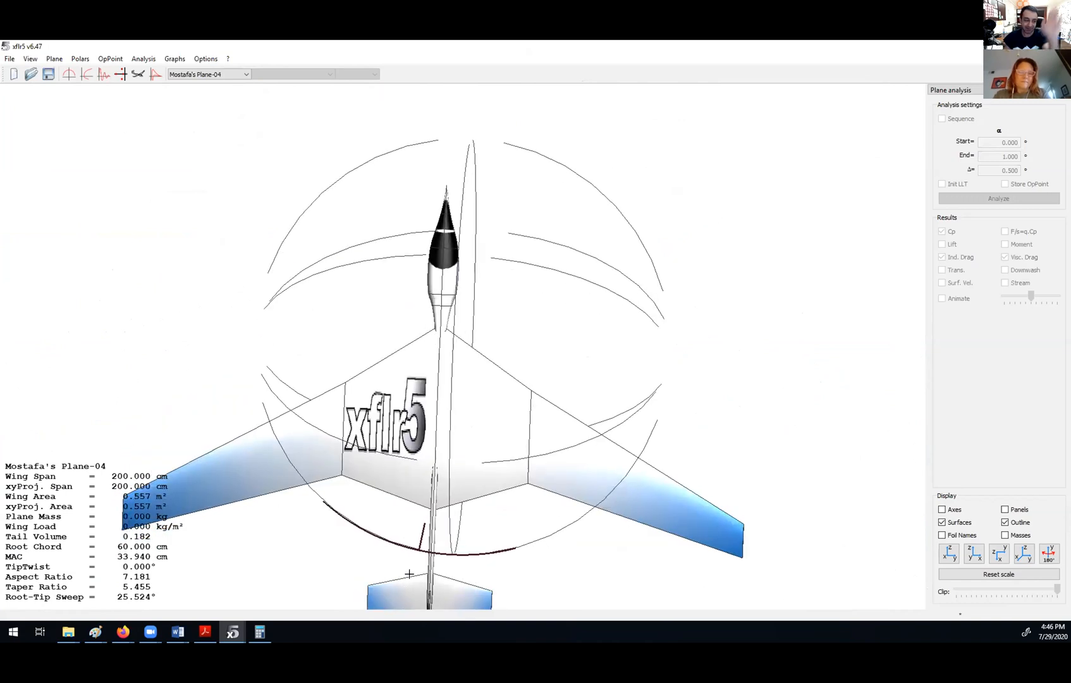
{"action": "left_click_drag", "start_coordinate": [422, 333], "coordinate": [337, 53]}
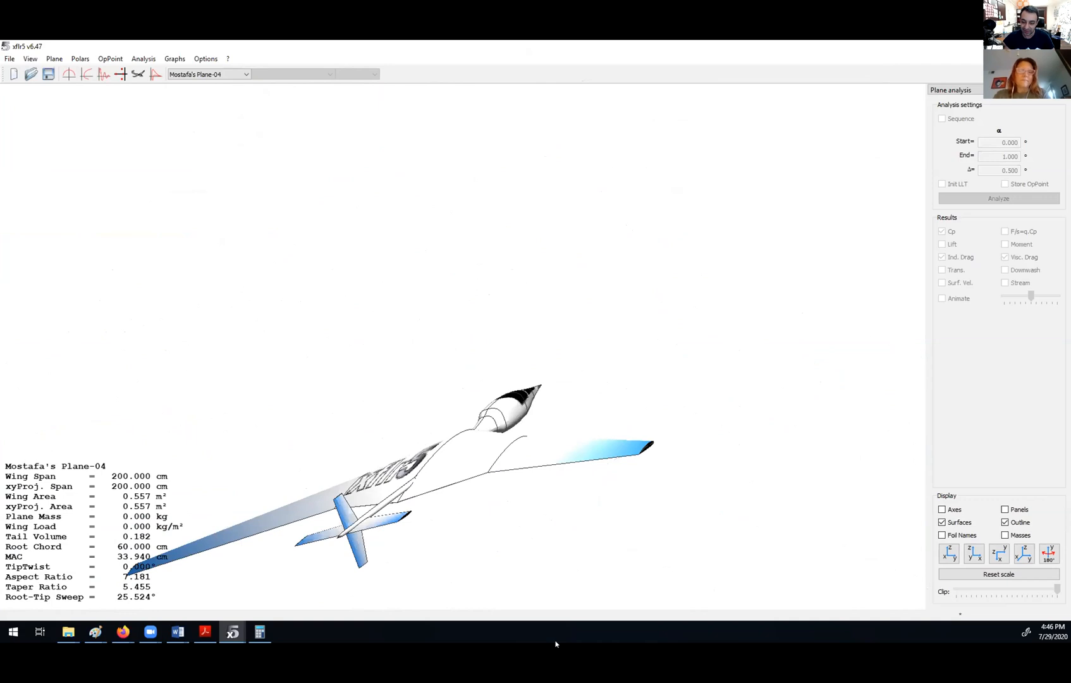
{"action": "left_click_drag", "start_coordinate": [629, 318], "coordinate": [443, 408]}
{"action": "left_click_drag", "start_coordinate": [588, 412], "coordinate": [439, 468]}
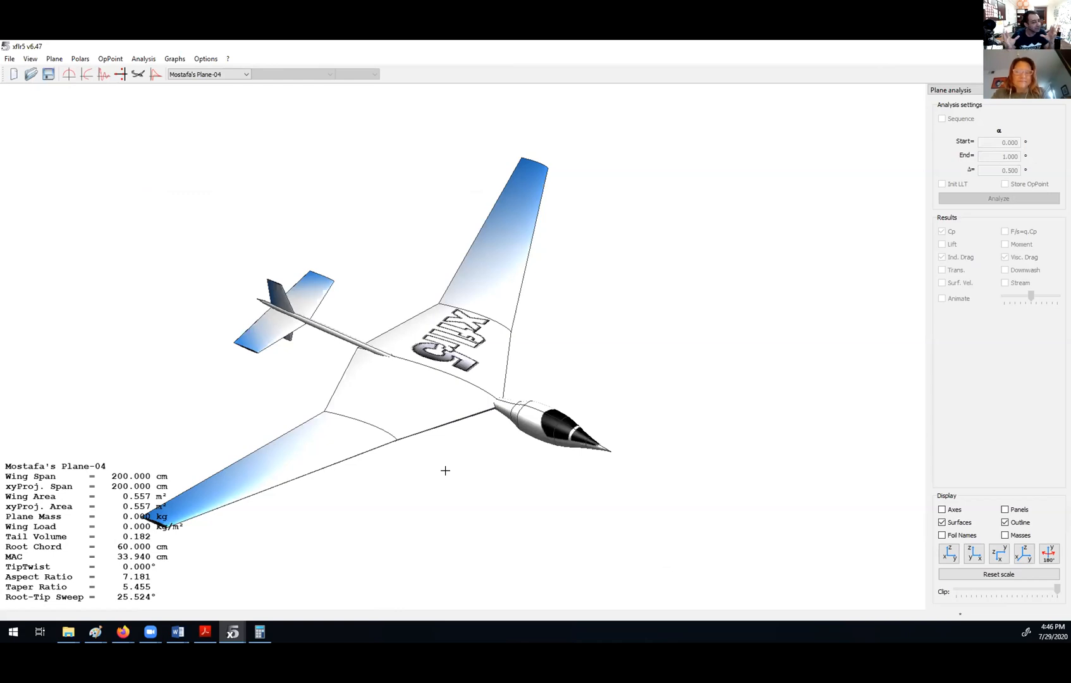
{"action": "left_click_drag", "start_coordinate": [469, 423], "coordinate": [384, 381]}
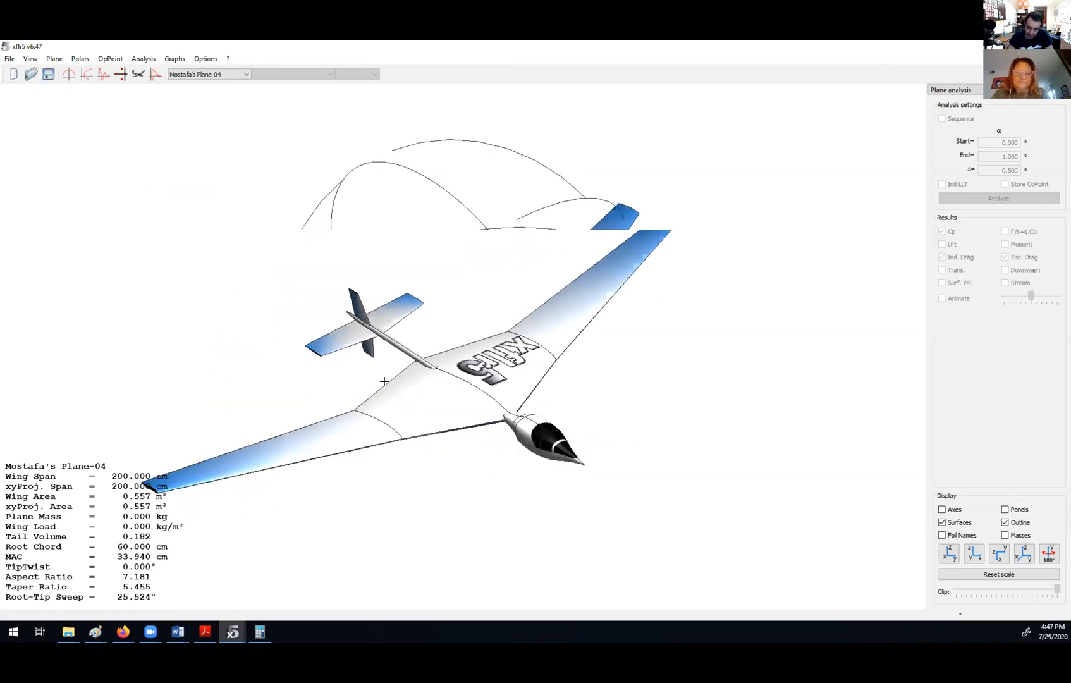
{"action": "left_click_drag", "start_coordinate": [349, 323], "coordinate": [448, 300]}
{"action": "left_click_drag", "start_coordinate": [409, 406], "coordinate": [329, 418]}
{"action": "left_click", "coordinate": [201, 75]}
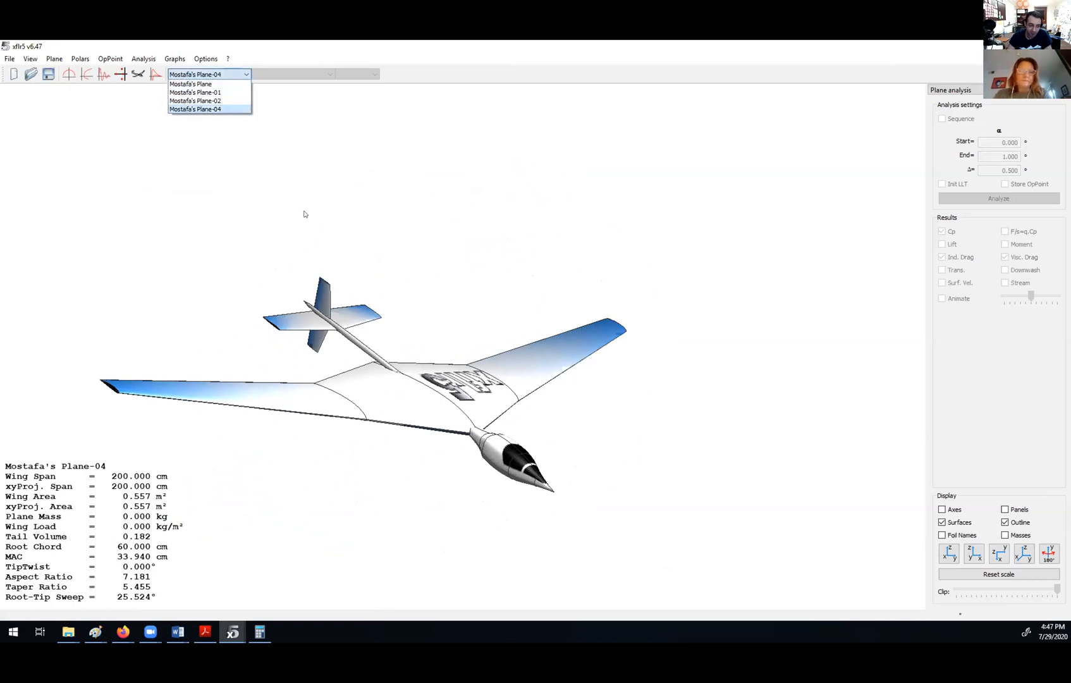
{"action": "left_click", "coordinate": [421, 351]}
{"action": "left_click_drag", "start_coordinate": [420, 351], "coordinate": [373, 342]}
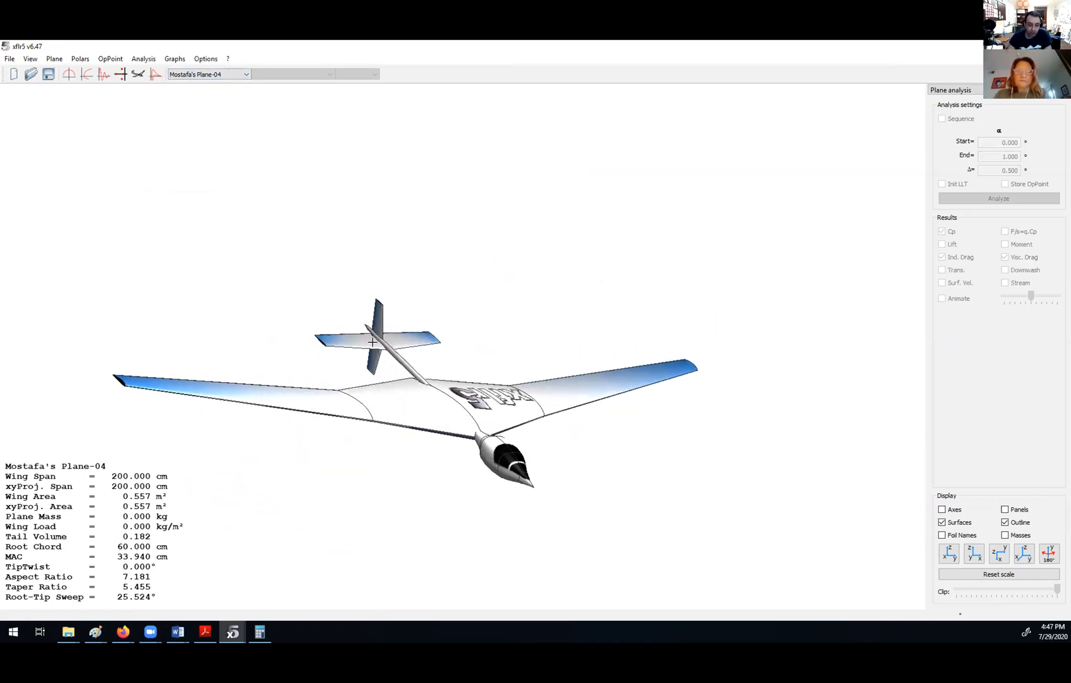
{"action": "left_click", "coordinate": [144, 58]}
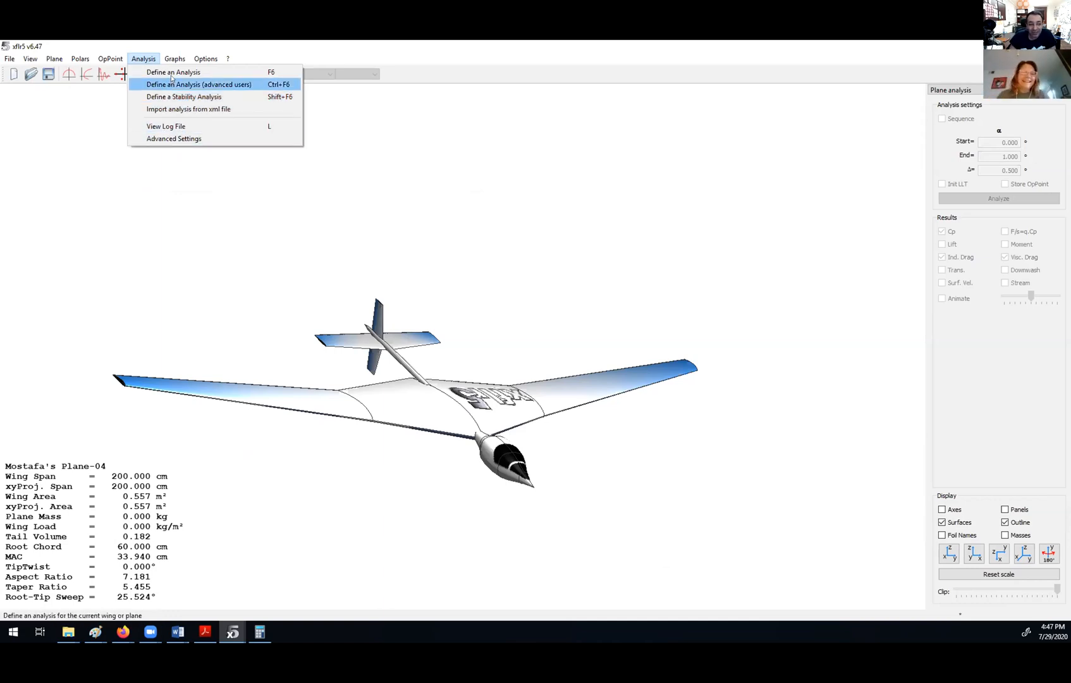
{"action": "left_click", "coordinate": [198, 294]}
Switch back to the original plane without a suffix and view its T-shaped tail and wing
{"action": "left_click", "coordinate": [190, 74]}
{"action": "left_click", "coordinate": [189, 85]}
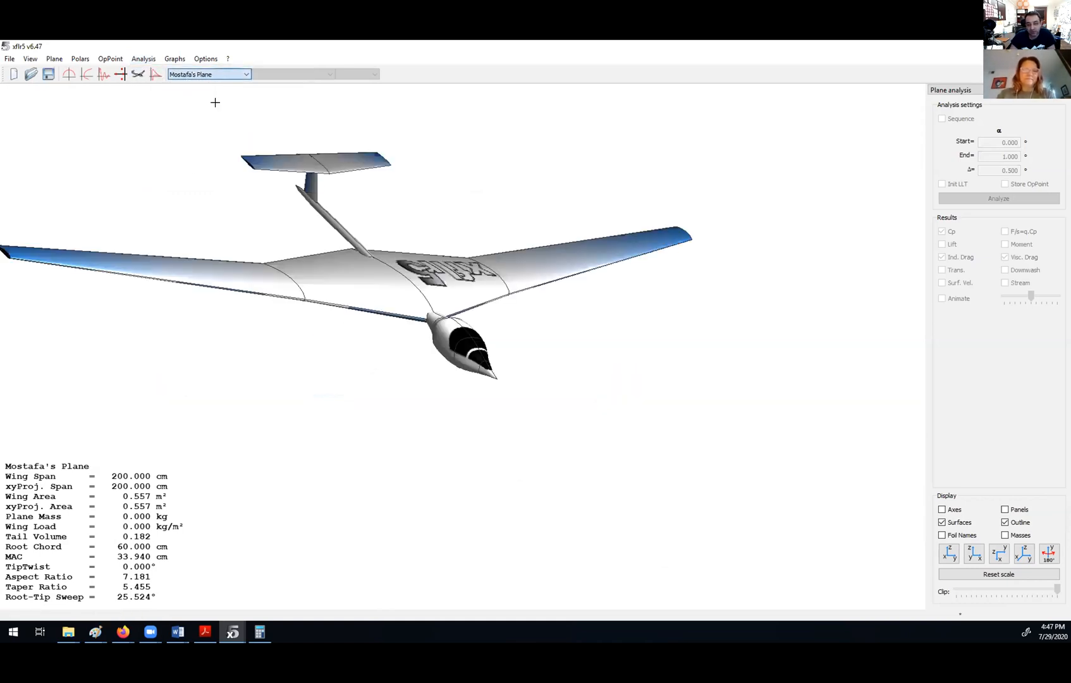
{"action": "left_click_drag", "start_coordinate": [497, 184], "coordinate": [395, 235]}
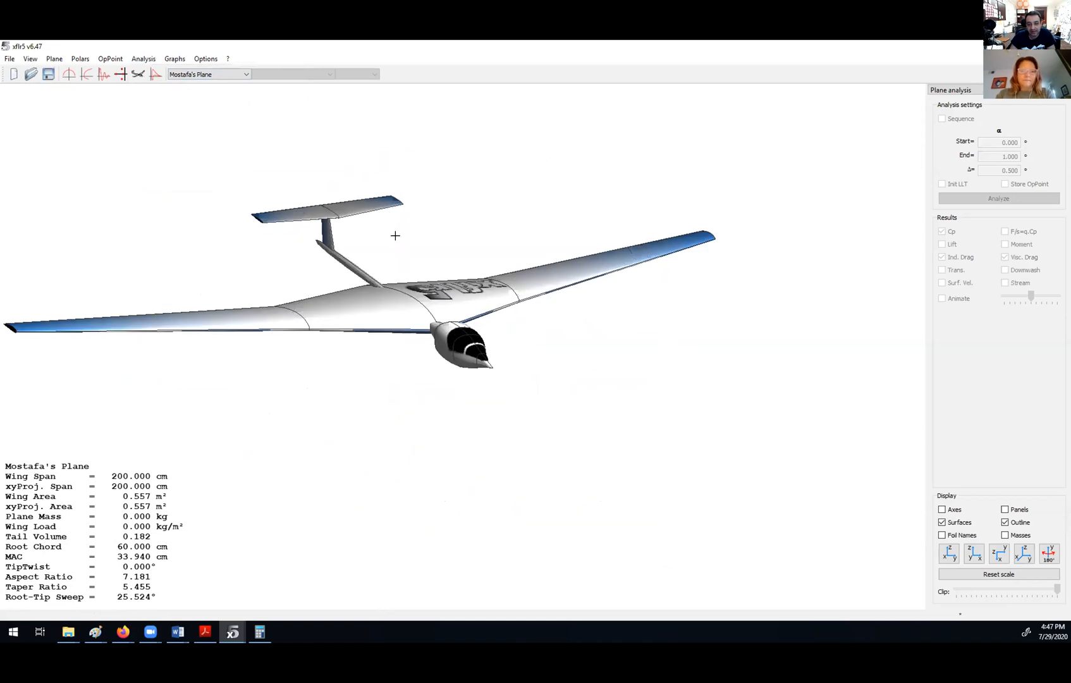
{"action": "left_click_drag", "start_coordinate": [306, 237], "coordinate": [354, 261]}
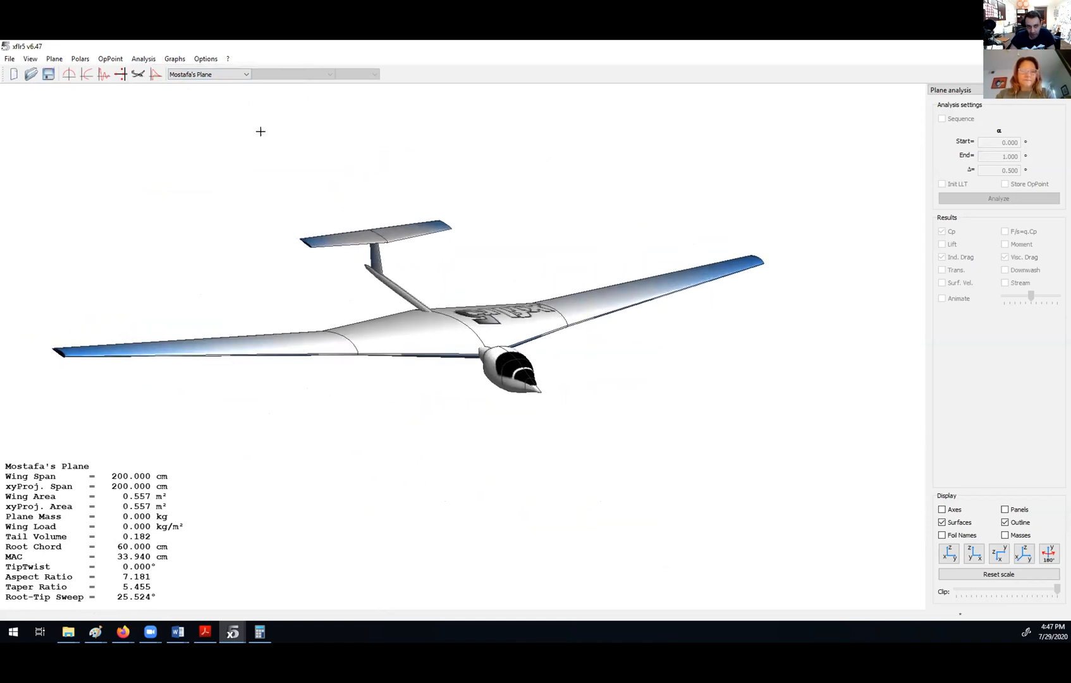
{"action": "left_click", "coordinate": [137, 61]}
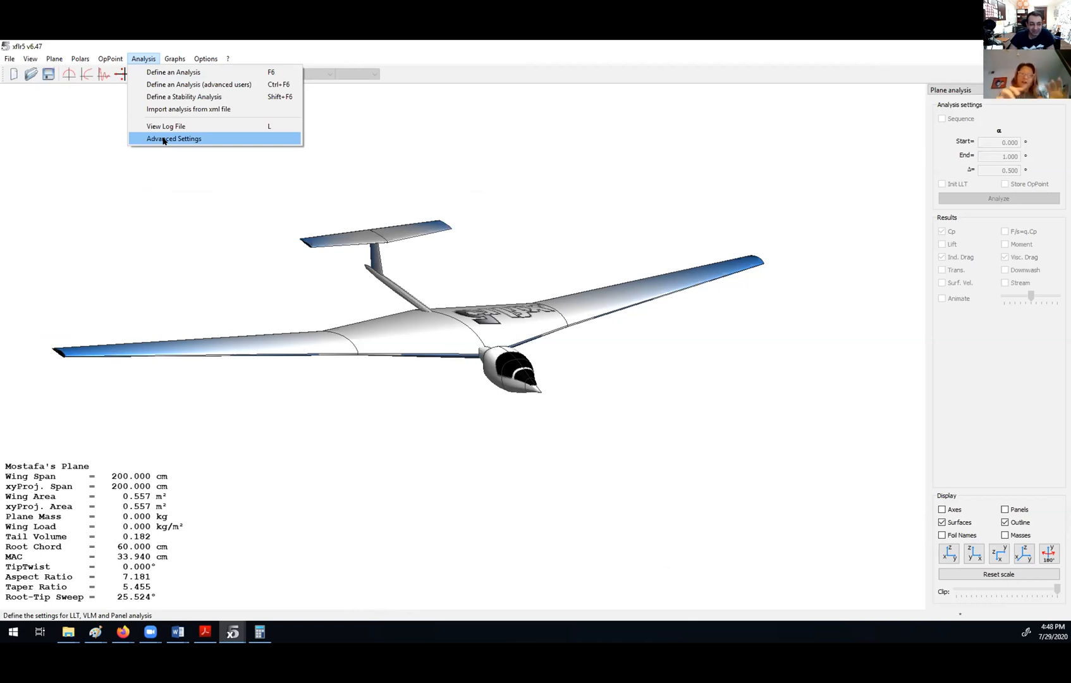
{"action": "left_click", "coordinate": [219, 240]}
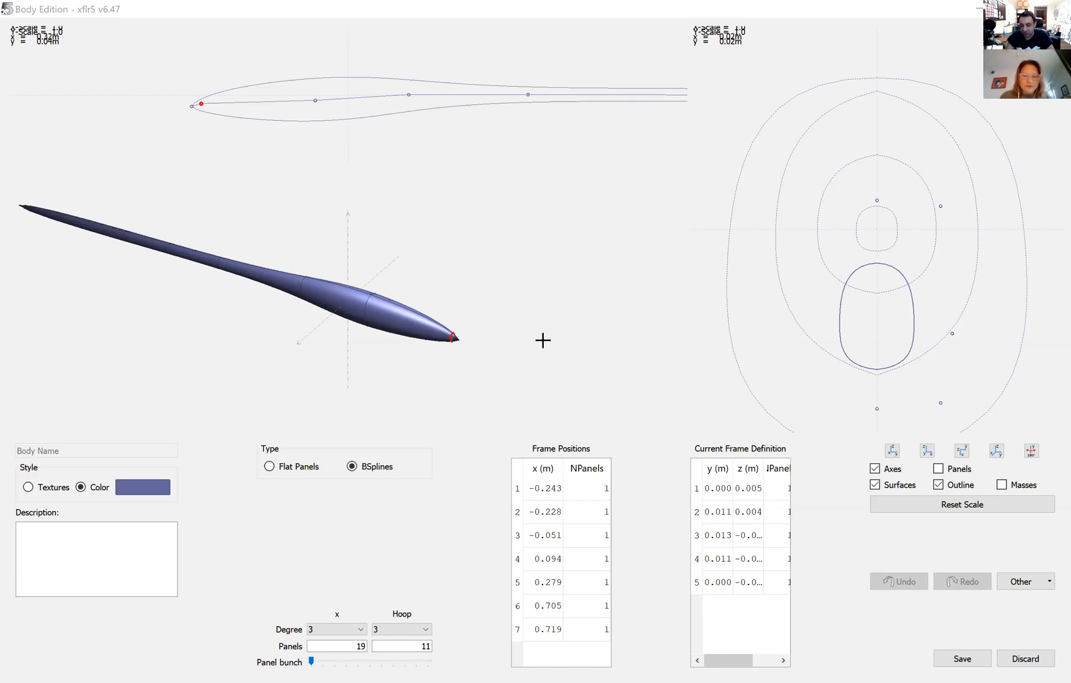
Save the body design and the definition of Plane Name #1
{"action": "left_click", "coordinate": [961, 657]}
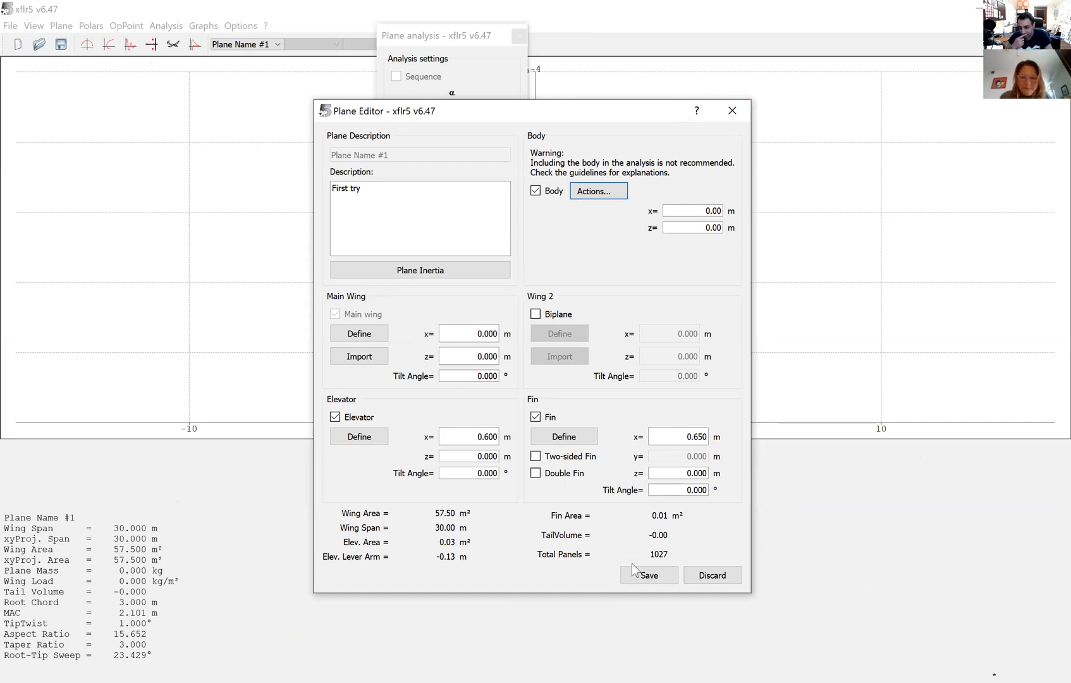
{"action": "left_click", "coordinate": [649, 574]}
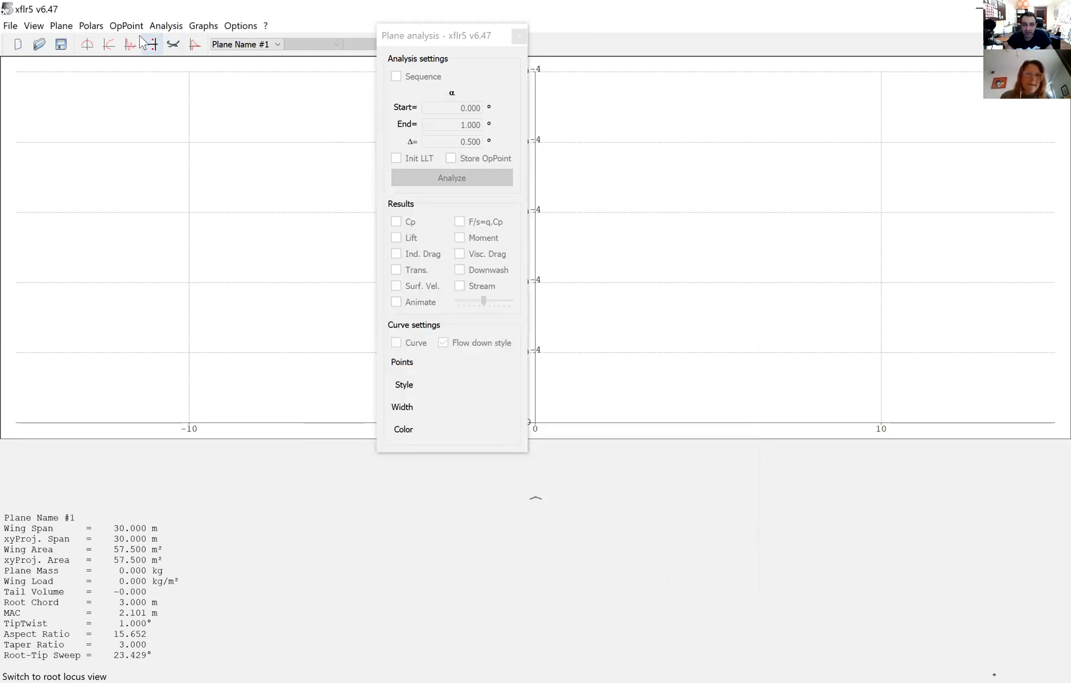
{"action": "left_click", "coordinate": [164, 26]}
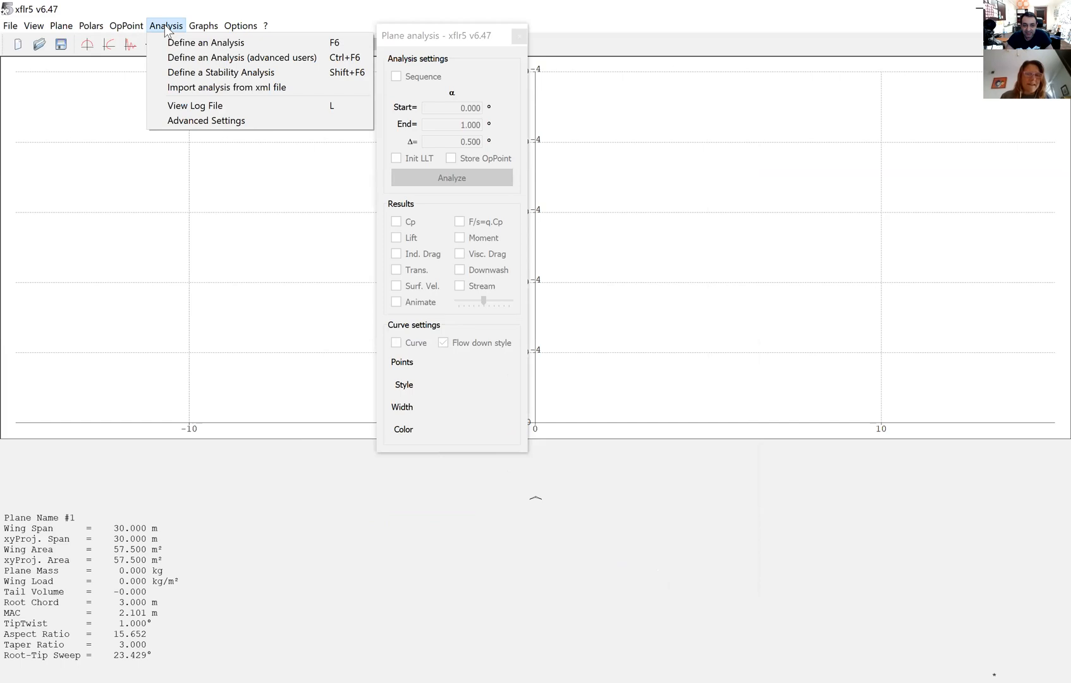
{"action": "mouse_move", "coordinate": [63, 26]}
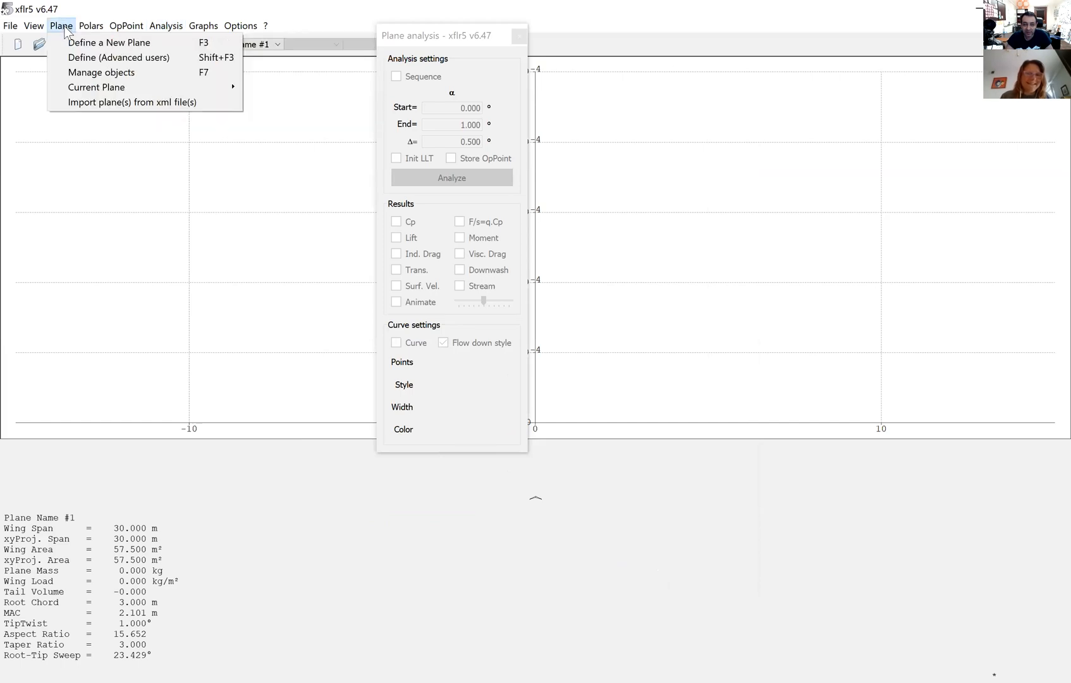
Show Plane Name #1 in the 3D view and move the plane analysis window clear of the wing
{"action": "left_click", "coordinate": [305, 111]}
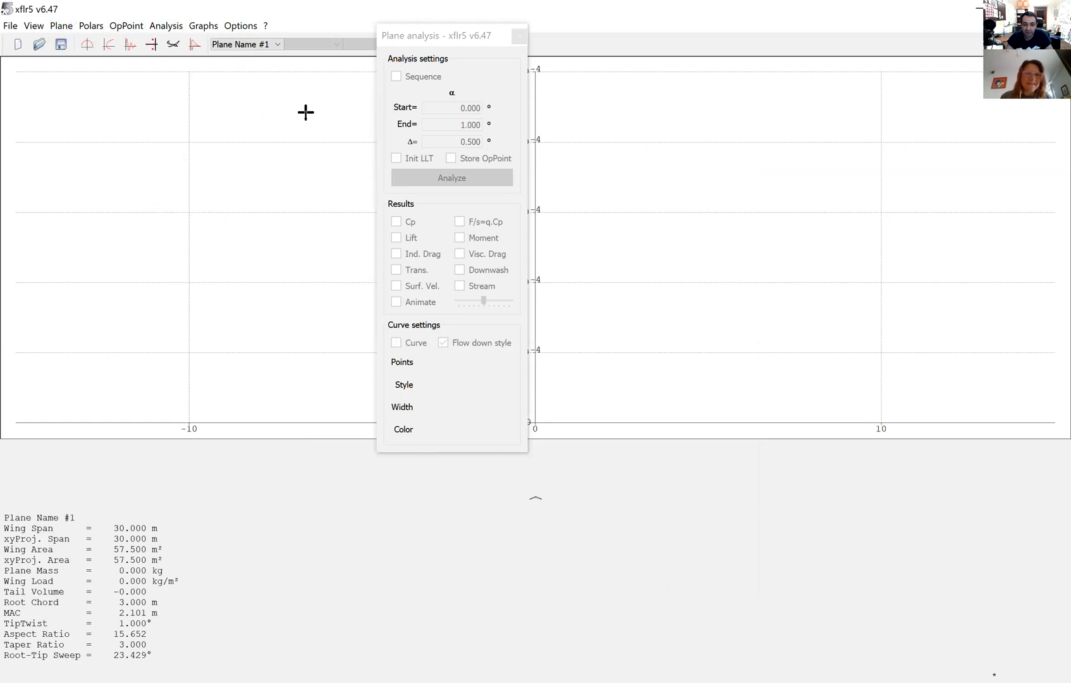
{"action": "left_click", "coordinate": [172, 46]}
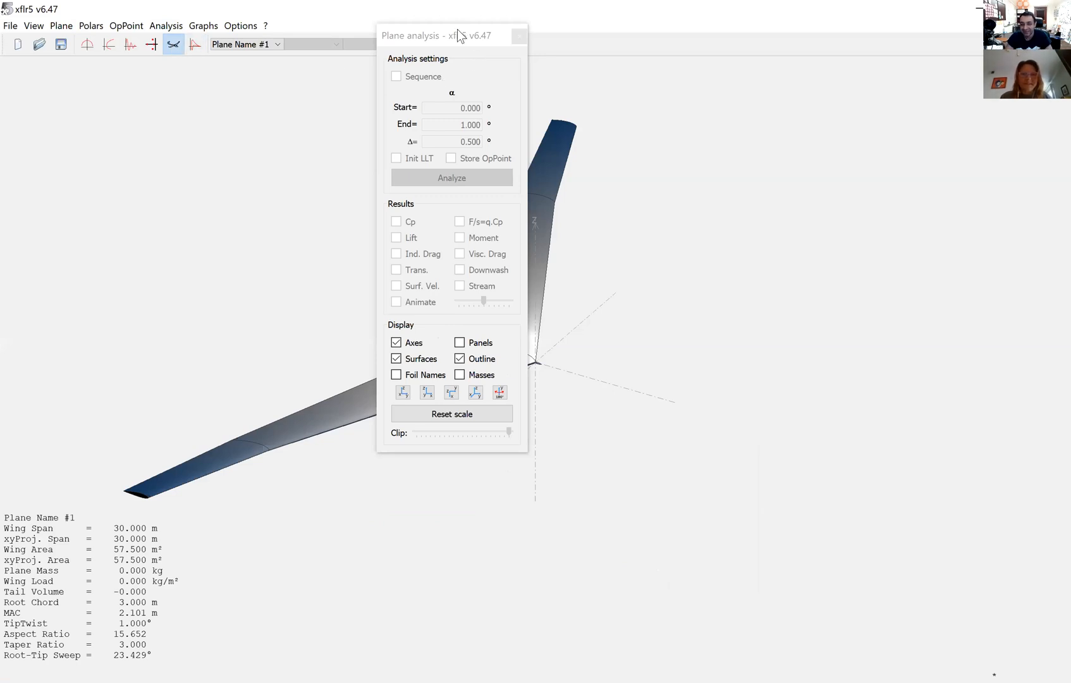
{"action": "left_click_drag", "start_coordinate": [459, 36], "coordinate": [858, 261]}
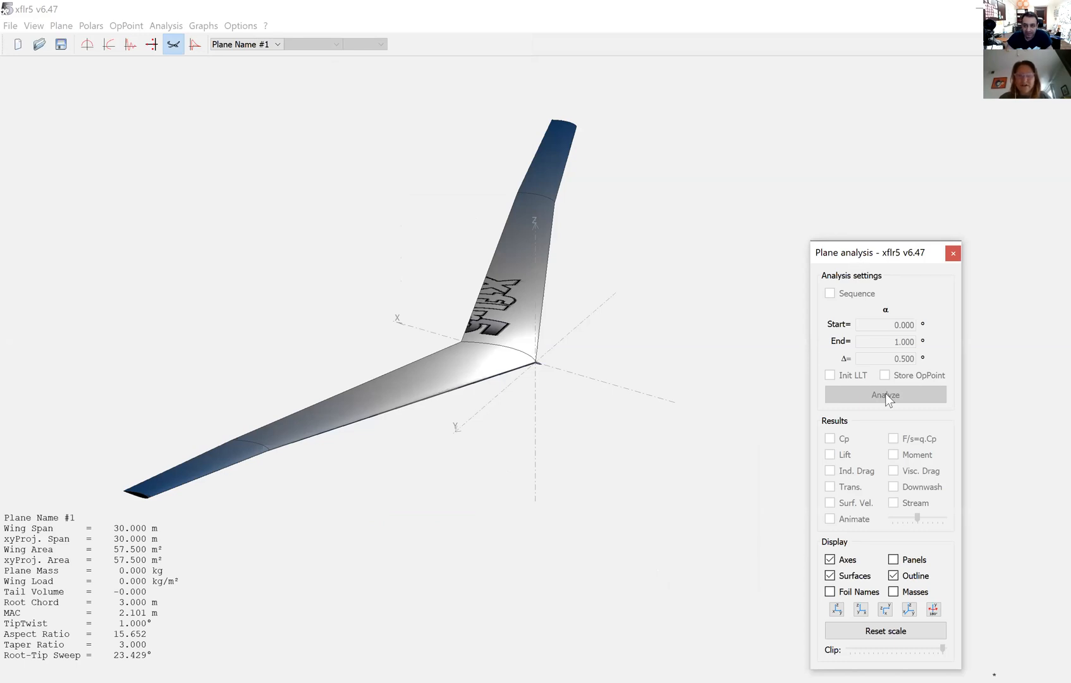
Enable storing points outside the polar mesh in the advanced wing analysis settings and accept them
{"action": "left_click", "coordinate": [163, 29]}
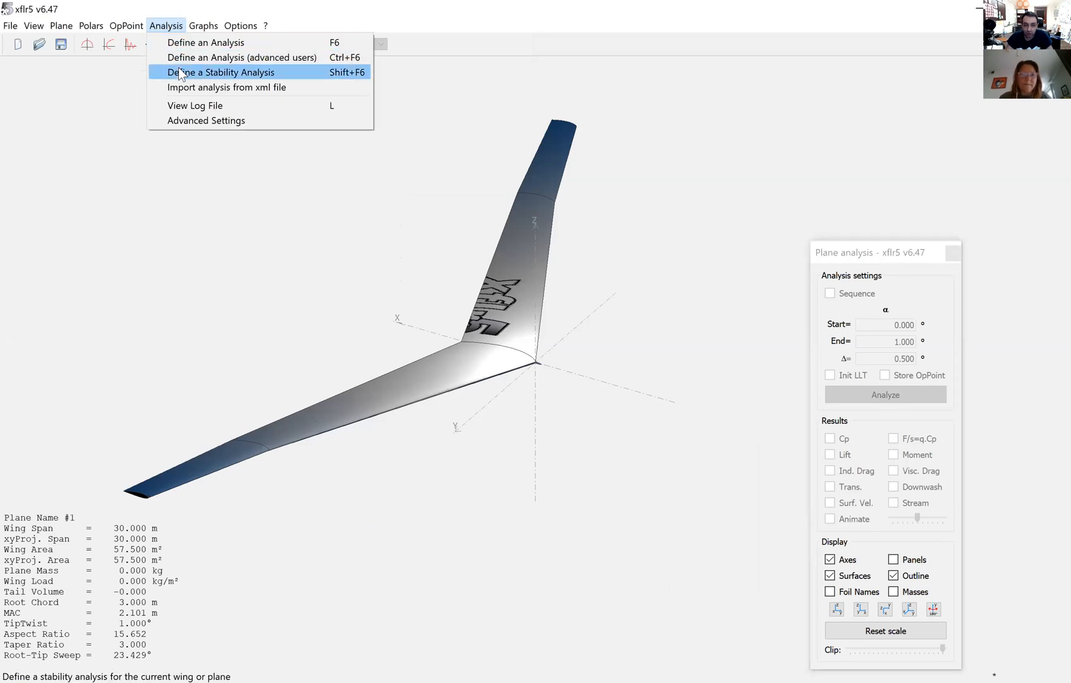
{"action": "left_click", "coordinate": [189, 120]}
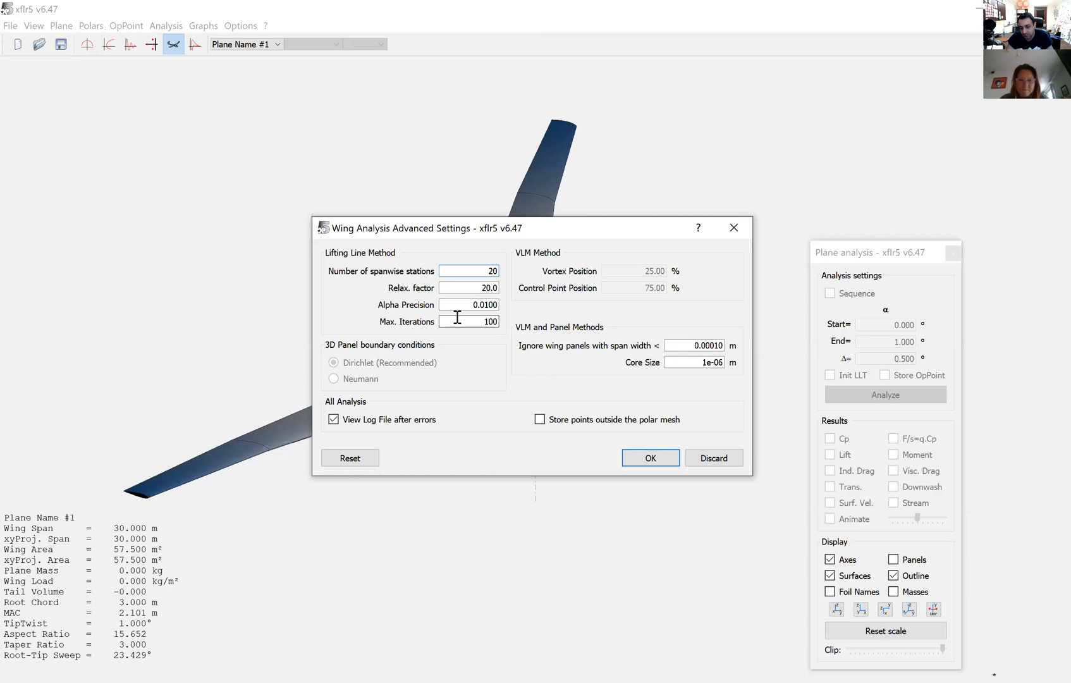
{"action": "left_click", "coordinate": [539, 420]}
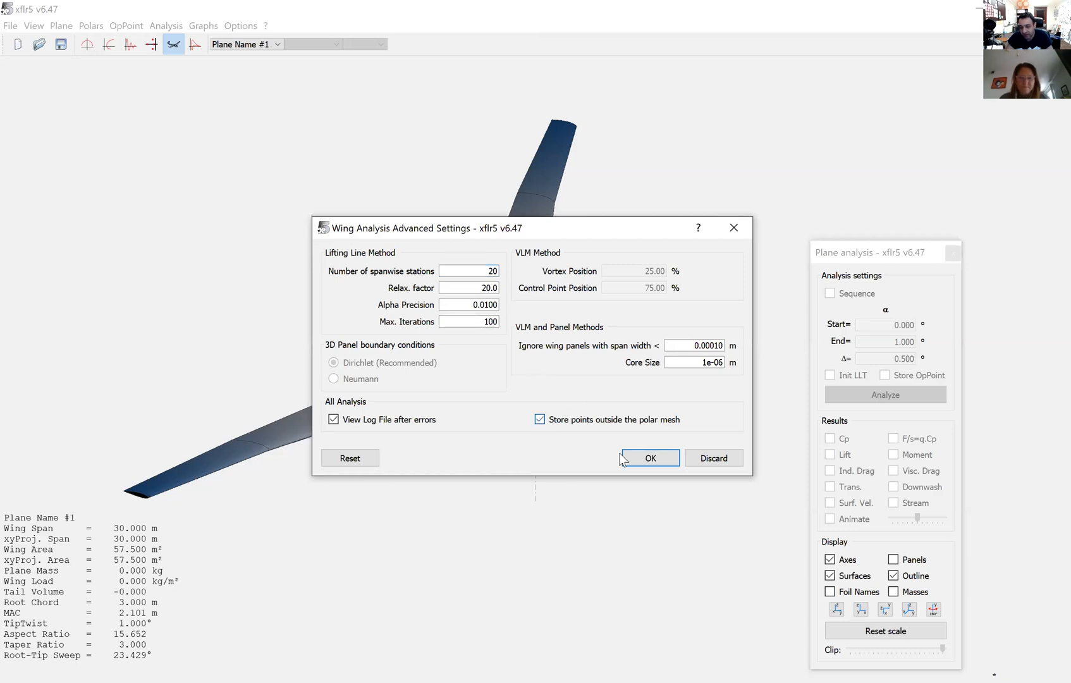
{"action": "left_click", "coordinate": [649, 458]}
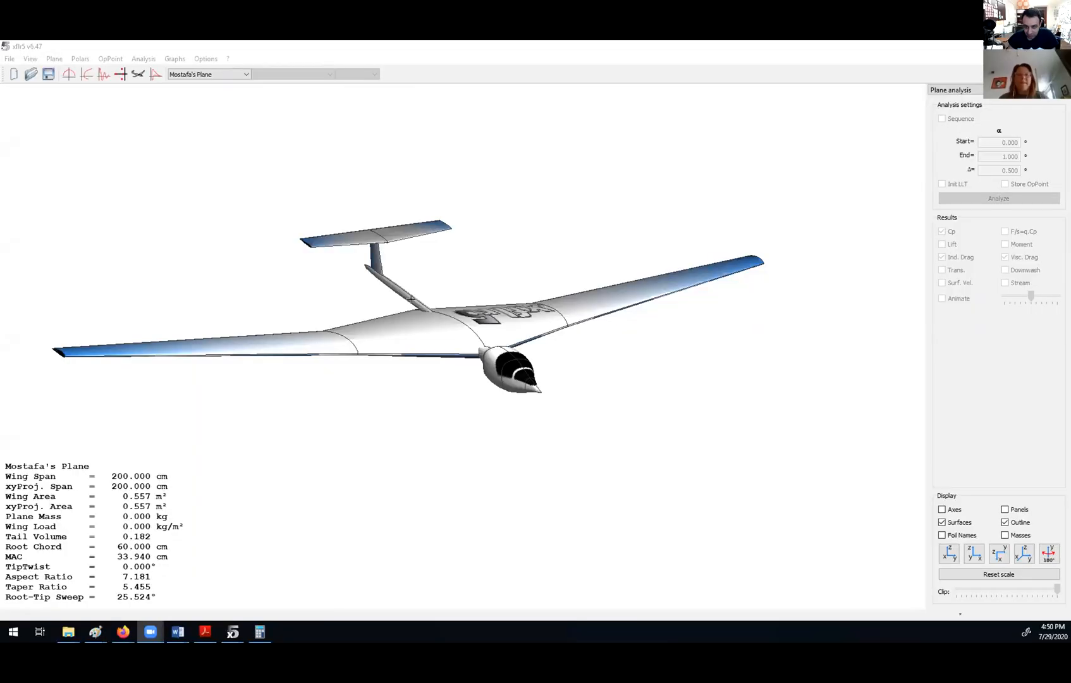
Start an analysis definition for the T-tail plane with a free stream speed of 20 m/s and show its analysis methods
{"action": "scroll", "coordinate": [411, 279], "scroll_direction": "up", "scroll_amount": 1}
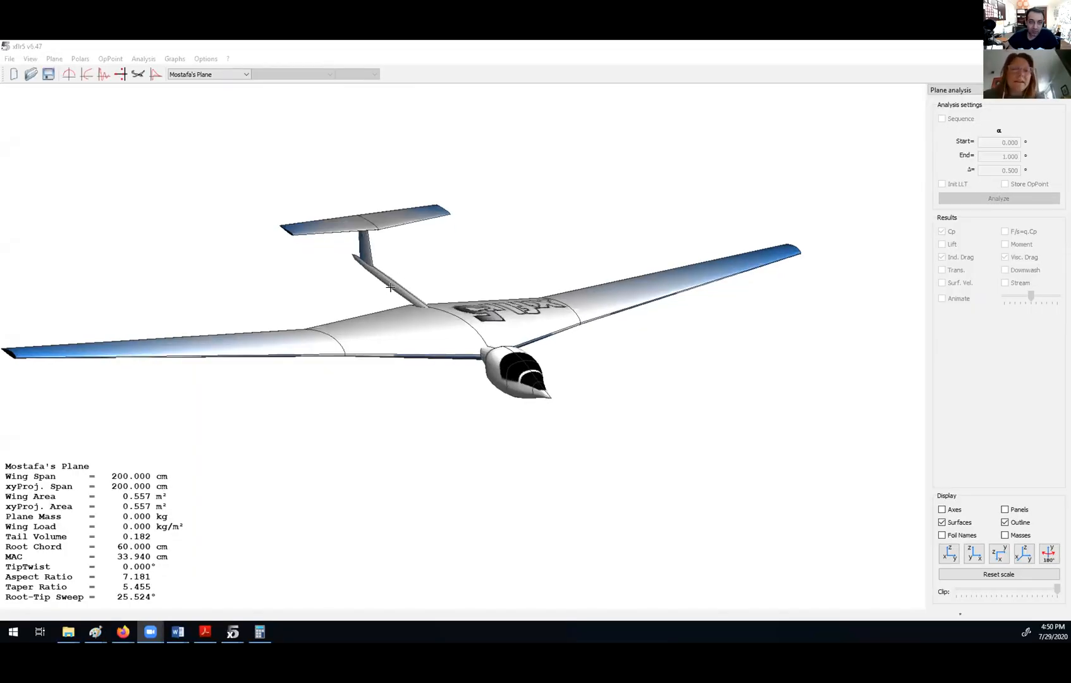
{"action": "scroll", "coordinate": [376, 283], "scroll_direction": "down", "scroll_amount": 2}
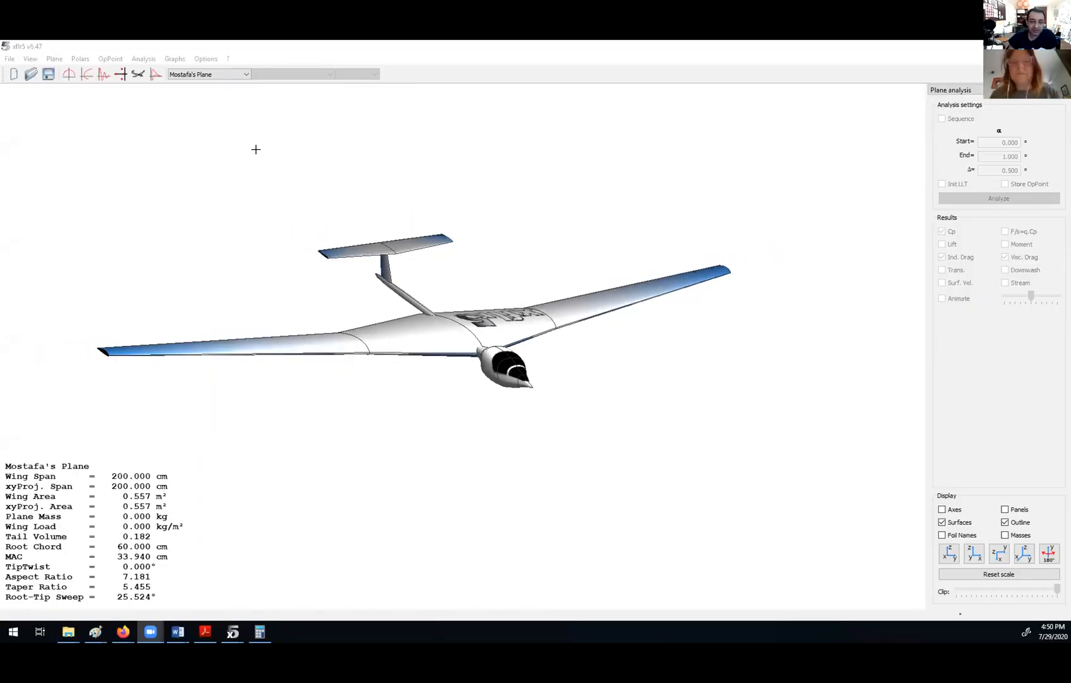
{"action": "left_click", "coordinate": [140, 59]}
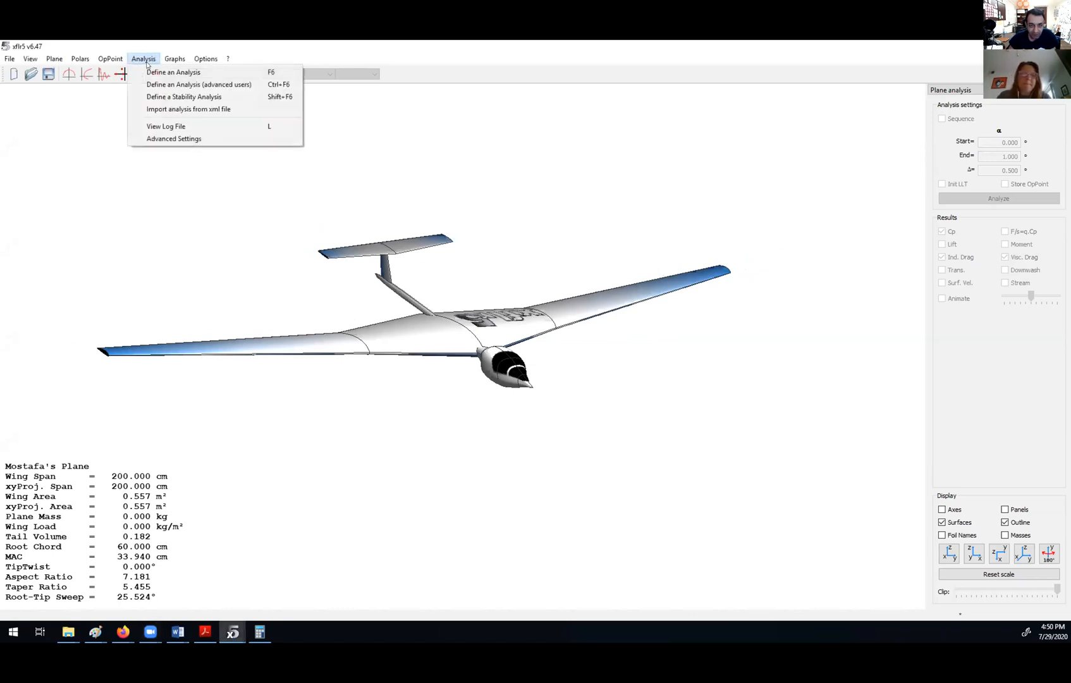
{"action": "left_click", "coordinate": [157, 73]}
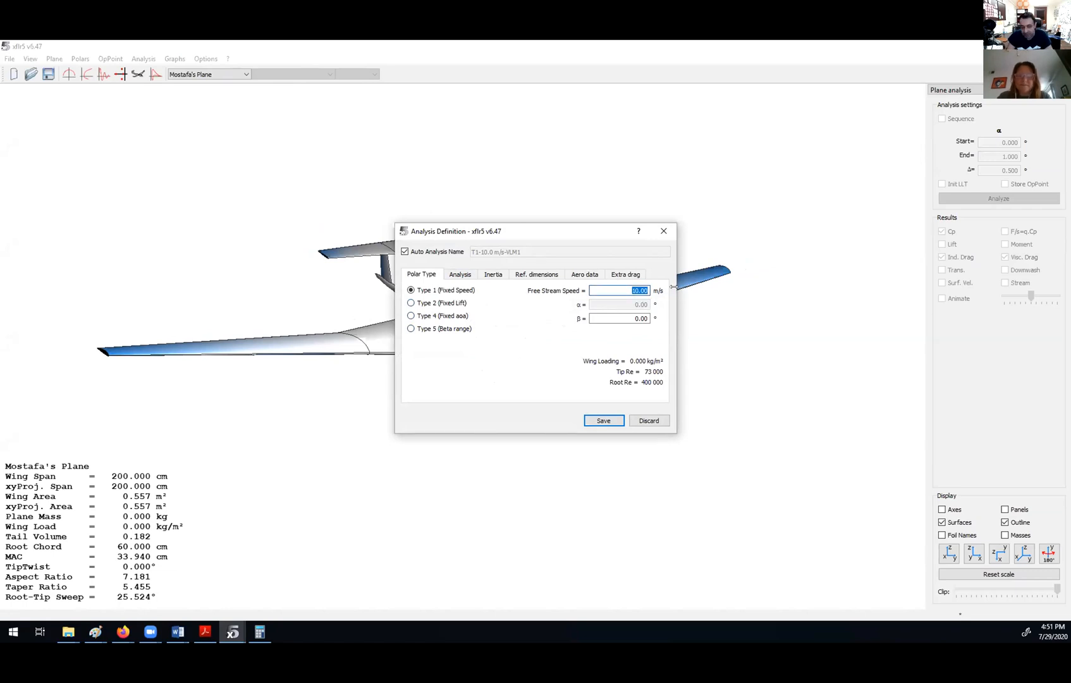
{"action": "type", "text": "20"}
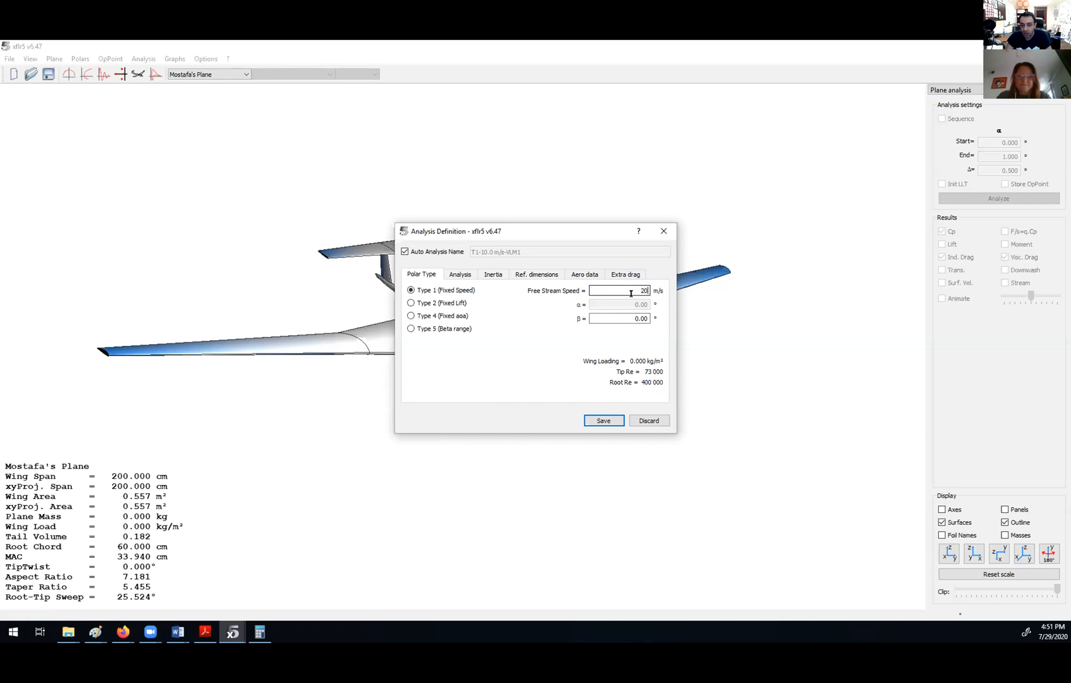
{"action": "left_click", "coordinate": [457, 275]}
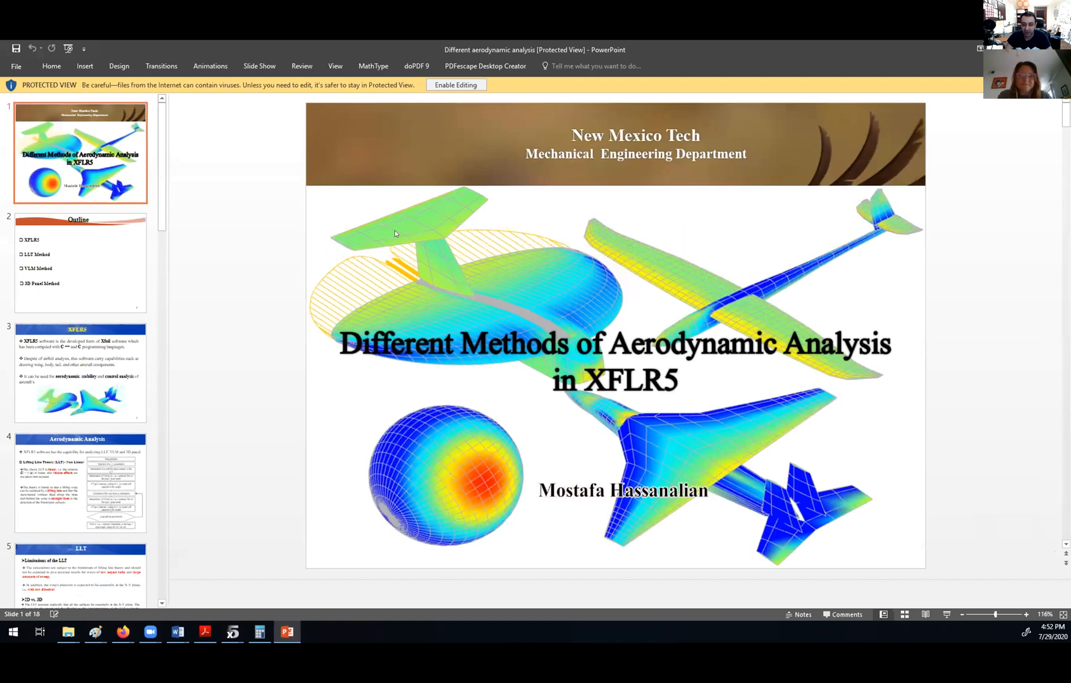
Enable editing of the "Different aerodynamic analysis" presentation in PowerPoint and read through to the Aerodynamic Analysis slide on Lifting Line Theory
{"action": "left_click", "coordinate": [452, 85]}
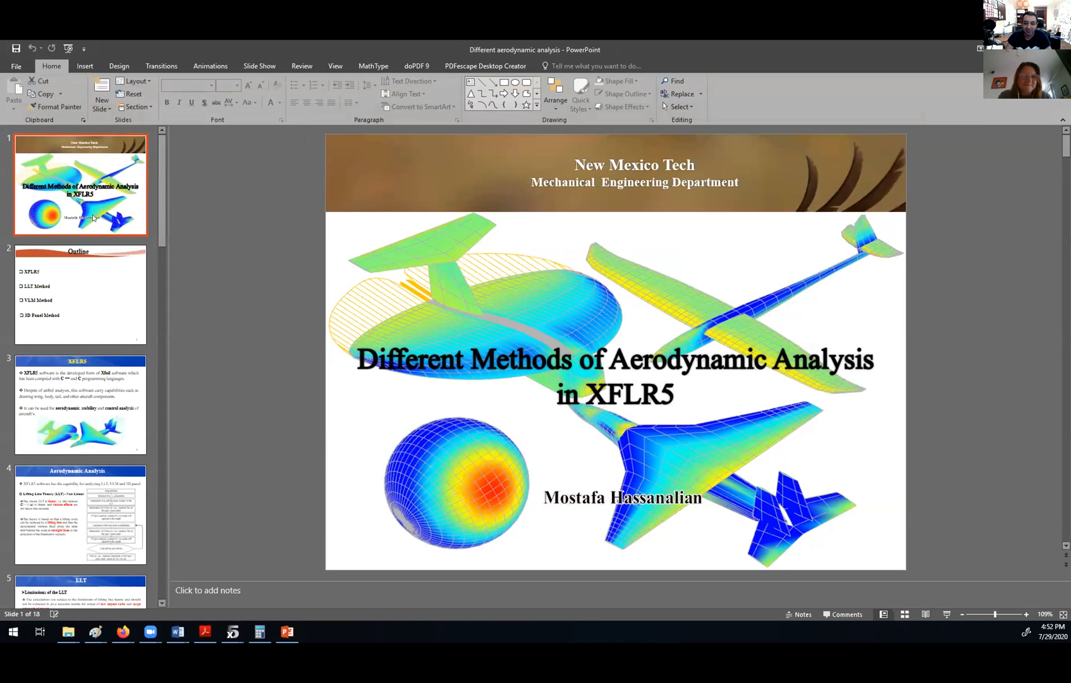
{"action": "key", "text": "Down"}
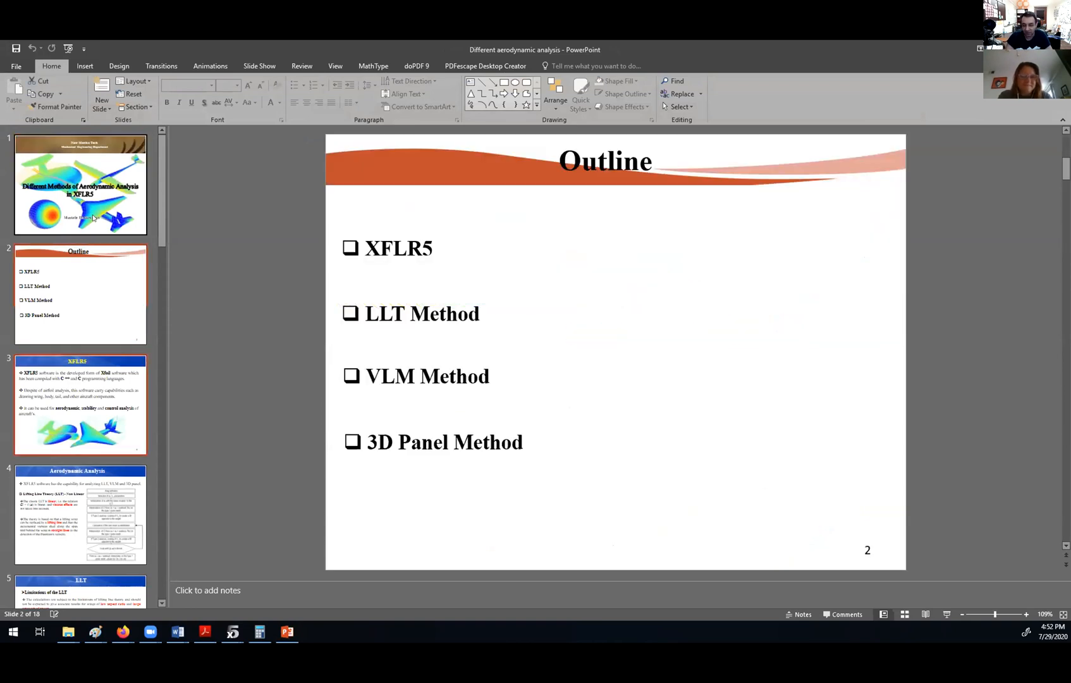
{"action": "key", "text": "Down"}
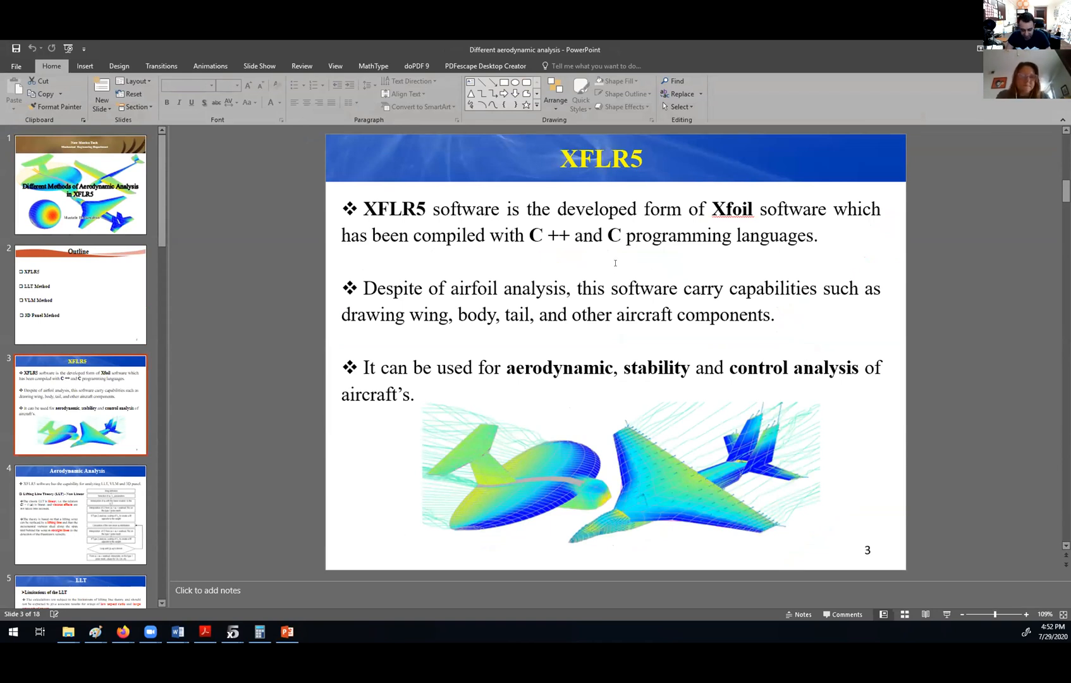
{"action": "key", "text": "Down"}
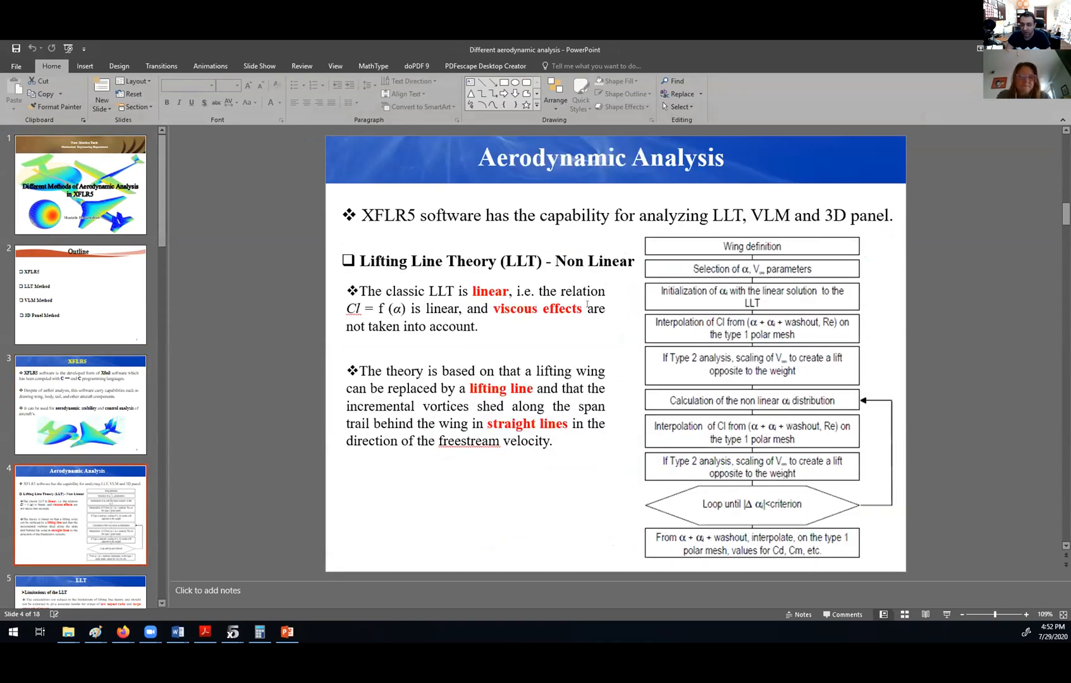
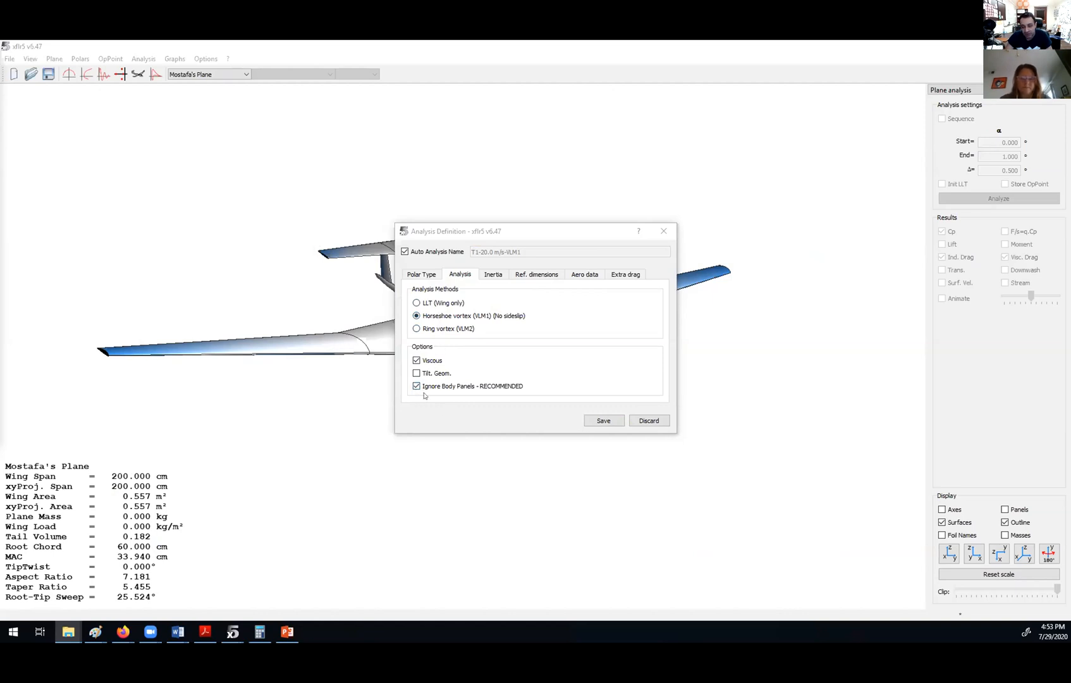
Back in XFLR5, include the body panels in the VLM1 analysis and review the plane's inertia properties
{"action": "left_click", "coordinate": [416, 386]}
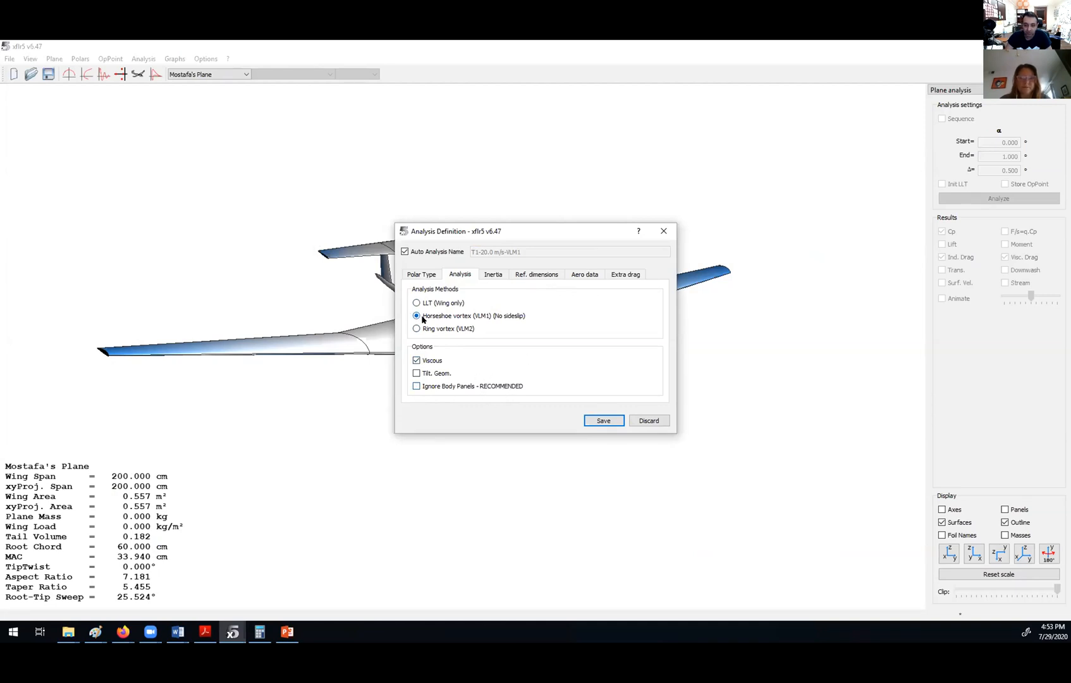
{"action": "left_click", "coordinate": [494, 278]}
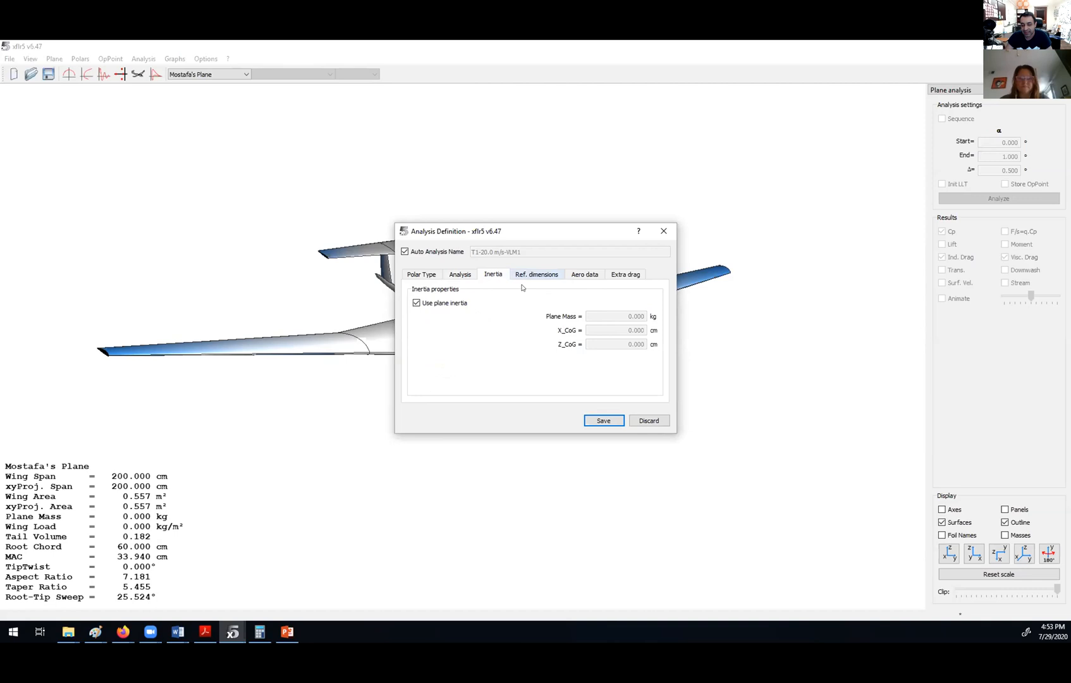
{"action": "left_click", "coordinate": [422, 274]}
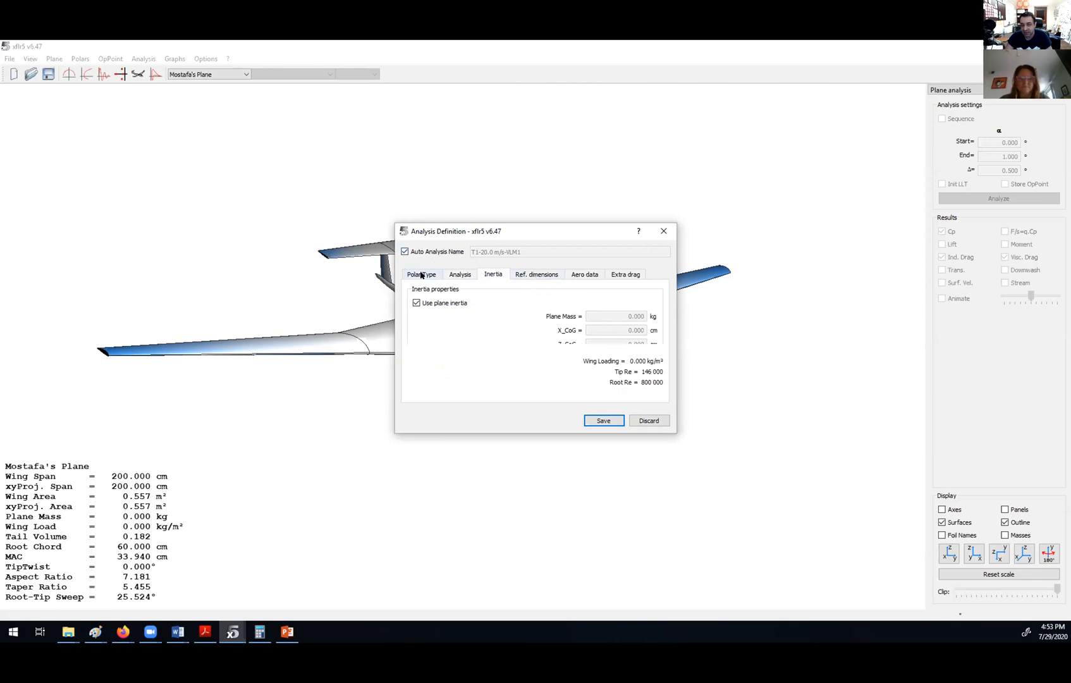
Select the ring vortex (VLM2) method and regenerate the analysis name with automatic naming
{"action": "left_click", "coordinate": [421, 251]}
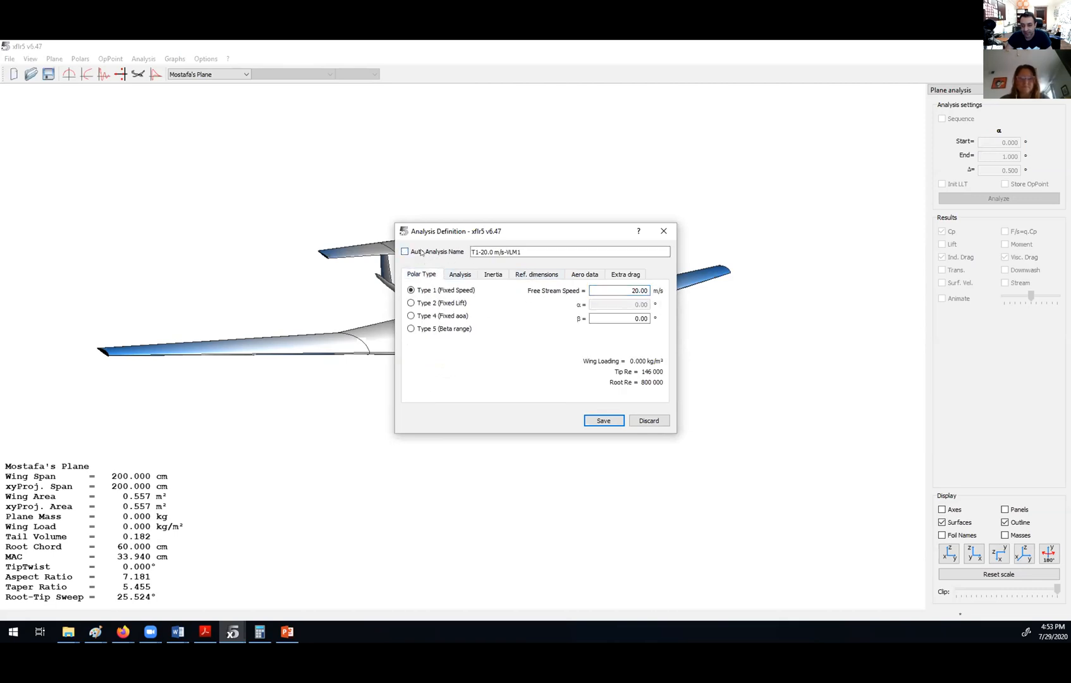
{"action": "left_click", "coordinate": [481, 252]}
{"action": "double_click", "coordinate": [634, 291]}
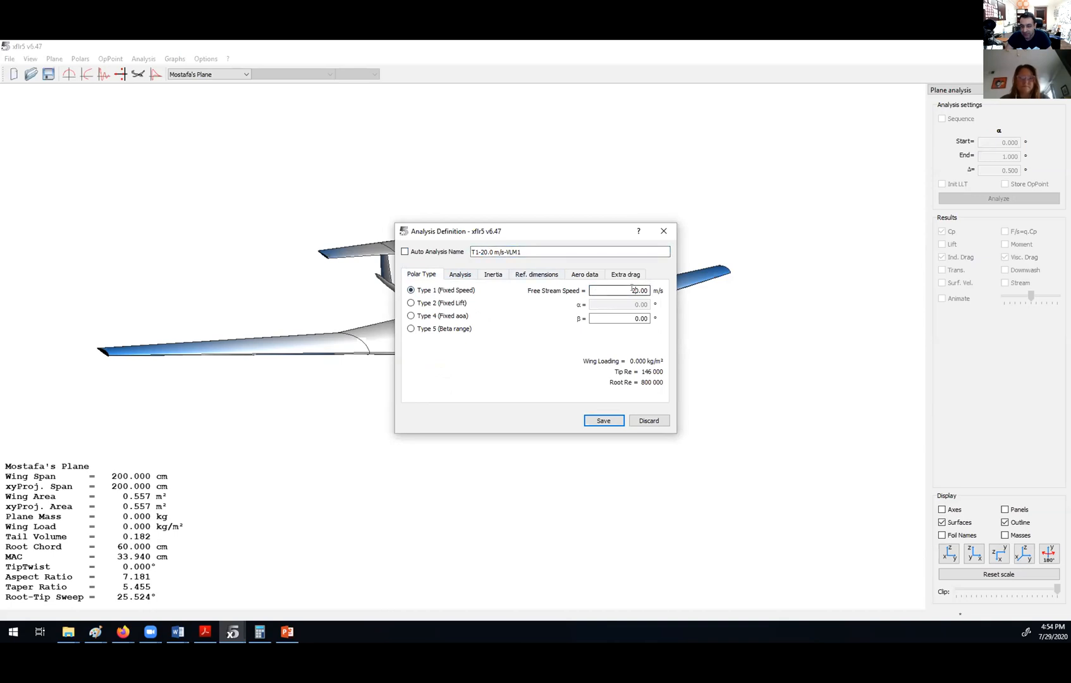
{"action": "double_click", "coordinate": [509, 252]}
{"action": "left_click", "coordinate": [460, 274]}
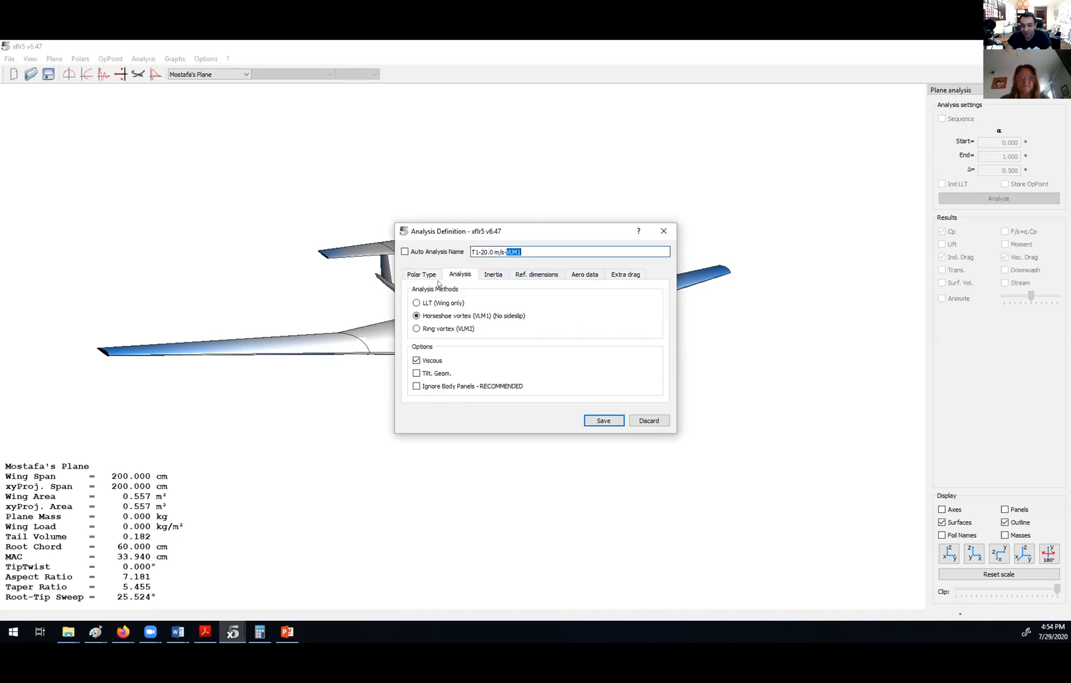
{"action": "left_click", "coordinate": [423, 330]}
{"action": "left_click", "coordinate": [525, 251]}
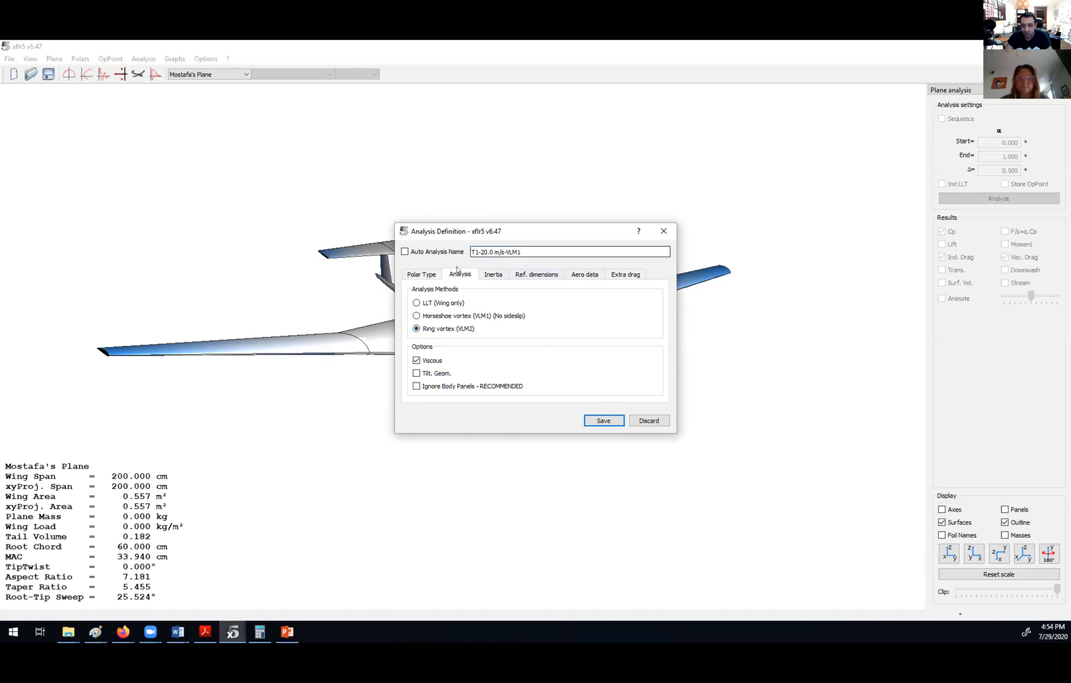
{"action": "left_click", "coordinate": [405, 252]}
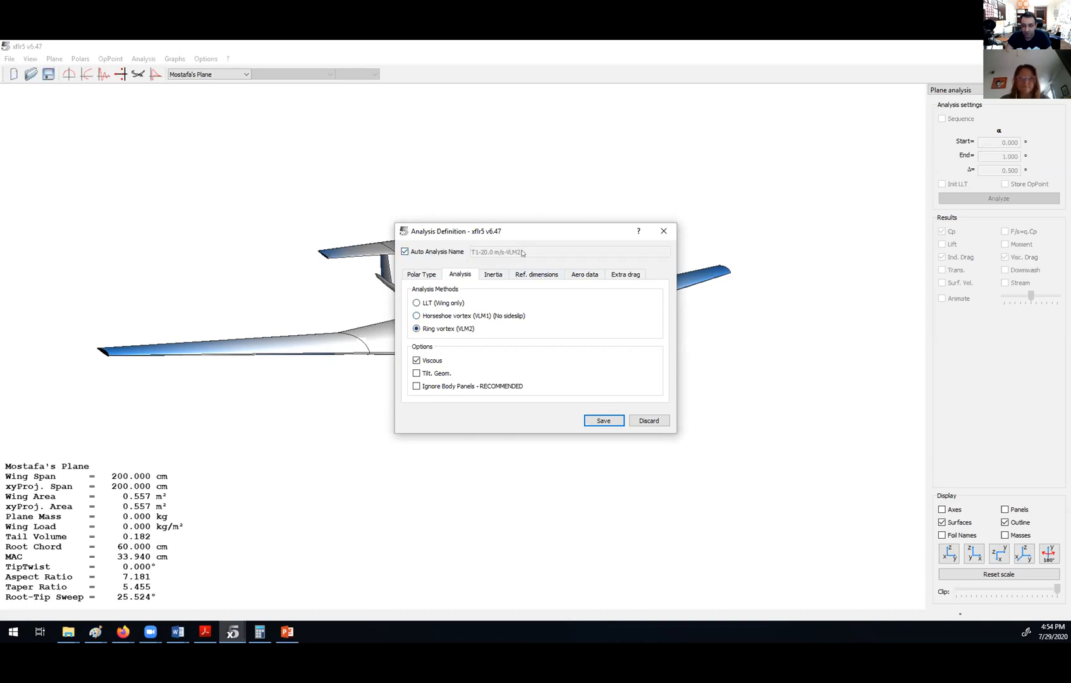
Turn automatic naming off, select the horseshoe vortex (VLM1) method and view the reference dimensions
{"action": "left_click", "coordinate": [421, 253]}
{"action": "left_click", "coordinate": [439, 315]}
{"action": "left_click", "coordinate": [530, 275]}
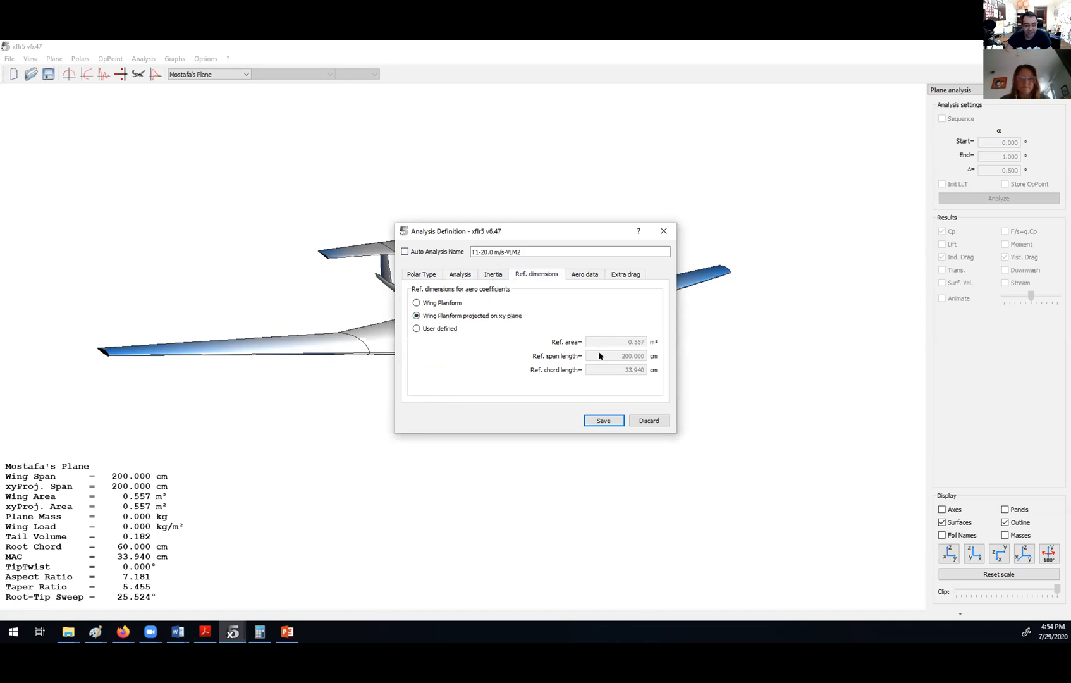
In the analysis aero data, compute the air properties from altitude and temperature with an altitude of 1,000 m
{"action": "left_click", "coordinate": [590, 276]}
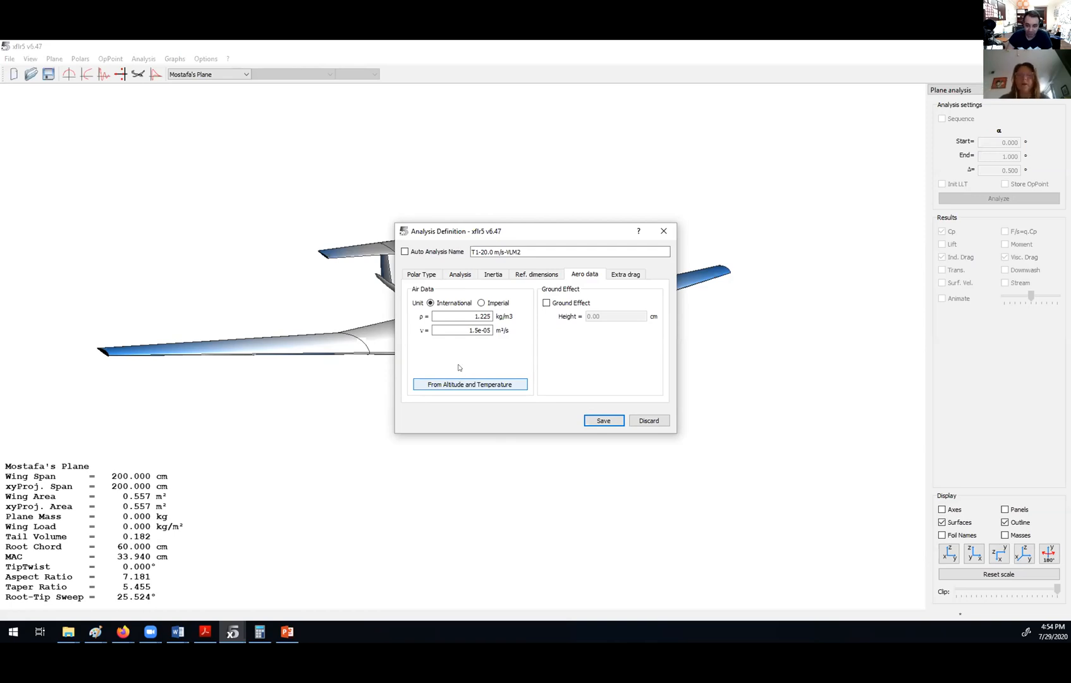
{"action": "left_click", "coordinate": [453, 385]}
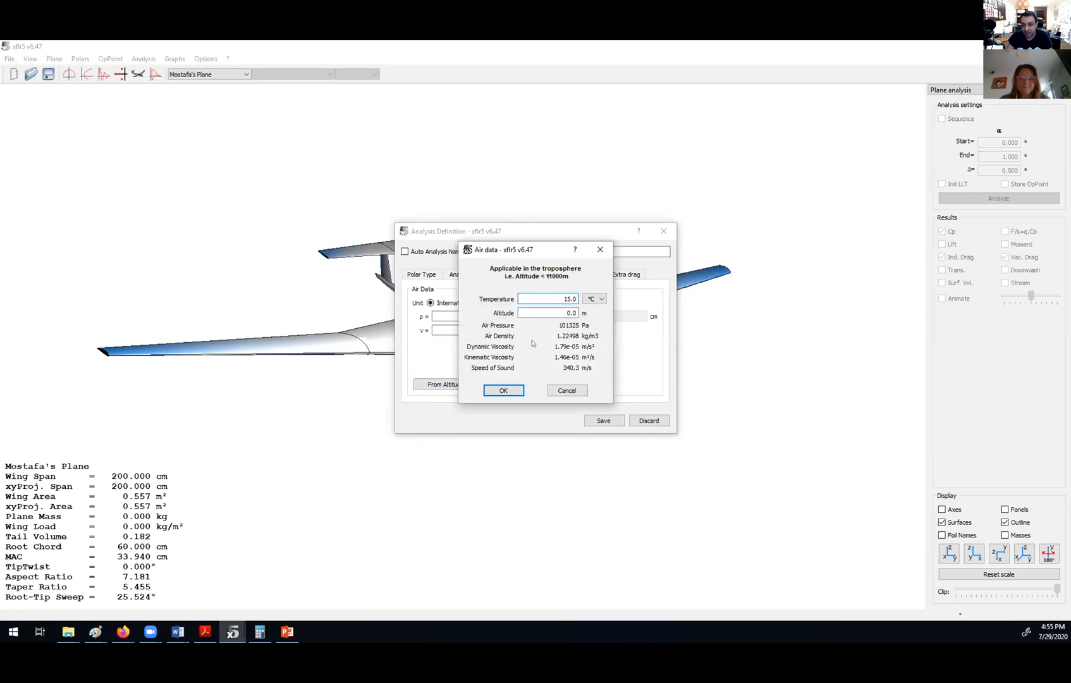
{"action": "key", "text": "Tab"}
{"action": "type", "text": "1,"}
{"action": "type", "text": "000"}
{"action": "key", "text": "Tab"}
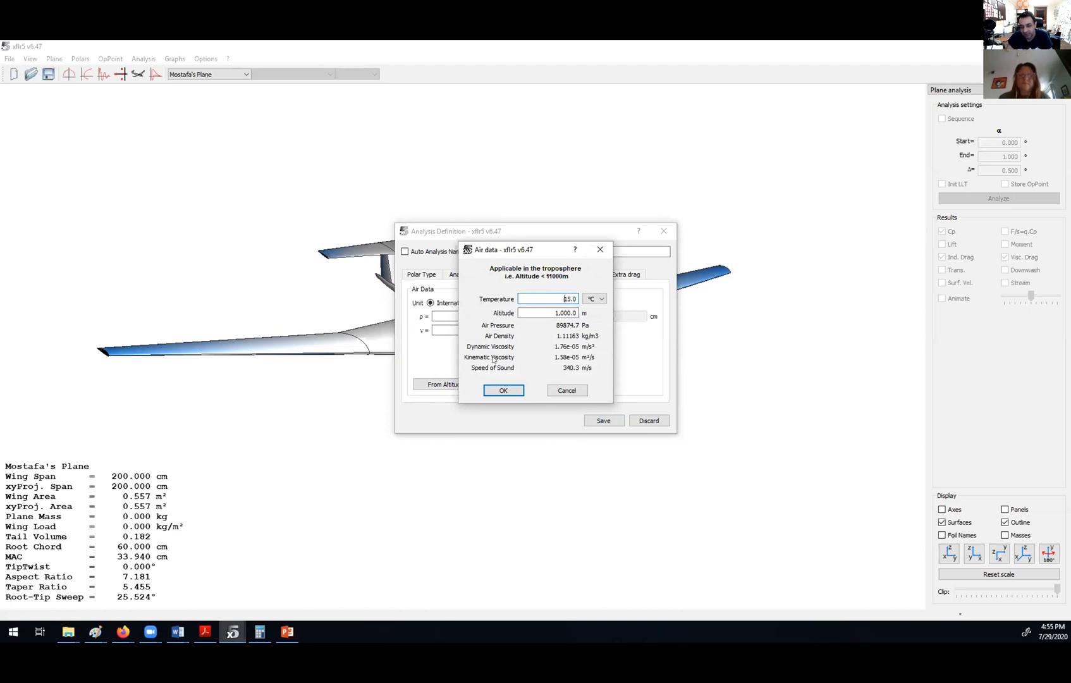
Switch to Calculator, clear it and arrange it beside the air data window
{"action": "left_click", "coordinate": [261, 631]}
{"action": "left_click_drag", "start_coordinate": [708, 118], "coordinate": [192, 161]}
{"action": "left_click", "coordinate": [253, 308]}
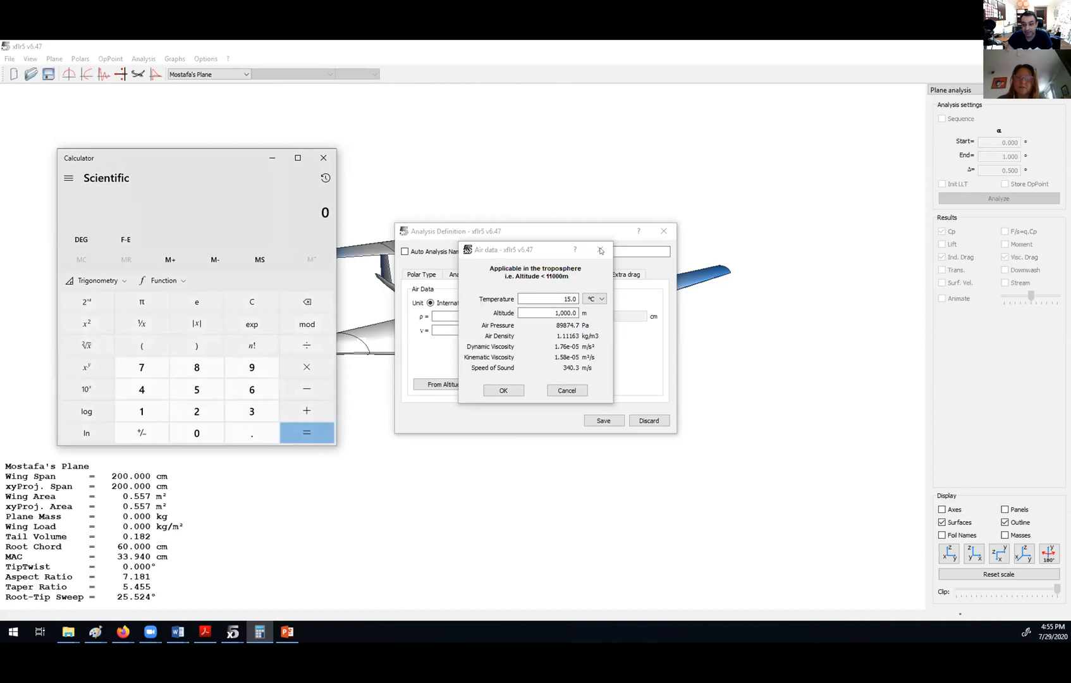
{"action": "left_click_drag", "start_coordinate": [494, 253], "coordinate": [523, 241]}
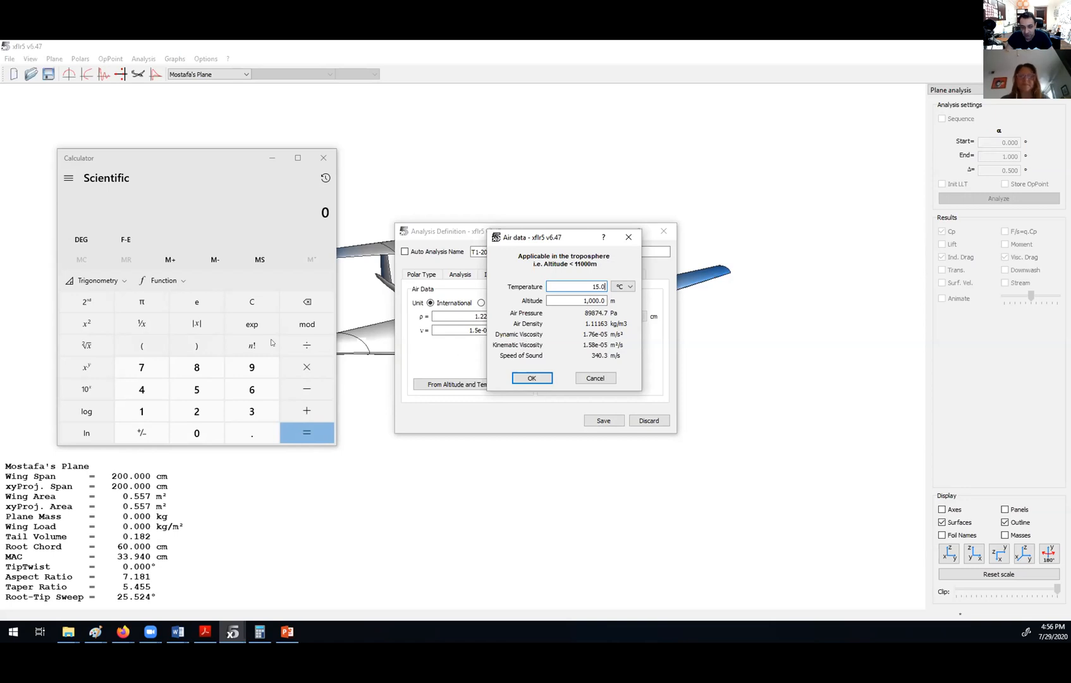
In Calculator, divide 1.76 by 1.11163 to check the kinematic viscosity, mark the result's leading digits and minimise Calculator
{"action": "left_click", "coordinate": [215, 206]}
{"action": "type", "text": "1076"}
{"action": "key", "text": "BackSpace"}
{"action": "key", "text": "BackSpace"}
{"action": "key", "text": "BackSpace"}
{"action": "type", "text": ".76"}
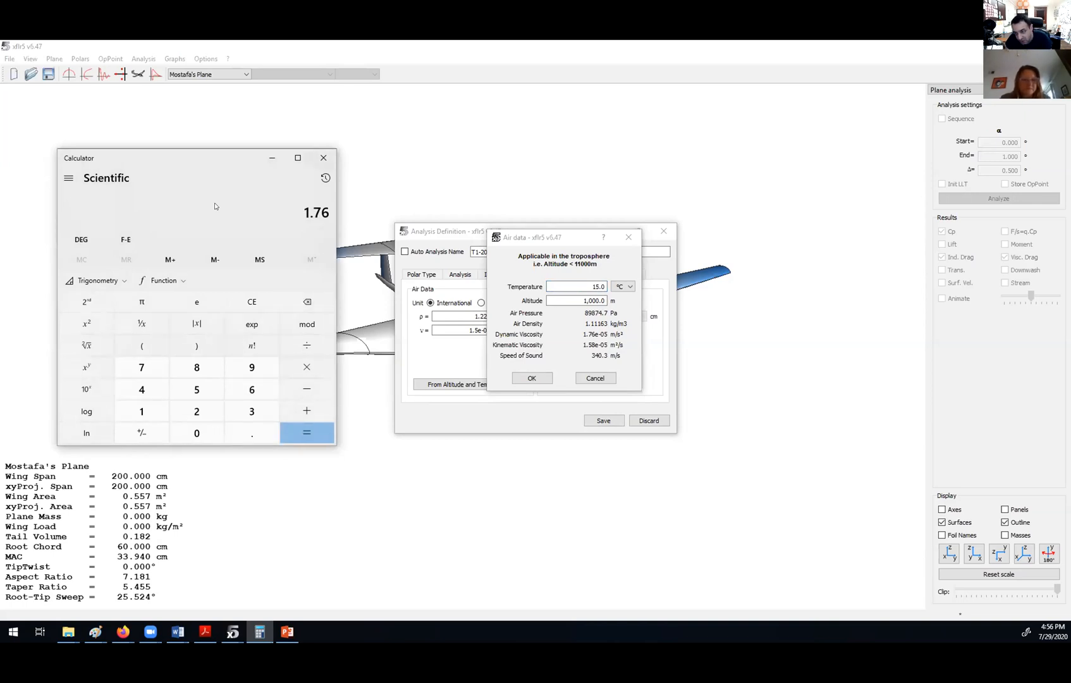
{"action": "key", "text": "slash"}
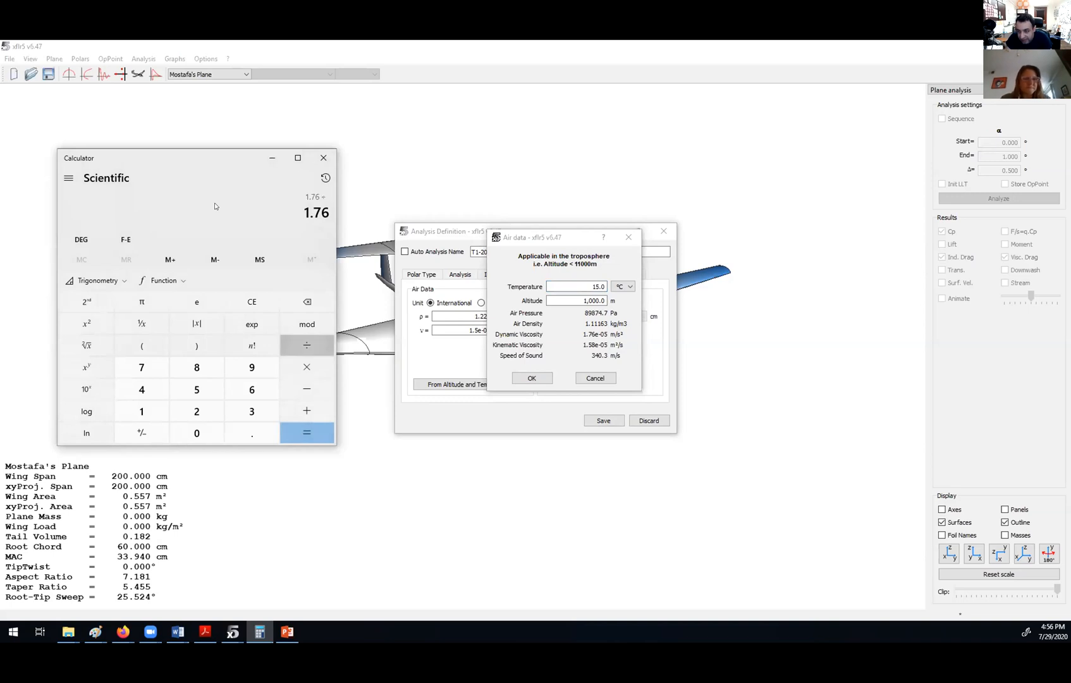
{"action": "type", "text": "1.11"}
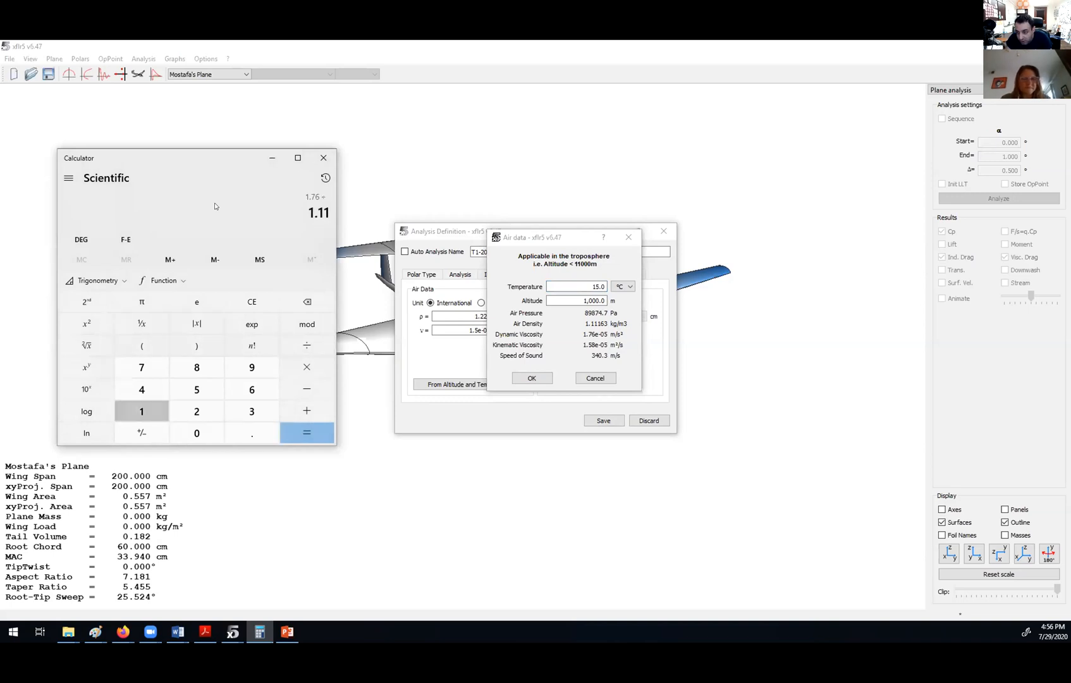
{"action": "type", "text": "163"}
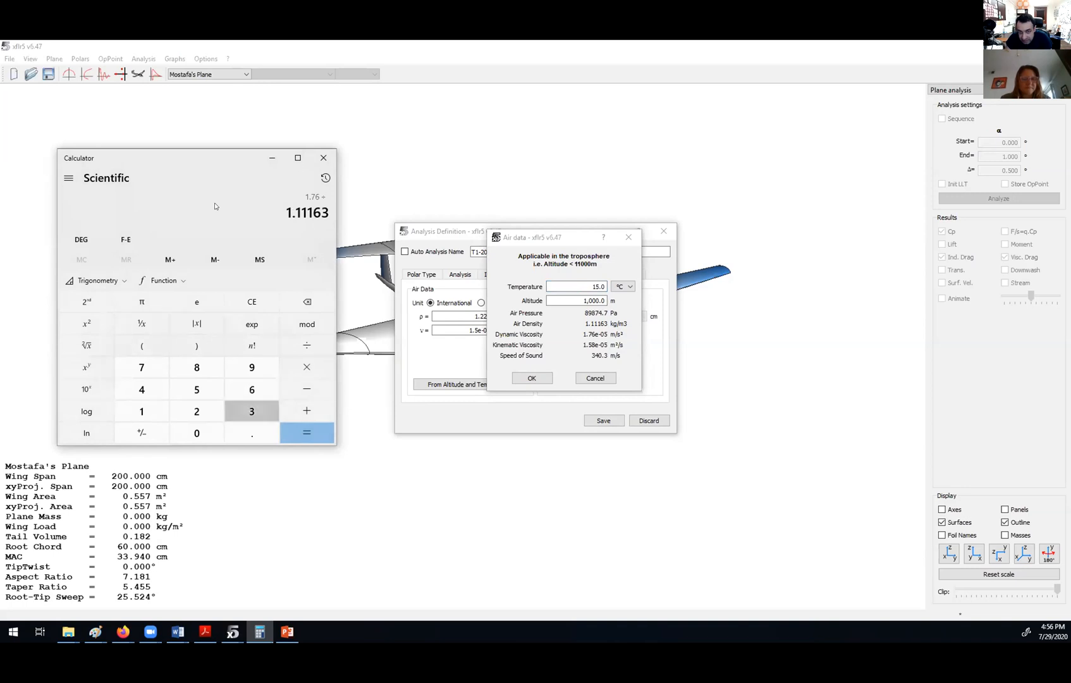
{"action": "key", "text": "Return"}
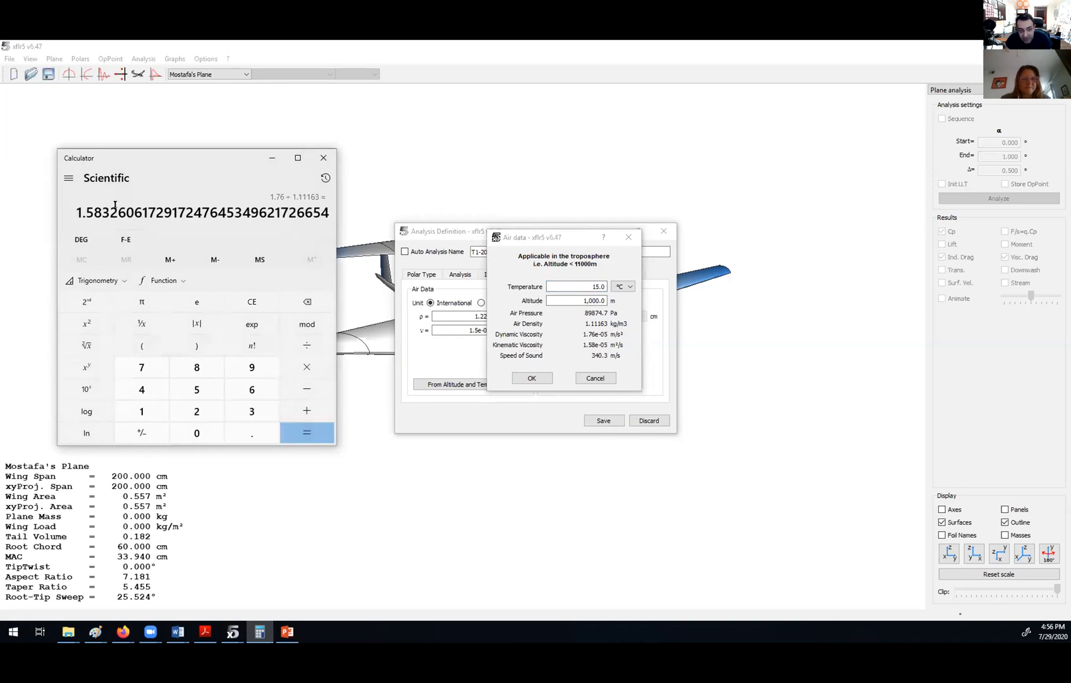
{"action": "left_click_drag", "start_coordinate": [76, 212], "coordinate": [101, 213]}
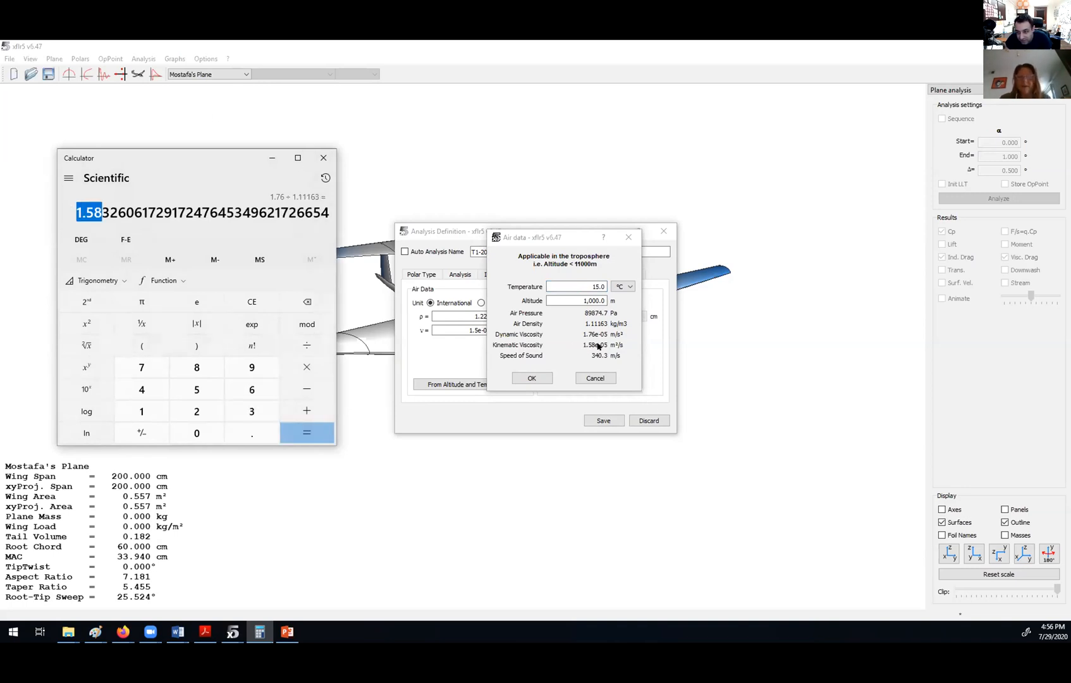
{"action": "left_click", "coordinate": [268, 159]}
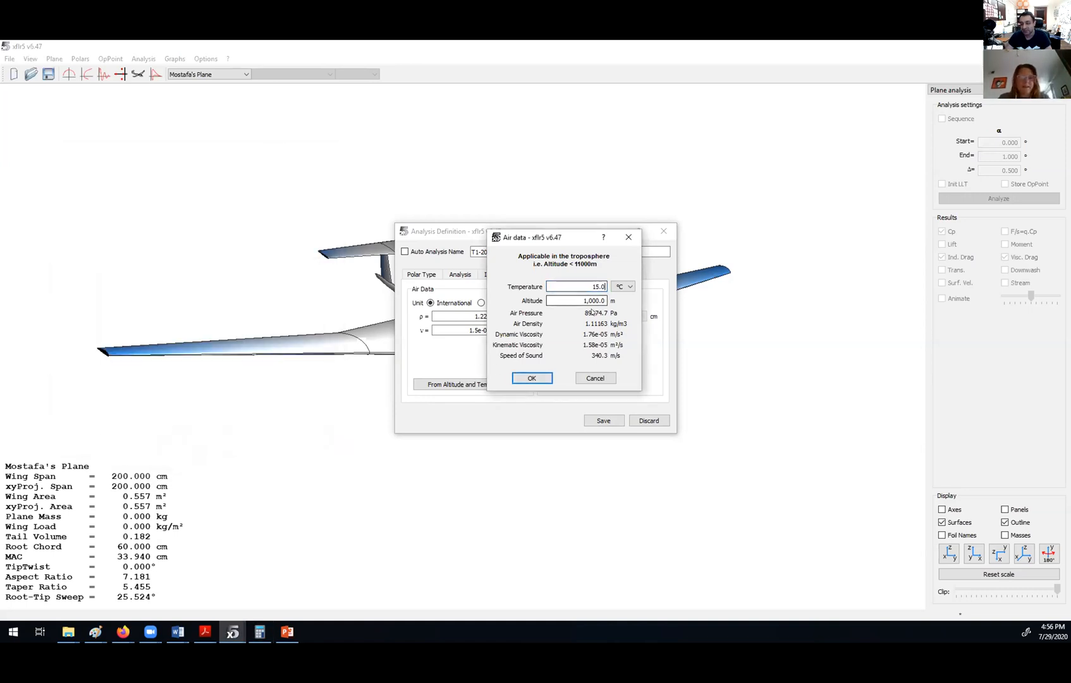
Discard the current air data, recompute the air properties from altitude and temperature with the altitude set to 0 m, and accept them
{"action": "left_click", "coordinate": [595, 378]}
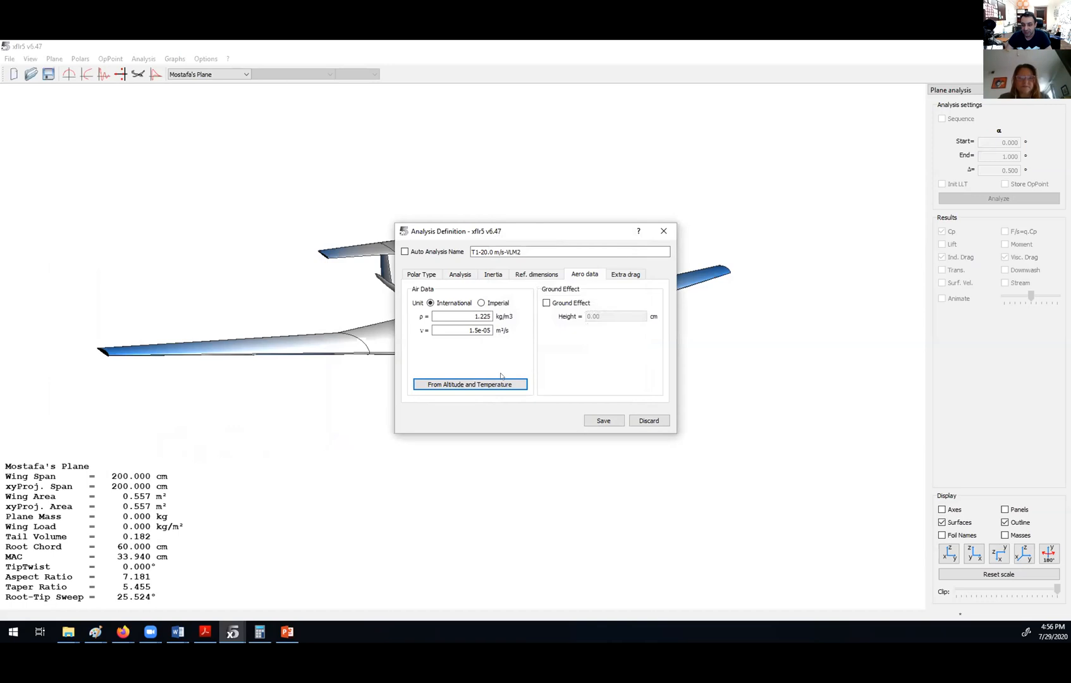
{"action": "left_click", "coordinate": [454, 385]}
{"action": "left_click", "coordinate": [566, 313]}
{"action": "left_click_drag", "start_coordinate": [576, 313], "coordinate": [554, 313]}
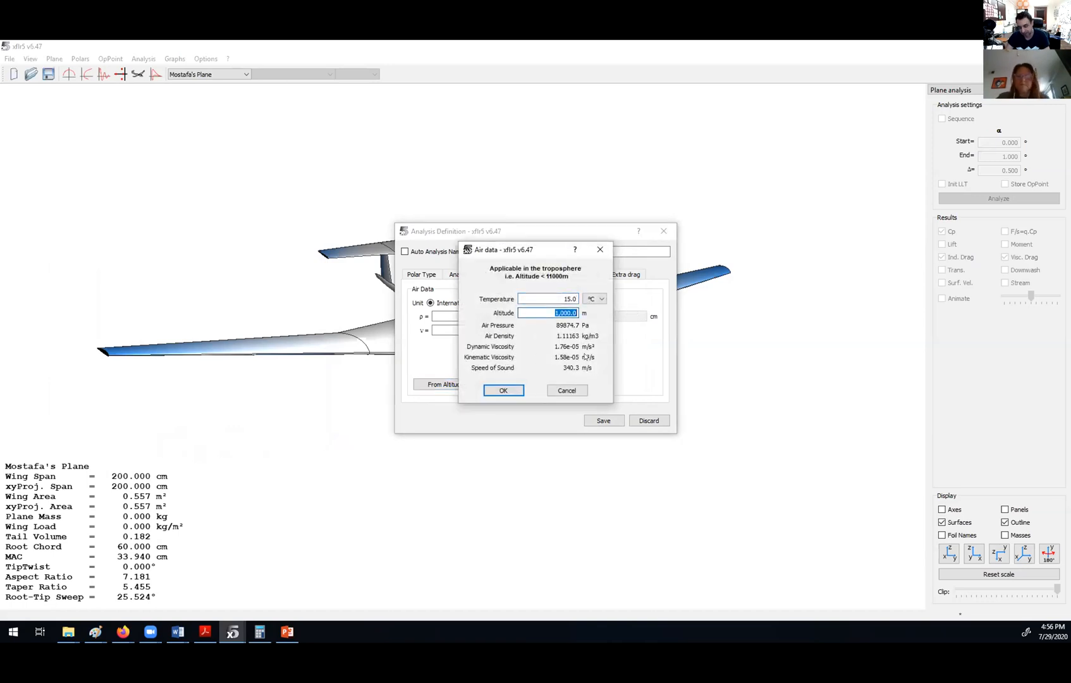
{"action": "type", "text": "0"}
{"action": "left_click", "coordinate": [494, 390]}
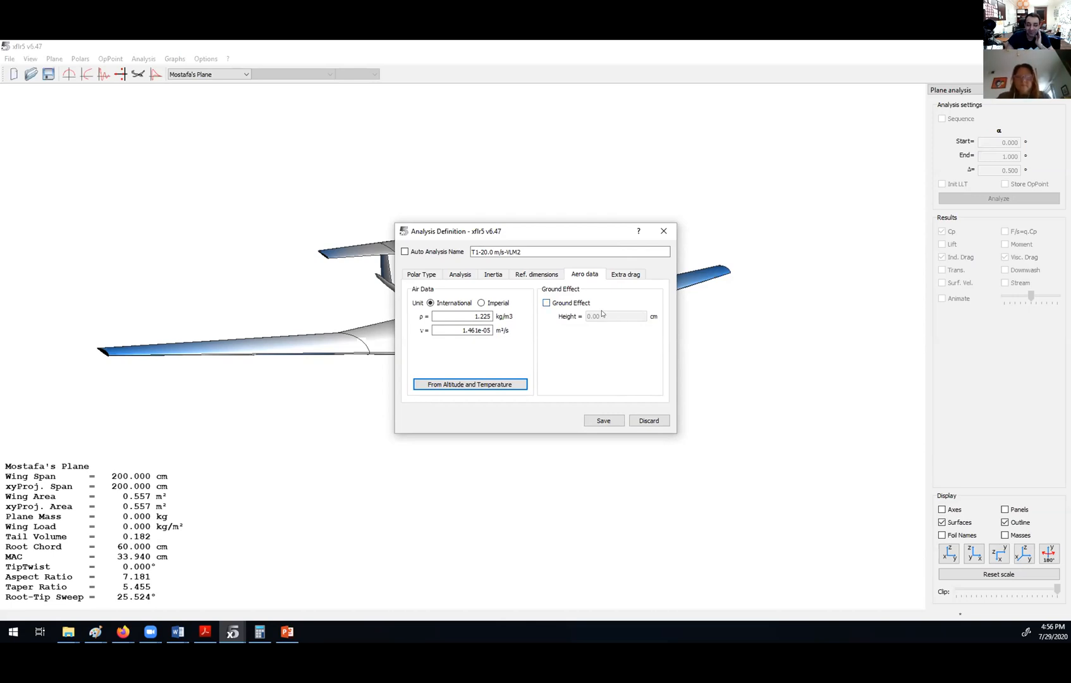
Switch ground effect on and off again, then view the extra drag table and formula
{"action": "left_click", "coordinate": [572, 304]}
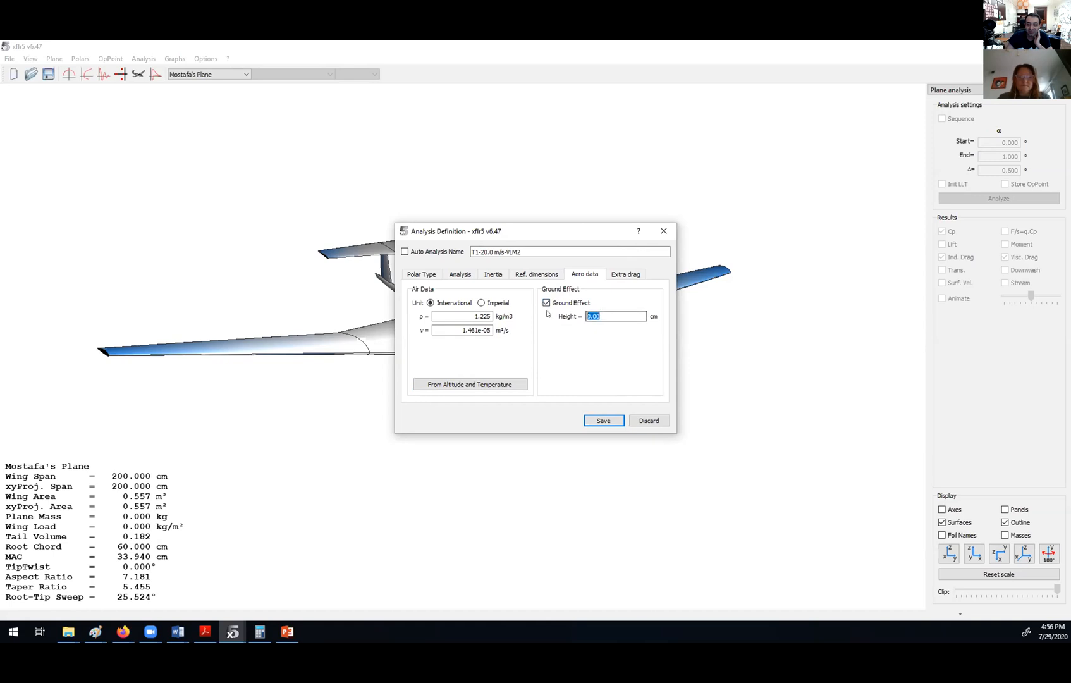
{"action": "left_click", "coordinate": [547, 303]}
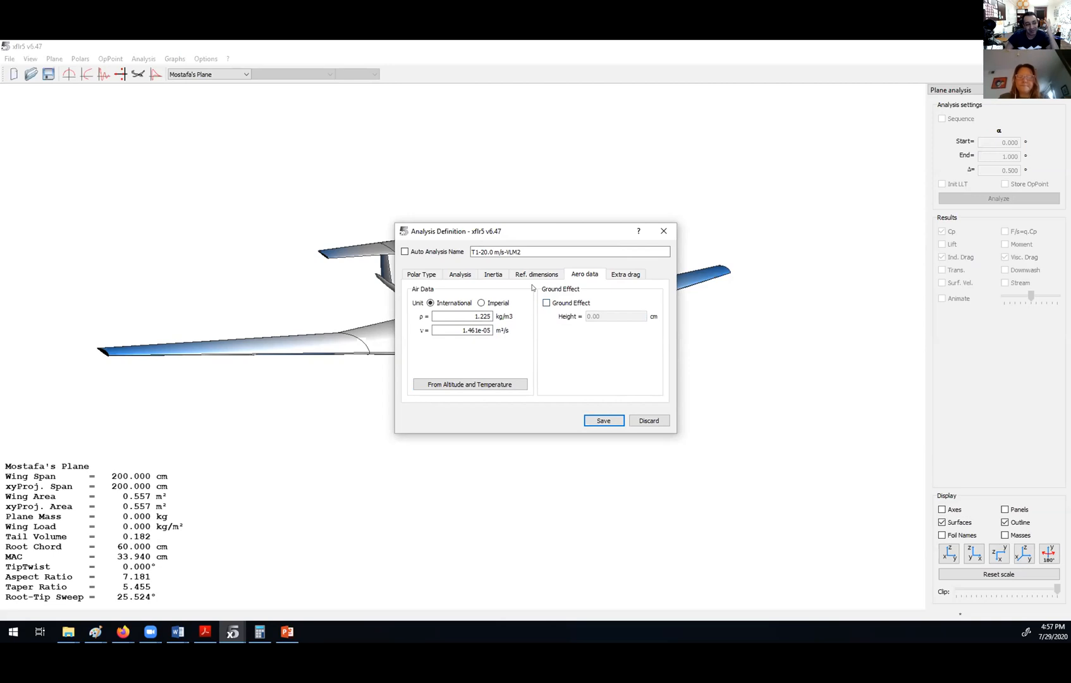
{"action": "left_click", "coordinate": [626, 276]}
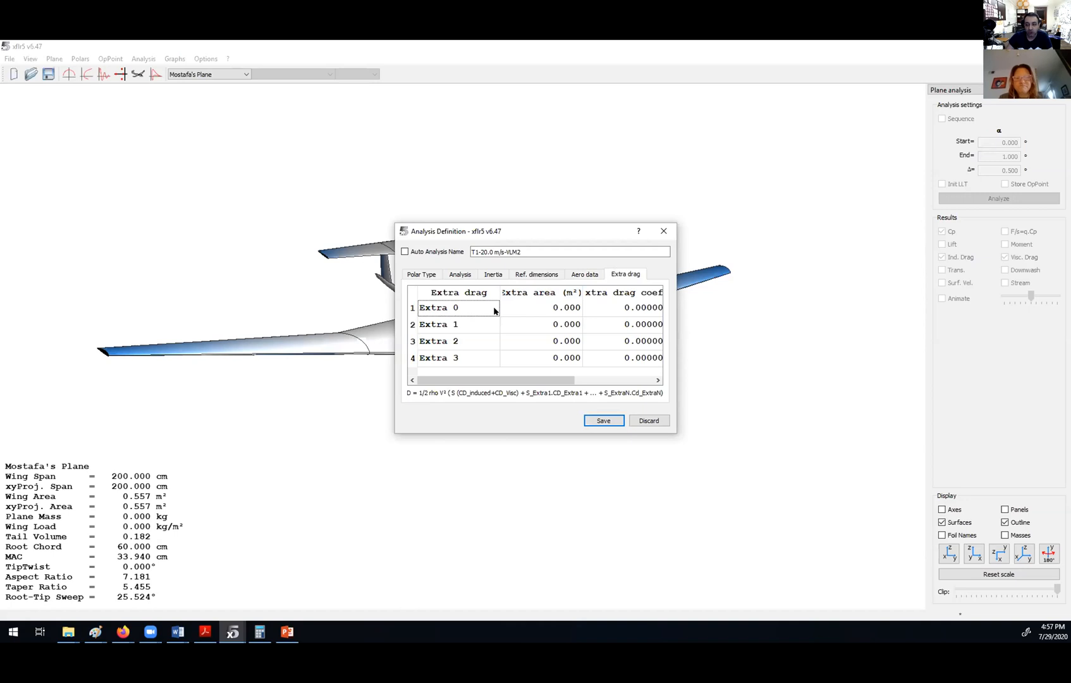
{"action": "left_click", "coordinate": [548, 310]}
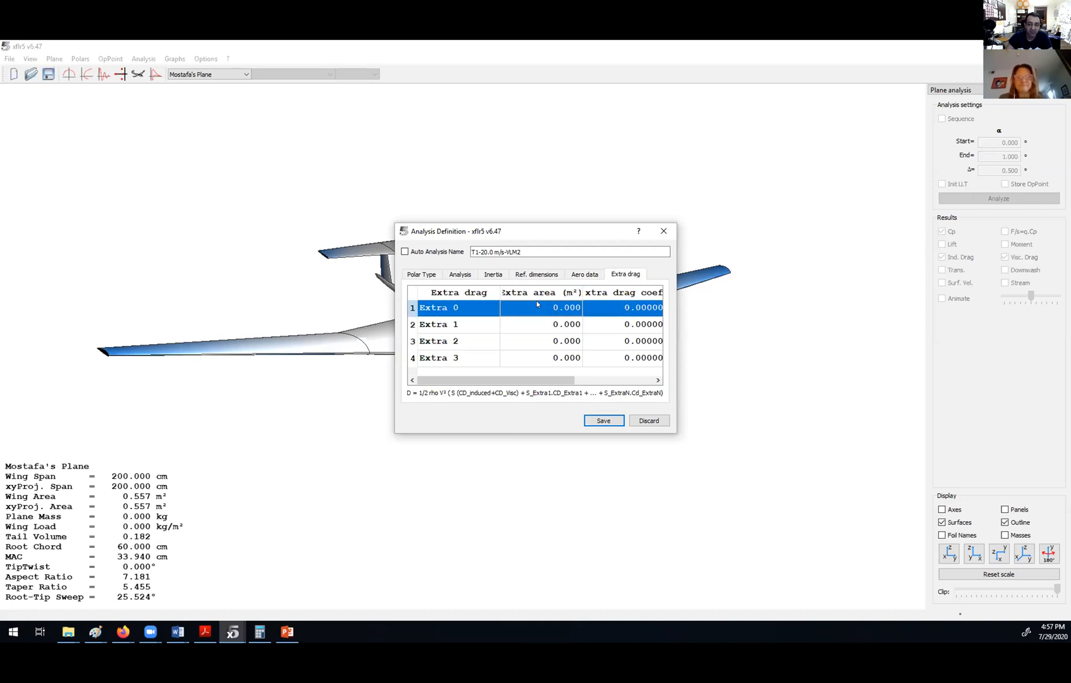
{"action": "mouse_move", "coordinate": [574, 385]}
{"action": "left_mouse_down"}
{"action": "mouse_move", "coordinate": [654, 385]}
{"action": "mouse_move", "coordinate": [574, 384]}
{"action": "left_mouse_up"}
{"action": "left_click_drag", "start_coordinate": [502, 233], "coordinate": [647, 199]}
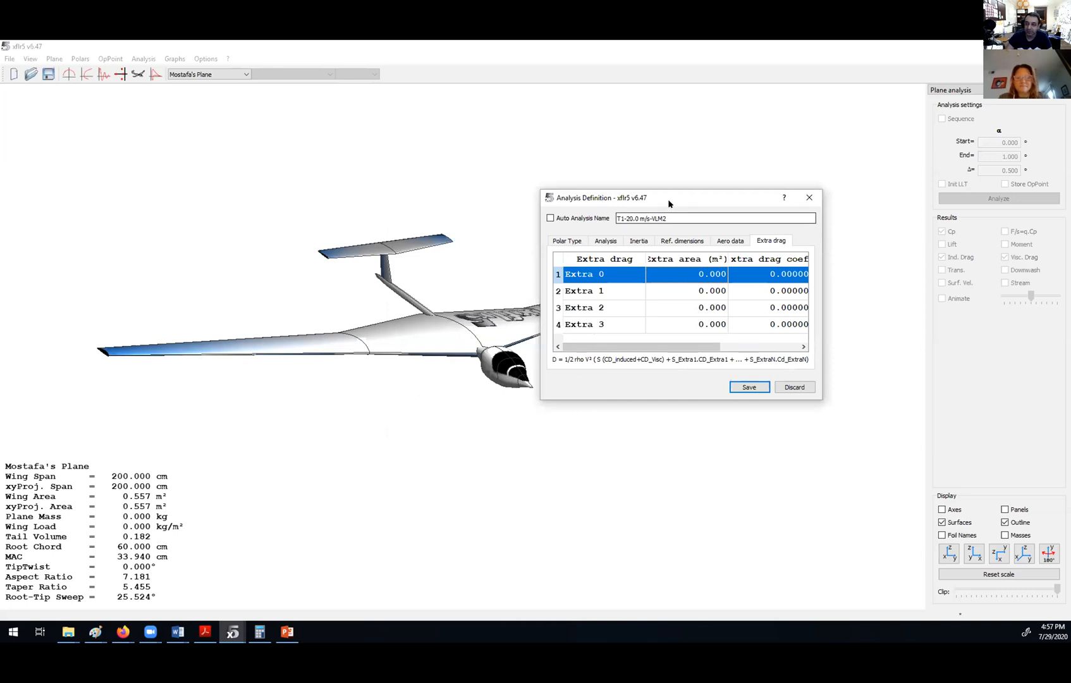
{"action": "left_click_drag", "start_coordinate": [667, 203], "coordinate": [466, 178]}
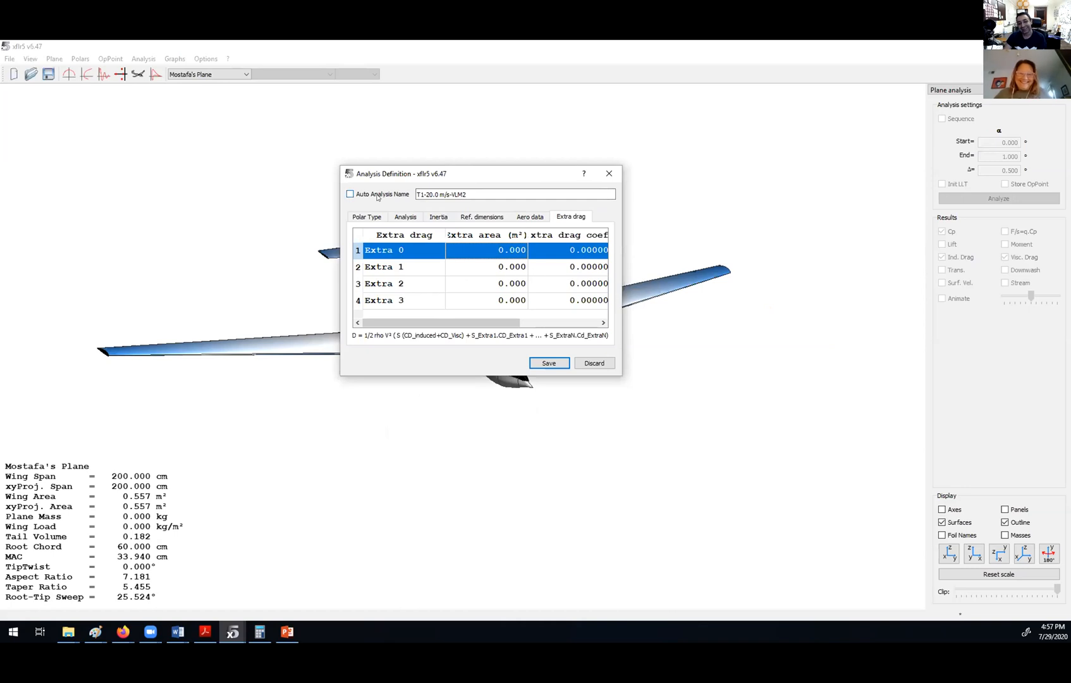
Review the reference dimensions, inertia, polar type and analysis method settings, then save the analysis definition
{"action": "left_click", "coordinate": [482, 217]}
{"action": "left_click", "coordinate": [438, 216]}
{"action": "left_click", "coordinate": [404, 216]}
{"action": "left_click", "coordinate": [366, 216]}
{"action": "left_click", "coordinate": [404, 216]}
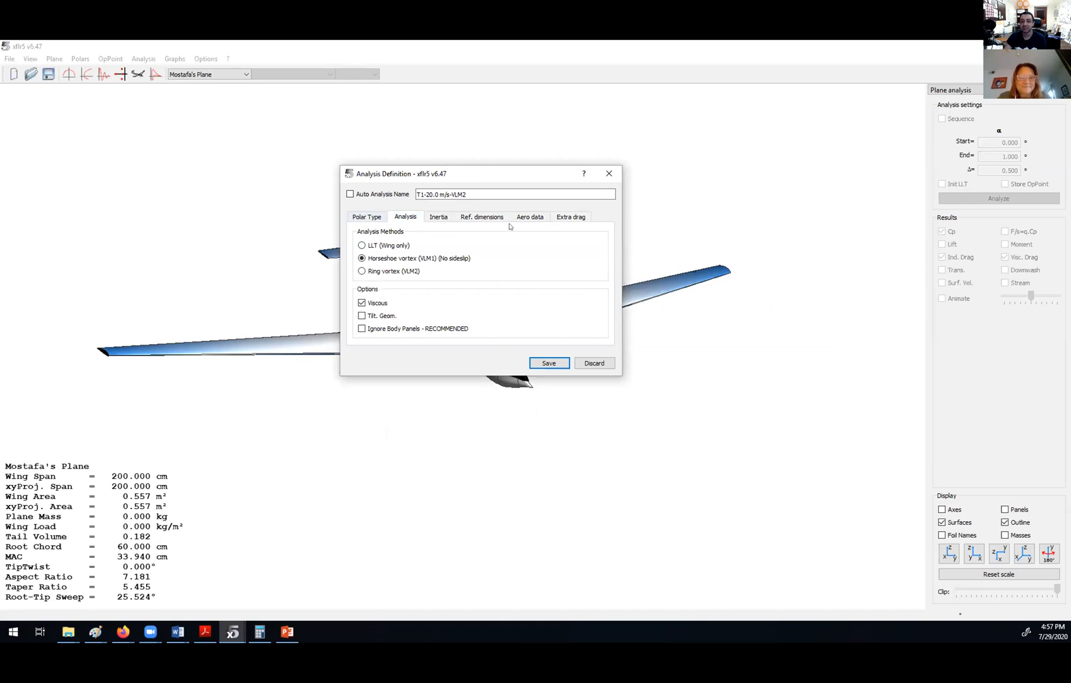
{"action": "left_click", "coordinate": [547, 364]}
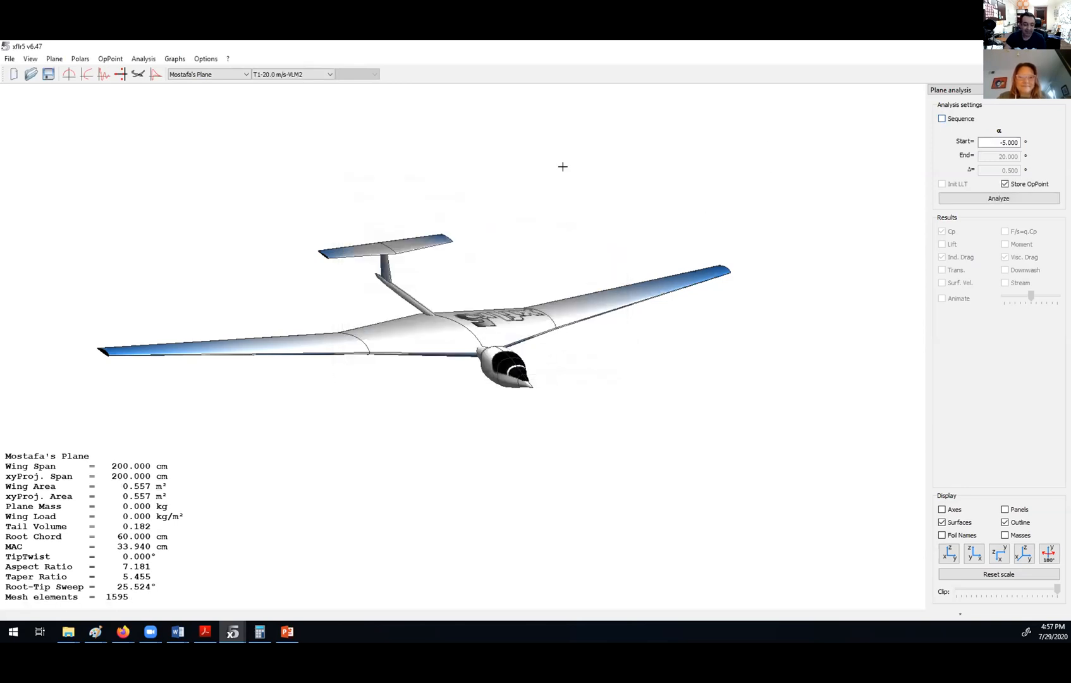
Run the analysis as an alpha sequence from -5° to 25° in 1° increments and close the analysis log
{"action": "left_click", "coordinate": [943, 119]}
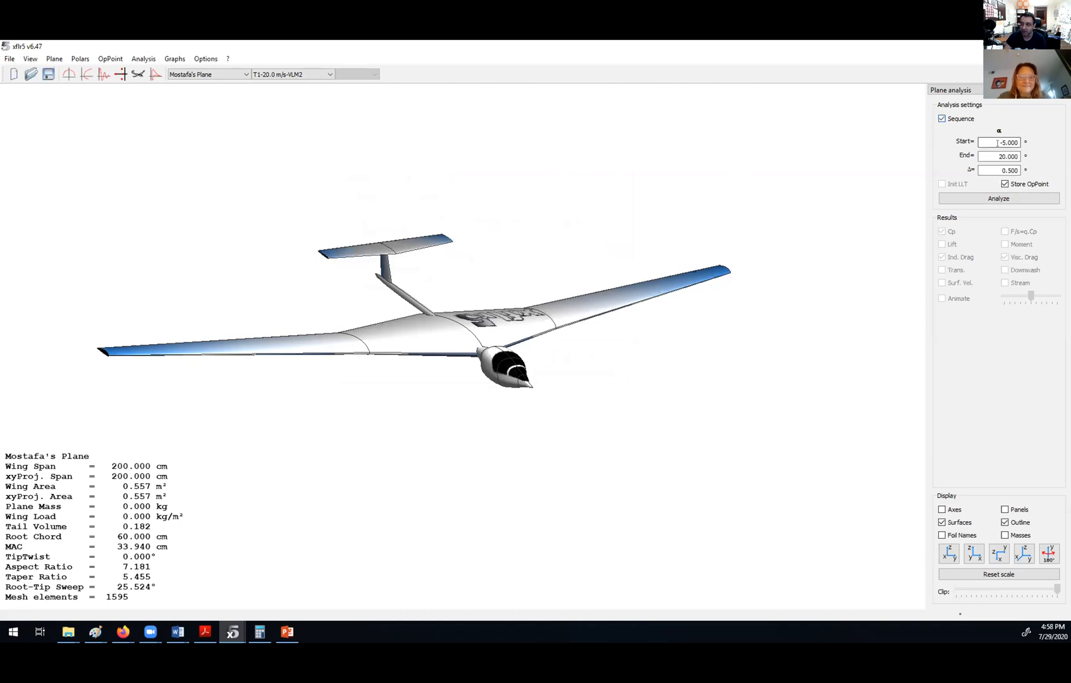
{"action": "type", "text": "25"}
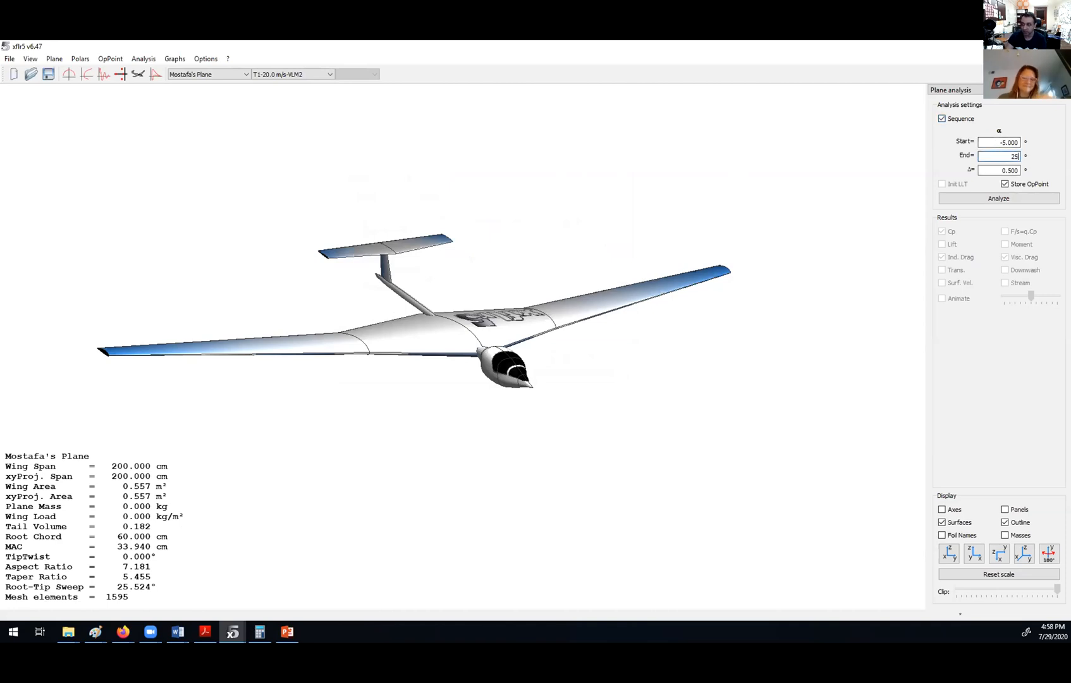
{"action": "key", "text": "Tab"}
{"action": "type", "text": "1"}
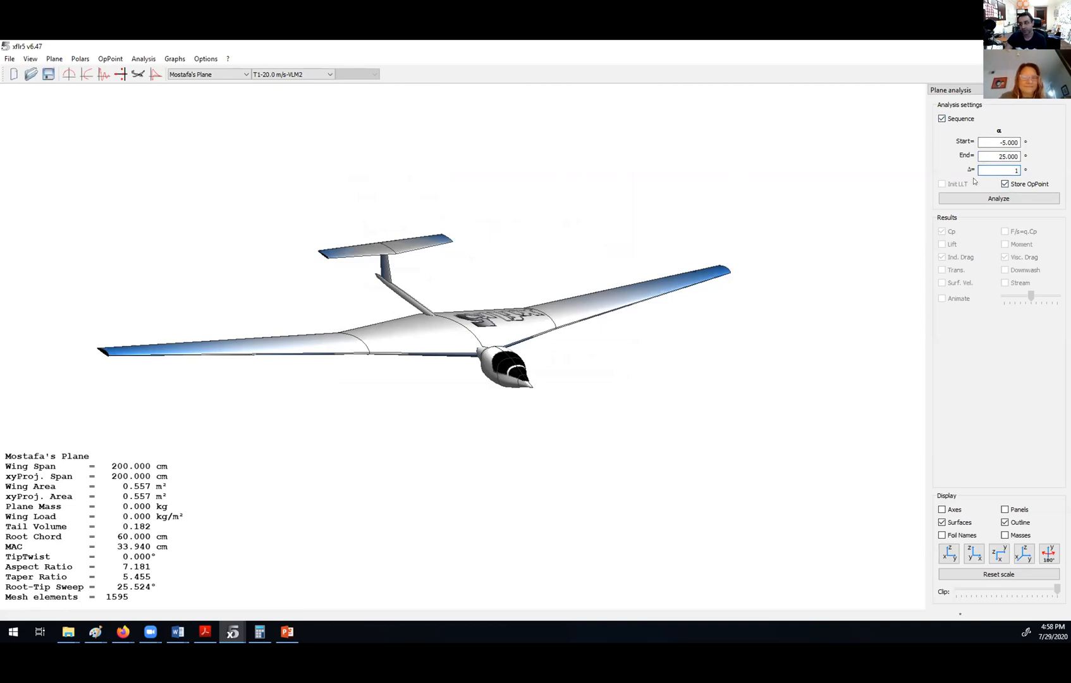
{"action": "left_click", "coordinate": [987, 158]}
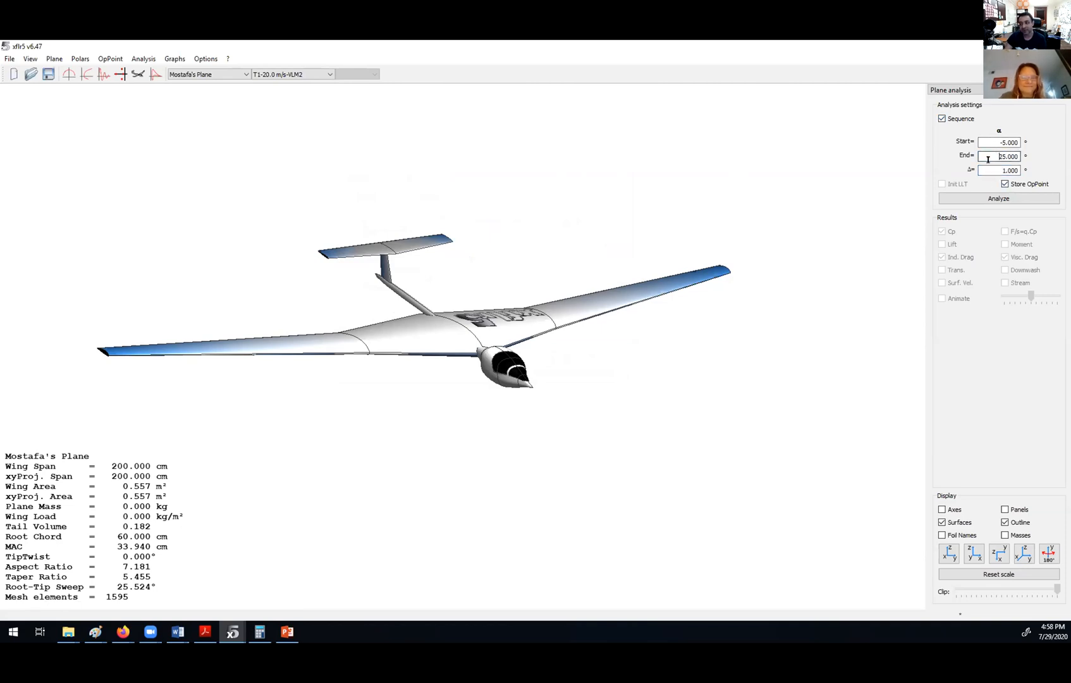
{"action": "left_click", "coordinate": [993, 200]}
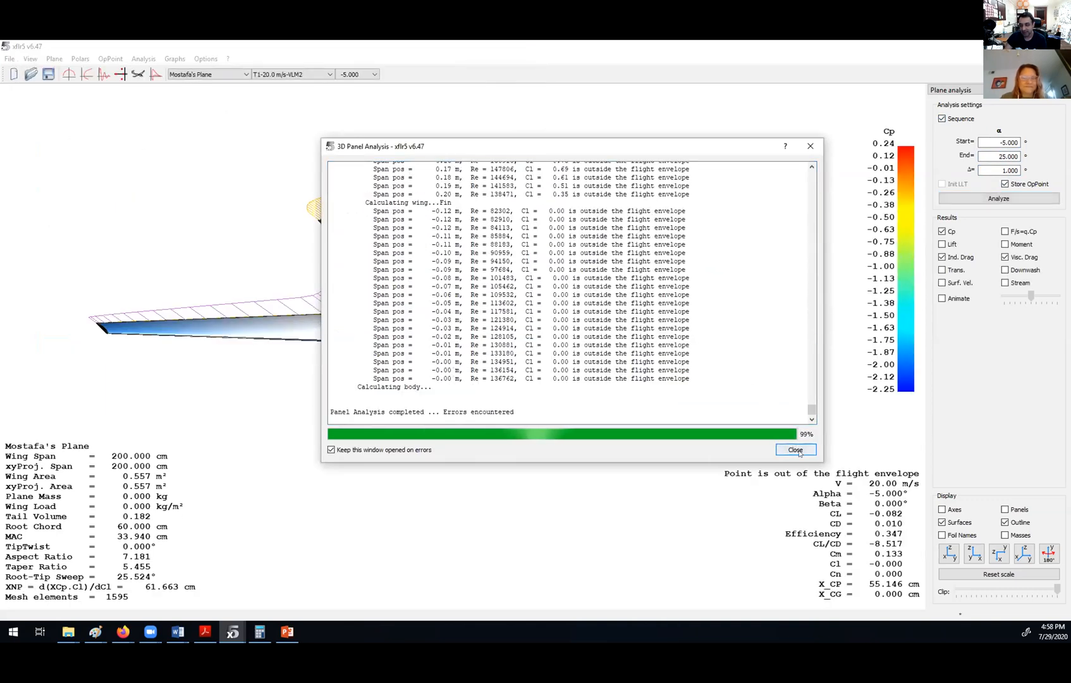
{"action": "left_click", "coordinate": [795, 450]}
Display the pressure coefficient (Cp) colouring over the whole plane
{"action": "left_click_drag", "start_coordinate": [653, 346], "coordinate": [595, 354]}
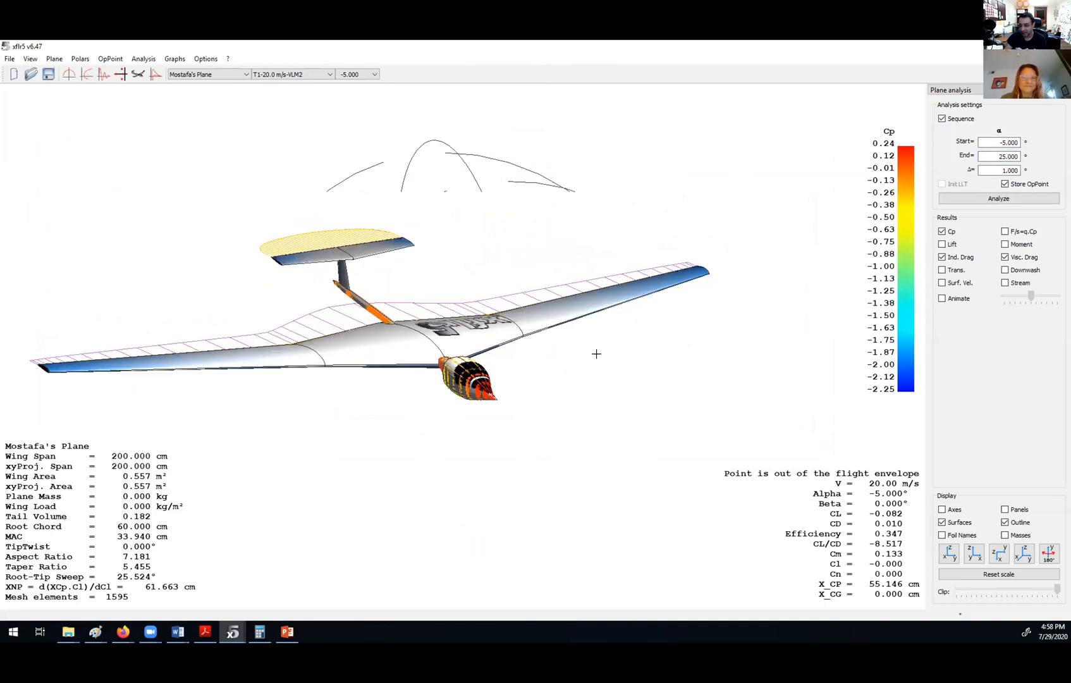
{"action": "left_click", "coordinate": [943, 231]}
{"action": "left_click", "coordinate": [942, 231]}
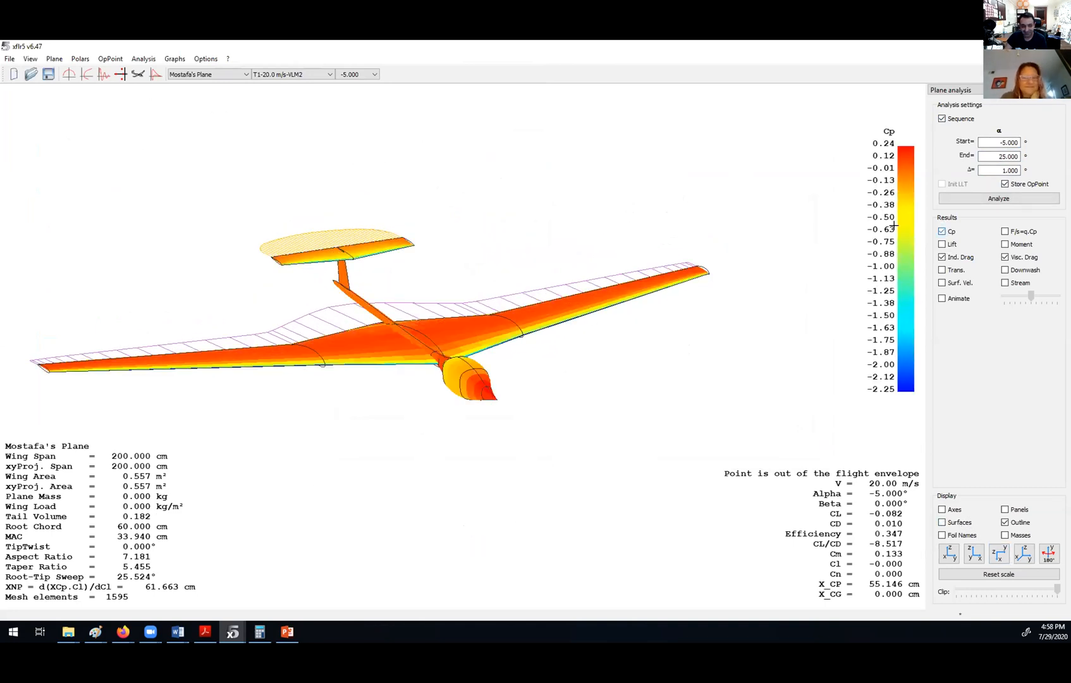
{"action": "left_click_drag", "start_coordinate": [276, 282], "coordinate": [391, 103]}
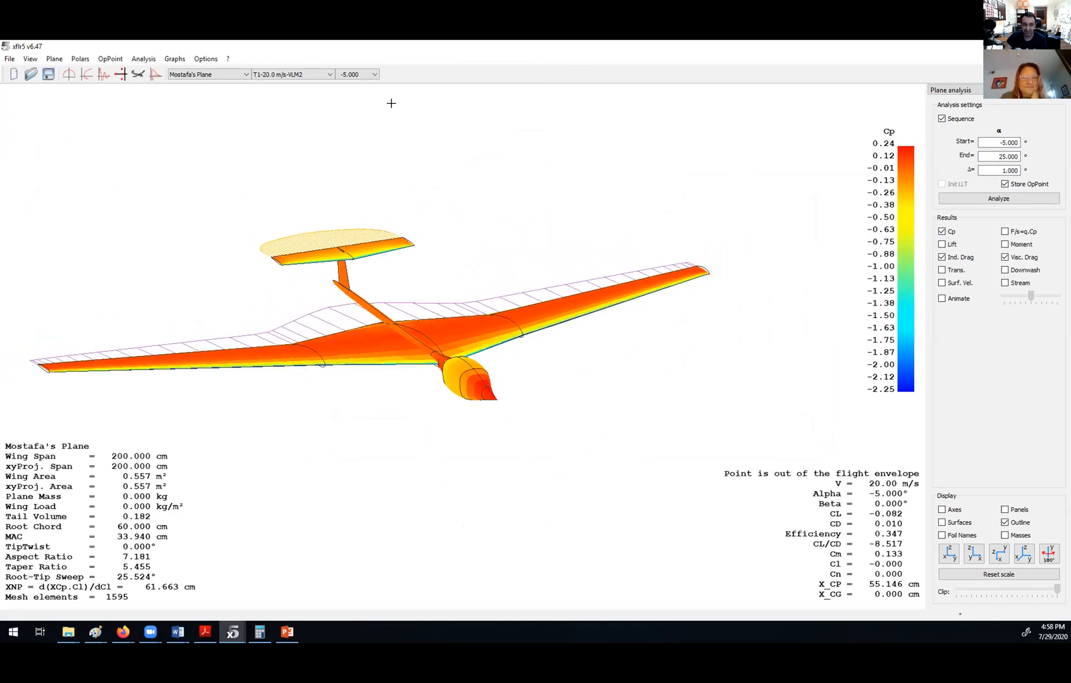
Select the 0° operating point and compare the plane with Cp colouring off and on
{"action": "left_click", "coordinate": [360, 74]}
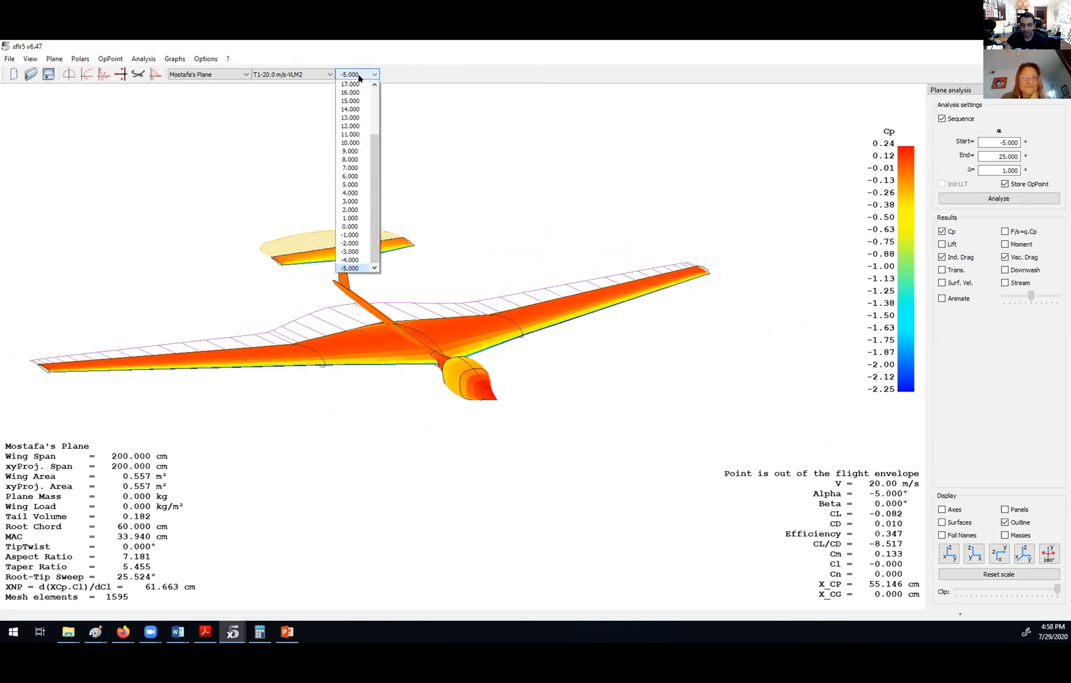
{"action": "left_click", "coordinate": [360, 227]}
{"action": "left_click_drag", "start_coordinate": [373, 220], "coordinate": [471, 253]}
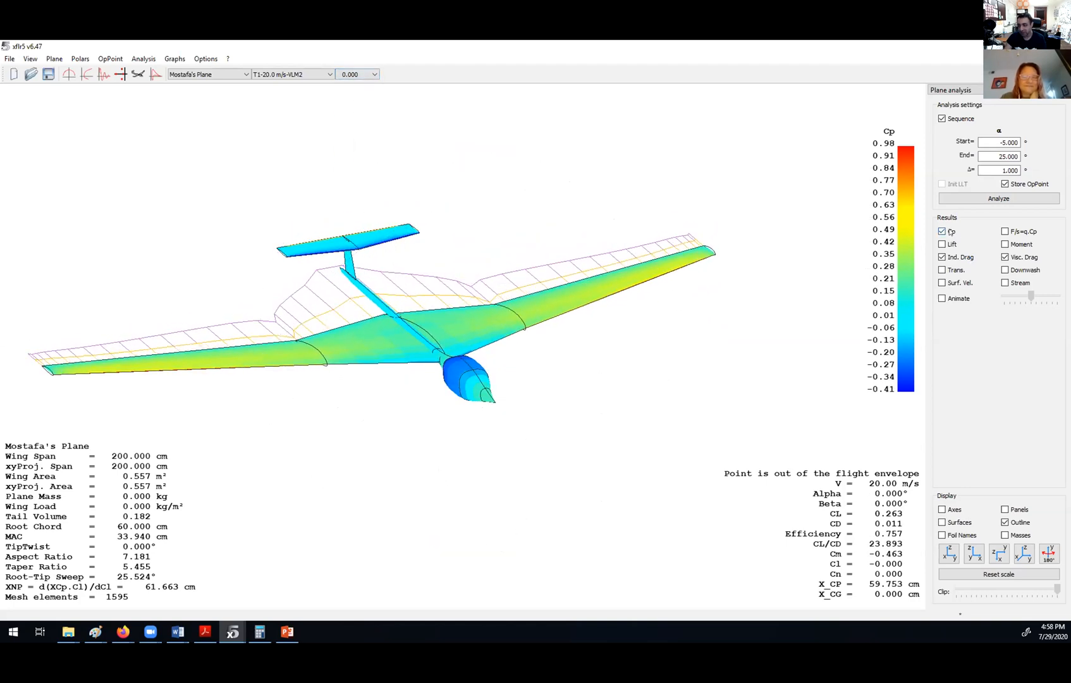
{"action": "left_click", "coordinate": [950, 232]}
{"action": "left_click", "coordinate": [950, 232]}
{"action": "left_click", "coordinate": [949, 232]}
{"action": "left_click", "coordinate": [950, 232]}
Show the lift distribution and hide the induced and viscous drag curves
{"action": "left_click", "coordinate": [950, 244]}
{"action": "left_click_drag", "start_coordinate": [425, 361], "coordinate": [142, 367]}
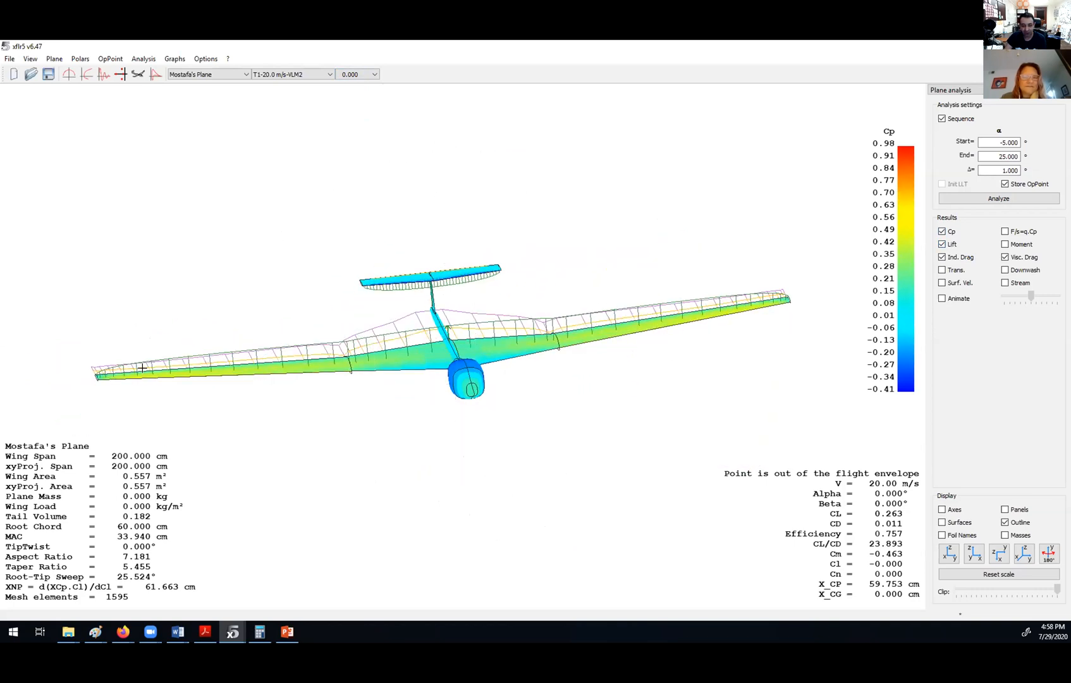
{"action": "scroll", "coordinate": [661, 326], "scroll_direction": "up", "scroll_amount": 2}
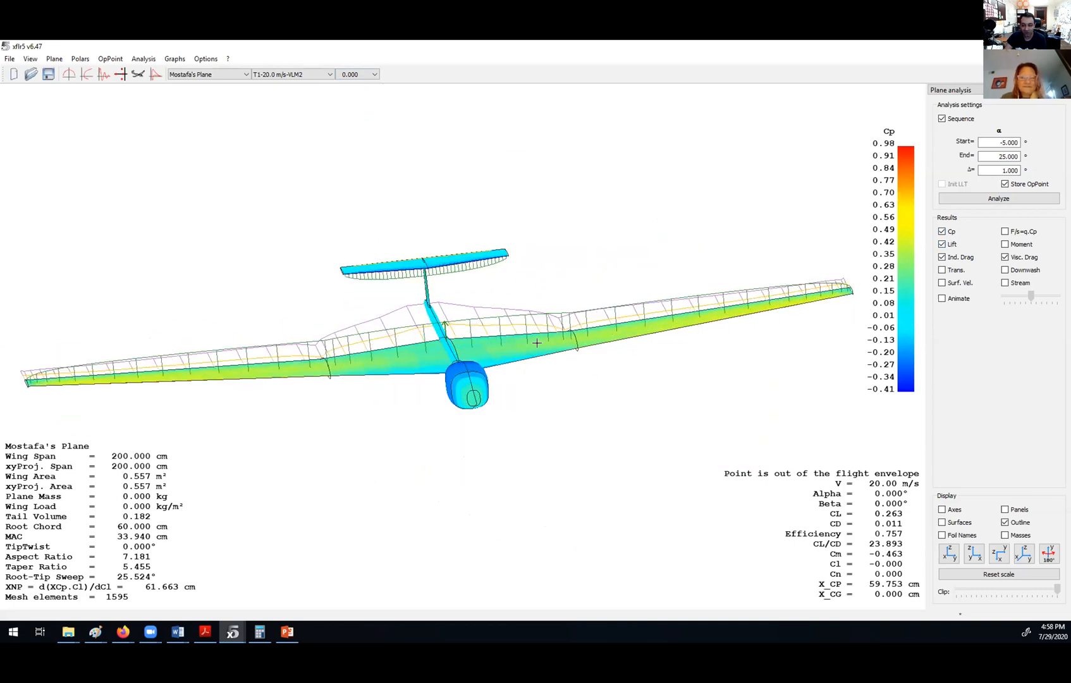
{"action": "left_click", "coordinate": [942, 257]}
{"action": "left_click", "coordinate": [1005, 257]}
Examine the Cp colours and lift distribution on the wing and T-tail up close from several angles
{"action": "left_click_drag", "start_coordinate": [533, 301], "coordinate": [444, 342]}
{"action": "scroll", "coordinate": [246, 273], "scroll_direction": "up", "scroll_amount": 13}
{"action": "middle_click_drag", "start_coordinate": [444, 342], "coordinate": [455, 383]}
{"action": "left_click_drag", "start_coordinate": [569, 337], "coordinate": [393, 242]}
{"action": "scroll", "coordinate": [415, 294], "scroll_direction": "down", "scroll_amount": 4}
{"action": "scroll", "coordinate": [416, 292], "scroll_direction": "down", "scroll_amount": 2}
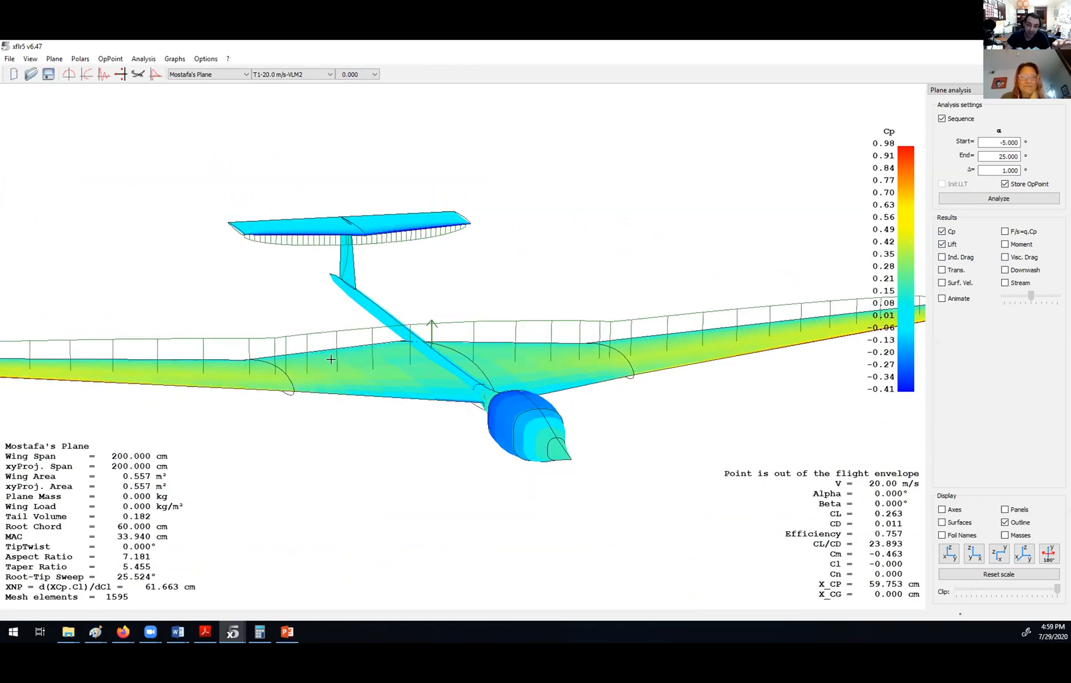
{"action": "left_click_drag", "start_coordinate": [429, 283], "coordinate": [490, 288]}
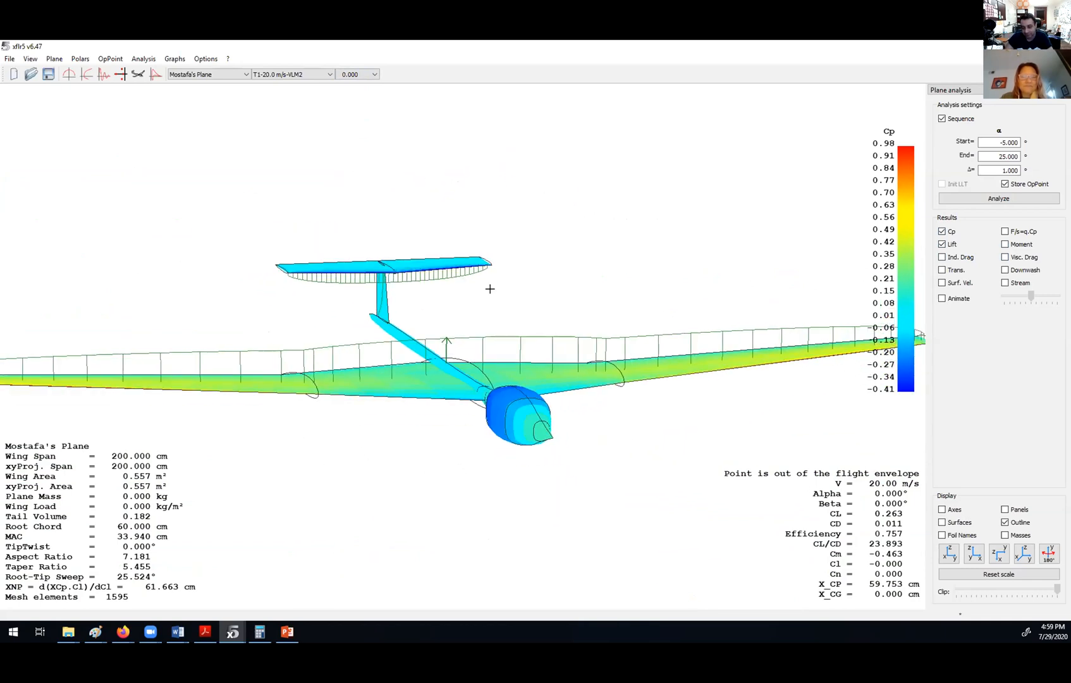
{"action": "scroll", "coordinate": [489, 288], "scroll_direction": "down", "scroll_amount": 4}
View the lift distribution from the front, then switch the plane to the top (Z) view
{"action": "left_click", "coordinate": [951, 548]}
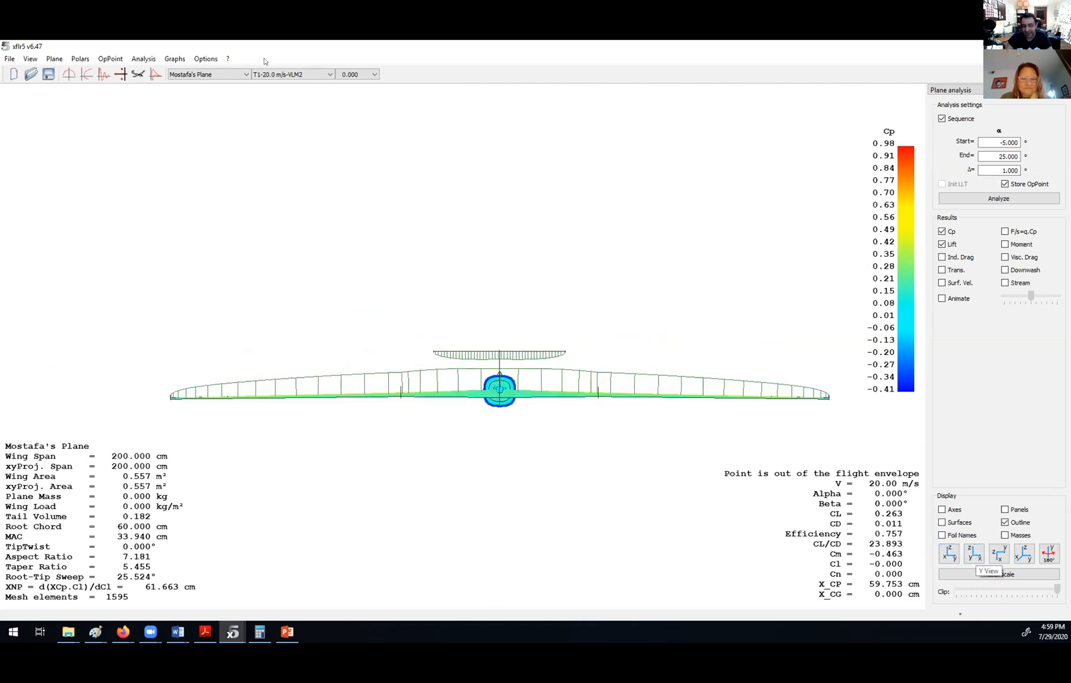
{"action": "left_click_drag", "start_coordinate": [580, 399], "coordinate": [287, 370]}
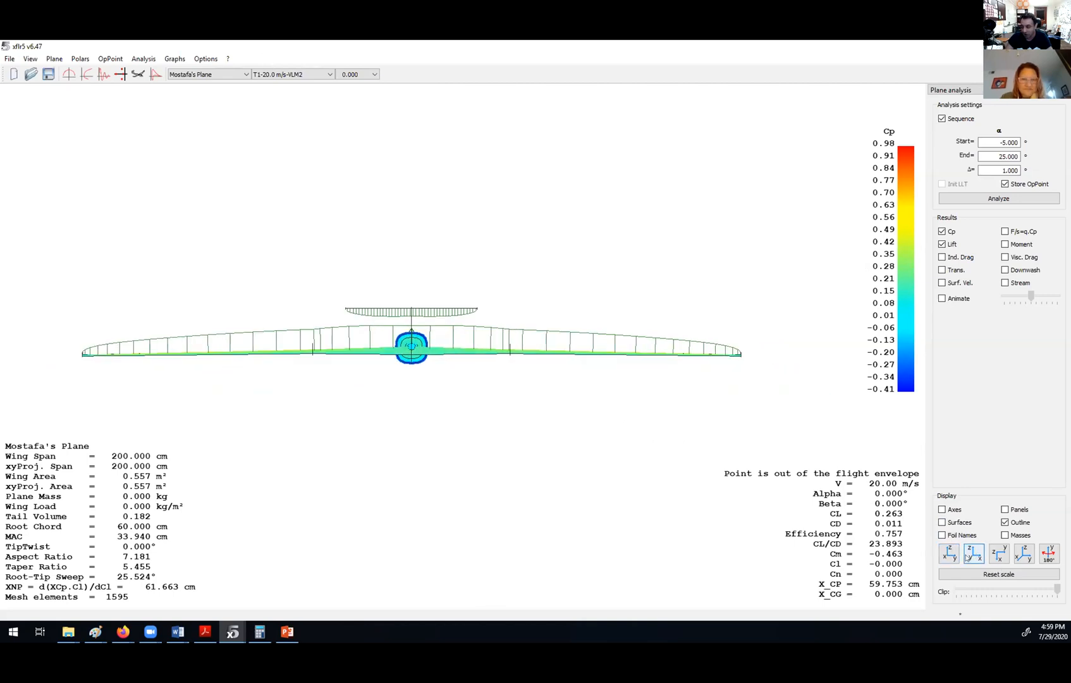
{"action": "left_click", "coordinate": [999, 554]}
{"action": "left_click", "coordinate": [999, 554]}
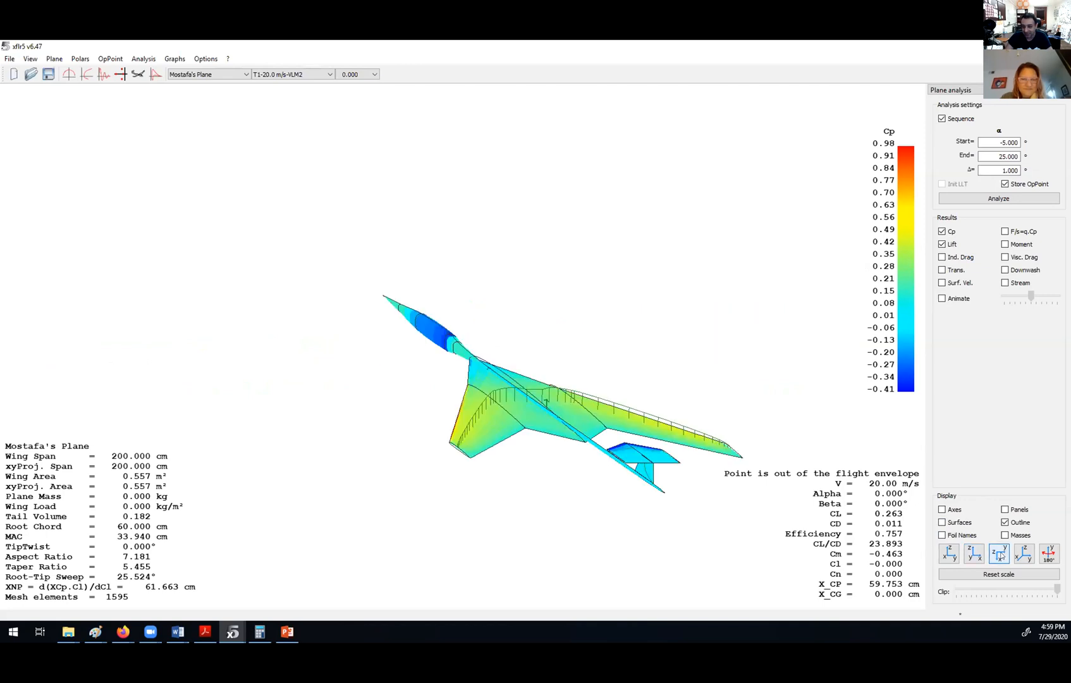
Examine the Cp colours and lift distribution at 0° from the top, the side and several three-dimensional angles
{"action": "left_click_drag", "start_coordinate": [316, 266], "coordinate": [318, 366]}
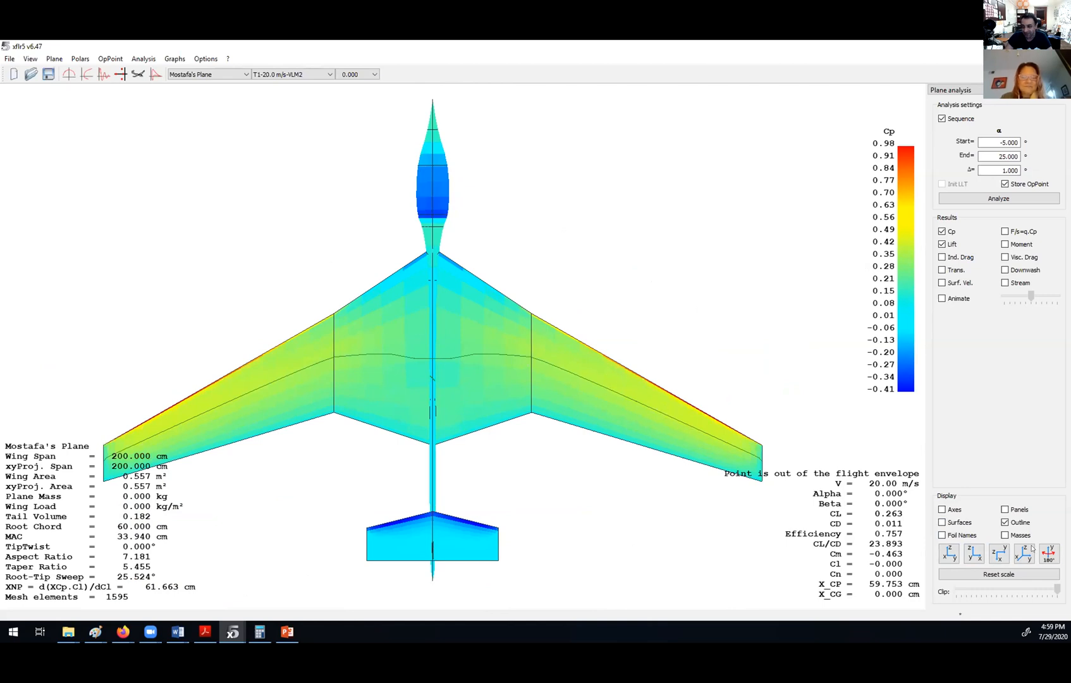
{"action": "left_click", "coordinate": [975, 554]}
{"action": "middle_click_drag", "start_coordinate": [284, 183], "coordinate": [420, 211]}
{"action": "left_click_drag", "start_coordinate": [420, 210], "coordinate": [552, 406]}
{"action": "scroll", "coordinate": [552, 407], "scroll_direction": "up", "scroll_amount": 4}
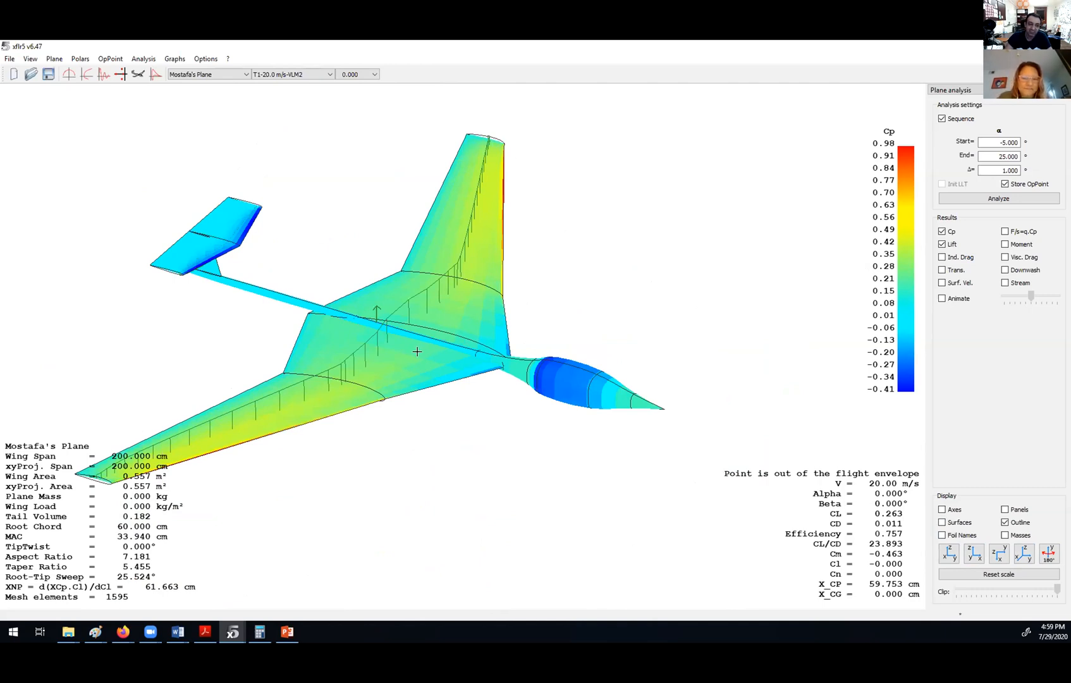
{"action": "middle_click_drag", "start_coordinate": [497, 333], "coordinate": [498, 329]}
{"action": "left_click_drag", "start_coordinate": [904, 147], "coordinate": [398, 340]}
{"action": "scroll", "coordinate": [496, 251], "scroll_direction": "up", "scroll_amount": 5}
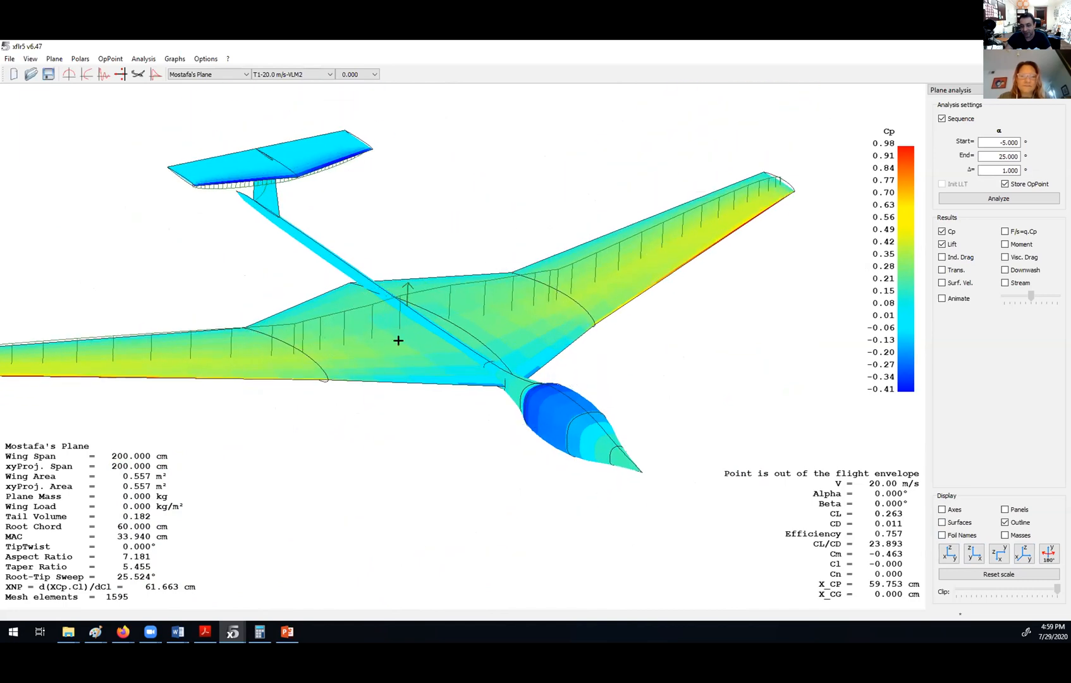
{"action": "left_click_drag", "start_coordinate": [385, 184], "coordinate": [543, 266]}
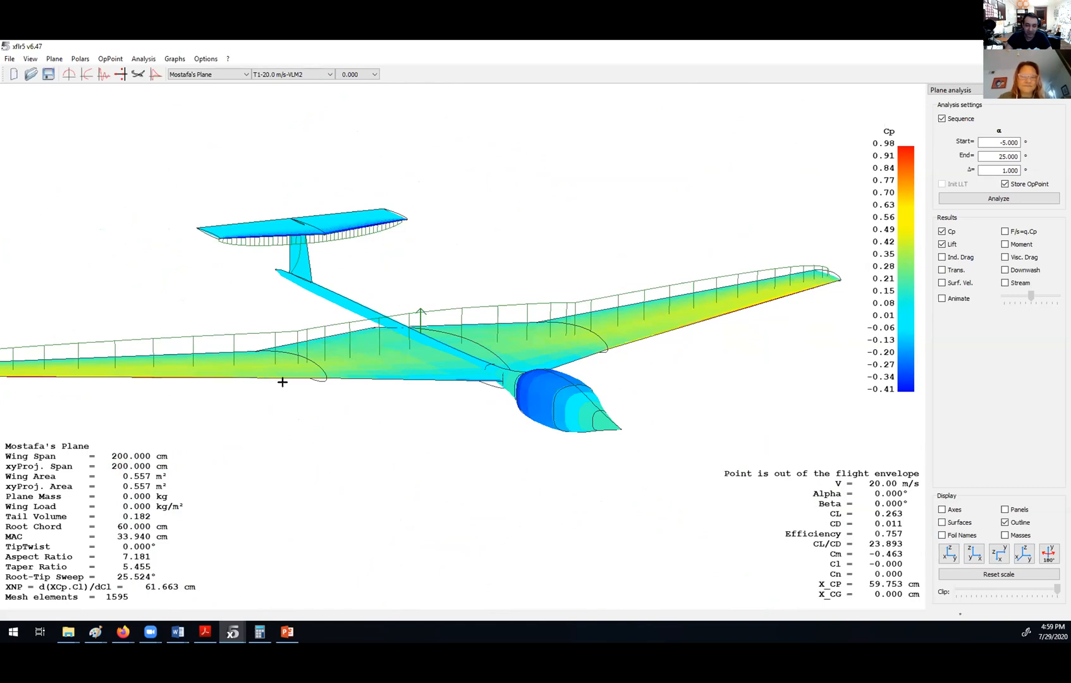
{"action": "scroll", "coordinate": [301, 345], "scroll_direction": "down", "scroll_amount": 2}
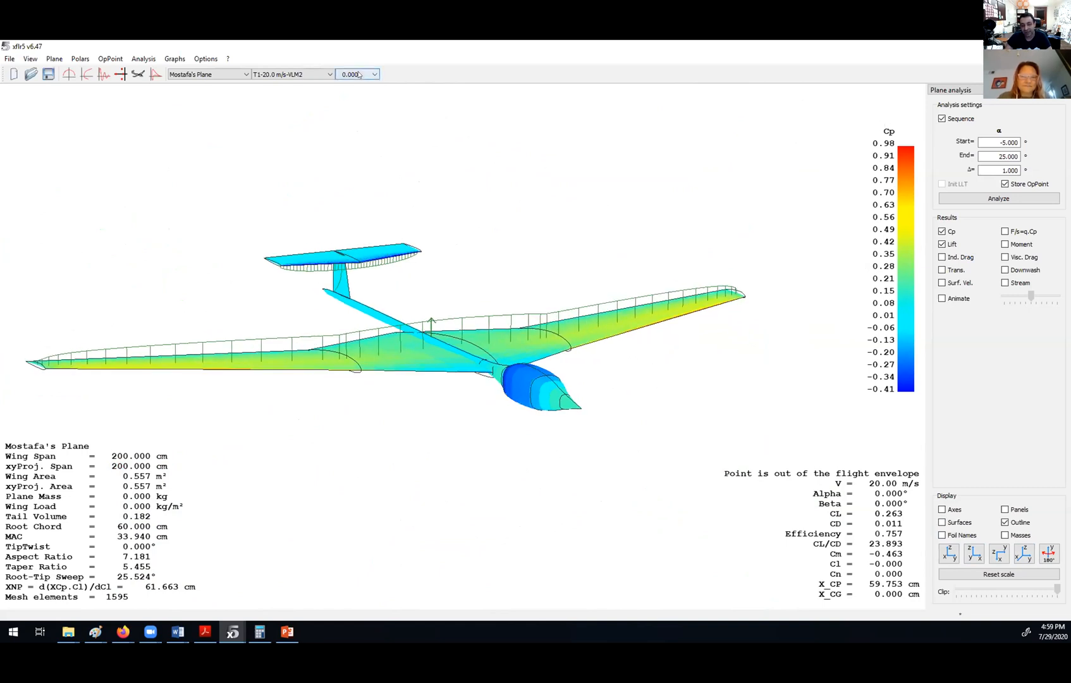
Compare the Cp colours and lift distribution at the 6° and 15° operating points from several angles
{"action": "left_click", "coordinate": [359, 74]}
{"action": "left_click", "coordinate": [350, 176]}
{"action": "left_click_drag", "start_coordinate": [397, 251], "coordinate": [438, 344]}
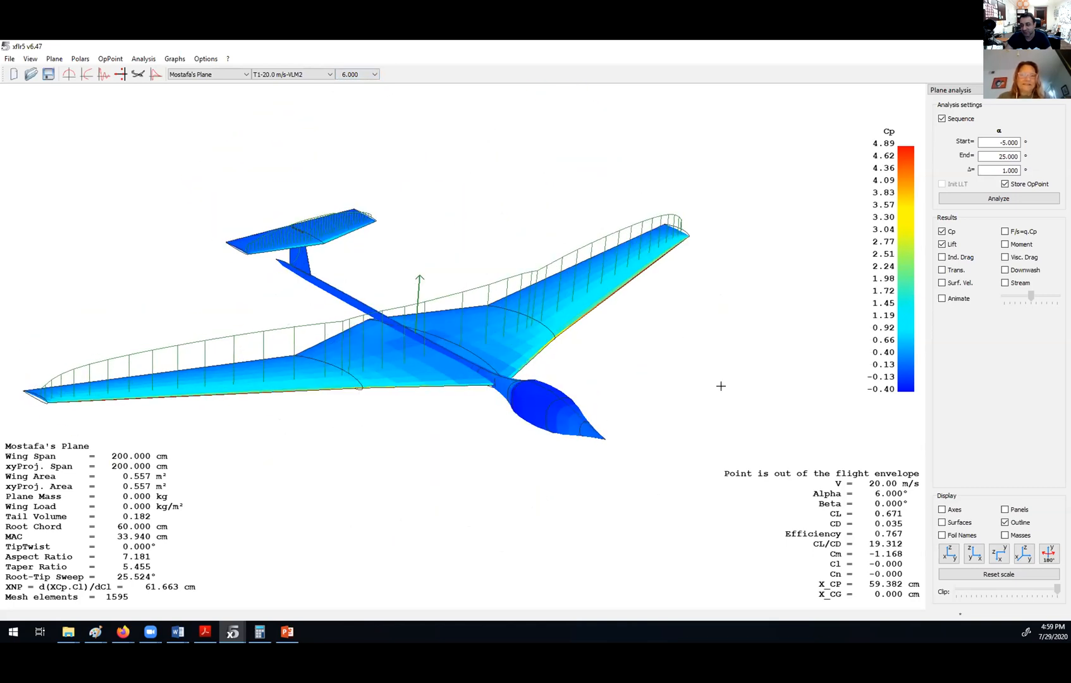
{"action": "left_click_drag", "start_coordinate": [421, 346], "coordinate": [395, 82]}
{"action": "left_click", "coordinate": [366, 74]}
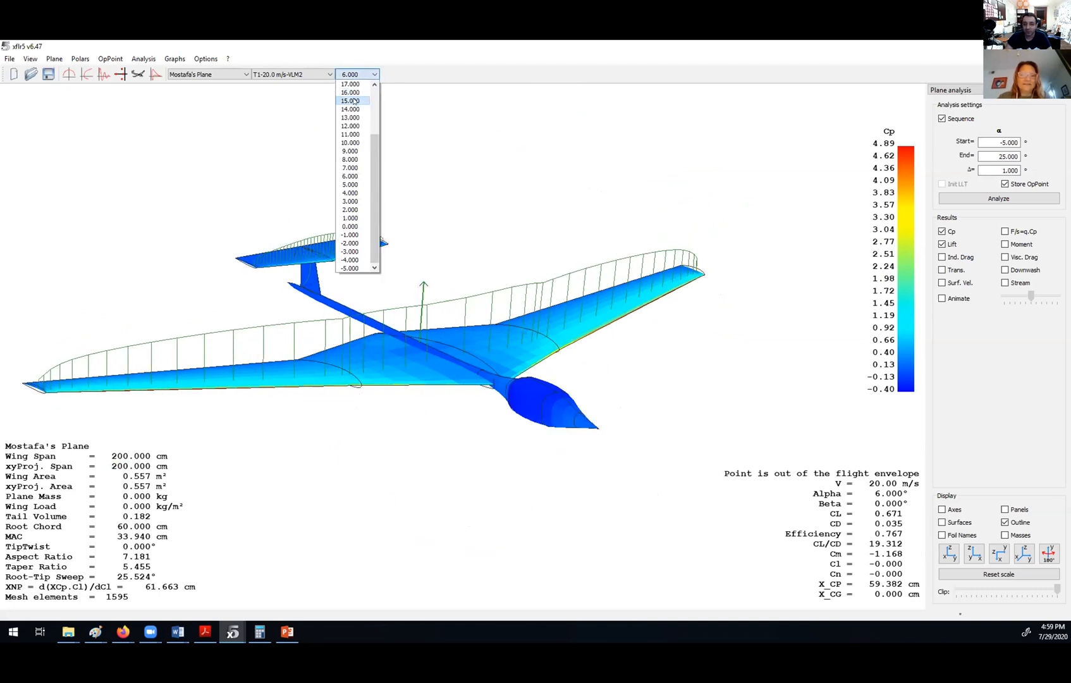
{"action": "left_click", "coordinate": [350, 95]}
{"action": "left_click_drag", "start_coordinate": [462, 323], "coordinate": [436, 161]}
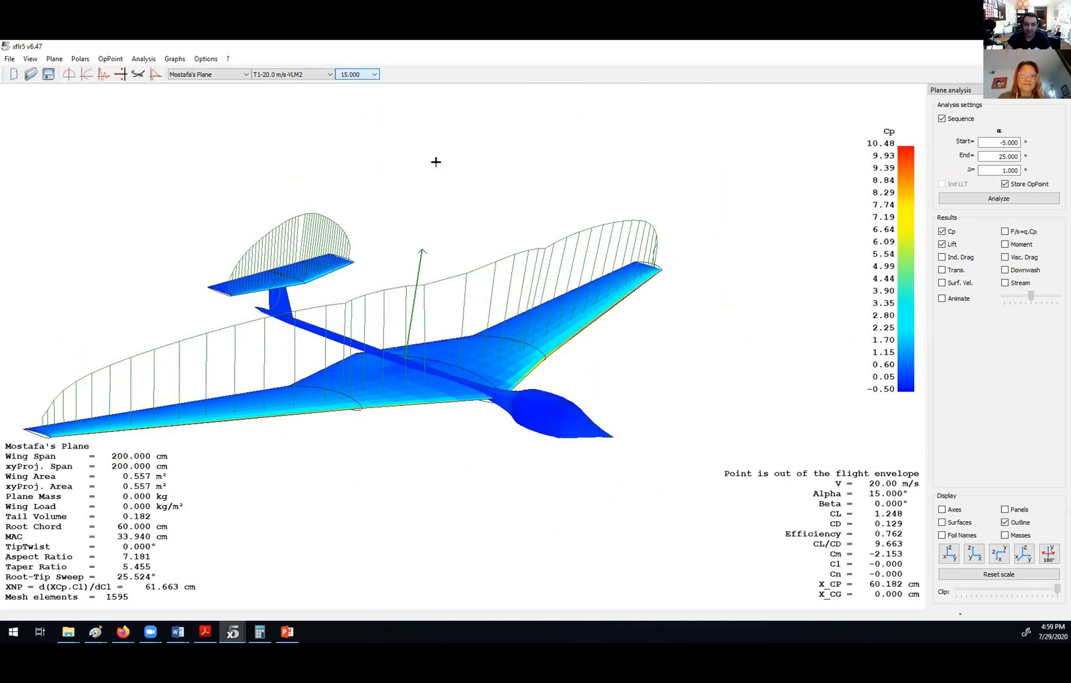
Compare the wing and T-tail lift distribution at the -3° and -5° operating points from several angles
{"action": "left_click", "coordinate": [367, 74]}
{"action": "left_click", "coordinate": [351, 101]}
{"action": "left_click_drag", "start_coordinate": [347, 248], "coordinate": [374, 99]}
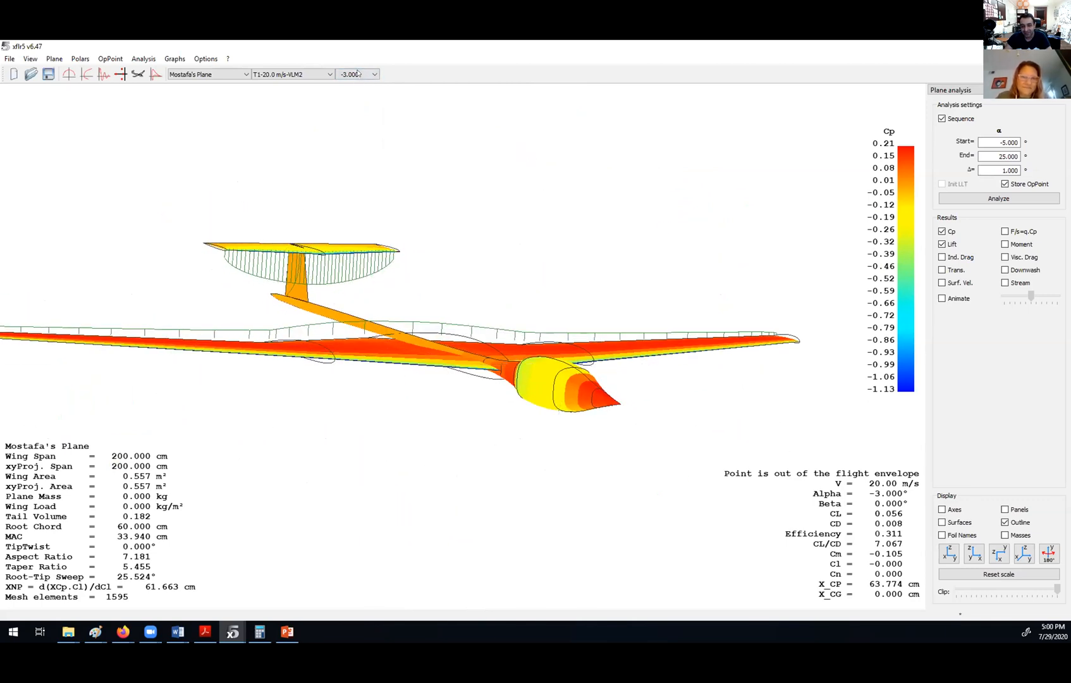
{"action": "left_click", "coordinate": [357, 74]}
{"action": "left_click", "coordinate": [351, 268]}
{"action": "left_click_drag", "start_coordinate": [468, 253], "coordinate": [158, 260]}
{"action": "left_click_drag", "start_coordinate": [286, 264], "coordinate": [335, 95]}
Select the 6° operating point again and inspect the lift distribution from the front and rear of the plane
{"action": "left_click", "coordinate": [360, 74]}
{"action": "scroll", "coordinate": [347, 166], "scroll_direction": "up", "scroll_amount": 2}
{"action": "left_click", "coordinate": [349, 176]}
{"action": "mouse_move", "coordinate": [414, 336]}
{"action": "left_mouse_down"}
{"action": "mouse_move", "coordinate": [419, 345]}
{"action": "mouse_move", "coordinate": [442, 332]}
{"action": "mouse_move", "coordinate": [430, 338]}
{"action": "left_mouse_up"}
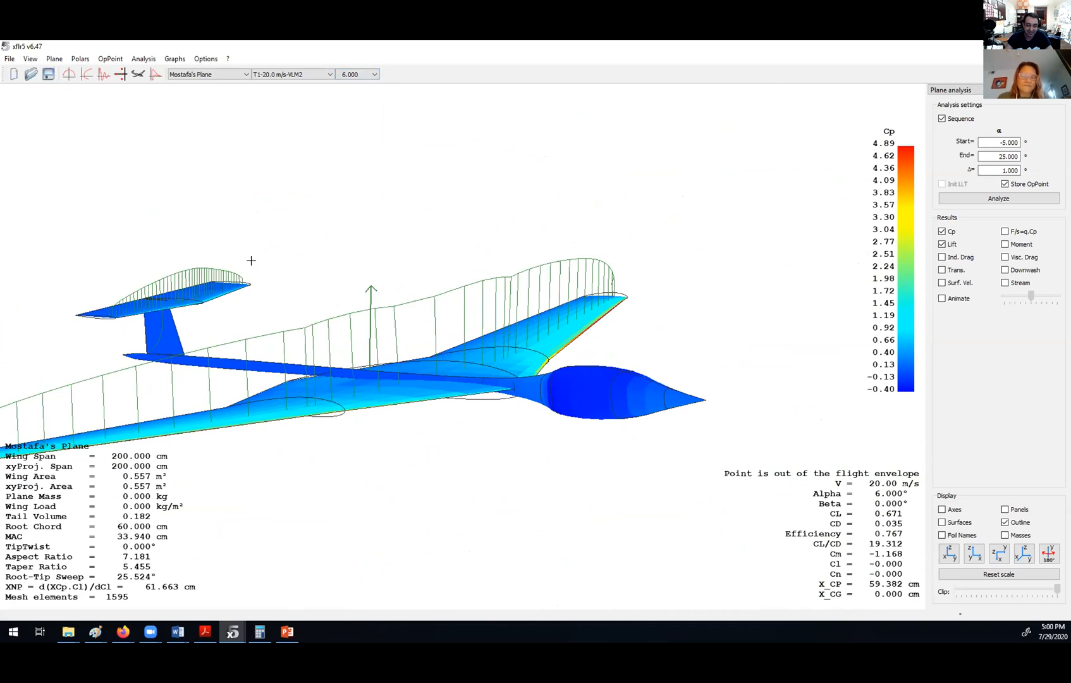
{"action": "left_click_drag", "start_coordinate": [286, 382], "coordinate": [478, 265]}
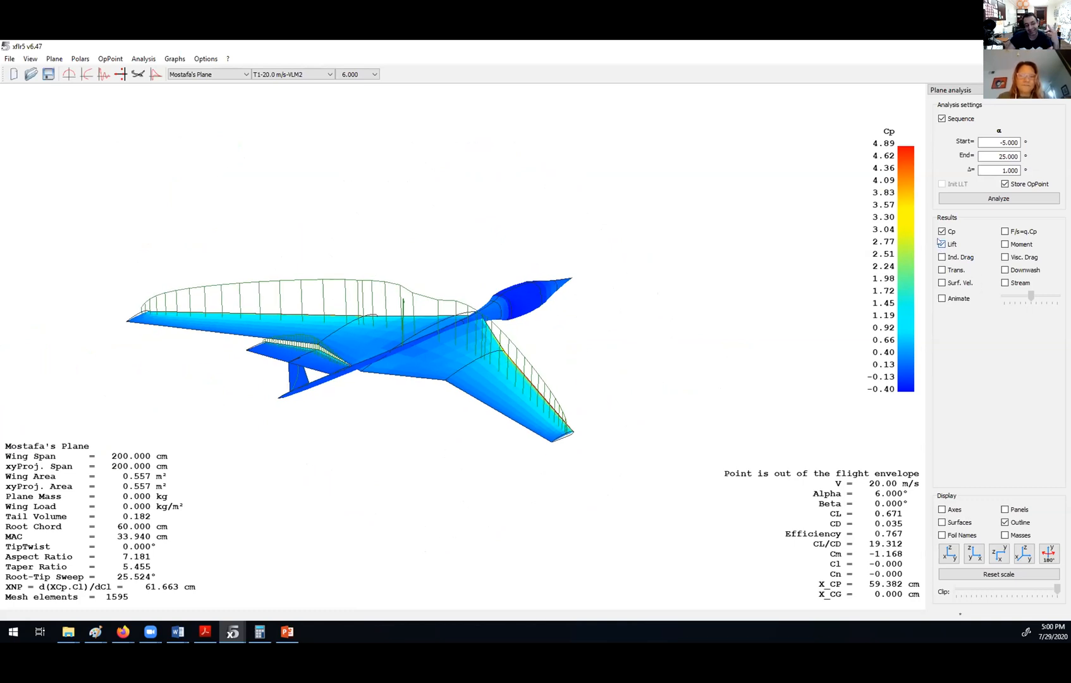
Show the viscous and induced drag curves at 6° and examine them behind the wing and tail
{"action": "left_click", "coordinate": [1005, 257]}
{"action": "left_click_drag", "start_coordinate": [260, 325], "coordinate": [392, 342]}
{"action": "left_click", "coordinate": [942, 258]}
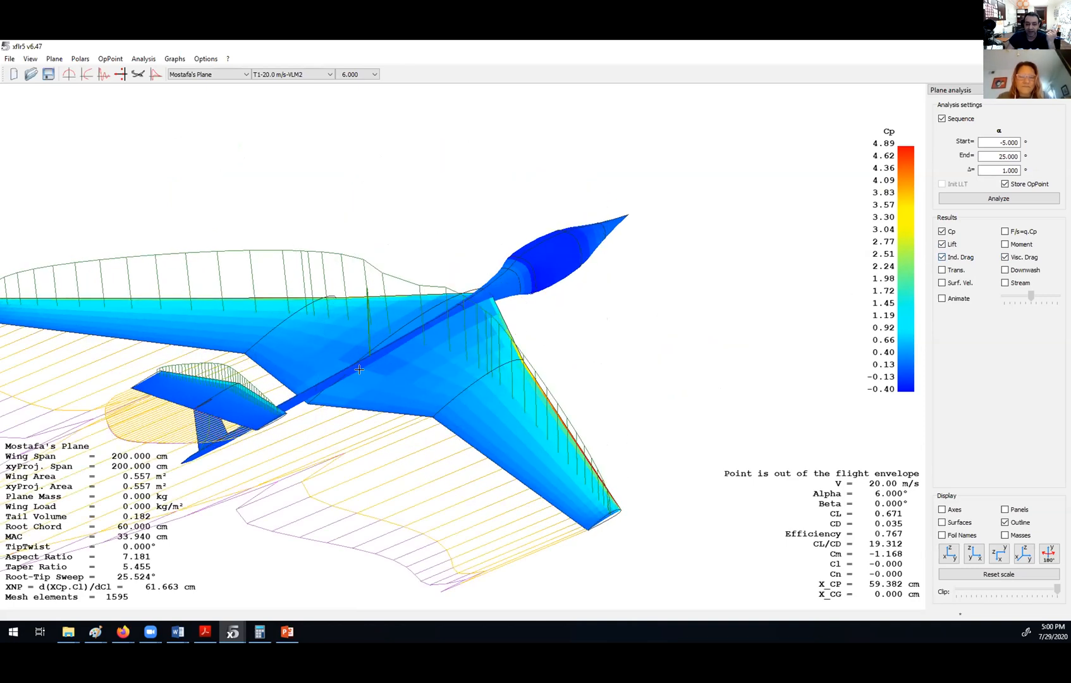
{"action": "scroll", "coordinate": [372, 337], "scroll_direction": "down", "scroll_amount": 5}
{"action": "left_click_drag", "start_coordinate": [372, 337], "coordinate": [284, 360]}
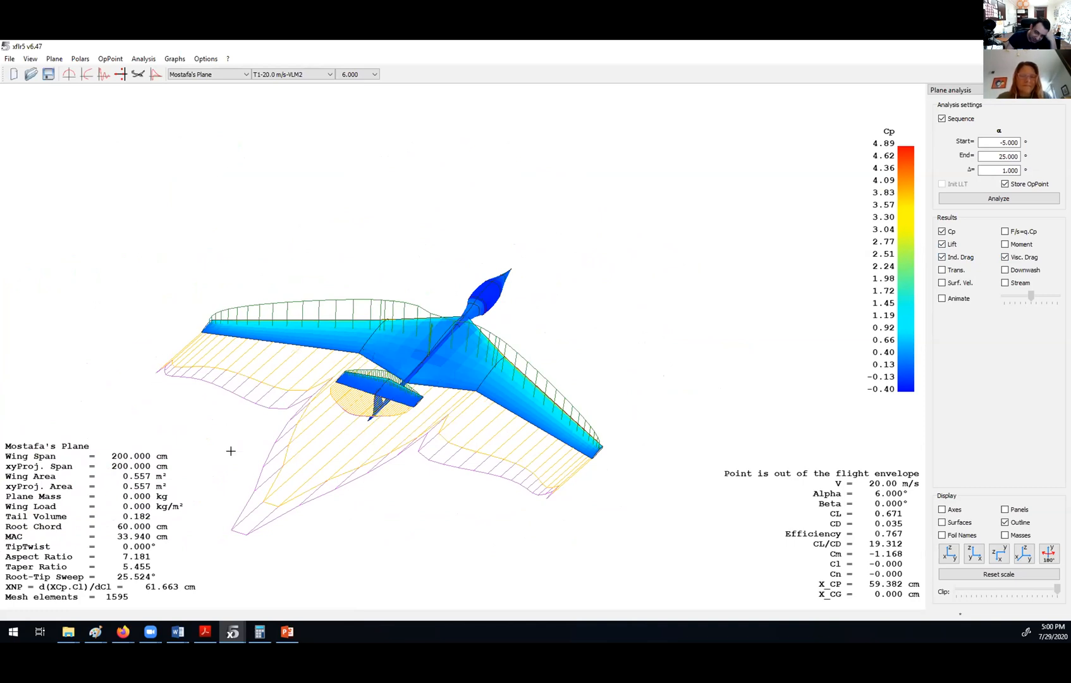
{"action": "left_click_drag", "start_coordinate": [266, 359], "coordinate": [519, 287]}
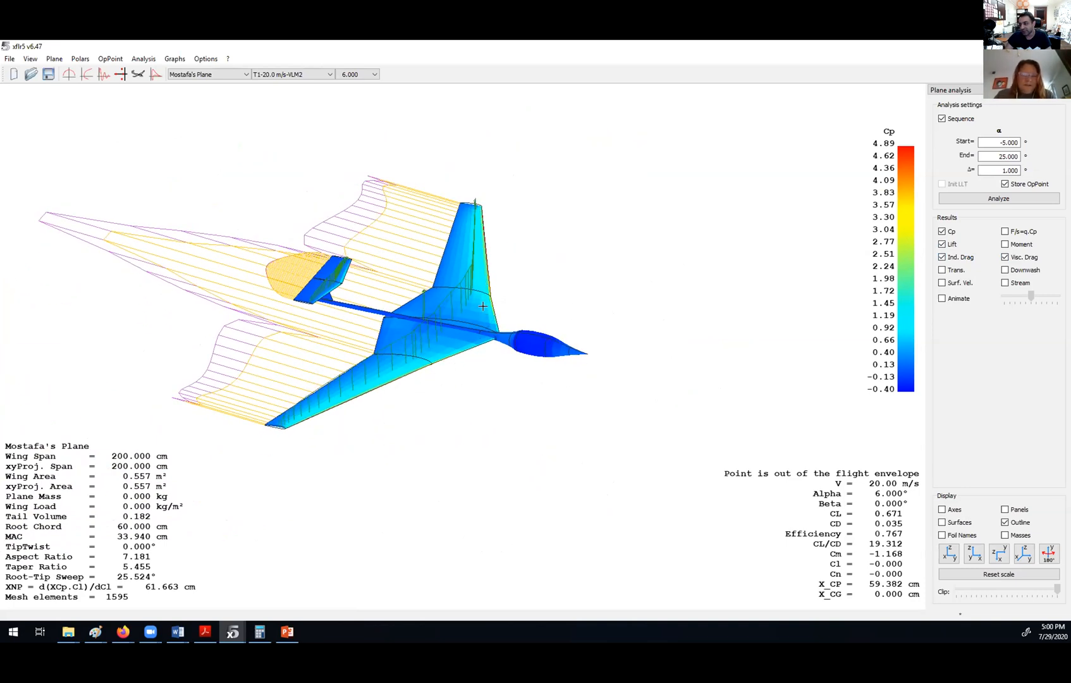
Show the downwash vectors, inspect them around the wing and tail, and hide them again
{"action": "left_click", "coordinate": [1005, 270]}
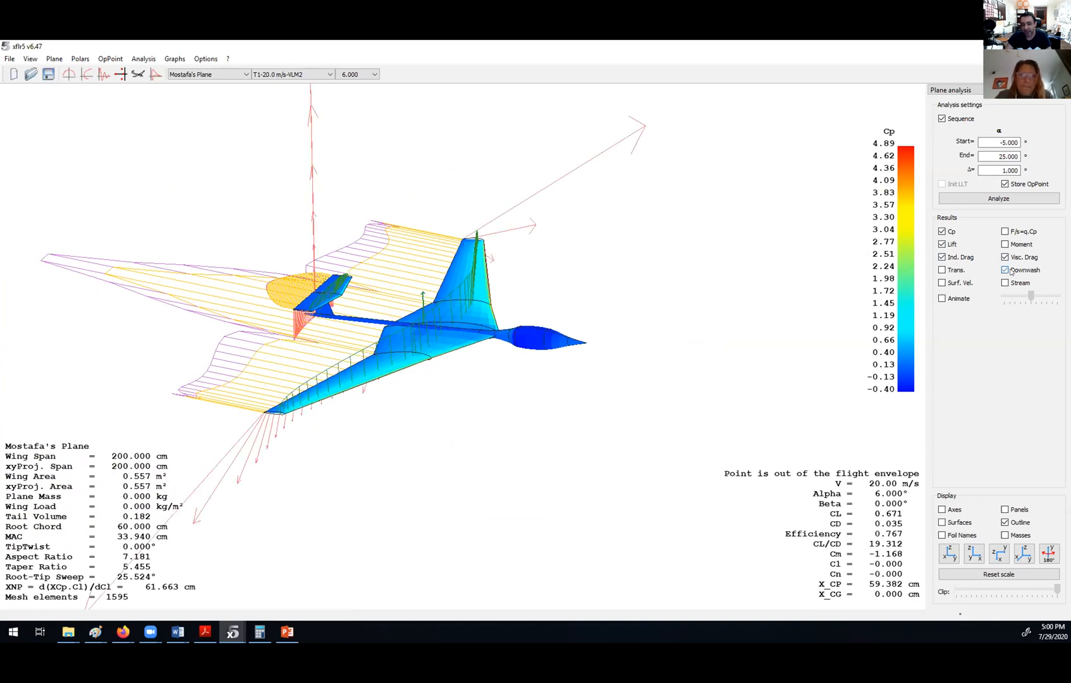
{"action": "left_click_drag", "start_coordinate": [518, 327], "coordinate": [380, 297]}
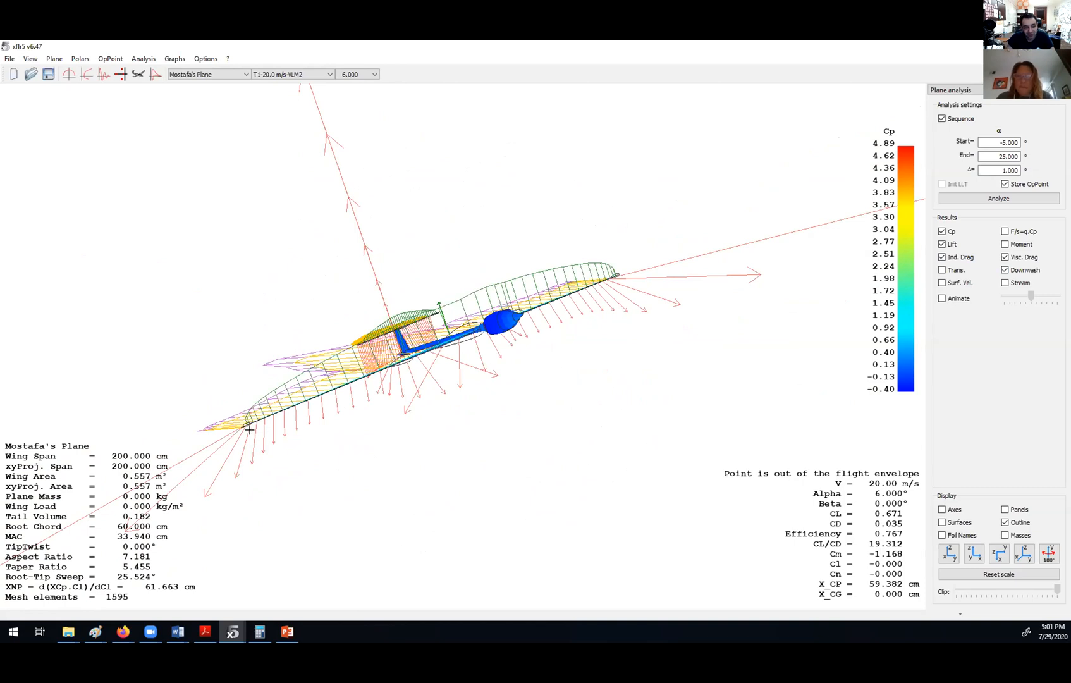
{"action": "scroll", "coordinate": [330, 441], "scroll_direction": "down", "scroll_amount": 5}
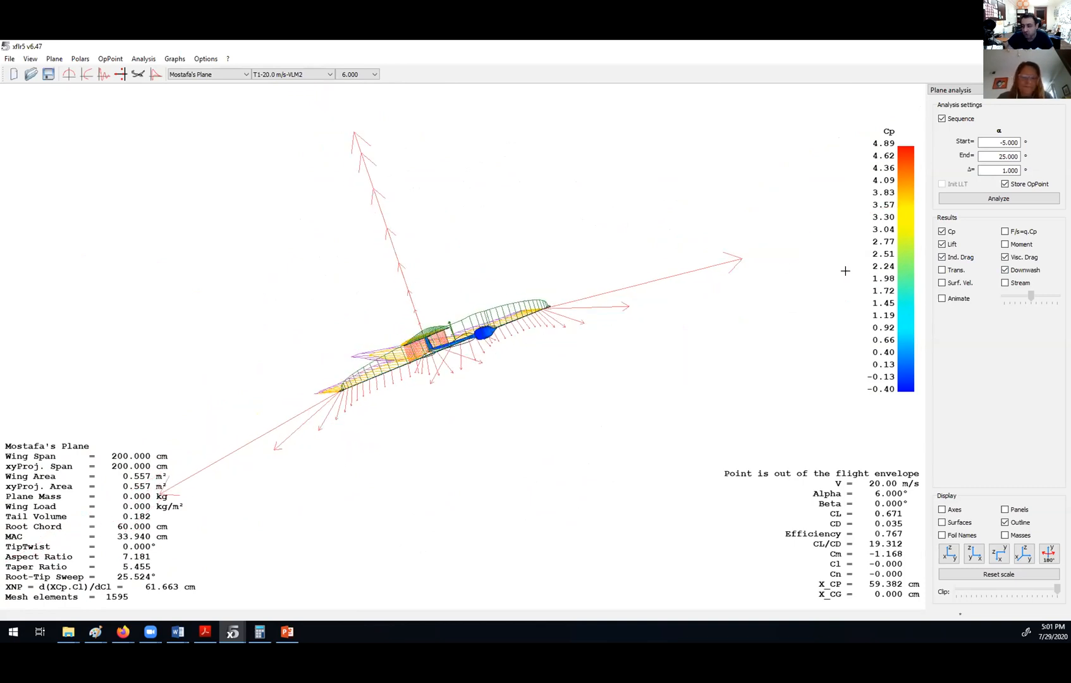
{"action": "left_click", "coordinate": [1018, 270]}
{"action": "mouse_move", "coordinate": [437, 305]}
{"action": "left_mouse_down"}
{"action": "mouse_move", "coordinate": [424, 297]}
{"action": "mouse_move", "coordinate": [439, 305]}
{"action": "left_mouse_up"}
{"action": "scroll", "coordinate": [439, 305], "scroll_direction": "up", "scroll_amount": 4}
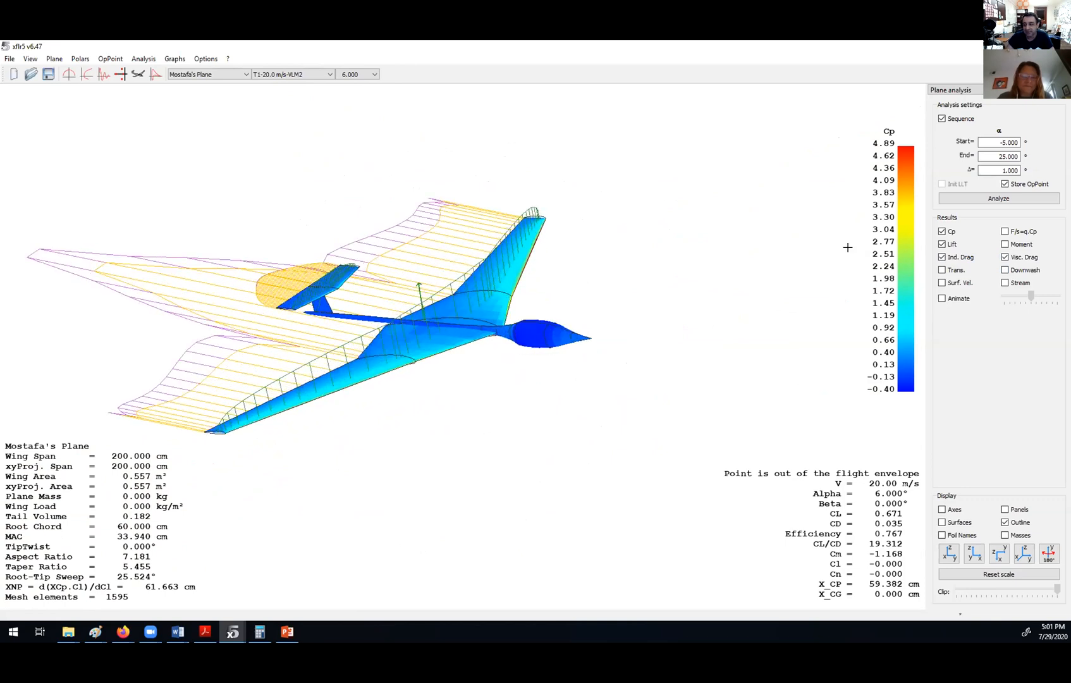
Hide the induced drag, viscous drag and lift curves, keeping only the Cp colouring
{"action": "left_click", "coordinate": [943, 258]}
{"action": "left_click", "coordinate": [1007, 258]}
{"action": "left_click", "coordinate": [942, 245]}
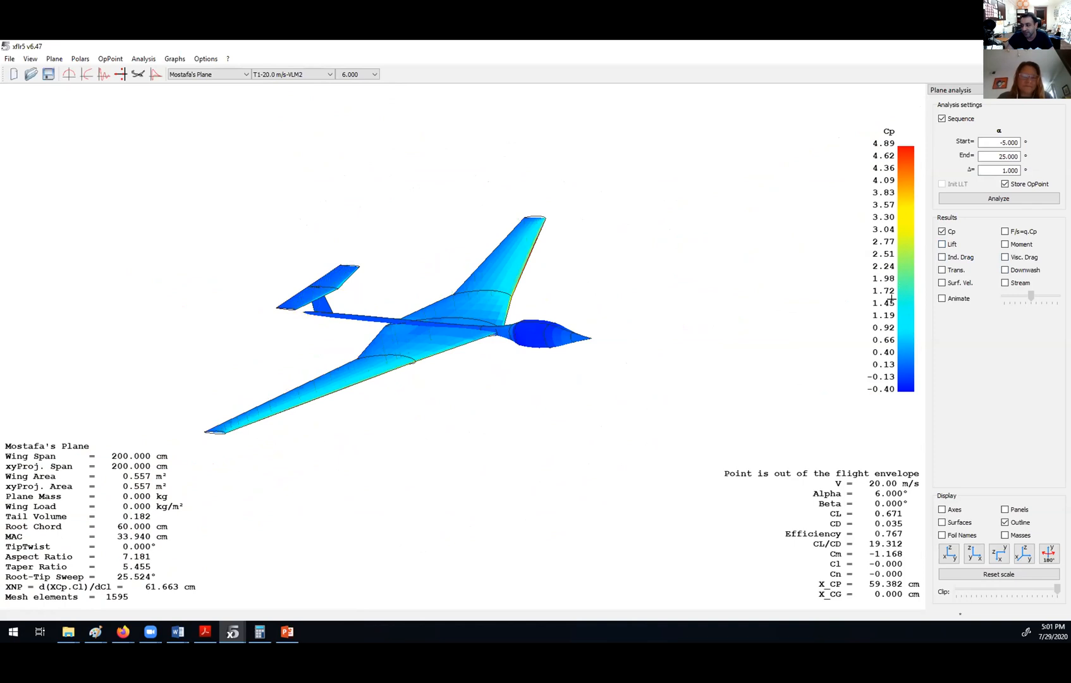
Calculate the streamlines at 6° and examine them behind the wingtips and tail along the X axis and from the side
{"action": "left_click", "coordinate": [1005, 283]}
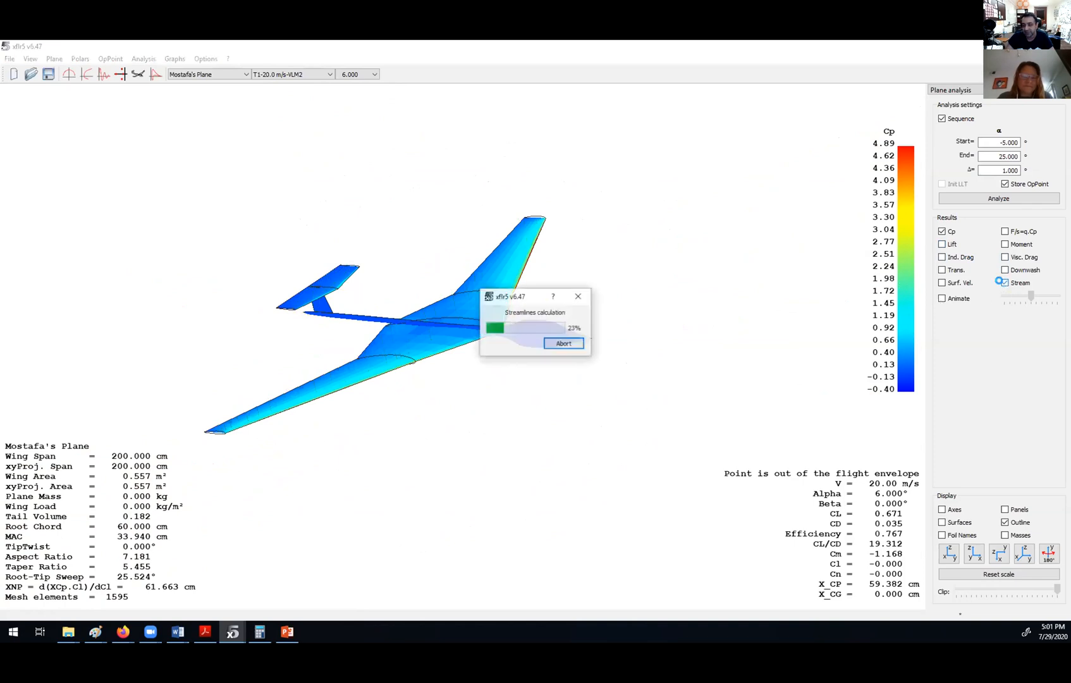
{"action": "left_click_drag", "start_coordinate": [393, 397], "coordinate": [430, 377]}
{"action": "left_click", "coordinate": [949, 553]}
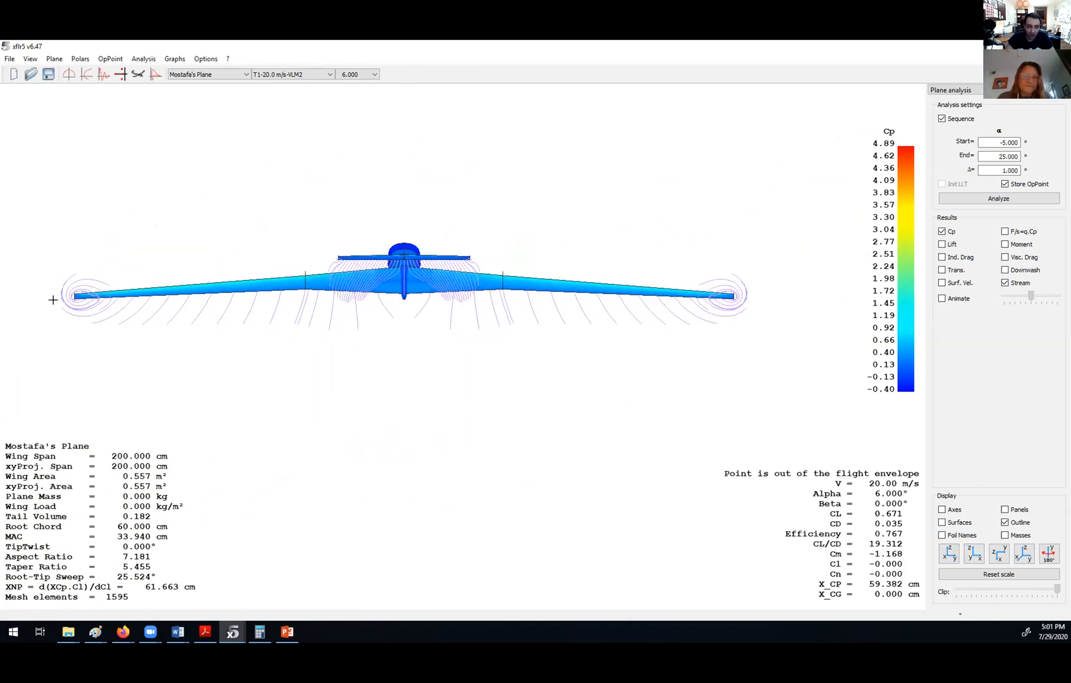
{"action": "mouse_move", "coordinate": [498, 317]}
{"action": "left_mouse_down"}
{"action": "mouse_move", "coordinate": [484, 329]}
{"action": "mouse_move", "coordinate": [506, 291]}
{"action": "mouse_move", "coordinate": [485, 292]}
{"action": "mouse_move", "coordinate": [475, 486]}
{"action": "mouse_move", "coordinate": [446, 554]}
{"action": "mouse_move", "coordinate": [513, 306]}
{"action": "left_mouse_up"}
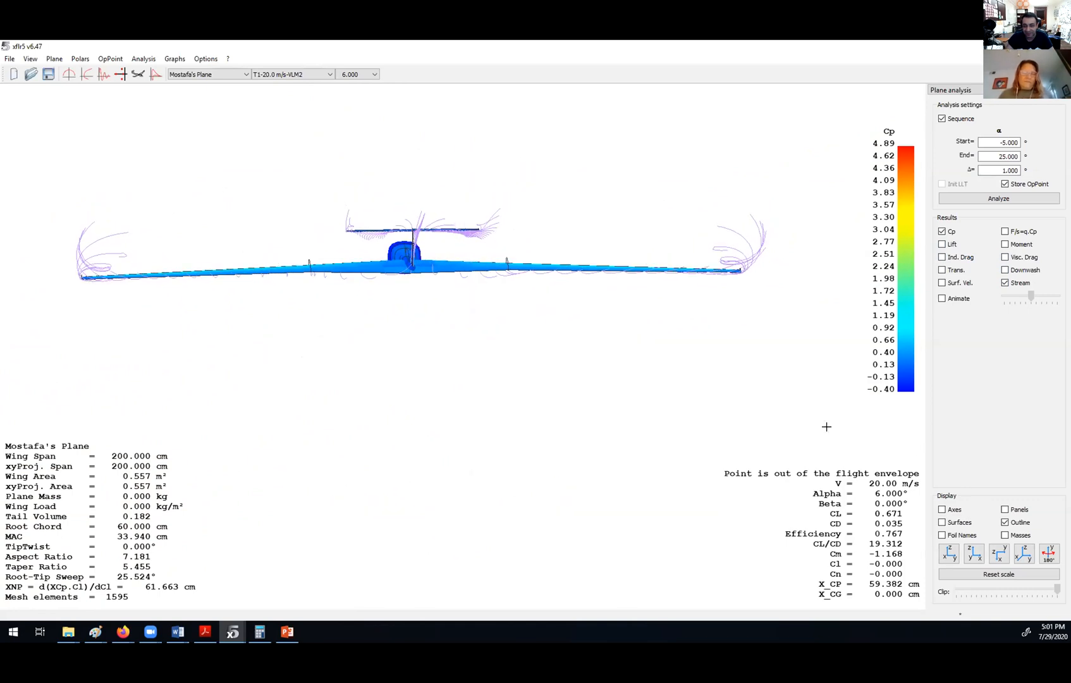
{"action": "left_click", "coordinate": [990, 555]}
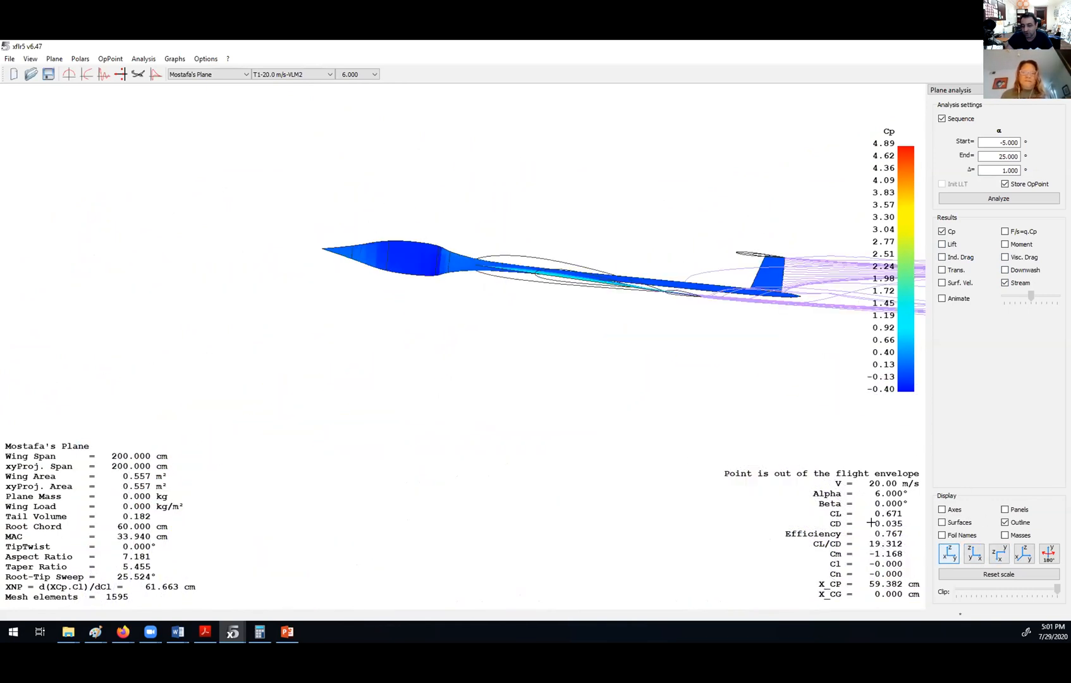
{"action": "left_click_drag", "start_coordinate": [268, 389], "coordinate": [389, 374]}
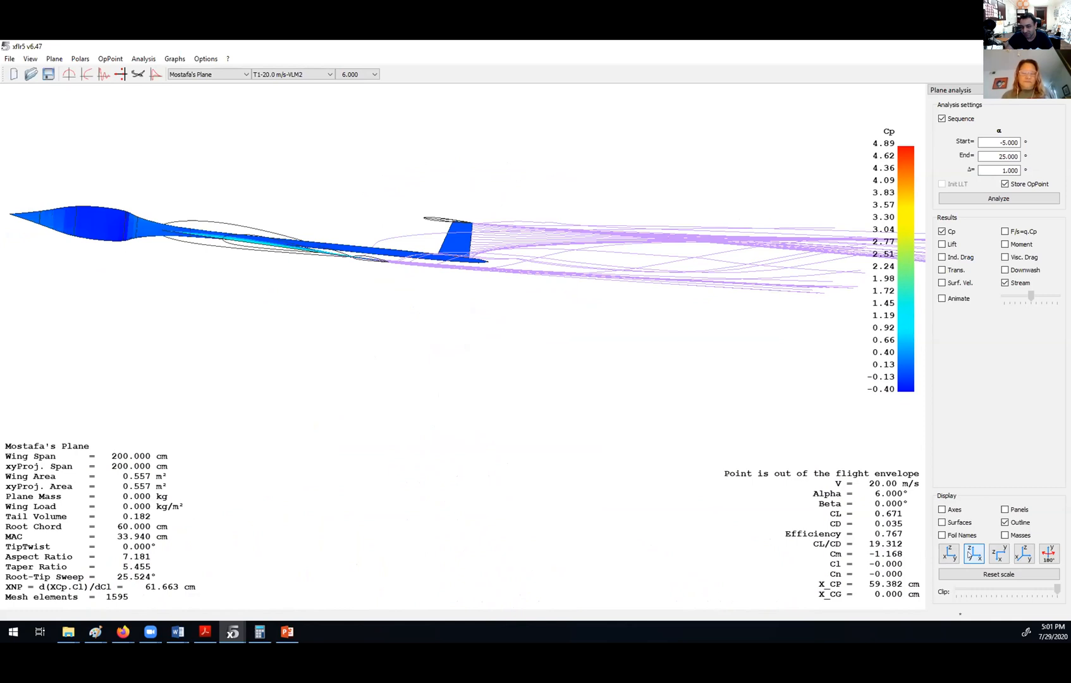
Watch the streamline animation along the X axis, stop it, and examine the streamlines at the 14° operating point
{"action": "left_click", "coordinate": [948, 554]}
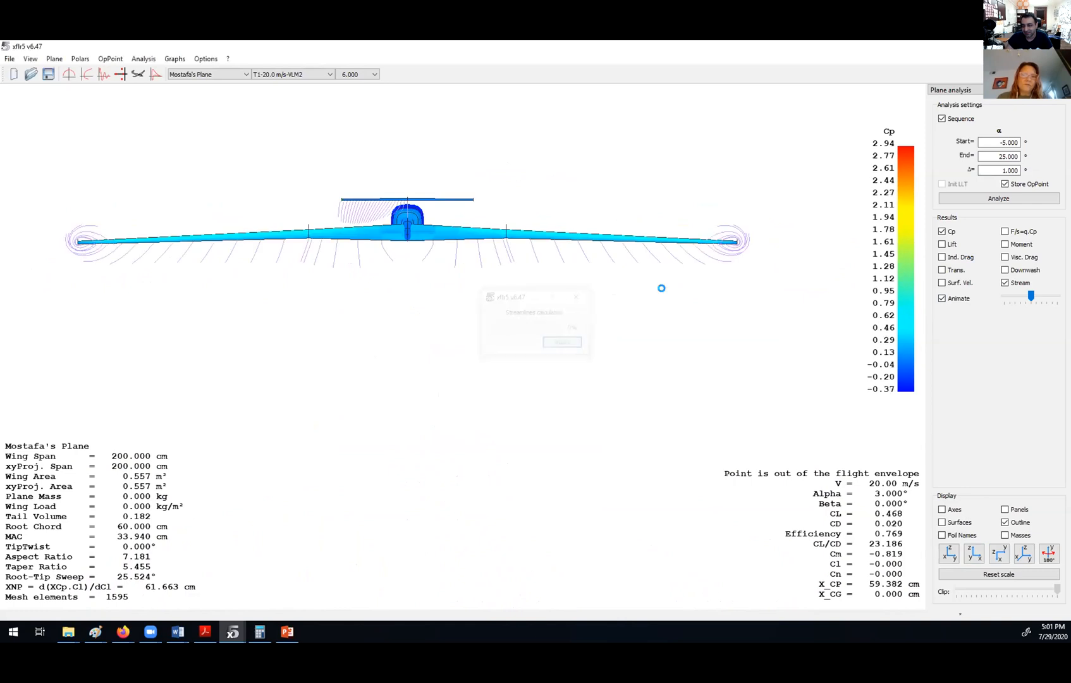
{"action": "left_click", "coordinate": [953, 298]}
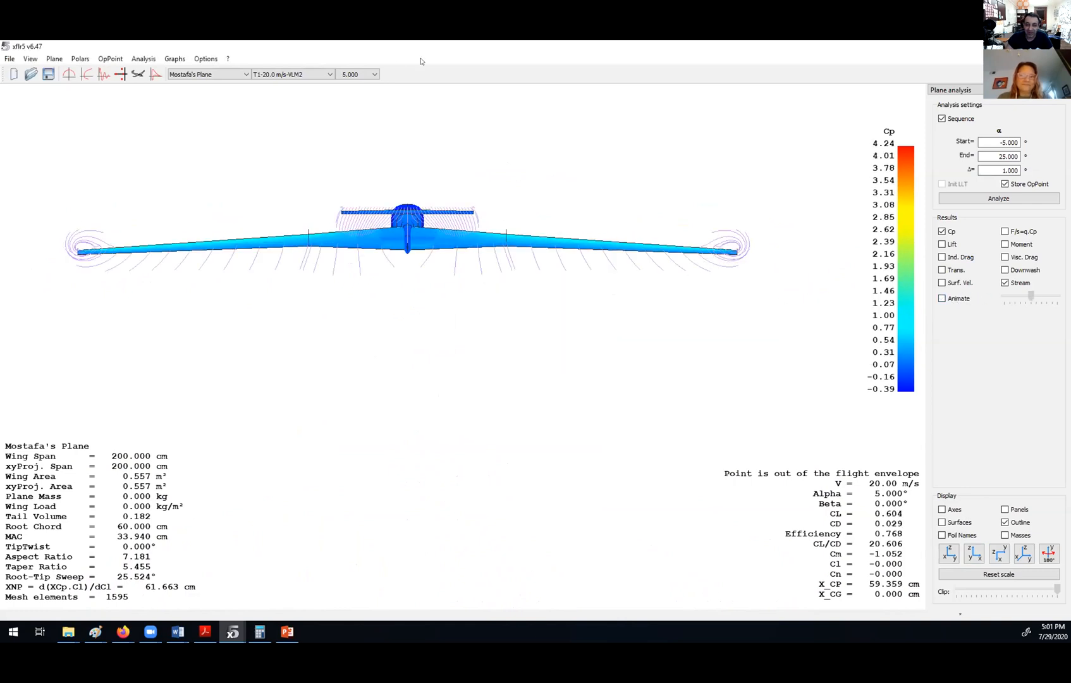
{"action": "left_click", "coordinate": [365, 72]}
{"action": "left_click", "coordinate": [354, 102]}
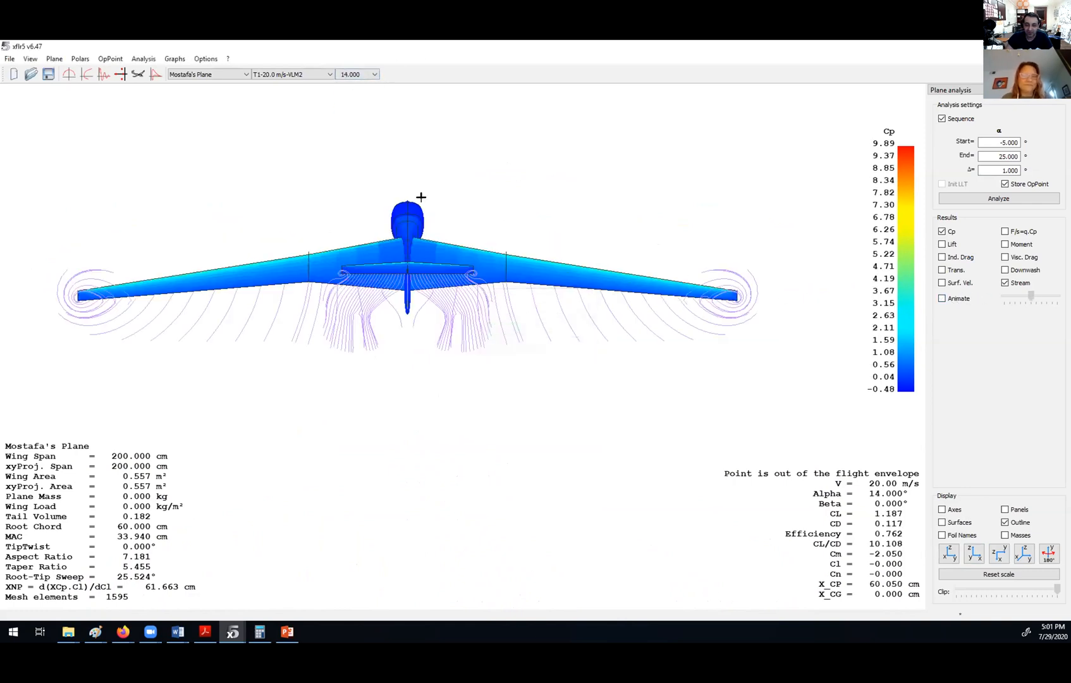
{"action": "scroll", "coordinate": [439, 234], "scroll_direction": "down", "scroll_amount": 2}
{"action": "scroll", "coordinate": [439, 236], "scroll_direction": "up", "scroll_amount": 3}
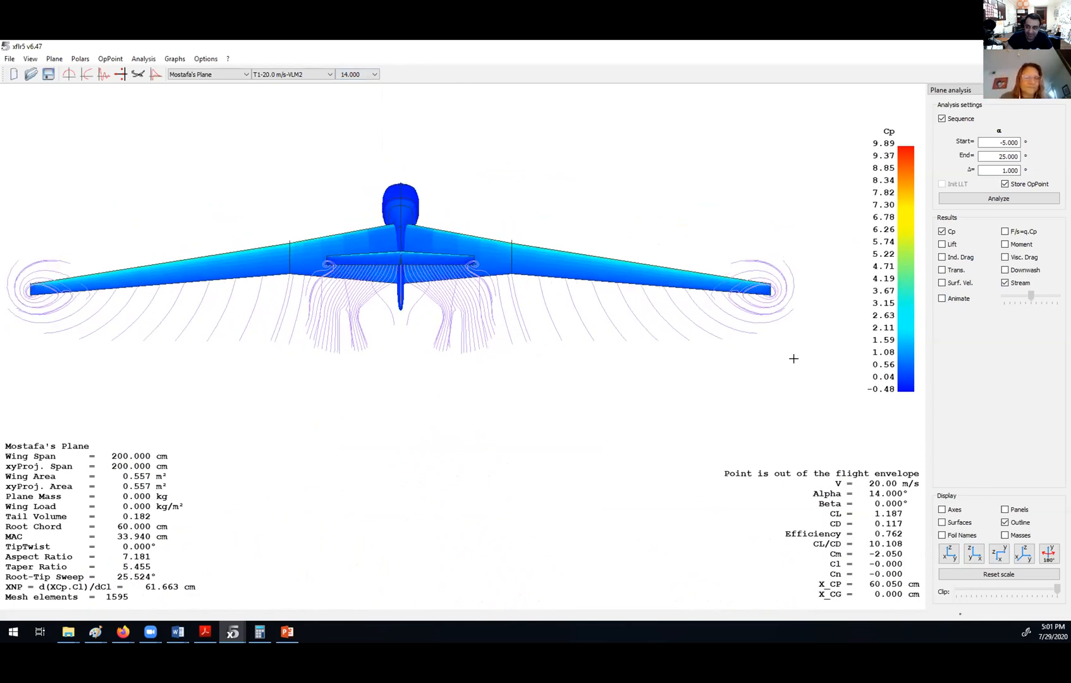
{"action": "left_click_drag", "start_coordinate": [600, 225], "coordinate": [550, 314]}
{"action": "mouse_move", "coordinate": [693, 370]}
{"action": "left_mouse_down"}
{"action": "mouse_move", "coordinate": [573, 383]}
{"action": "mouse_move", "coordinate": [588, 335]}
{"action": "mouse_move", "coordinate": [462, 313]}
{"action": "mouse_move", "coordinate": [421, 377]}
{"action": "mouse_move", "coordinate": [365, 355]}
{"action": "mouse_move", "coordinate": [436, 345]}
{"action": "left_mouse_up"}
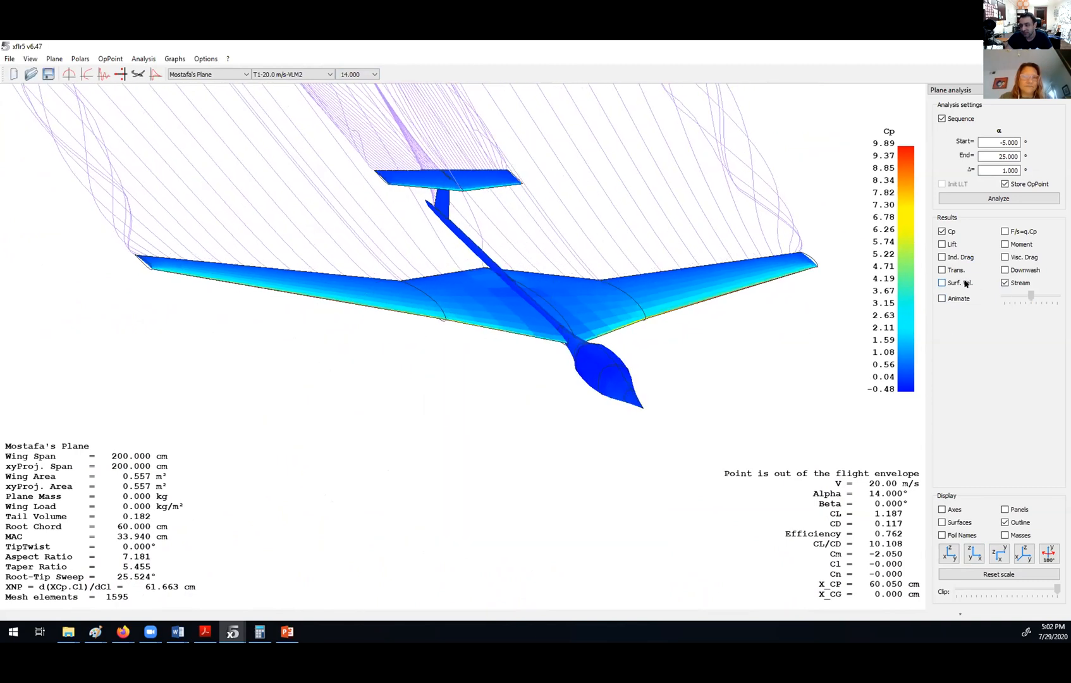
Replace the streamlines with surface velocity vectors and view them on the plane at 14°
{"action": "left_click", "coordinate": [1006, 283]}
{"action": "left_click", "coordinate": [942, 283]}
{"action": "left_click_drag", "start_coordinate": [625, 376], "coordinate": [682, 307]}
Select the 1° operating point and examine the surface velocity vectors over the wing, body and tail
{"action": "left_click", "coordinate": [349, 75]}
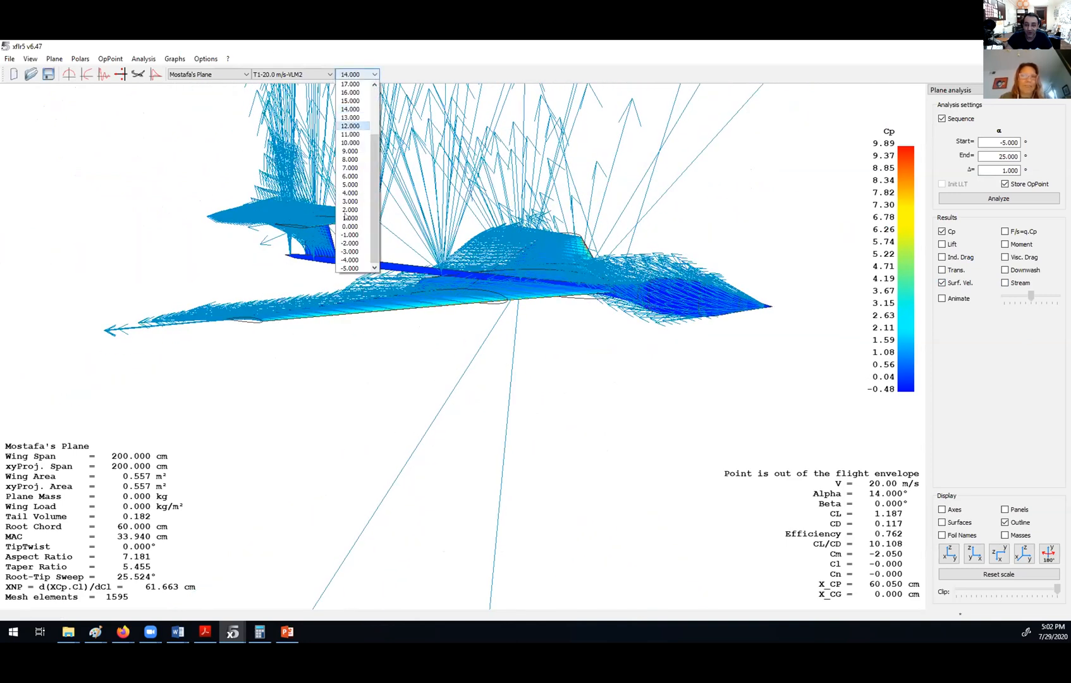
{"action": "left_click", "coordinate": [351, 217]}
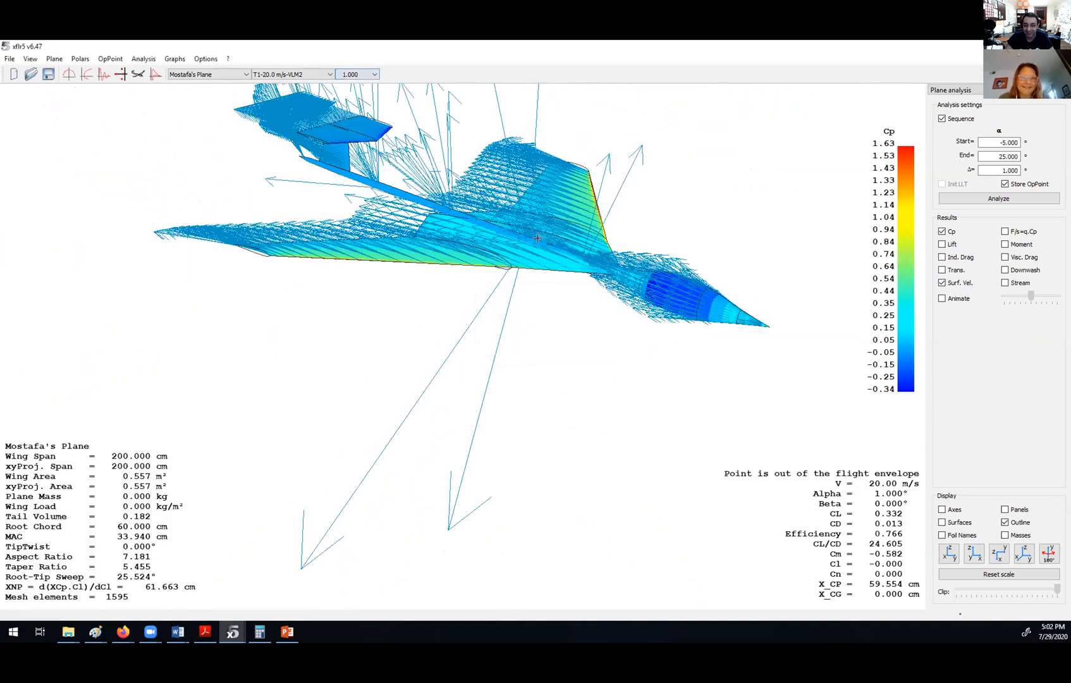
{"action": "left_click_drag", "start_coordinate": [391, 244], "coordinate": [554, 354]}
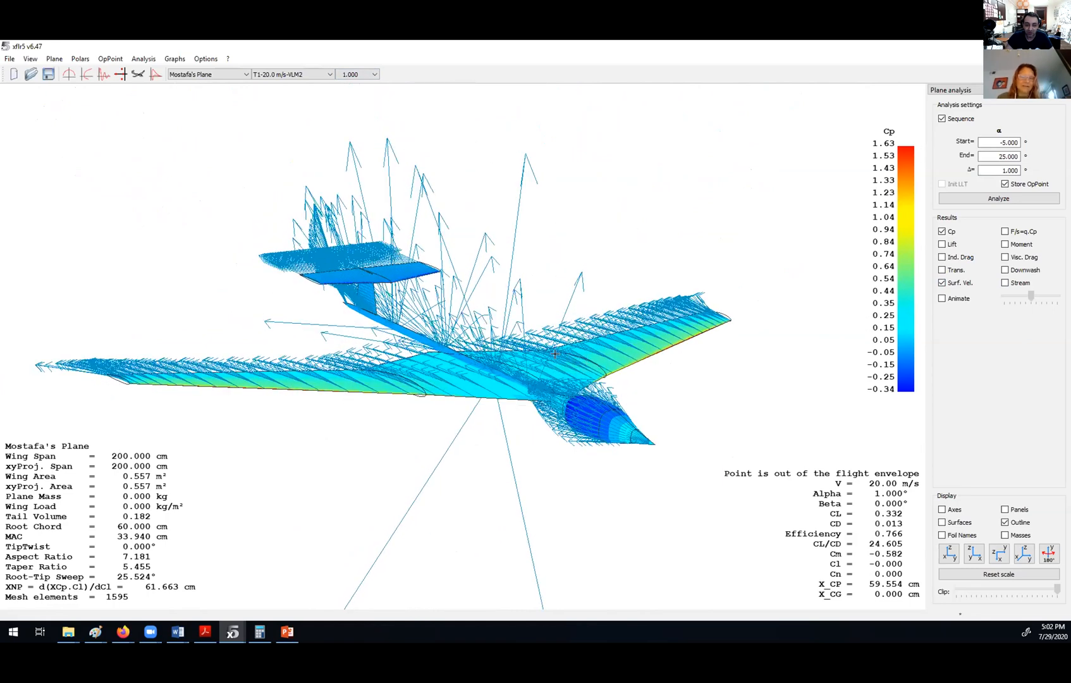
{"action": "left_click_drag", "start_coordinate": [421, 281], "coordinate": [386, 221]}
{"action": "left_click_drag", "start_coordinate": [512, 351], "coordinate": [419, 389]}
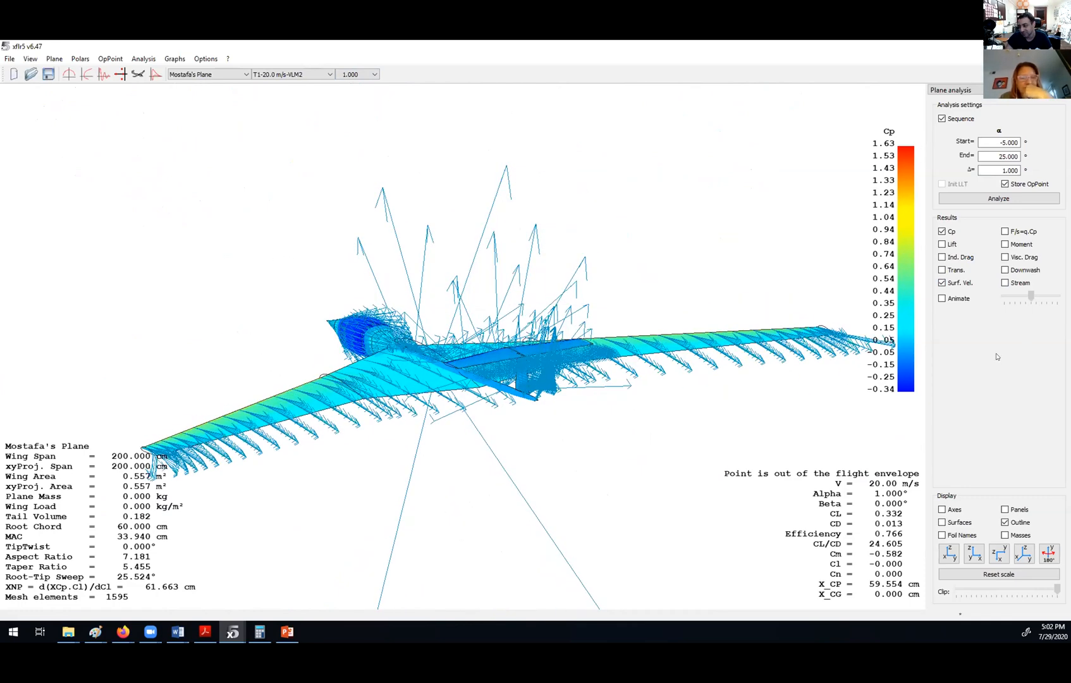
Hide the surface velocity vectors and show the lift distribution on the plane
{"action": "left_click", "coordinate": [960, 286]}
{"action": "left_click_drag", "start_coordinate": [497, 306], "coordinate": [550, 350]}
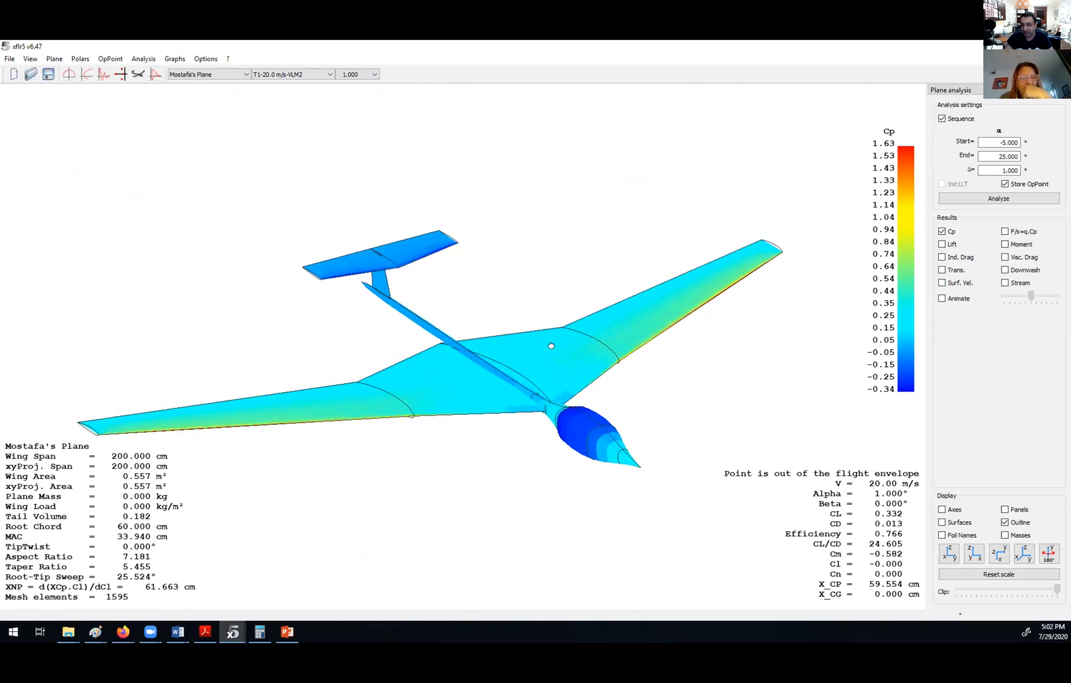
{"action": "left_click", "coordinate": [942, 244]}
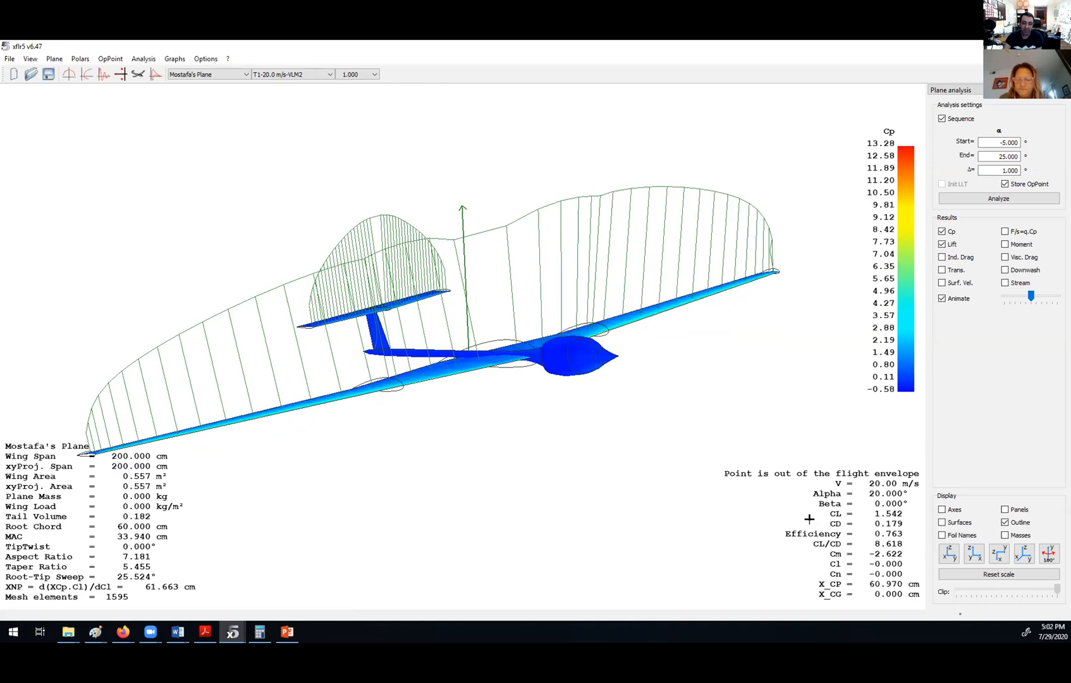
Add the viscous and induced drag distributions to the animated plane, and stop the animation
{"action": "left_click", "coordinate": [1007, 257]}
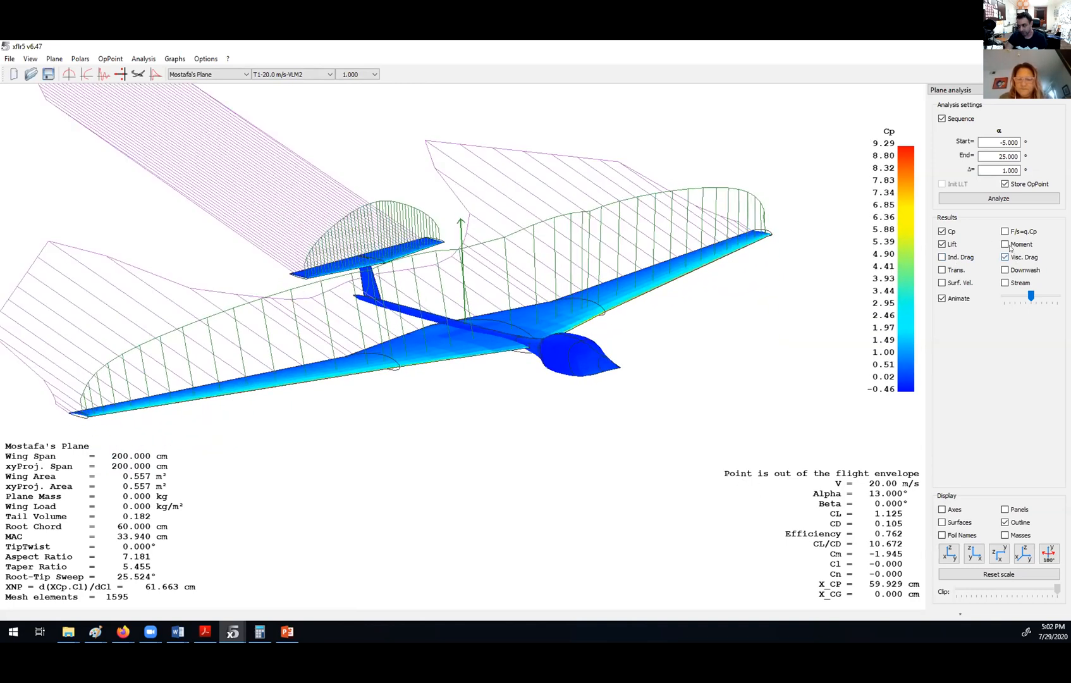
{"action": "left_click", "coordinate": [942, 257]}
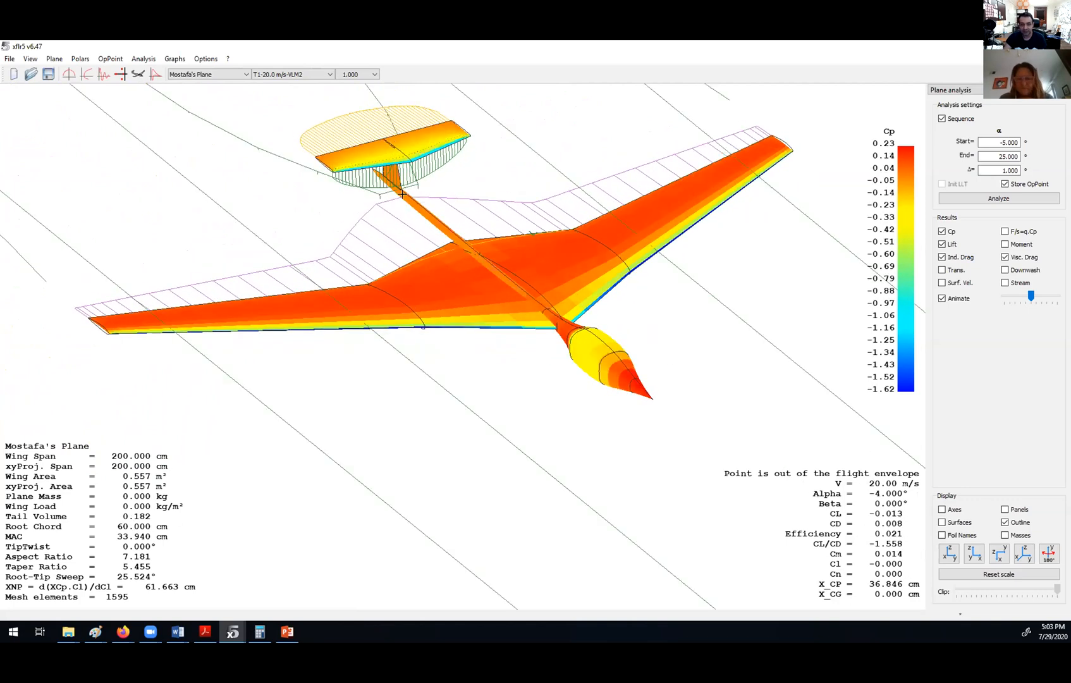
{"action": "left_click", "coordinate": [942, 299]}
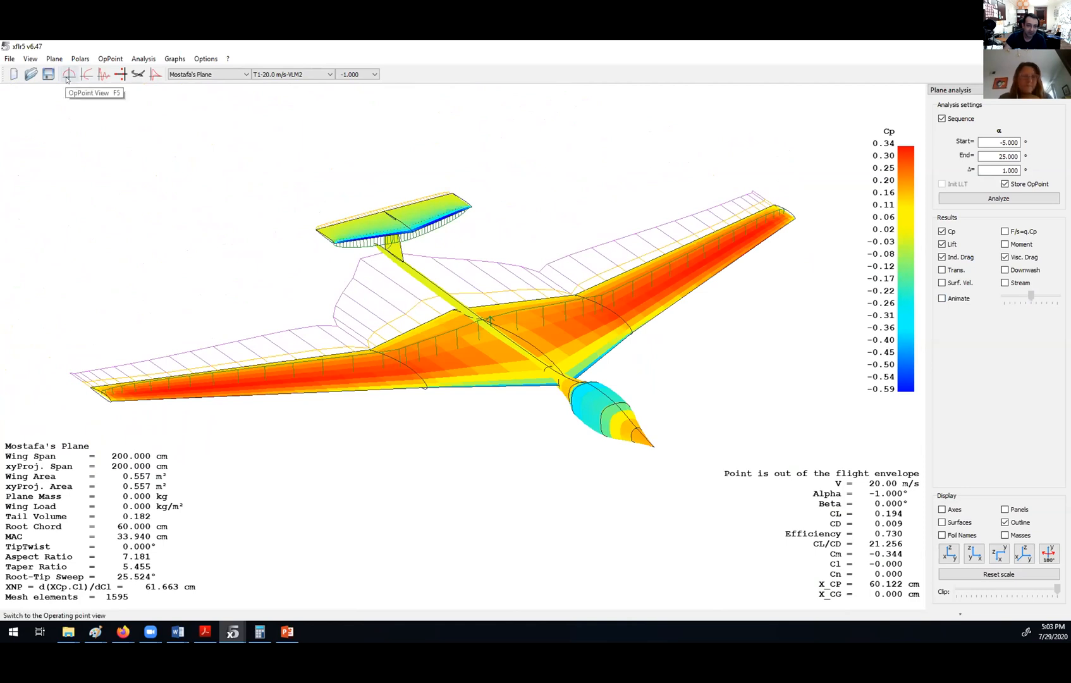
Open the operating point graph for -1° and plot Total Angle against Y-span
{"action": "left_click", "coordinate": [69, 74]}
{"action": "scroll", "coordinate": [371, 332], "scroll_direction": "down", "scroll_amount": 2}
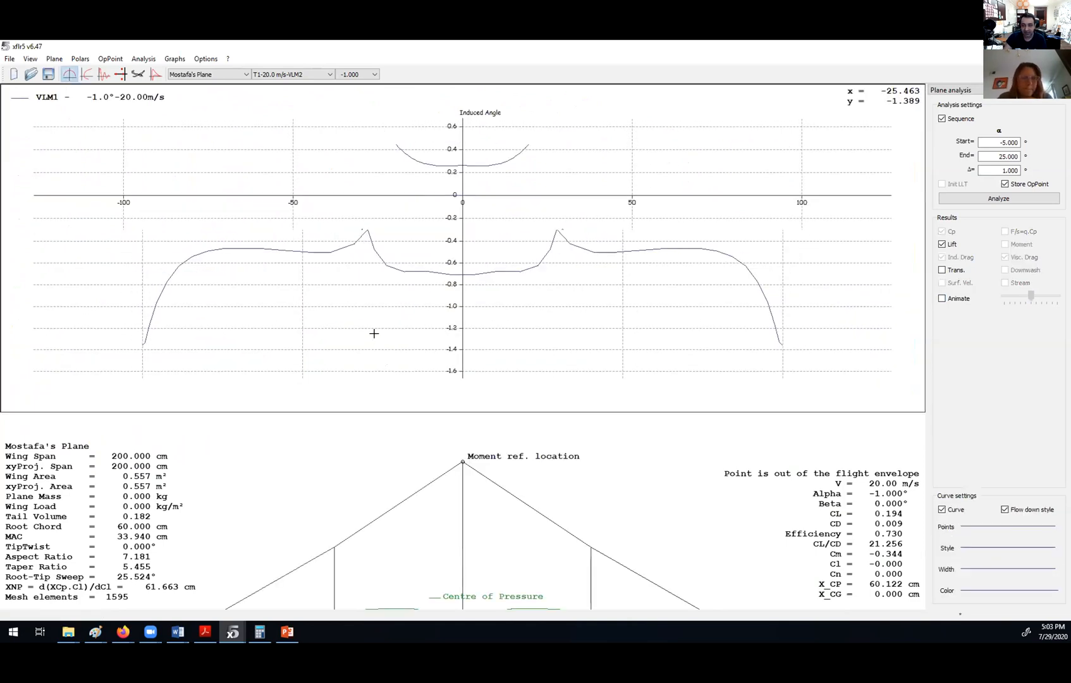
{"action": "scroll", "coordinate": [292, 242], "scroll_direction": "down", "scroll_amount": 1}
{"action": "scroll", "coordinate": [462, 528], "scroll_direction": "down", "scroll_amount": 3}
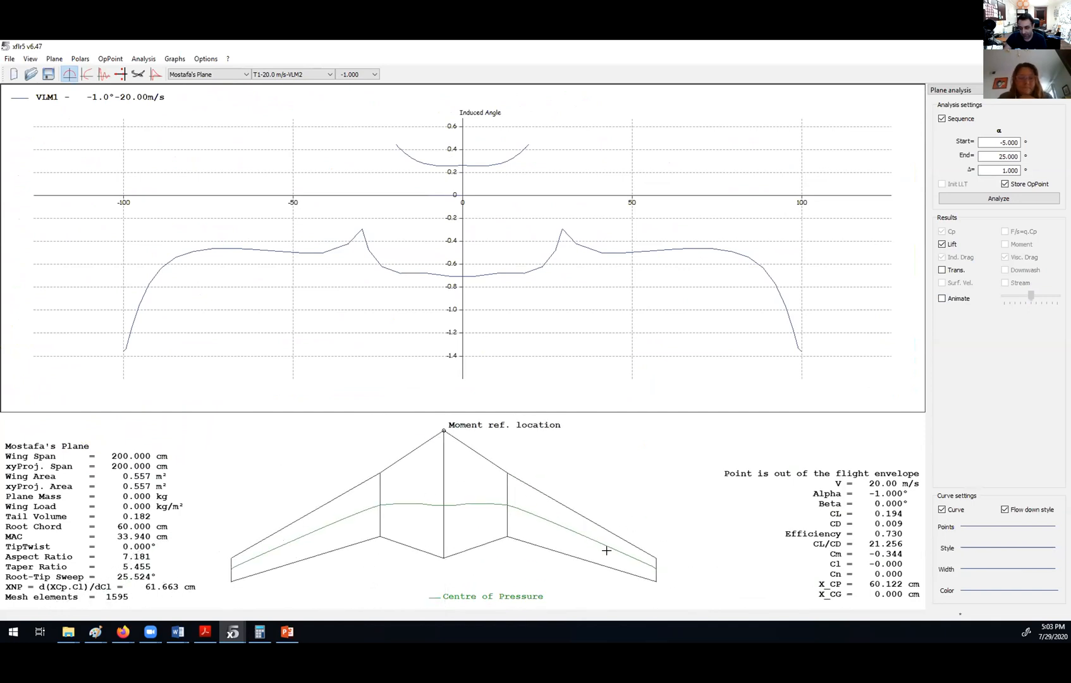
{"action": "double_click", "coordinate": [348, 302]}
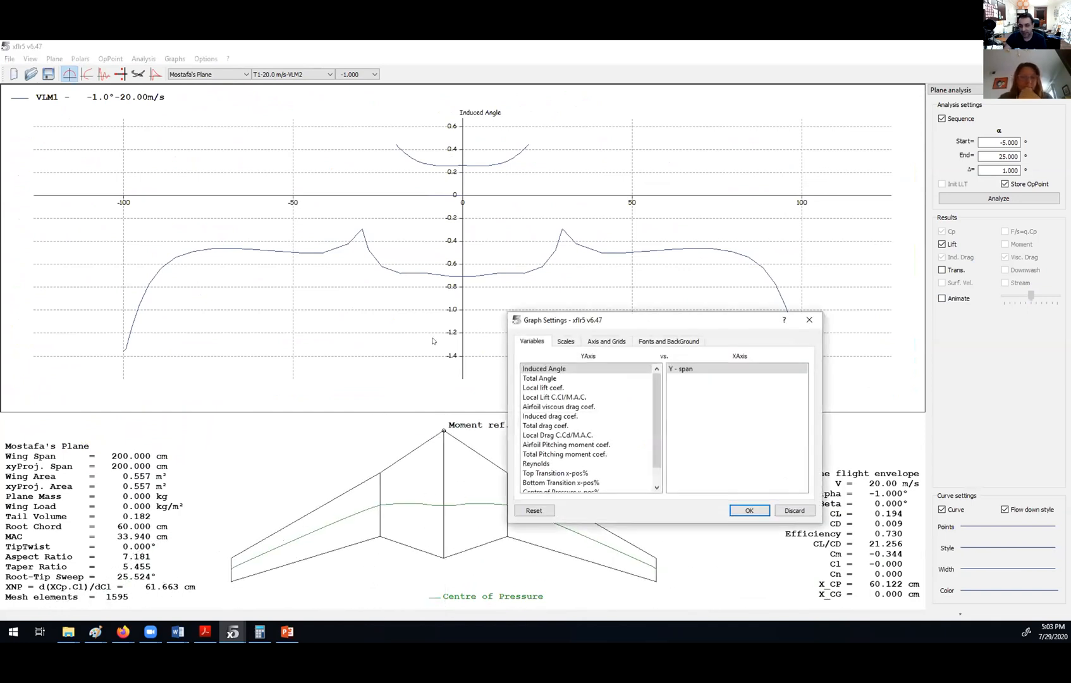
{"action": "double_click", "coordinate": [539, 379]}
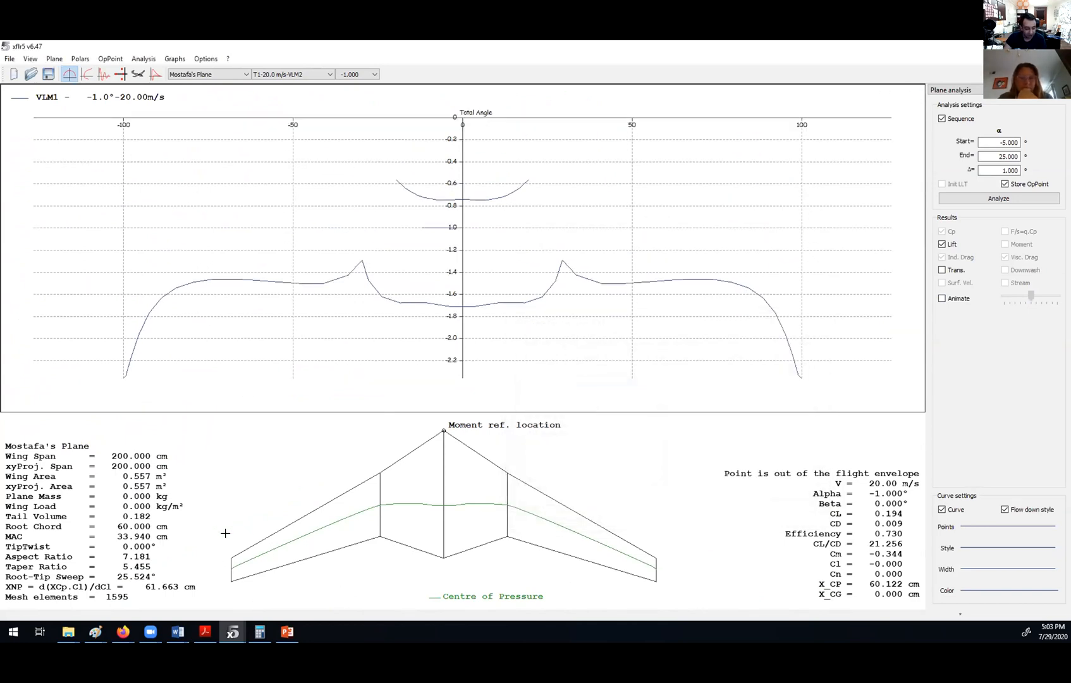
Plot the local lift coefficient against Y-span, followed by the total drag coefficient
{"action": "double_click", "coordinate": [393, 269]}
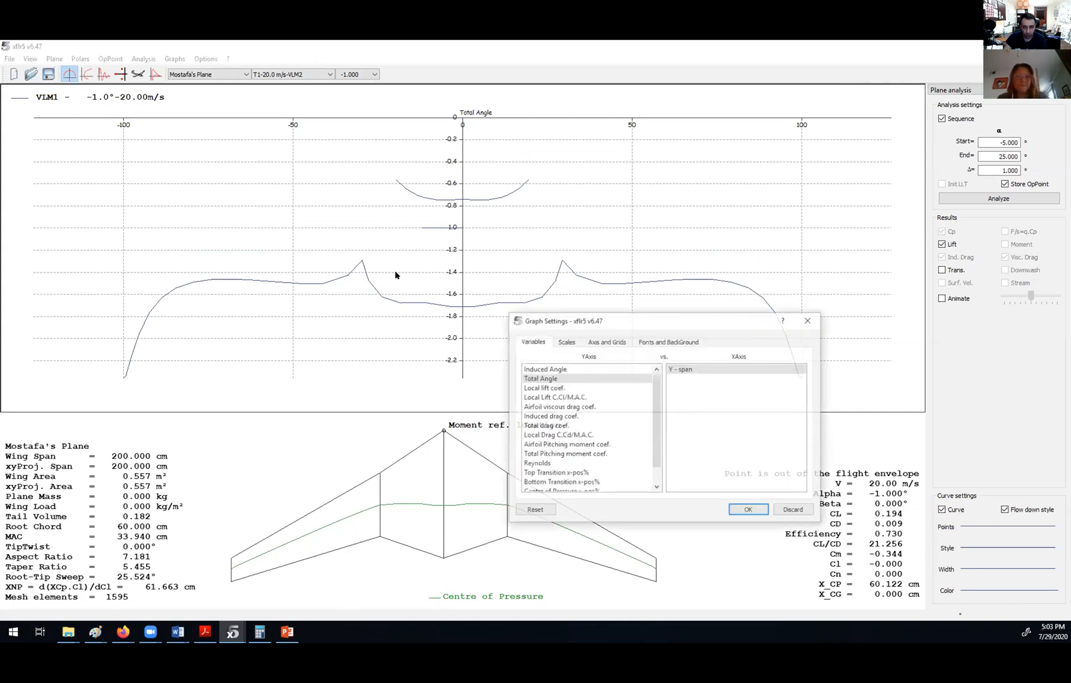
{"action": "double_click", "coordinate": [544, 387]}
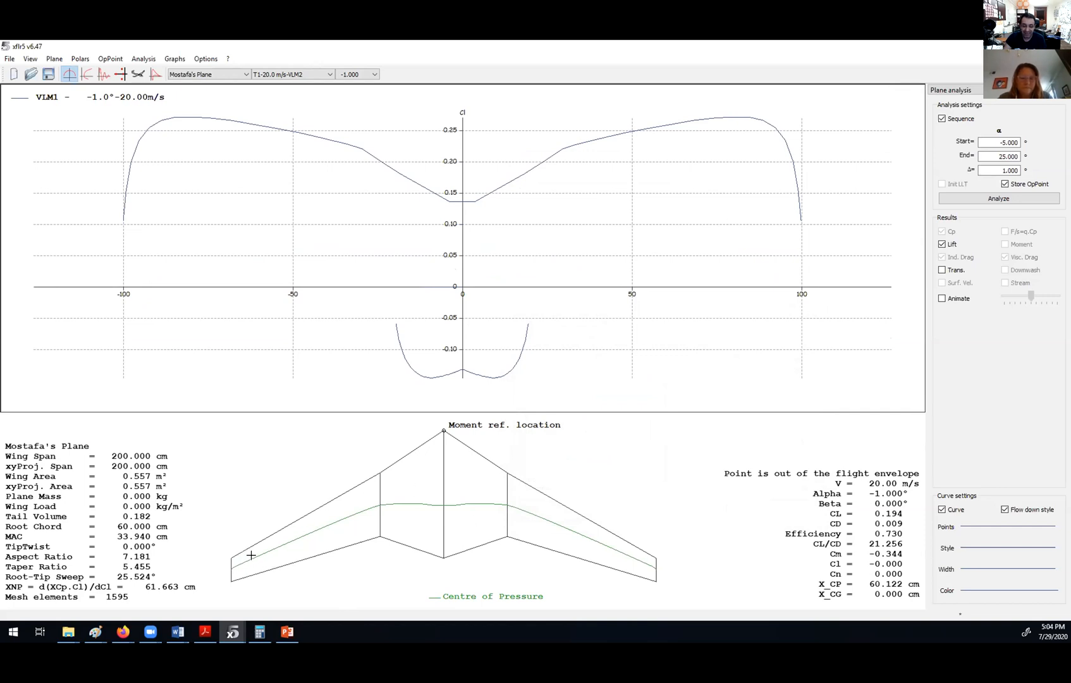
{"action": "double_click", "coordinate": [304, 246]}
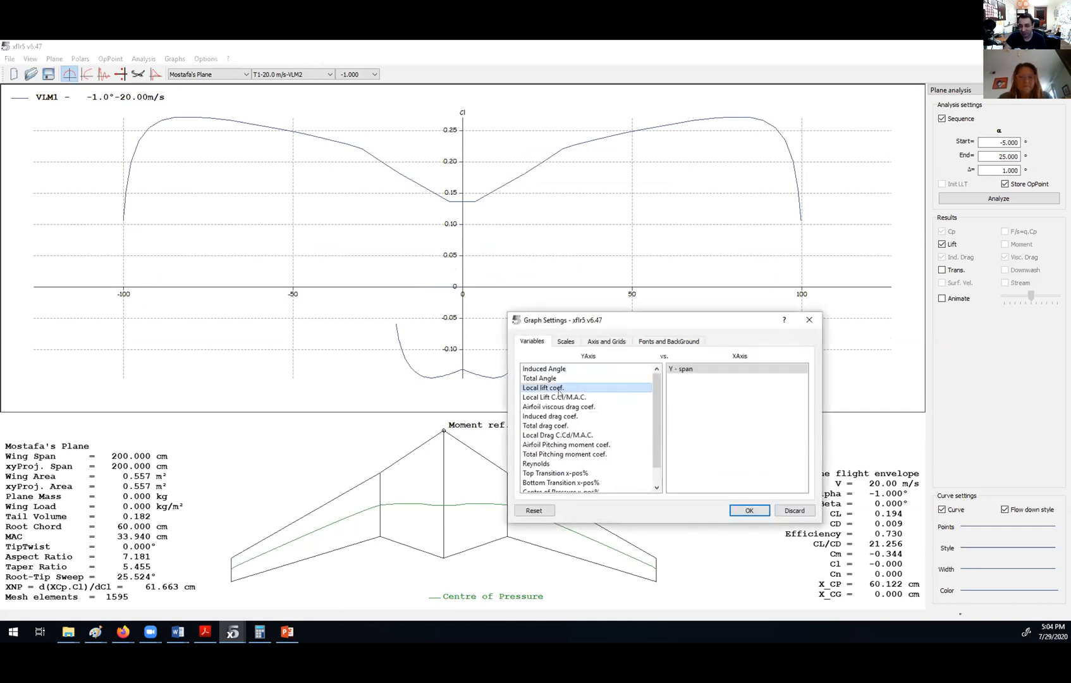
{"action": "double_click", "coordinate": [547, 425]}
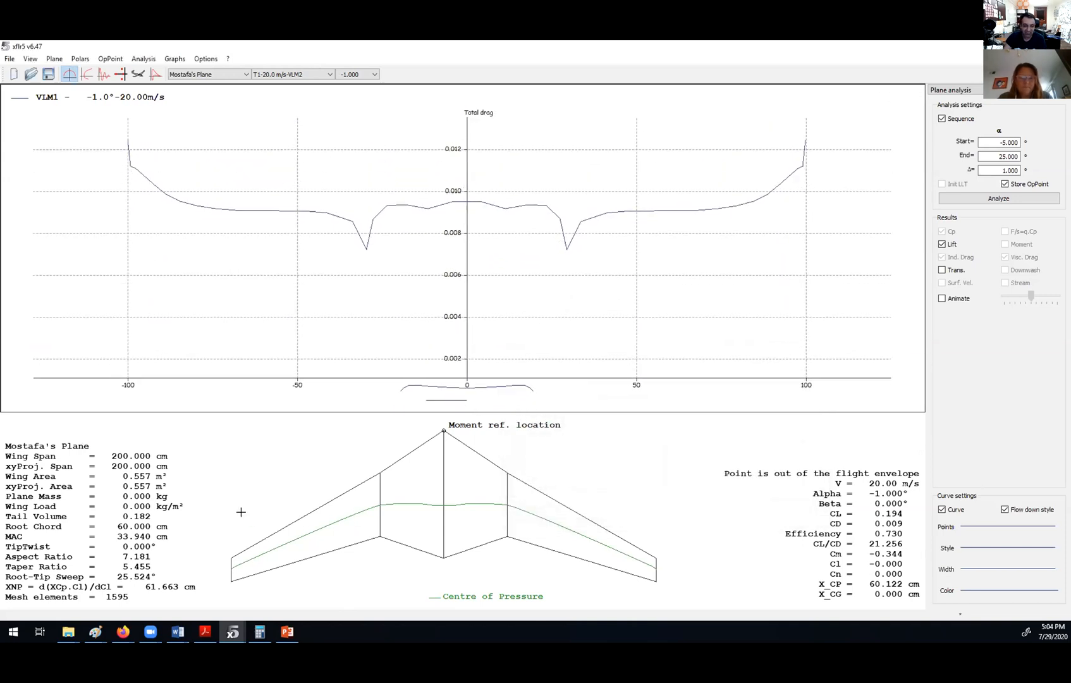
Plot Reynolds against Y-span and review the remaining graph variables without changing them
{"action": "double_click", "coordinate": [249, 218]}
{"action": "double_click", "coordinate": [583, 464]}
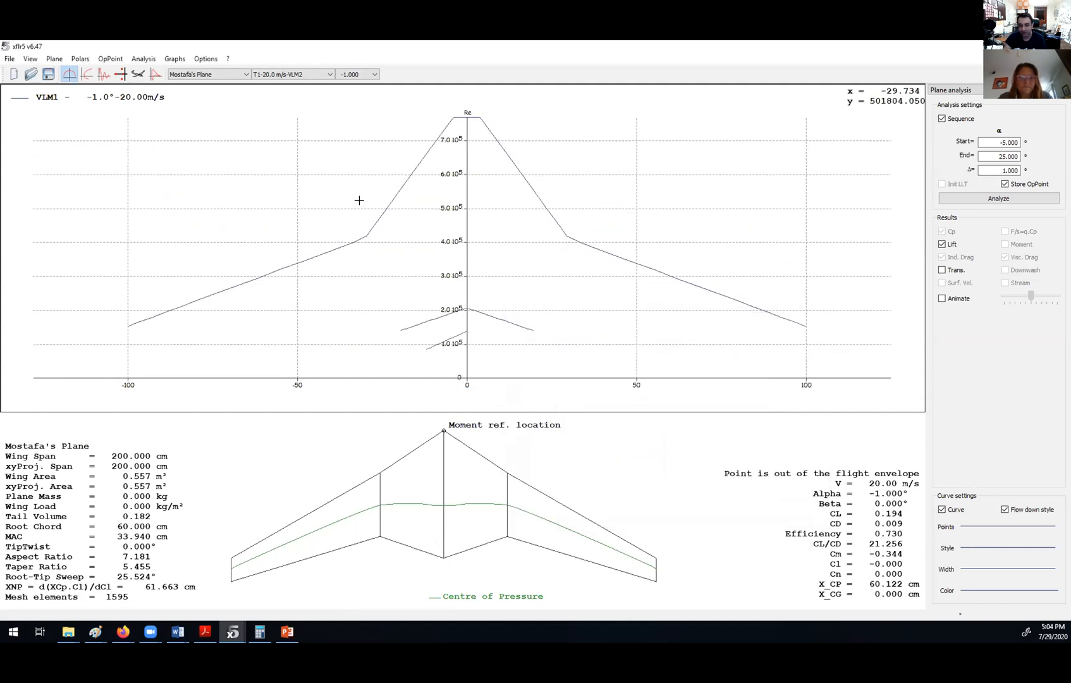
{"action": "double_click", "coordinate": [287, 172]}
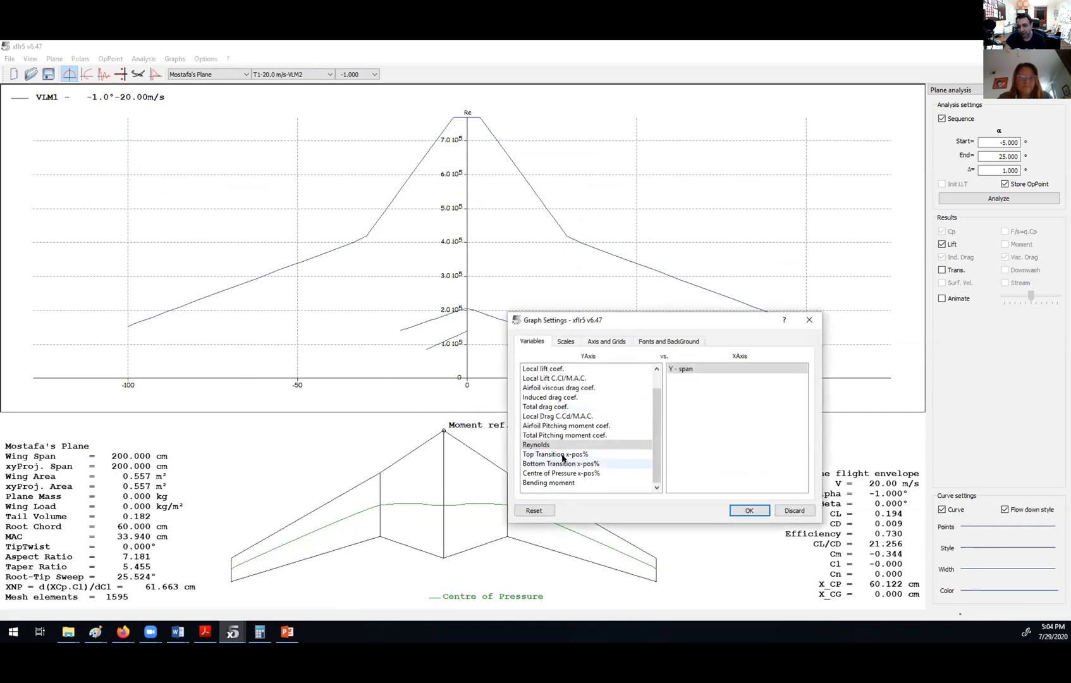
{"action": "scroll", "coordinate": [563, 454], "scroll_direction": "up", "scroll_amount": 1}
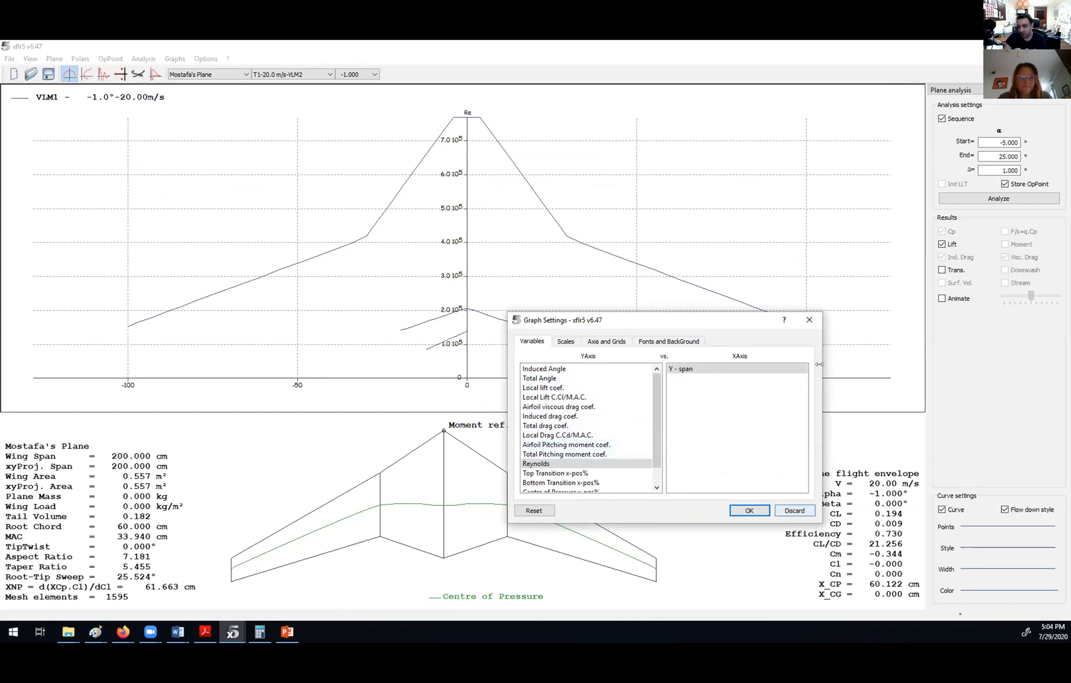
{"action": "left_click", "coordinate": [808, 320]}
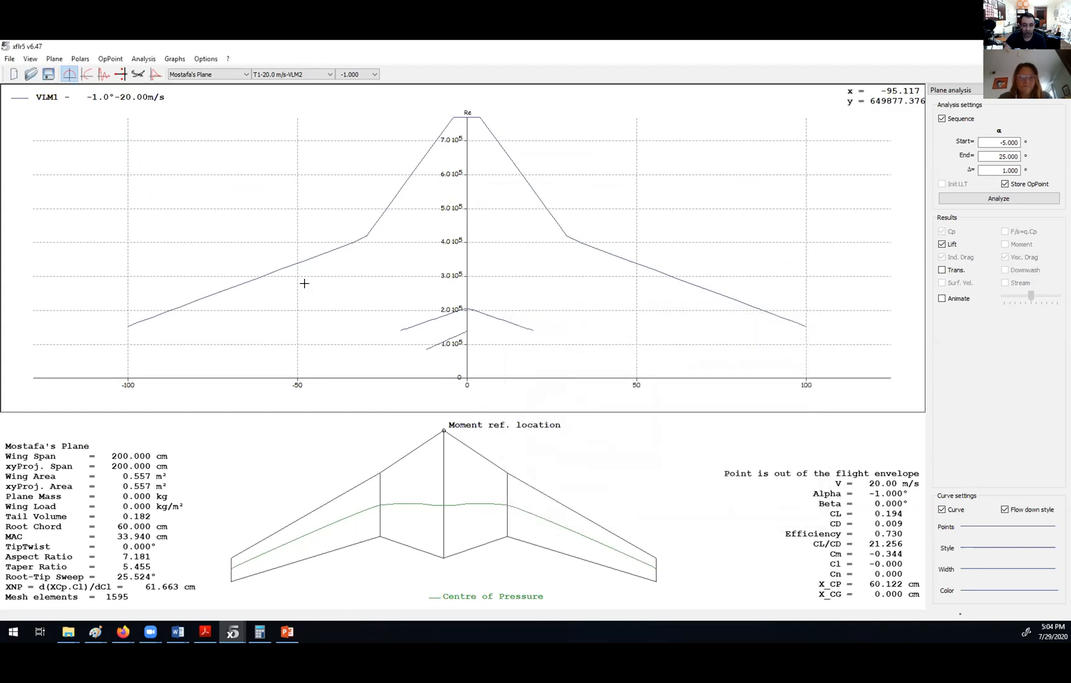
Switch to the polar view of T1-20.0 m/s-VLM2 and display four graphs at once
{"action": "left_click", "coordinate": [86, 74]}
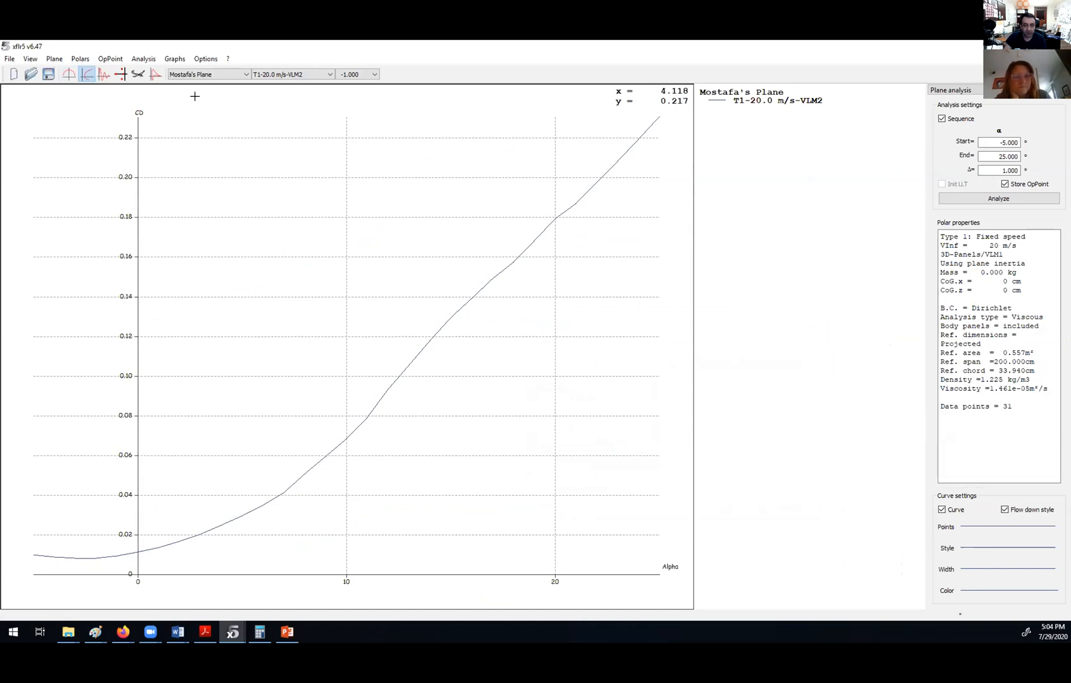
{"action": "left_click", "coordinate": [175, 59]}
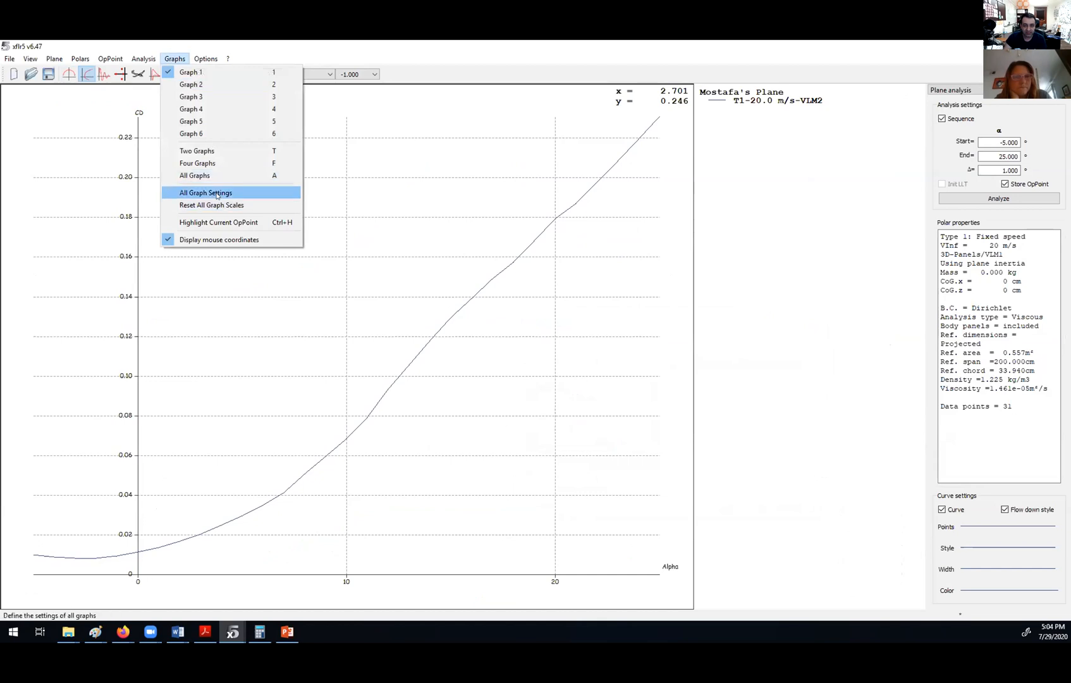
{"action": "left_click", "coordinate": [216, 193]}
{"action": "left_click", "coordinate": [745, 509]}
{"action": "left_click", "coordinate": [174, 58]}
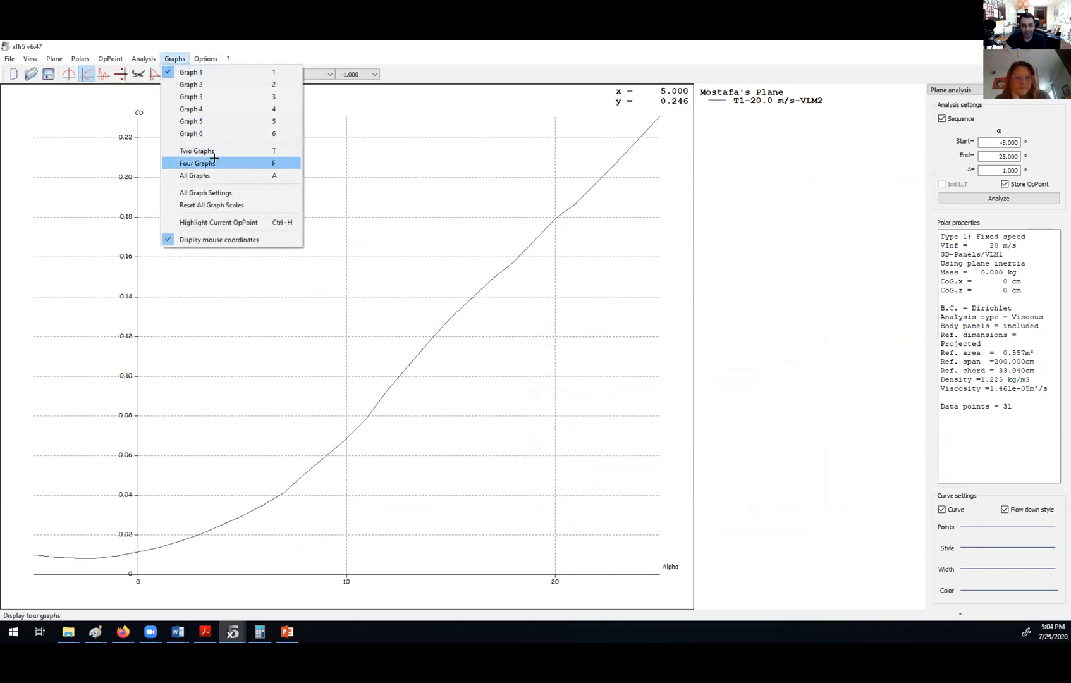
{"action": "left_click", "coordinate": [214, 162]}
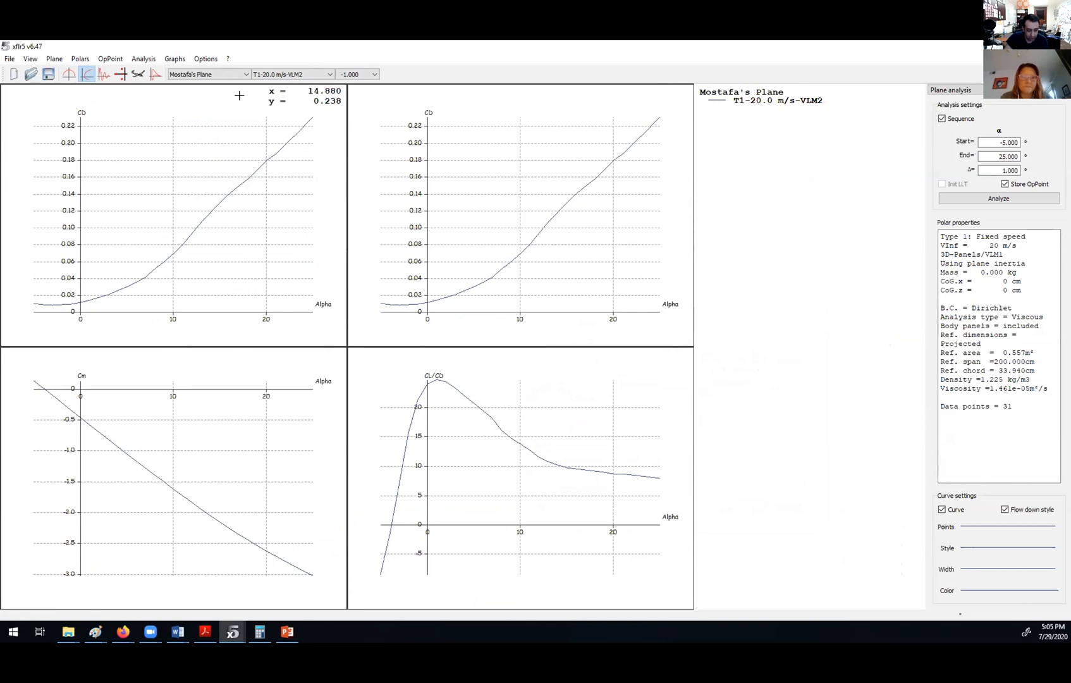
Display only Graph 1 and plot CL against Alpha
{"action": "left_click", "coordinate": [174, 60]}
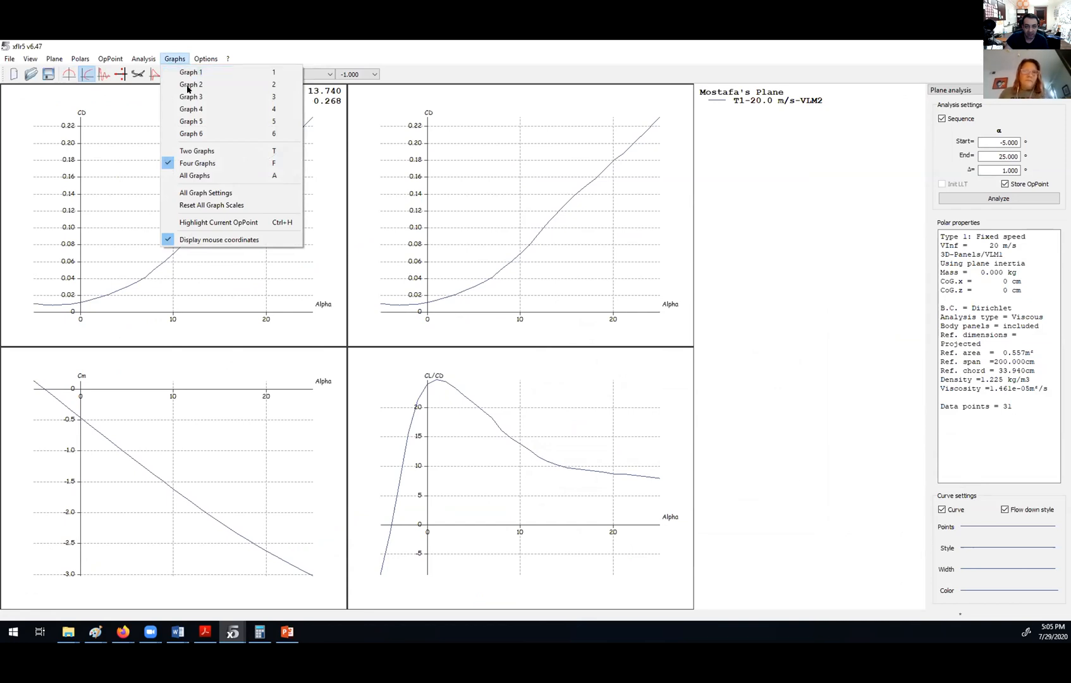
{"action": "left_click", "coordinate": [199, 73]}
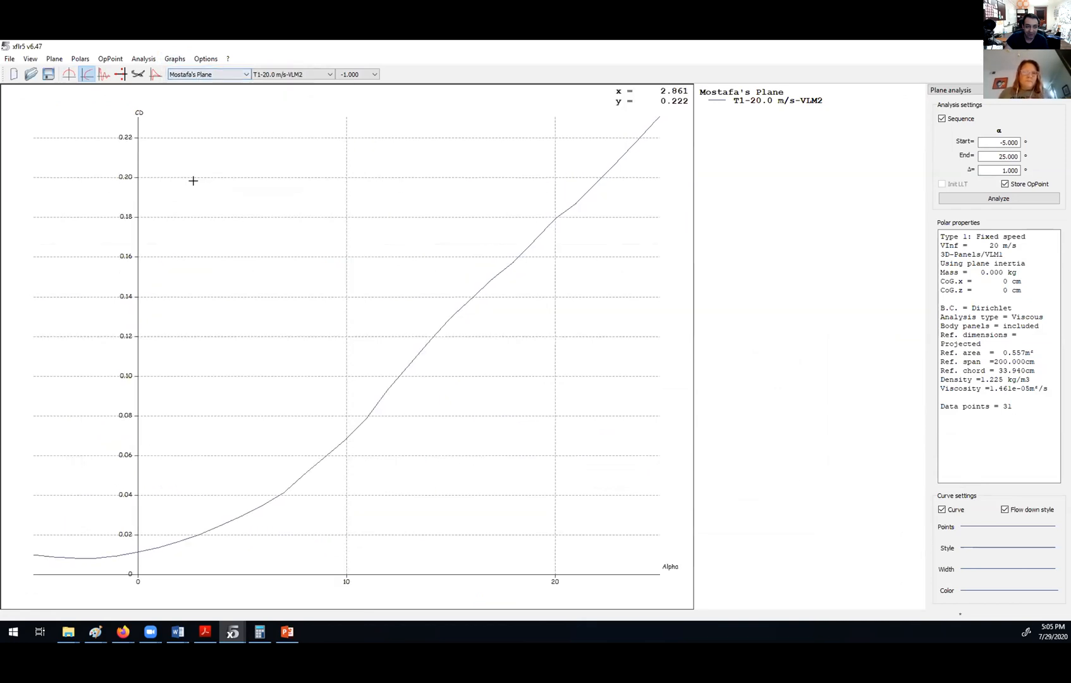
{"action": "double_click", "coordinate": [307, 228]}
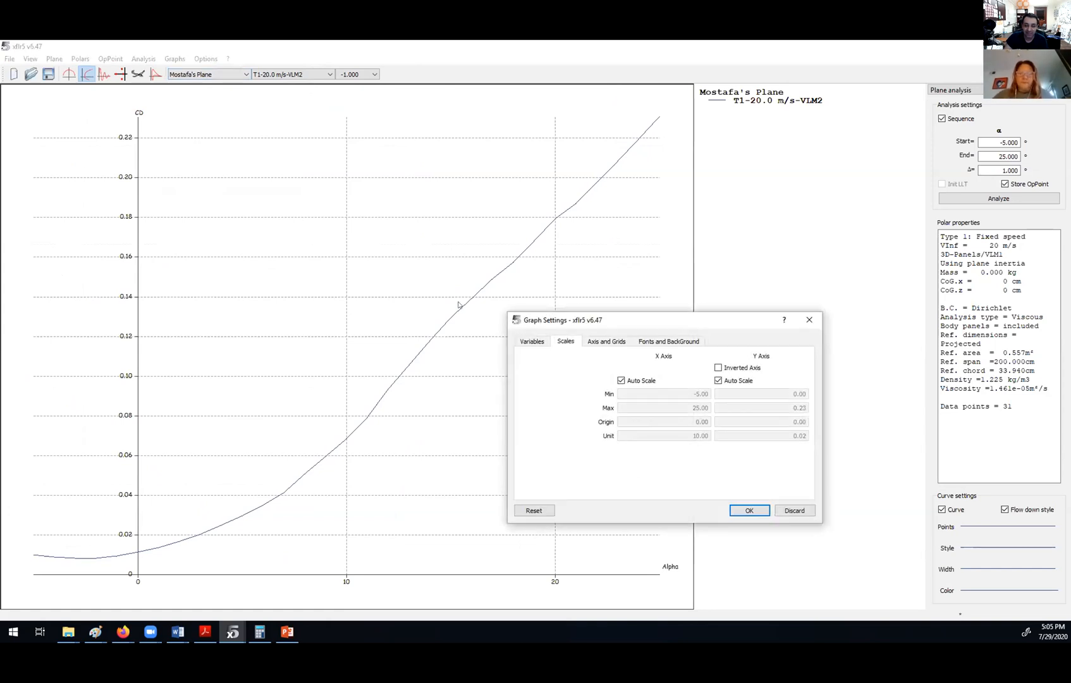
{"action": "left_click", "coordinate": [532, 341]}
{"action": "left_click_drag", "start_coordinate": [579, 322], "coordinate": [346, 201]}
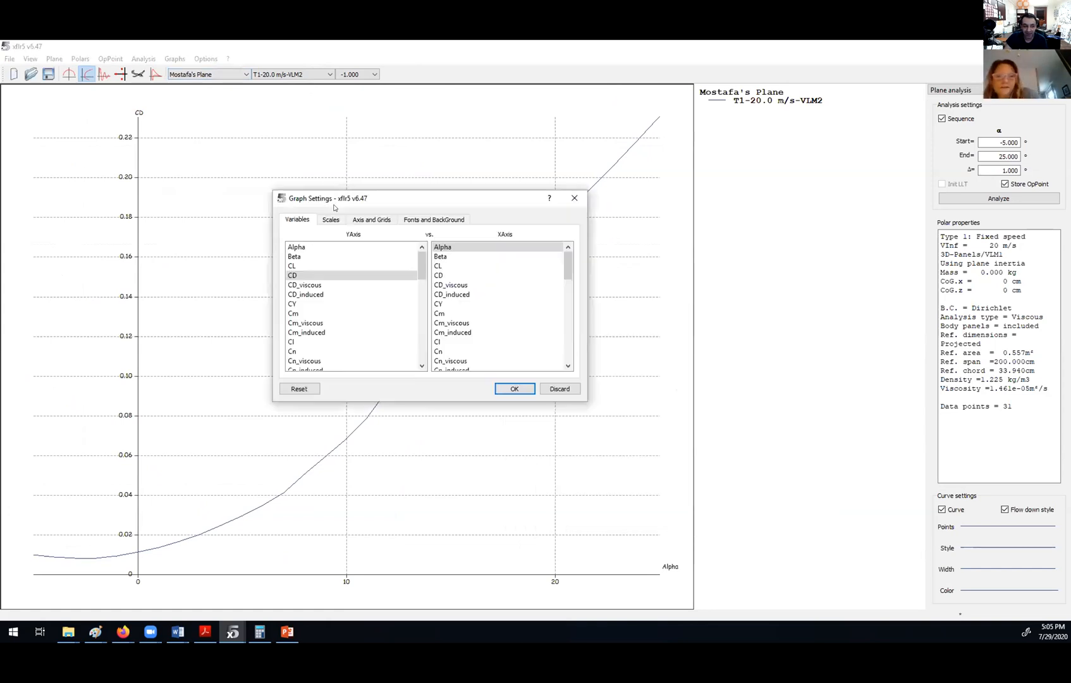
{"action": "left_click", "coordinate": [306, 266]}
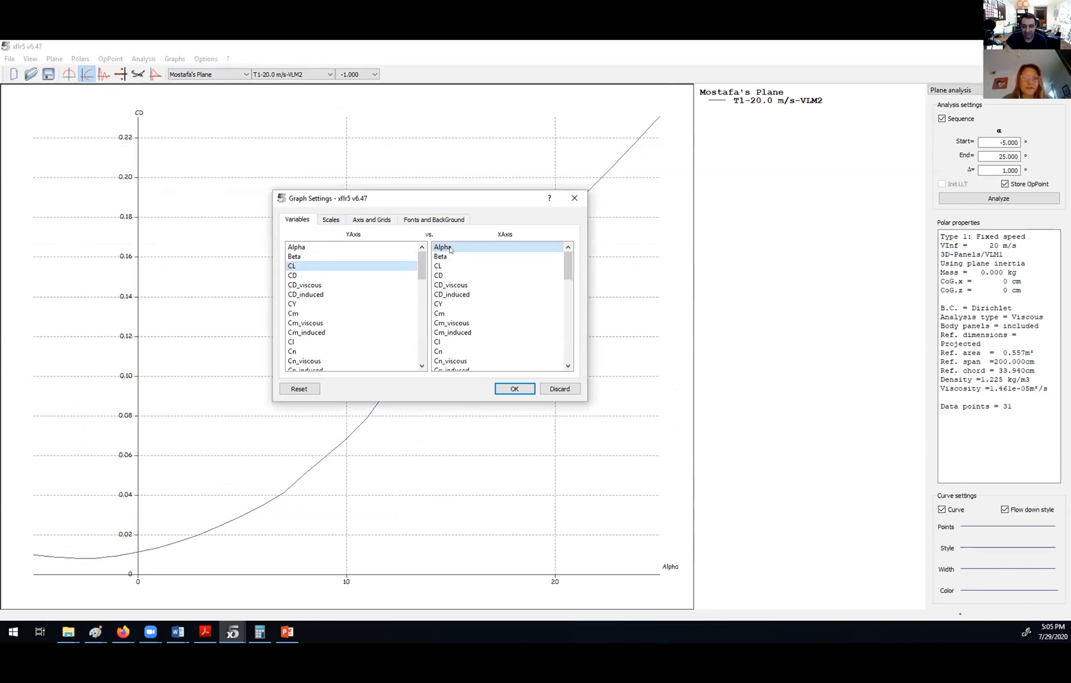
{"action": "double_click", "coordinate": [444, 247]}
Plot CD against Alpha, and replace it with CD_viscous against Alpha
{"action": "double_click", "coordinate": [211, 246]}
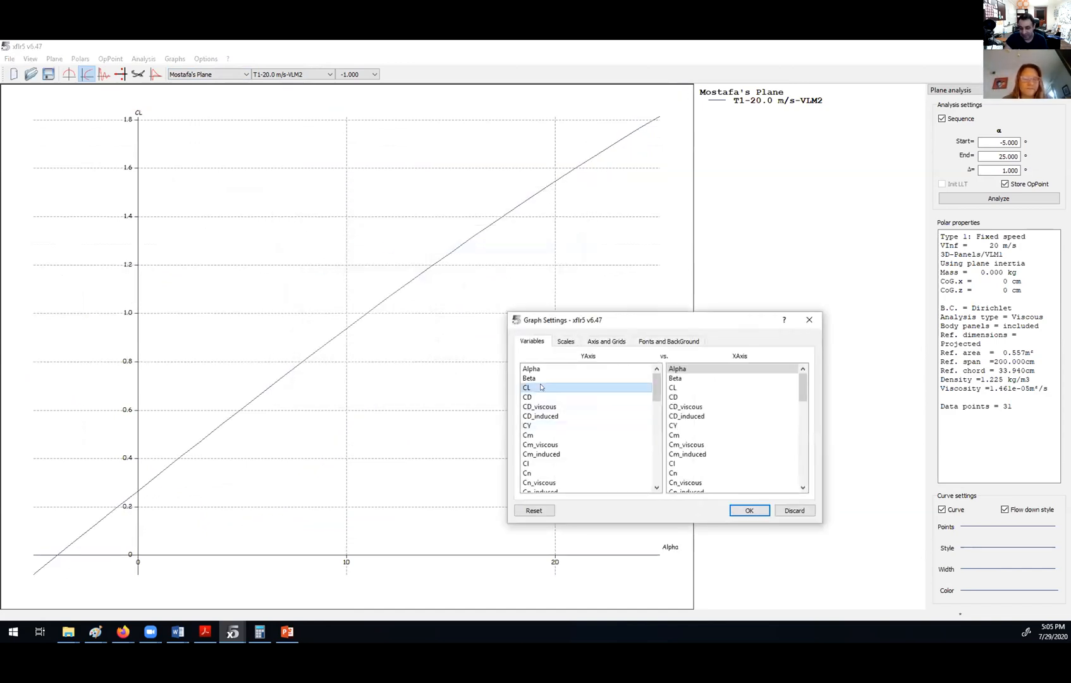
{"action": "double_click", "coordinate": [544, 397]}
{"action": "double_click", "coordinate": [250, 218]}
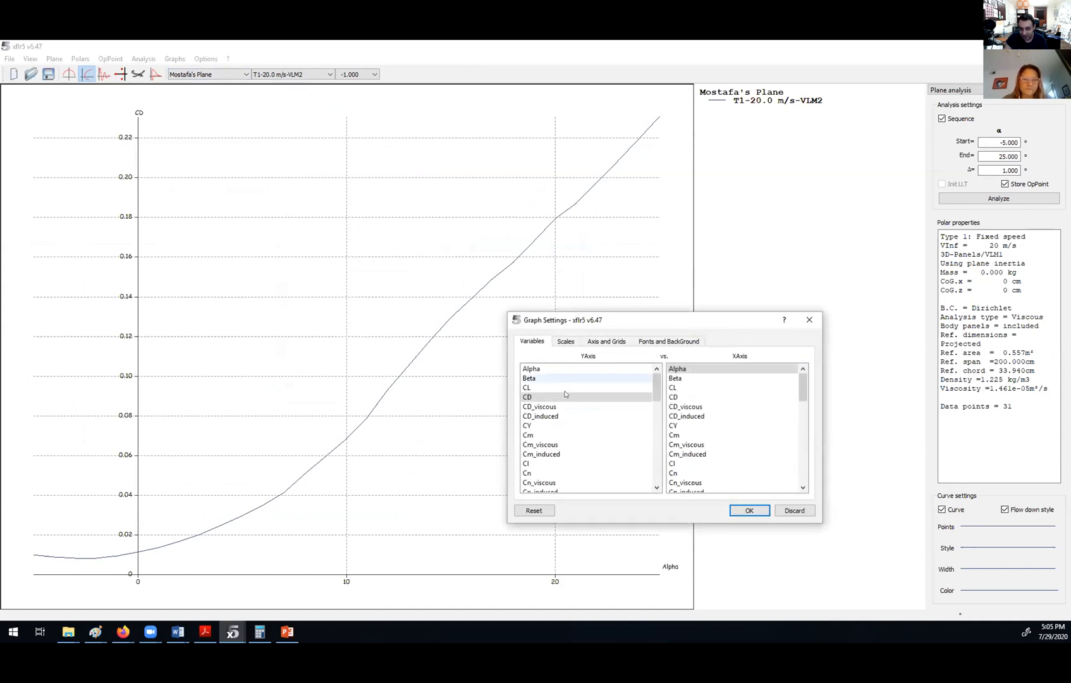
{"action": "double_click", "coordinate": [548, 405]}
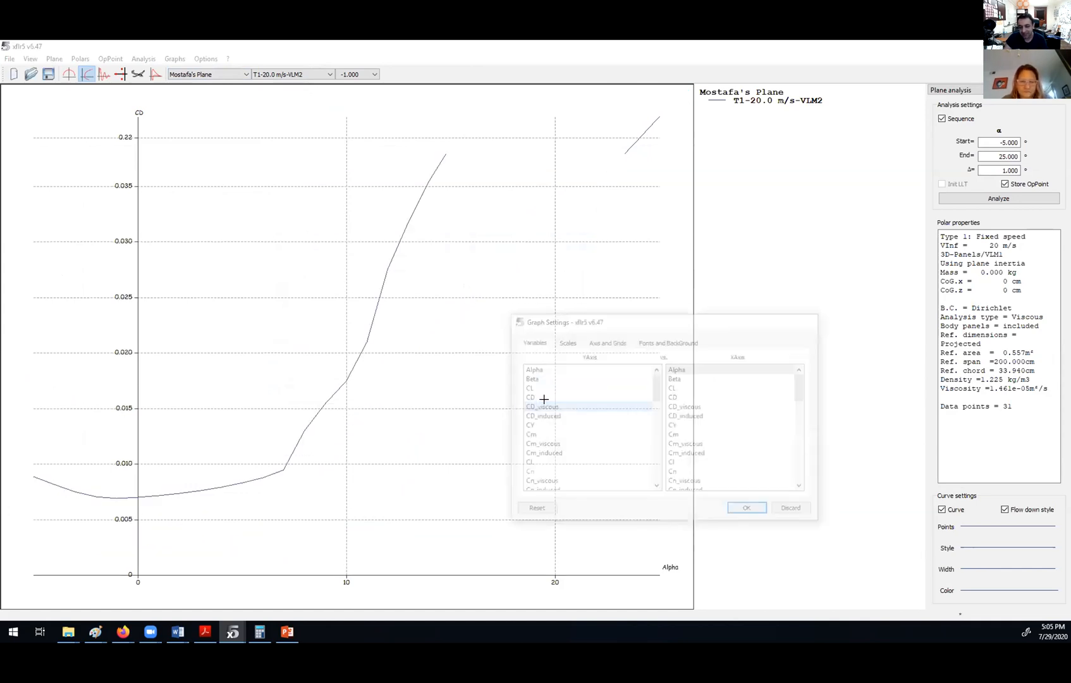
Set the polar graph's Y variable to Fz (N), plotted against Alpha
{"action": "double_click", "coordinate": [284, 260]}
{"action": "scroll", "coordinate": [558, 456], "scroll_direction": "down", "scroll_amount": 3}
{"action": "scroll", "coordinate": [558, 455], "scroll_direction": "up", "scroll_amount": 1}
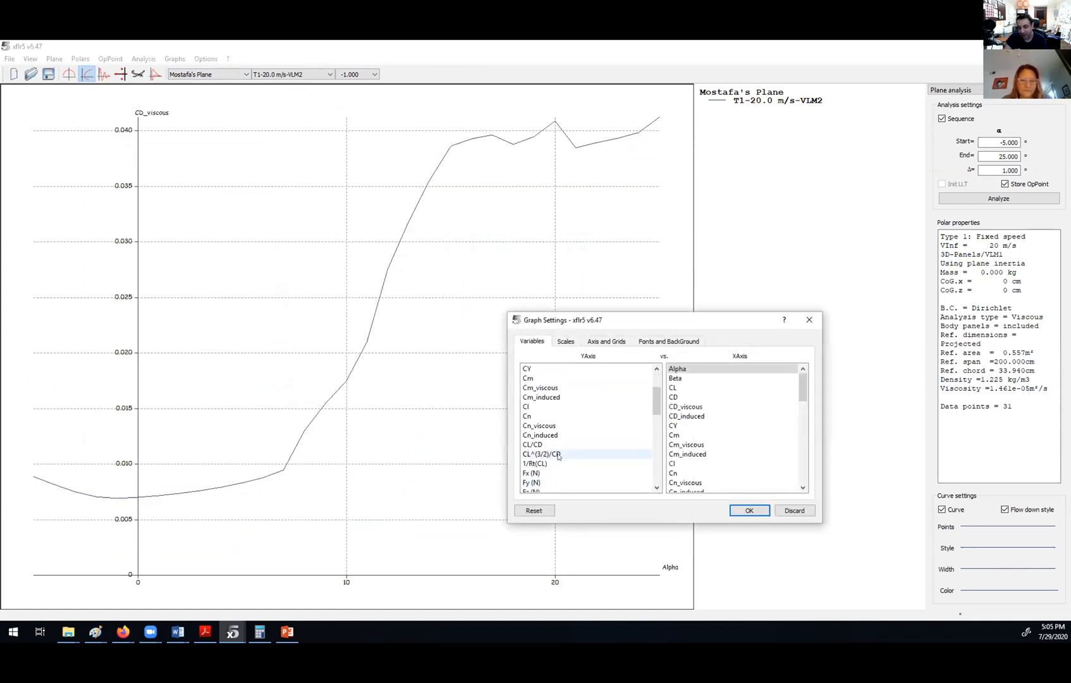
{"action": "scroll", "coordinate": [540, 456], "scroll_direction": "down", "scroll_amount": 1}
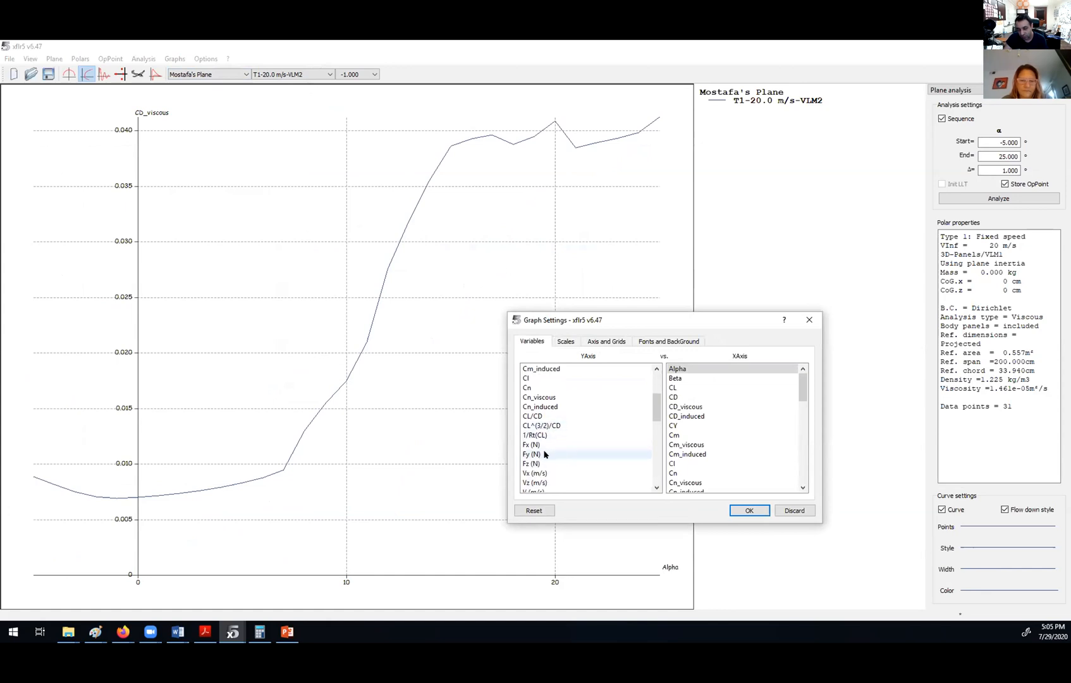
{"action": "double_click", "coordinate": [539, 464]}
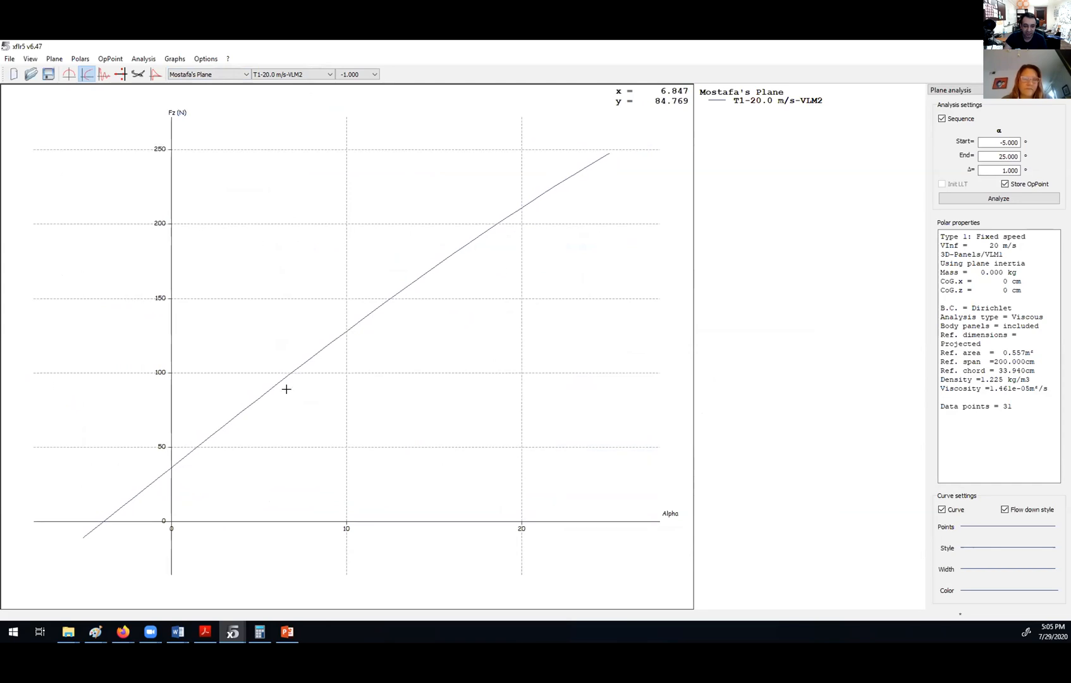
Thicken the T1-20.0 m/s-VLM2 polar curve and colour it red
{"action": "left_click", "coordinate": [976, 569]}
{"action": "left_click", "coordinate": [966, 595]}
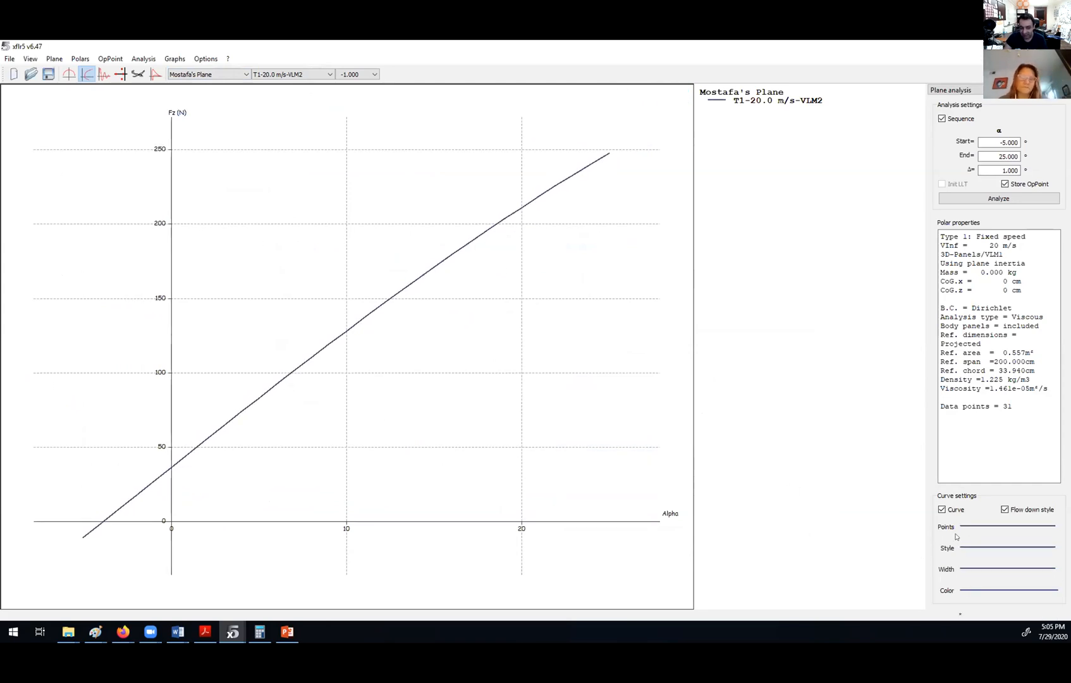
{"action": "scroll", "coordinate": [425, 471], "scroll_direction": "up", "scroll_amount": 2}
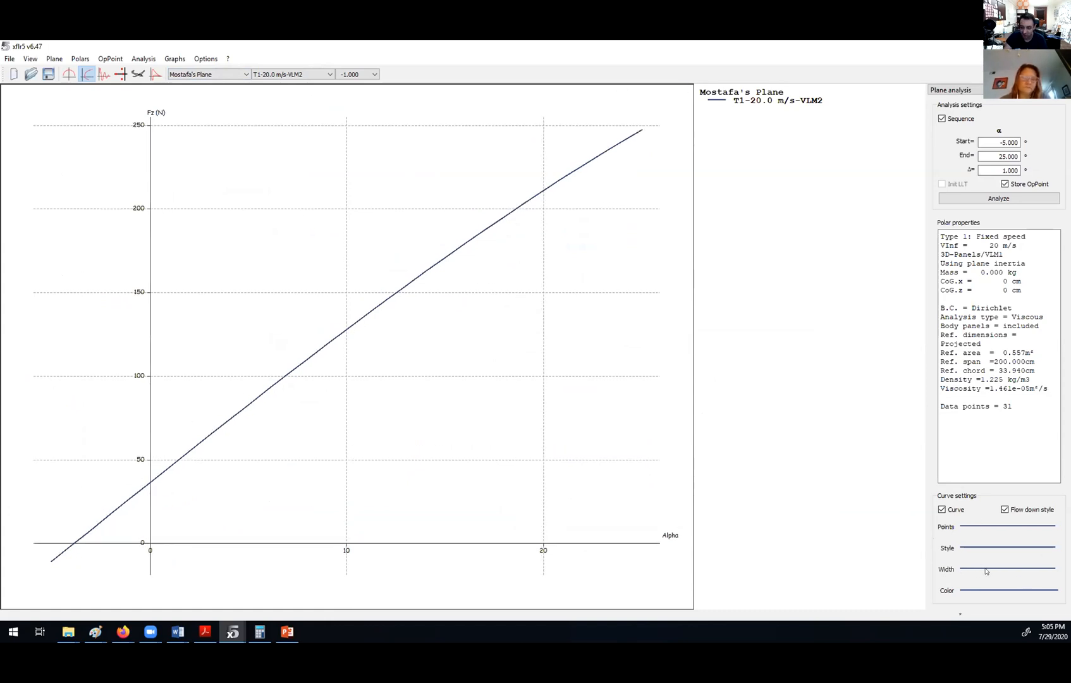
{"action": "left_click", "coordinate": [979, 591]}
{"action": "left_click", "coordinate": [419, 284]}
{"action": "left_click", "coordinate": [607, 427]}
Set the polar graph's Y variable to Fx (N), plotted against Alpha
{"action": "left_click_drag", "start_coordinate": [468, 406], "coordinate": [576, 318]}
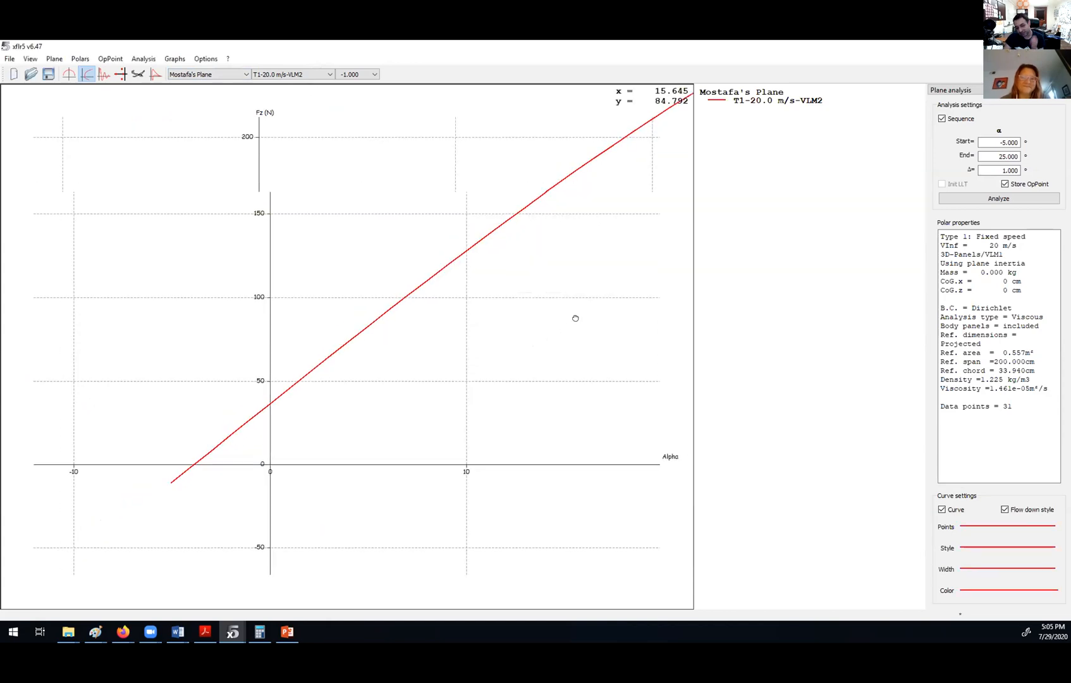
{"action": "double_click", "coordinate": [323, 144]}
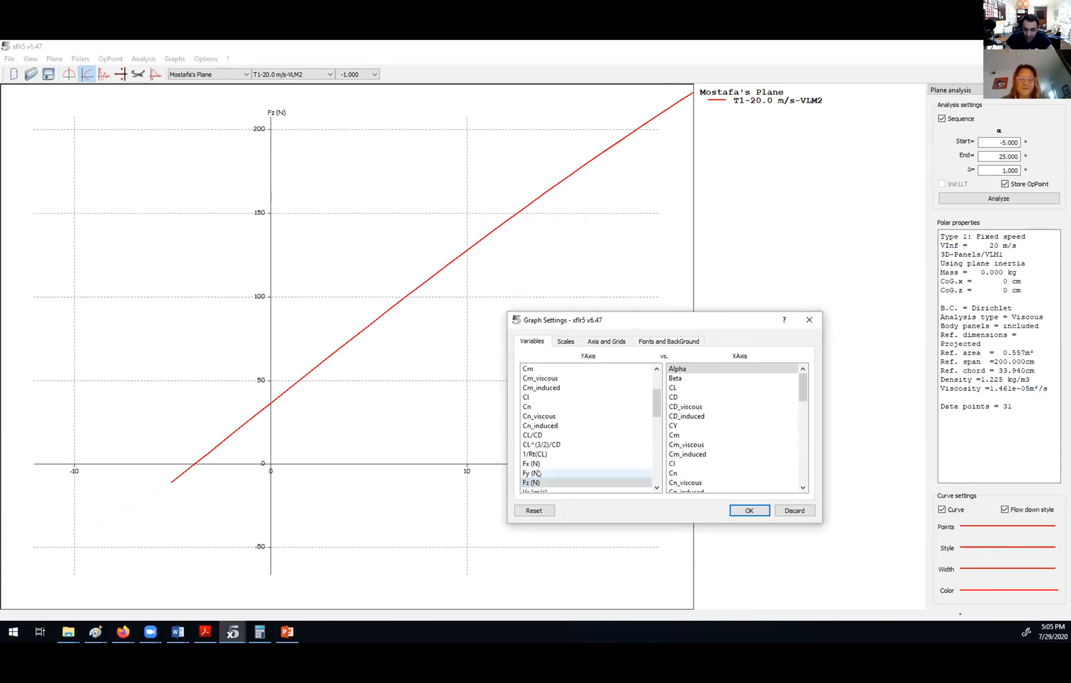
{"action": "left_click", "coordinate": [535, 464]}
{"action": "double_click", "coordinate": [535, 464]}
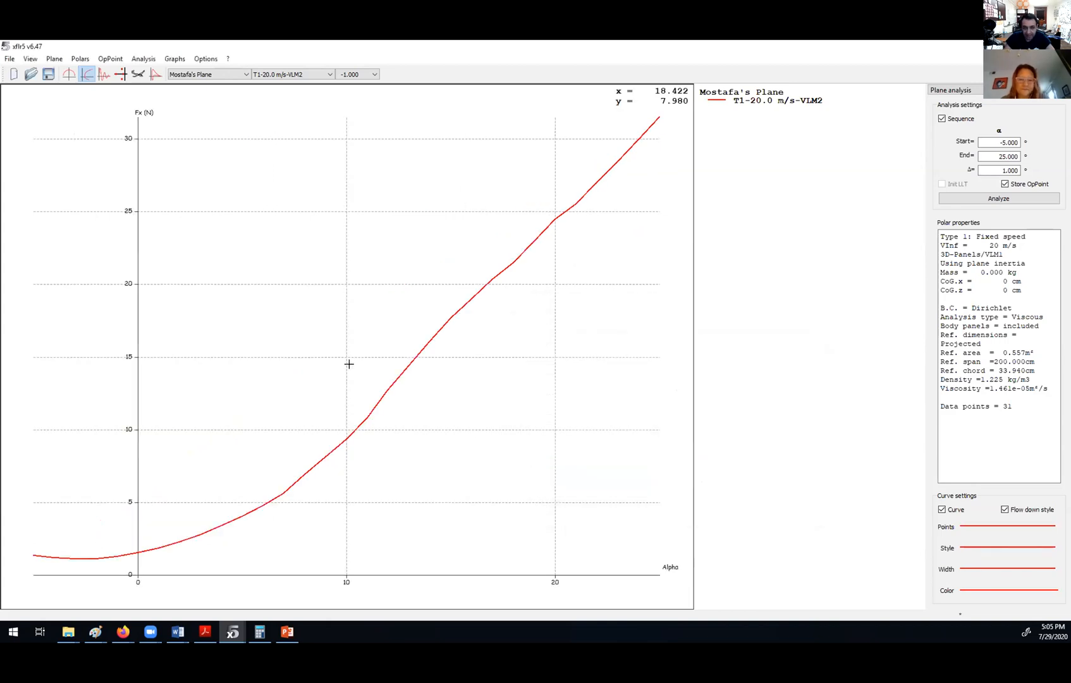
Plot Fz (N) against Alpha on the polar graph and examine the curve at zero Alpha
{"action": "double_click", "coordinate": [294, 227]}
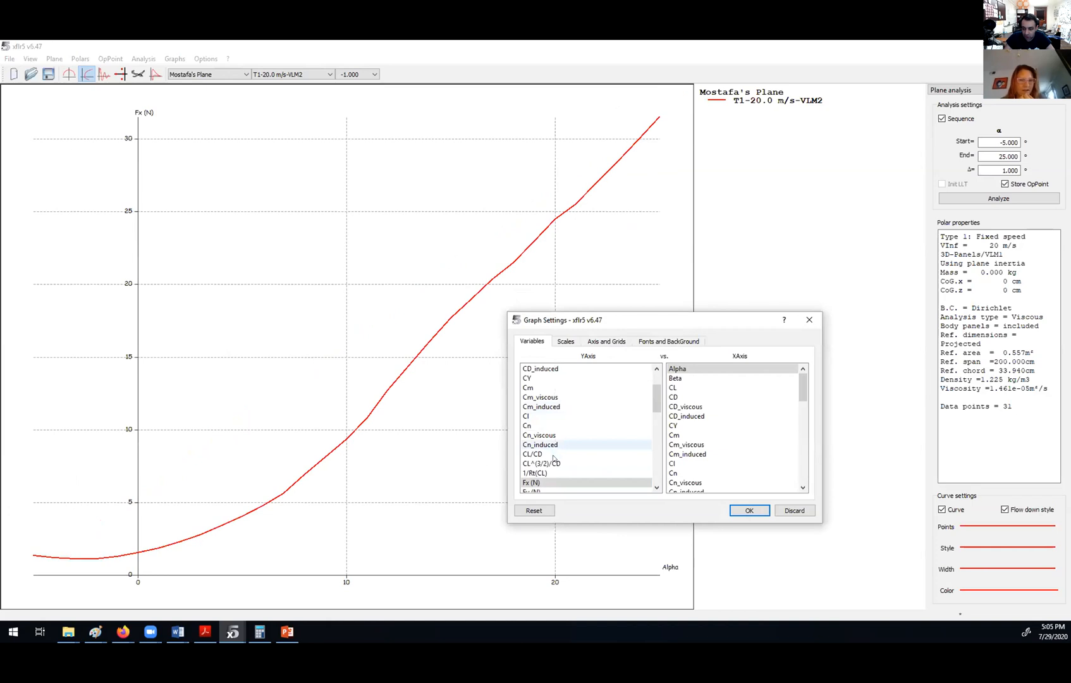
{"action": "scroll", "coordinate": [589, 443], "scroll_direction": "down", "scroll_amount": 3}
{"action": "left_click", "coordinate": [535, 444]}
{"action": "double_click", "coordinate": [535, 444]}
{"action": "left_click_drag", "start_coordinate": [273, 424], "coordinate": [474, 266]}
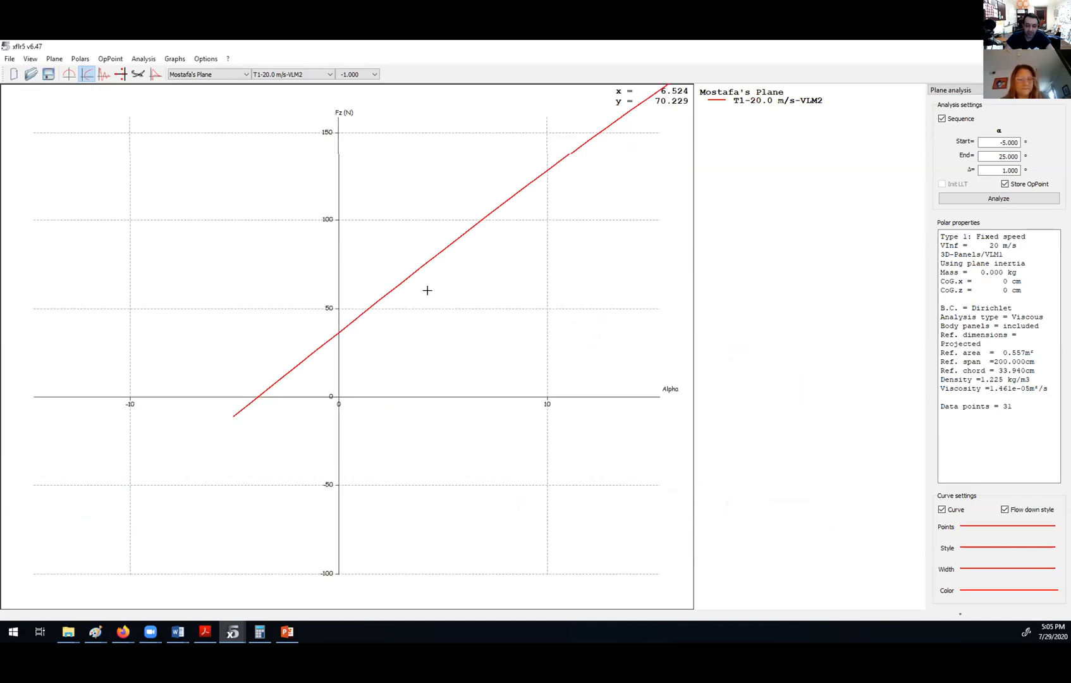
{"action": "scroll", "coordinate": [339, 316], "scroll_direction": "up", "scroll_amount": 6}
{"action": "scroll", "coordinate": [338, 316], "scroll_direction": "up", "scroll_amount": 10}
{"action": "left_click_drag", "start_coordinate": [294, 244], "coordinate": [298, 318]}
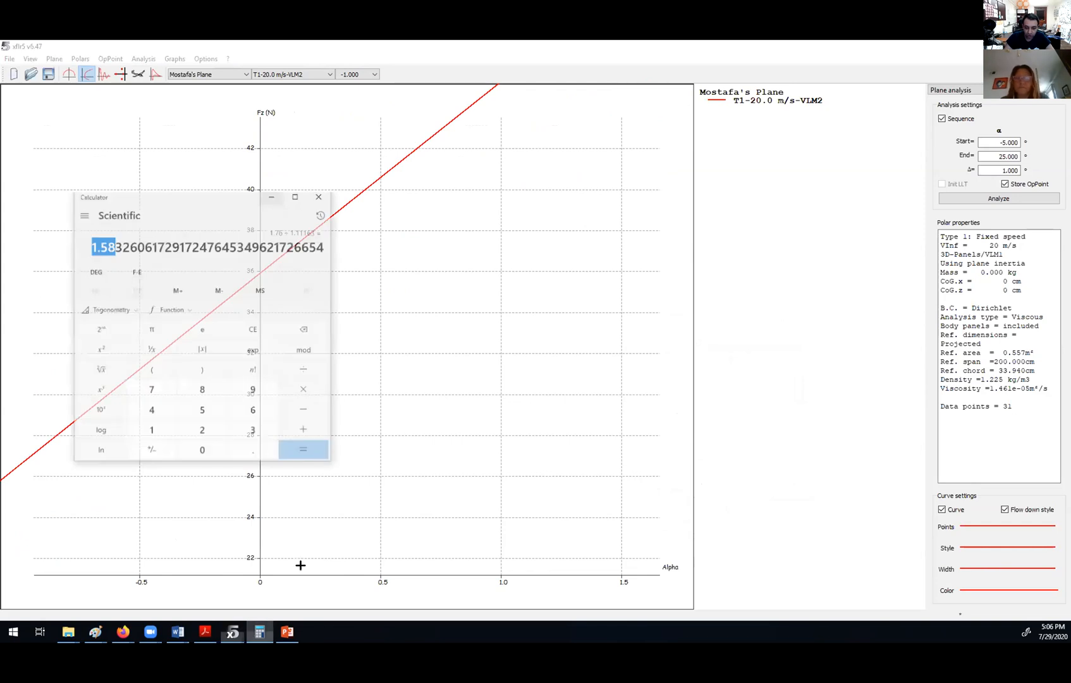
Switch to Calculator, divide 36 by 9.81 to convert the lift force to a mass, and return to the polar graph
{"action": "left_click", "coordinate": [260, 632]}
{"action": "left_click", "coordinate": [255, 310]}
{"action": "type", "text": "36 + "}
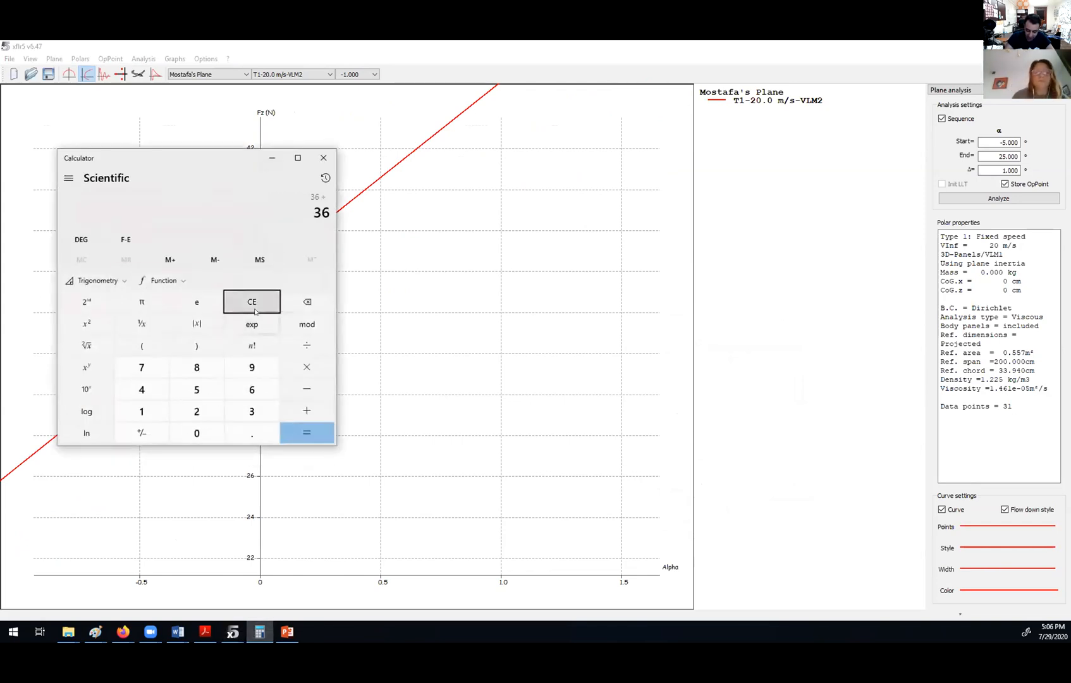
{"action": "type", "text": "9.81"}
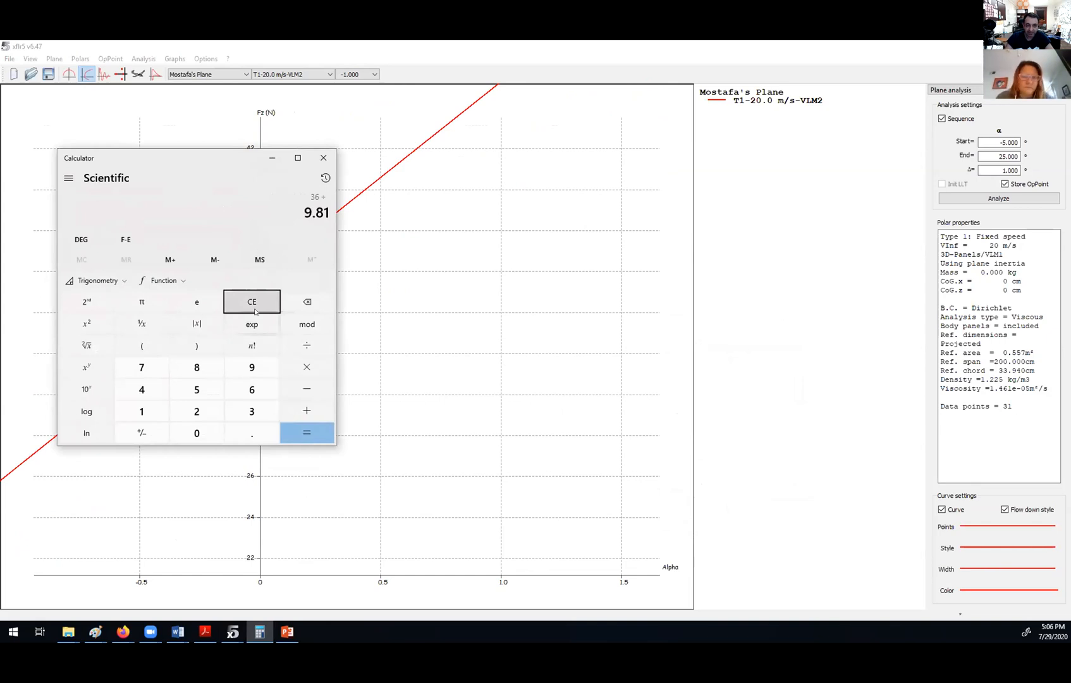
{"action": "key", "text": "Return"}
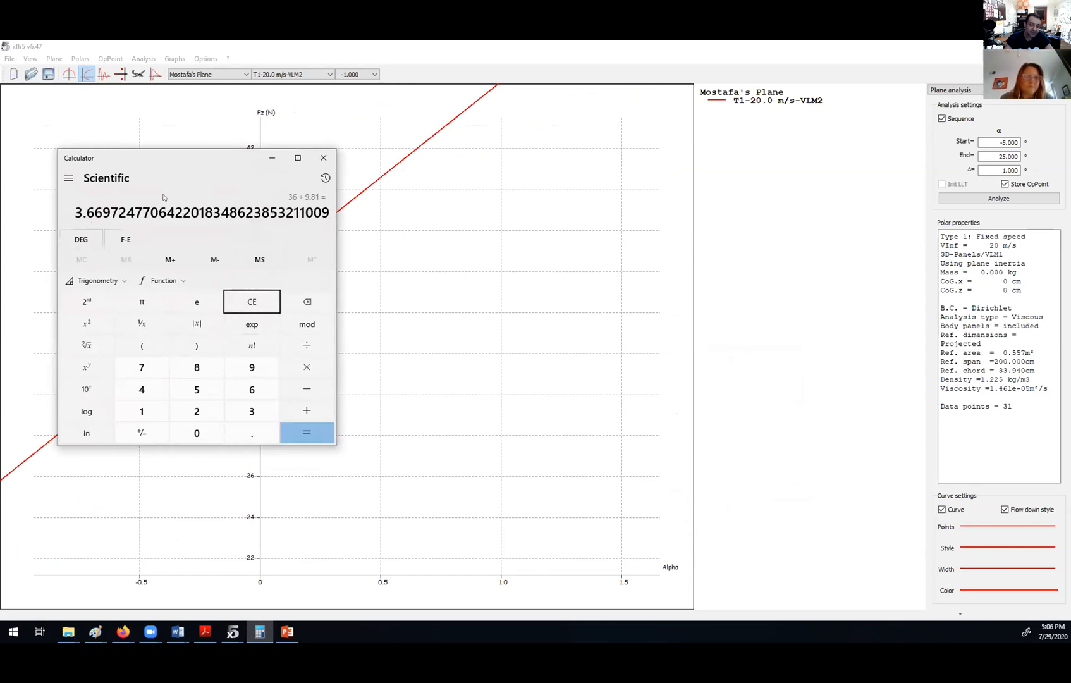
{"action": "left_click", "coordinate": [272, 158]}
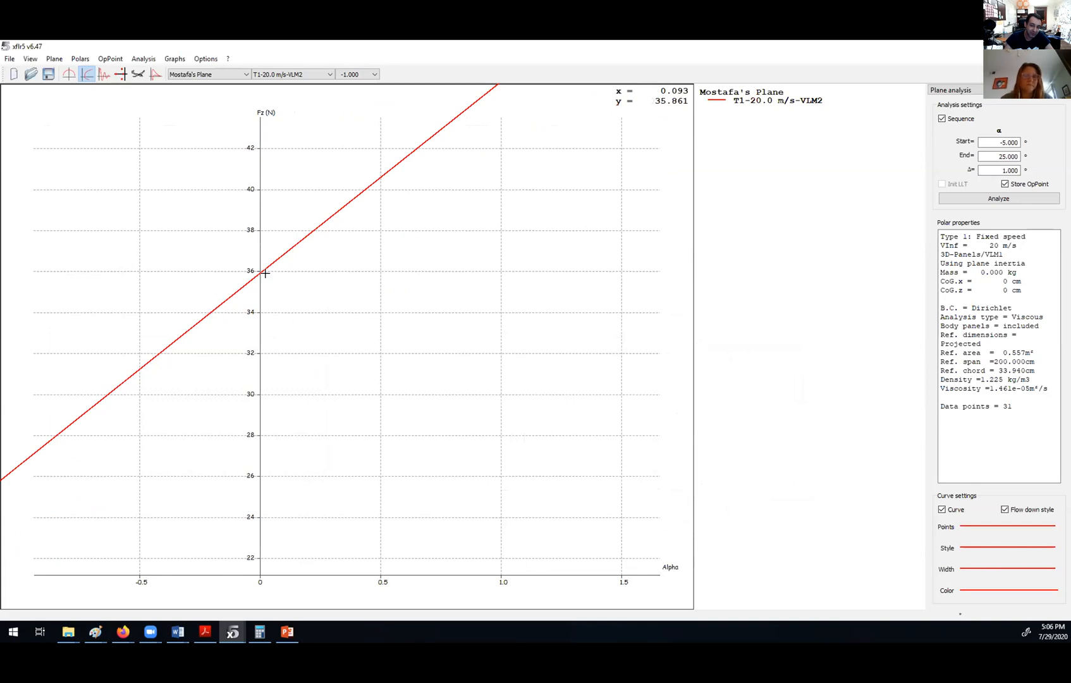
Examine the Fz curve at 5° Alpha and over the wider Alpha range
{"action": "scroll", "coordinate": [262, 265], "scroll_direction": "down", "scroll_amount": 15}
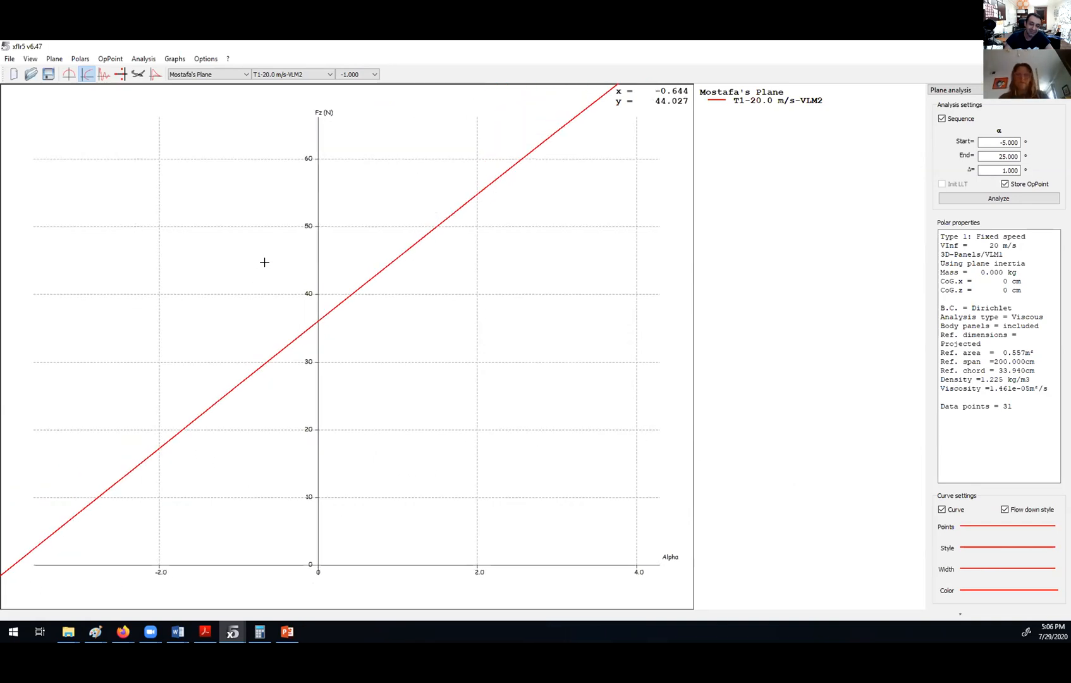
{"action": "left_click_drag", "start_coordinate": [306, 300], "coordinate": [217, 350]}
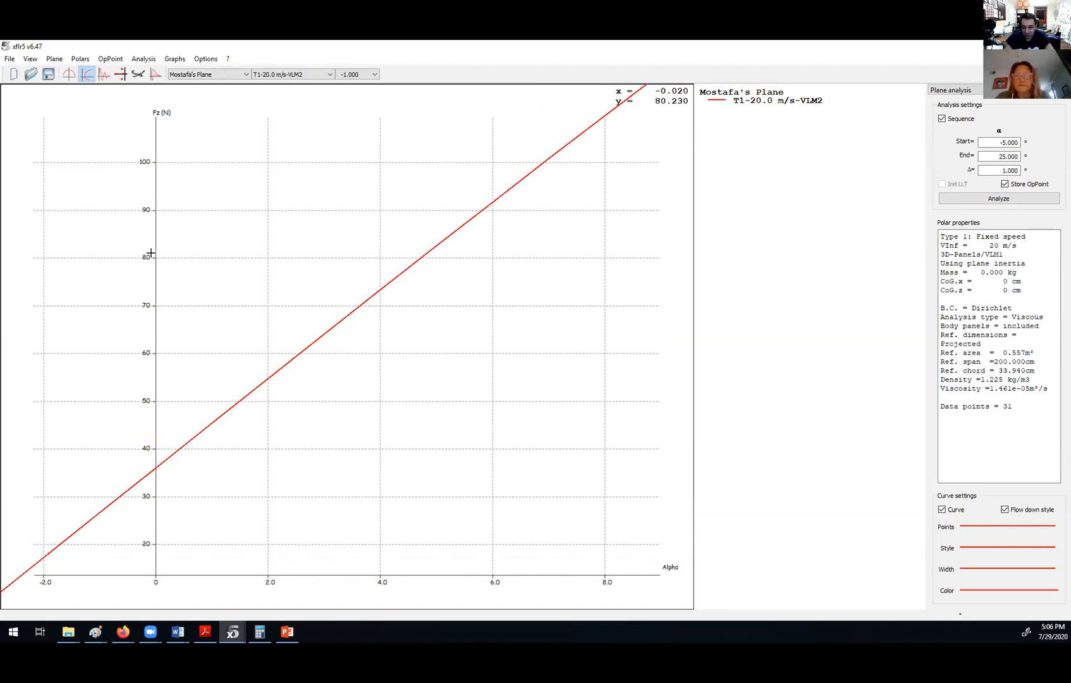
{"action": "scroll", "coordinate": [438, 569], "scroll_direction": "up", "scroll_amount": 5}
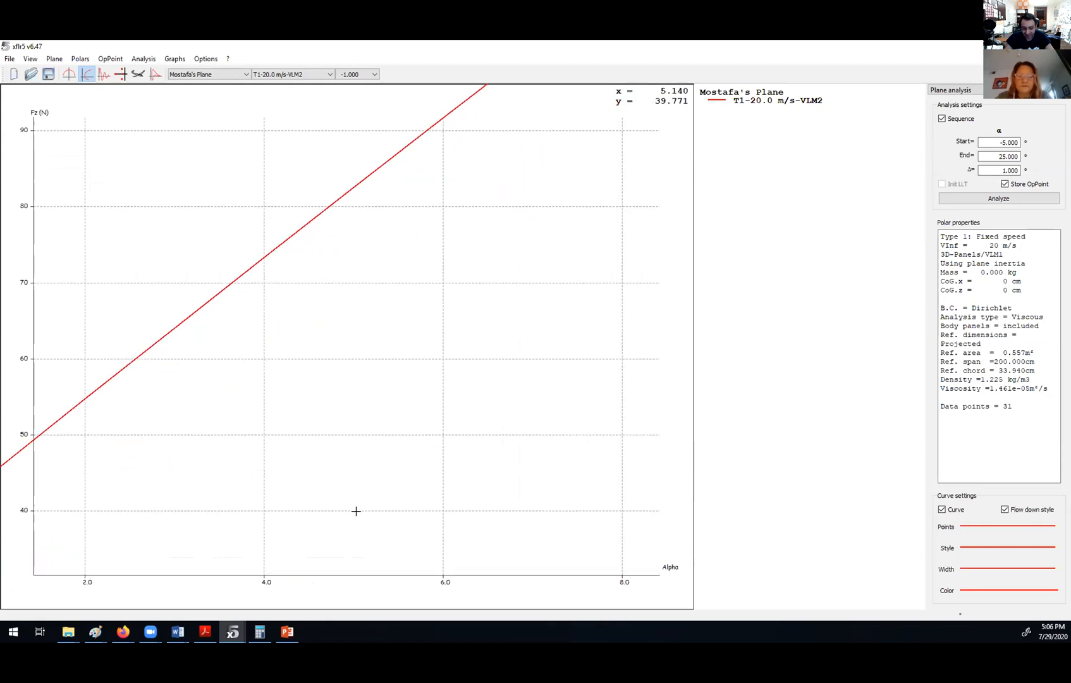
{"action": "scroll", "coordinate": [267, 511], "scroll_direction": "up", "scroll_amount": 1}
{"action": "left_click_drag", "start_coordinate": [256, 229], "coordinate": [189, 248]}
{"action": "scroll", "coordinate": [222, 245], "scroll_direction": "up", "scroll_amount": 4}
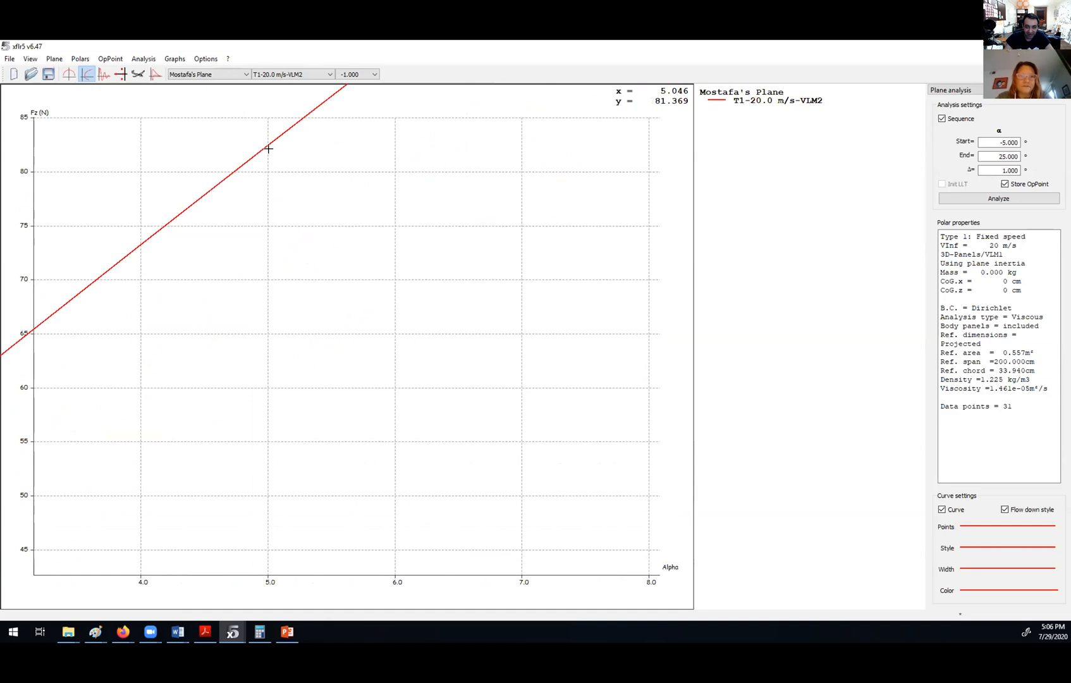
{"action": "scroll", "coordinate": [270, 145], "scroll_direction": "down", "scroll_amount": 1}
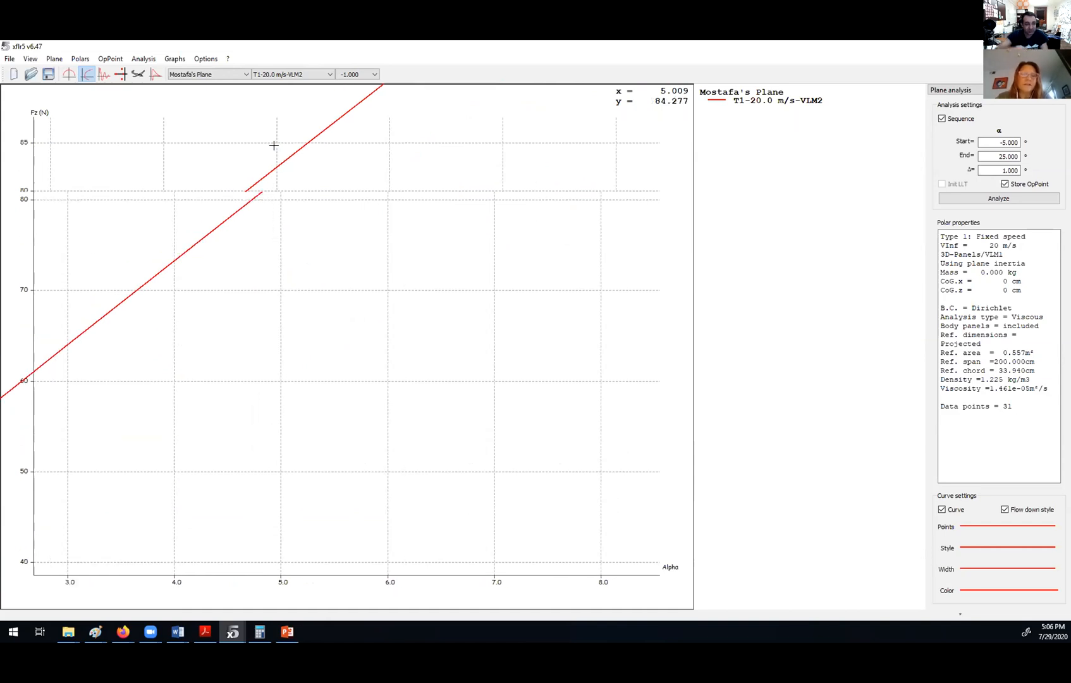
{"action": "scroll", "coordinate": [304, 164], "scroll_direction": "down", "scroll_amount": 3}
{"action": "scroll", "coordinate": [302, 149], "scroll_direction": "down", "scroll_amount": 3}
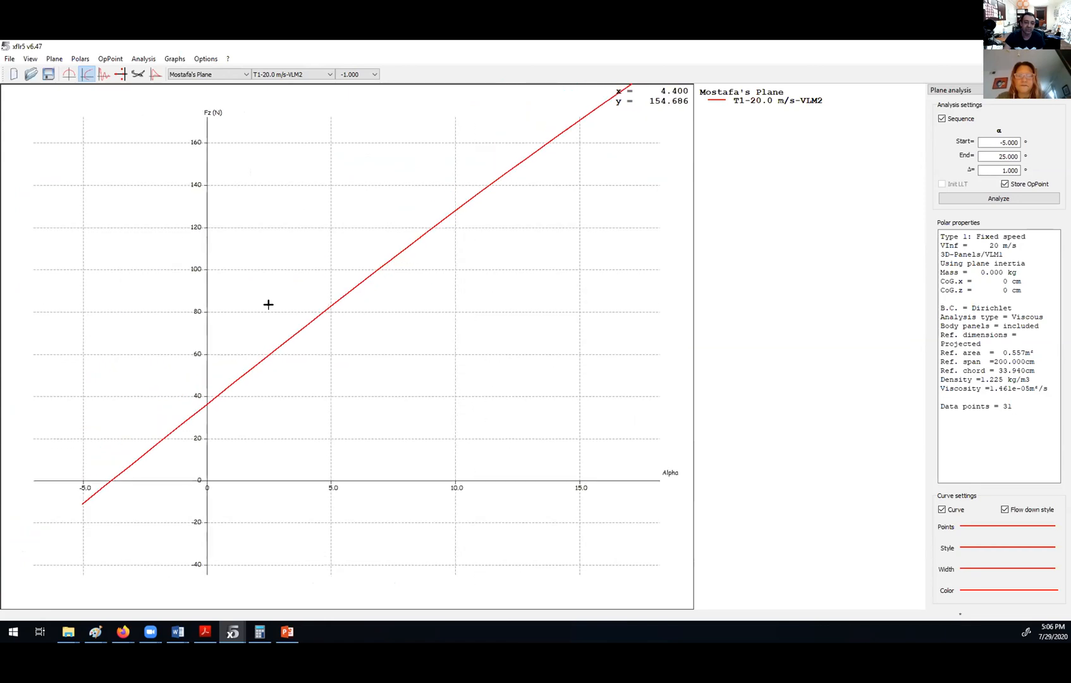
{"action": "scroll", "coordinate": [303, 246], "scroll_direction": "down", "scroll_amount": 4}
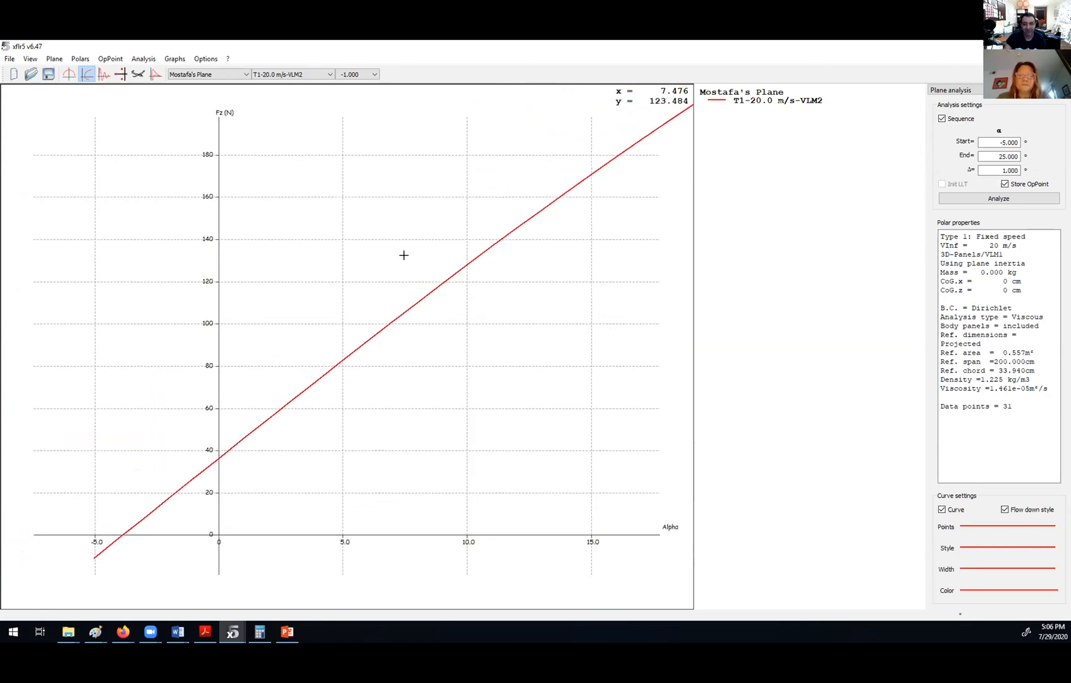
Plot Fy (N) against Alpha, and replace it with Fx (N) to examine the curve around zero Alpha
{"action": "double_click", "coordinate": [473, 363]}
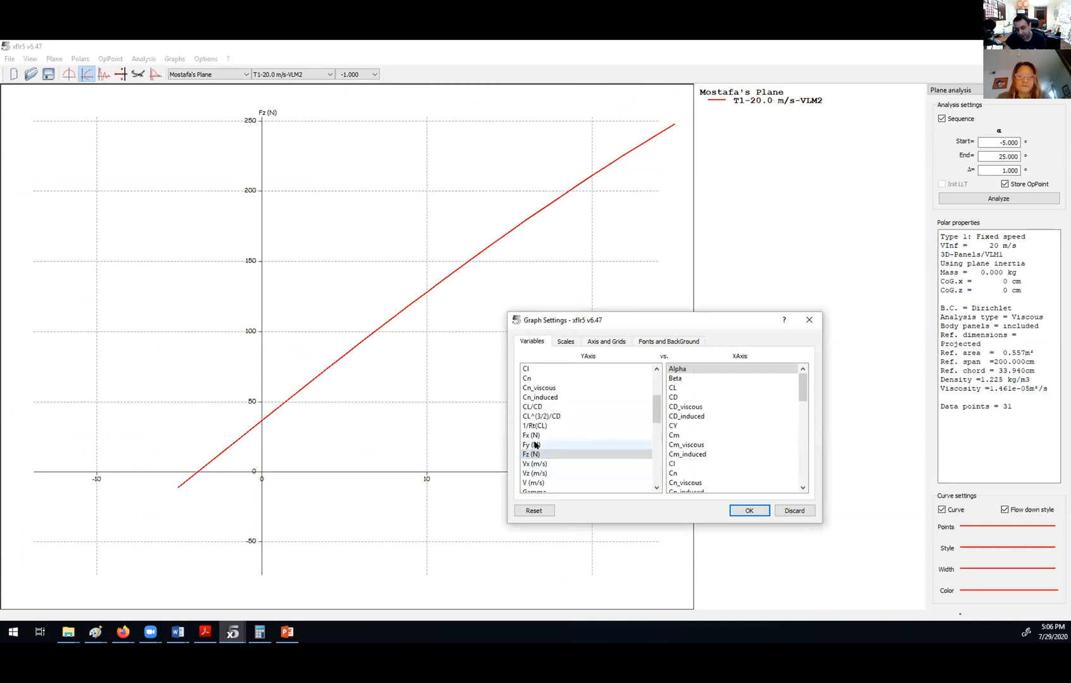
{"action": "double_click", "coordinate": [536, 446]}
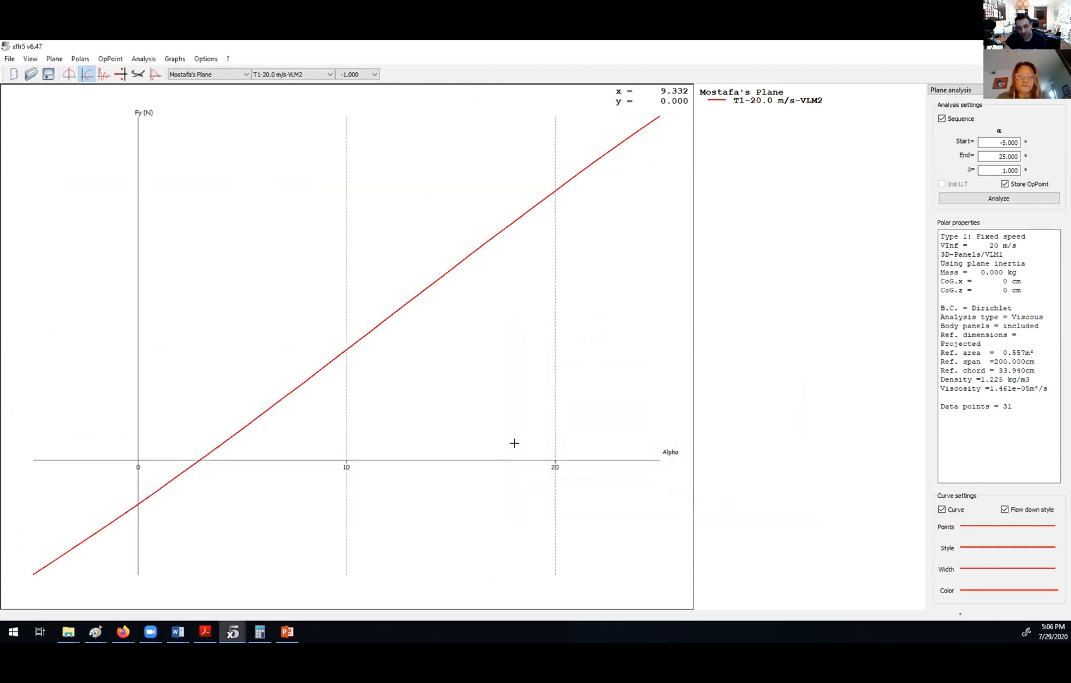
{"action": "double_click", "coordinate": [313, 288]}
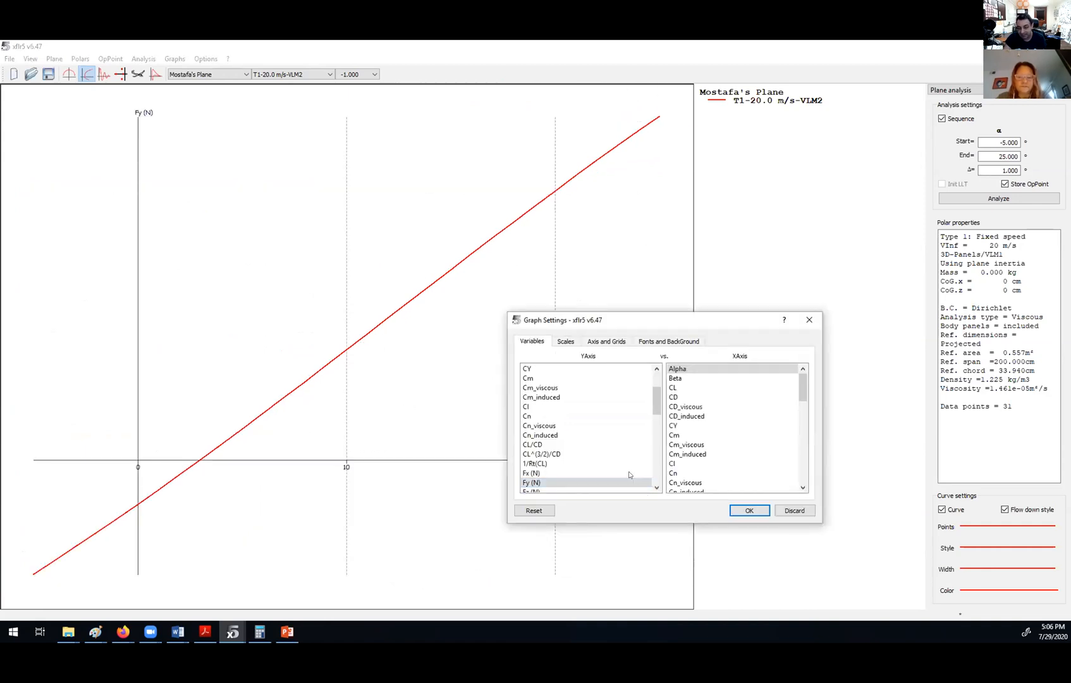
{"action": "double_click", "coordinate": [536, 467]}
{"action": "left_click_drag", "start_coordinate": [293, 421], "coordinate": [425, 245]}
{"action": "scroll", "coordinate": [265, 361], "scroll_direction": "down", "scroll_amount": 3}
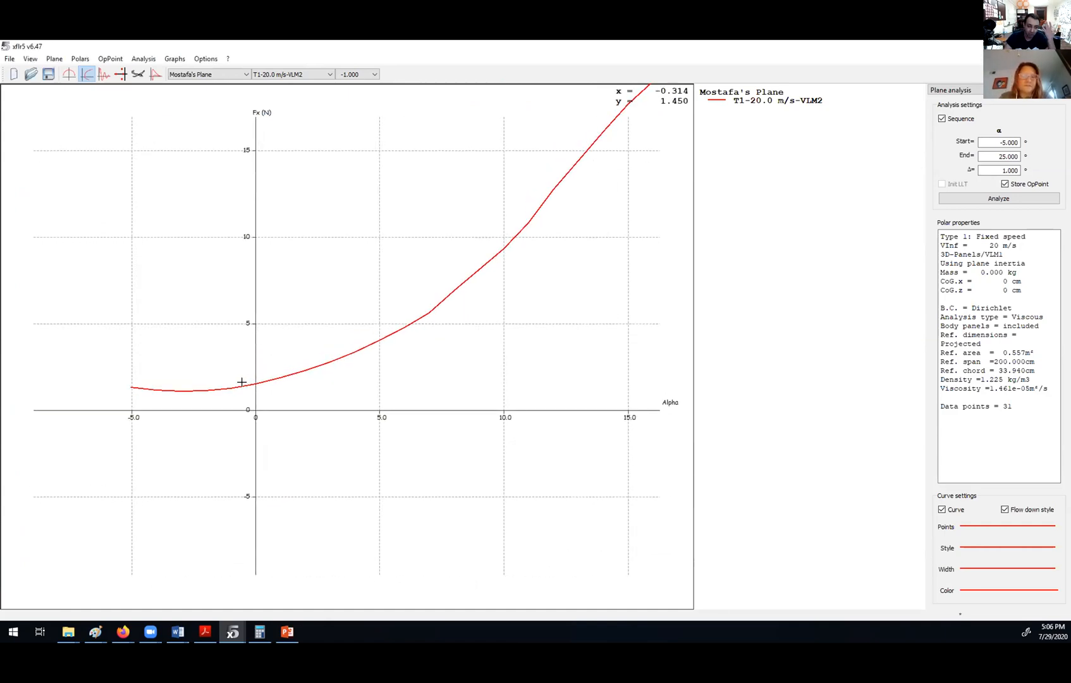
{"action": "scroll", "coordinate": [233, 410], "scroll_direction": "down", "scroll_amount": 5}
{"action": "left_click_drag", "start_coordinate": [198, 403], "coordinate": [499, 241]}
{"action": "scroll", "coordinate": [261, 299], "scroll_direction": "down", "scroll_amount": 17}
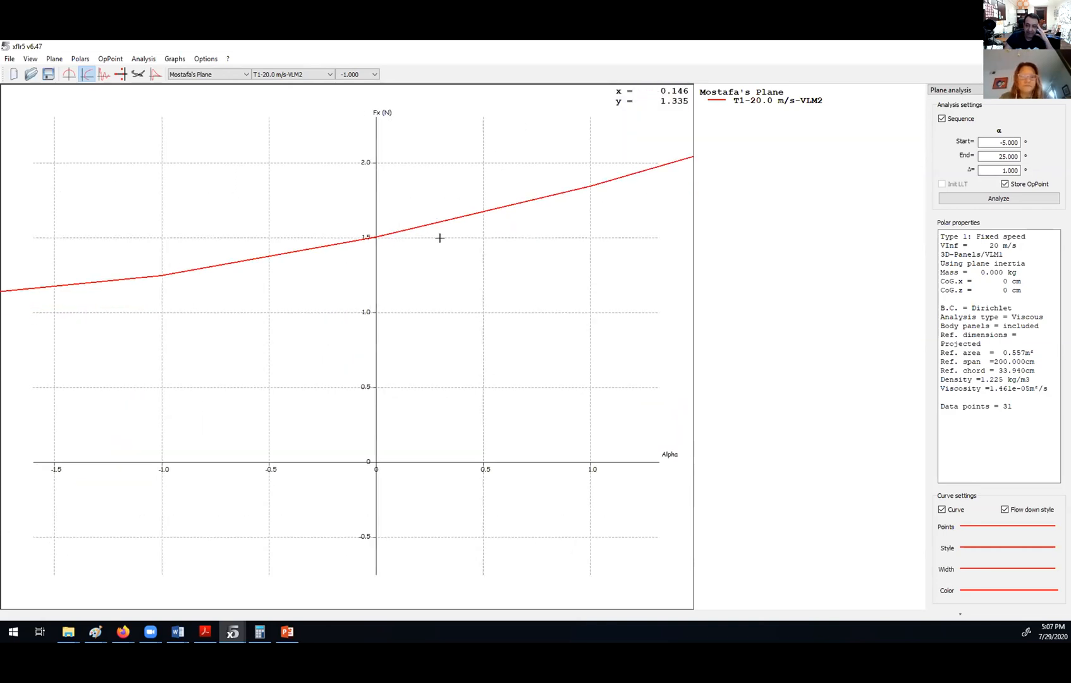
{"action": "left_click_drag", "start_coordinate": [419, 233], "coordinate": [393, 253]}
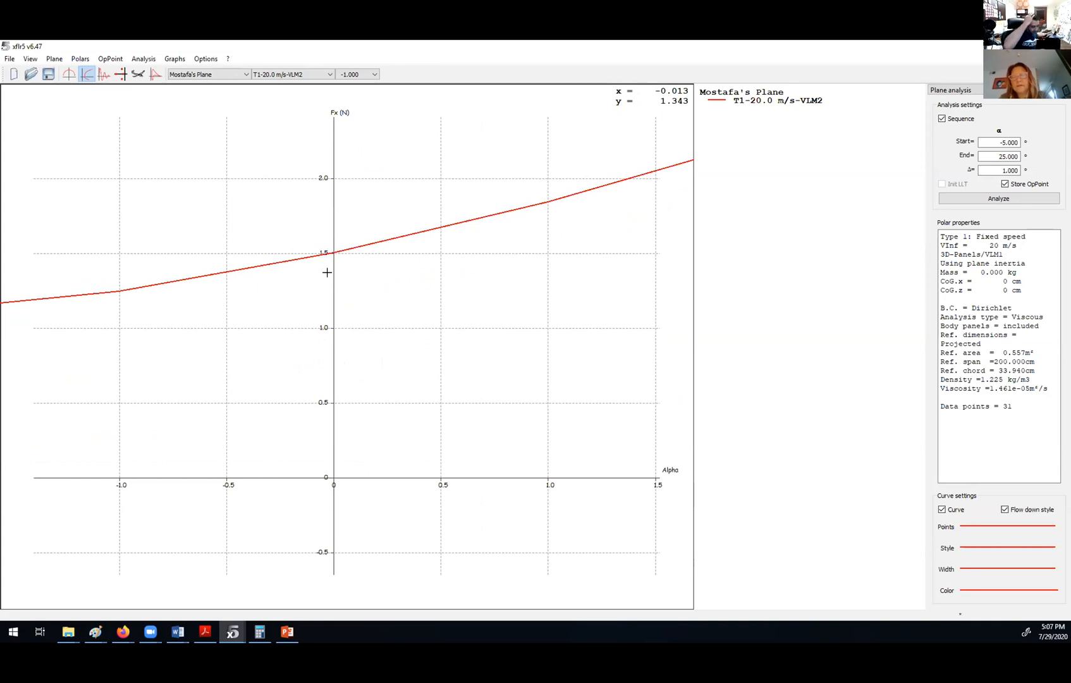
Switch to Firefox, search Google for "ecalc" in a new tab, and open the eCalc site
{"action": "left_click", "coordinate": [124, 632]}
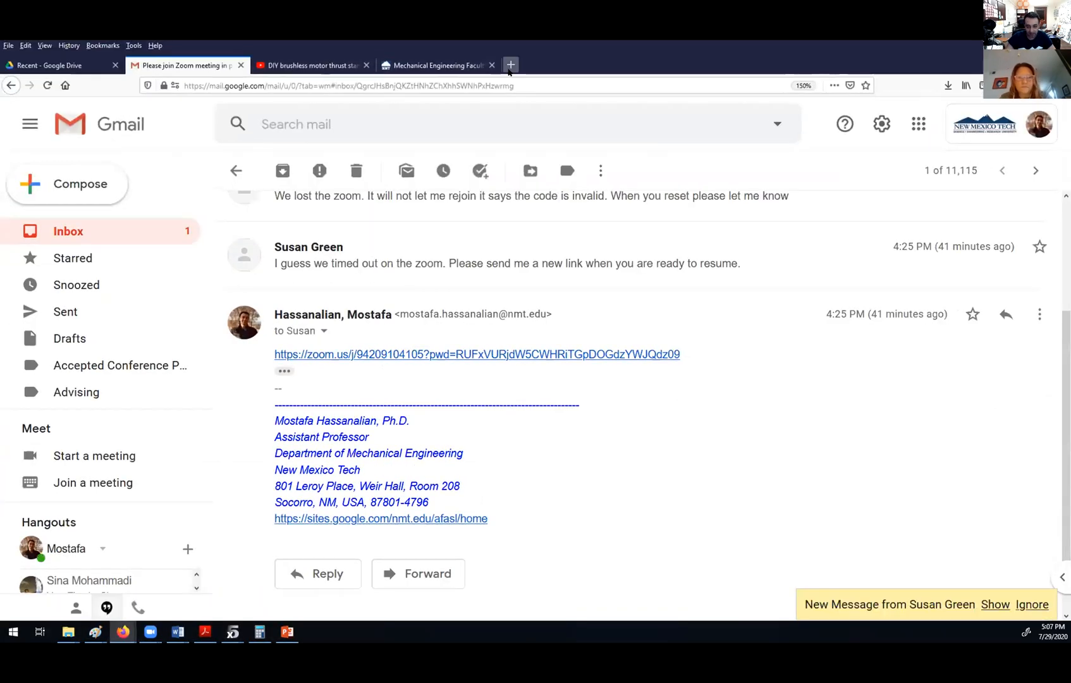
{"action": "left_click", "coordinate": [509, 66]}
{"action": "type", "text": "g"}
{"action": "key", "text": "Return"}
{"action": "type", "text": "e"}
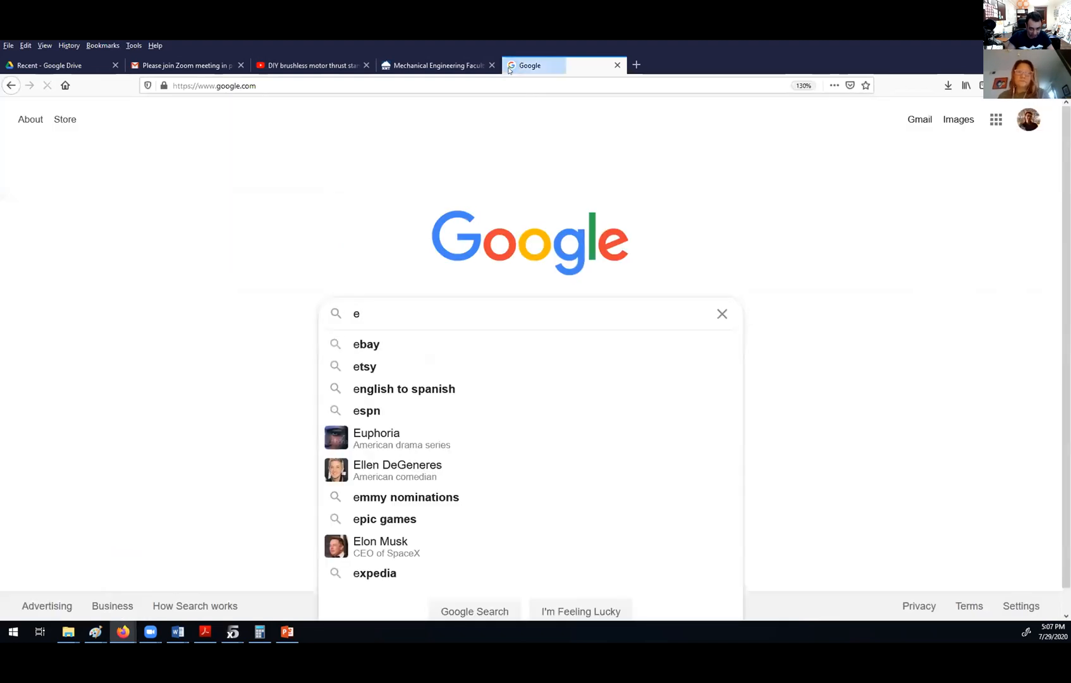
{"action": "type", "text": "calc"}
{"action": "key", "text": "Return"}
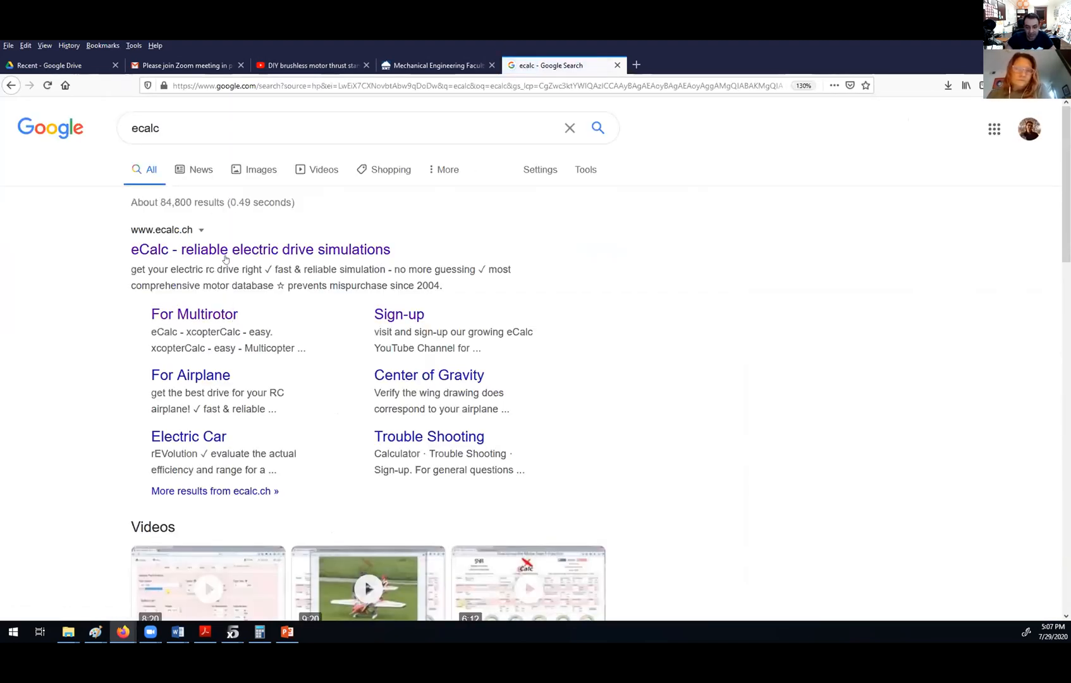
{"action": "left_click", "coordinate": [222, 251]}
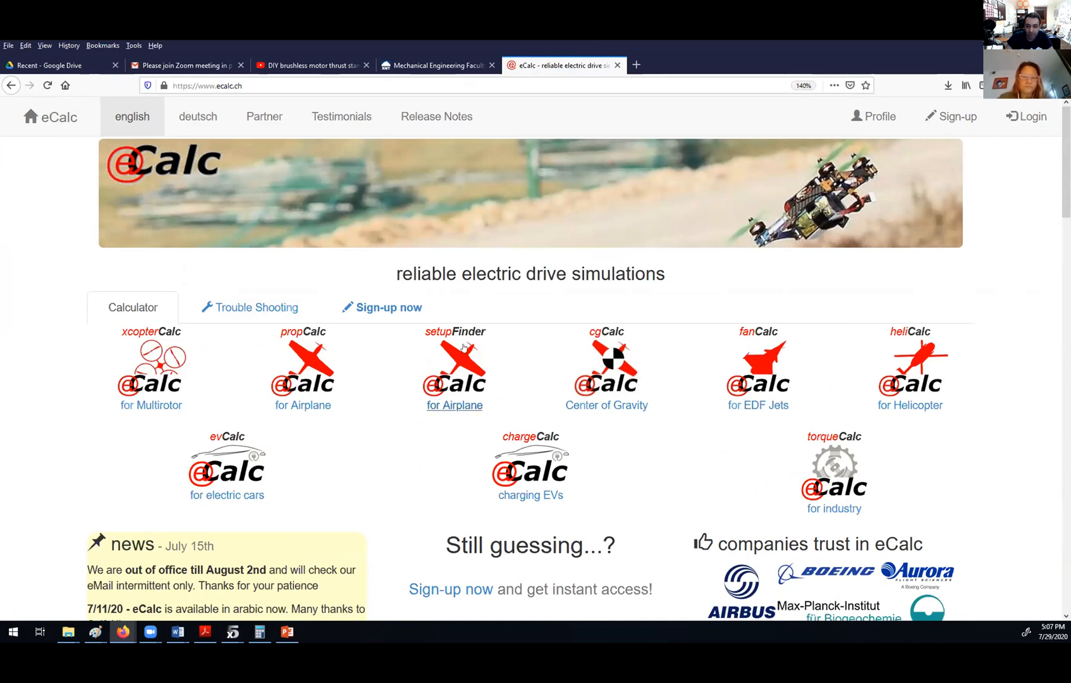
Open the propCalc calculator for airplanes and decline its usage statement
{"action": "left_click", "coordinate": [302, 406]}
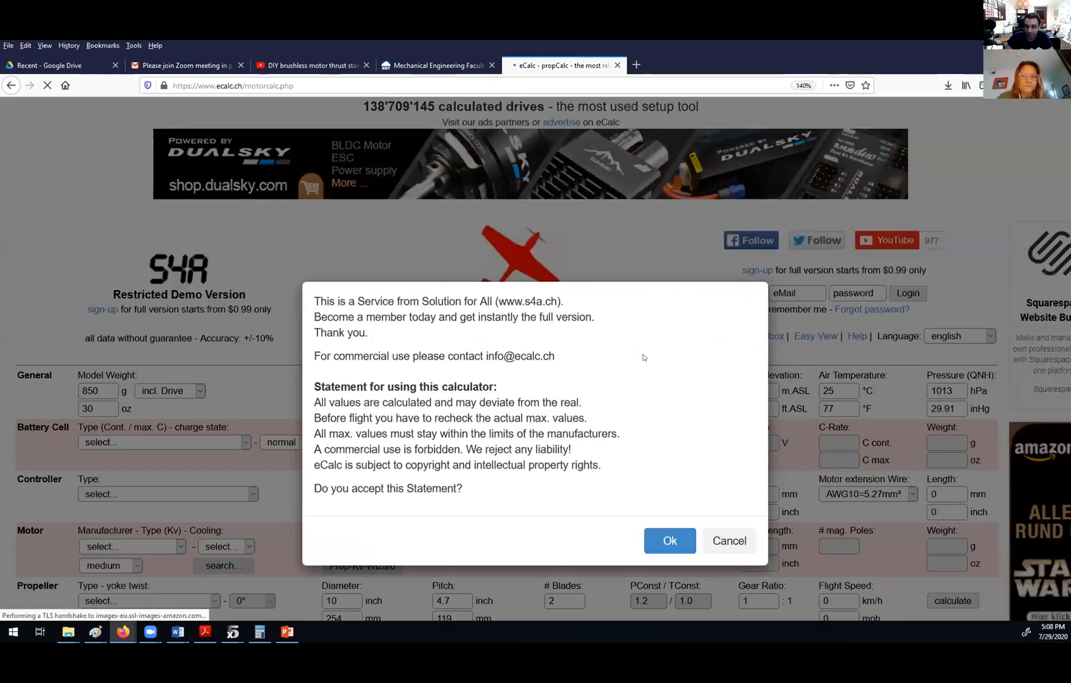
{"action": "left_click_drag", "start_coordinate": [643, 357], "coordinate": [315, 299]}
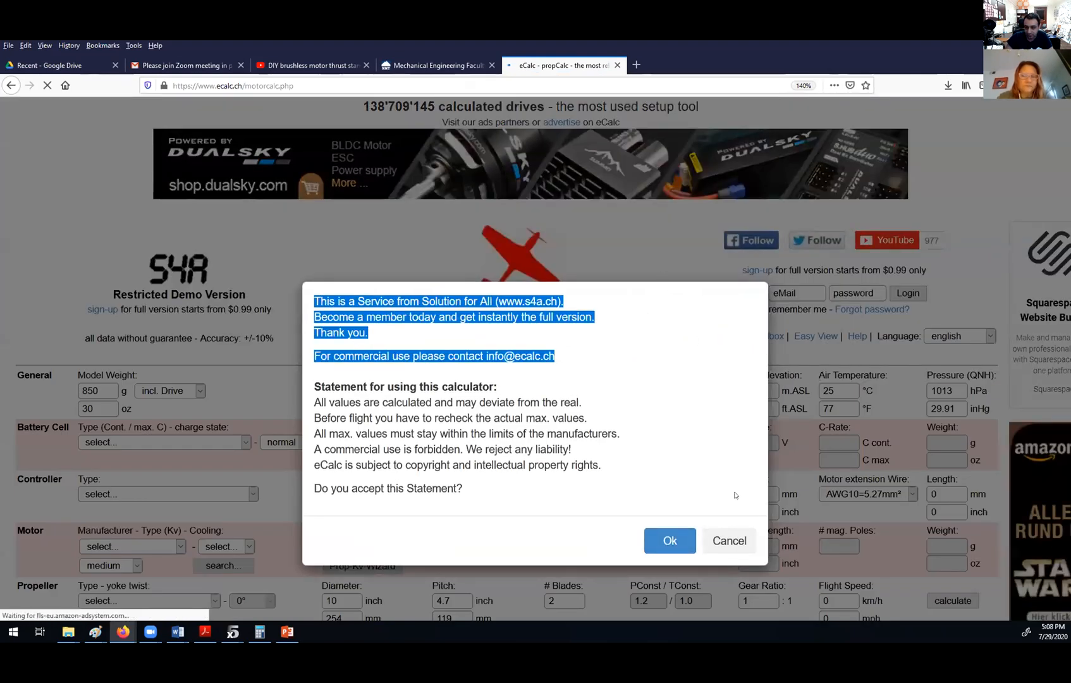
{"action": "left_click", "coordinate": [729, 541]}
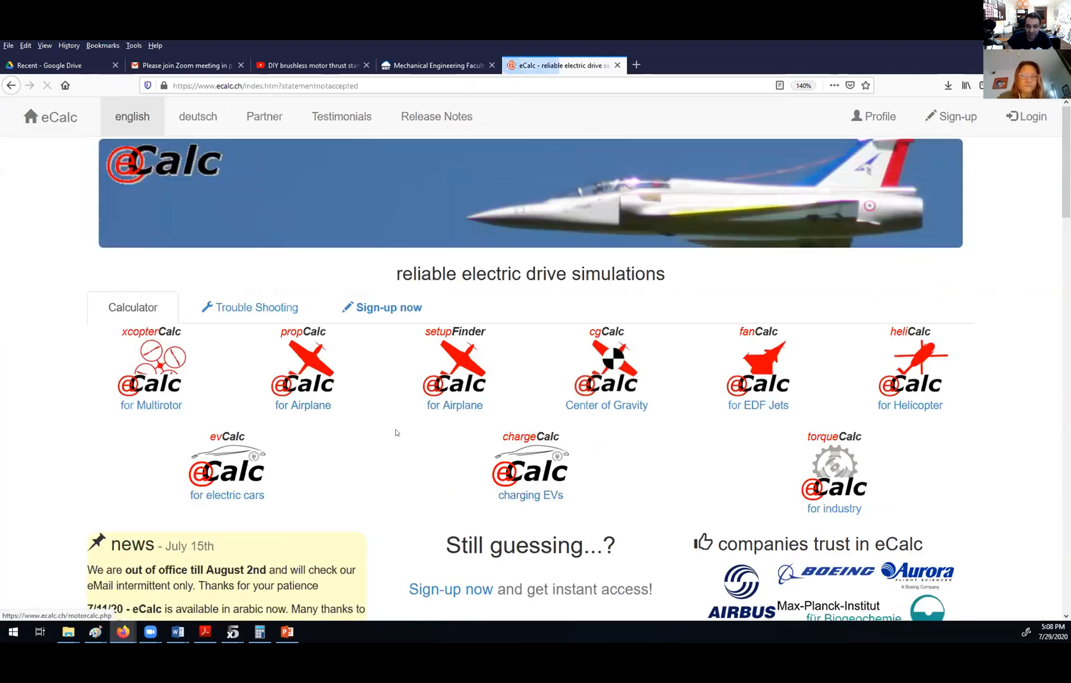
{"action": "scroll", "coordinate": [357, 333], "scroll_direction": "down", "scroll_amount": 2}
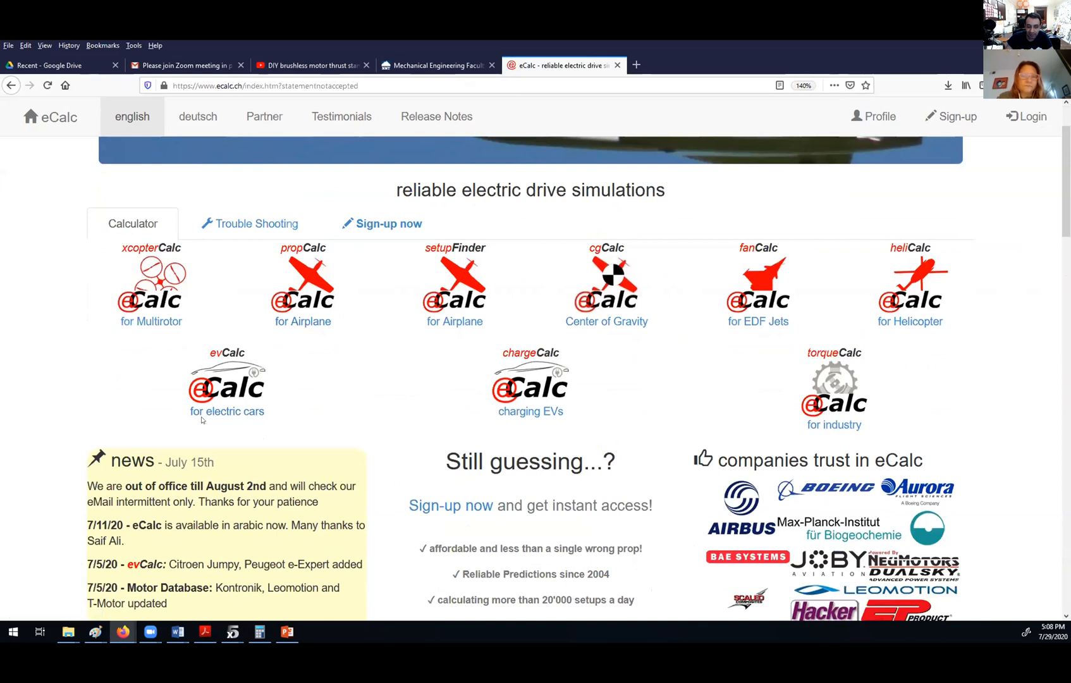
{"action": "left_click", "coordinate": [254, 411]}
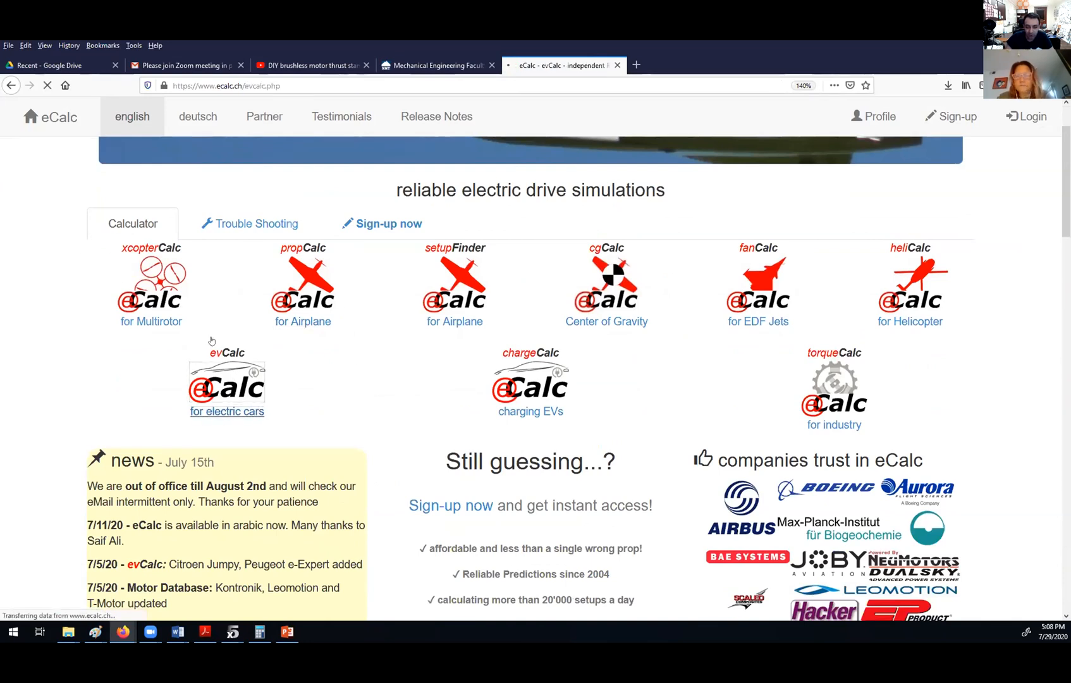
{"action": "key", "text": "alt+Left"}
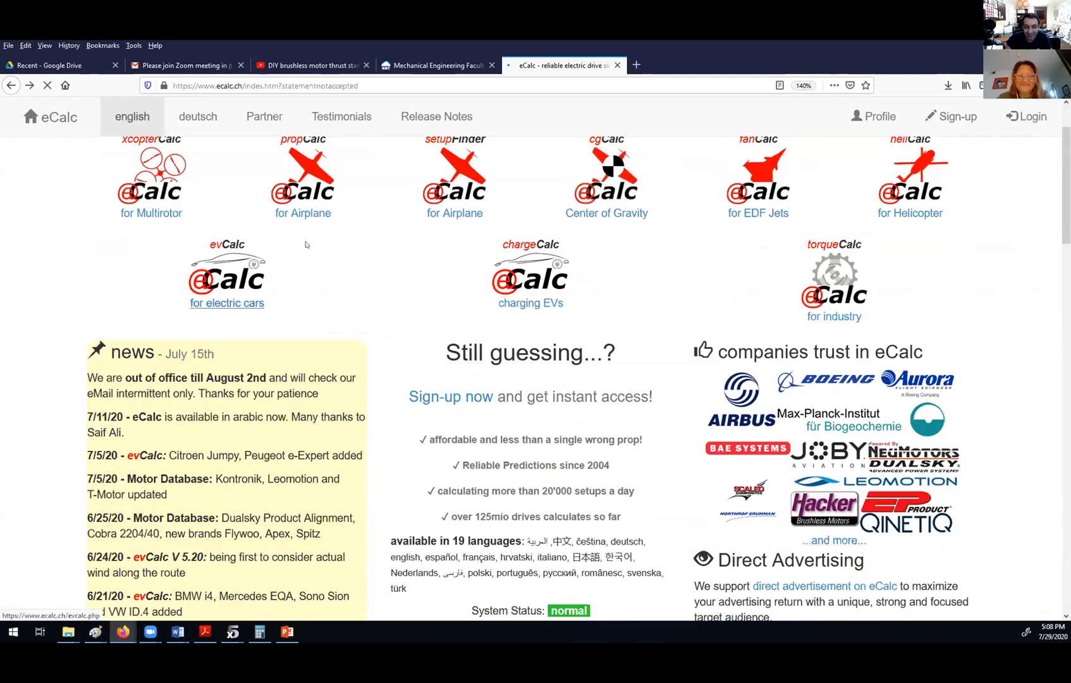
Reopen propCalc for airplanes, decline its statement again, and look through the eCalc home page
{"action": "left_click", "coordinate": [307, 221]}
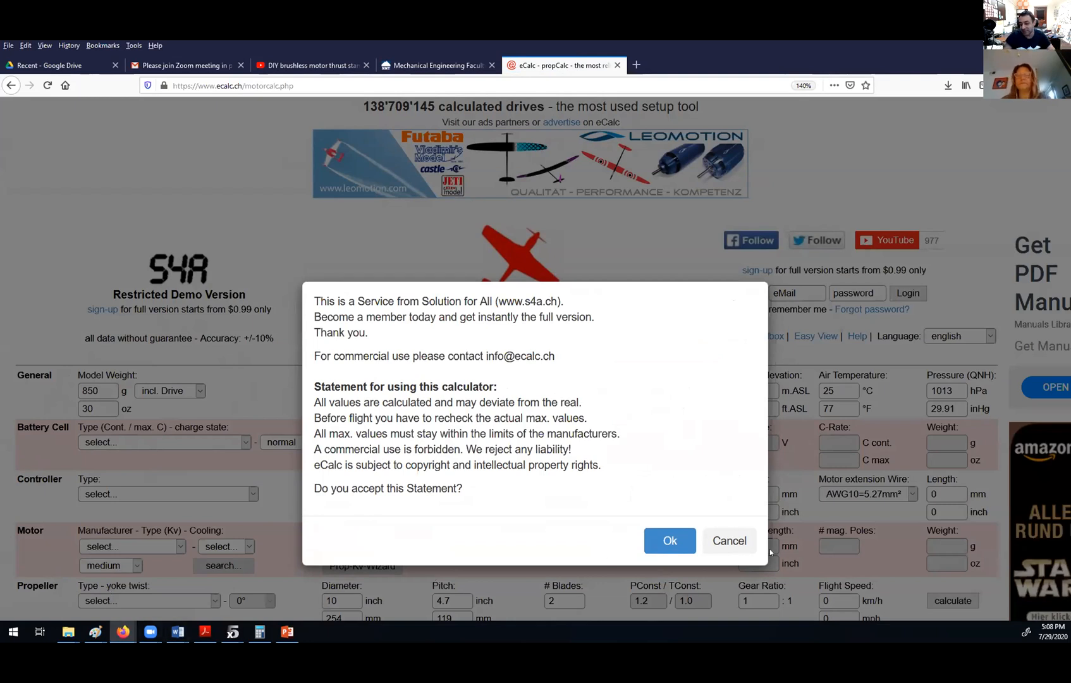
{"action": "left_click", "coordinate": [722, 547]}
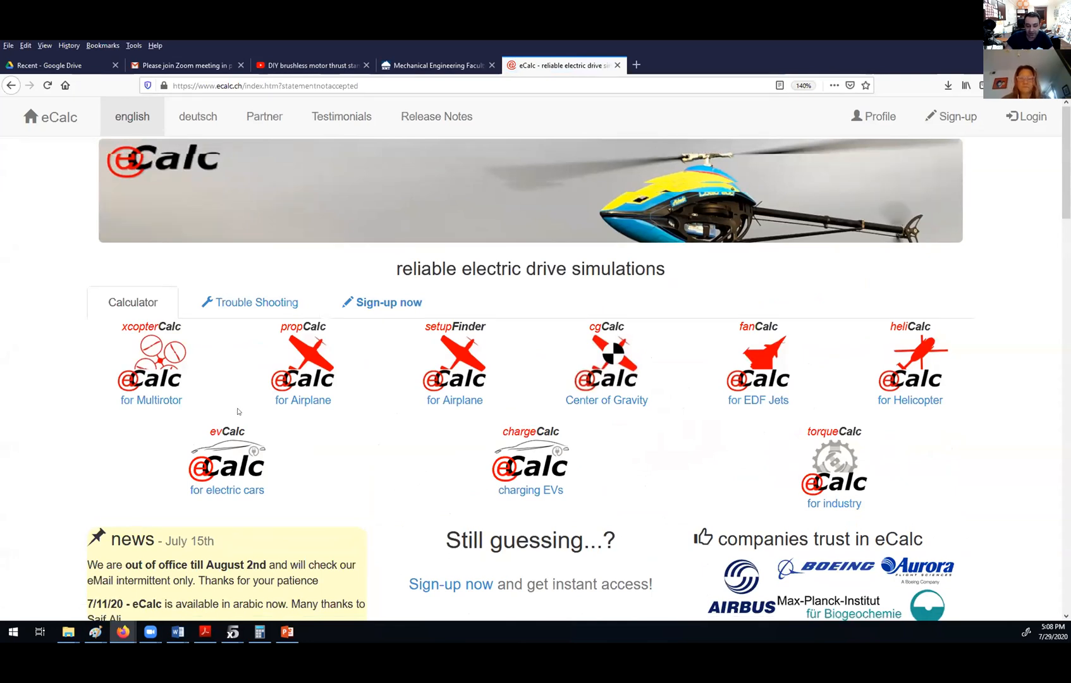
{"action": "scroll", "coordinate": [243, 410], "scroll_direction": "down", "scroll_amount": 5}
{"action": "scroll", "coordinate": [243, 409], "scroll_direction": "down", "scroll_amount": 6}
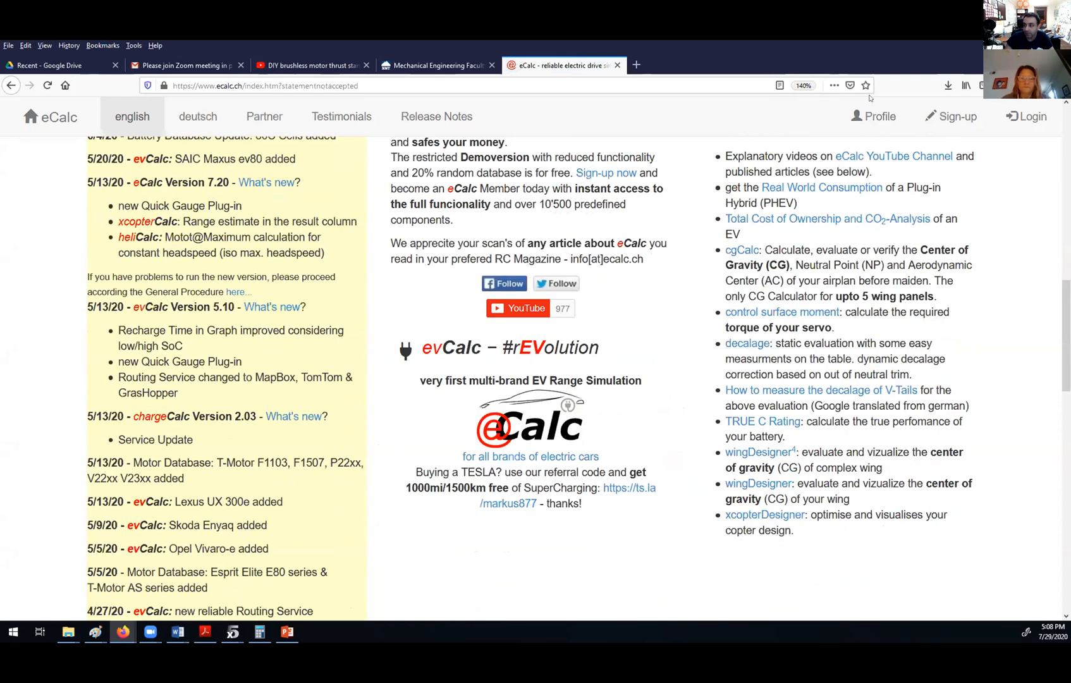
Switch back to xflr5 and view the Fx curve over a wider Alpha range
{"action": "key", "text": "alt+Tab"}
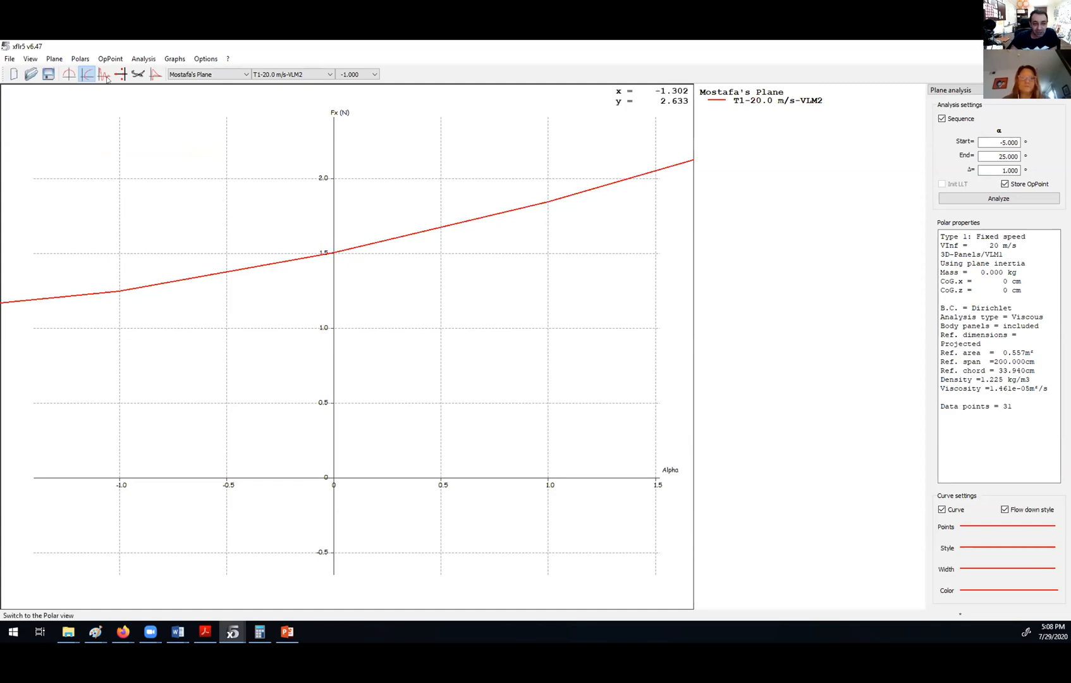
{"action": "scroll", "coordinate": [301, 301], "scroll_direction": "down", "scroll_amount": 5}
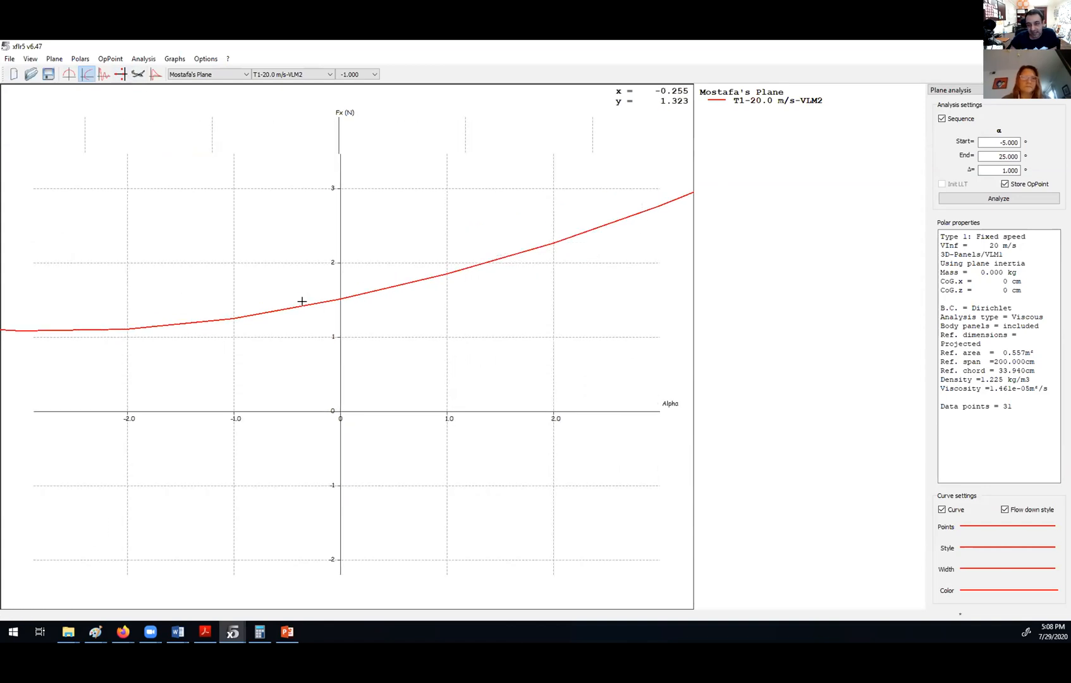
Plot CL^(3/2)/CD against Alpha on the polar graph in place of Fx
{"action": "double_click", "coordinate": [243, 277]}
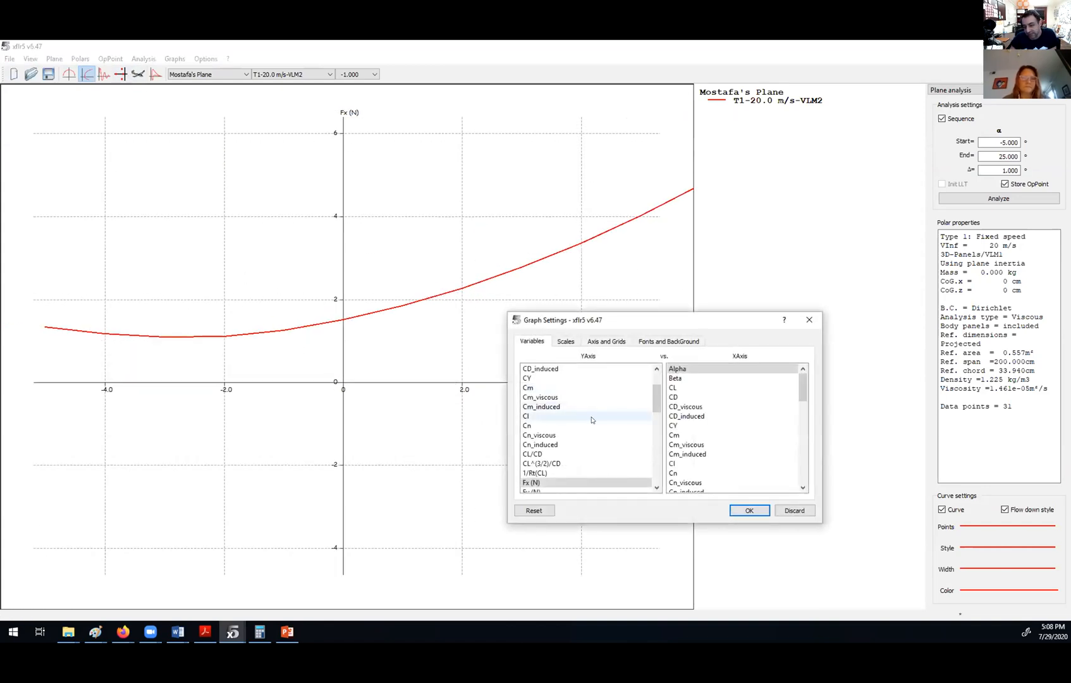
{"action": "scroll", "coordinate": [591, 417], "scroll_direction": "up", "scroll_amount": 2}
{"action": "scroll", "coordinate": [575, 405], "scroll_direction": "down", "scroll_amount": 4}
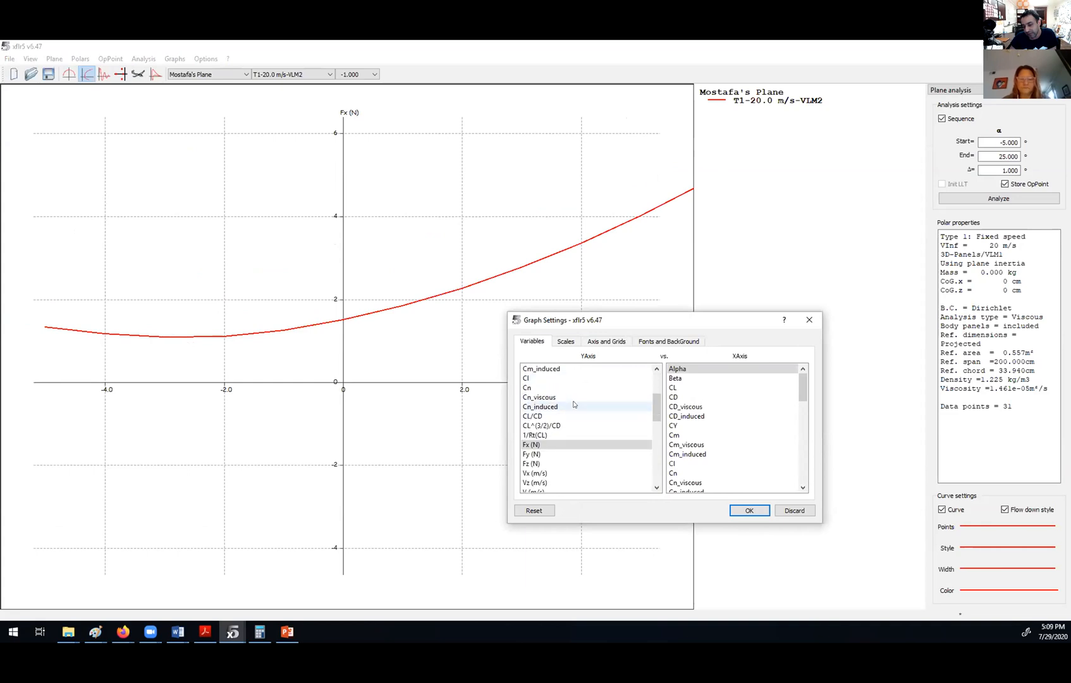
{"action": "double_click", "coordinate": [569, 418]}
Plot CL/CD against Alpha and examine the curve around its peak and over the full Alpha range
{"action": "double_click", "coordinate": [308, 239]}
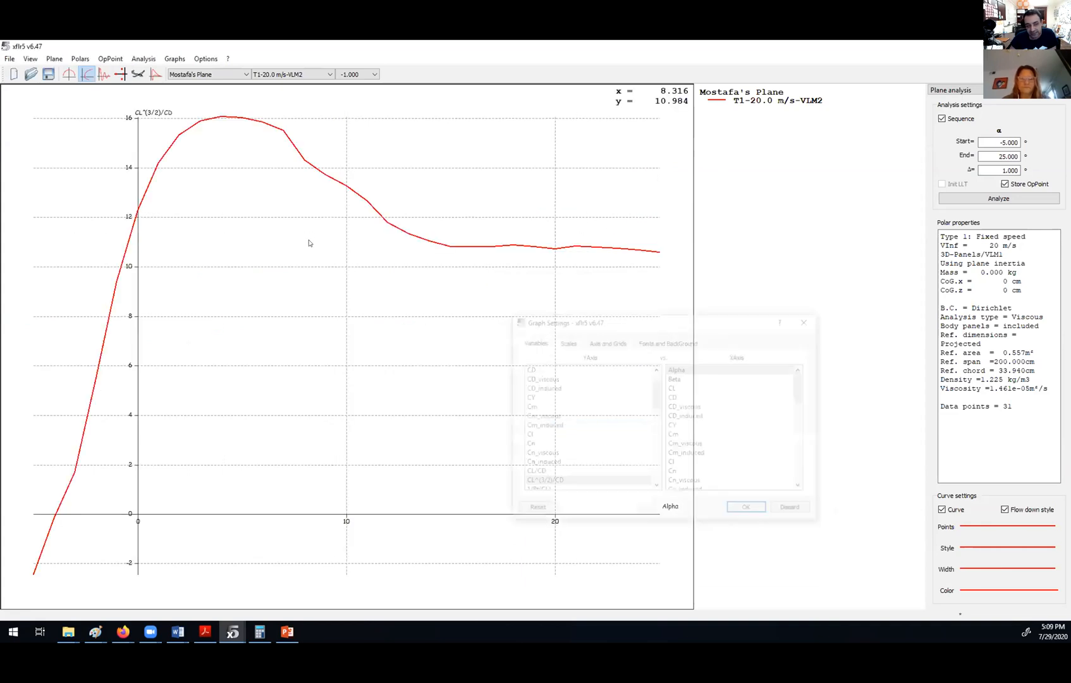
{"action": "double_click", "coordinate": [542, 473]}
{"action": "scroll", "coordinate": [167, 120], "scroll_direction": "up", "scroll_amount": 2}
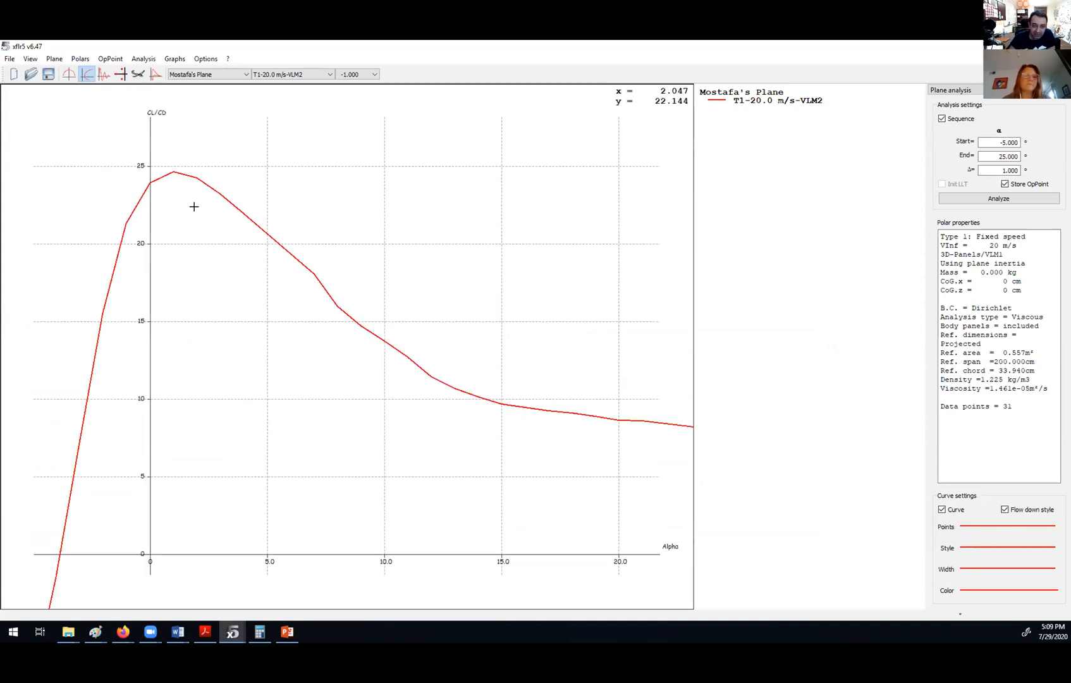
{"action": "scroll", "coordinate": [169, 180], "scroll_direction": "up", "scroll_amount": 1}
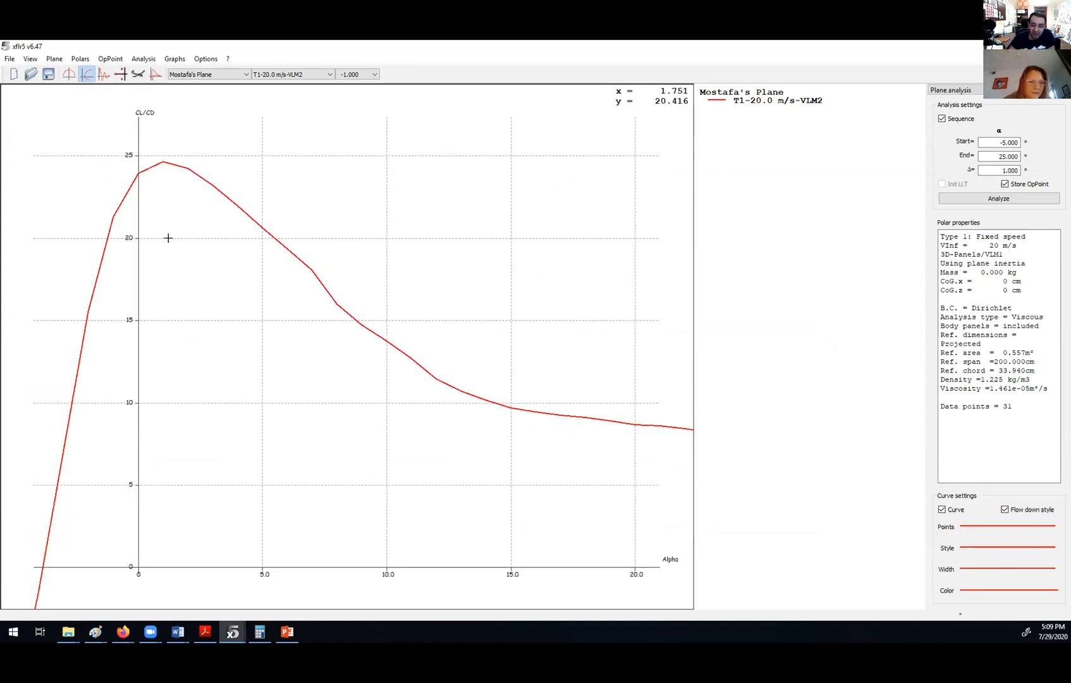
{"action": "scroll", "coordinate": [167, 238], "scroll_direction": "up", "scroll_amount": 5}
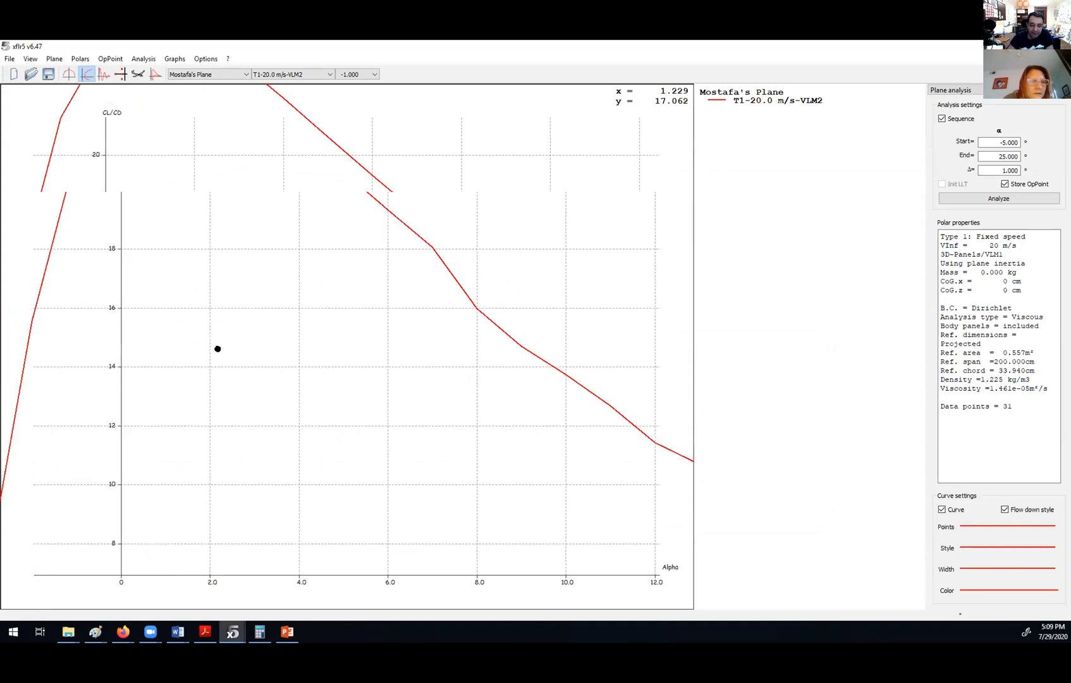
{"action": "left_click_drag", "start_coordinate": [218, 349], "coordinate": [253, 412]}
{"action": "scroll", "coordinate": [231, 176], "scroll_direction": "down", "scroll_amount": 8}
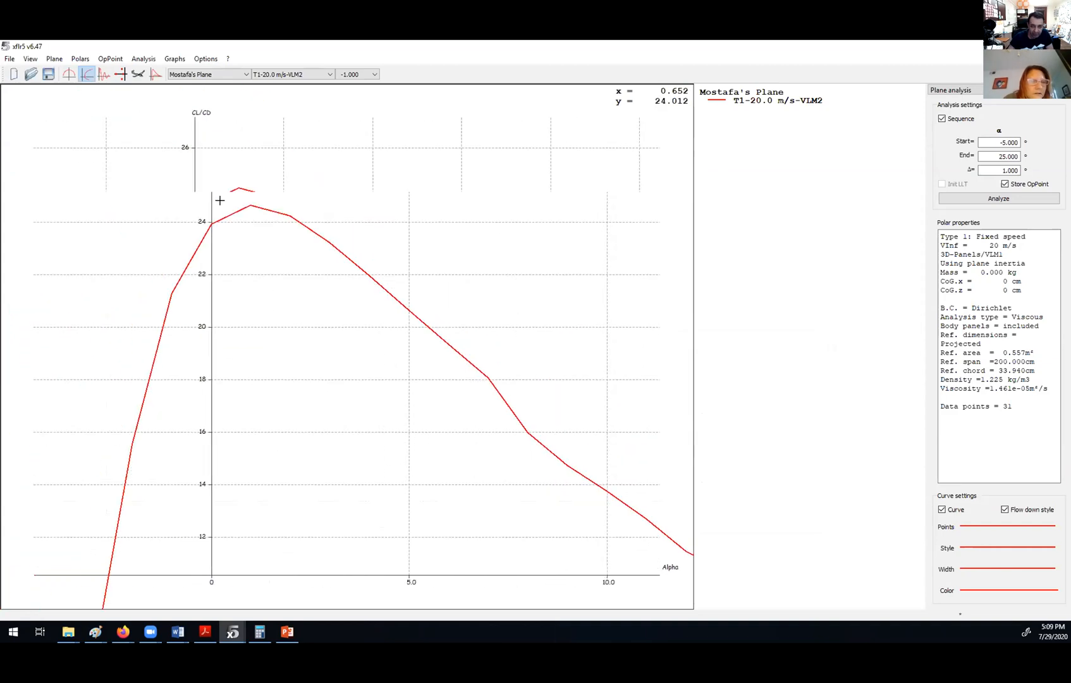
{"action": "left_click_drag", "start_coordinate": [366, 172], "coordinate": [299, 93]}
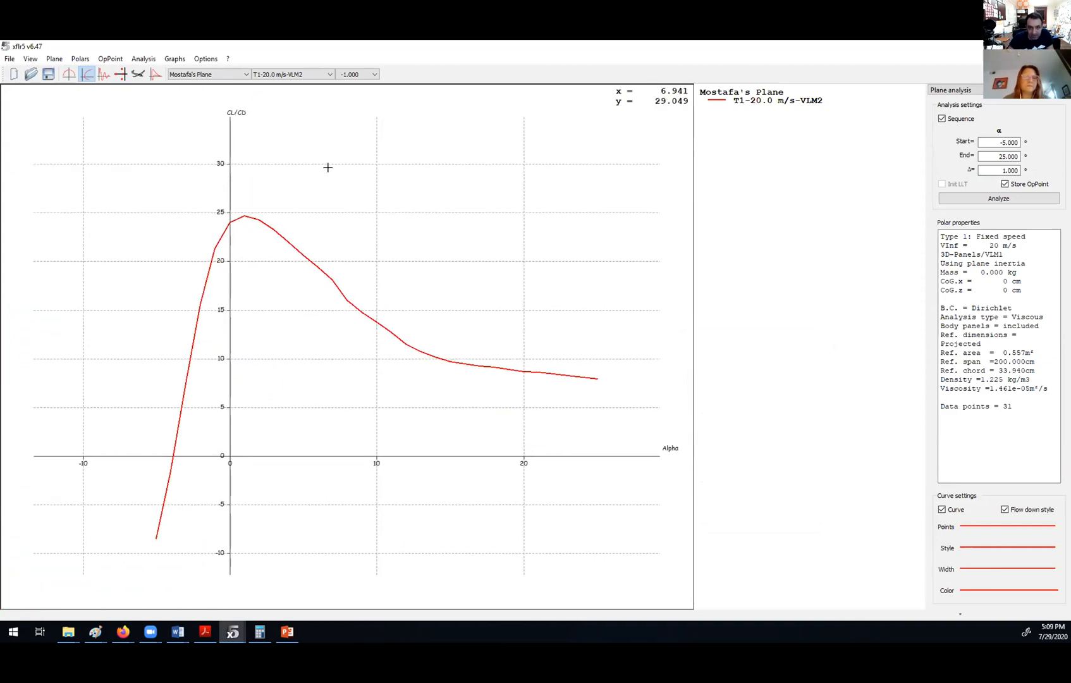
Plot the drag polar with CL on the Y axis and CD on the X axis
{"action": "double_click", "coordinate": [328, 168]}
{"action": "left_click", "coordinate": [540, 367]}
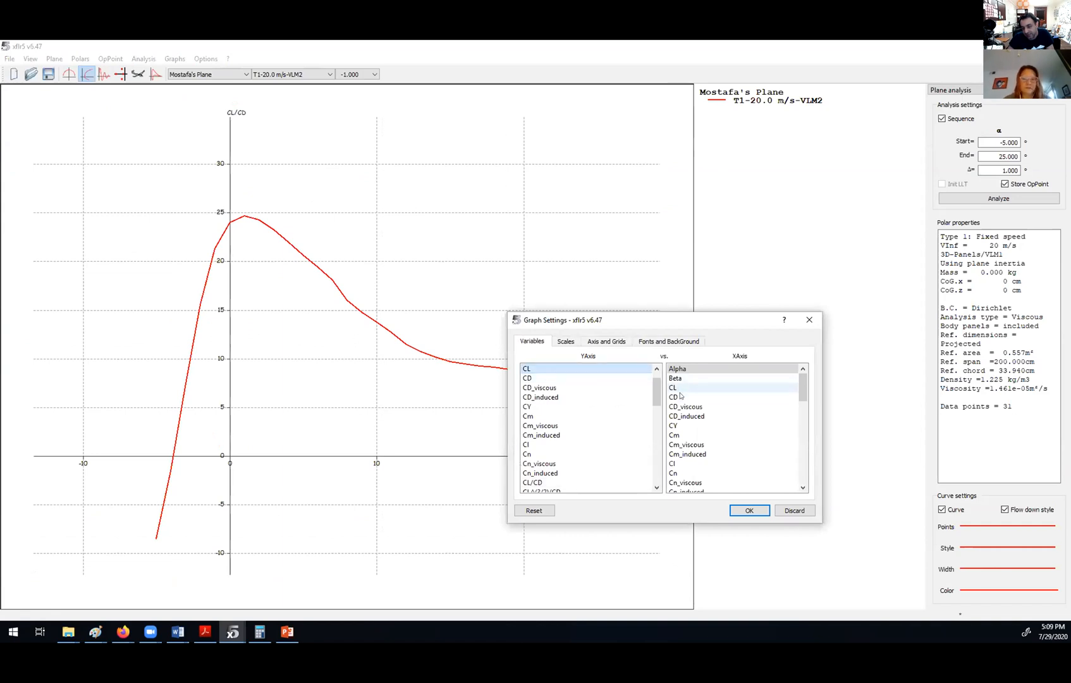
{"action": "double_click", "coordinate": [680, 396]}
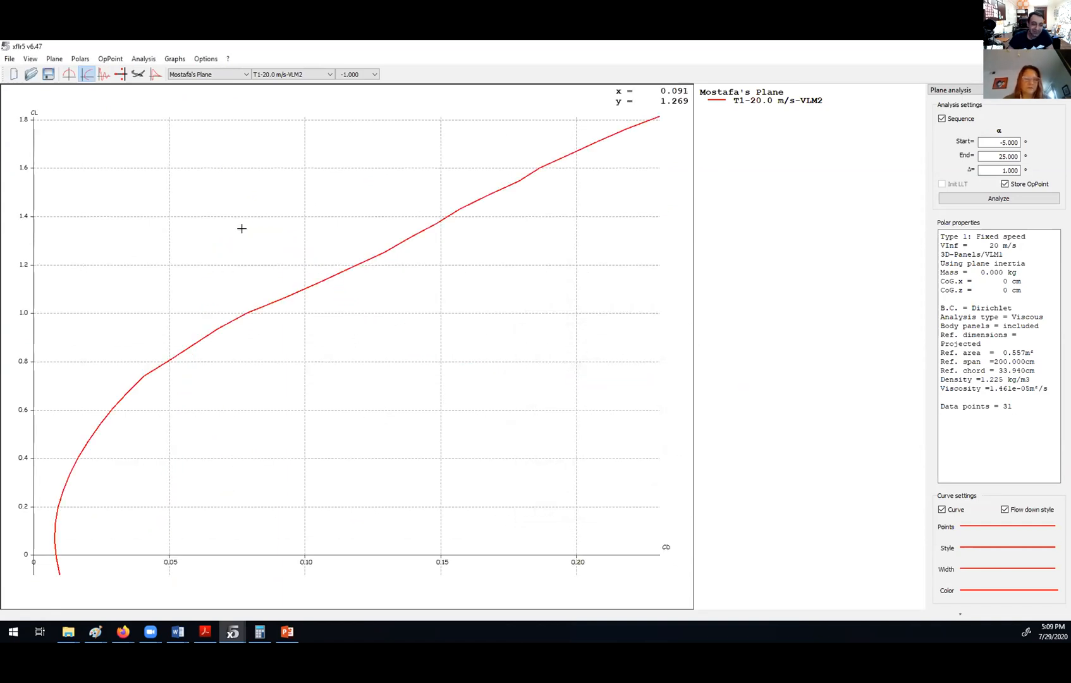
Plot CL against Cl and against CD_viscous by changing the graph's X-axis variable
{"action": "double_click", "coordinate": [212, 219]}
{"action": "double_click", "coordinate": [704, 461]}
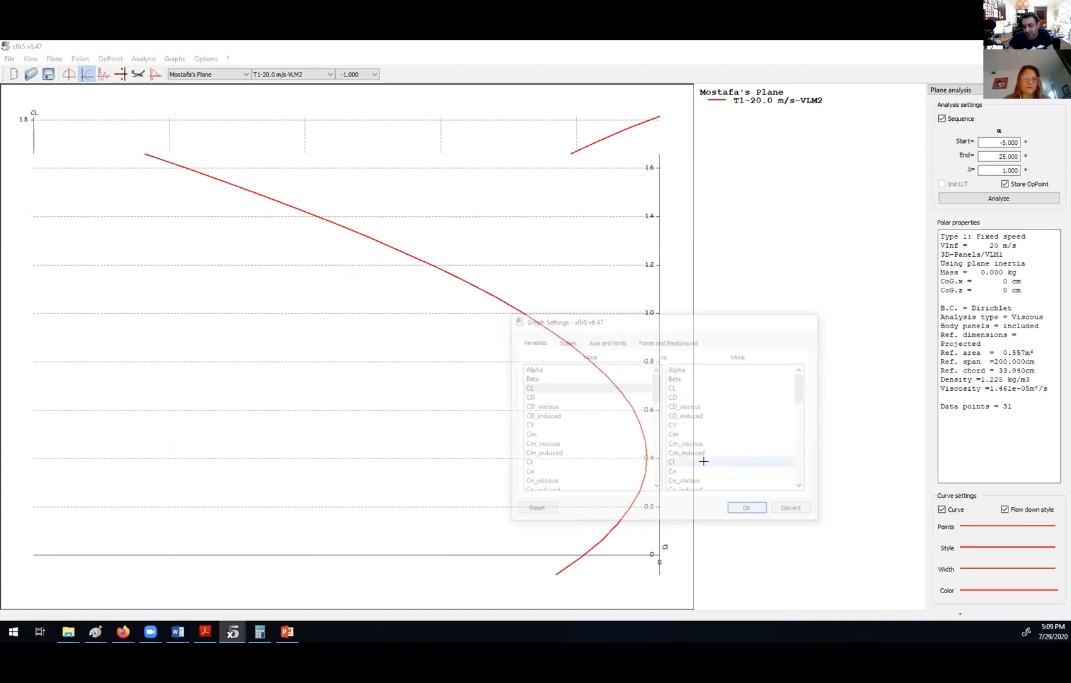
{"action": "double_click", "coordinate": [325, 225]}
{"action": "double_click", "coordinate": [684, 407]}
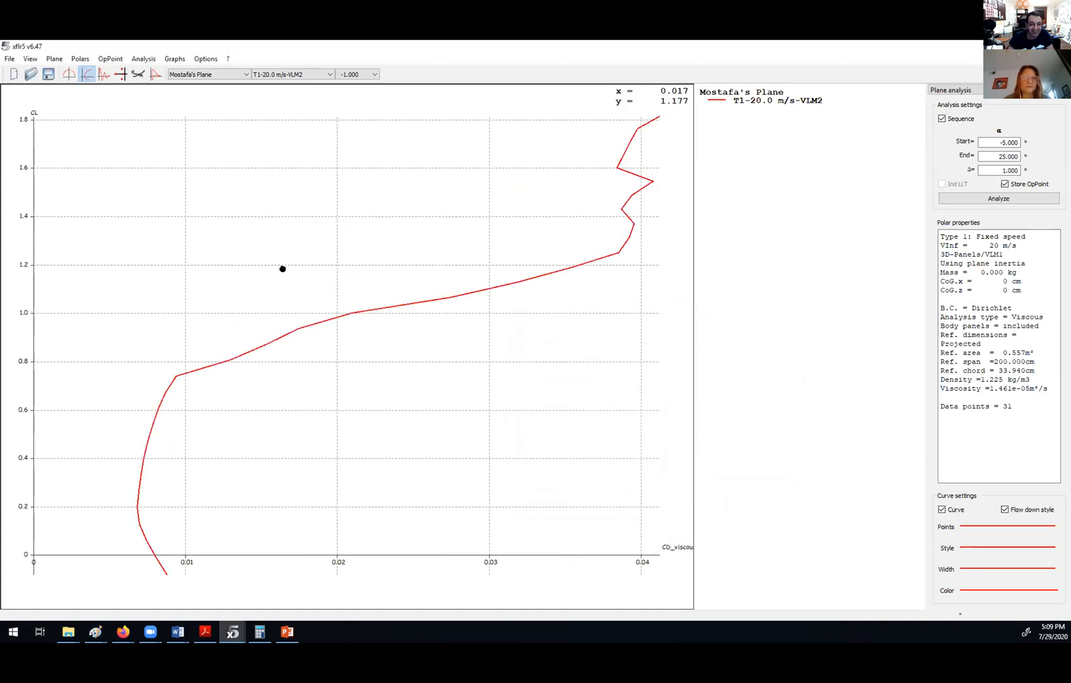
Set the graph's X-axis variable to Alpha to plot CL against Alpha, showing the whole curve
{"action": "double_click", "coordinate": [283, 268]}
{"action": "double_click", "coordinate": [672, 368]}
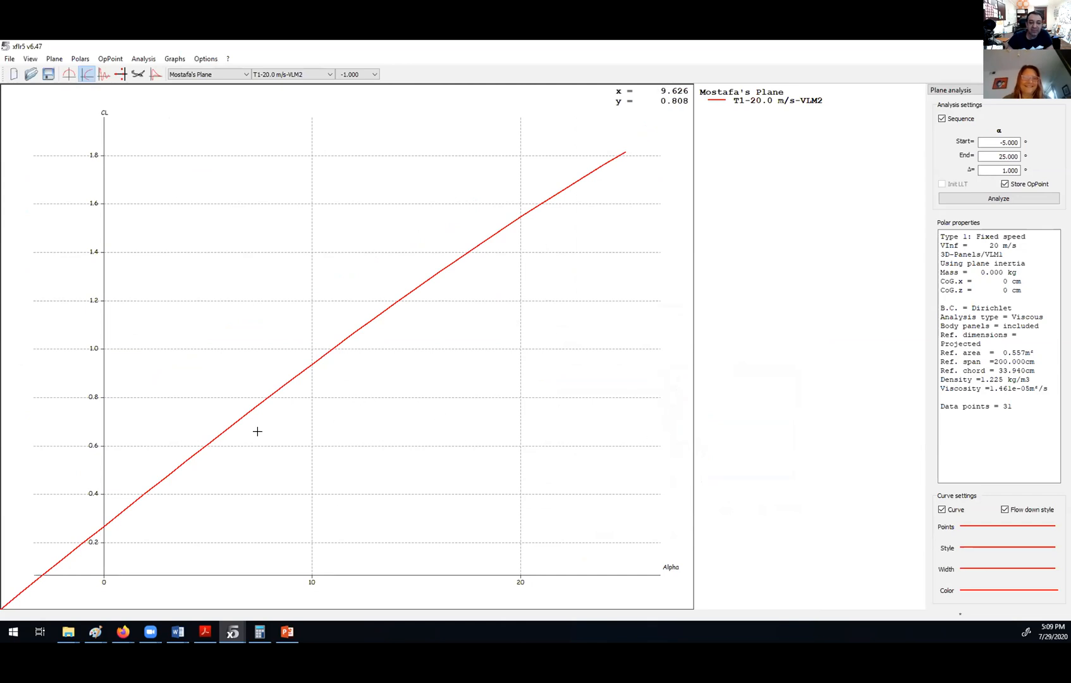
{"action": "scroll", "coordinate": [170, 167], "scroll_direction": "down", "scroll_amount": 1}
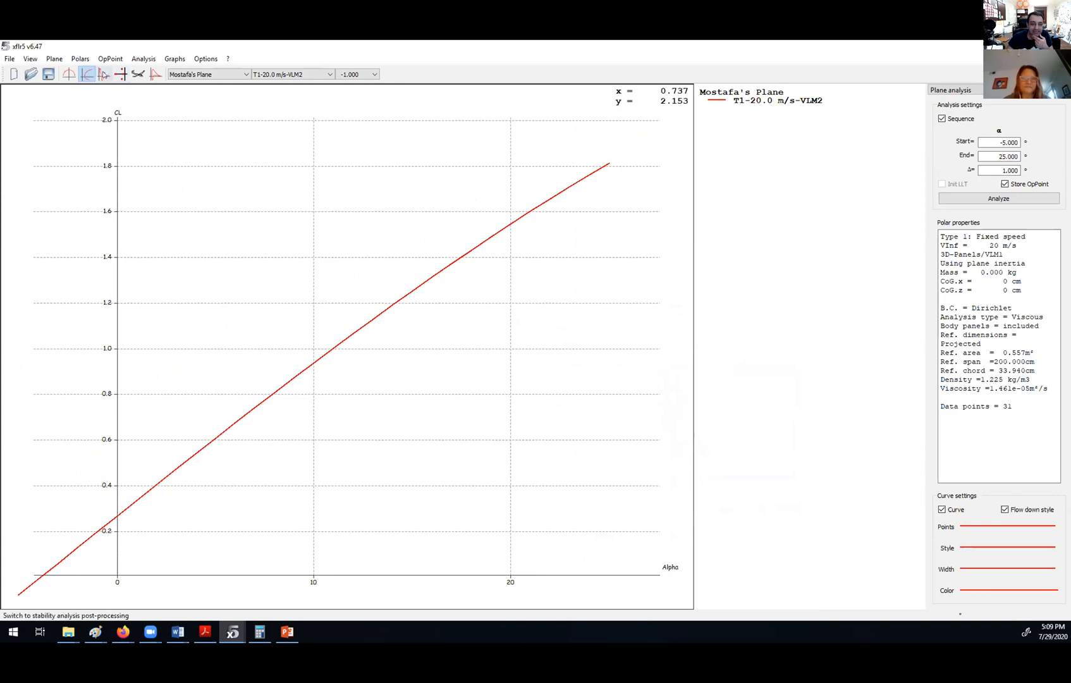
Look through the stability, Cp and time response views of the plane, and return to the polar view
{"action": "left_click", "coordinate": [120, 74]}
{"action": "left_click", "coordinate": [154, 75]}
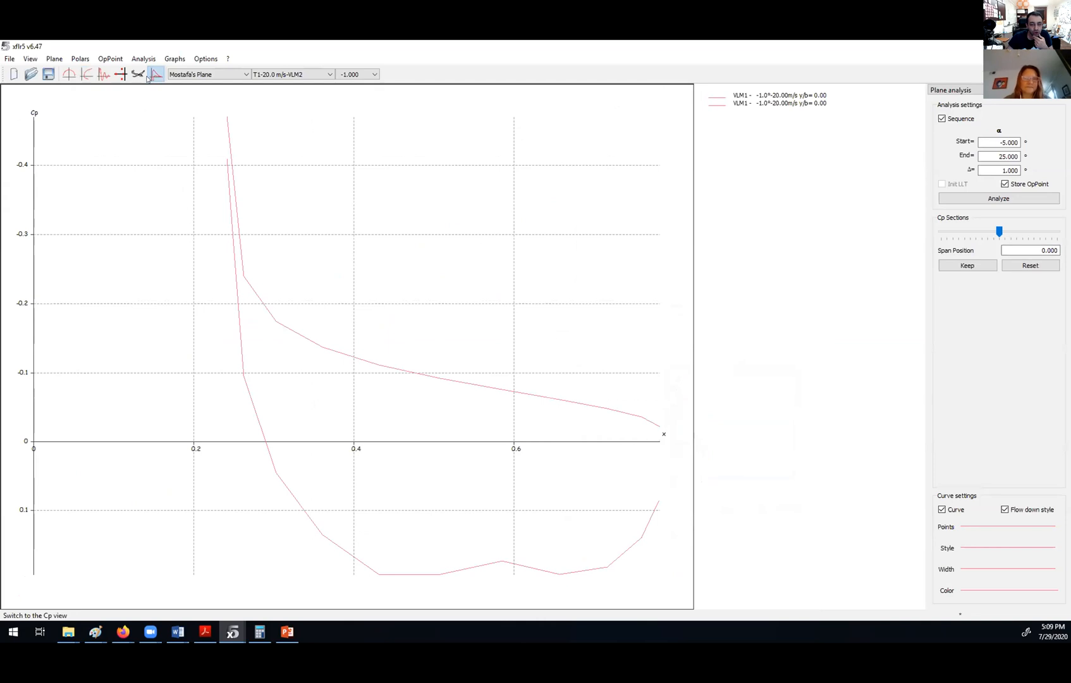
{"action": "left_click", "coordinate": [104, 75]}
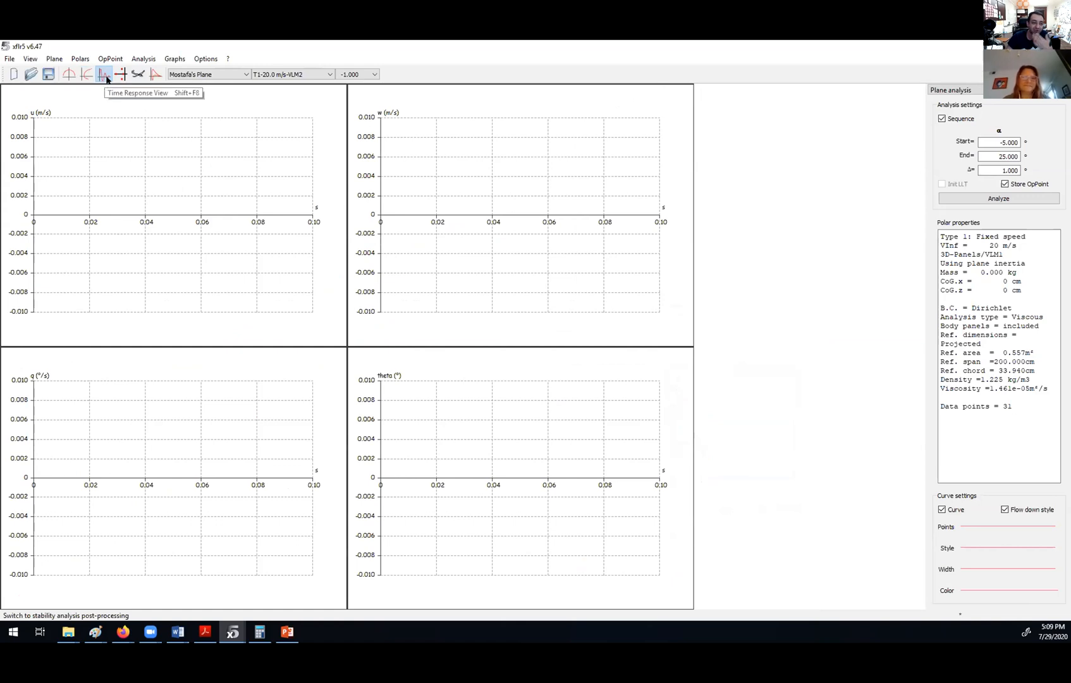
{"action": "left_click", "coordinate": [70, 75]}
{"action": "left_click", "coordinate": [87, 75]}
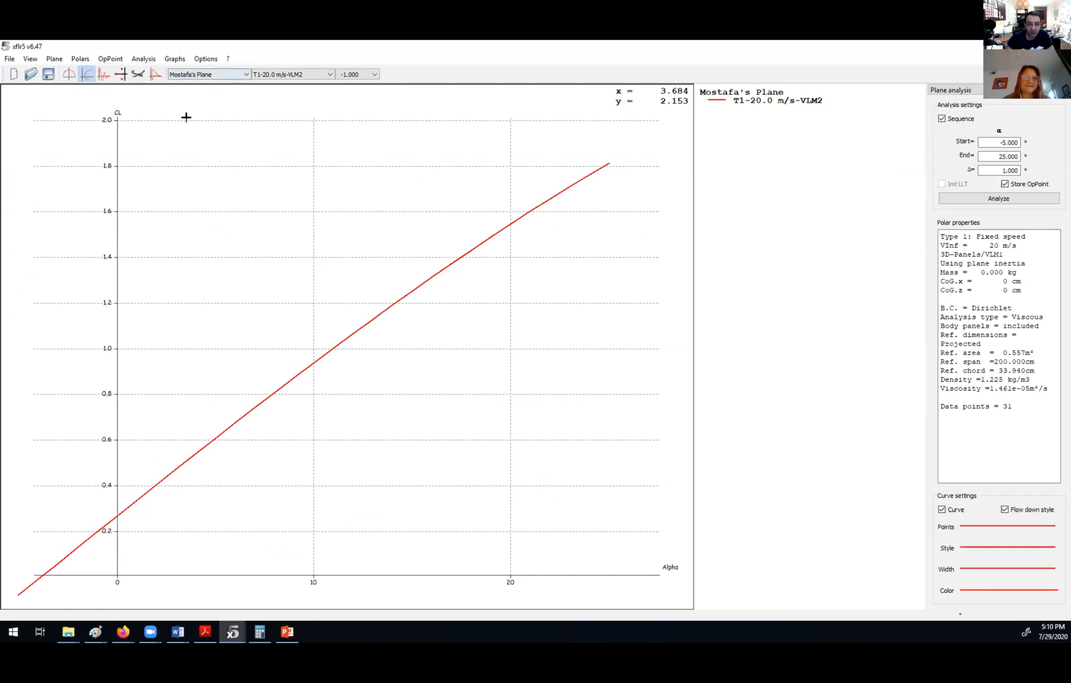
Start exporting the CL versus Alpha graph as a comma-separated values file
{"action": "right_click", "coordinate": [192, 207]}
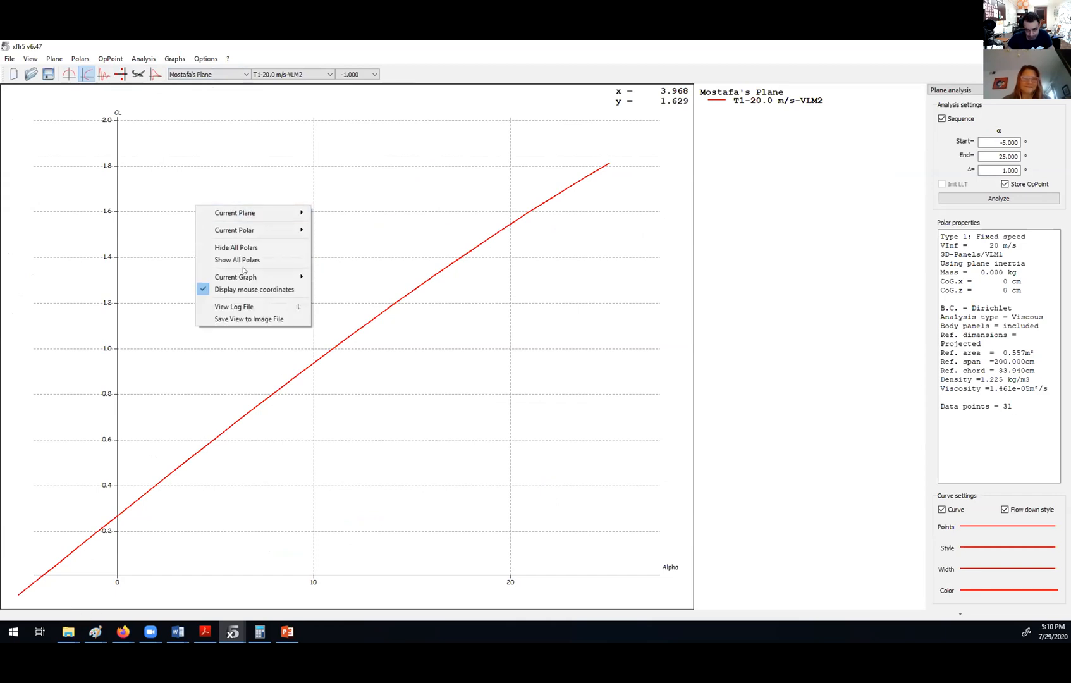
{"action": "mouse_move", "coordinate": [246, 276]}
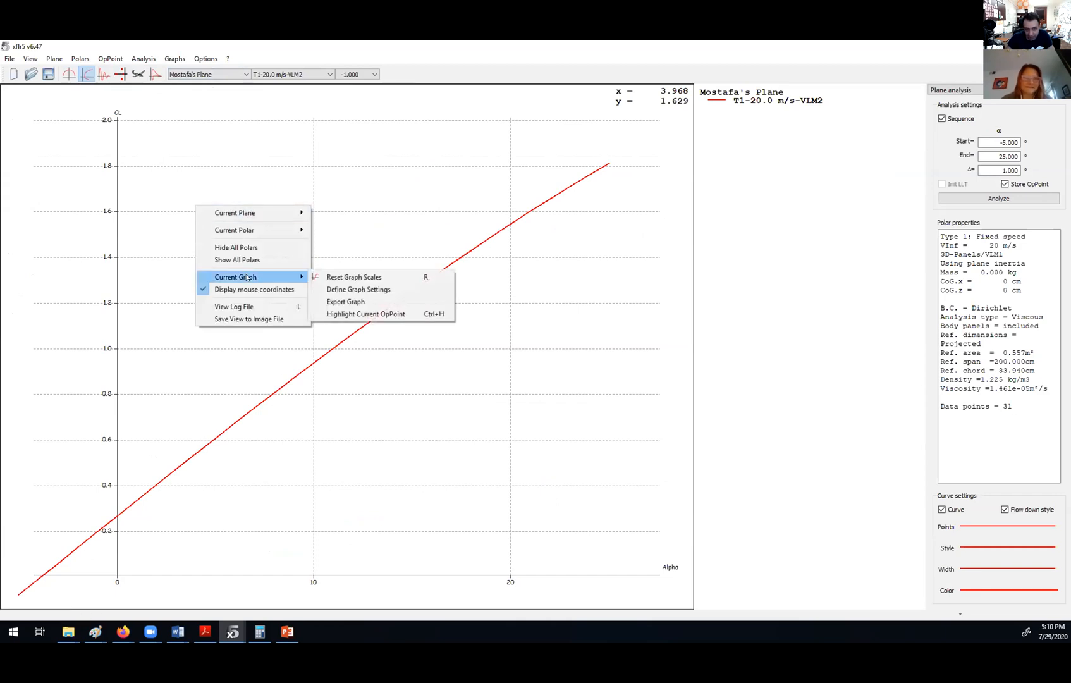
{"action": "left_click", "coordinate": [360, 302]}
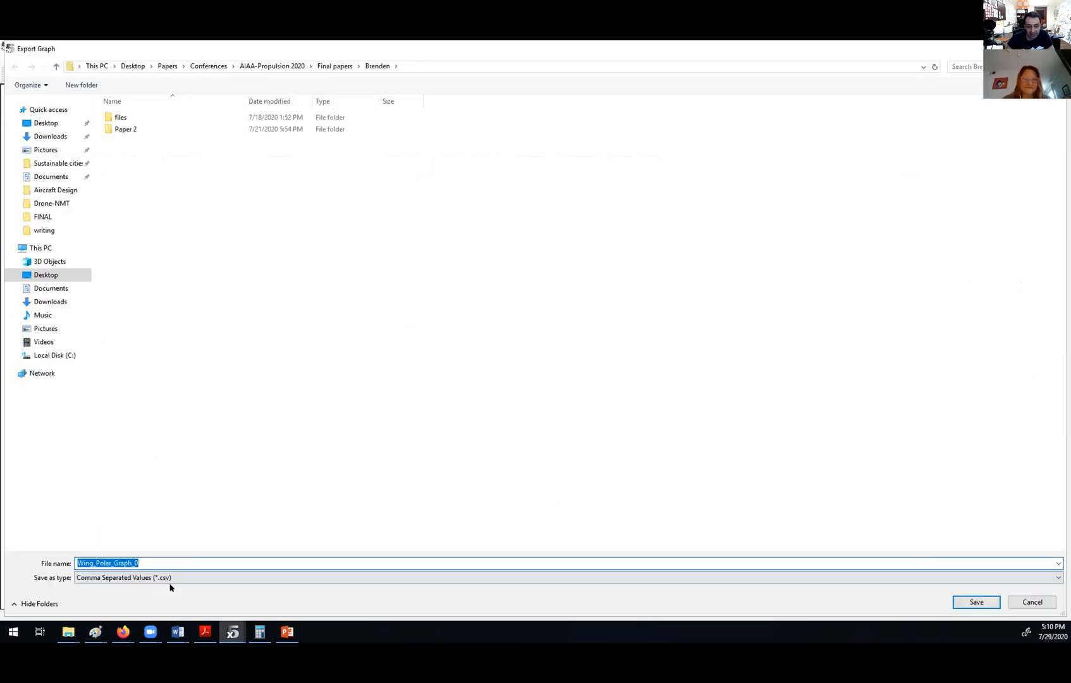
Abandon the graph export and export the current polar's results to the Desktop as a CSV file named with the plane owner's first name
{"action": "left_click", "coordinate": [1032, 602]}
{"action": "right_click", "coordinate": [145, 213]}
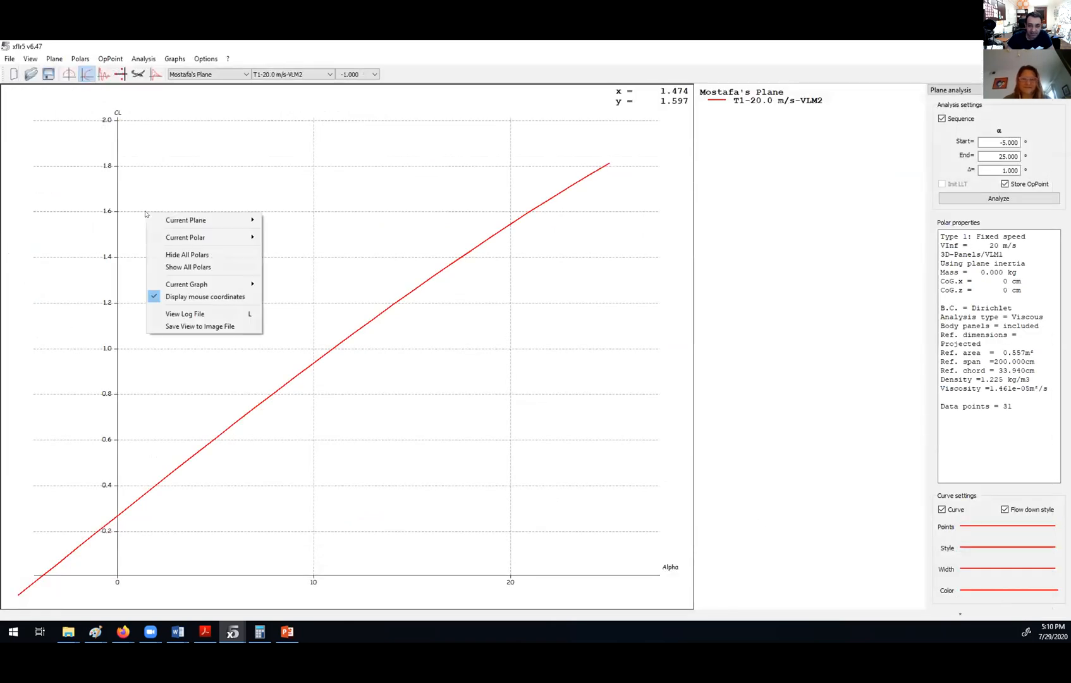
{"action": "mouse_move", "coordinate": [251, 234]}
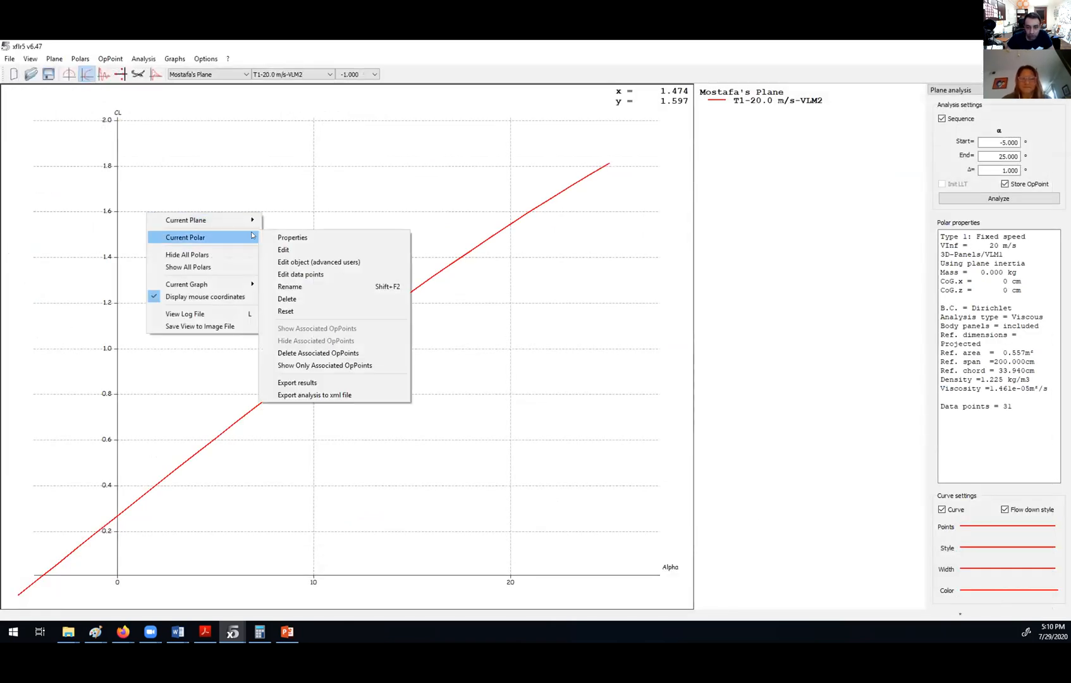
{"action": "left_click", "coordinate": [322, 383]}
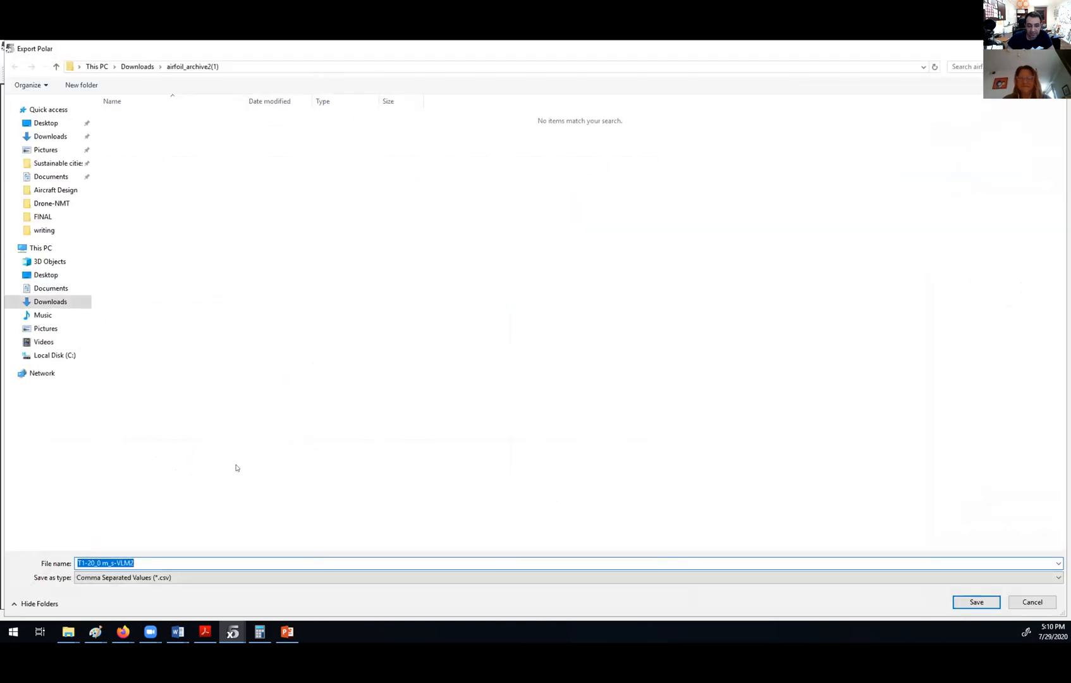
{"action": "left_click", "coordinate": [46, 122]}
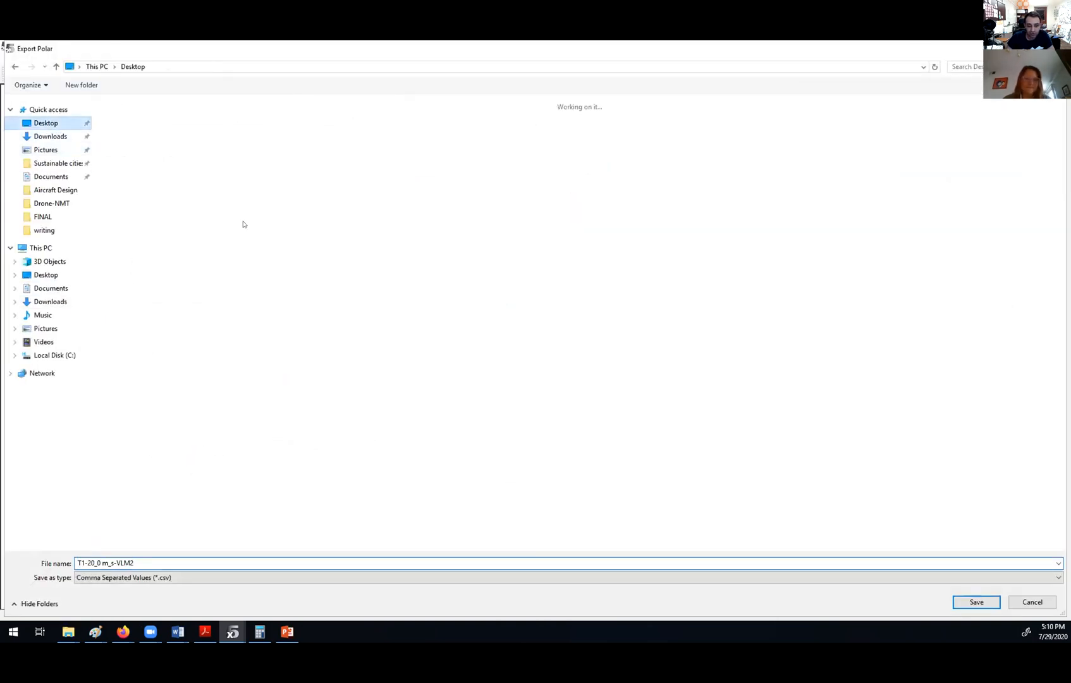
{"action": "triple_click", "coordinate": [152, 561]}
{"action": "key", "text": "BackSpace"}
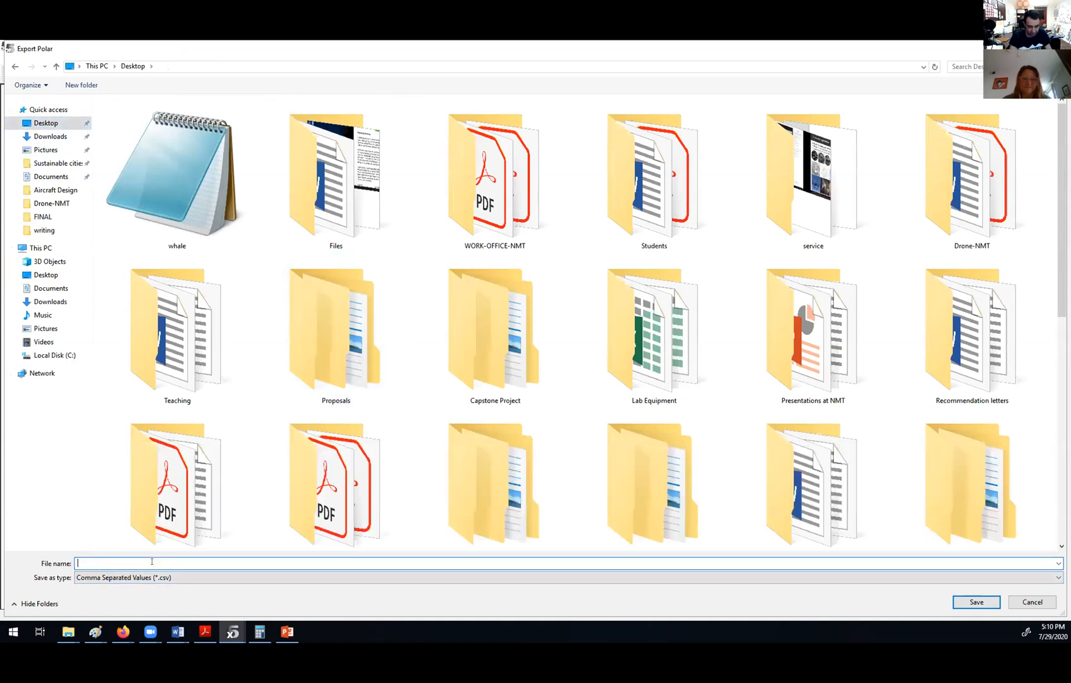
{"action": "type", "text": "Mosta"}
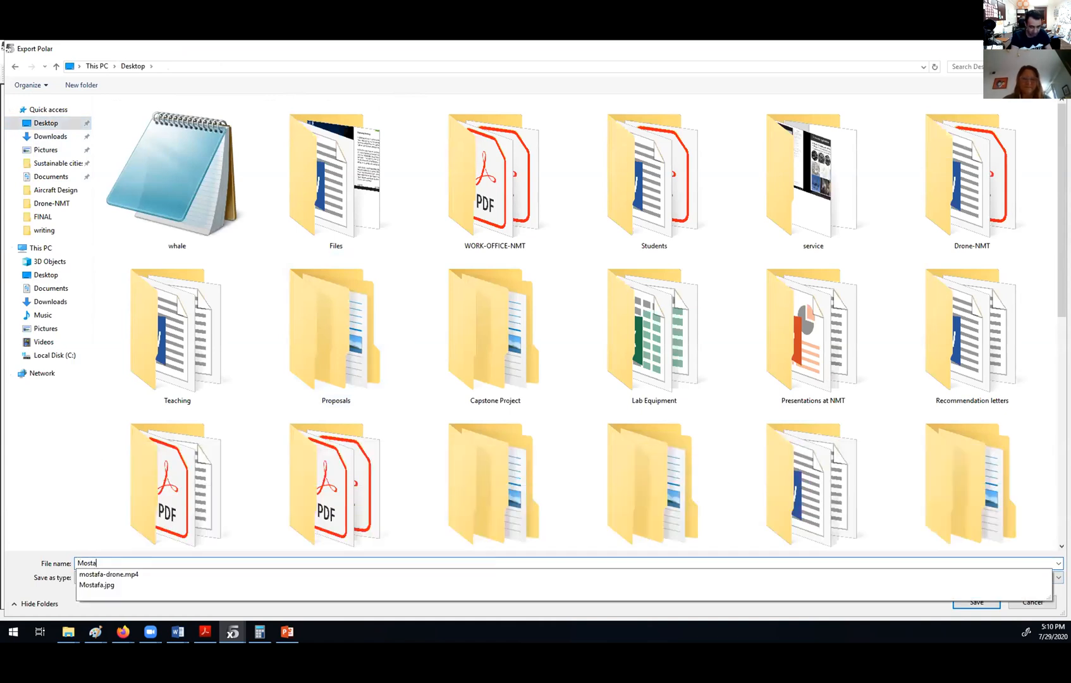
{"action": "type", "text": "fa"}
{"action": "key", "text": "Return"}
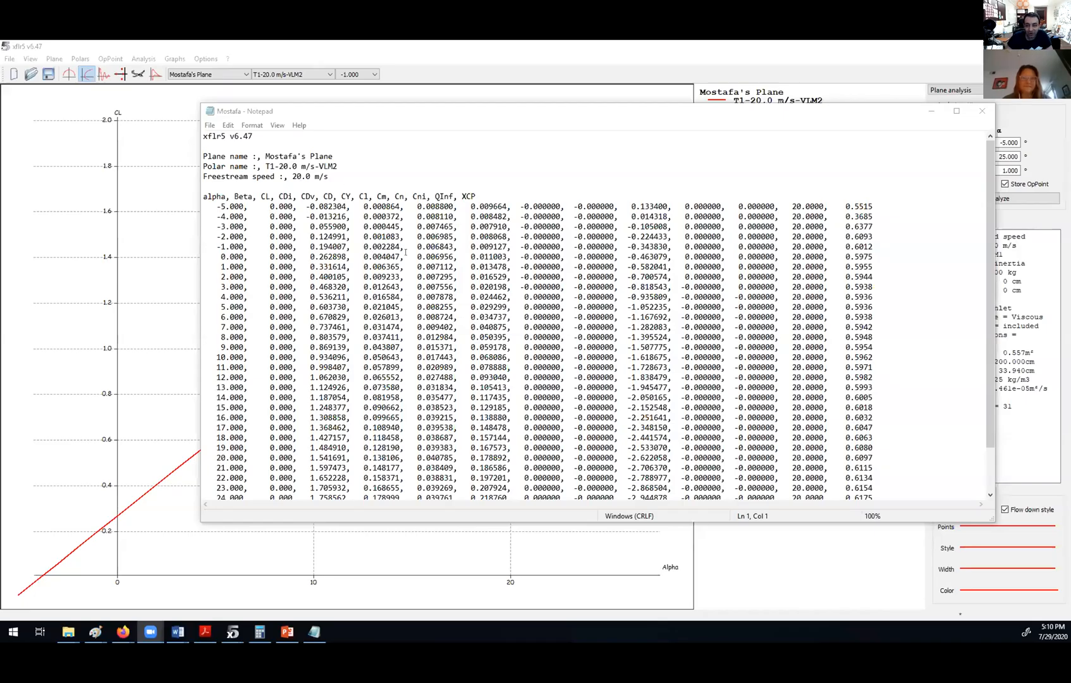
Examine the exported polar data in Notepad, checking the column headings and the coefficients in the -5.000 row
{"action": "left_click", "coordinate": [220, 194]}
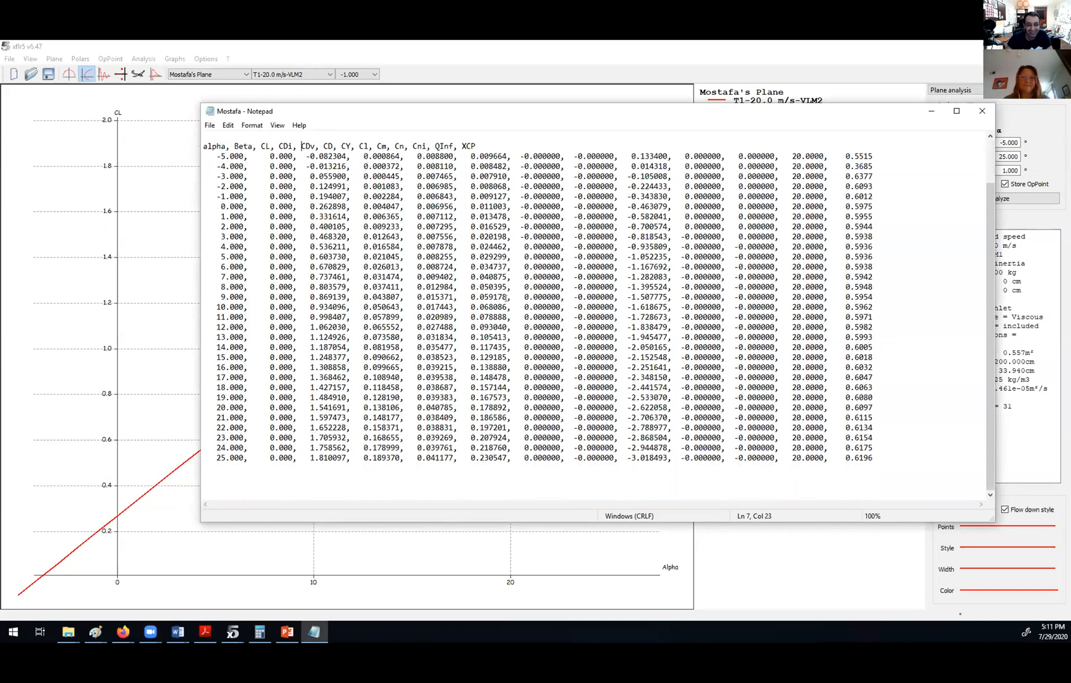
{"action": "left_click", "coordinate": [239, 235]}
{"action": "left_click_drag", "start_coordinate": [207, 196], "coordinate": [221, 196]}
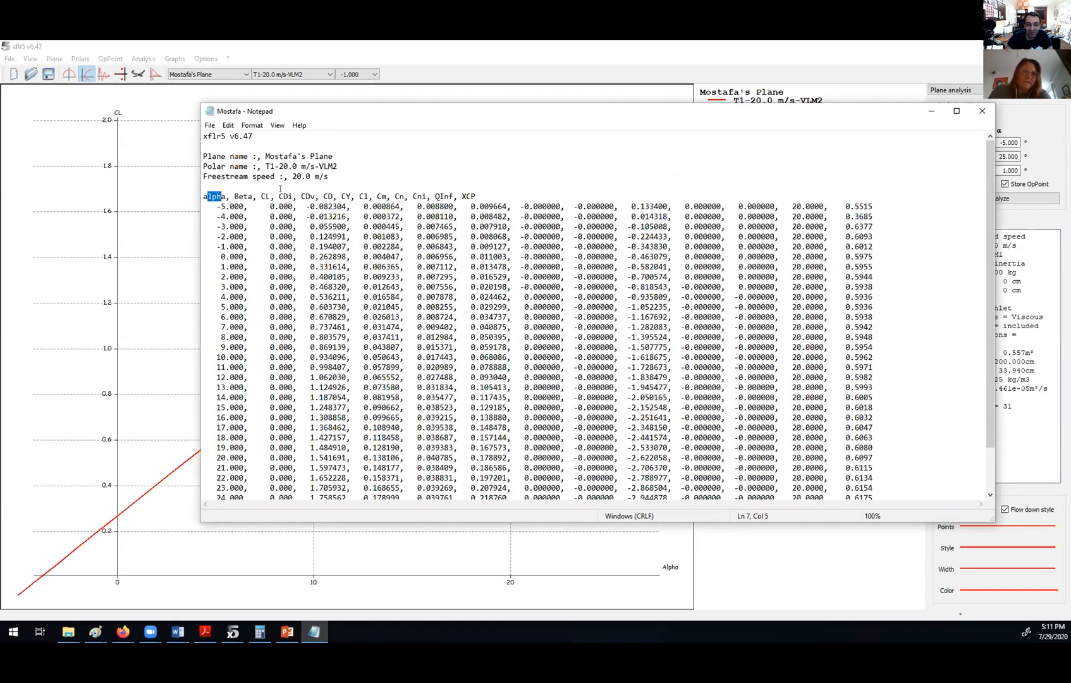
{"action": "left_click_drag", "start_coordinate": [512, 196], "coordinate": [519, 206]}
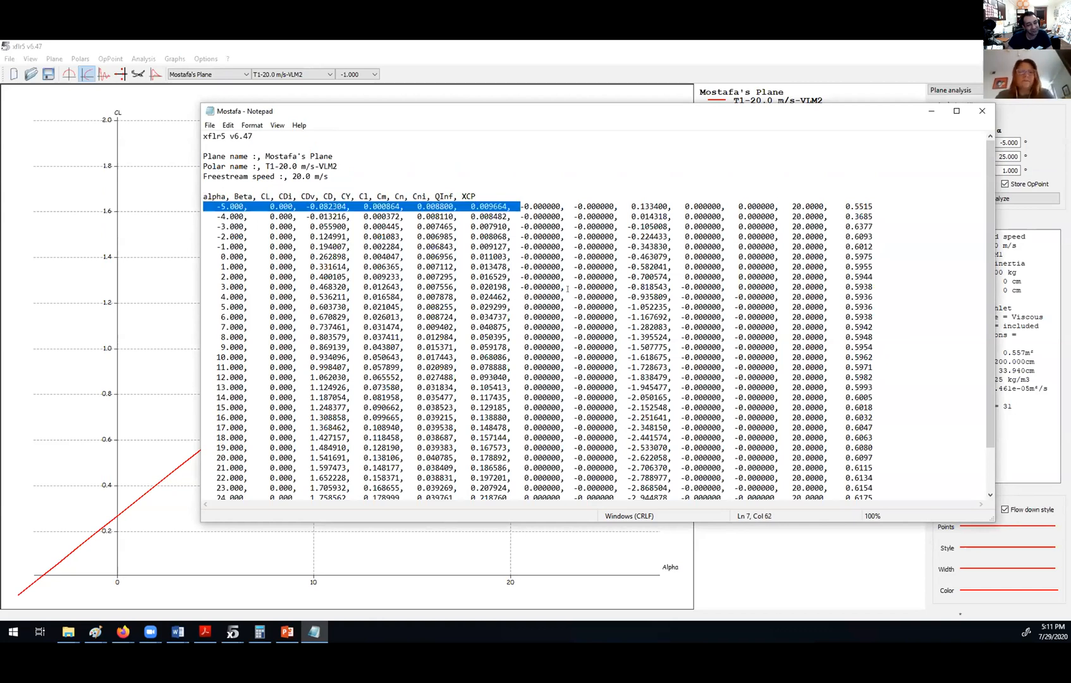
Return to xflr5, display four polar graphs together, and switch to the plane's 3D view
{"action": "left_click", "coordinate": [175, 373]}
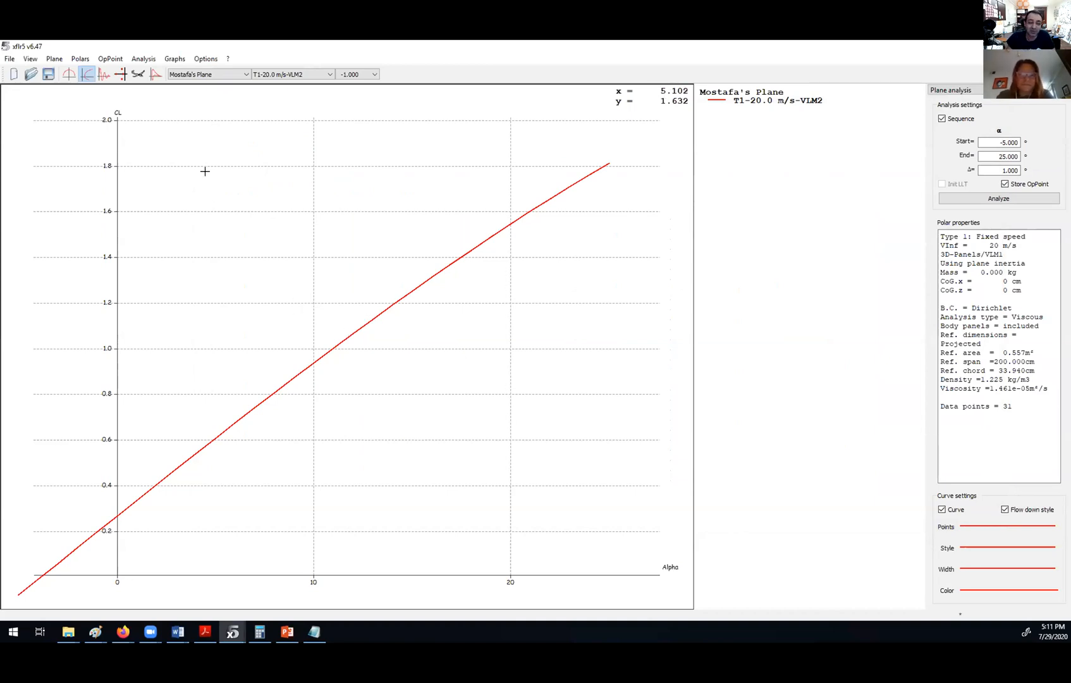
{"action": "mouse_move", "coordinate": [535, 201]}
{"action": "left_mouse_down"}
{"action": "mouse_move", "coordinate": [531, 211]}
{"action": "mouse_move", "coordinate": [535, 198]}
{"action": "left_mouse_up"}
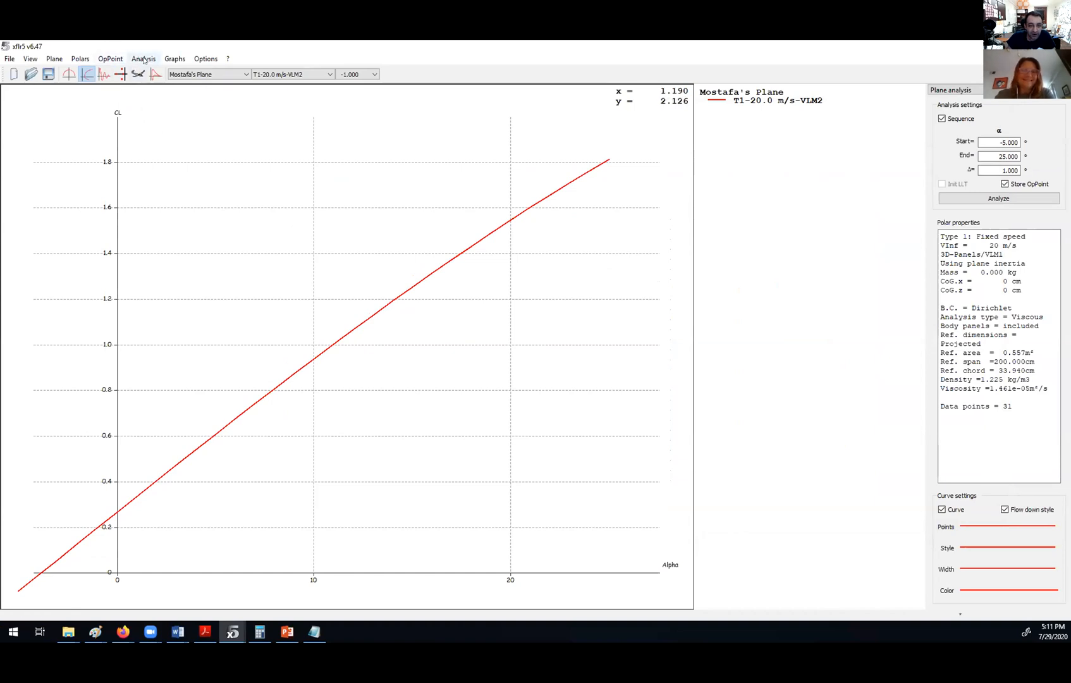
{"action": "left_click", "coordinate": [168, 59]}
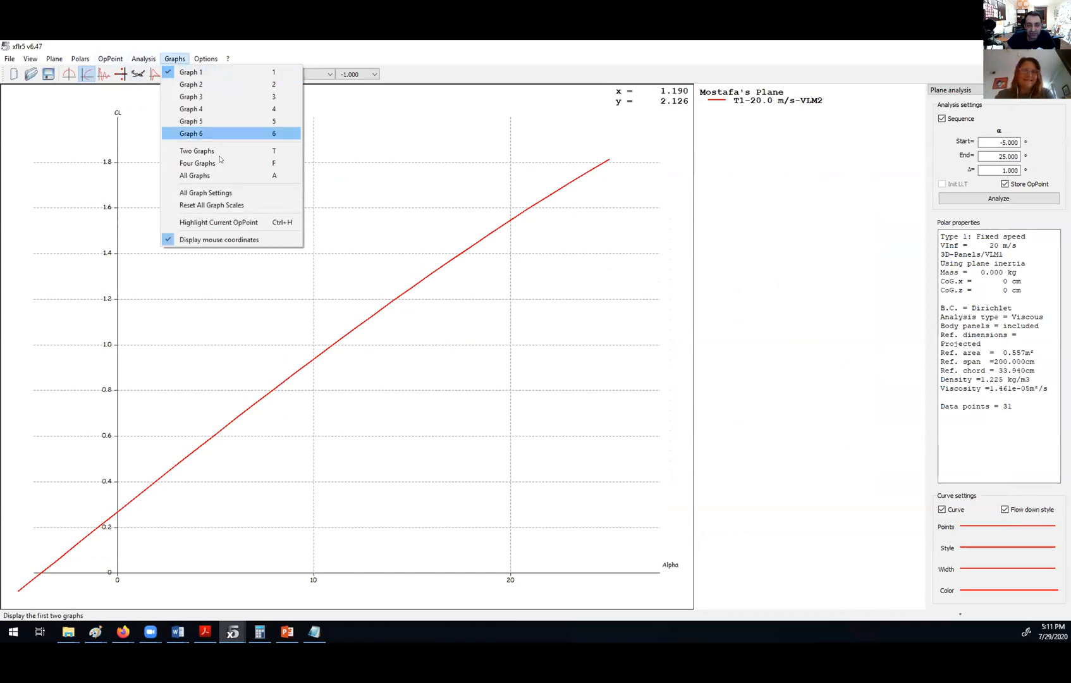
{"action": "left_click", "coordinate": [197, 163]}
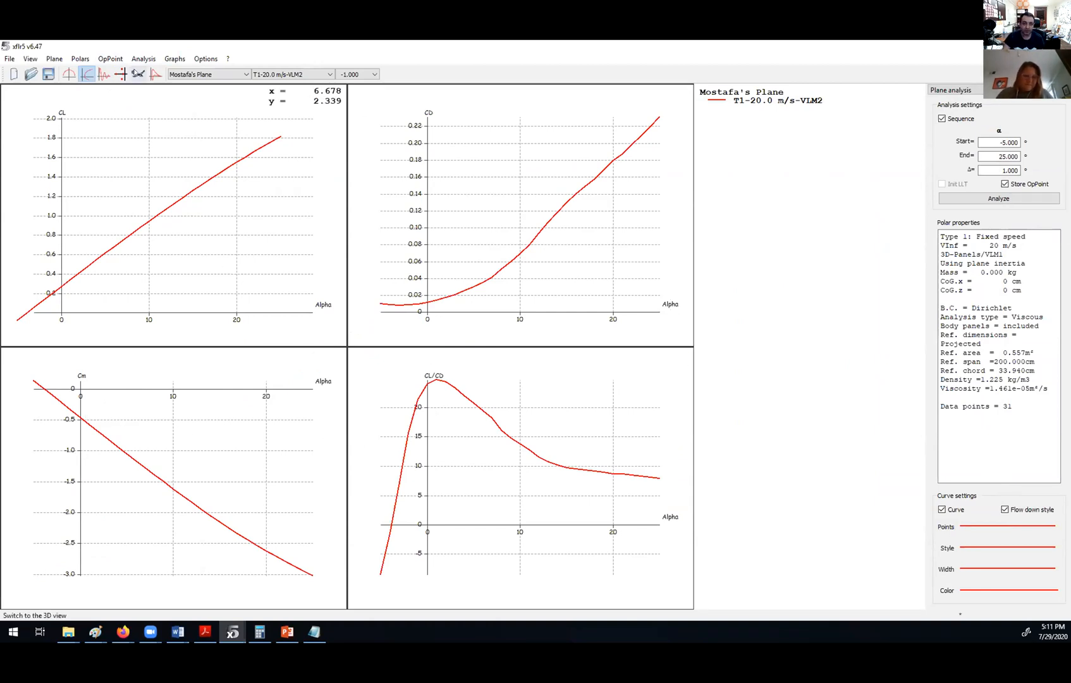
{"action": "left_click", "coordinate": [138, 74]}
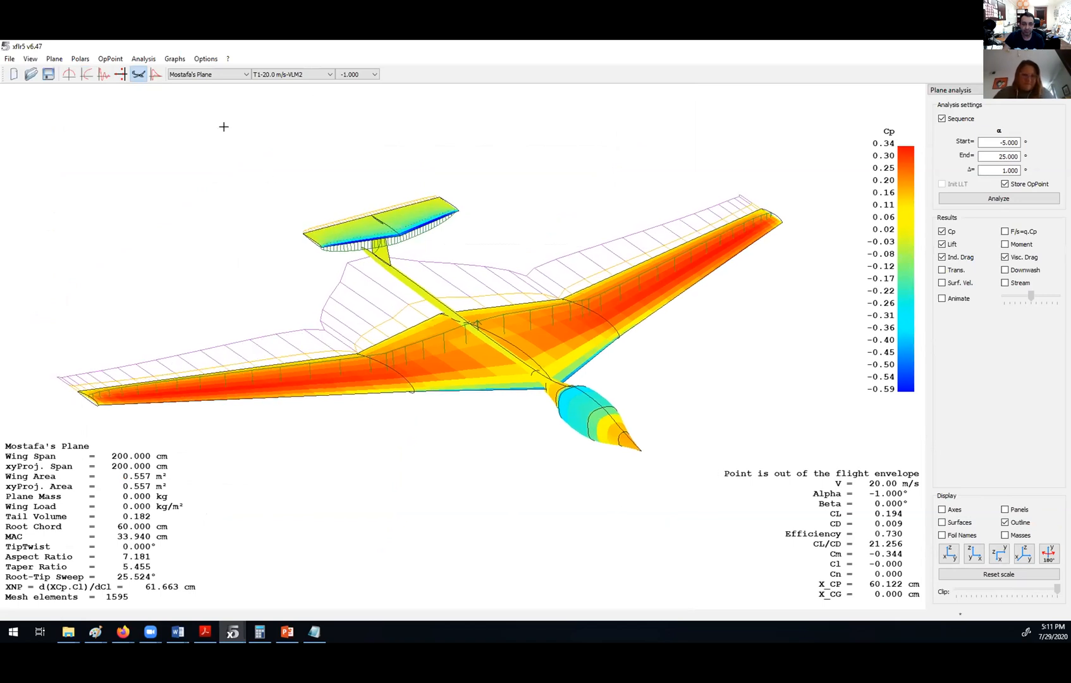
{"action": "left_click", "coordinate": [152, 60]}
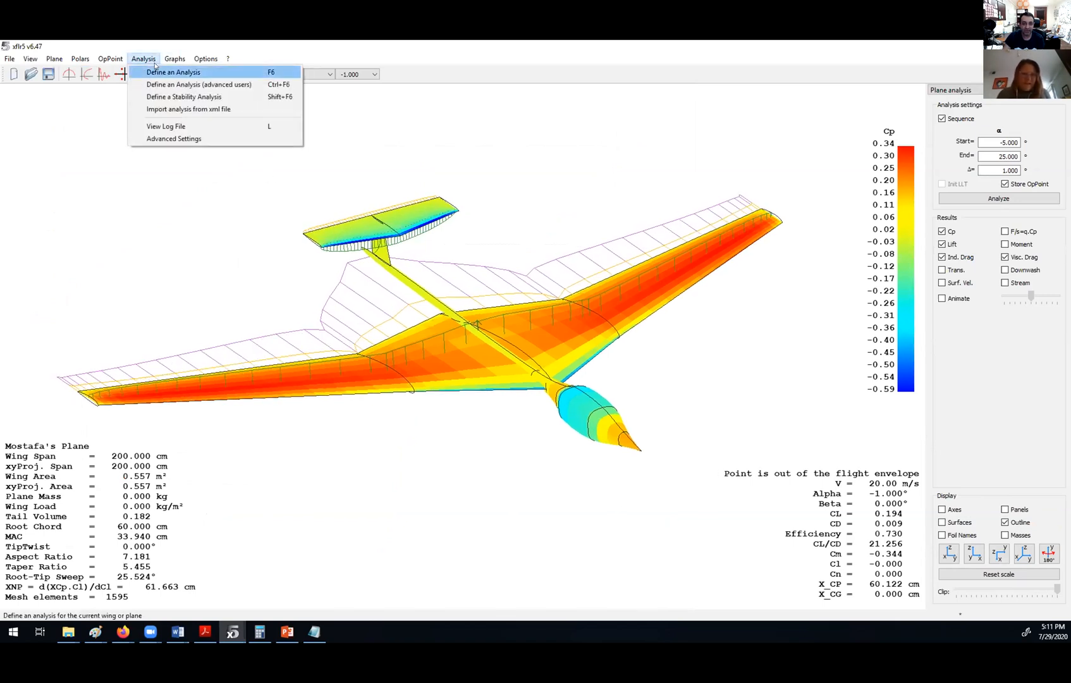
{"action": "left_click", "coordinate": [161, 72]}
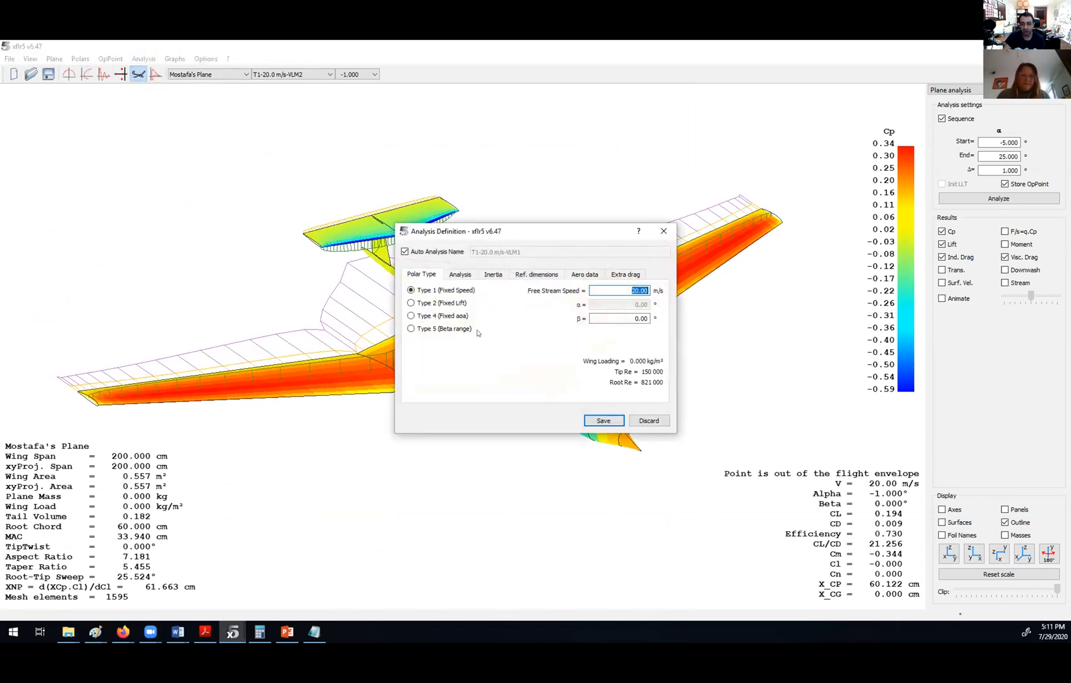
{"action": "left_click", "coordinate": [455, 277]}
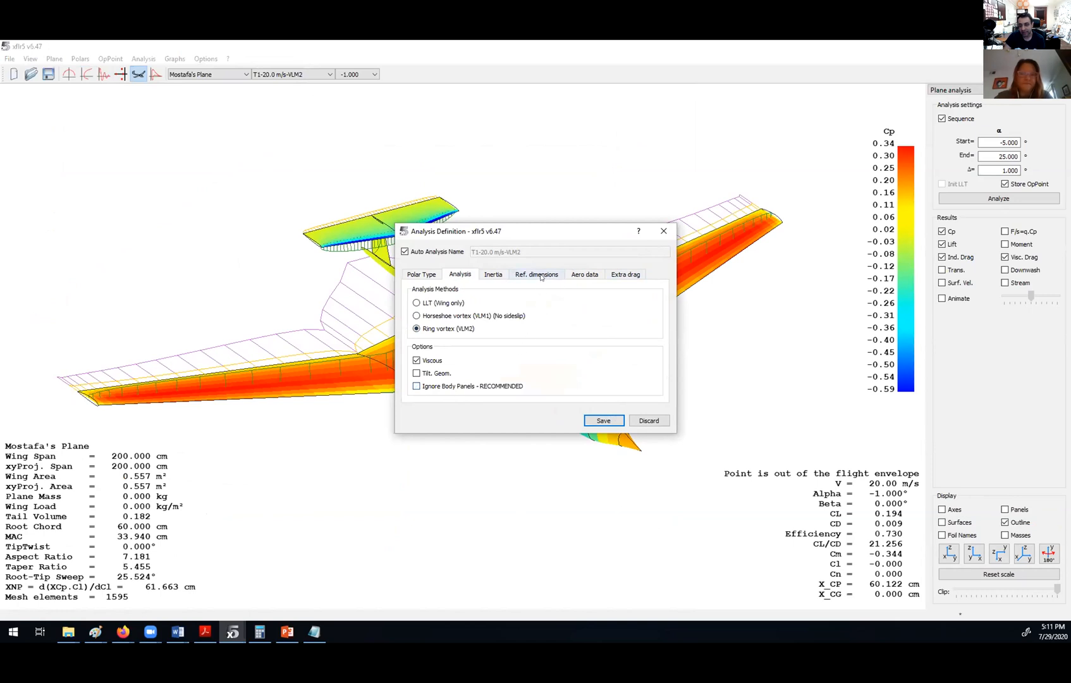
{"action": "left_click", "coordinate": [432, 278]}
{"action": "left_click", "coordinate": [585, 274]}
{"action": "left_click", "coordinate": [536, 274]}
{"action": "left_click", "coordinate": [493, 273]}
{"action": "left_click", "coordinate": [447, 274]}
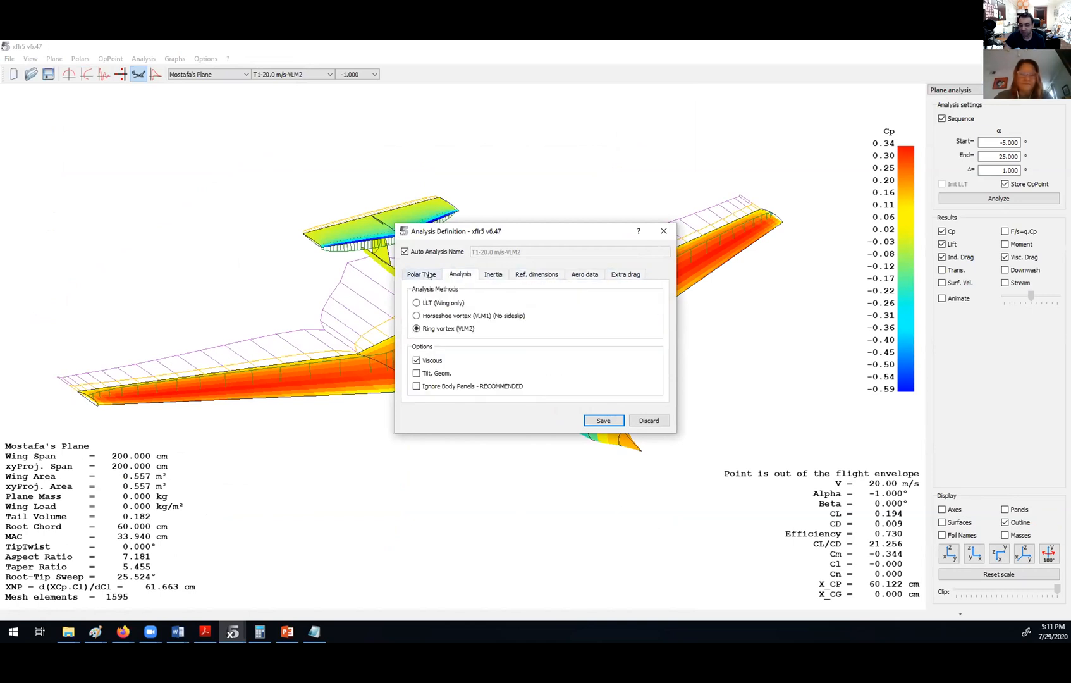
{"action": "left_click", "coordinate": [422, 274]}
{"action": "left_click", "coordinate": [603, 421]}
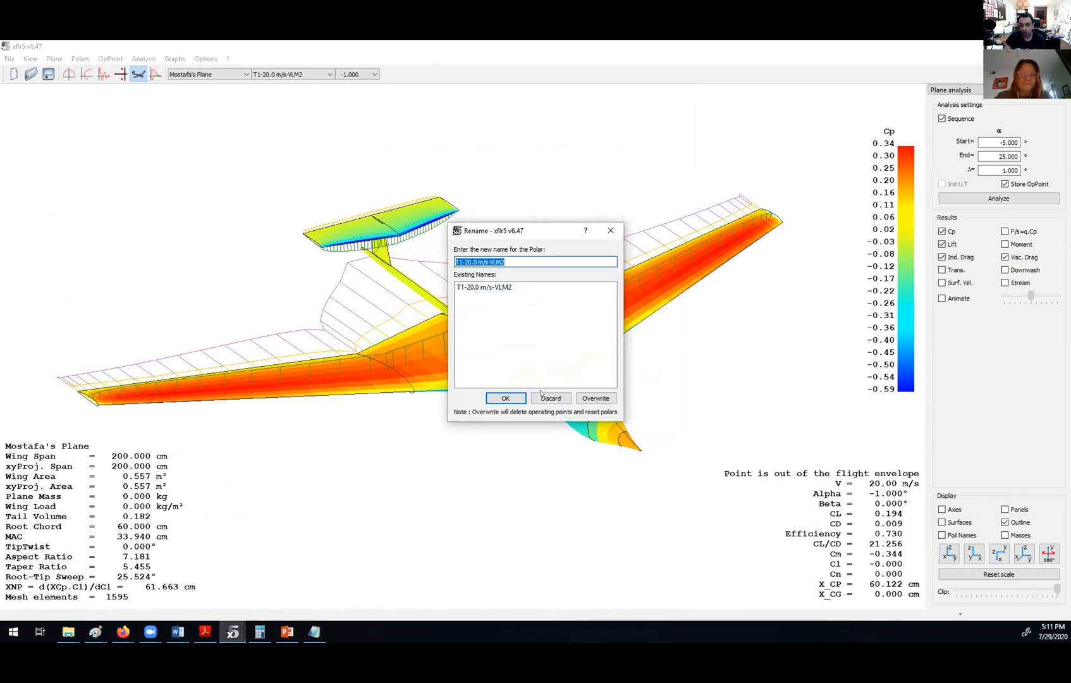
{"action": "left_click", "coordinate": [559, 399]}
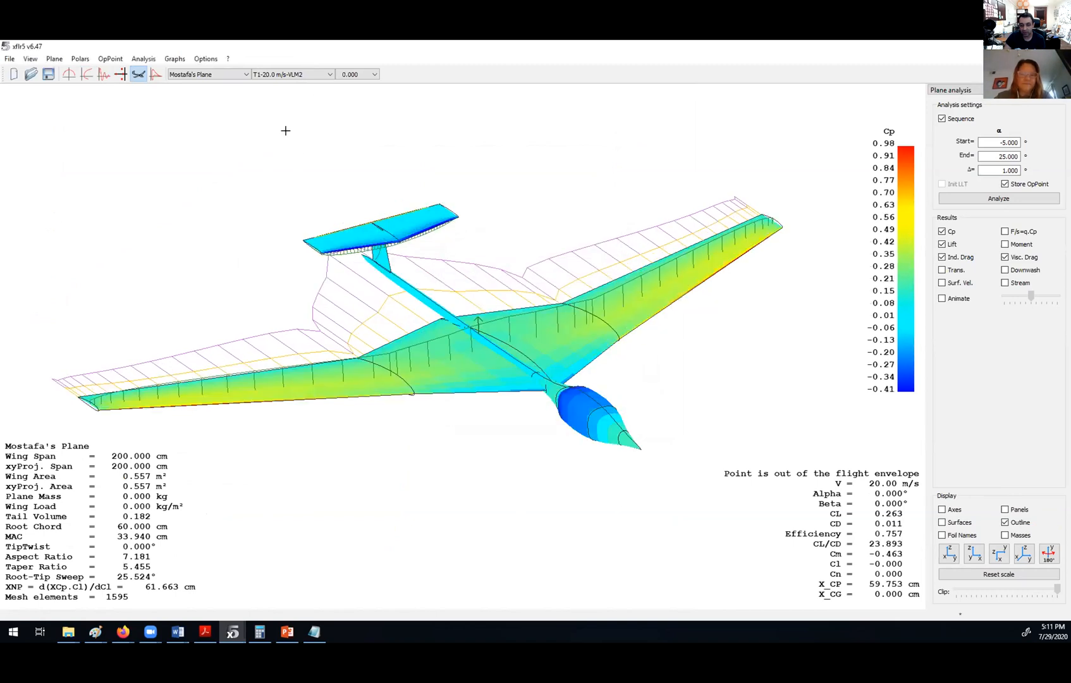
Define a Type 1 fixed-speed analysis at 20 m/s using the horseshoe vortex (VLM1) method, viscous, without ignoring body panels
{"action": "left_click_drag", "start_coordinate": [363, 260], "coordinate": [381, 288]}
{"action": "left_click", "coordinate": [296, 75]}
{"action": "left_click", "coordinate": [296, 83]}
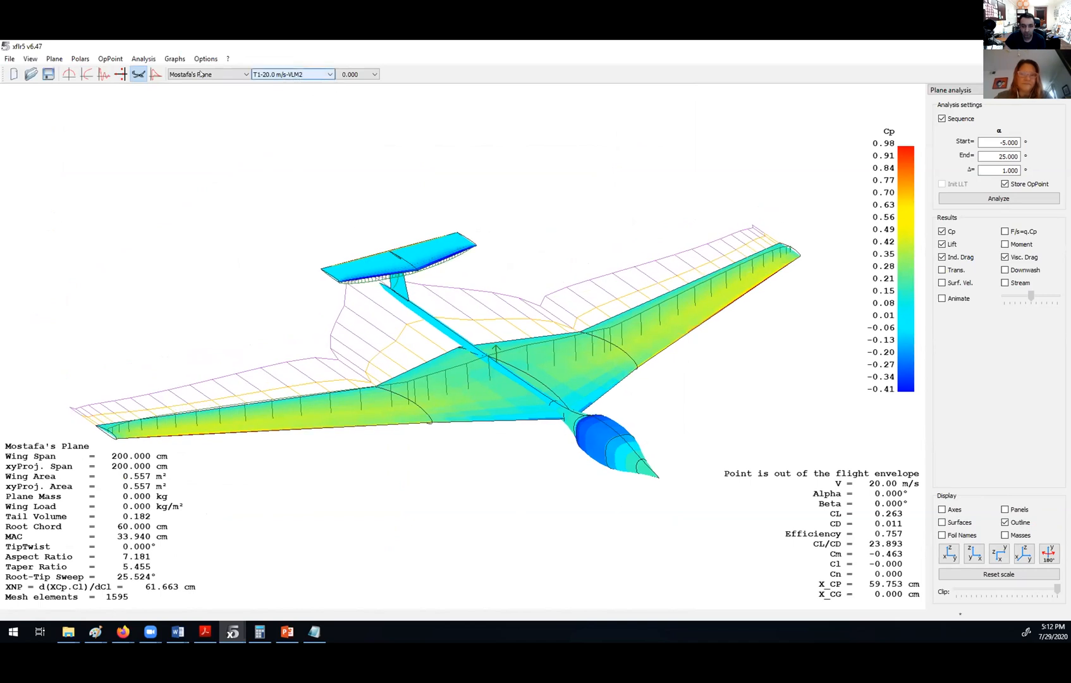
{"action": "left_click", "coordinate": [143, 59]}
{"action": "left_click", "coordinate": [159, 72]}
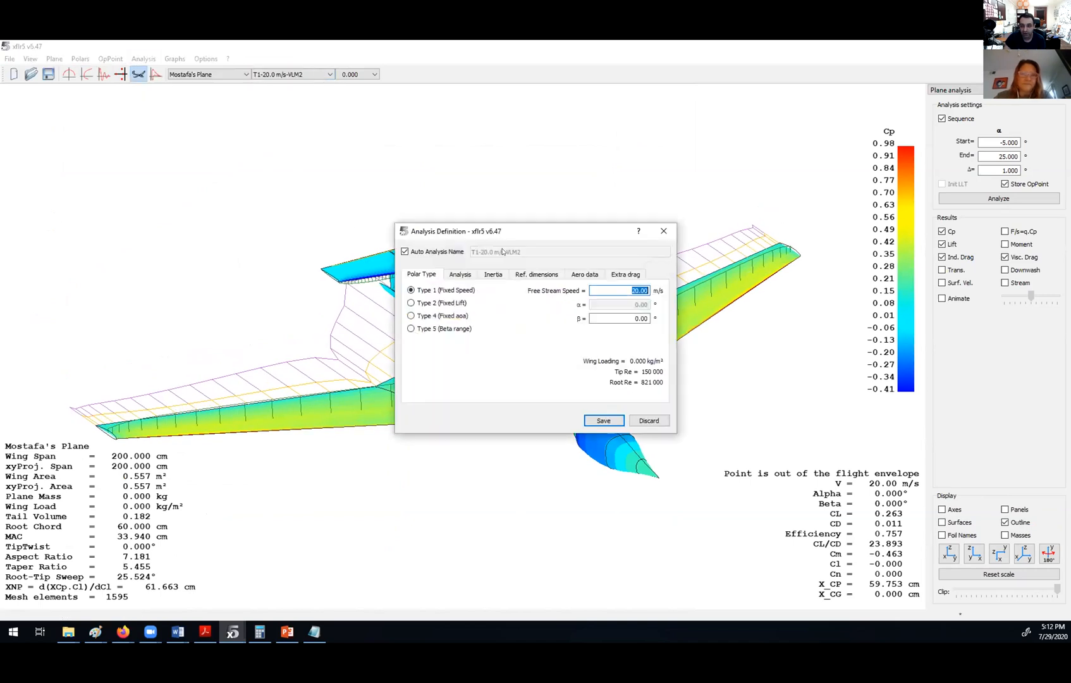
{"action": "left_click", "coordinate": [460, 274]}
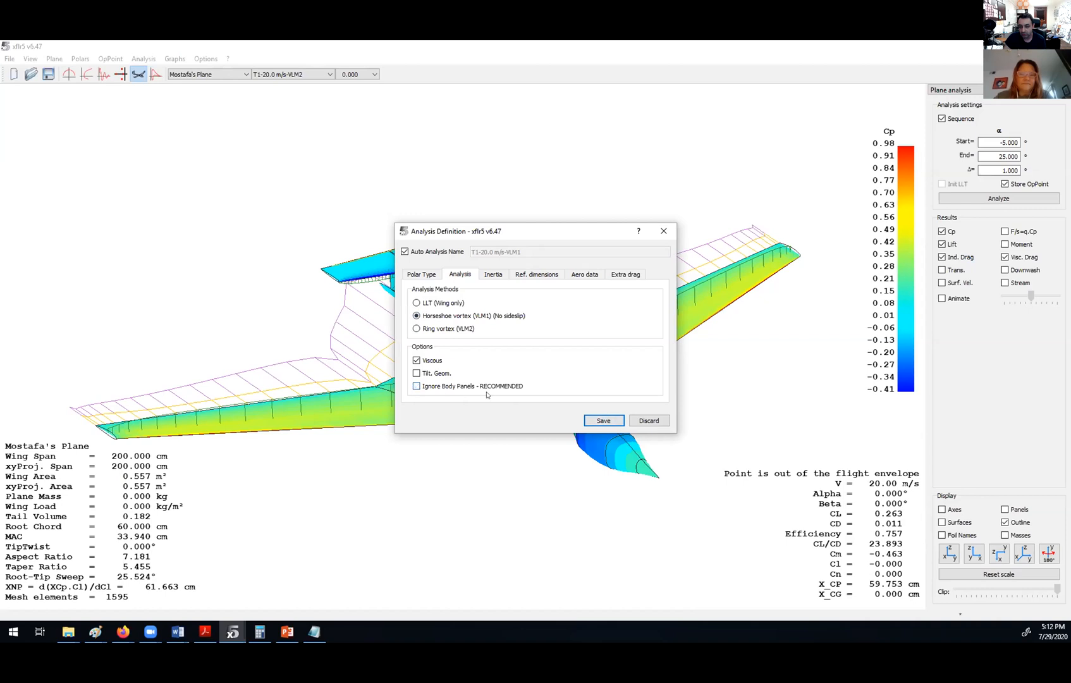
{"action": "left_click", "coordinate": [603, 420]}
{"action": "left_click_drag", "start_coordinate": [569, 259], "coordinate": [553, 273]}
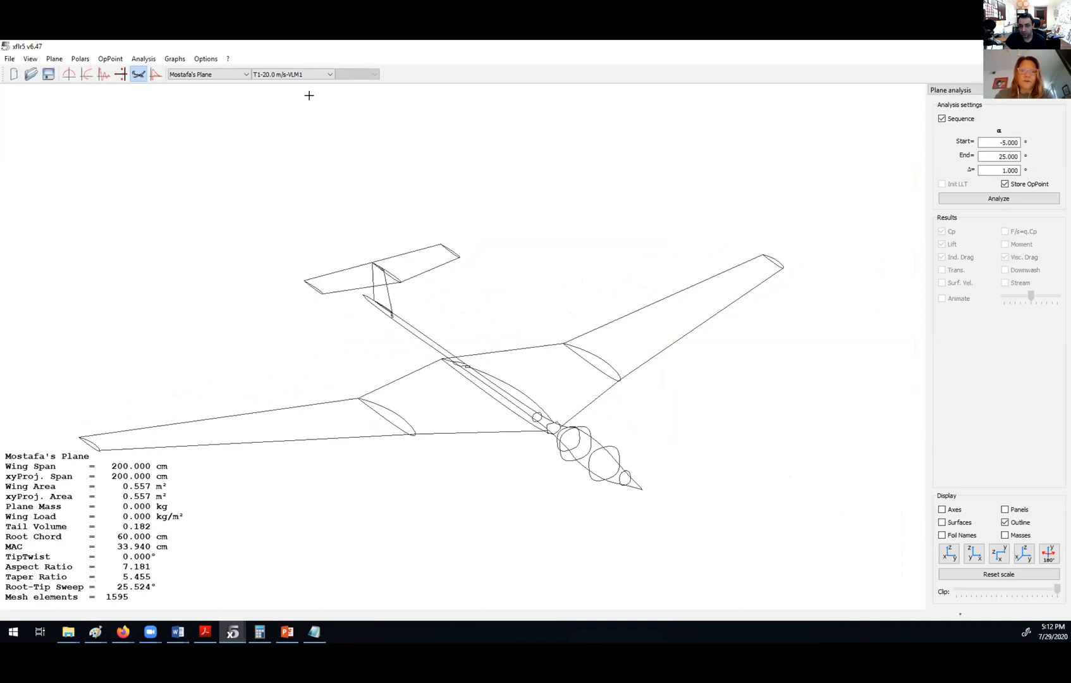
Run the VLM1 analysis sequence from -5° to 25° in 1° increments and show its polar graphs
{"action": "left_click", "coordinate": [87, 74]}
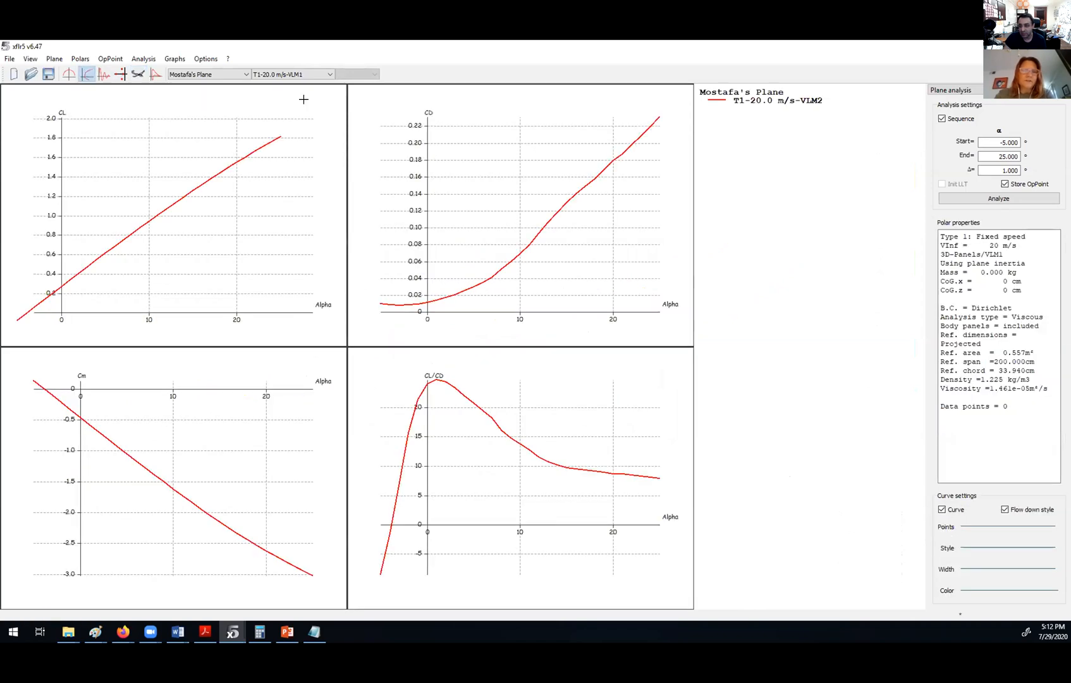
{"action": "left_click", "coordinate": [138, 74]}
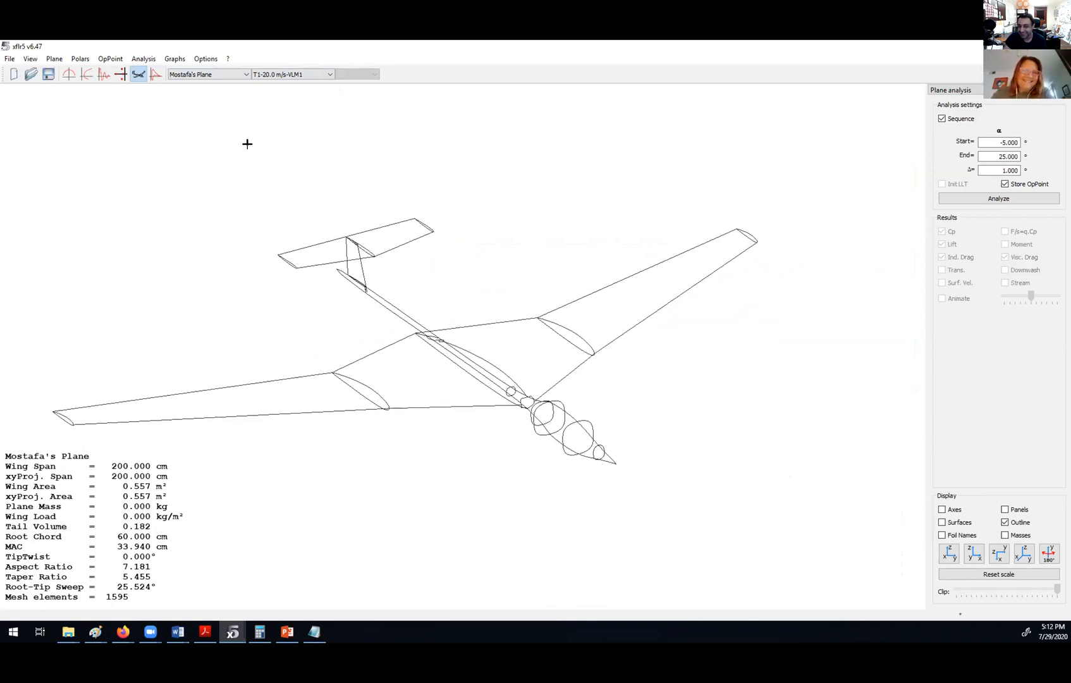
{"action": "left_click", "coordinate": [978, 199]}
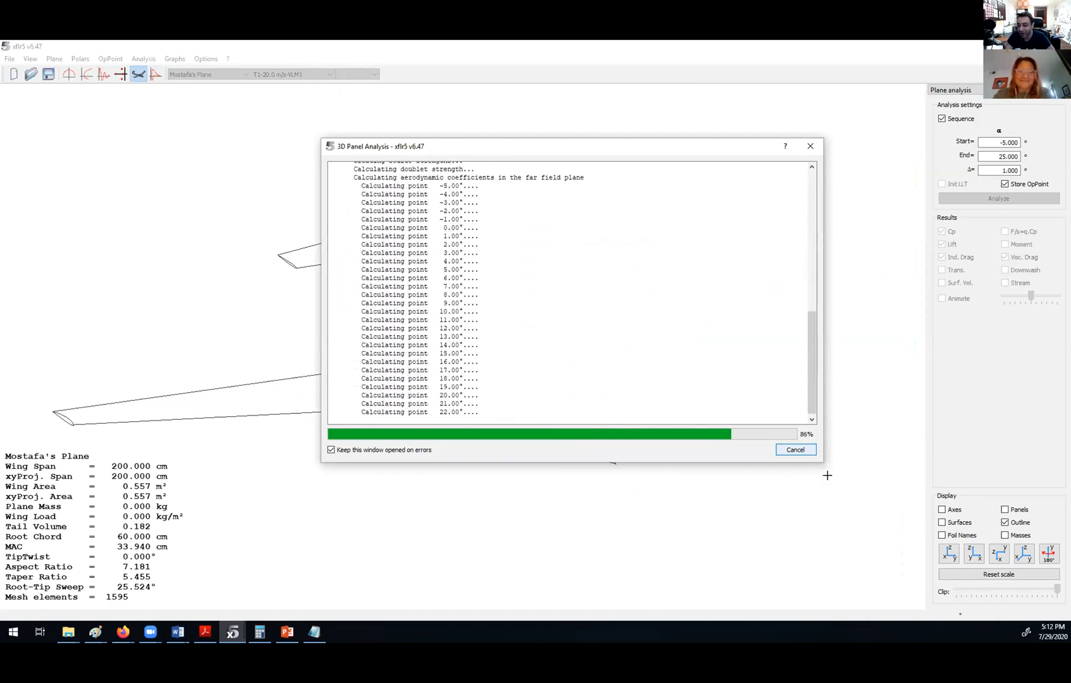
{"action": "left_click", "coordinate": [795, 449]}
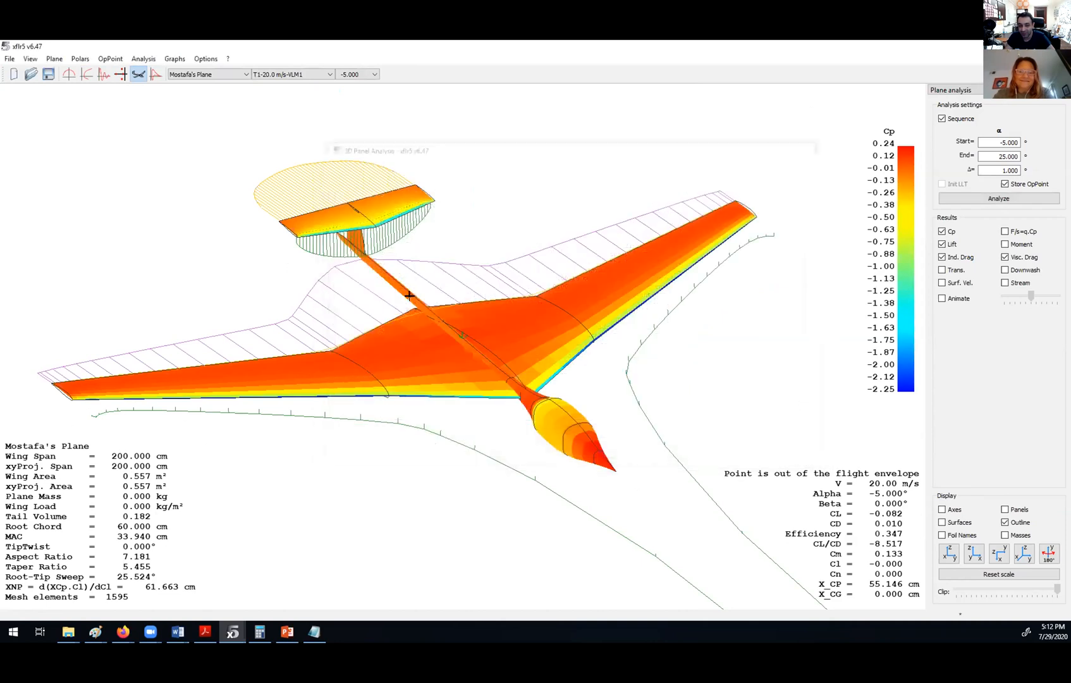
{"action": "left_click", "coordinate": [86, 74]}
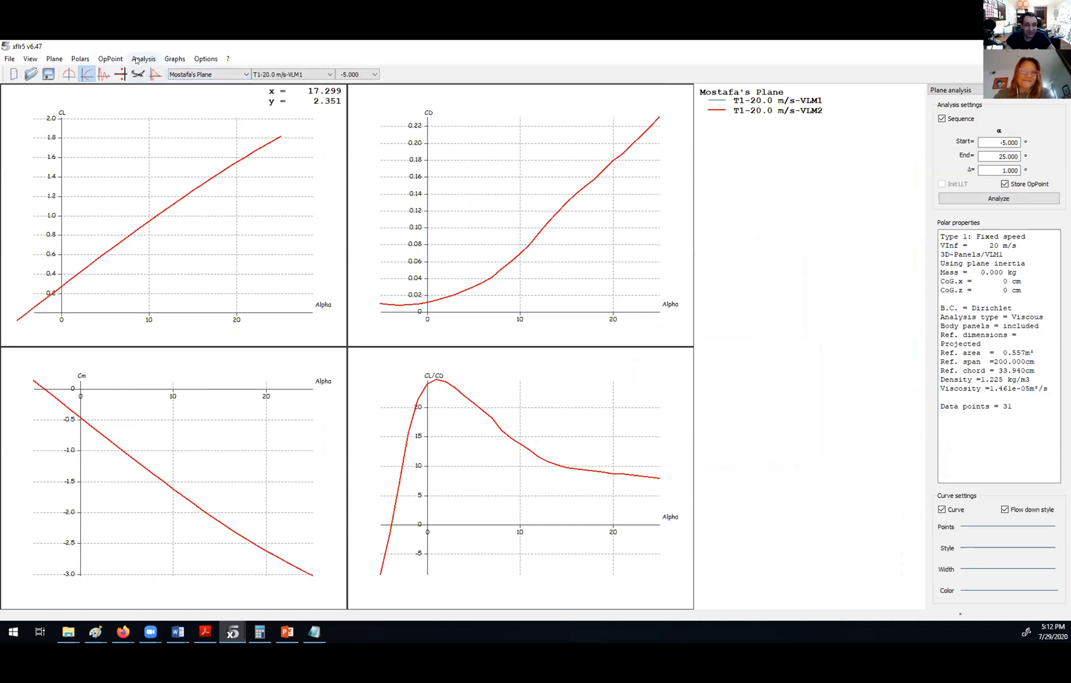
Define another fixed-speed 20 m/s viscous analysis that ignores the body panels, saving its polar as T1-20.0 m/s-VLM2
{"action": "left_click", "coordinate": [137, 60]}
{"action": "left_click", "coordinate": [67, 100]}
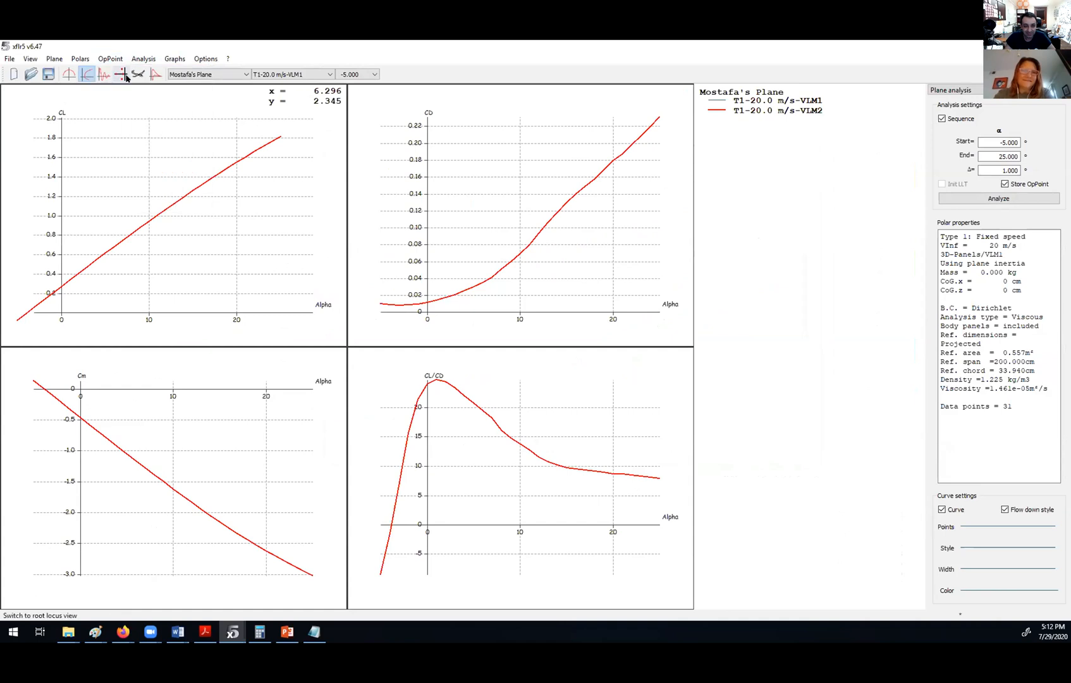
{"action": "left_click", "coordinate": [138, 74]}
{"action": "left_click", "coordinate": [143, 59]}
{"action": "left_click", "coordinate": [166, 71]}
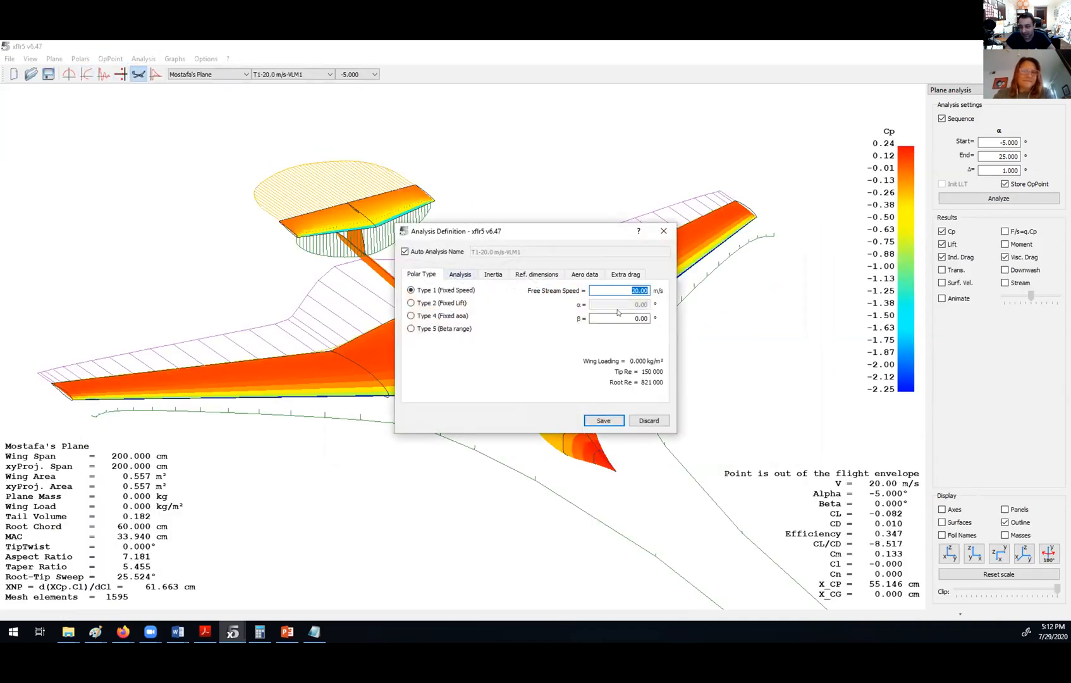
{"action": "left_click", "coordinate": [460, 274]}
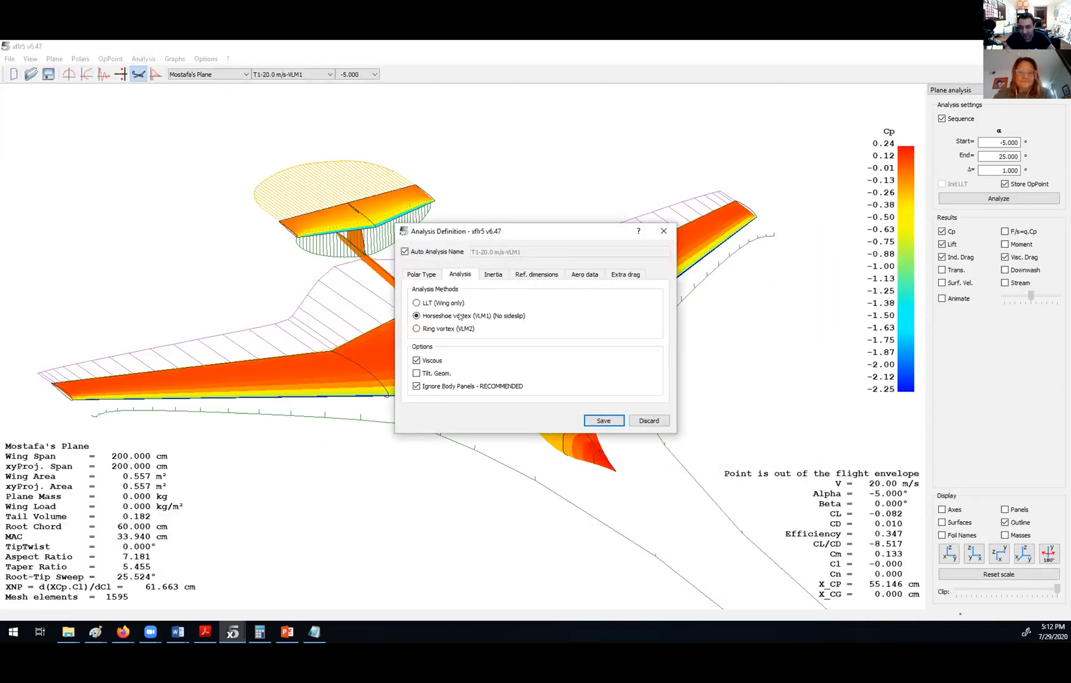
{"action": "left_click", "coordinate": [604, 420]}
{"action": "left_click", "coordinate": [514, 260]}
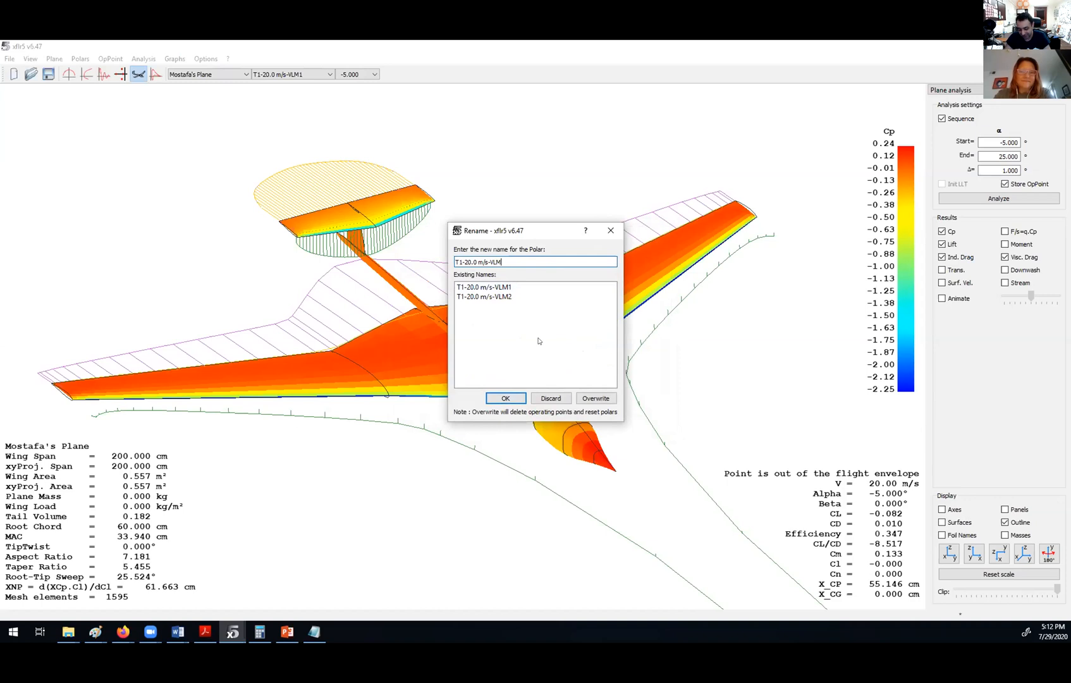
{"action": "left_click", "coordinate": [507, 399]}
{"action": "left_click", "coordinate": [503, 341]}
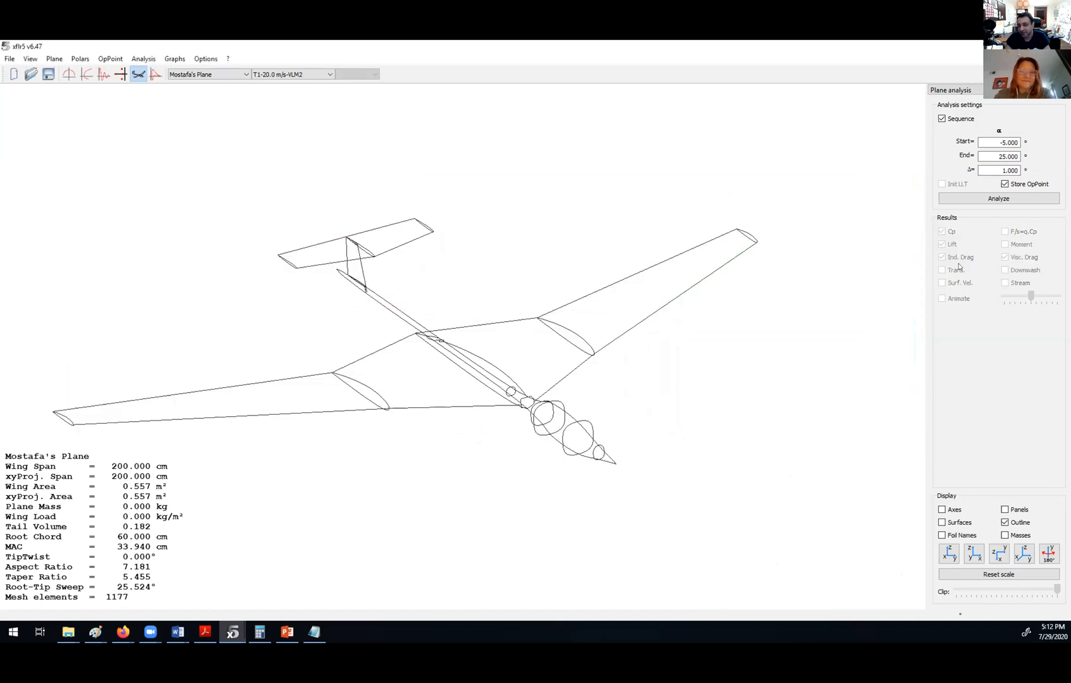
Run the VLM2 analysis with body panels ignored from -5° to 25° in 1° increments, and check the plane definition without saving changes
{"action": "left_click", "coordinate": [966, 198]}
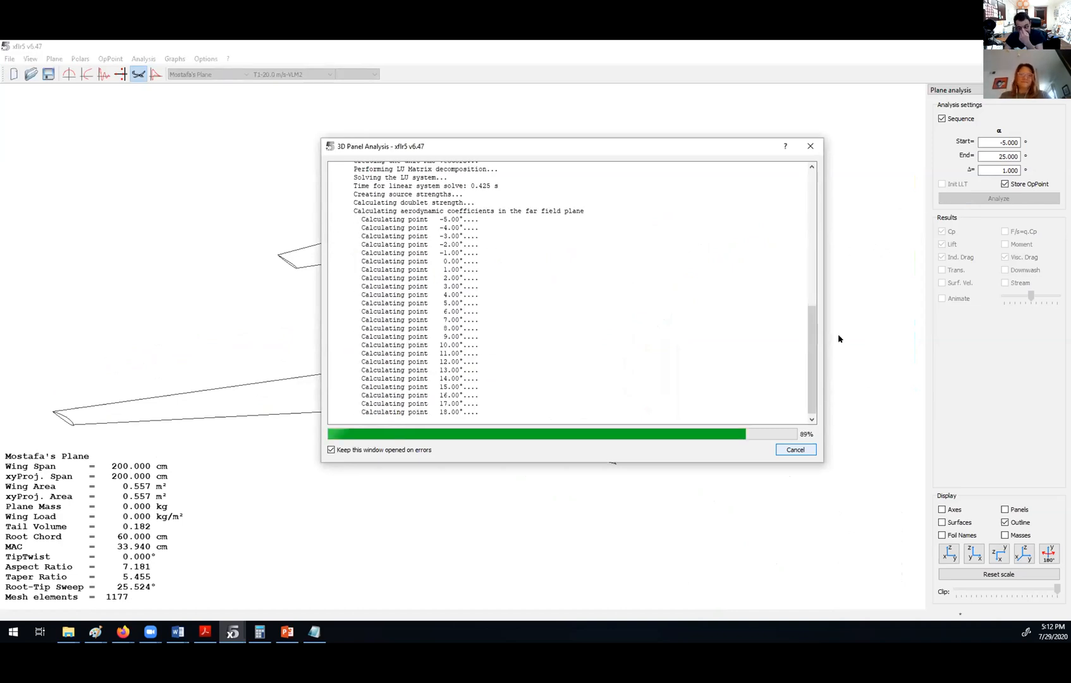
{"action": "left_click", "coordinate": [795, 448]}
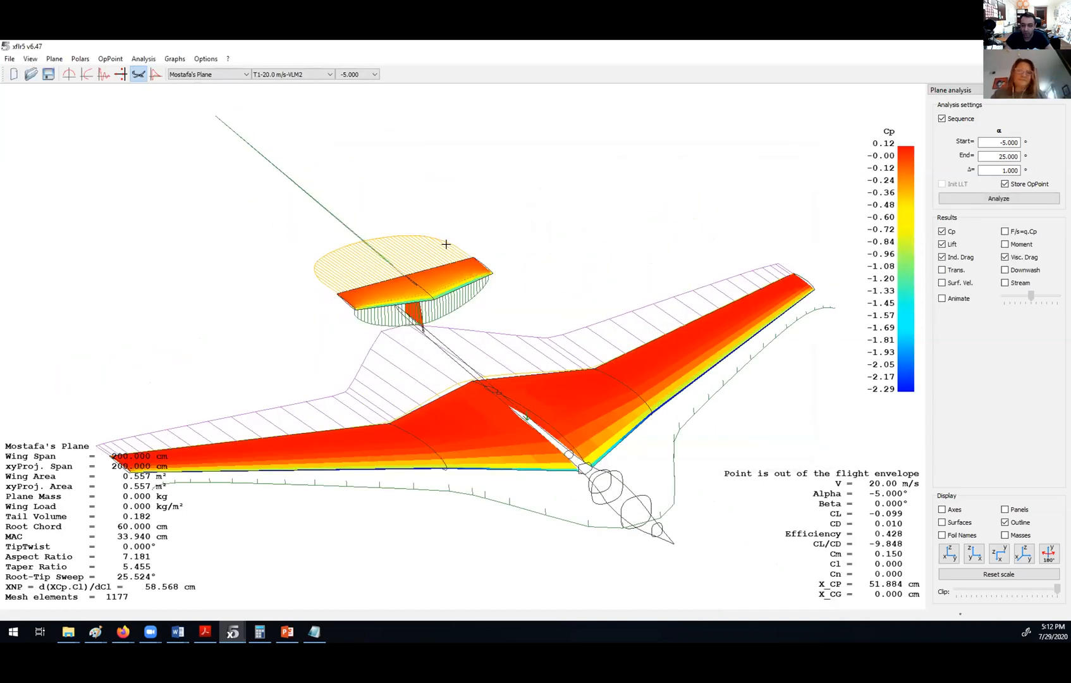
{"action": "right_click", "coordinate": [435, 172]}
{"action": "mouse_move", "coordinate": [506, 179]}
{"action": "left_click", "coordinate": [569, 194]}
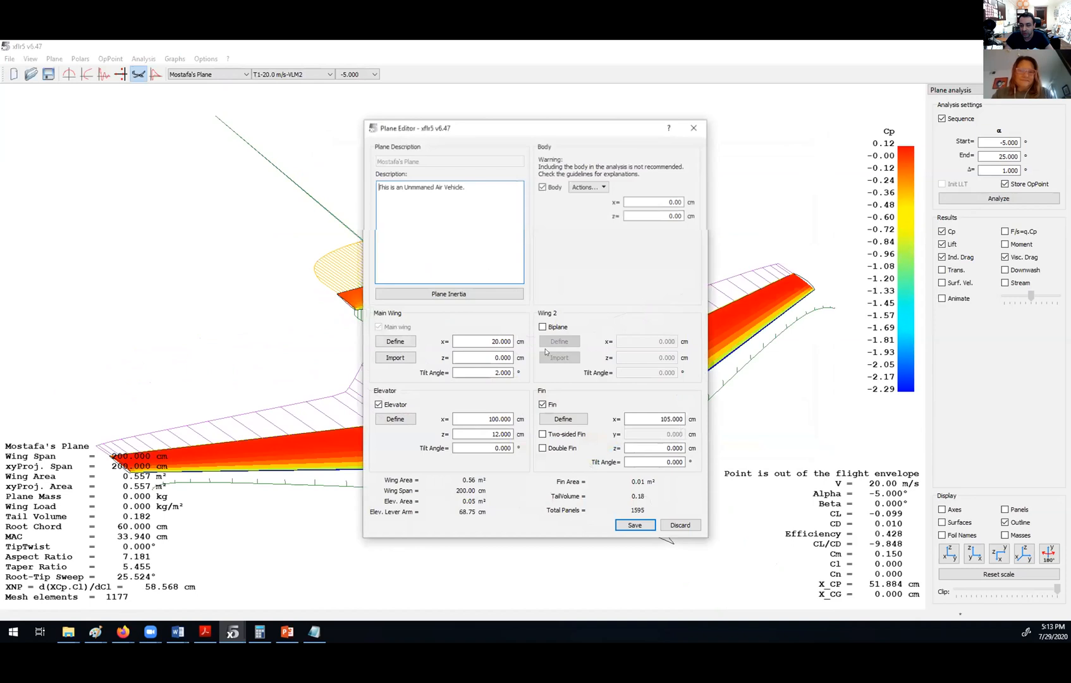
{"action": "left_click", "coordinate": [681, 525]}
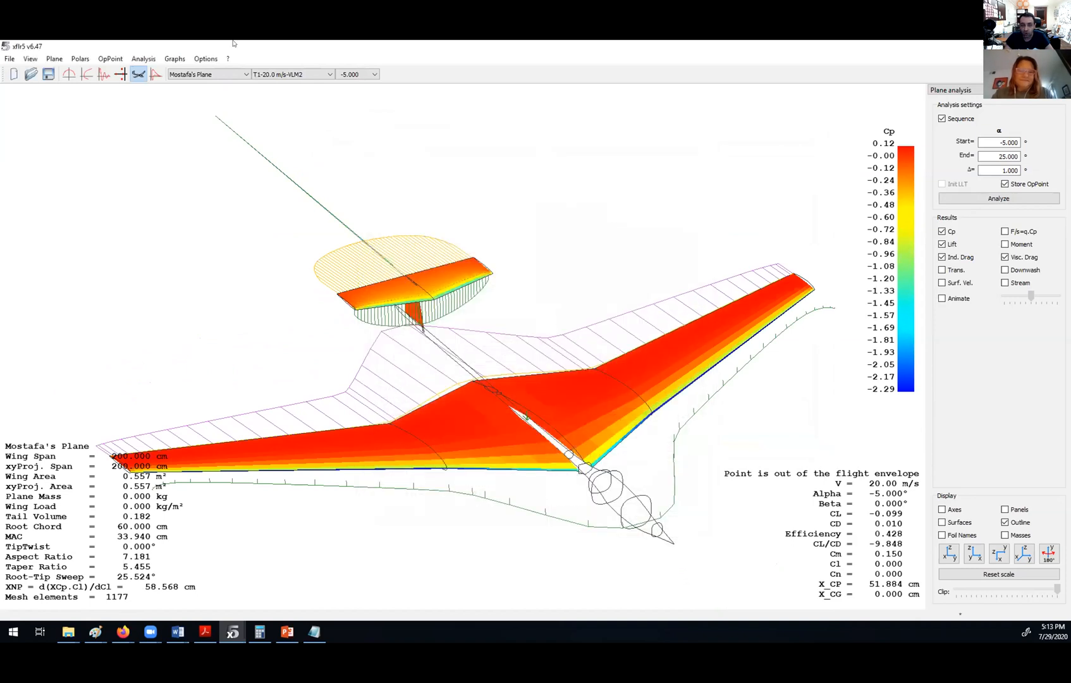
Define a Type 1 fixed-speed 20 m/s viscous ring vortex (VLM2) analysis that includes the body panels, replacing the existing VLM2 polar
{"action": "left_click", "coordinate": [144, 58]}
{"action": "left_click", "coordinate": [156, 74]}
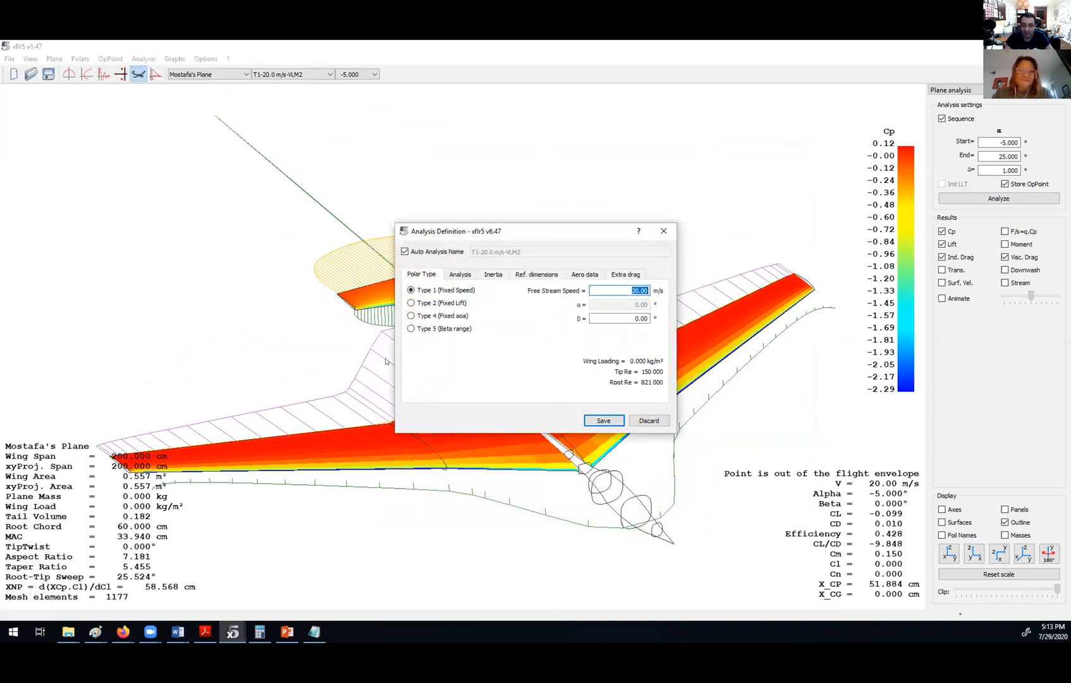
{"action": "left_click", "coordinate": [460, 275]}
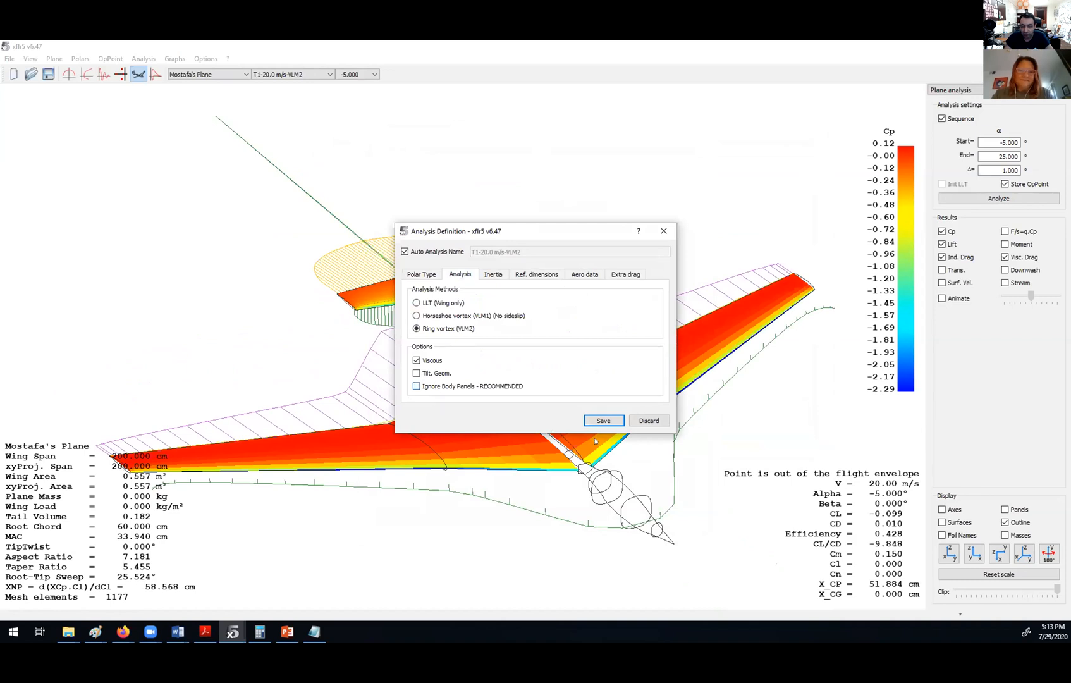
{"action": "left_click", "coordinate": [603, 420]}
{"action": "left_click", "coordinate": [514, 399]}
{"action": "left_click", "coordinate": [505, 342]}
Run the VLM2 sequence from -5° to 25° in 1° increments and display the 3° operating point on the 3D plane
{"action": "left_click", "coordinate": [960, 198]}
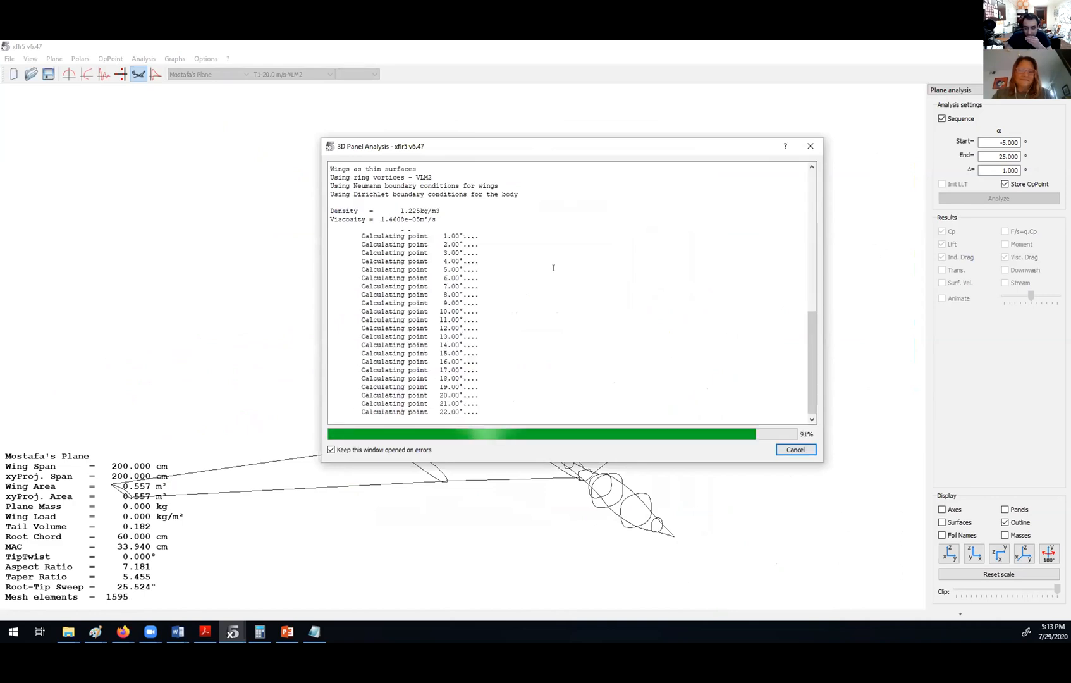
{"action": "left_click", "coordinate": [796, 450]}
{"action": "left_click_drag", "start_coordinate": [556, 352], "coordinate": [478, 319]}
{"action": "left_click", "coordinate": [352, 74]}
{"action": "left_click", "coordinate": [349, 117]}
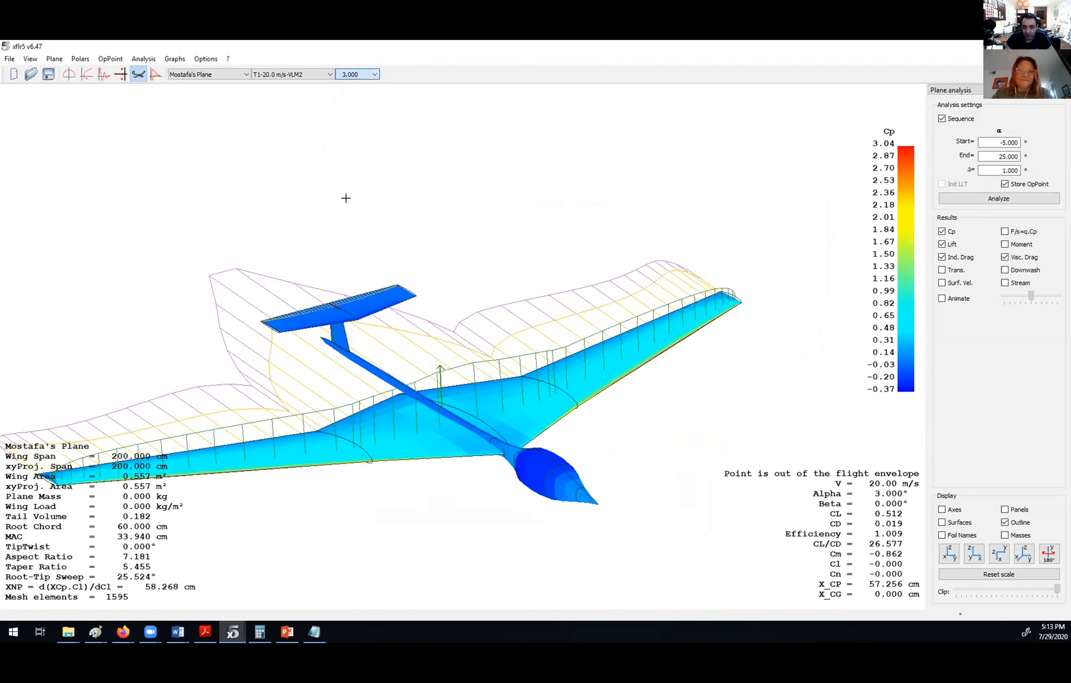
Compare the VLM1 and VLM2 polar curves closely in the CL and CL/CD graphs
{"action": "left_click", "coordinate": [87, 74]}
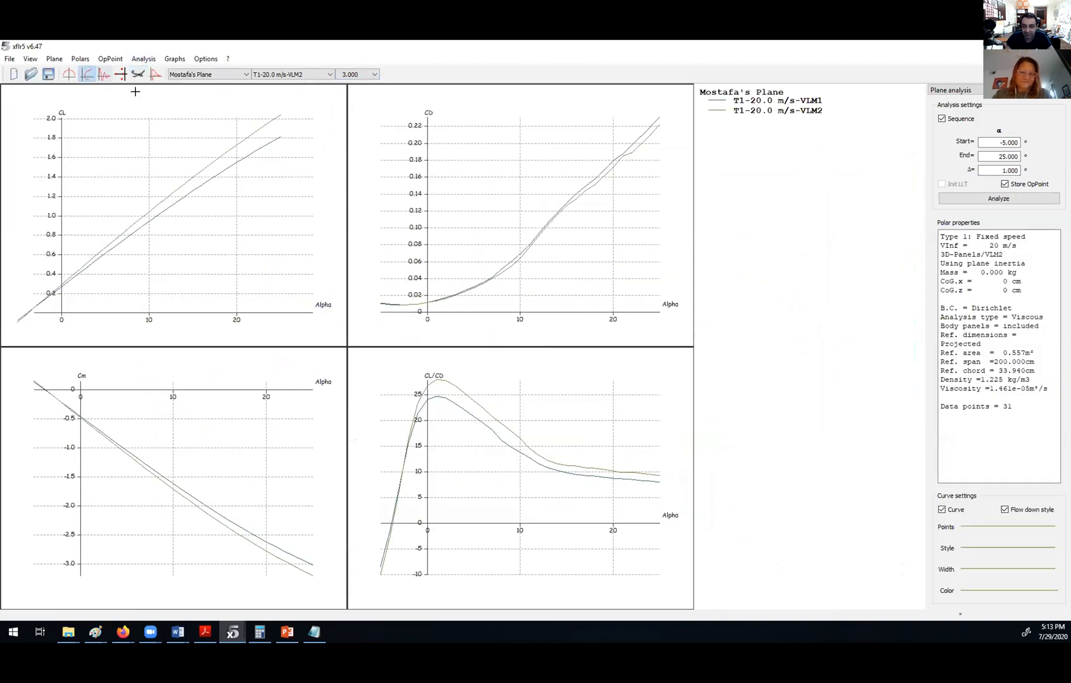
{"action": "scroll", "coordinate": [105, 234], "scroll_direction": "up", "scroll_amount": 5}
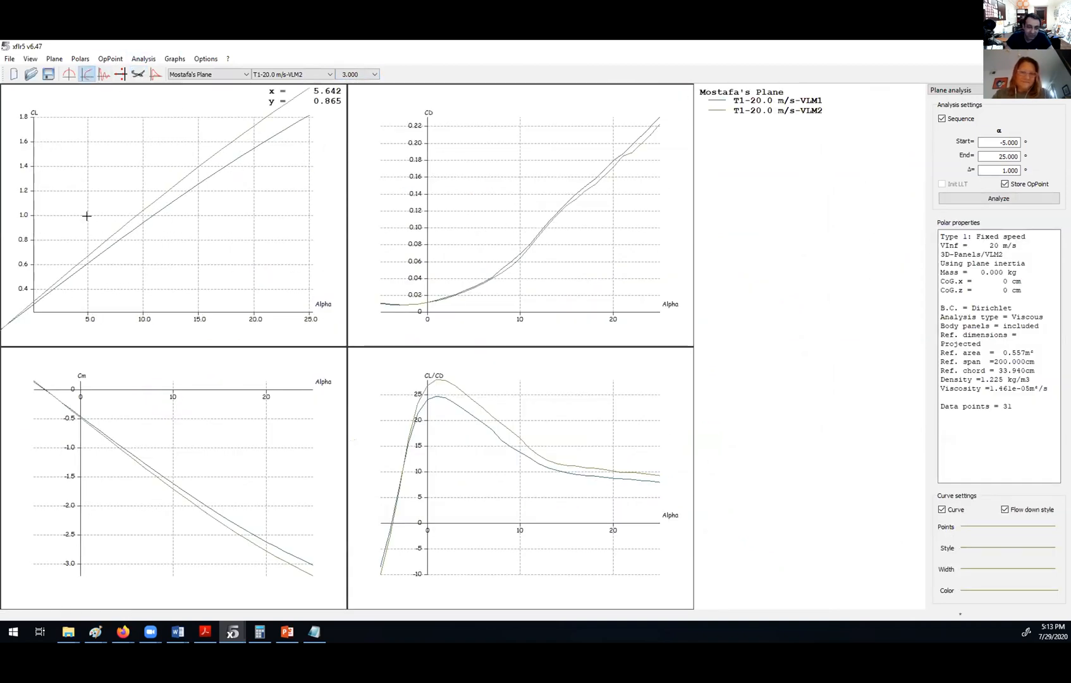
{"action": "scroll", "coordinate": [105, 216], "scroll_direction": "down", "scroll_amount": 8}
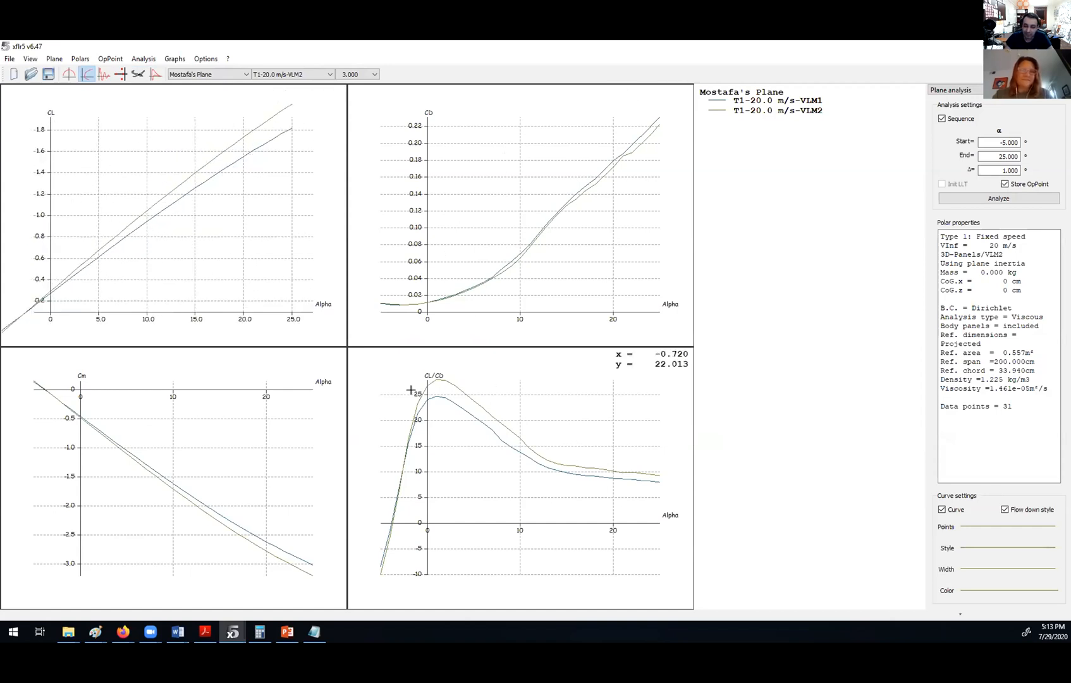
{"action": "scroll", "coordinate": [425, 373], "scroll_direction": "up", "scroll_amount": 3}
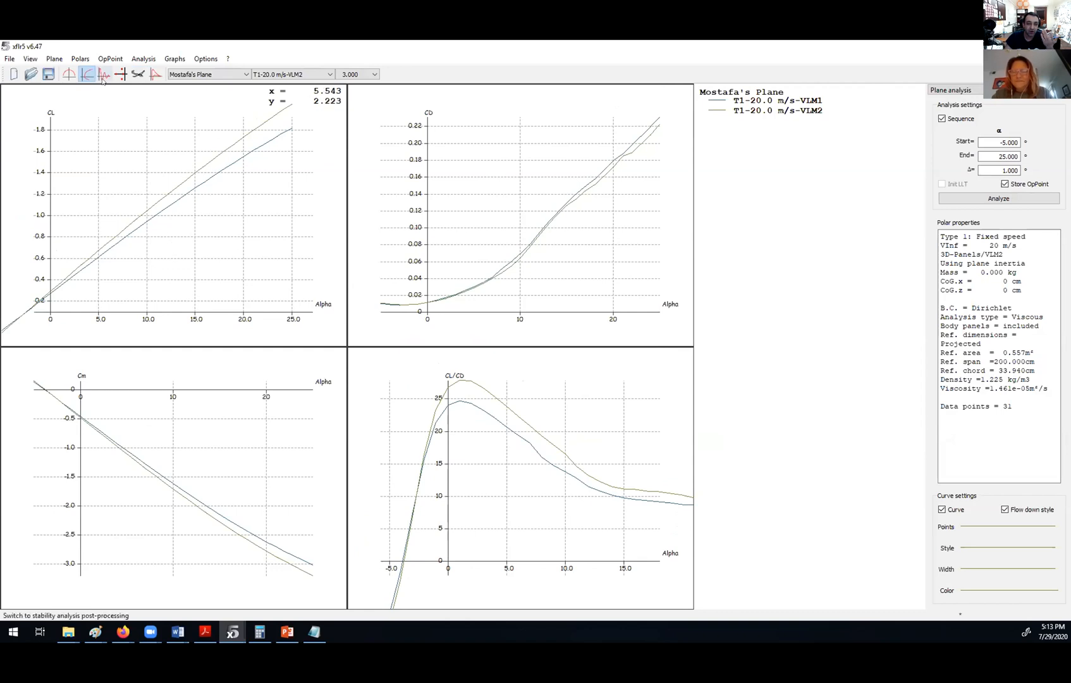
Return to the 3D view and define a Type 1 fixed-speed 20 m/s analysis using the LLT (wing only) method, without ignoring body panels
{"action": "left_click", "coordinate": [138, 75]}
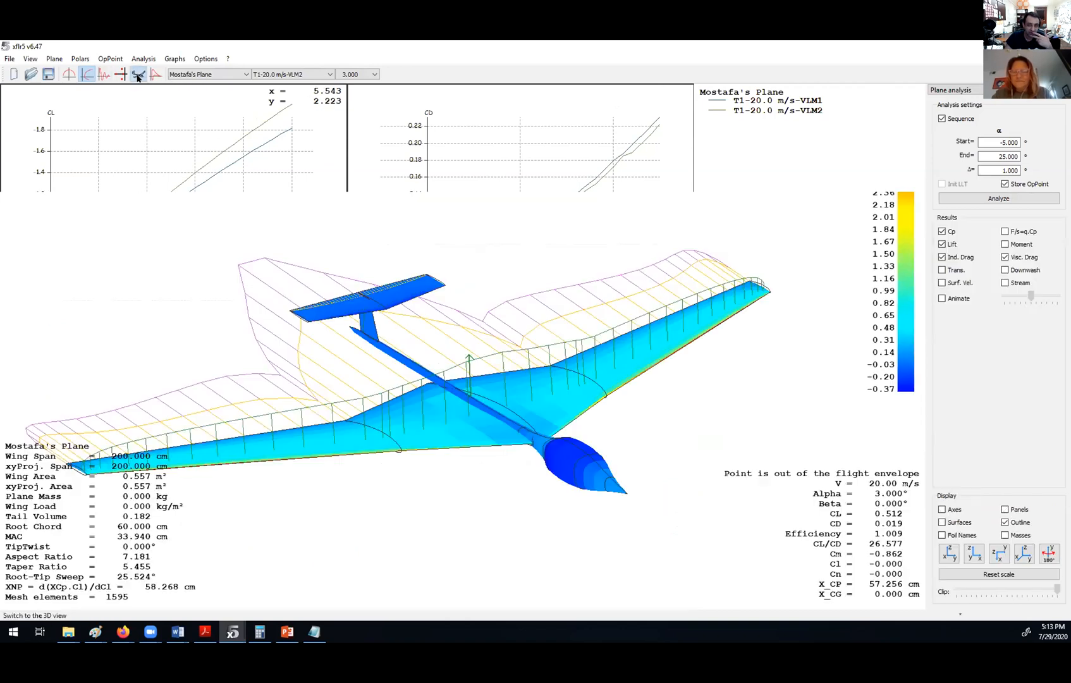
{"action": "left_click", "coordinate": [143, 58]}
{"action": "left_click", "coordinate": [155, 71]}
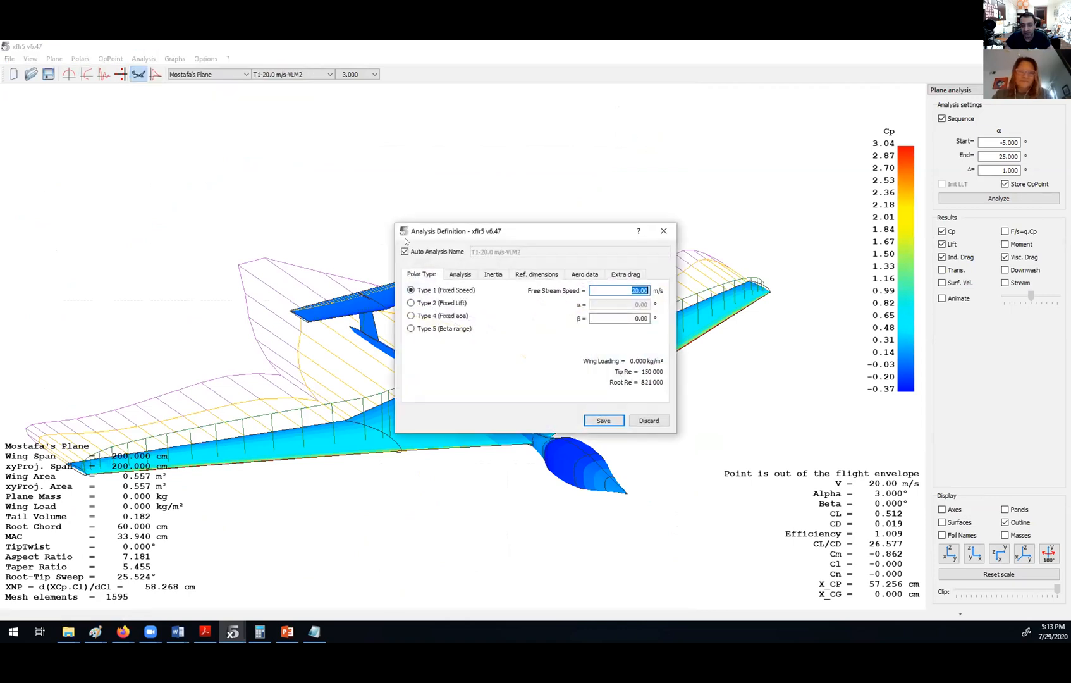
{"action": "left_click", "coordinate": [461, 275]}
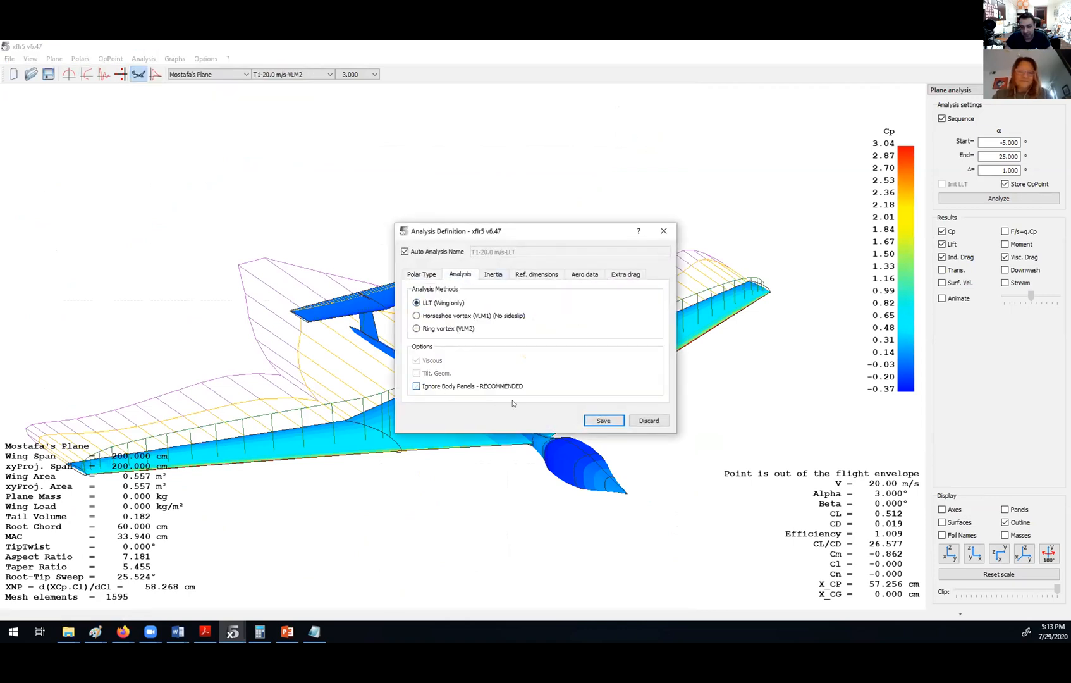
{"action": "left_click", "coordinate": [602, 421]}
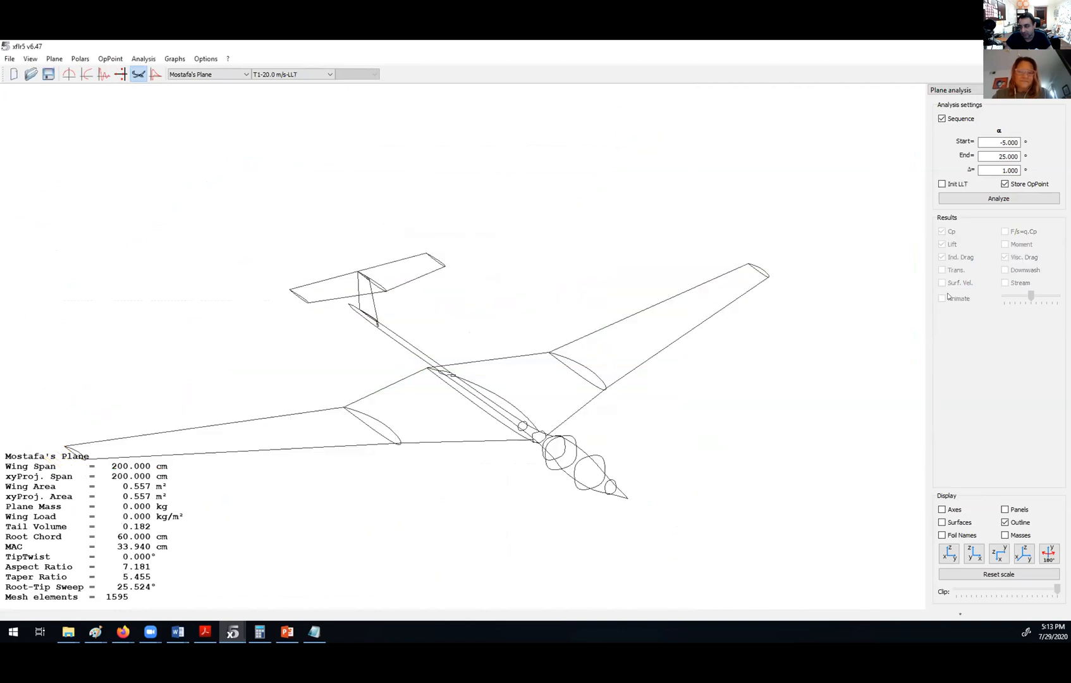
Run the LLT sequence from -5° to 25° in 1° increments and compare its polar curves with the VLM1 and VLM2 ones
{"action": "left_click", "coordinate": [998, 199]}
{"action": "left_click", "coordinate": [492, 365]}
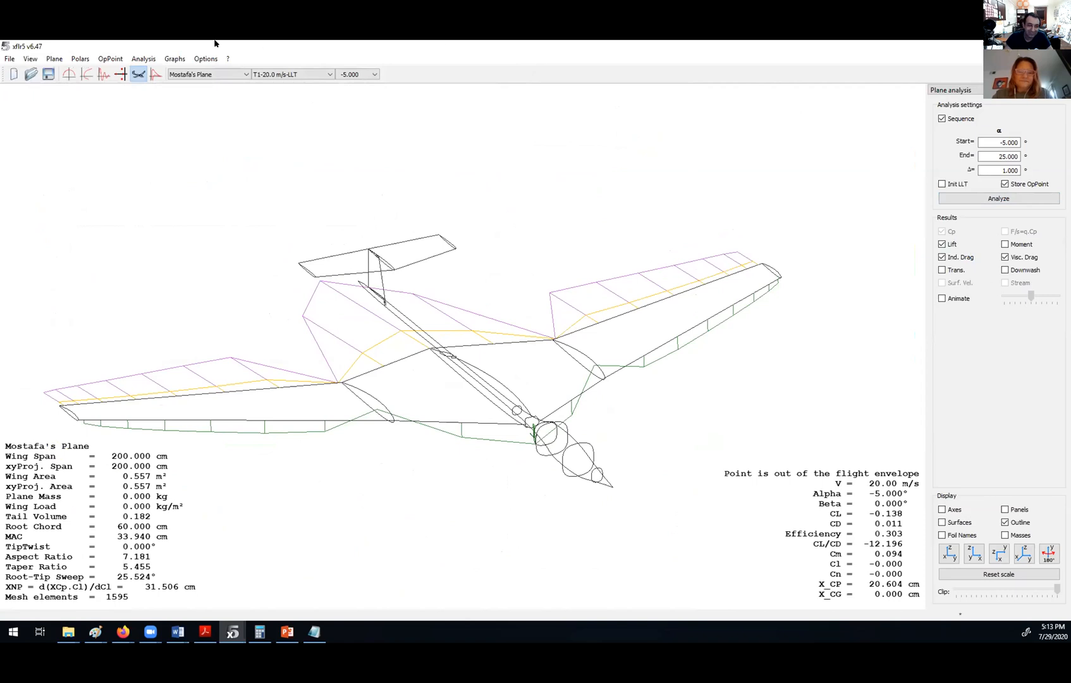
{"action": "left_click", "coordinate": [86, 74]}
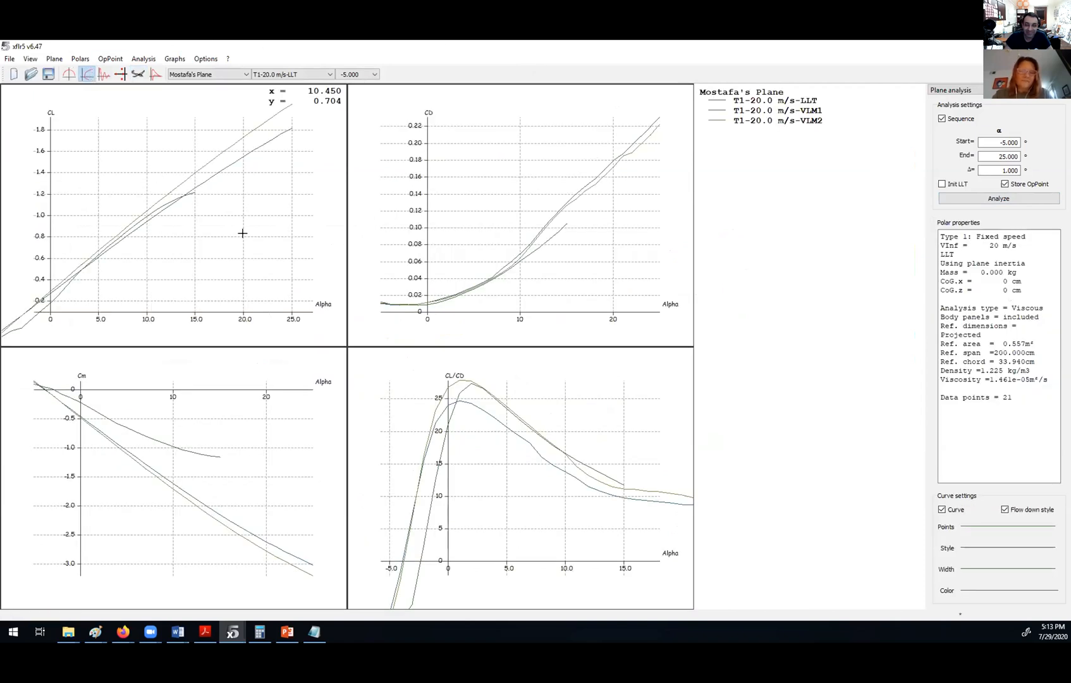
{"action": "scroll", "coordinate": [517, 278], "scroll_direction": "up", "scroll_amount": 2}
{"action": "scroll", "coordinate": [103, 414], "scroll_direction": "up", "scroll_amount": 2}
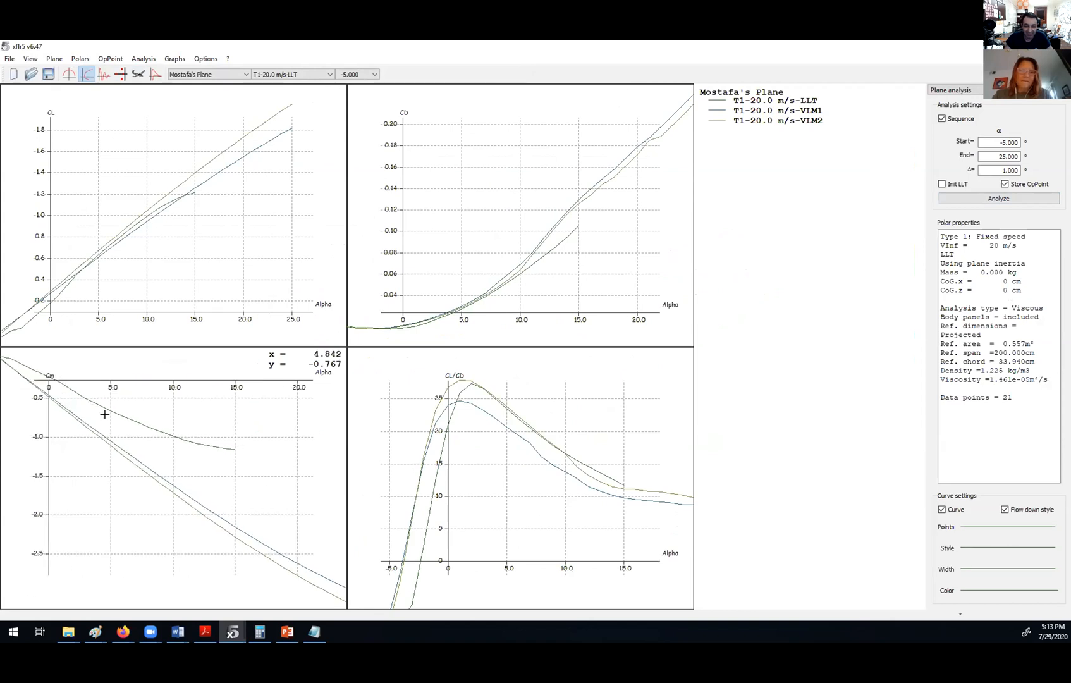
{"action": "left_click_drag", "start_coordinate": [104, 414], "coordinate": [189, 454]}
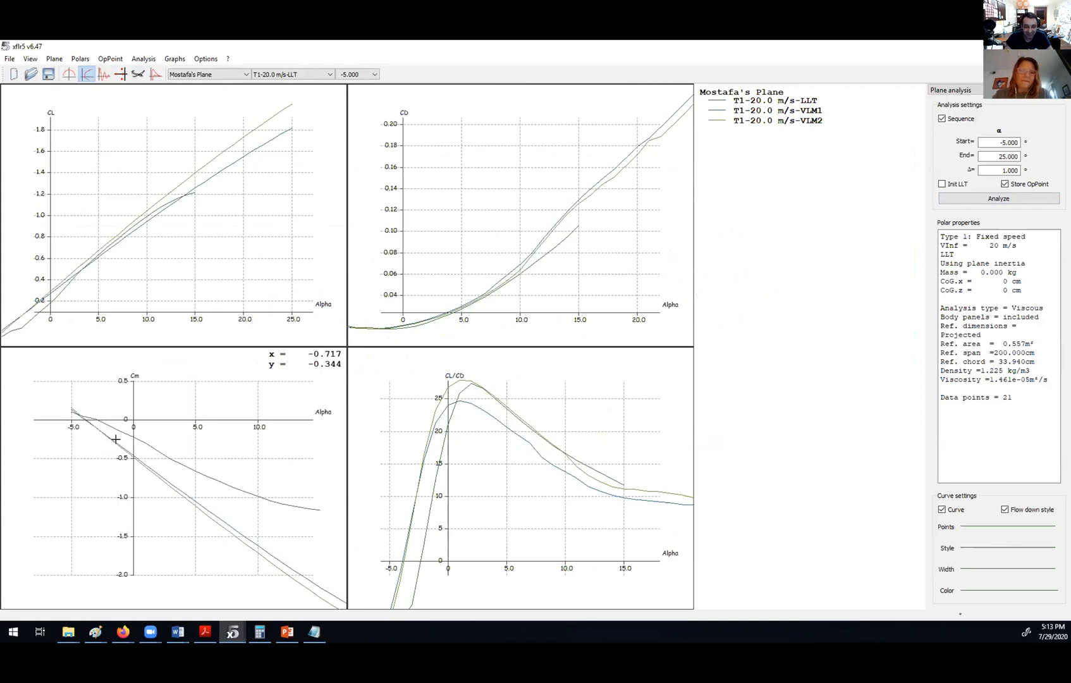
Give the LLT polar curve a dash-dot style and a thicker line width
{"action": "left_click", "coordinate": [984, 548]}
{"action": "left_click", "coordinate": [977, 584]}
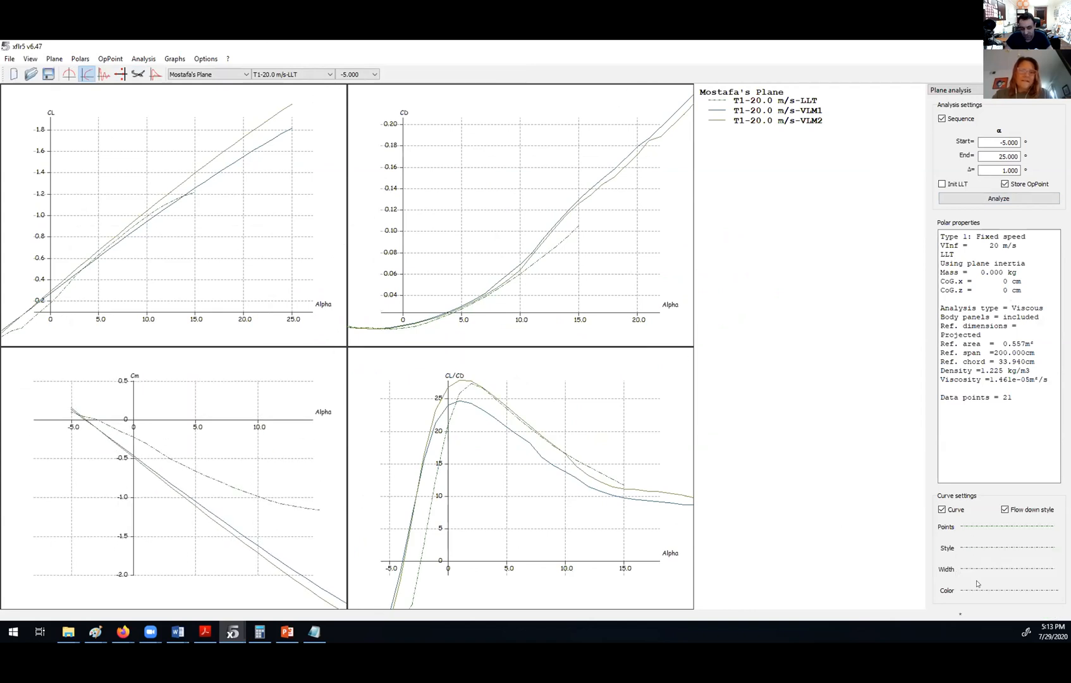
{"action": "left_click", "coordinate": [979, 573]}
{"action": "left_click", "coordinate": [1006, 604]}
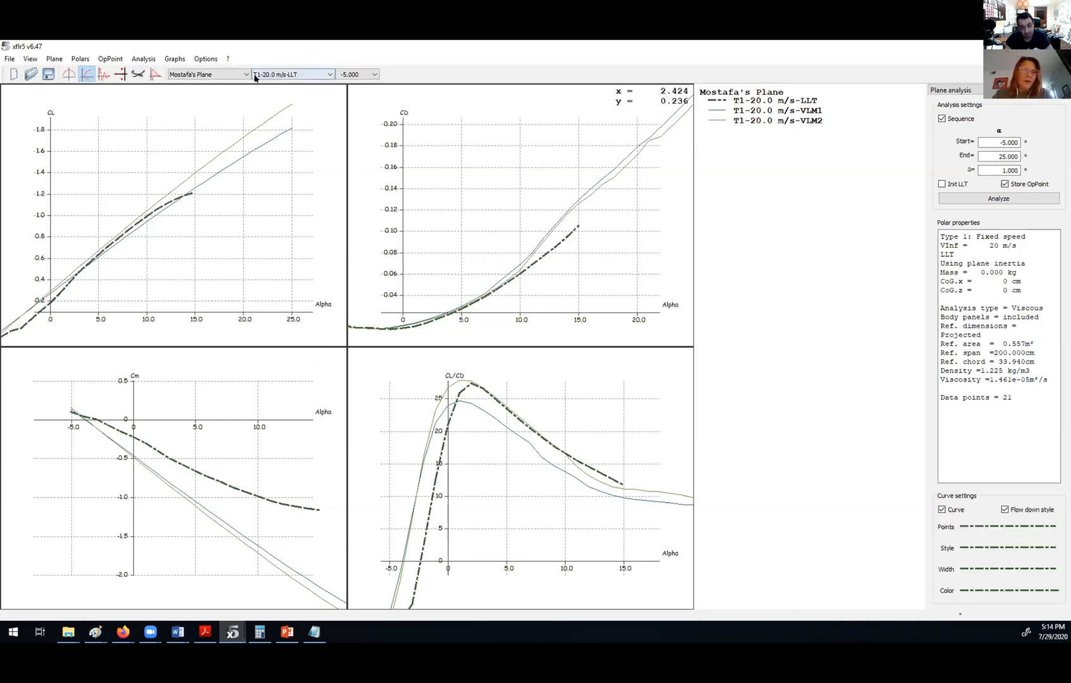
Give the T1-20.0 m/s-VLM1 polar curve a dashed style and a slightly thicker line width
{"action": "left_click", "coordinate": [292, 74]}
{"action": "left_click", "coordinate": [284, 93]}
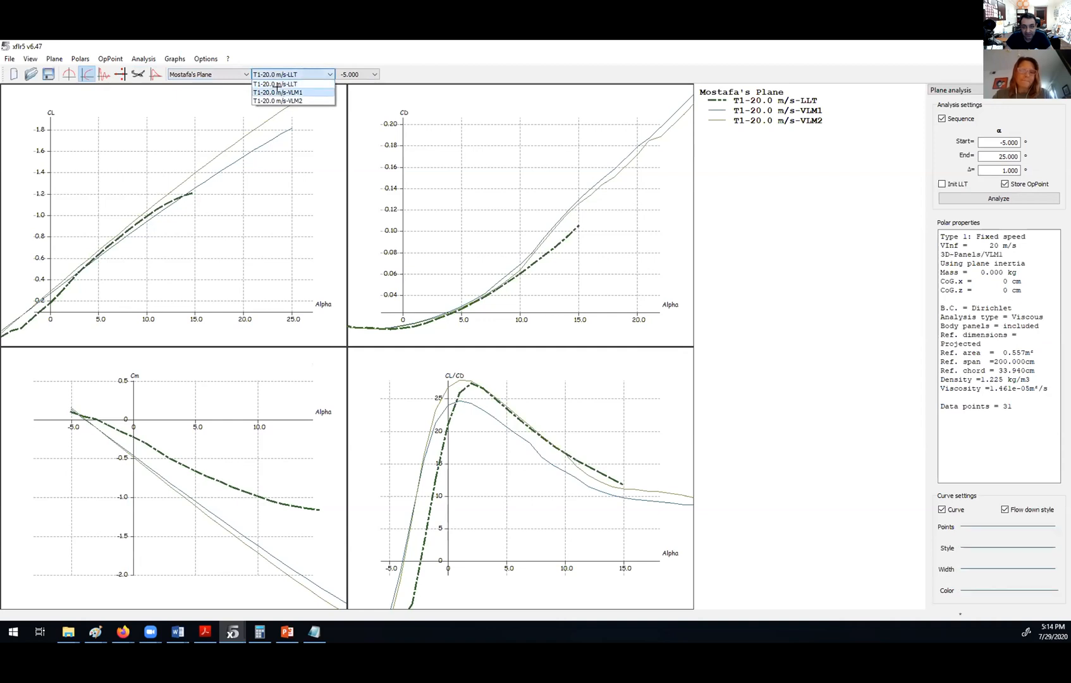
{"action": "left_click", "coordinate": [972, 550]}
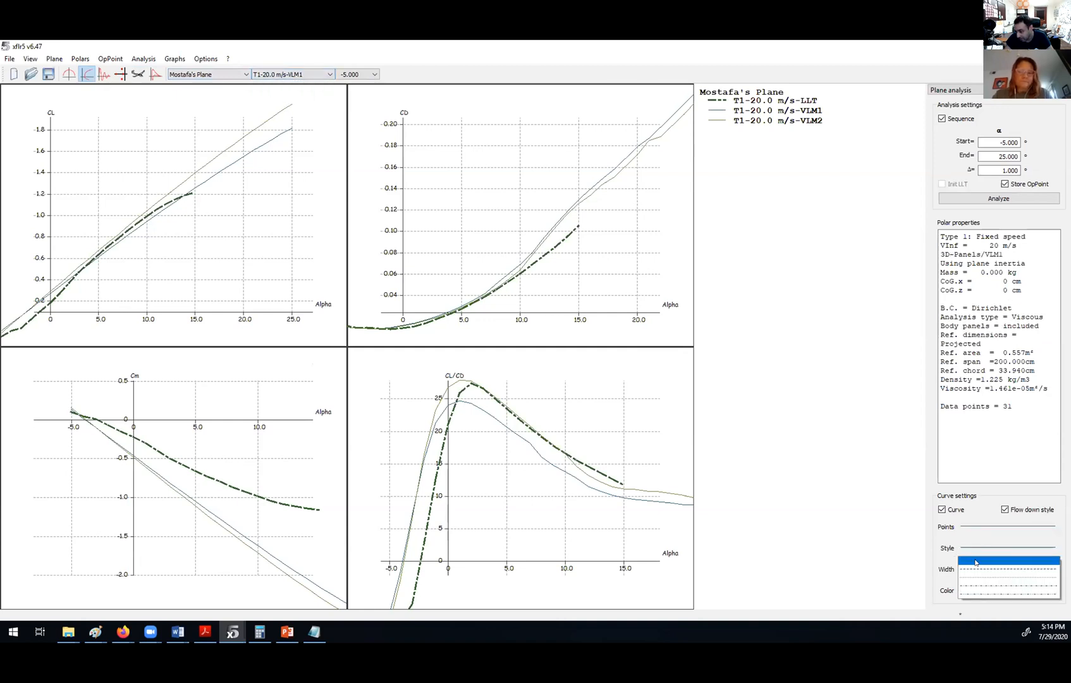
{"action": "left_click", "coordinate": [978, 573]}
{"action": "left_click", "coordinate": [978, 570]}
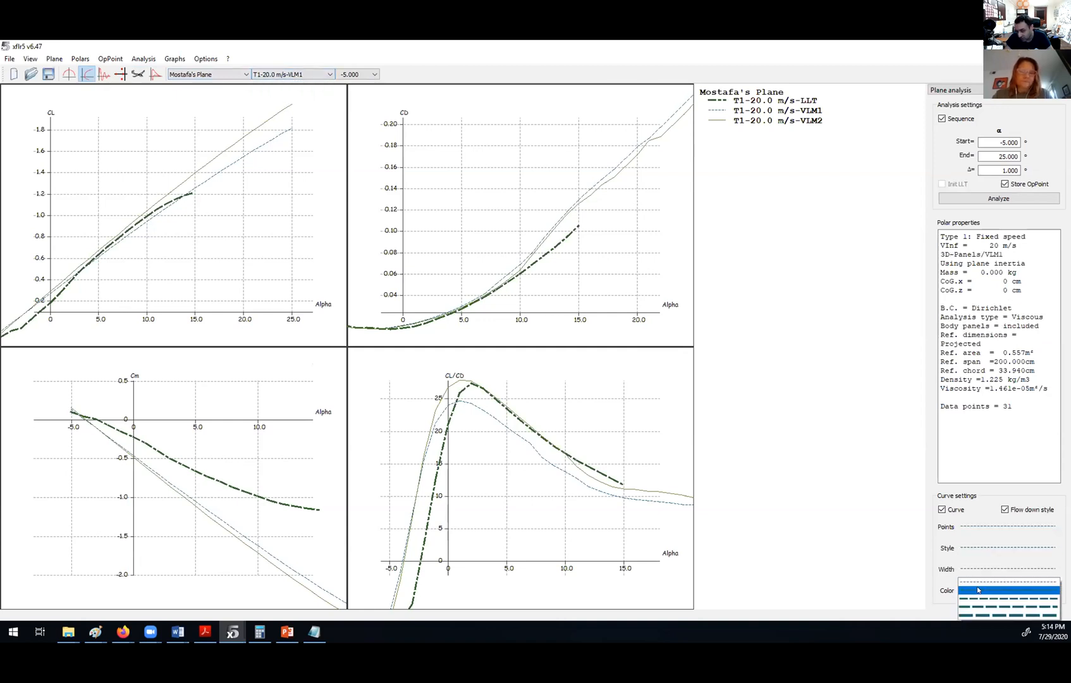
{"action": "left_click", "coordinate": [979, 590]}
Make the T1-20.0 m/s-VLM2 polar curve slightly thicker and red (#ff0000), and shift the graph legend down a little
{"action": "left_click", "coordinate": [292, 74]}
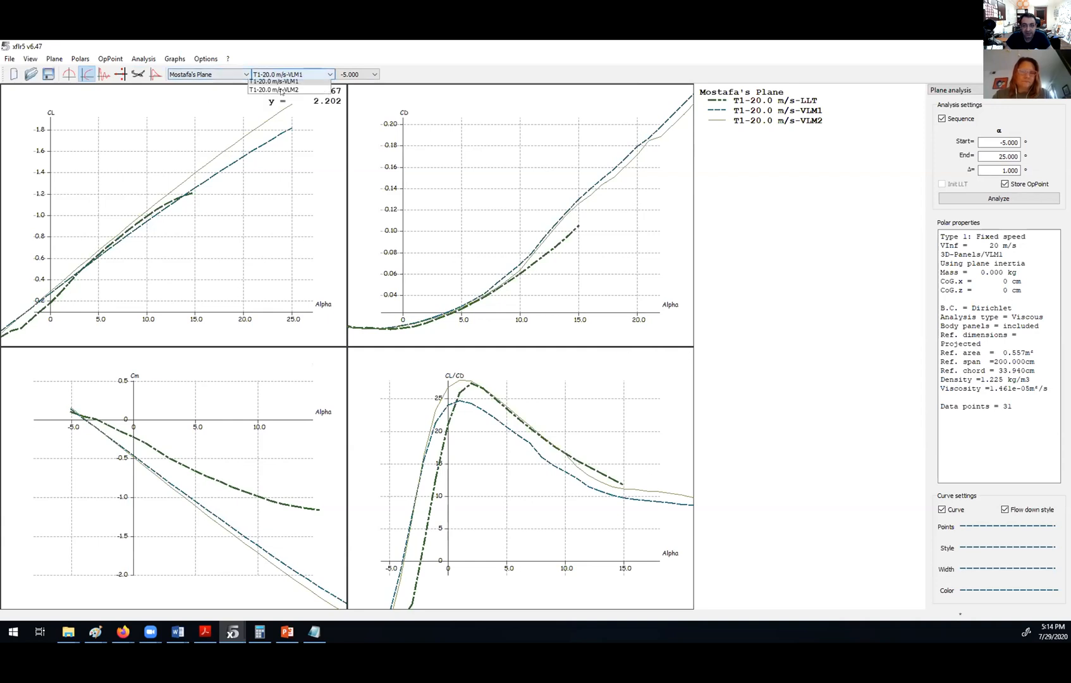
{"action": "left_click", "coordinate": [285, 102]}
{"action": "left_click", "coordinate": [990, 567]}
{"action": "left_click", "coordinate": [985, 583]}
{"action": "scroll", "coordinate": [143, 232], "scroll_direction": "up", "scroll_amount": 1}
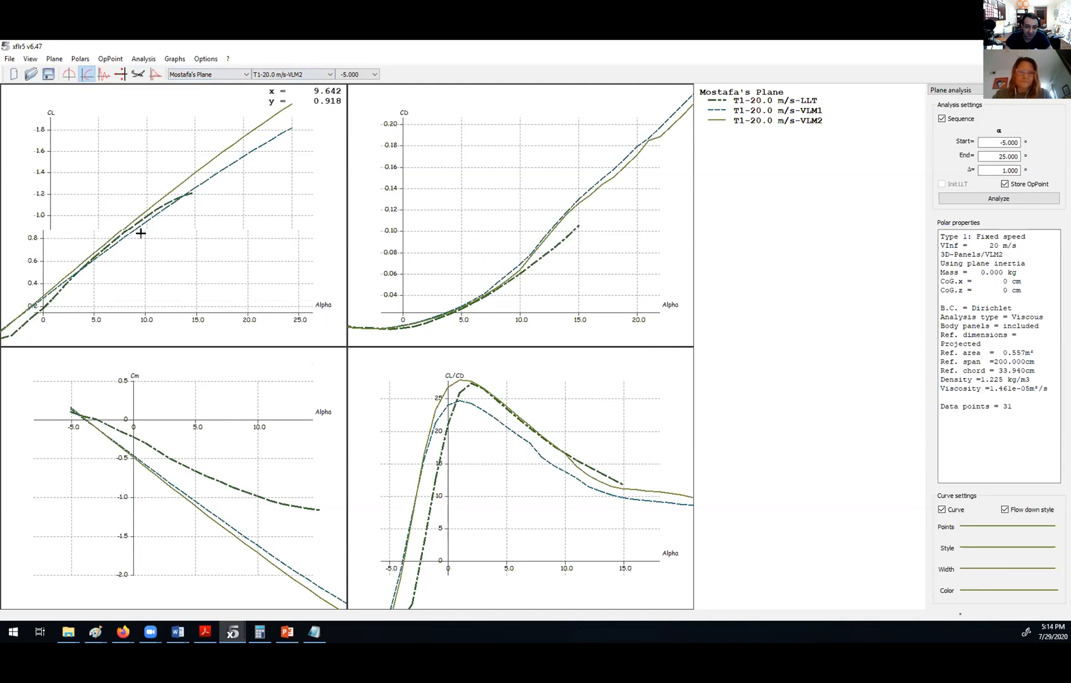
{"action": "left_click_drag", "start_coordinate": [759, 101], "coordinate": [765, 142]}
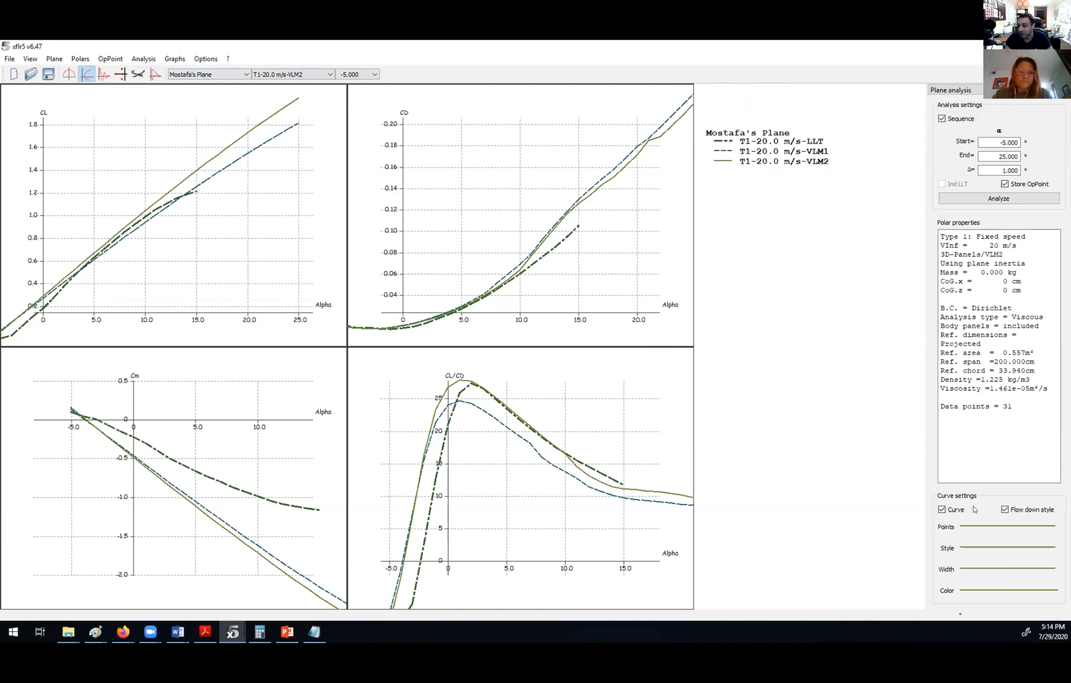
{"action": "left_click", "coordinate": [985, 590]}
{"action": "left_click", "coordinate": [419, 284]}
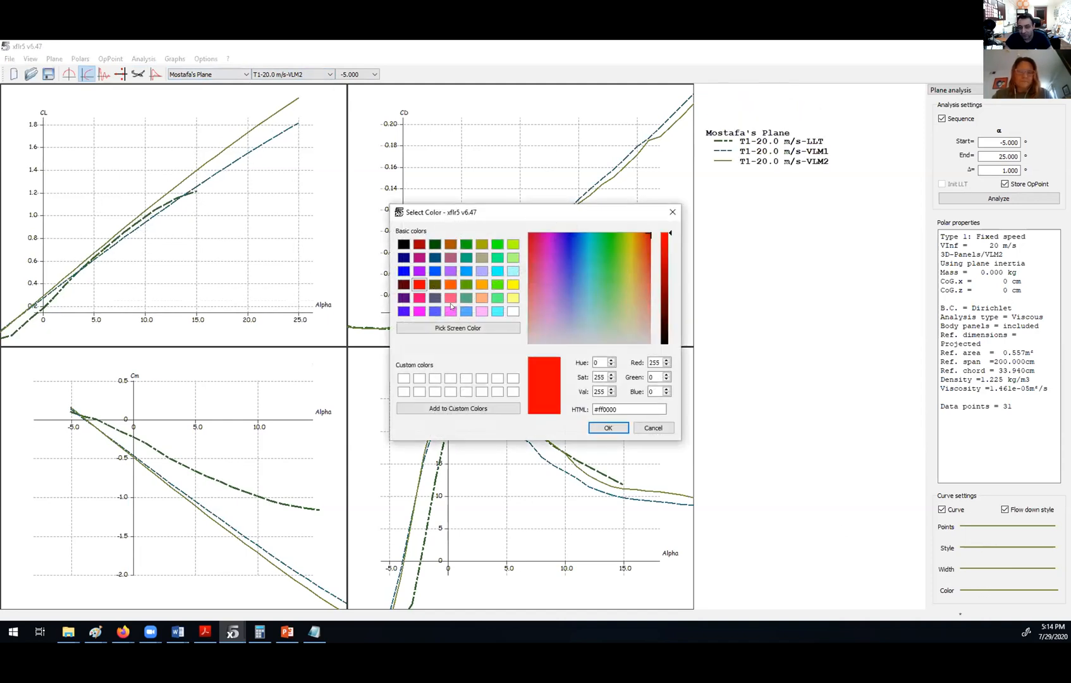
{"action": "left_click", "coordinate": [609, 427]}
Examine how the LLT, VLM1 and VLM2 curves differ in the CL, CD, Cm and CL/CD graphs, especially around low angles of attack
{"action": "scroll", "coordinate": [167, 162], "scroll_direction": "up", "scroll_amount": 4}
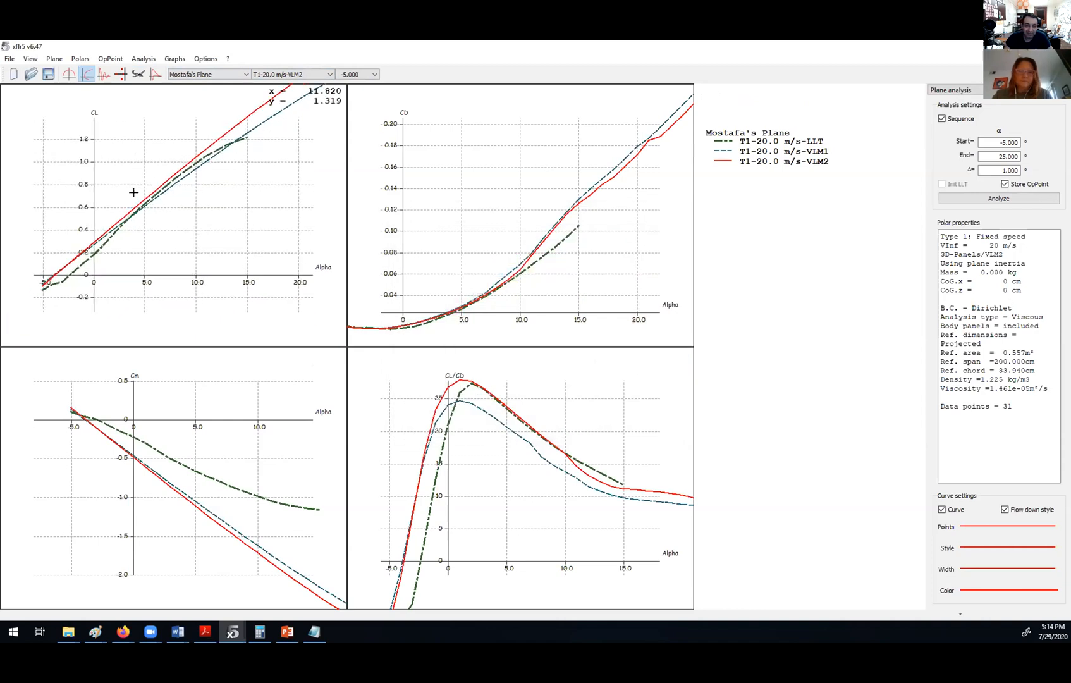
{"action": "scroll", "coordinate": [105, 220], "scroll_direction": "up", "scroll_amount": 5}
{"action": "scroll", "coordinate": [159, 420], "scroll_direction": "up", "scroll_amount": 2}
{"action": "scroll", "coordinate": [159, 420], "scroll_direction": "up", "scroll_amount": 3}
{"action": "left_click_drag", "start_coordinate": [174, 447], "coordinate": [117, 459]}
{"action": "scroll", "coordinate": [110, 443], "scroll_direction": "down", "scroll_amount": 5}
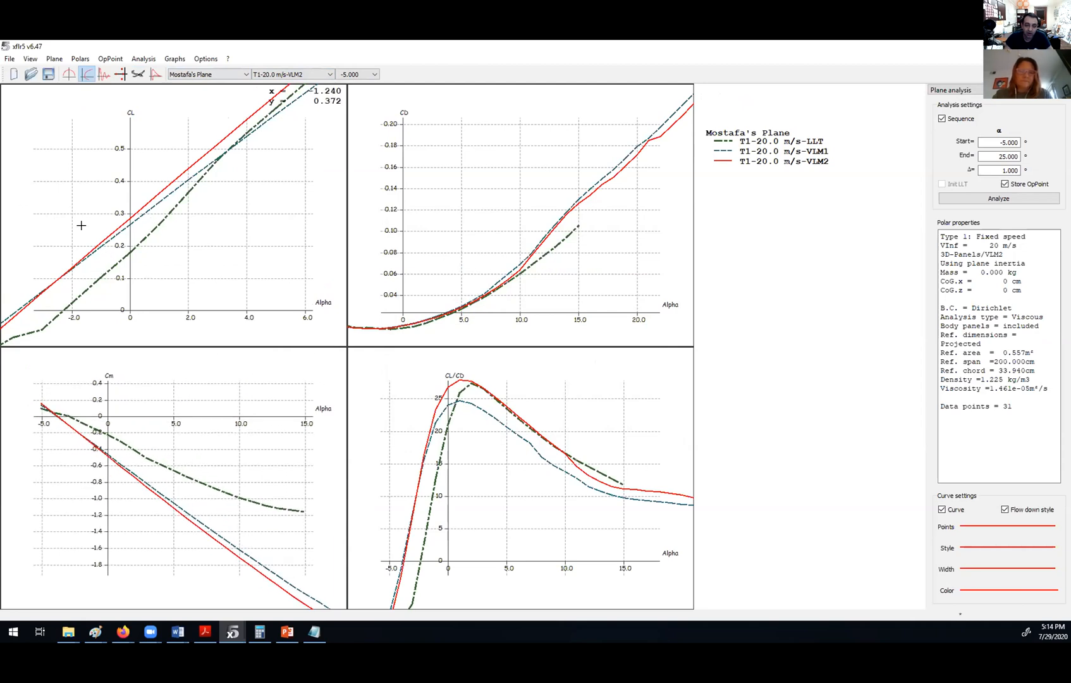
{"action": "left_click_drag", "start_coordinate": [139, 193], "coordinate": [79, 239]}
{"action": "scroll", "coordinate": [590, 227], "scroll_direction": "down", "scroll_amount": 3}
{"action": "left_click_drag", "start_coordinate": [404, 435], "coordinate": [450, 425]}
{"action": "mouse_move", "coordinate": [264, 457]}
{"action": "left_mouse_down"}
{"action": "mouse_move", "coordinate": [289, 423]}
{"action": "mouse_move", "coordinate": [278, 441]}
{"action": "left_mouse_up"}
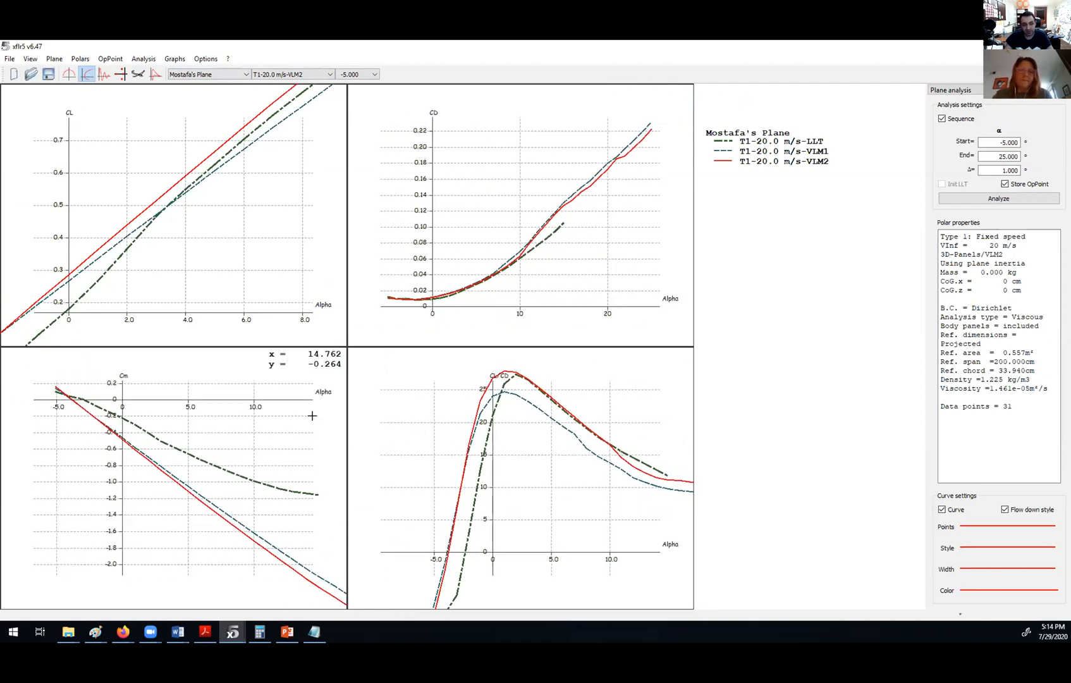
Compare the LLT, VLM1 and VLM2 results at -5° on the plane's 3D view, ending on the VLM2 polar
{"action": "left_click", "coordinate": [137, 75]}
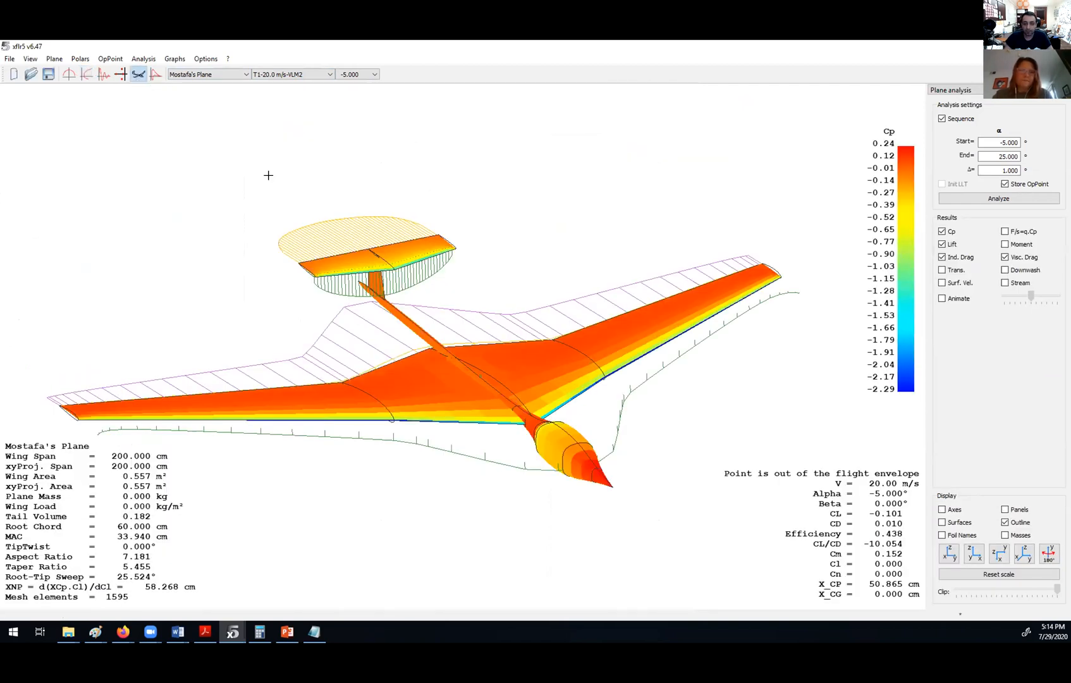
{"action": "left_click", "coordinate": [284, 74]}
{"action": "left_click", "coordinate": [287, 92]}
{"action": "left_click", "coordinate": [288, 77]}
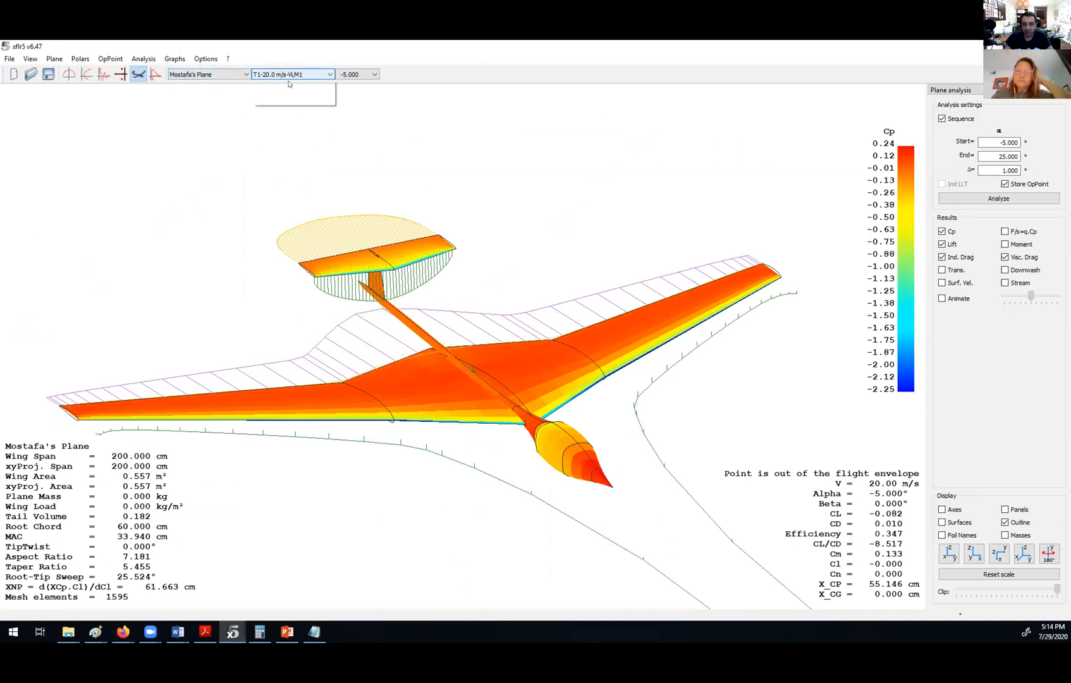
{"action": "left_click", "coordinate": [296, 101]}
{"action": "left_click", "coordinate": [294, 76]}
{"action": "left_click", "coordinate": [288, 84]}
{"action": "left_click", "coordinate": [290, 76]}
{"action": "left_click", "coordinate": [288, 93]}
{"action": "left_click", "coordinate": [289, 77]}
{"action": "left_click", "coordinate": [292, 101]}
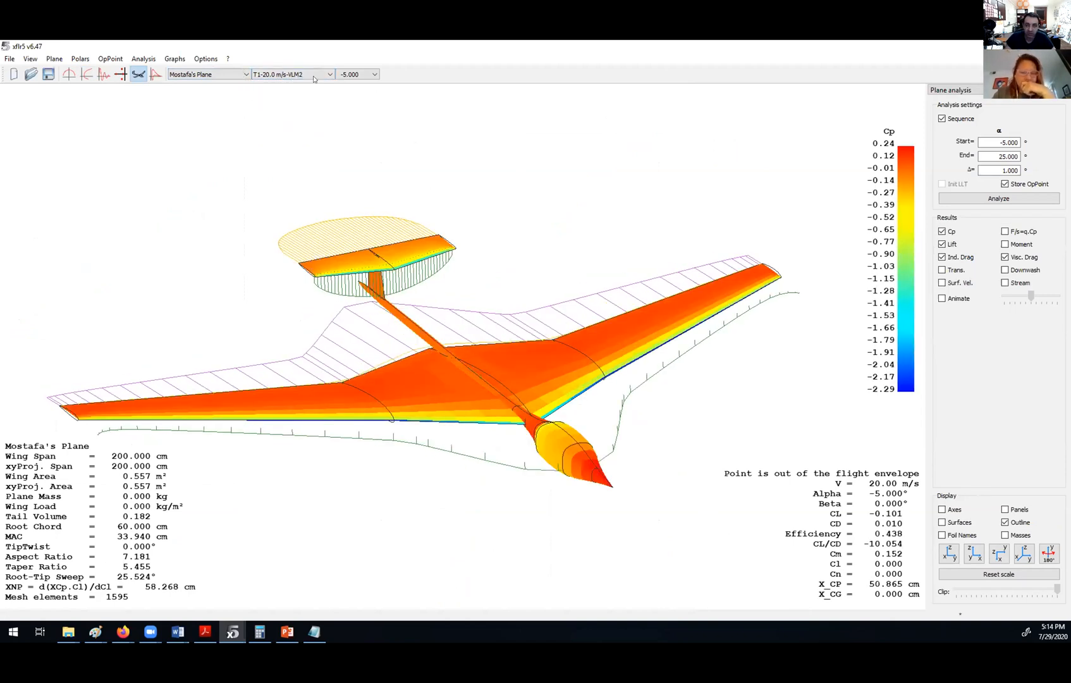
Compare the VLM2, VLM1 and LLT results at 0° angle of attack on the plane's 3D view, ending on the VLM1 polar
{"action": "left_click", "coordinate": [371, 77]}
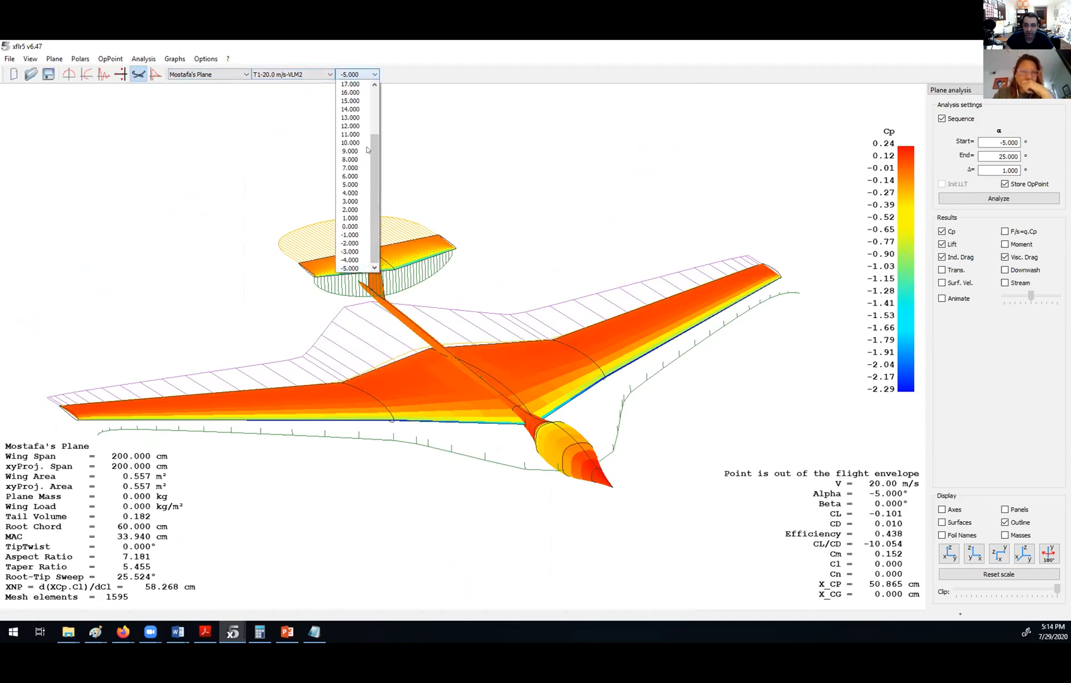
{"action": "left_click", "coordinate": [350, 226]}
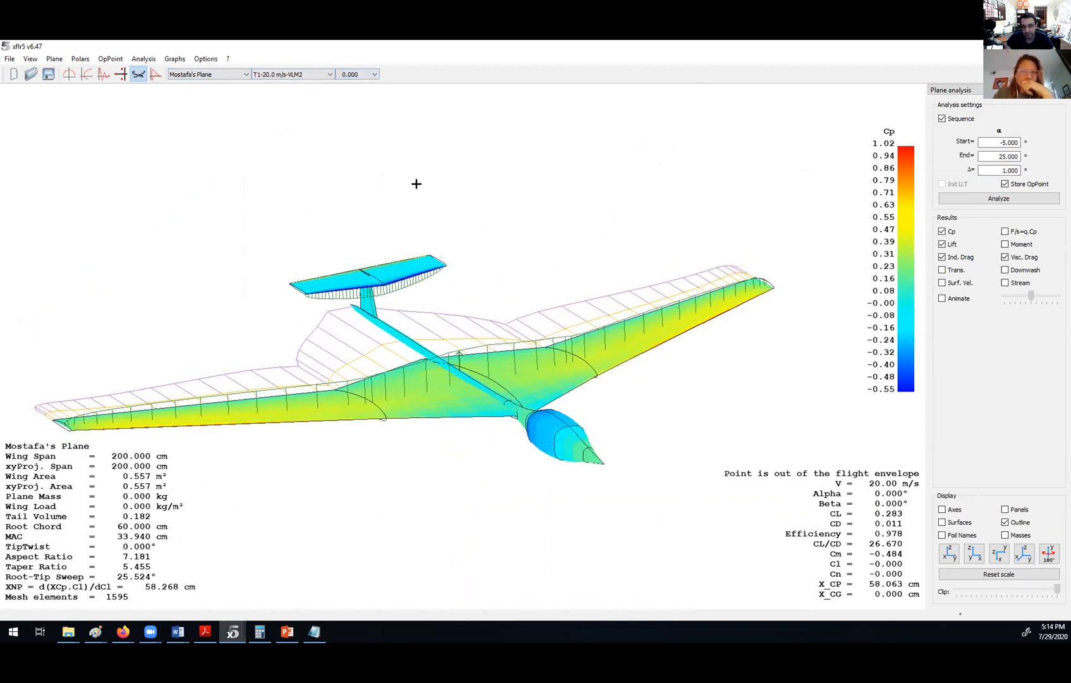
{"action": "left_click", "coordinate": [314, 74]}
{"action": "left_click", "coordinate": [297, 92]}
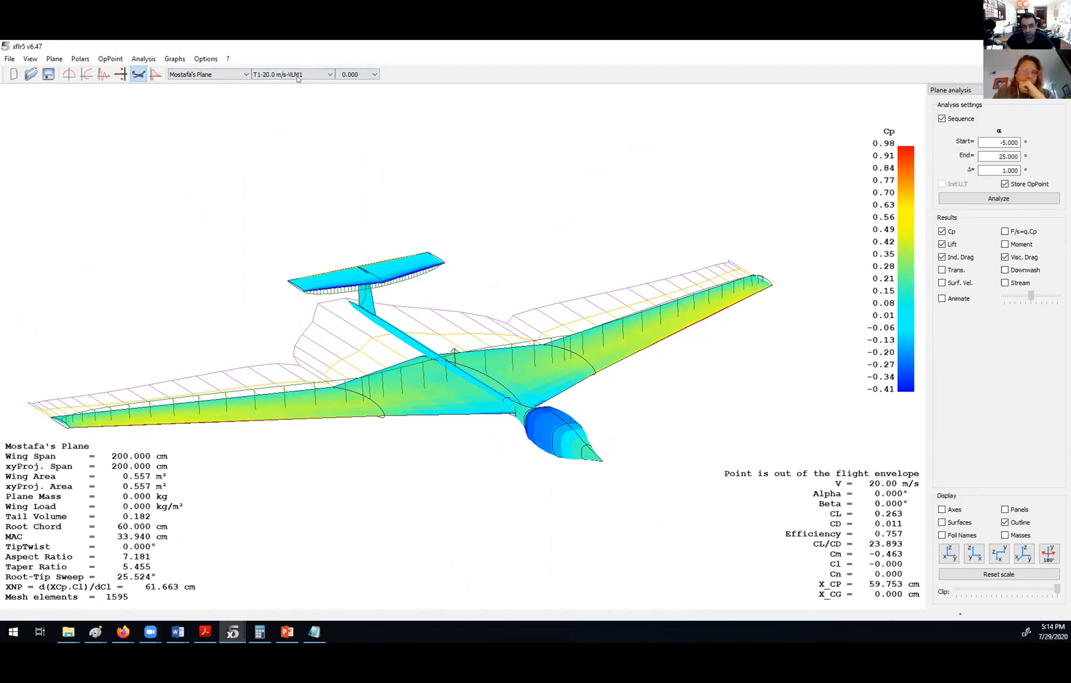
{"action": "left_click", "coordinate": [298, 76]}
{"action": "left_click", "coordinate": [297, 84]}
{"action": "left_click", "coordinate": [298, 74]}
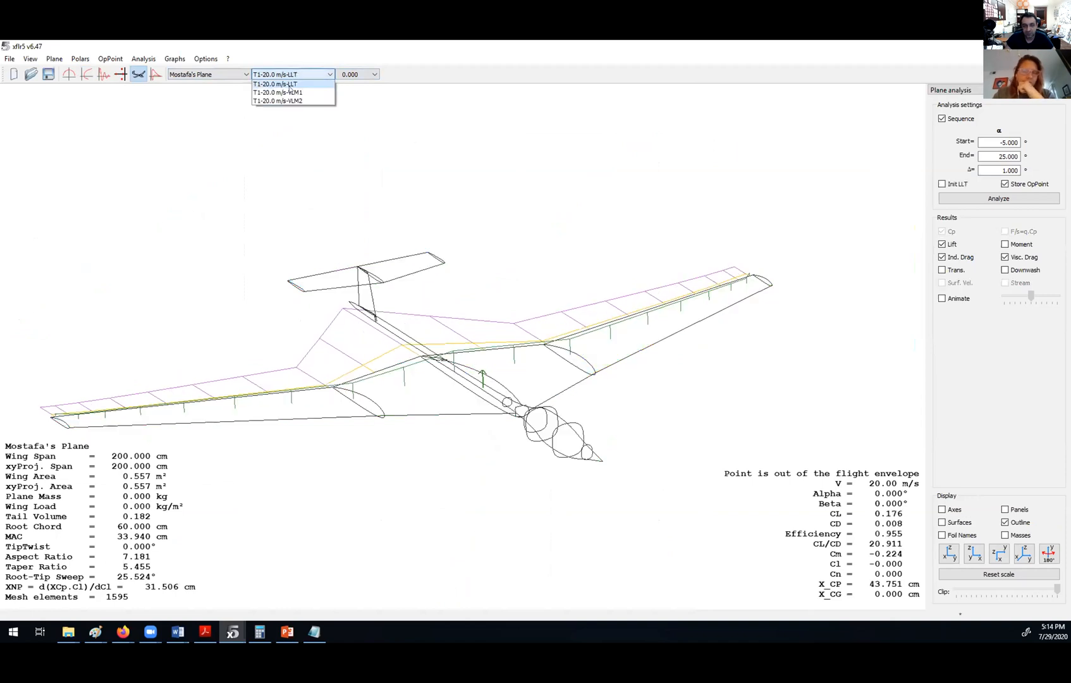
{"action": "left_click", "coordinate": [291, 92]}
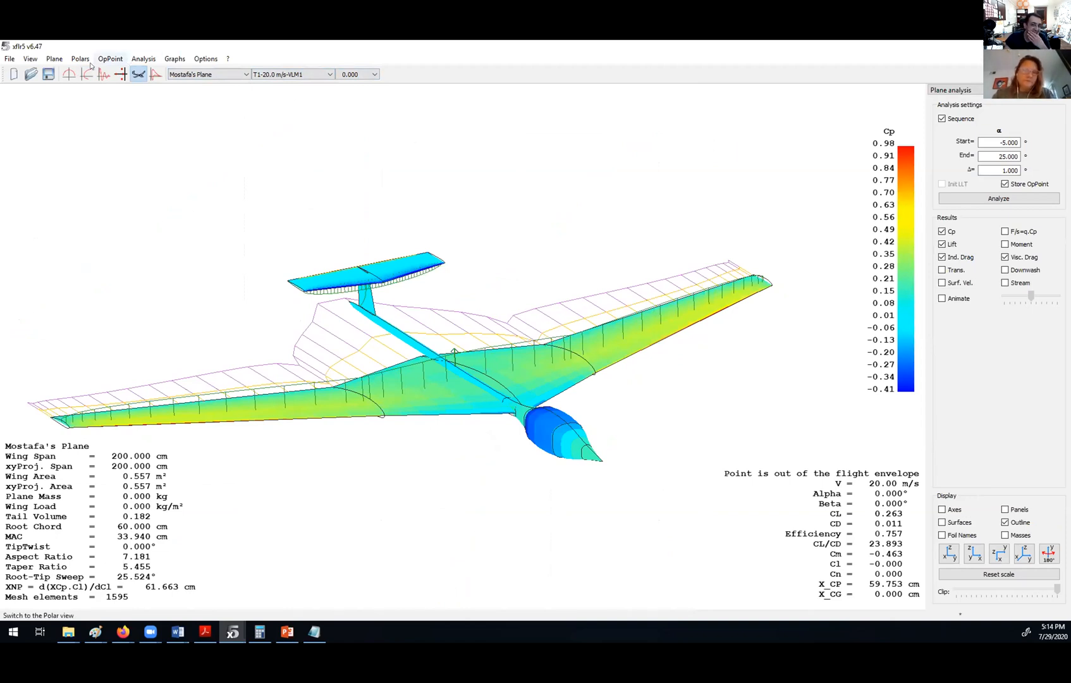
Define a fixed-speed 20 m/s horseshoe vortex (VLM1) analysis for the Plane-01 variant and run it from -5° to 25°
{"action": "left_click", "coordinate": [226, 76]}
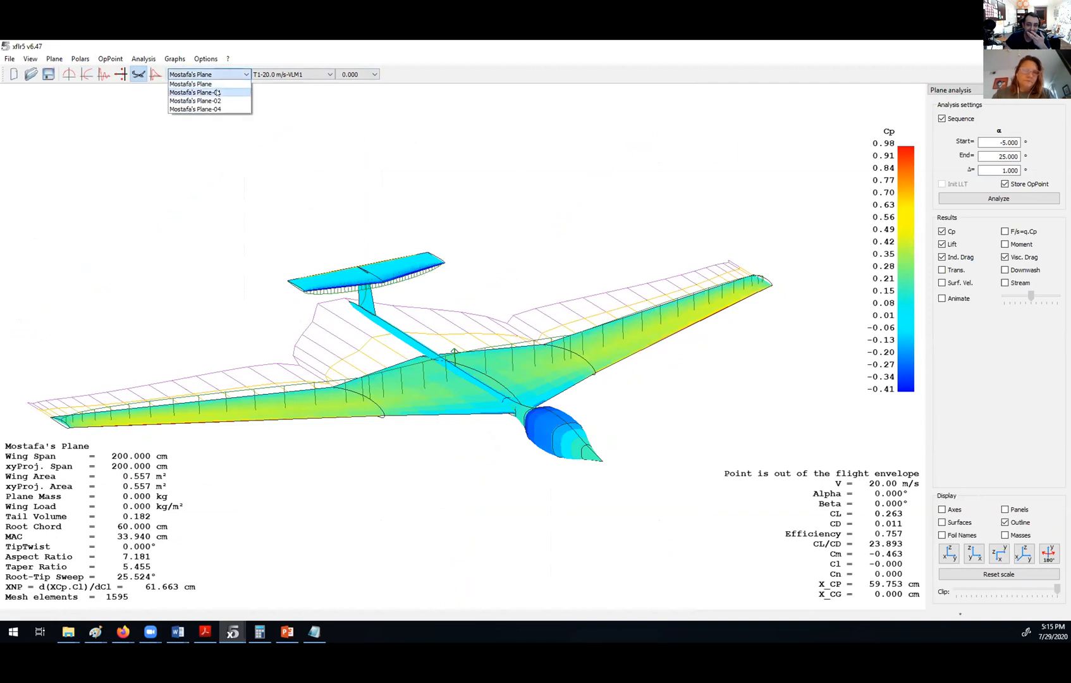
{"action": "left_click", "coordinate": [212, 92]}
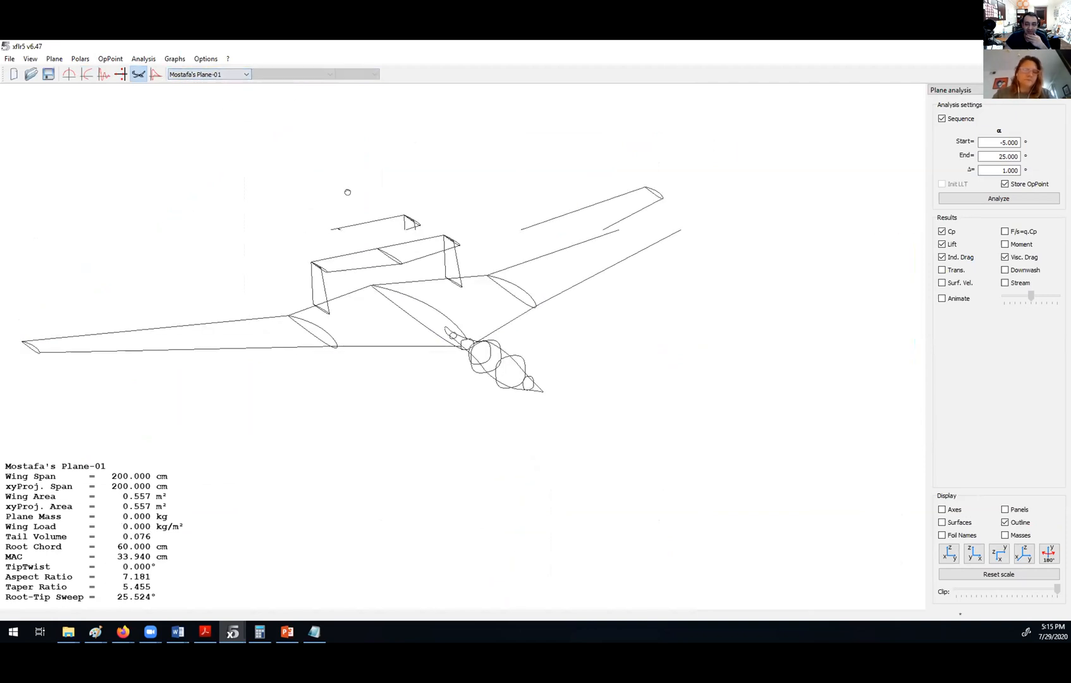
{"action": "left_click", "coordinate": [144, 59]}
{"action": "left_click", "coordinate": [165, 72]}
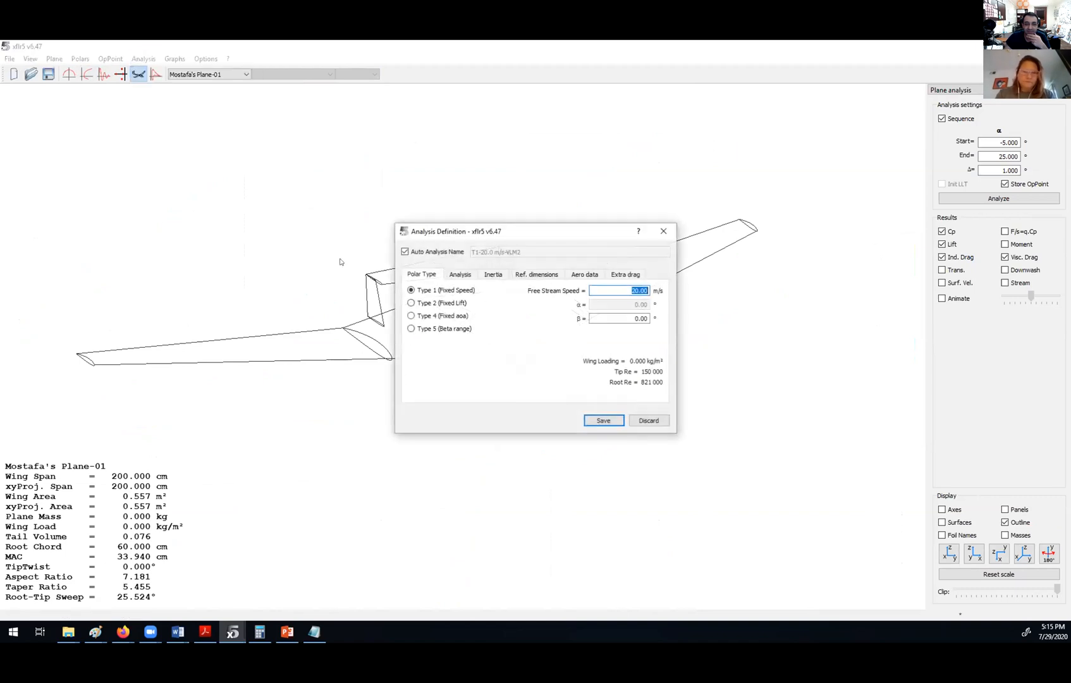
{"action": "left_click", "coordinate": [450, 275]}
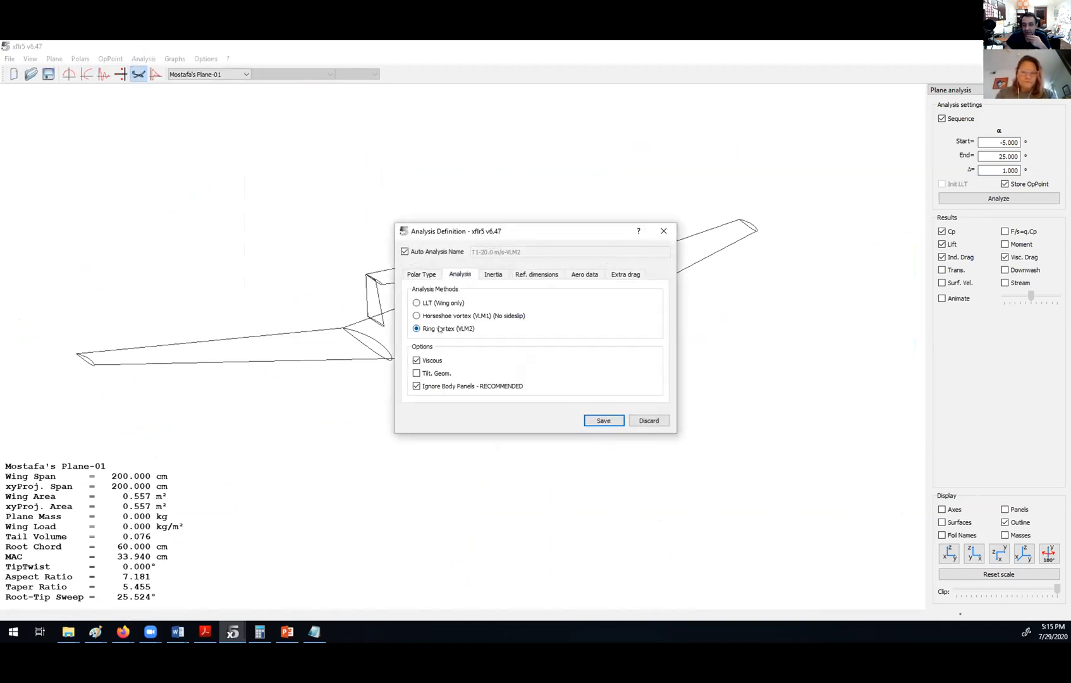
{"action": "left_click", "coordinate": [588, 421]}
{"action": "left_click", "coordinate": [971, 197]}
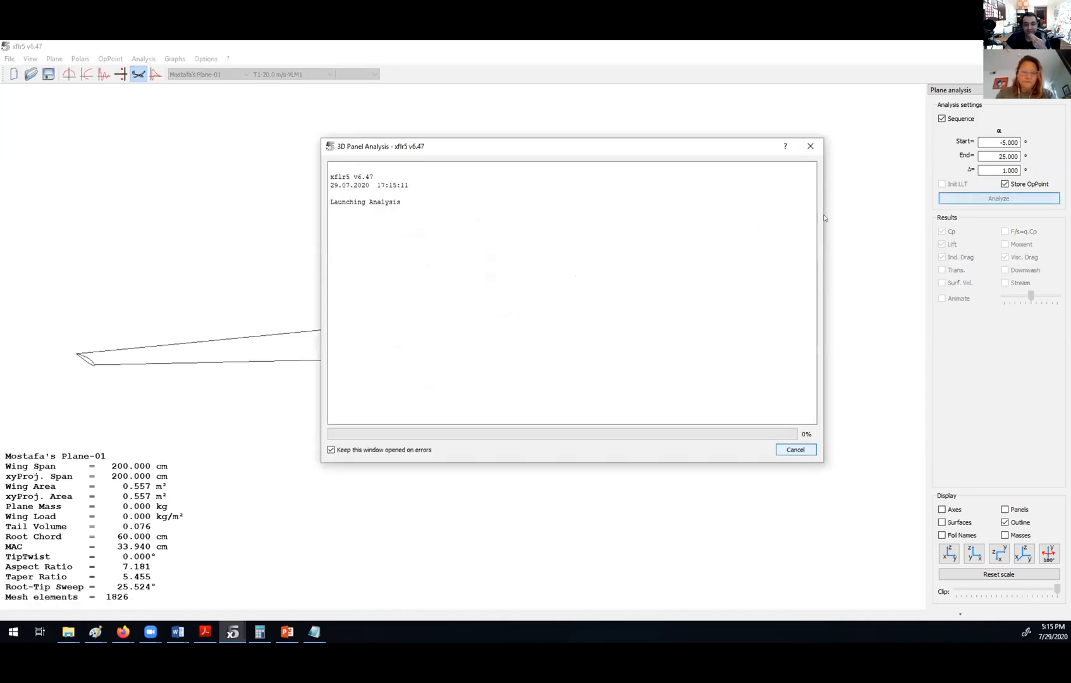
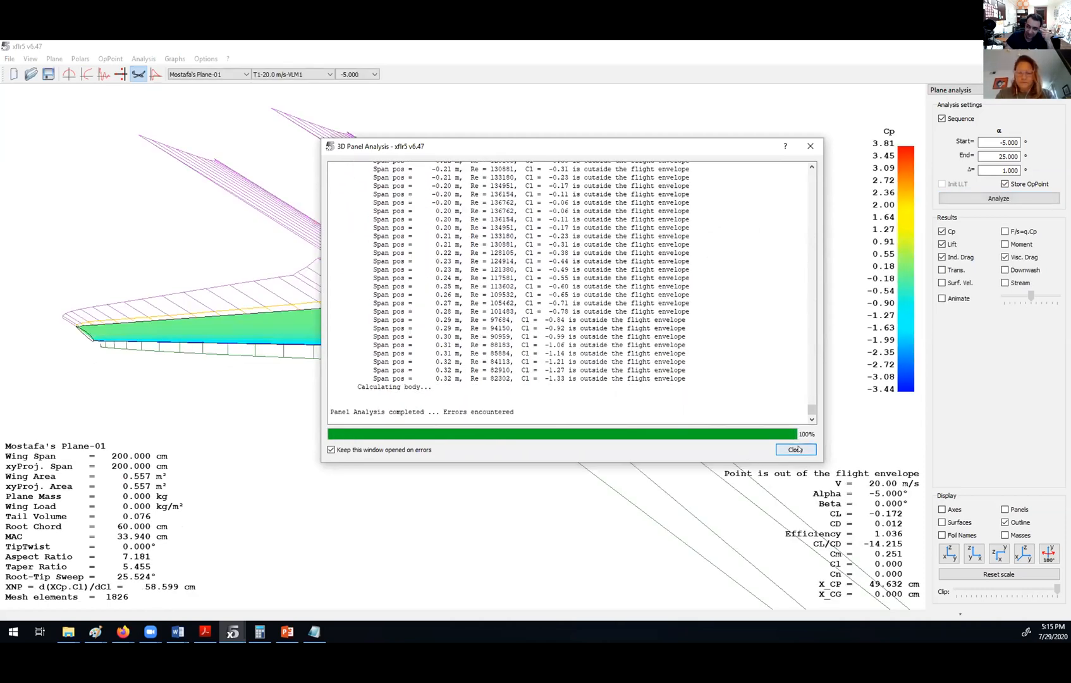
{"action": "left_click", "coordinate": [800, 450]}
{"action": "left_click_drag", "start_coordinate": [444, 365], "coordinate": [305, 184]}
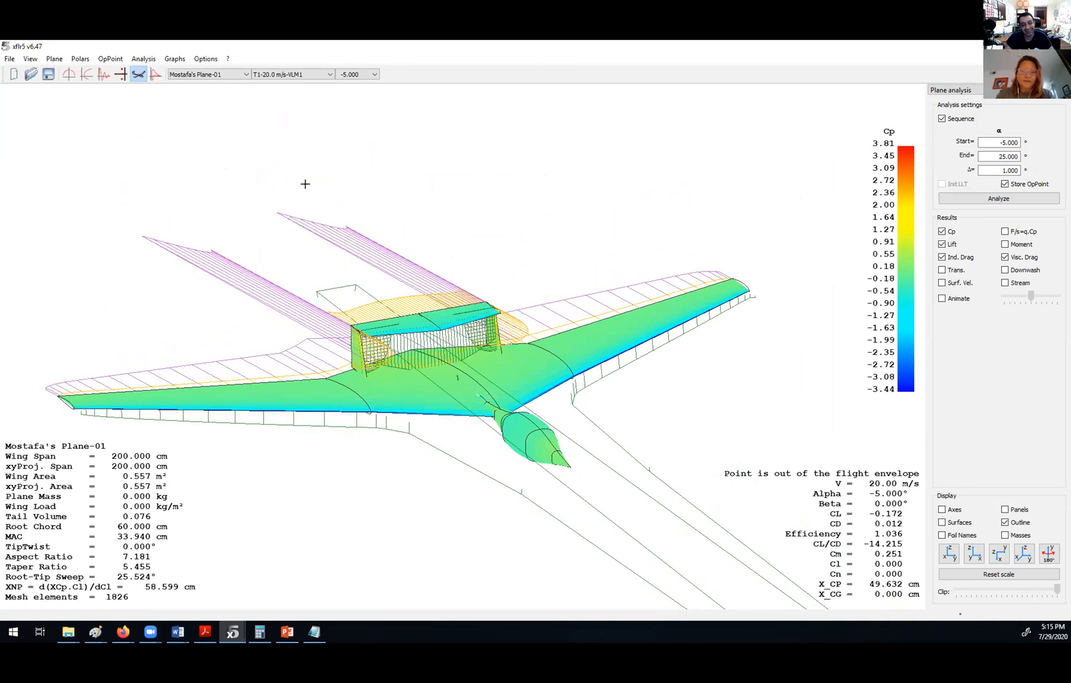
Define a fixed-speed 20 m/s VLM1 analysis for the Plane-02 variant and run it from -5° to 25°
{"action": "left_click", "coordinate": [193, 74]}
{"action": "left_click", "coordinate": [193, 93]}
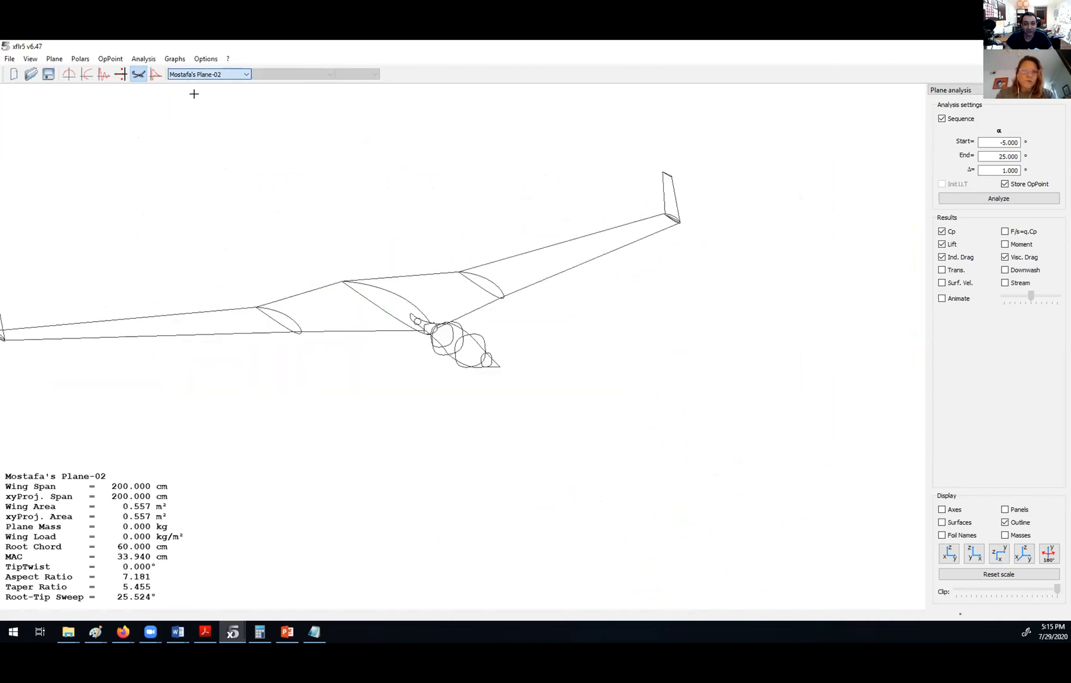
{"action": "left_click", "coordinate": [143, 58]}
{"action": "left_click", "coordinate": [162, 72]}
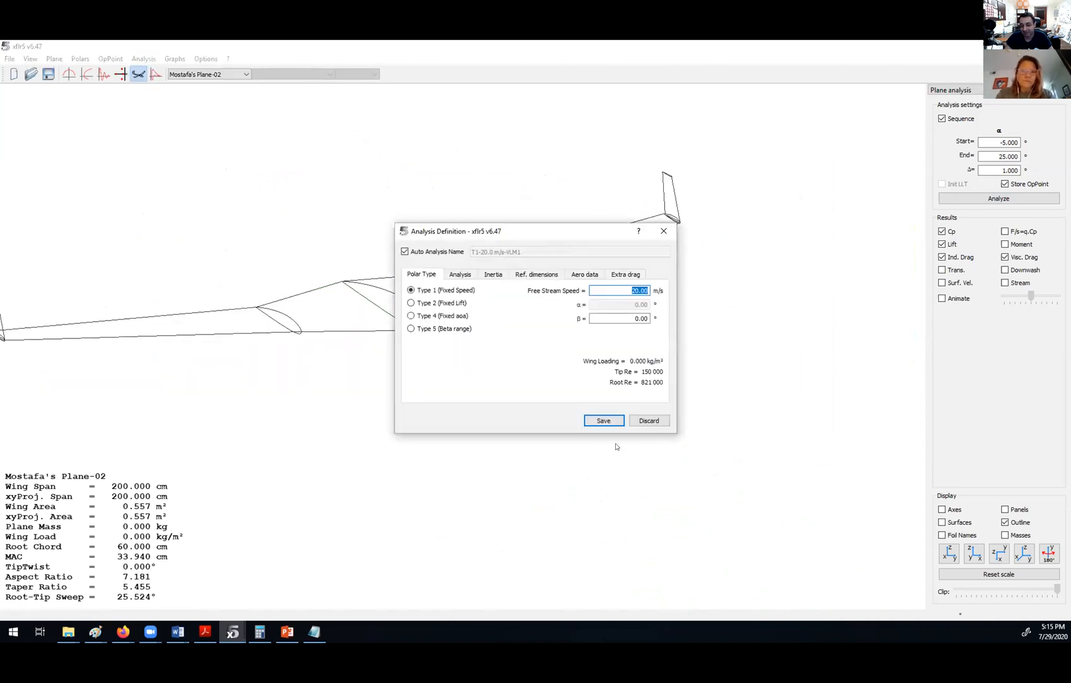
{"action": "left_click", "coordinate": [459, 274]}
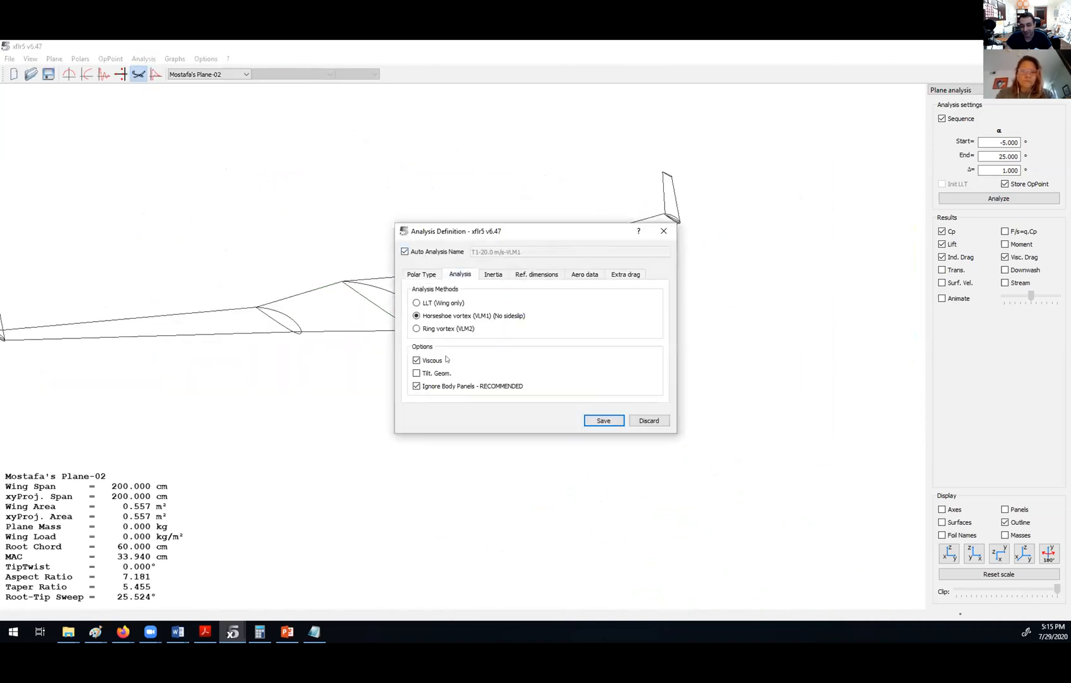
{"action": "left_click", "coordinate": [604, 421]}
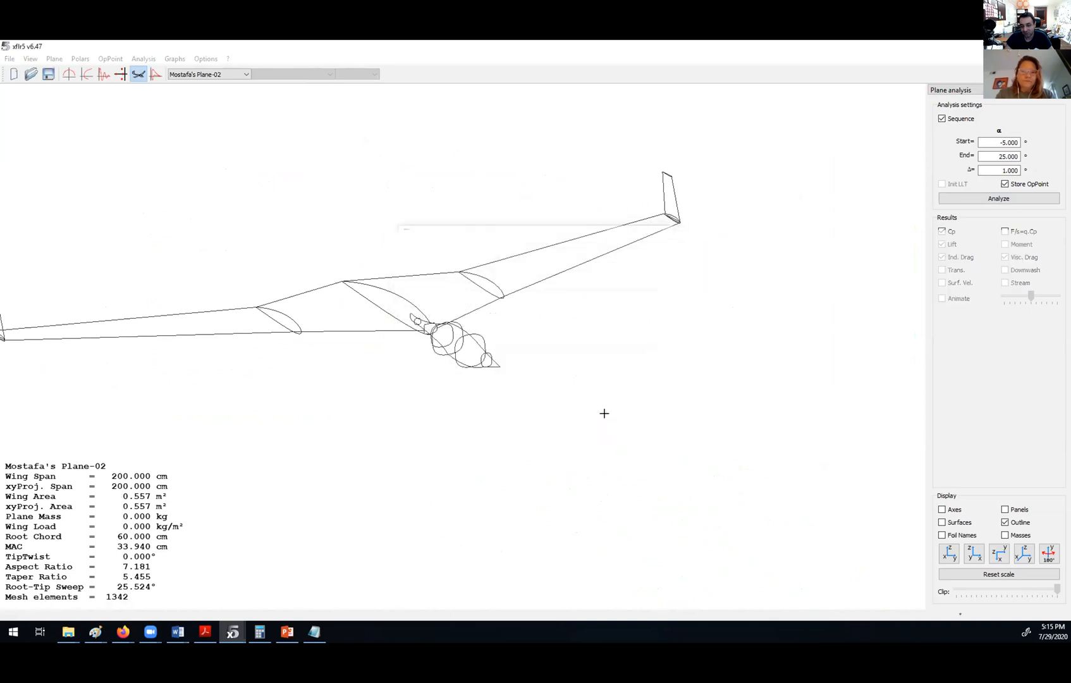
{"action": "key", "text": "Return"}
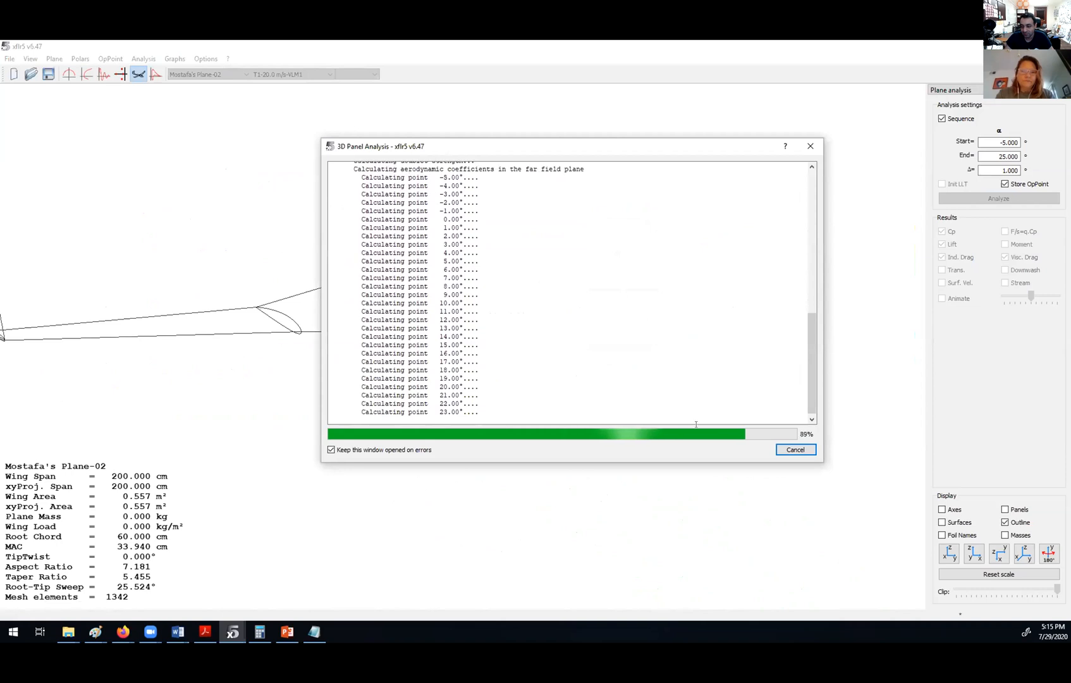
{"action": "left_click", "coordinate": [784, 449]}
{"action": "left_click_drag", "start_coordinate": [331, 263], "coordinate": [318, 235]}
Define a fixed-speed 20 m/s VLM1 analysis for the Plane-04 variant and run it from -5° to 25°
{"action": "left_click", "coordinate": [208, 74]}
{"action": "left_click", "coordinate": [203, 109]}
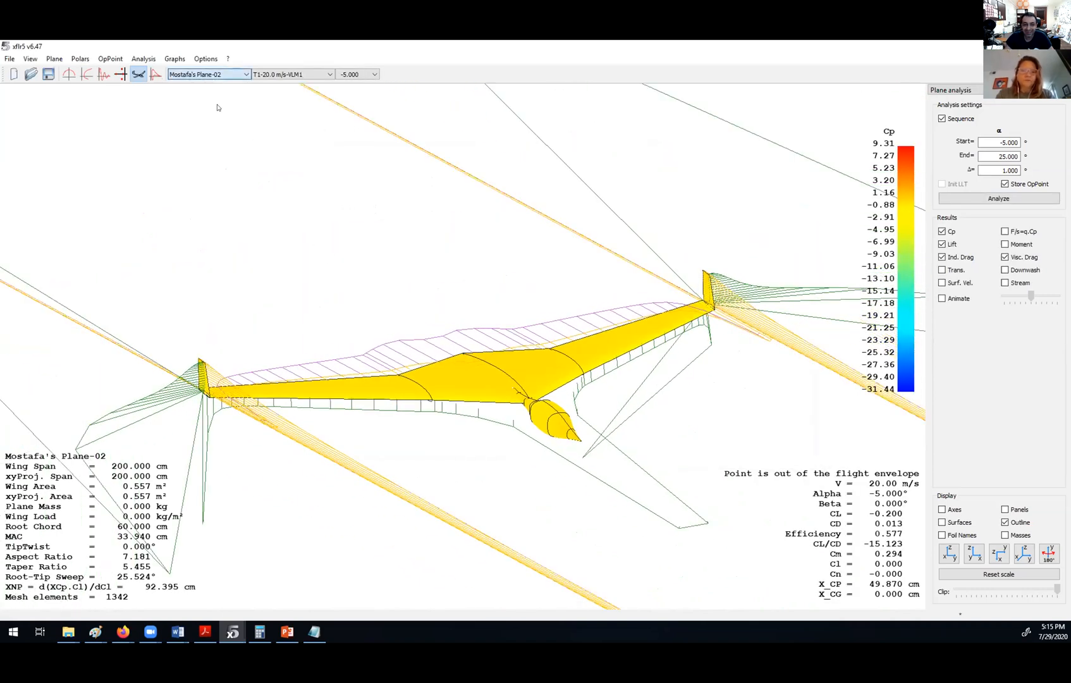
{"action": "left_click", "coordinate": [144, 59]}
{"action": "left_click", "coordinate": [172, 73]}
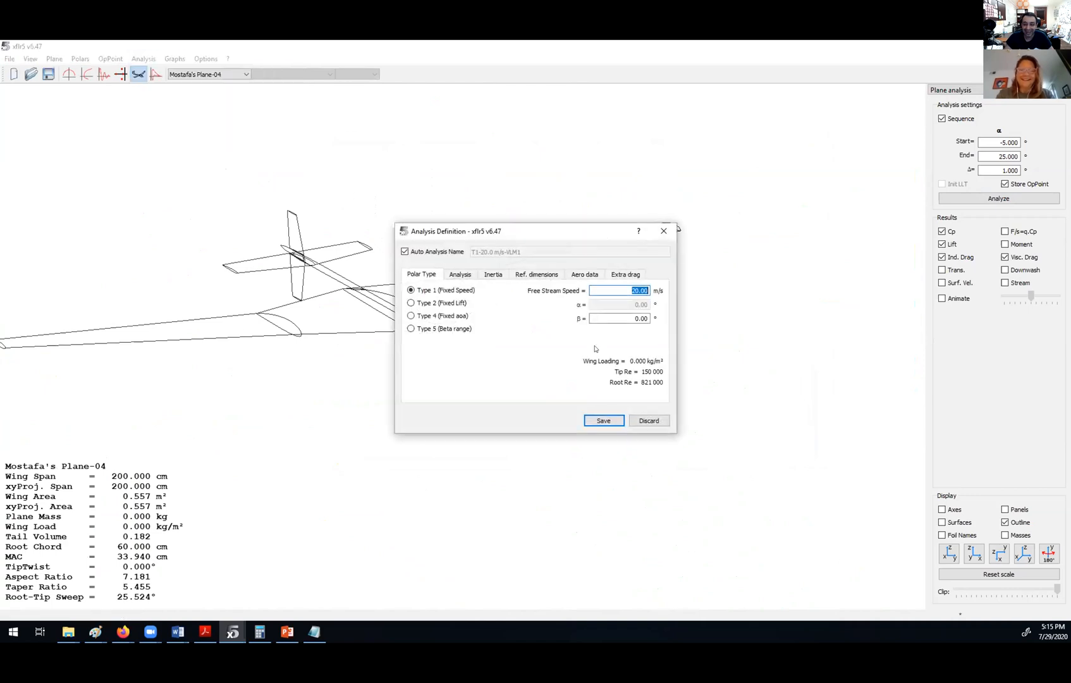
{"action": "left_click", "coordinate": [460, 275]}
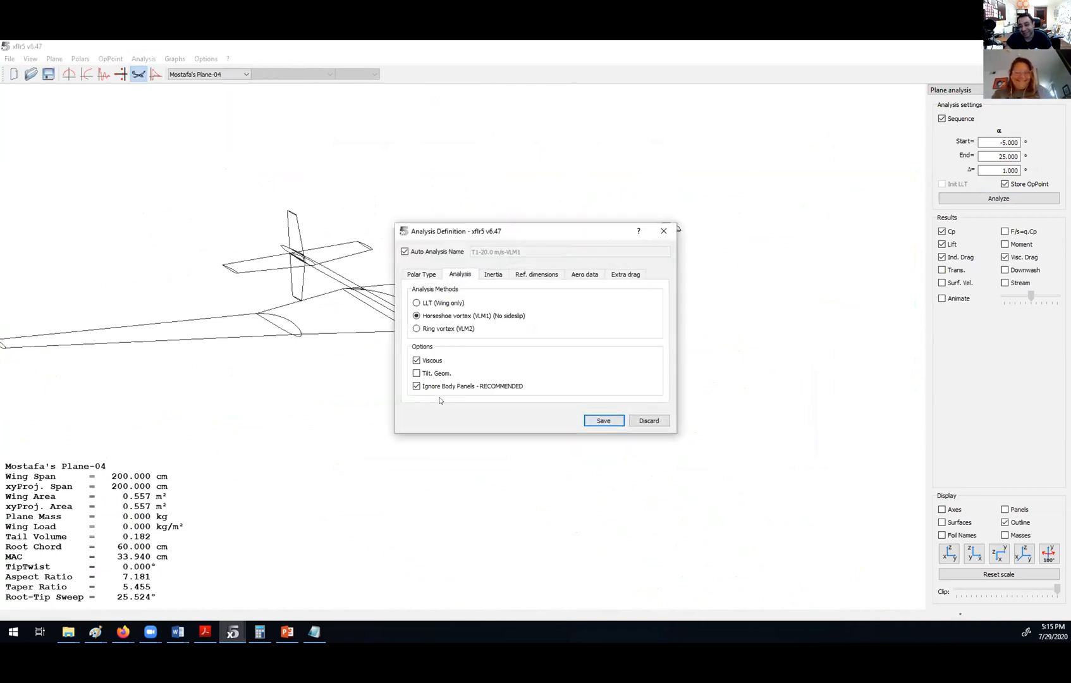
{"action": "left_click", "coordinate": [603, 421]}
{"action": "left_click", "coordinate": [990, 198]}
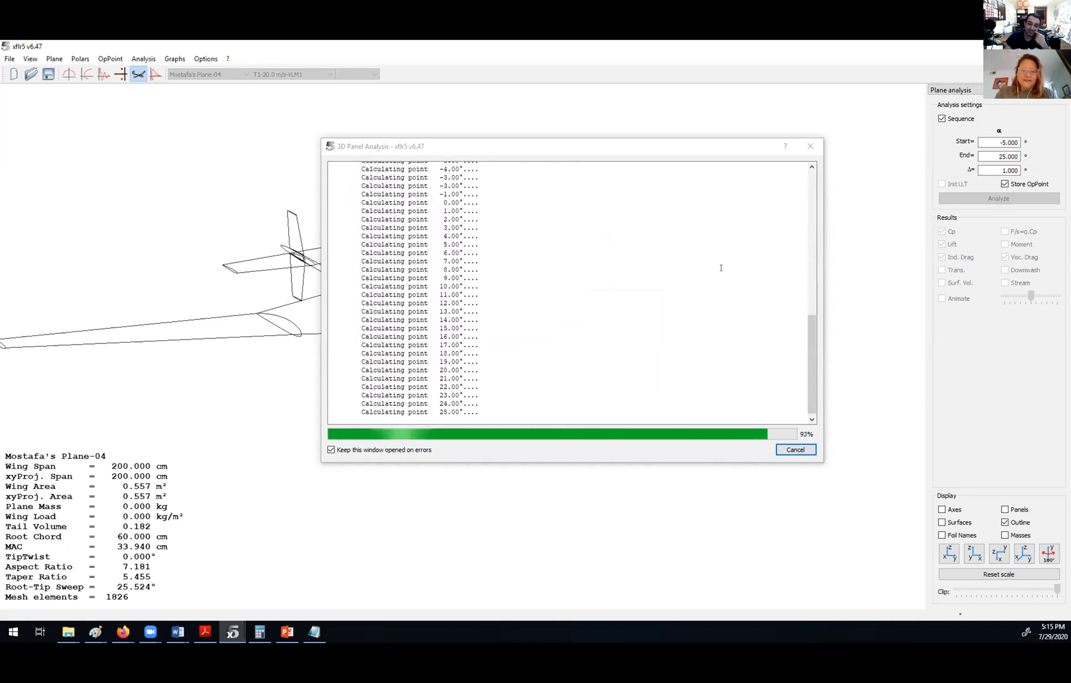
{"action": "left_click", "coordinate": [795, 450]}
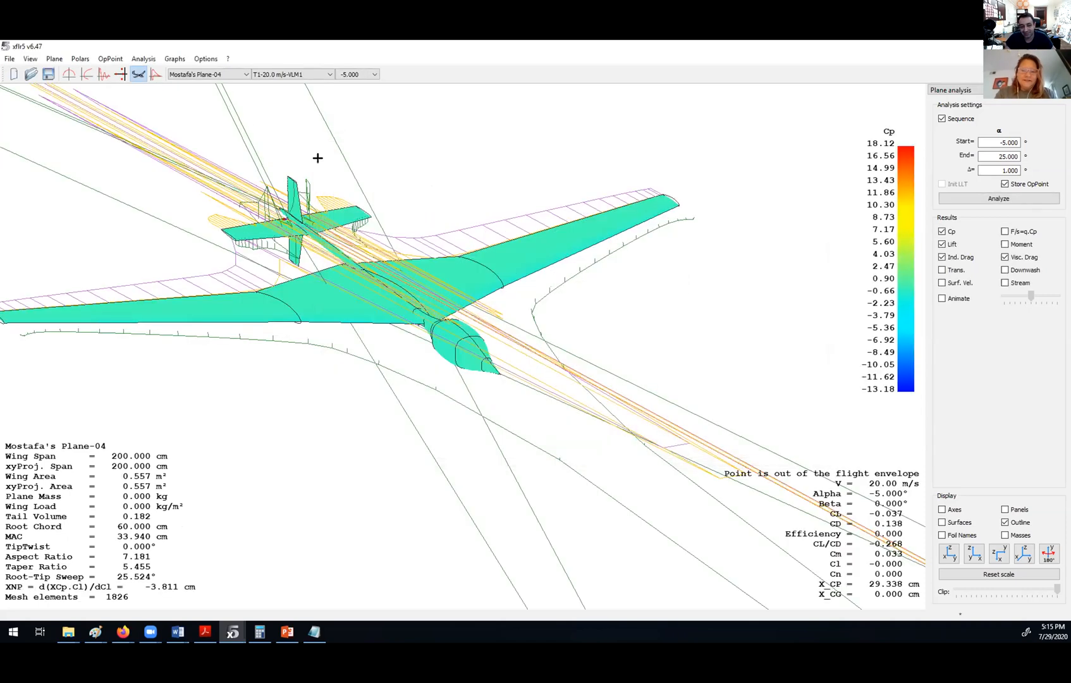
Hide the induced drag, lift and viscous drag overlays on the Plane-04 3D view, keeping the Cp colours
{"action": "left_click_drag", "start_coordinate": [318, 160], "coordinate": [846, 309]}
{"action": "left_click", "coordinate": [946, 257]}
{"action": "left_click", "coordinate": [947, 245]}
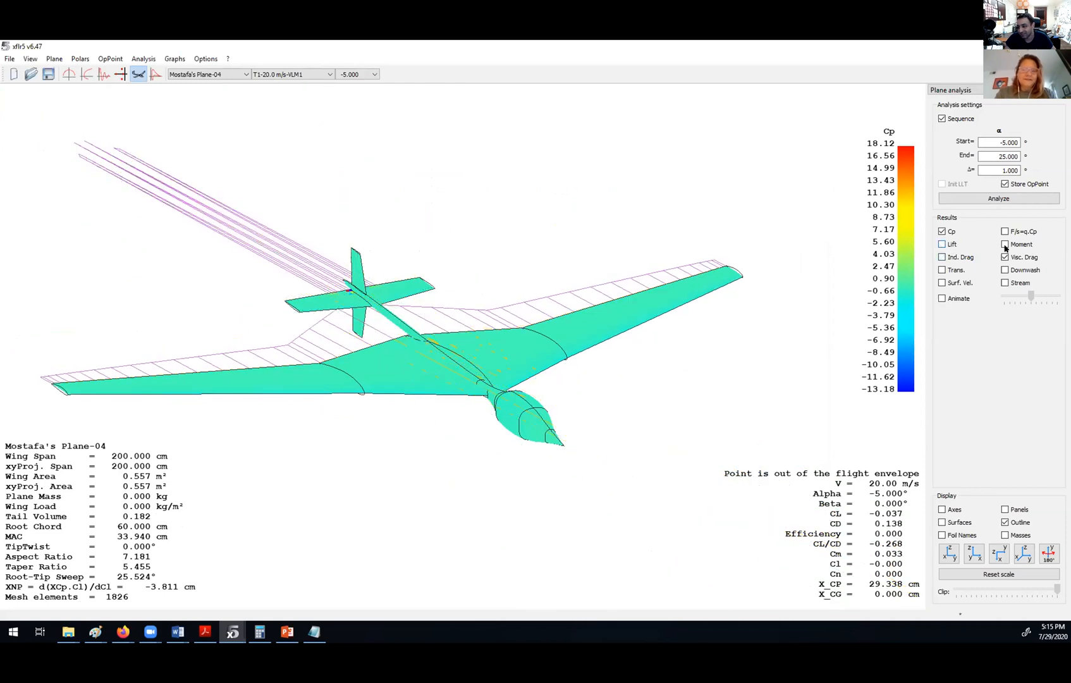
{"action": "left_click", "coordinate": [1007, 257]}
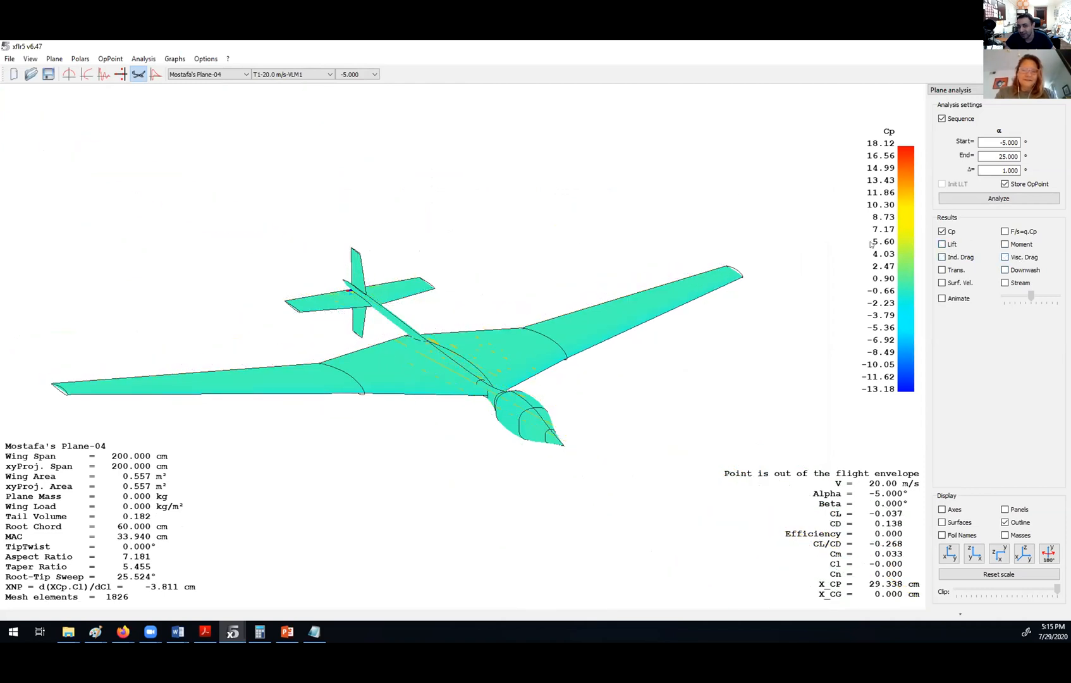
Show the Plane-04 result at 0° angle of attack with its streamlines displayed
{"action": "left_click", "coordinate": [363, 74]}
{"action": "left_click", "coordinate": [352, 221]}
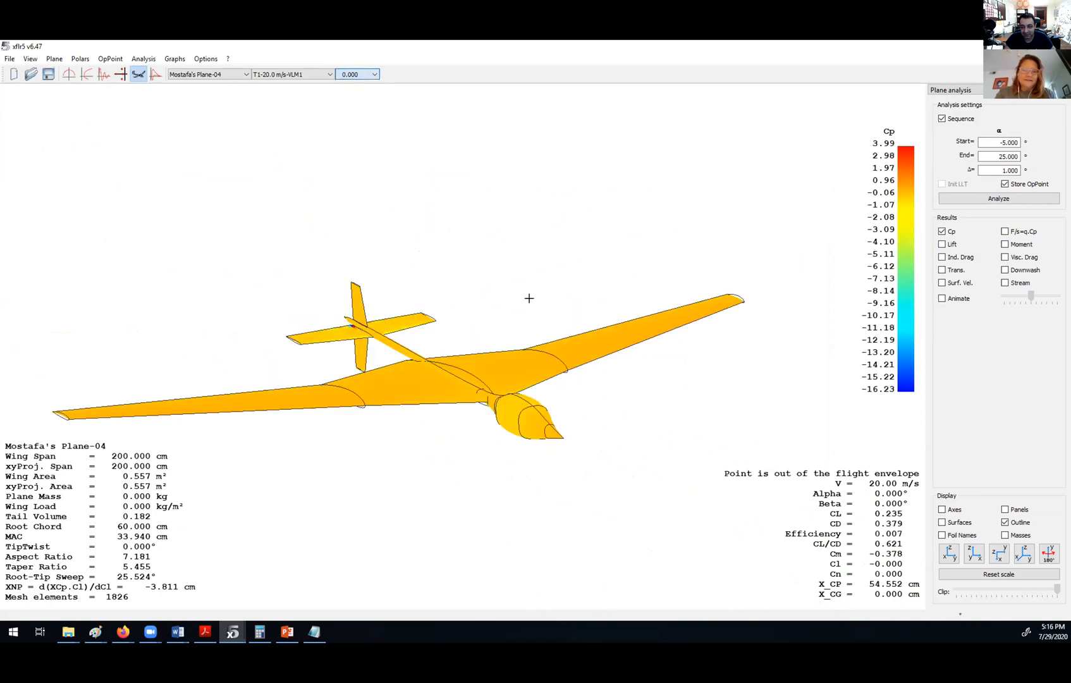
{"action": "left_click_drag", "start_coordinate": [529, 298], "coordinate": [517, 274]}
{"action": "left_click", "coordinate": [999, 284]}
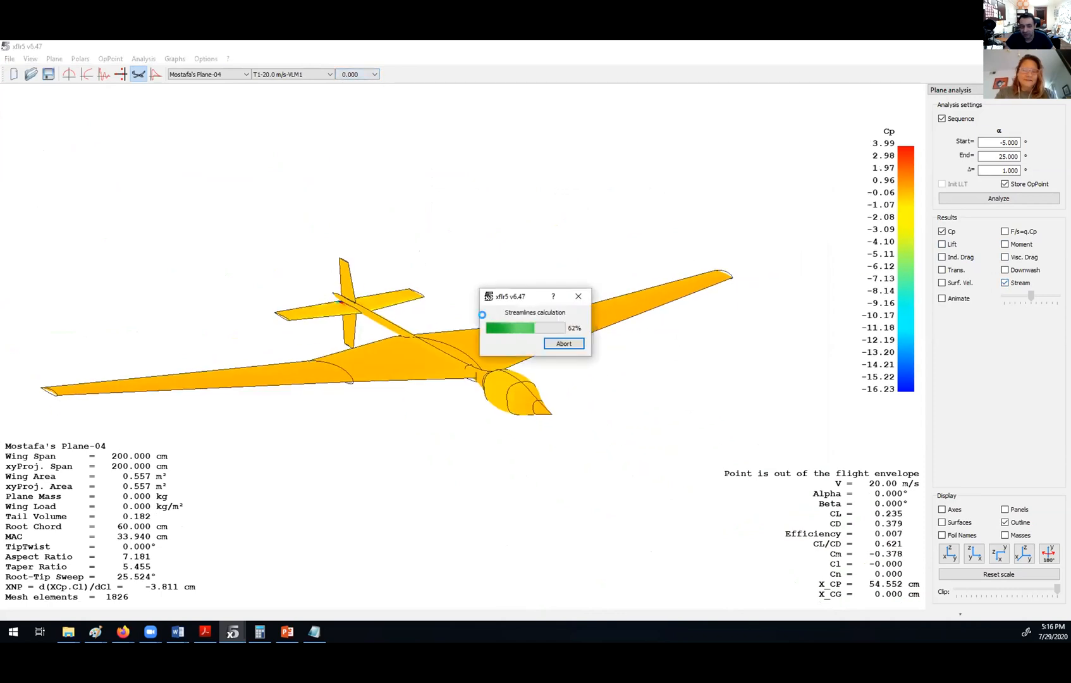
{"action": "left_click_drag", "start_coordinate": [236, 291], "coordinate": [519, 327]}
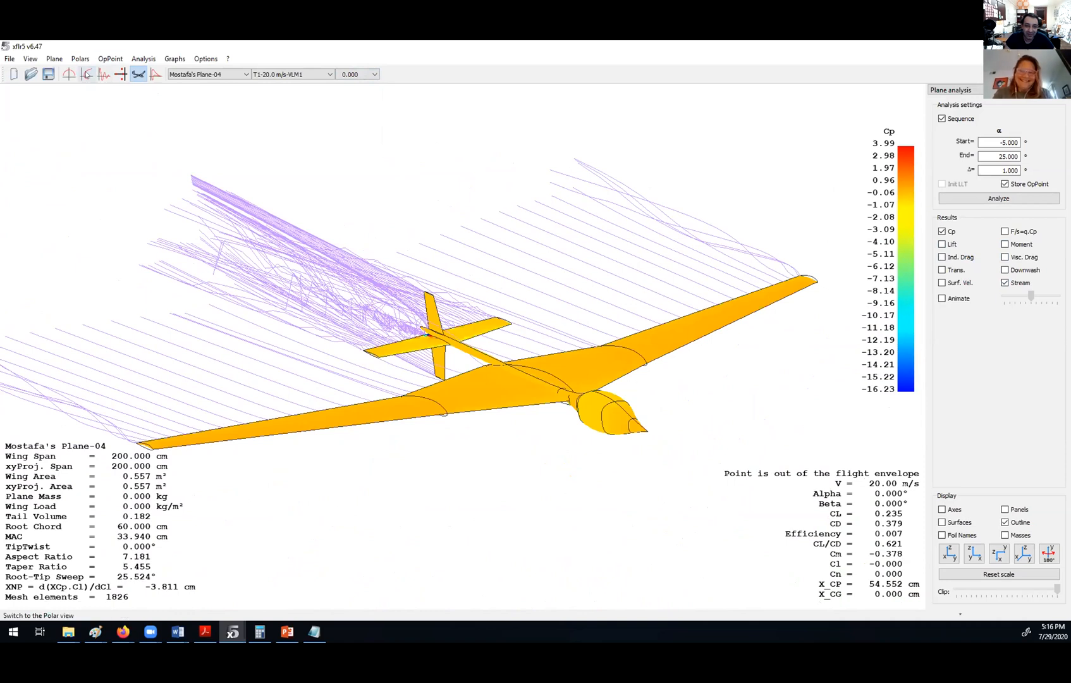
Examine the polar graphs of all plane variants, focusing on how the Plane-04 CL curve differs from the others
{"action": "left_click", "coordinate": [87, 75]}
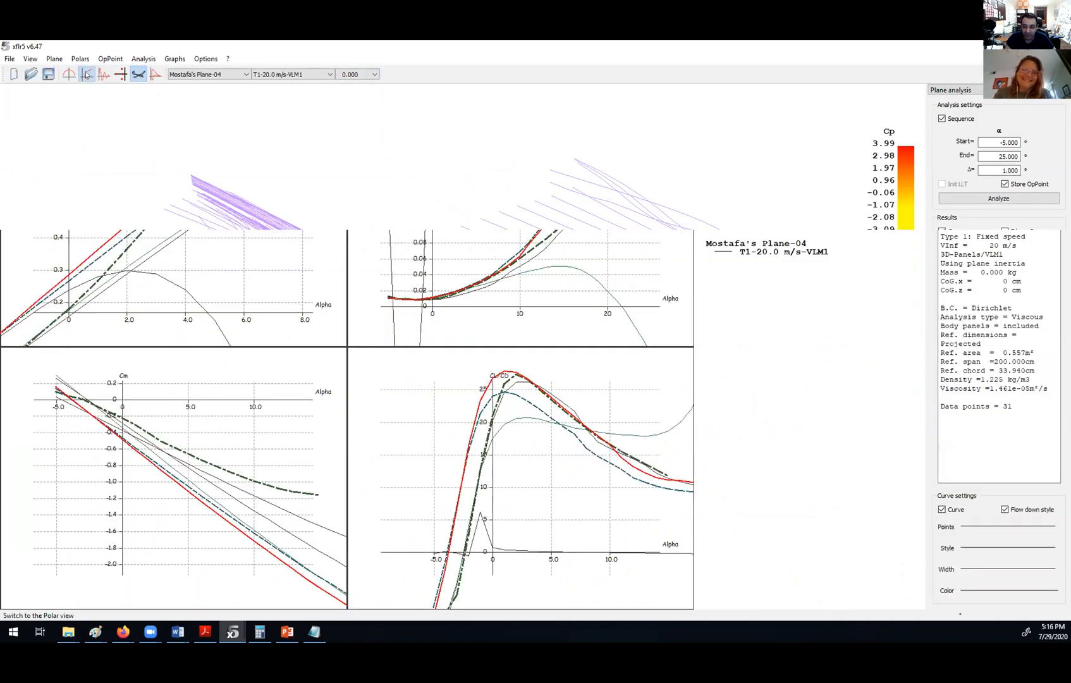
{"action": "left_click_drag", "start_coordinate": [168, 175], "coordinate": [194, 162]}
{"action": "scroll", "coordinate": [169, 190], "scroll_direction": "down", "scroll_amount": 4}
{"action": "left_click_drag", "start_coordinate": [146, 234], "coordinate": [62, 298]}
{"action": "scroll", "coordinate": [126, 270], "scroll_direction": "down", "scroll_amount": 4}
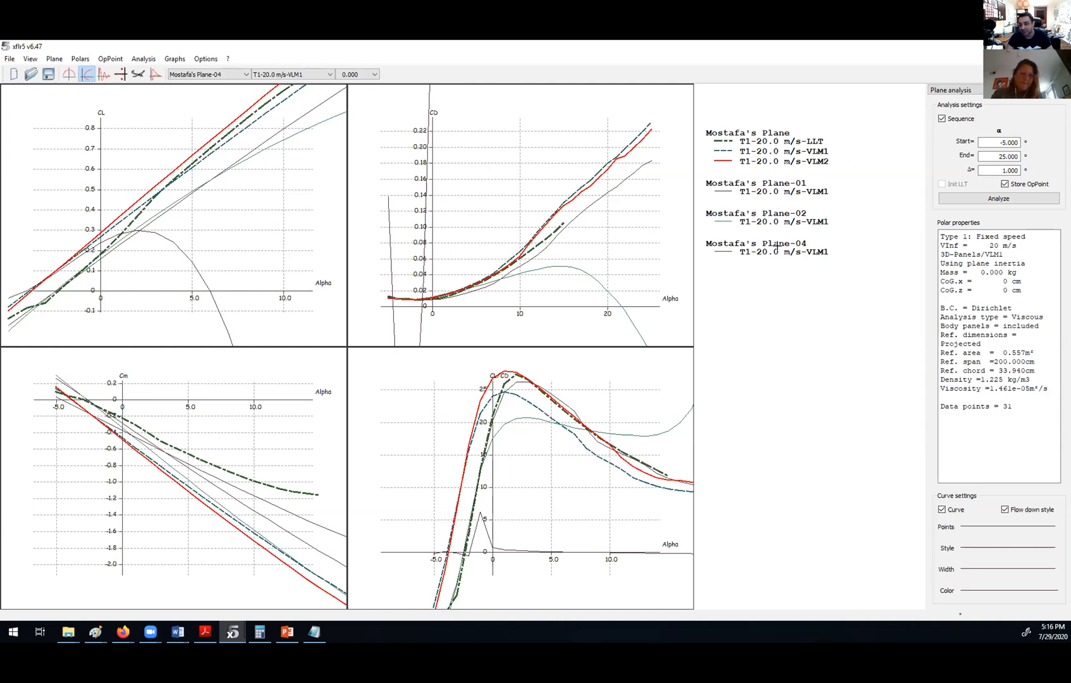
{"action": "left_click_drag", "start_coordinate": [107, 242], "coordinate": [148, 154]}
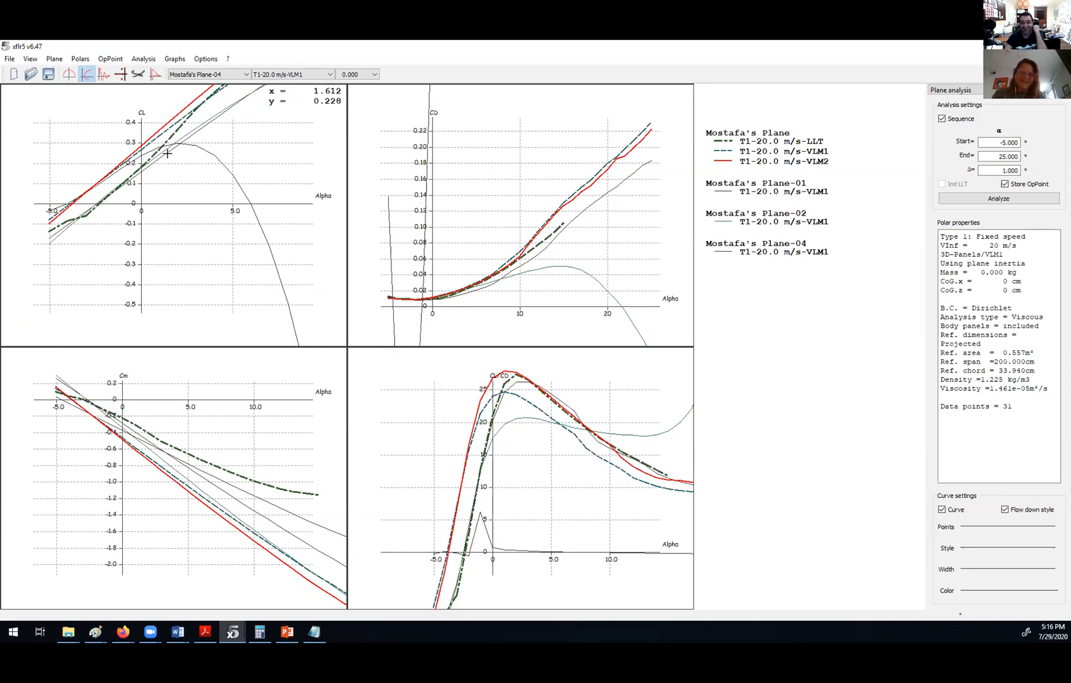
{"action": "scroll", "coordinate": [174, 211], "scroll_direction": "up", "scroll_amount": 1}
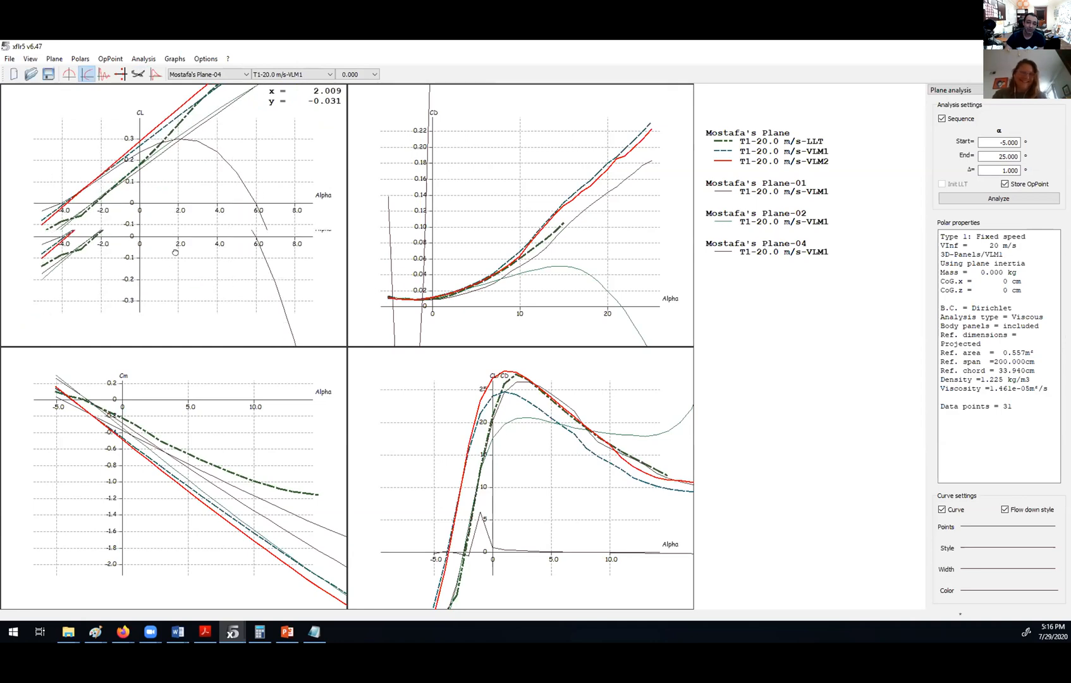
{"action": "left_click_drag", "start_coordinate": [177, 206], "coordinate": [177, 279]}
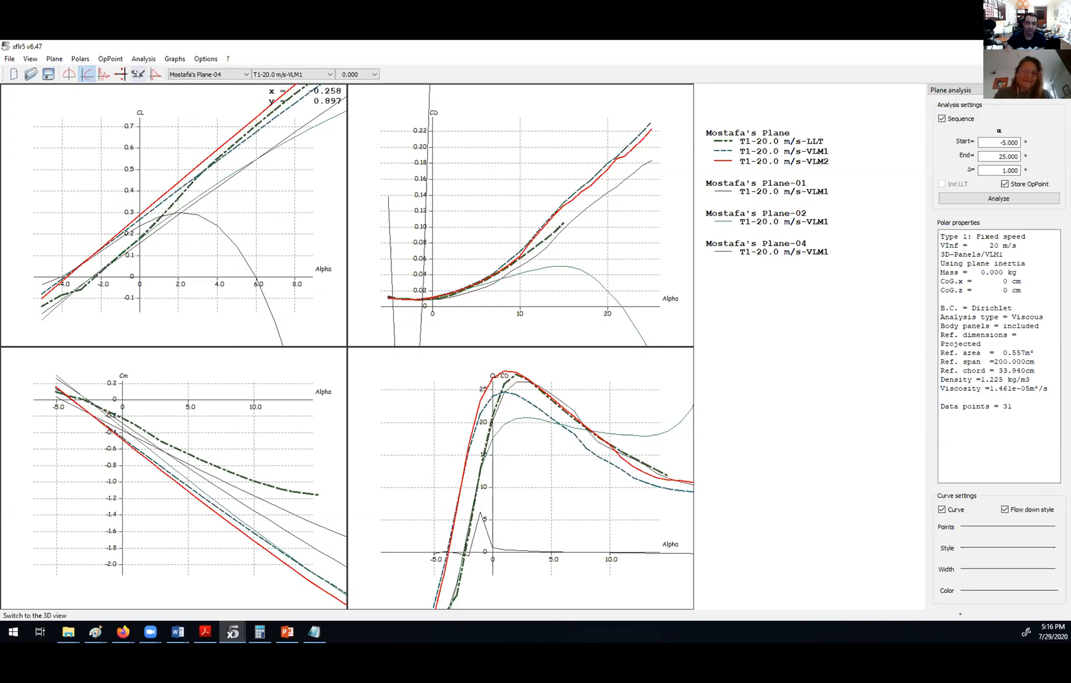
Compare the streamlines behind Plane-04's tail with those of the original plane in the 3D view at 0°
{"action": "left_click", "coordinate": [138, 74]}
{"action": "left_click_drag", "start_coordinate": [558, 333], "coordinate": [531, 297]}
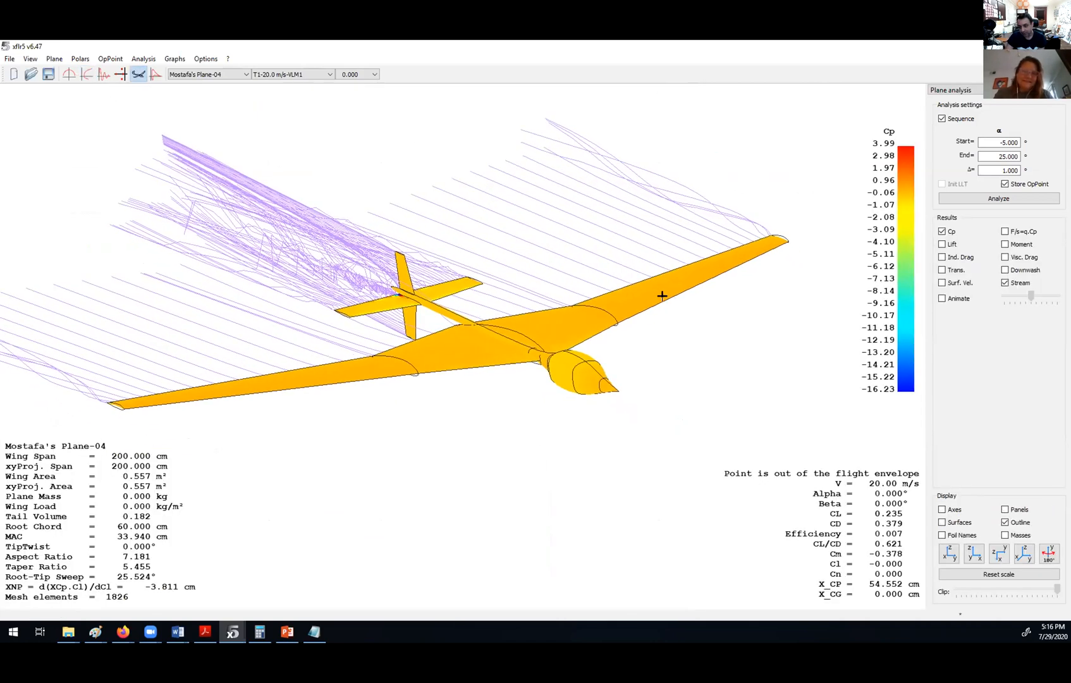
{"action": "left_click", "coordinate": [201, 74]}
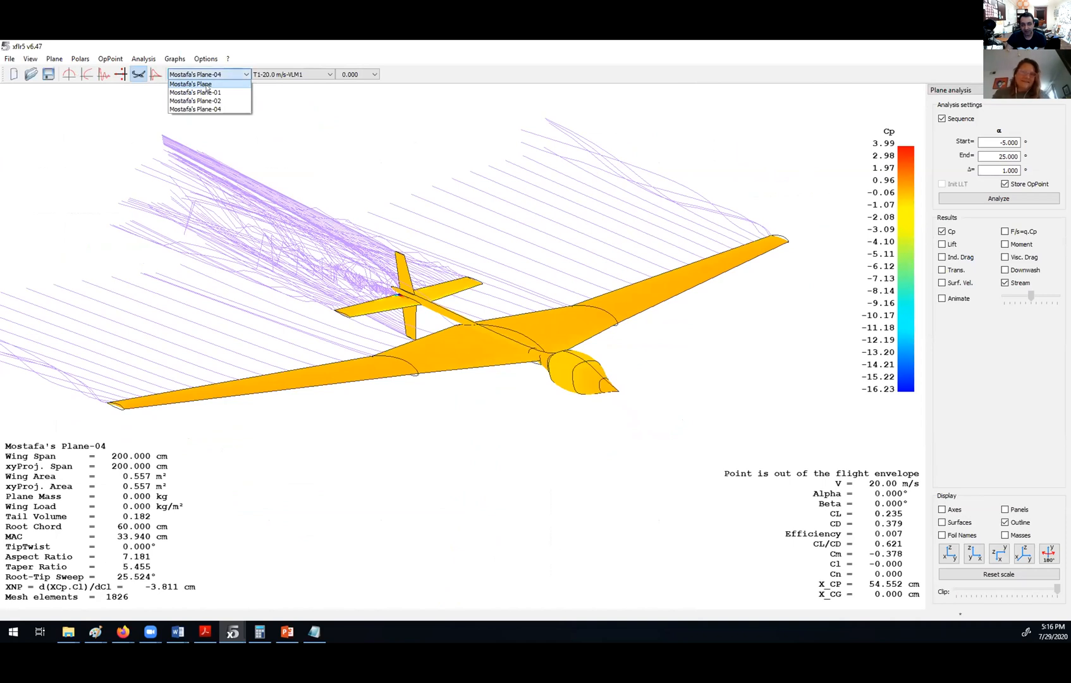
{"action": "left_click", "coordinate": [190, 84]}
{"action": "left_click_drag", "start_coordinate": [436, 326], "coordinate": [390, 326]}
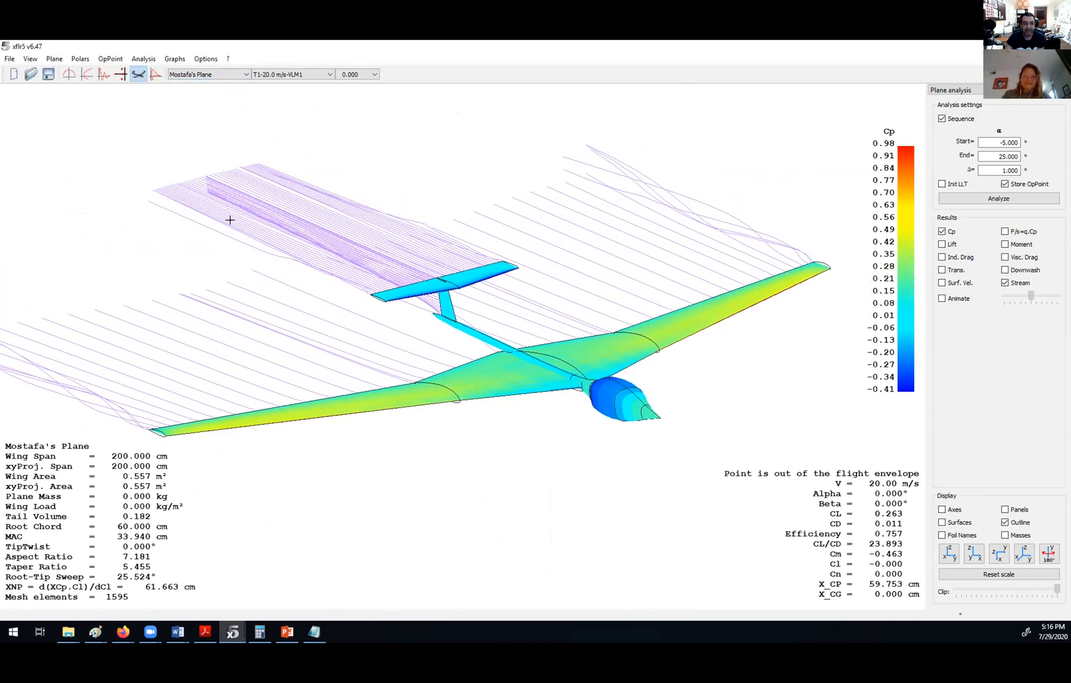
Examine the stability view's initial conditions and forced response options, and switch the stability direction to lateral
{"action": "left_click_drag", "start_coordinate": [471, 313], "coordinate": [393, 281]}
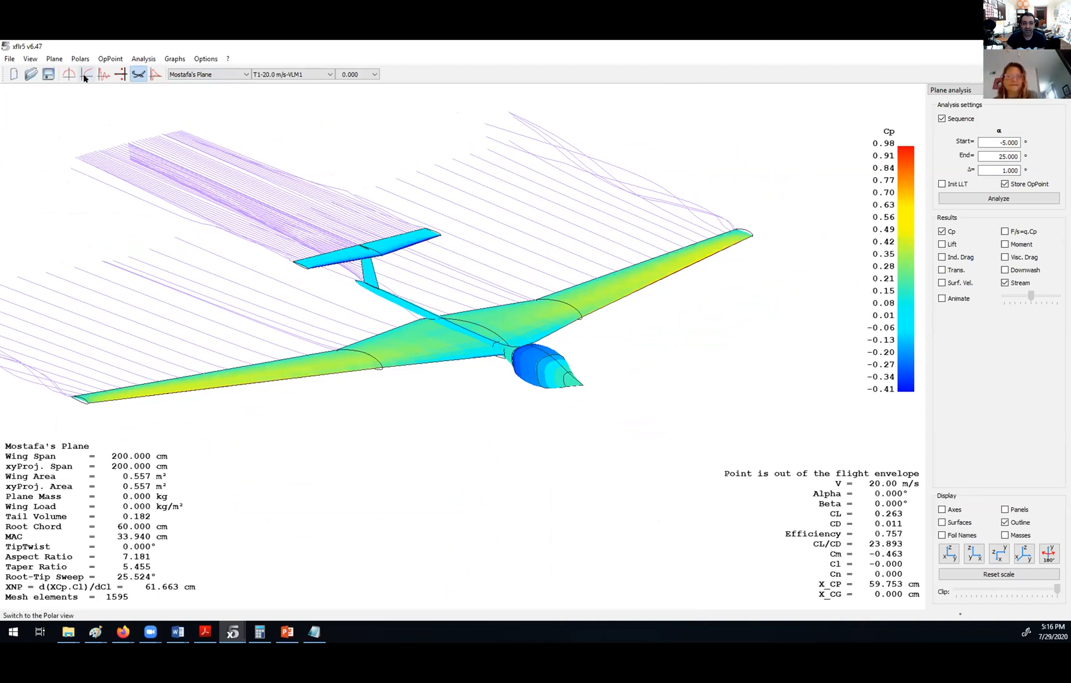
{"action": "left_click", "coordinate": [102, 75]}
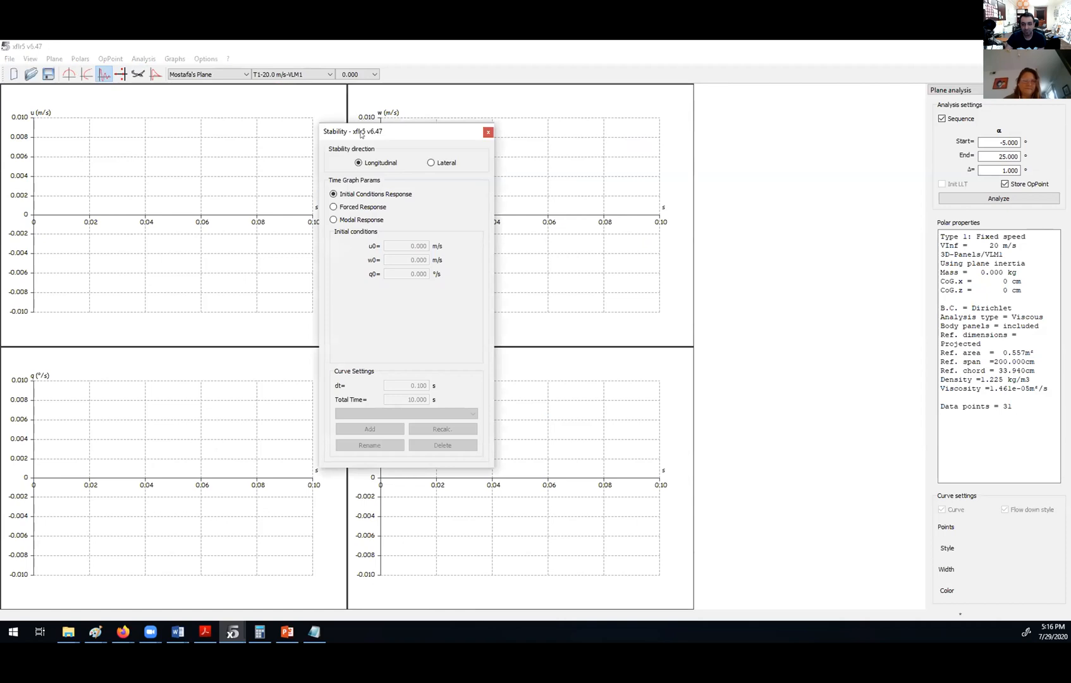
{"action": "left_click", "coordinate": [138, 74]}
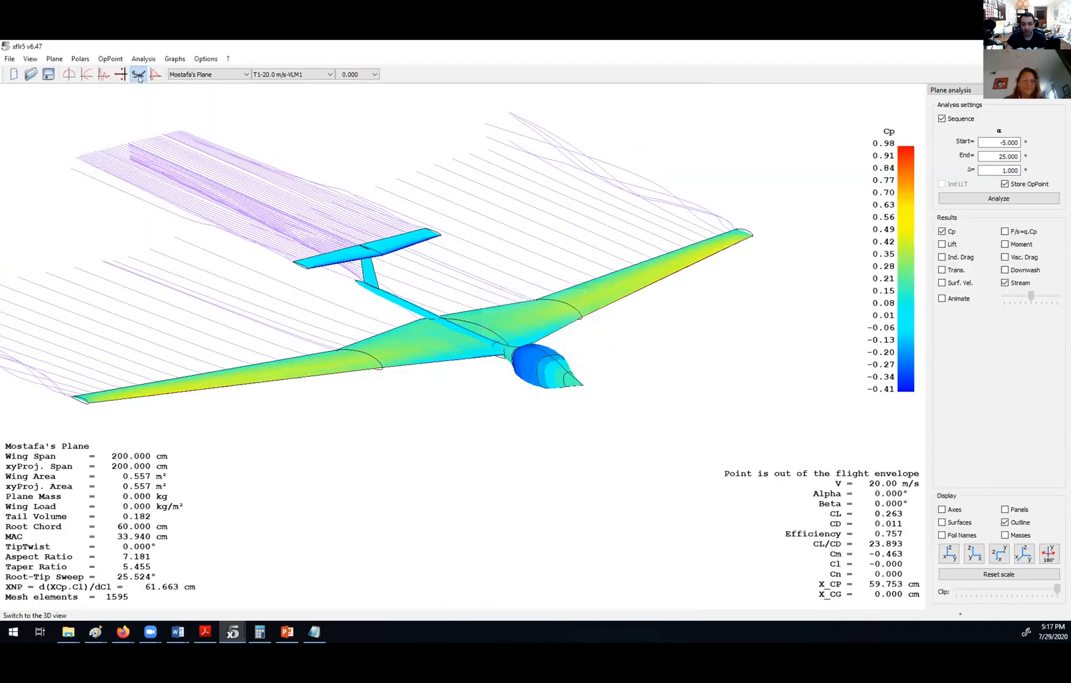
{"action": "left_click", "coordinate": [107, 76]}
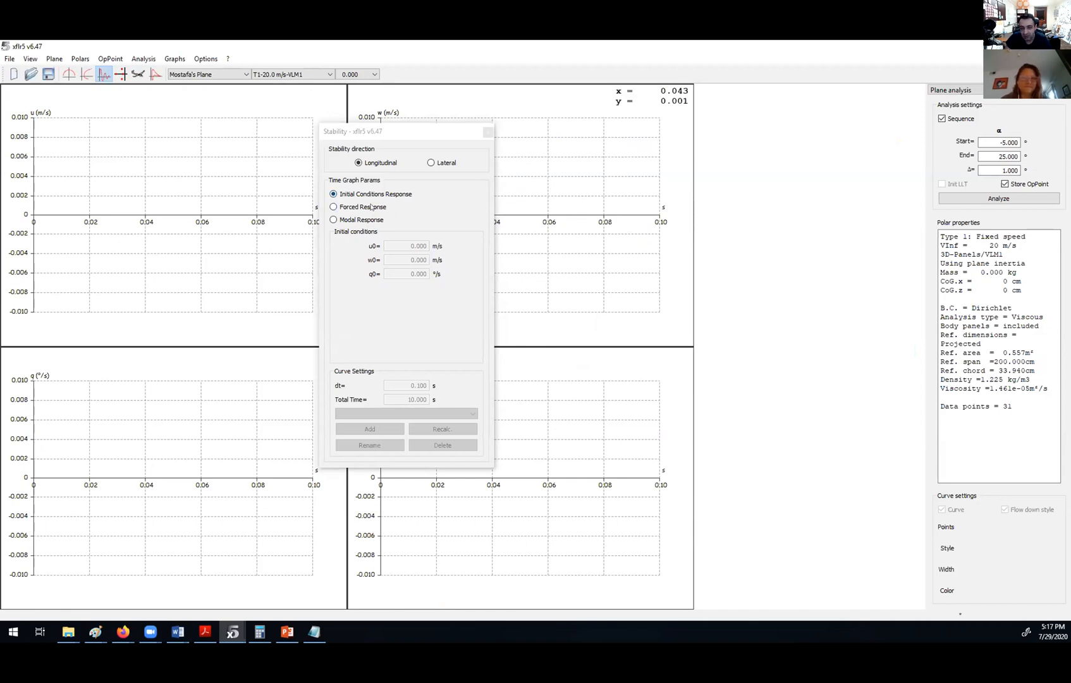
{"action": "left_click", "coordinate": [404, 413]}
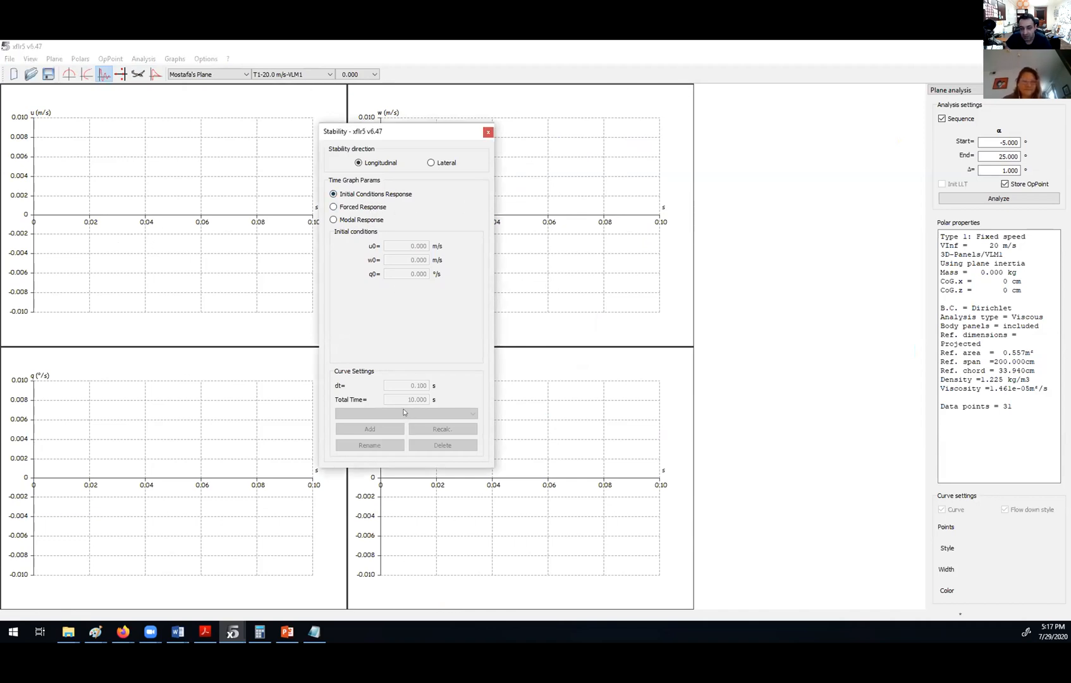
{"action": "left_click", "coordinate": [337, 207]}
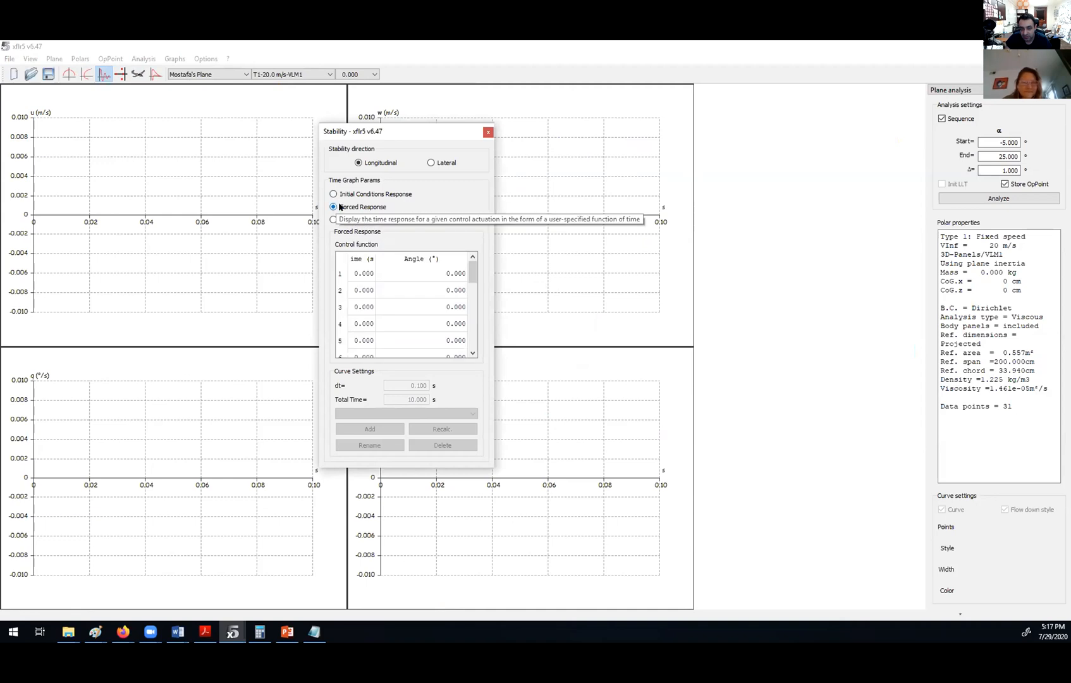
{"action": "left_click", "coordinate": [337, 208]}
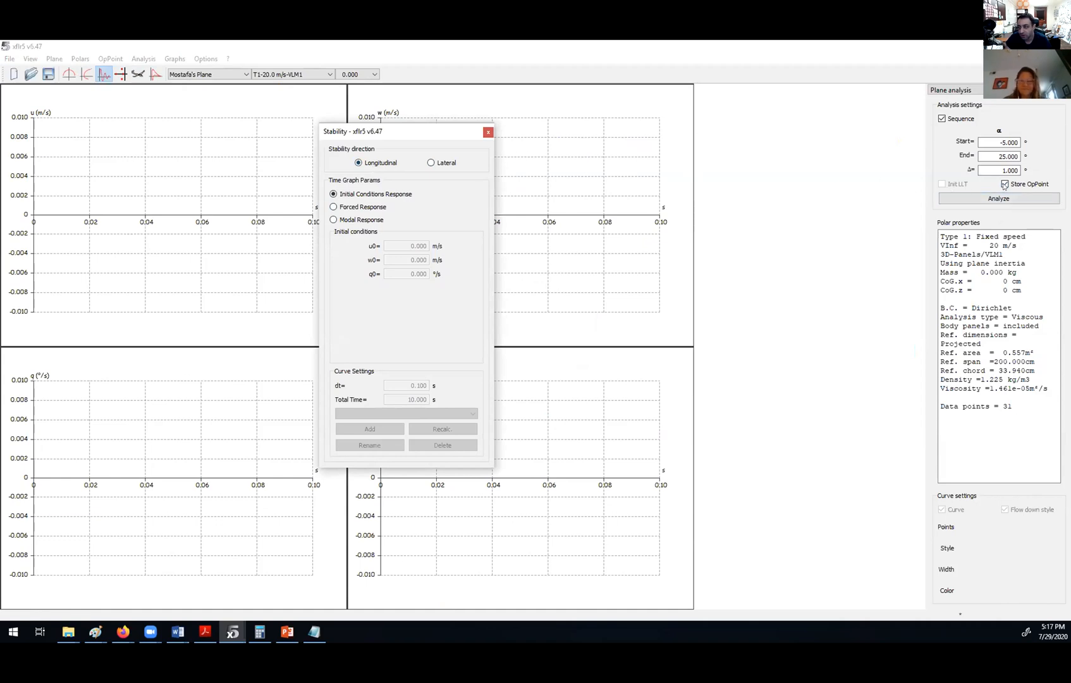
{"action": "left_click", "coordinate": [431, 162]}
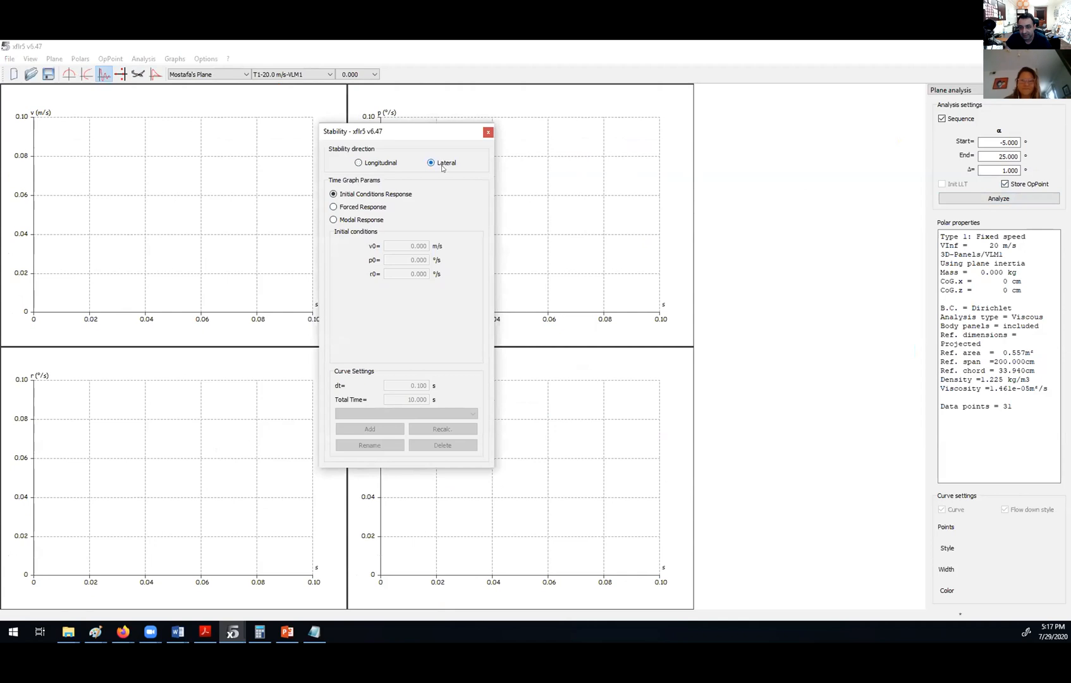
Rerun the VLM1 analysis at 20 m/s from -5° to 25° in 1° steps and show the plane in 3D
{"action": "left_click", "coordinate": [1005, 199]}
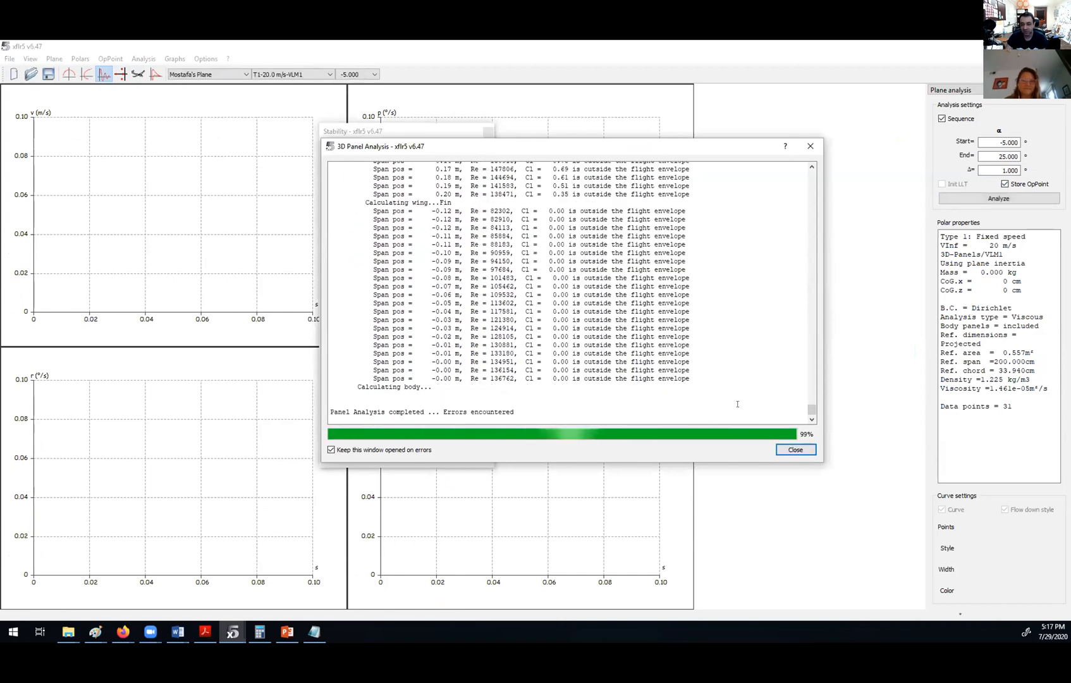
{"action": "key", "text": "Escape"}
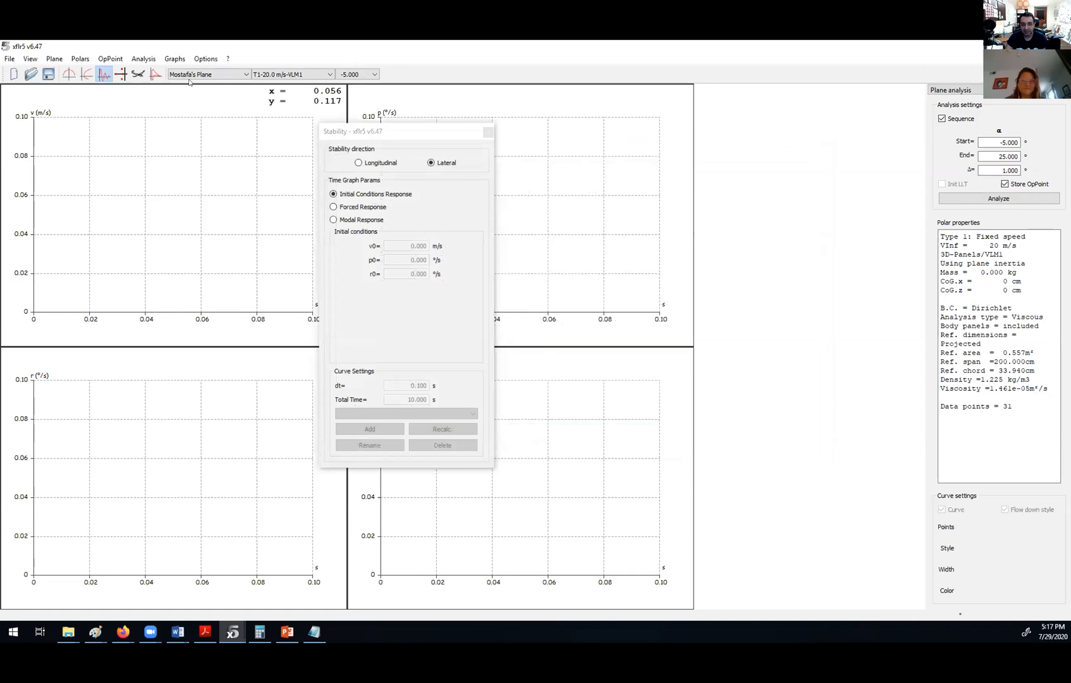
{"action": "left_click", "coordinate": [138, 74]}
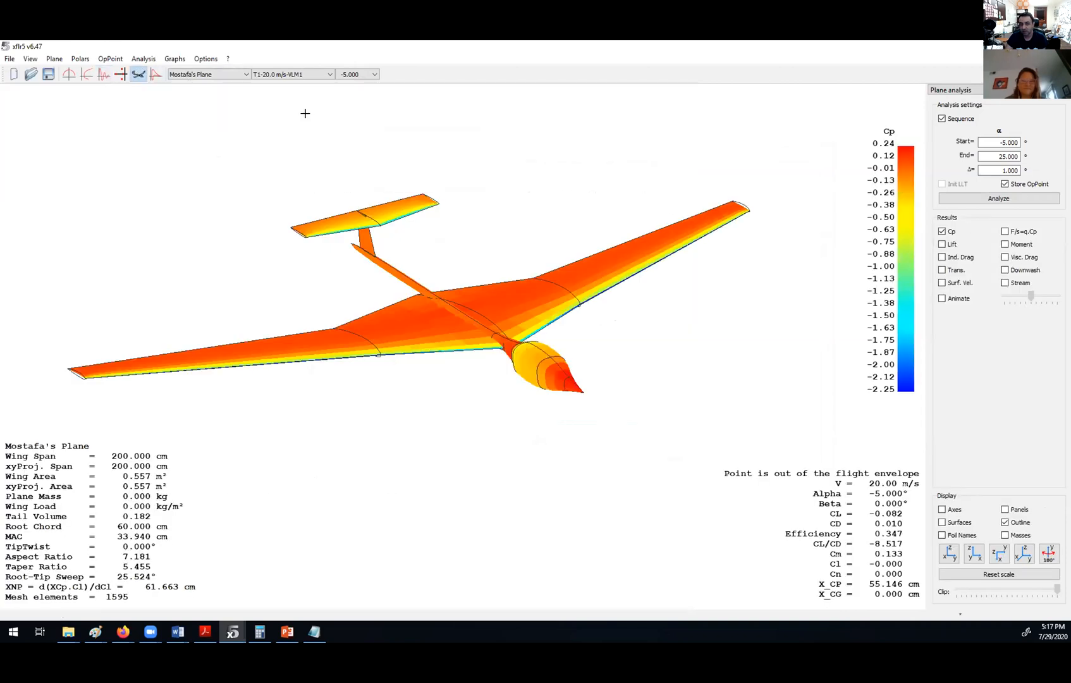
Check the modal and forced response settings for lateral stability, including the control function table, and return to the 3D view
{"action": "left_click", "coordinate": [104, 74]}
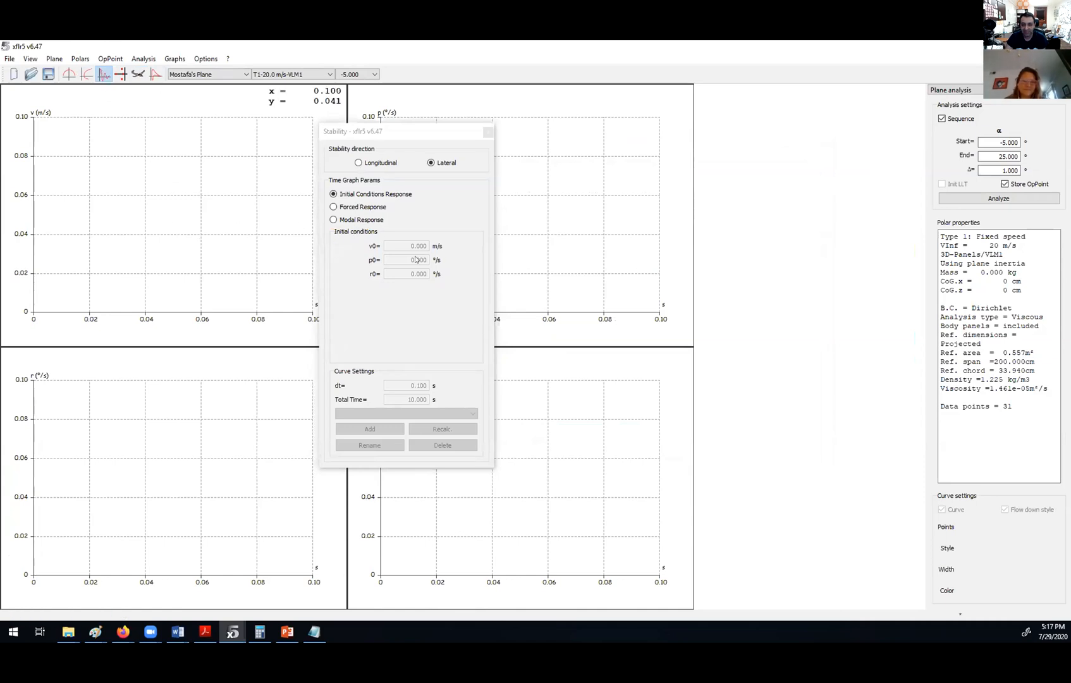
{"action": "left_click", "coordinate": [334, 220]}
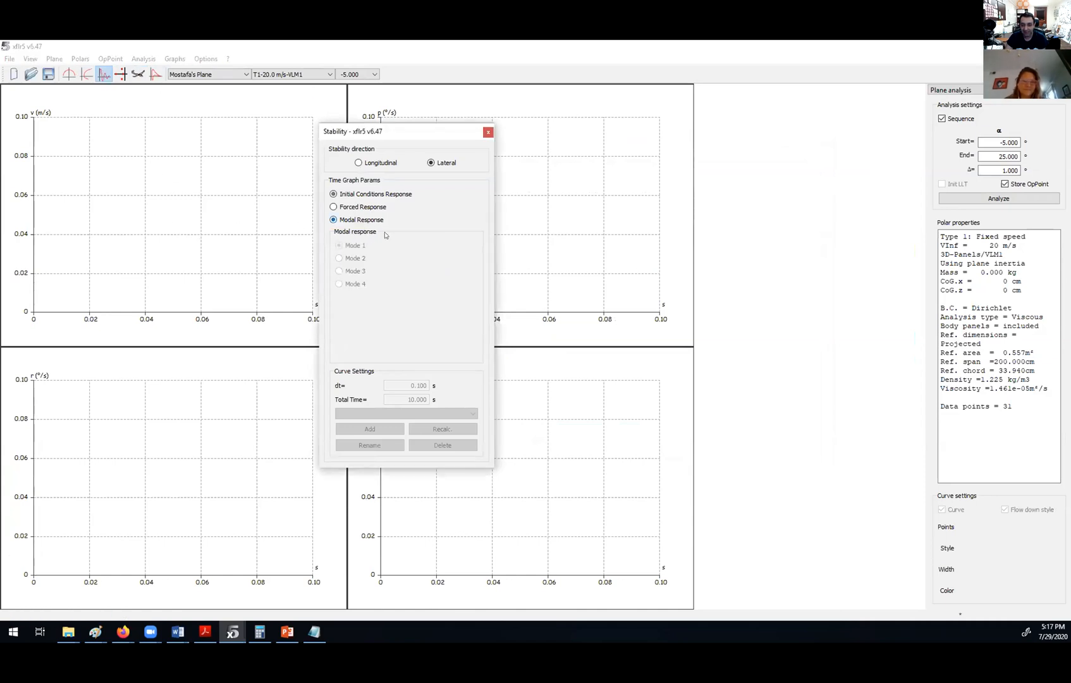
{"action": "left_click", "coordinate": [341, 208]}
{"action": "scroll", "coordinate": [397, 330], "scroll_direction": "down", "scroll_amount": 5}
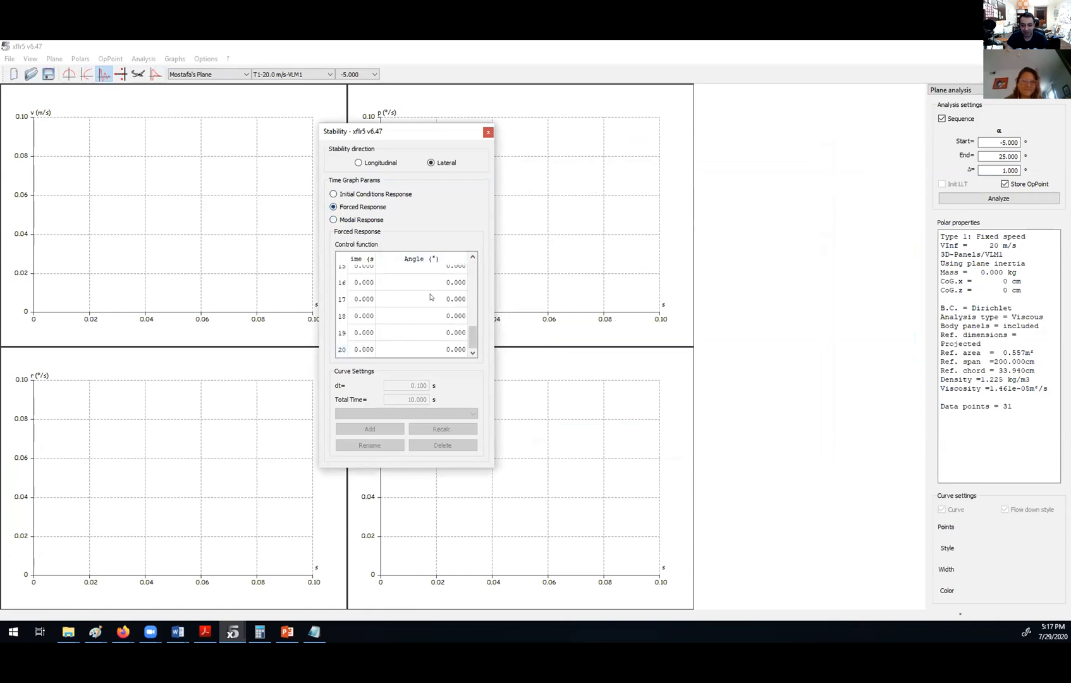
{"action": "left_click", "coordinate": [488, 132]}
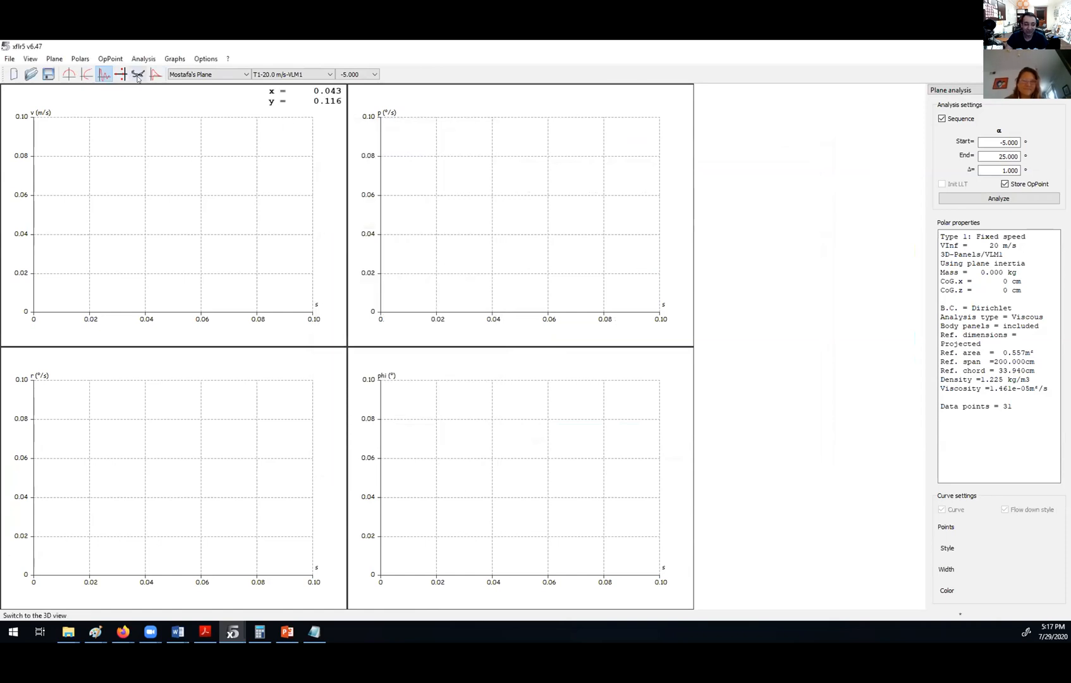
{"action": "left_click", "coordinate": [138, 74]}
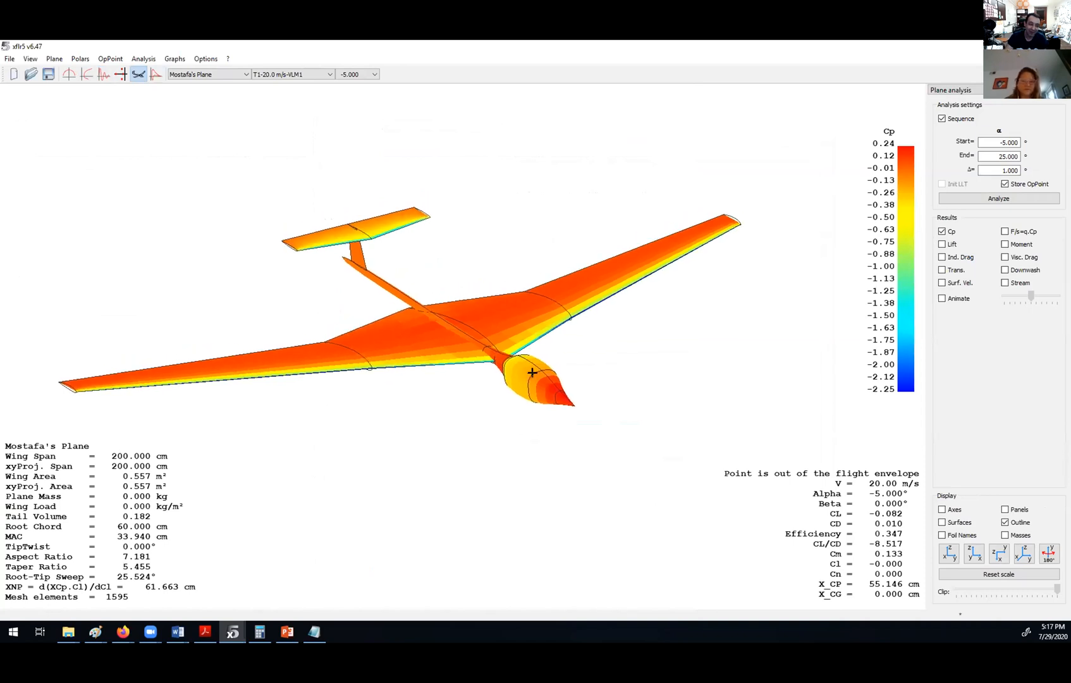
Look through the stability, root locus and Cp views, and inspect the wing's pressure colours up close in 3D at -5°
{"action": "left_click_drag", "start_coordinate": [435, 301], "coordinate": [347, 219]}
{"action": "left_click_drag", "start_coordinate": [582, 297], "coordinate": [498, 282]}
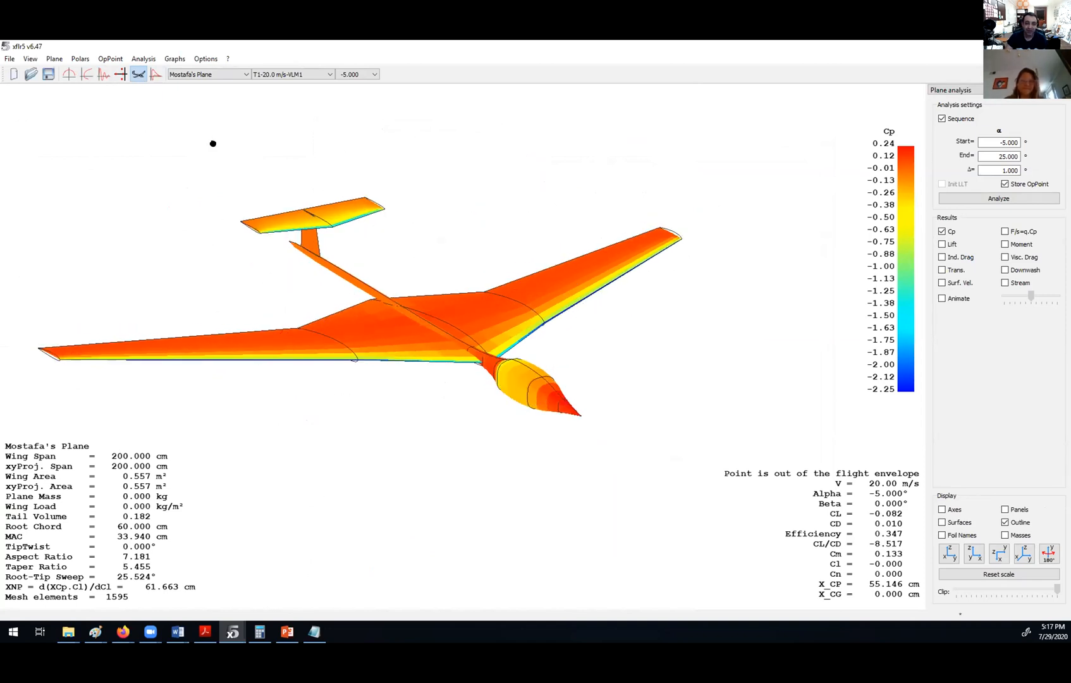
{"action": "left_click_drag", "start_coordinate": [213, 143], "coordinate": [195, 125]}
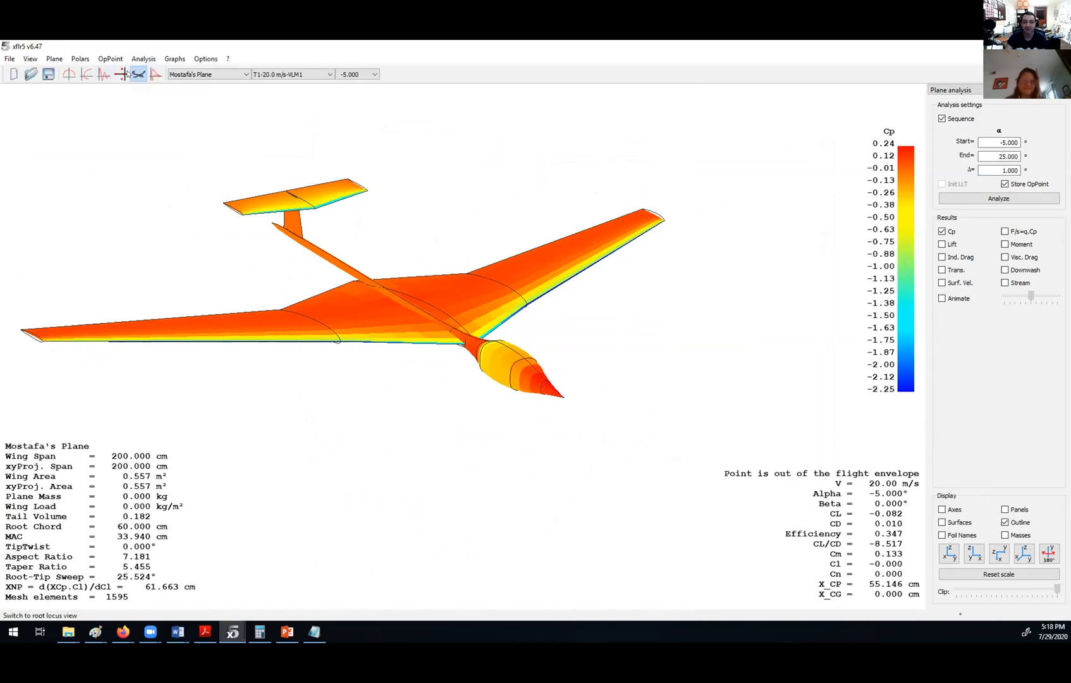
{"action": "left_click", "coordinate": [105, 75]}
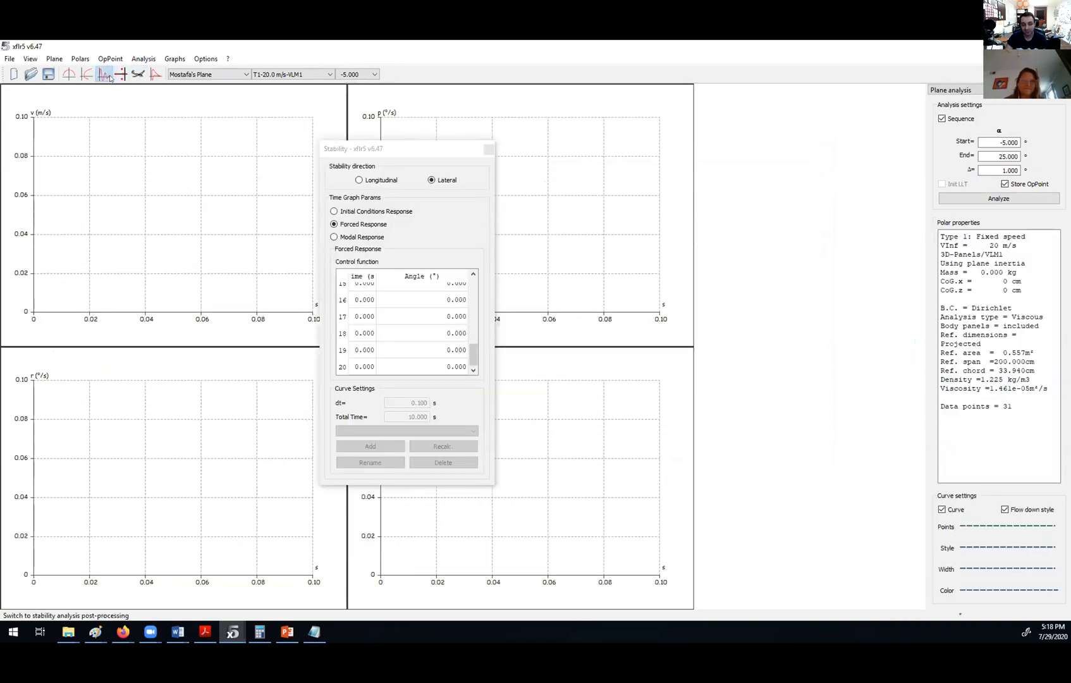
{"action": "left_click", "coordinate": [138, 74]}
{"action": "left_click", "coordinate": [120, 74]}
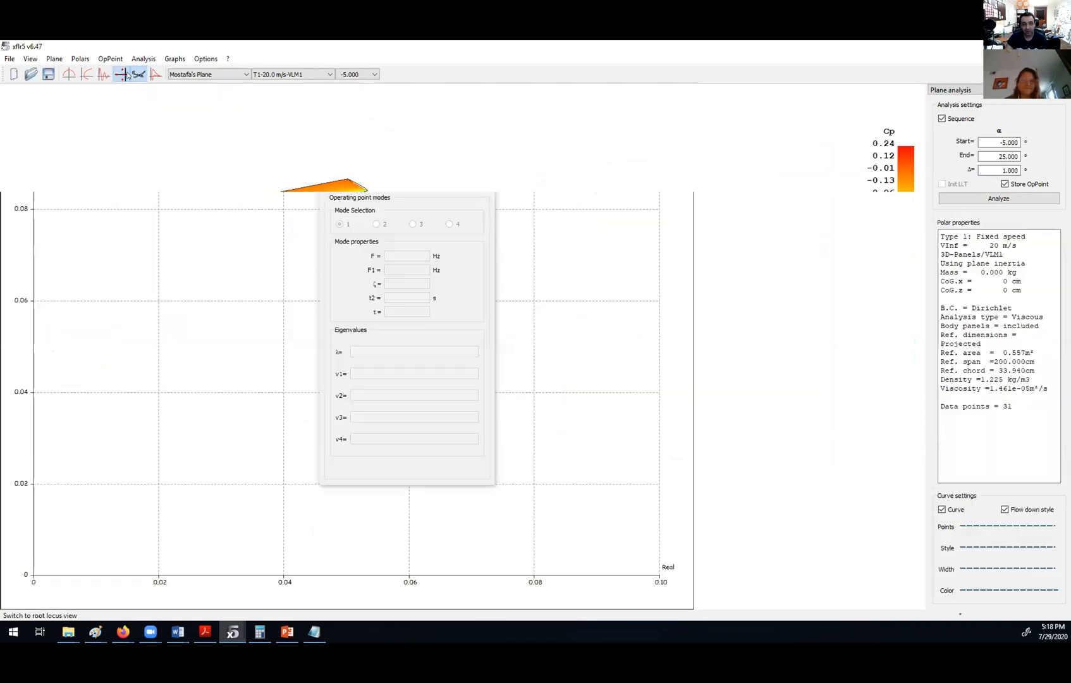
{"action": "left_click", "coordinate": [156, 74]}
{"action": "left_click", "coordinate": [138, 74]}
{"action": "left_click_drag", "start_coordinate": [411, 266], "coordinate": [438, 291]}
{"action": "left_click_drag", "start_coordinate": [471, 251], "coordinate": [489, 377]}
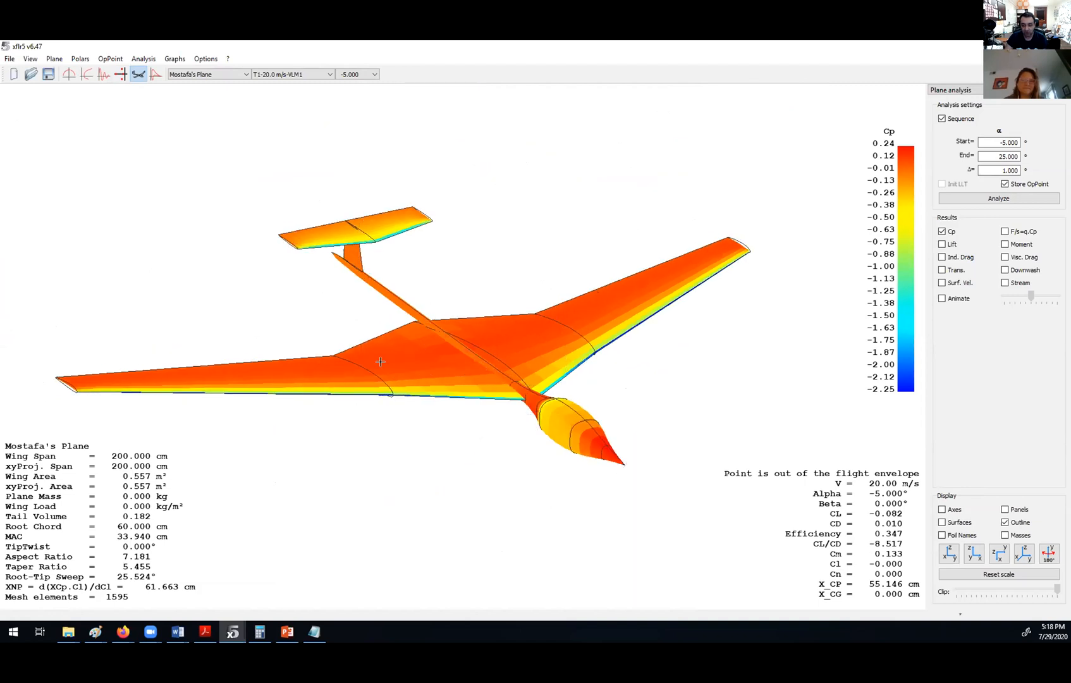
{"action": "scroll", "coordinate": [380, 361], "scroll_direction": "up", "scroll_amount": 6}
{"action": "left_click_drag", "start_coordinate": [75, 397], "coordinate": [215, 369]}
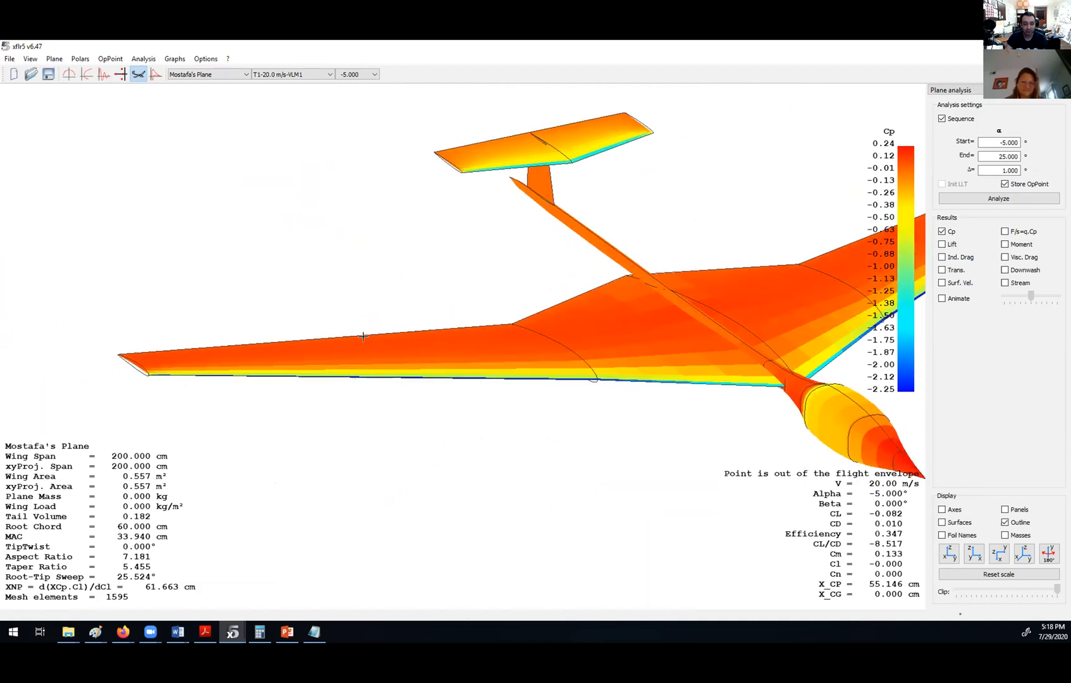
{"action": "left_click_drag", "start_coordinate": [507, 315], "coordinate": [277, 296]}
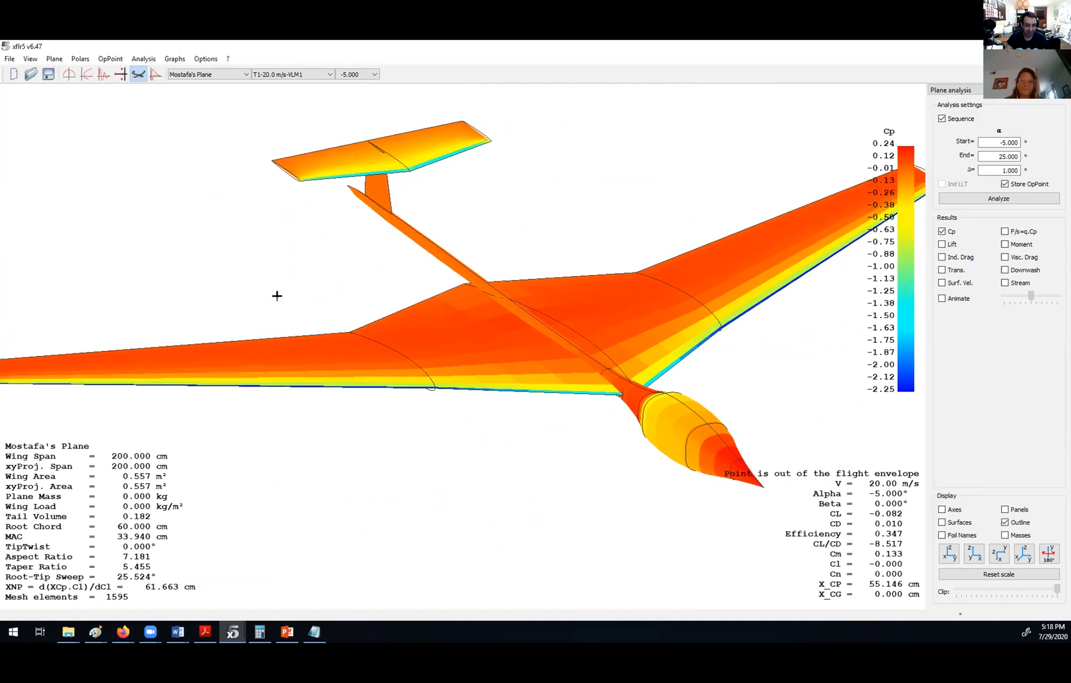
Switch to direct foil design and select the NACA 2412 foil
{"action": "left_click", "coordinate": [9, 58]}
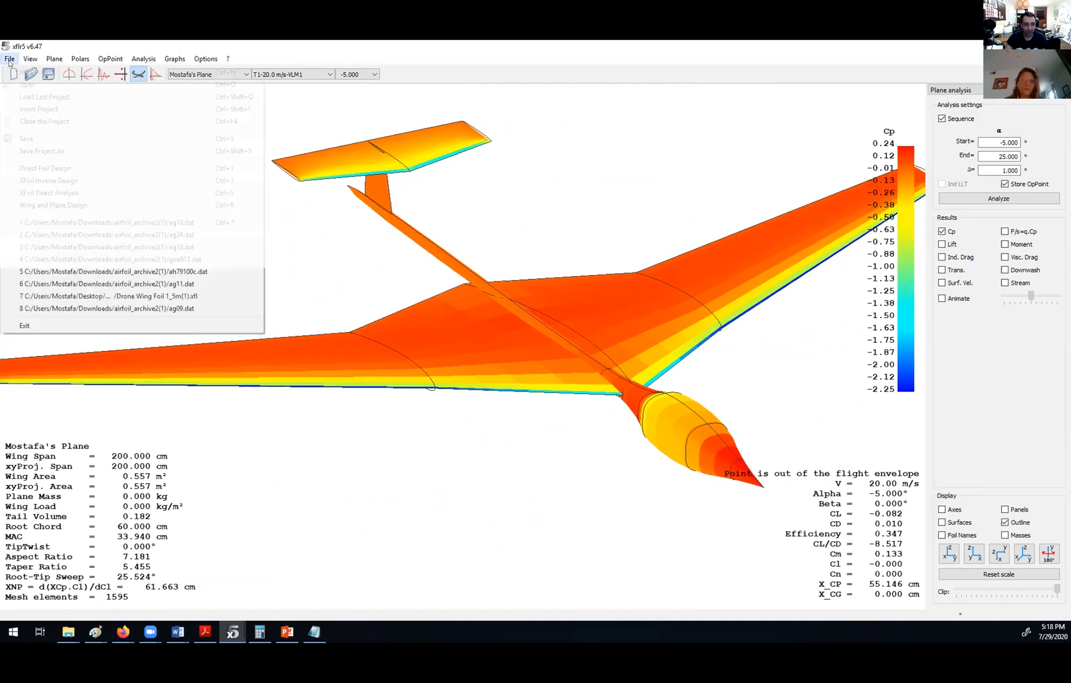
{"action": "left_click", "coordinate": [50, 168]}
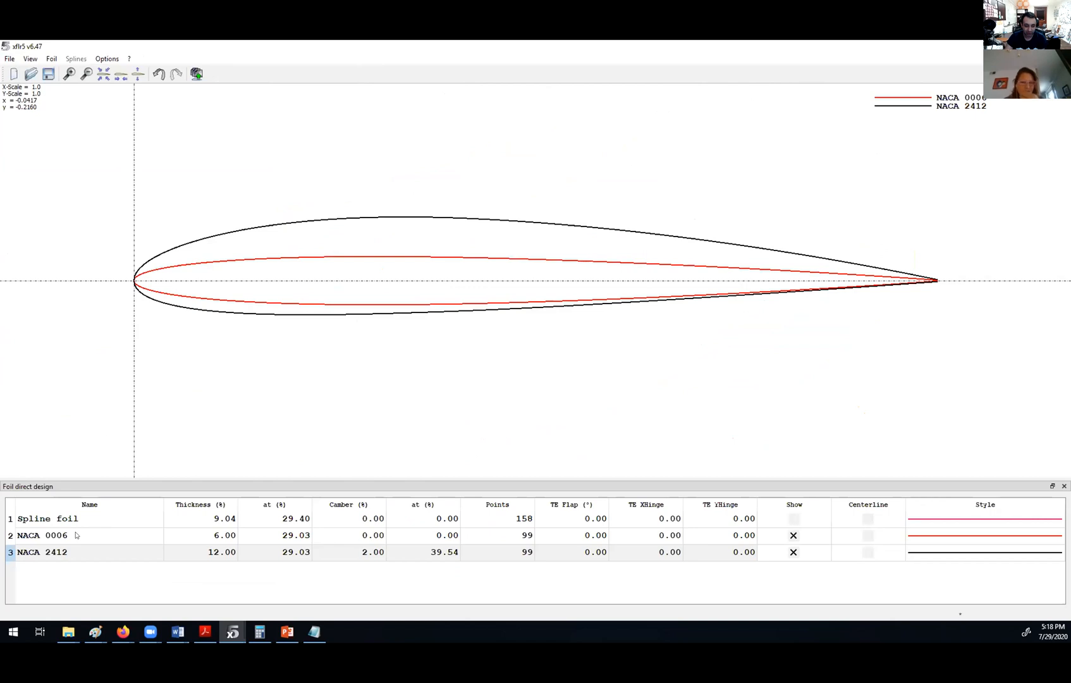
{"action": "left_click", "coordinate": [59, 549]}
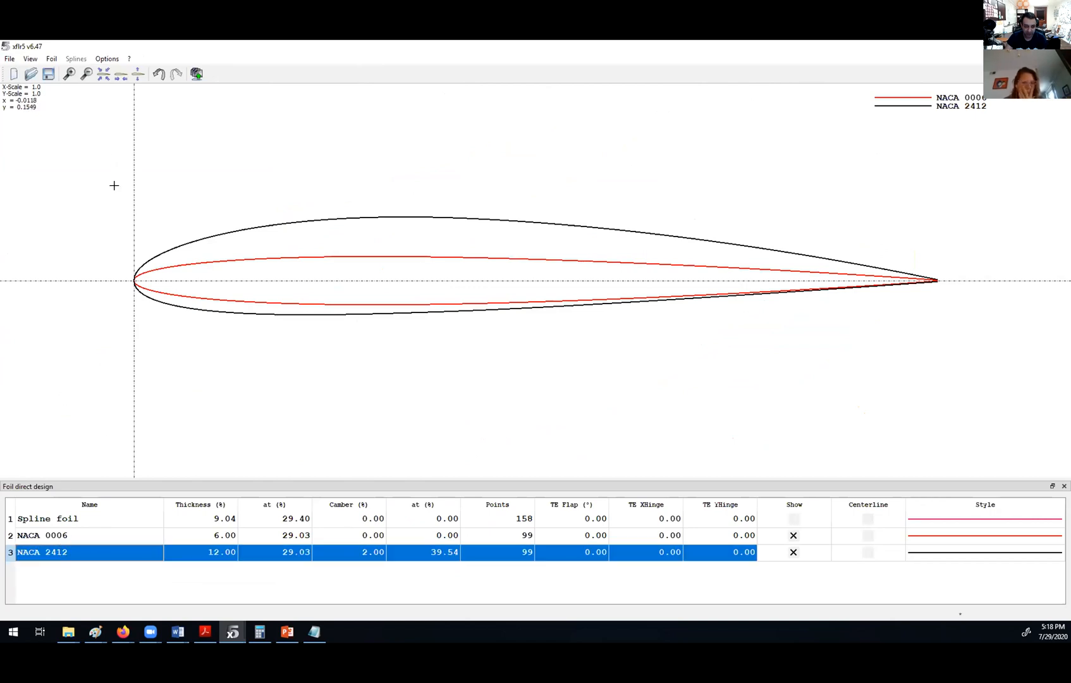
{"action": "right_click", "coordinate": [74, 554]}
{"action": "left_click", "coordinate": [106, 517]}
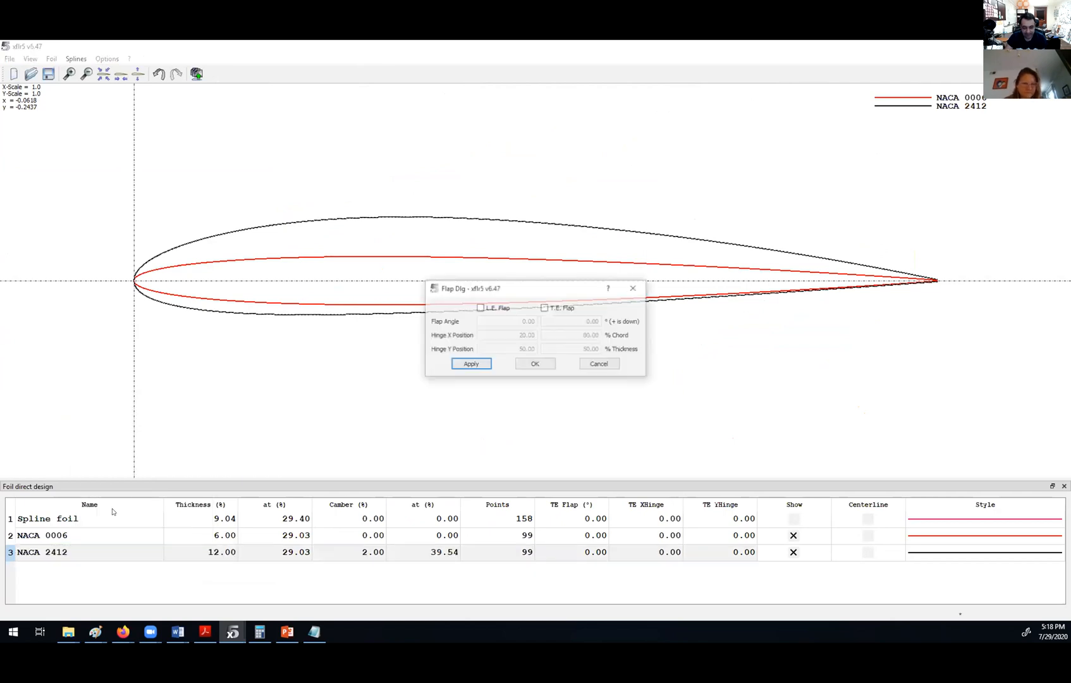
{"action": "left_click", "coordinate": [557, 309]}
{"action": "left_click_drag", "start_coordinate": [575, 322], "coordinate": [745, 321]}
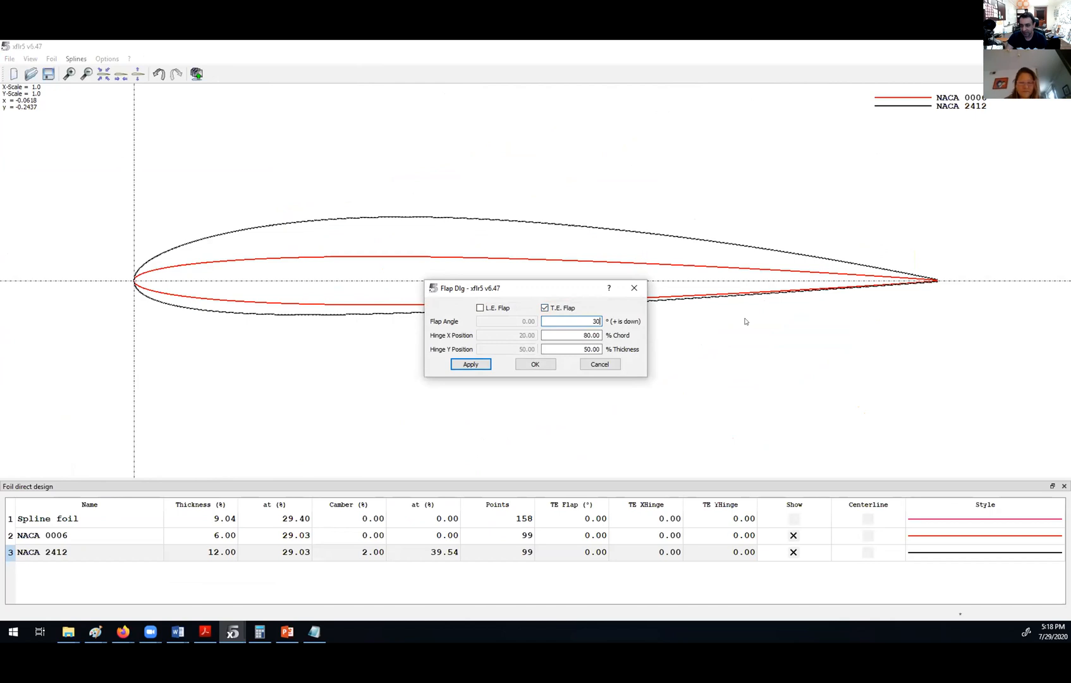
{"action": "left_click", "coordinate": [577, 332]}
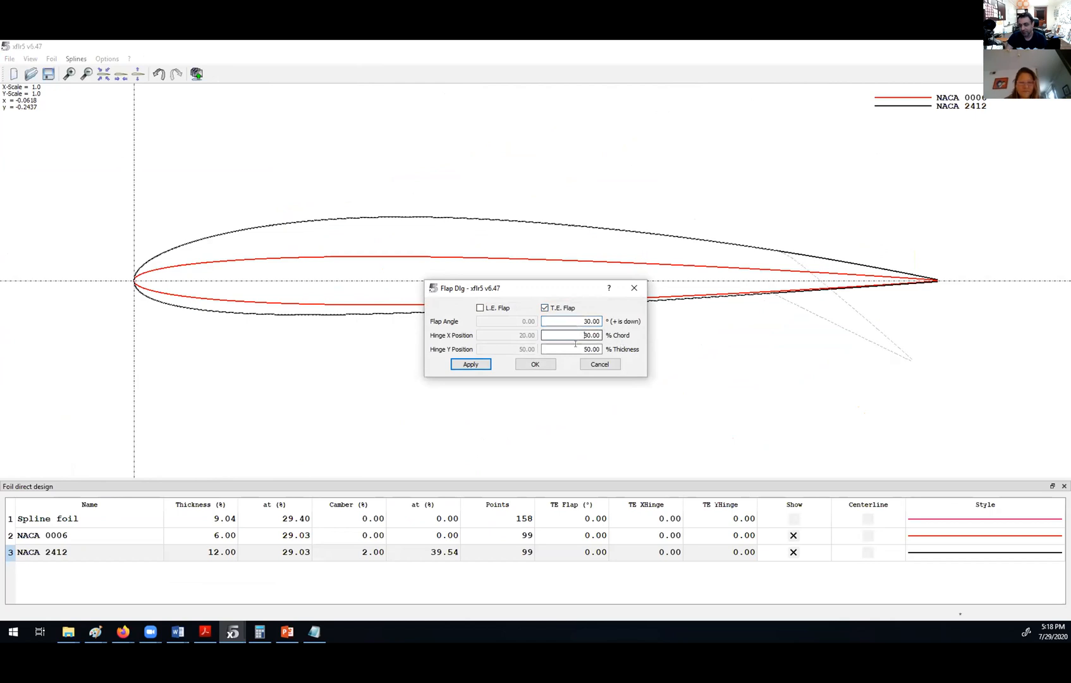
{"action": "left_click", "coordinate": [535, 365]}
{"action": "left_click", "coordinate": [508, 268]}
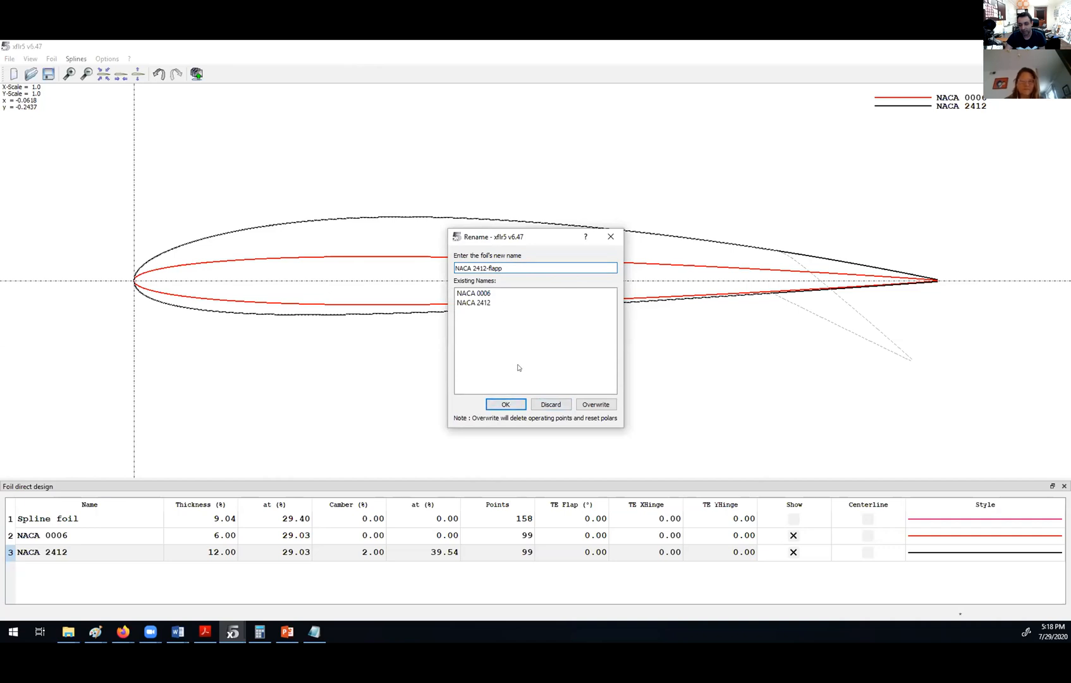
{"action": "left_click", "coordinate": [610, 237]}
Add a trailing-edge flap at -30° to the NACA 2412 foil and save it as a new foil named NACA 2412-flap
{"action": "right_click", "coordinate": [49, 552]}
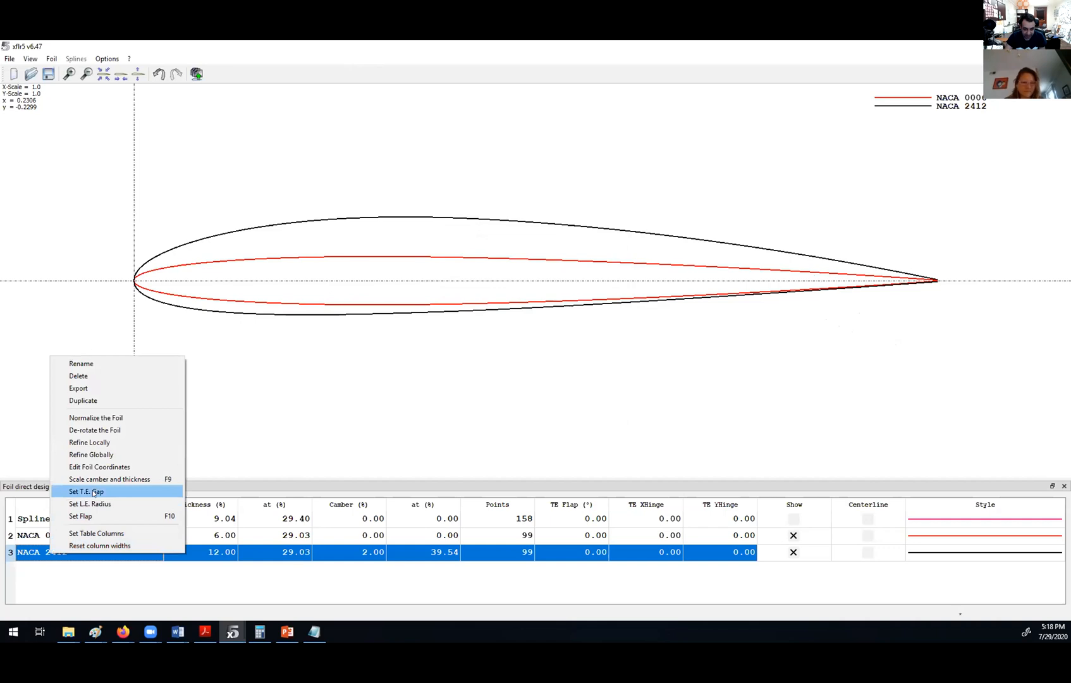
{"action": "left_click", "coordinate": [109, 515]}
{"action": "left_click", "coordinate": [545, 308]}
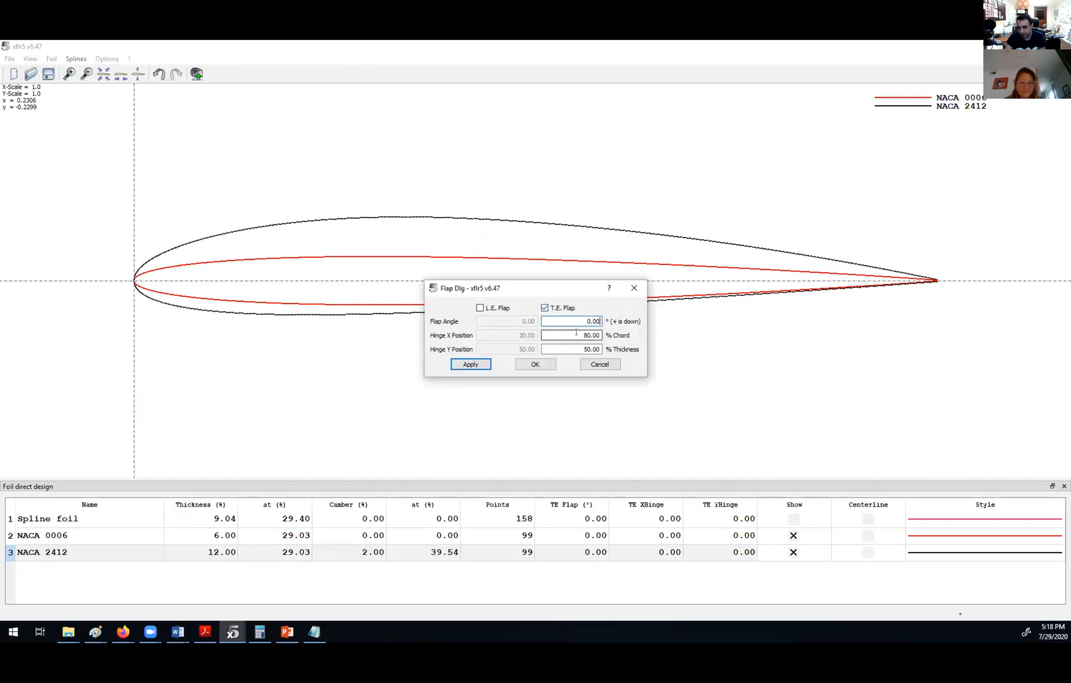
{"action": "key", "text": "shift+Tab"}
{"action": "type", "text": "-30"}
{"action": "key", "text": "Tab"}
{"action": "left_click", "coordinate": [535, 364]}
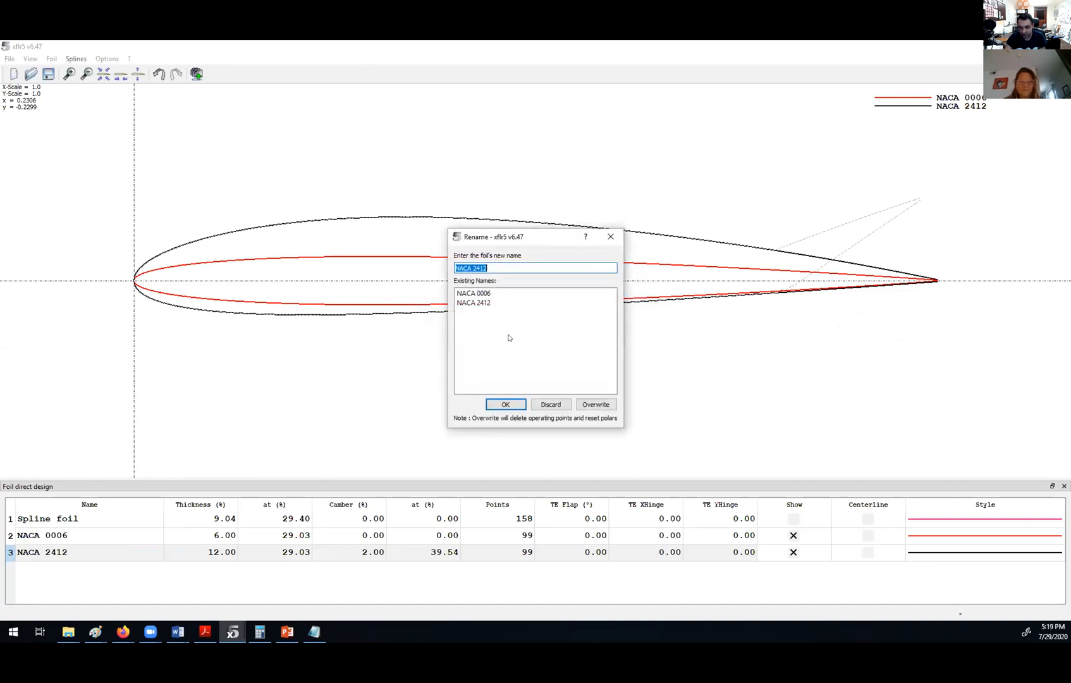
{"action": "left_click", "coordinate": [497, 268]}
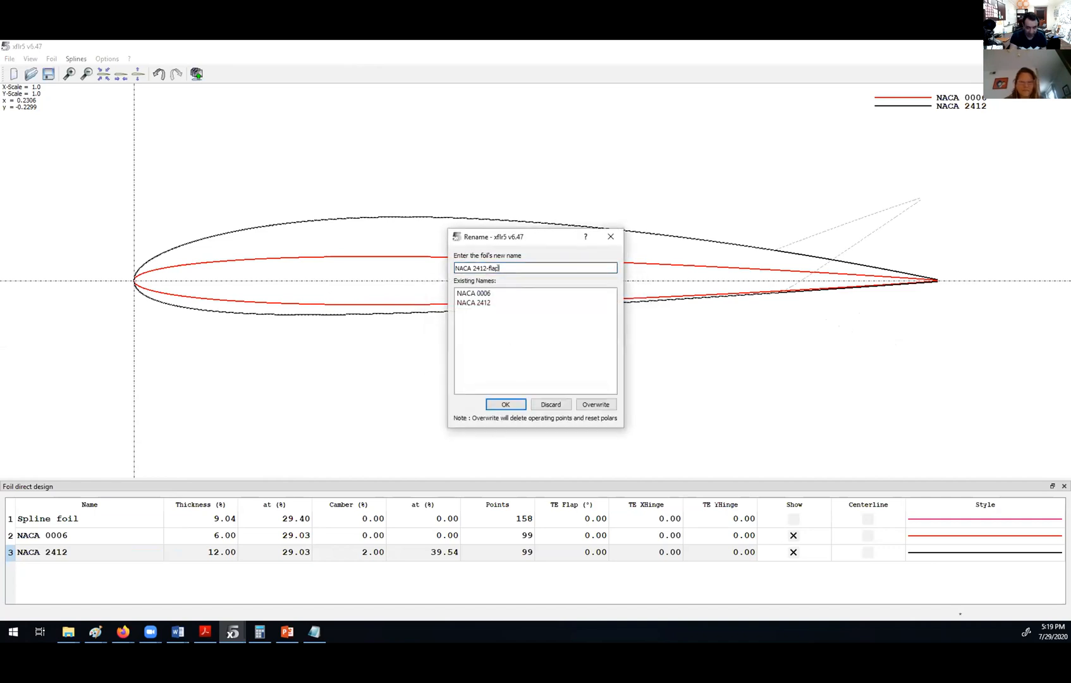
{"action": "left_click", "coordinate": [495, 405]}
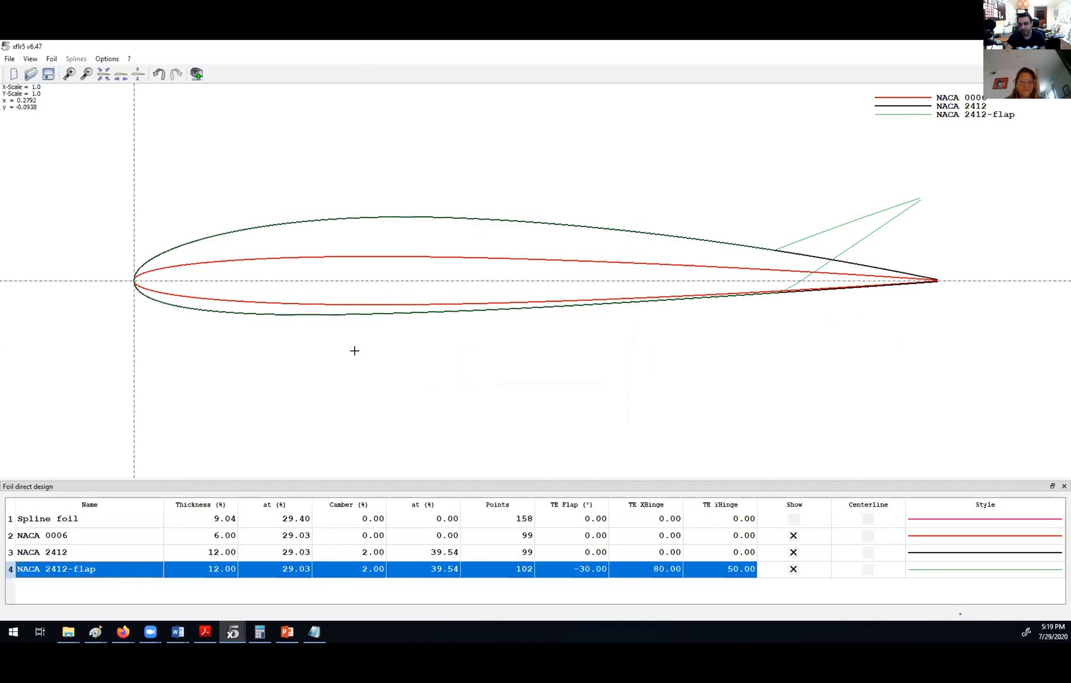
Add a trailing-edge flap at -35° to the NACA 0006 foil and save it as a new foil named NACA 0006-flap
{"action": "left_click", "coordinate": [59, 536]}
{"action": "right_click", "coordinate": [59, 536]}
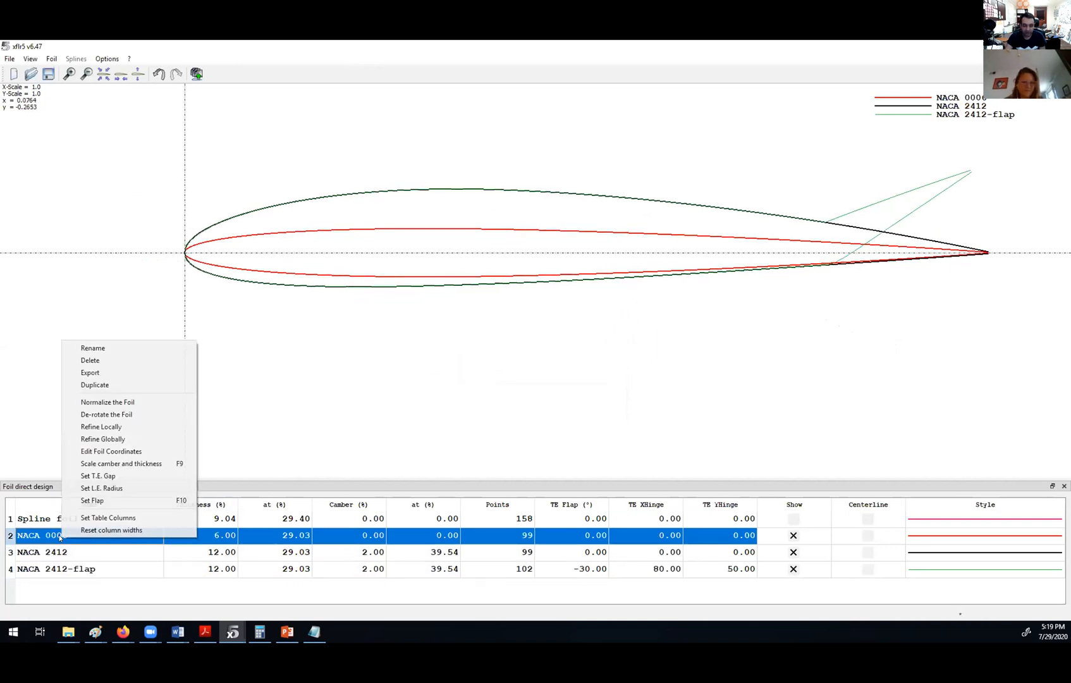
{"action": "left_click", "coordinate": [100, 501]}
{"action": "left_click", "coordinate": [562, 308]}
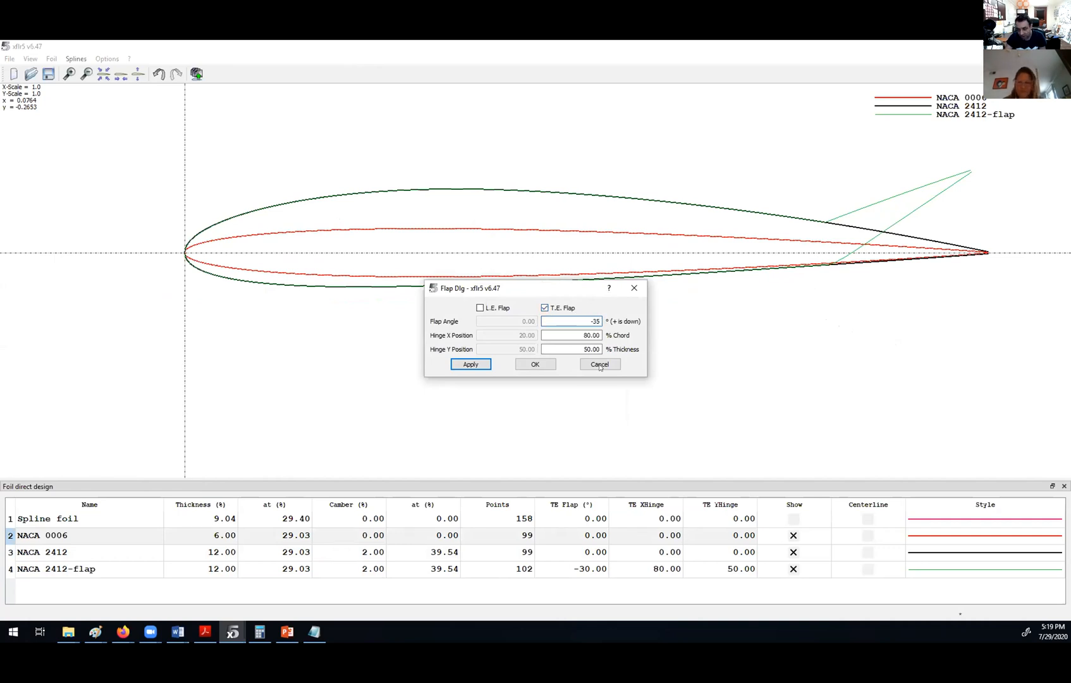
{"action": "left_click", "coordinate": [584, 335]}
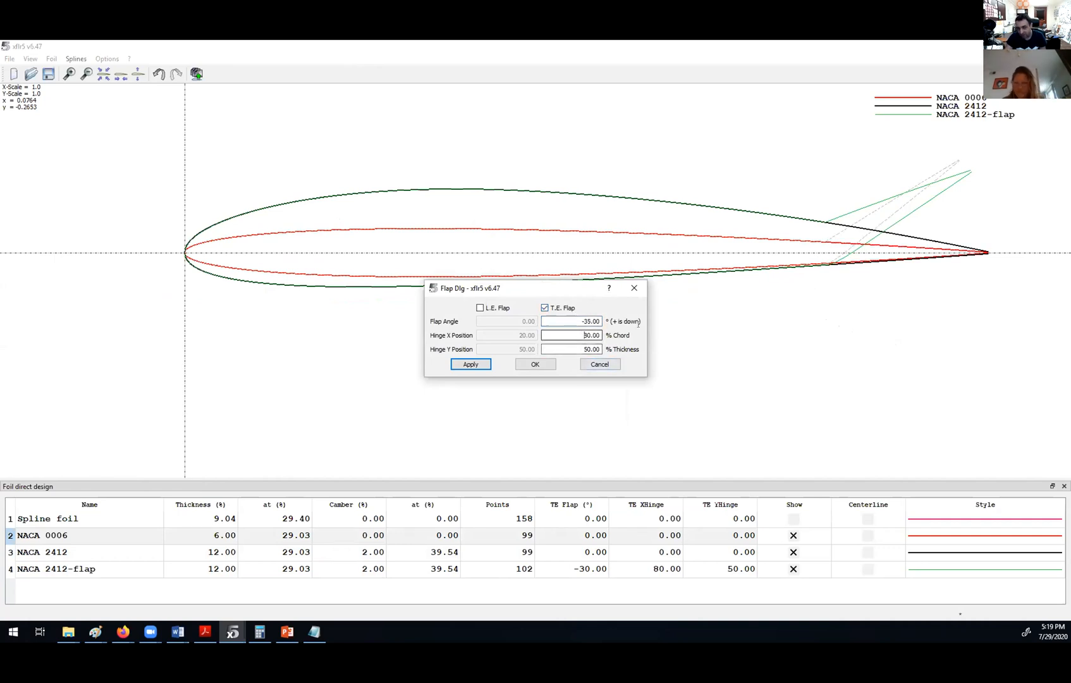
{"action": "left_click", "coordinate": [542, 362]}
{"action": "key", "text": "End"}
{"action": "type", "text": "-"}
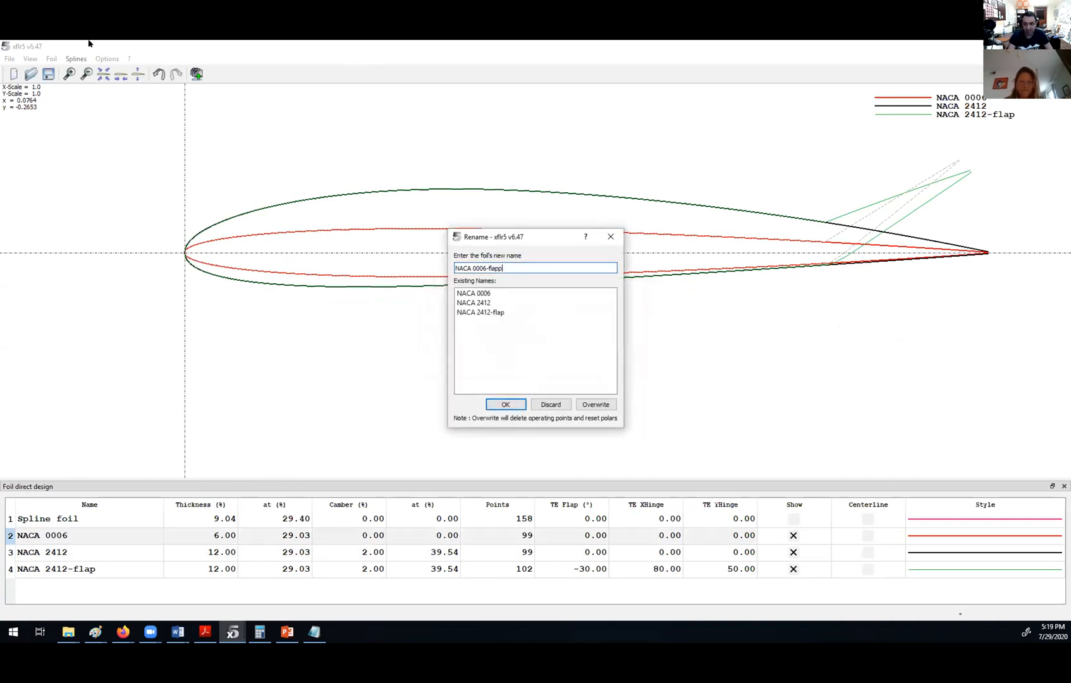
{"action": "type", "text": "flapp"}
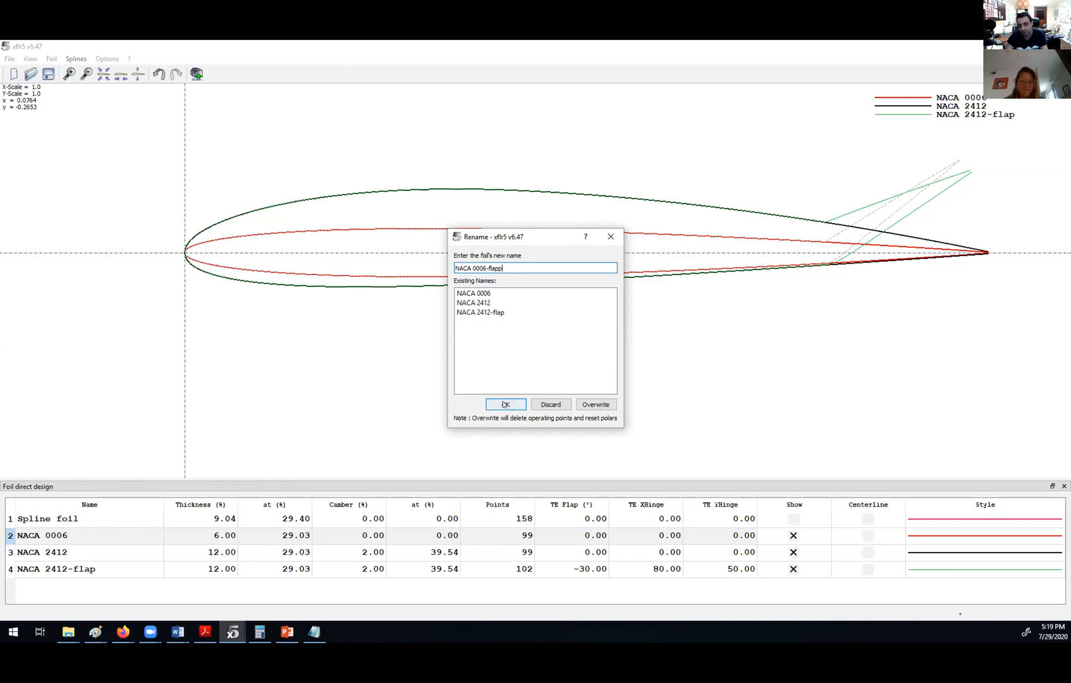
{"action": "key", "text": "BackSpace"}
{"action": "left_click", "coordinate": [503, 404]}
{"action": "left_click_drag", "start_coordinate": [253, 253], "coordinate": [249, 290]}
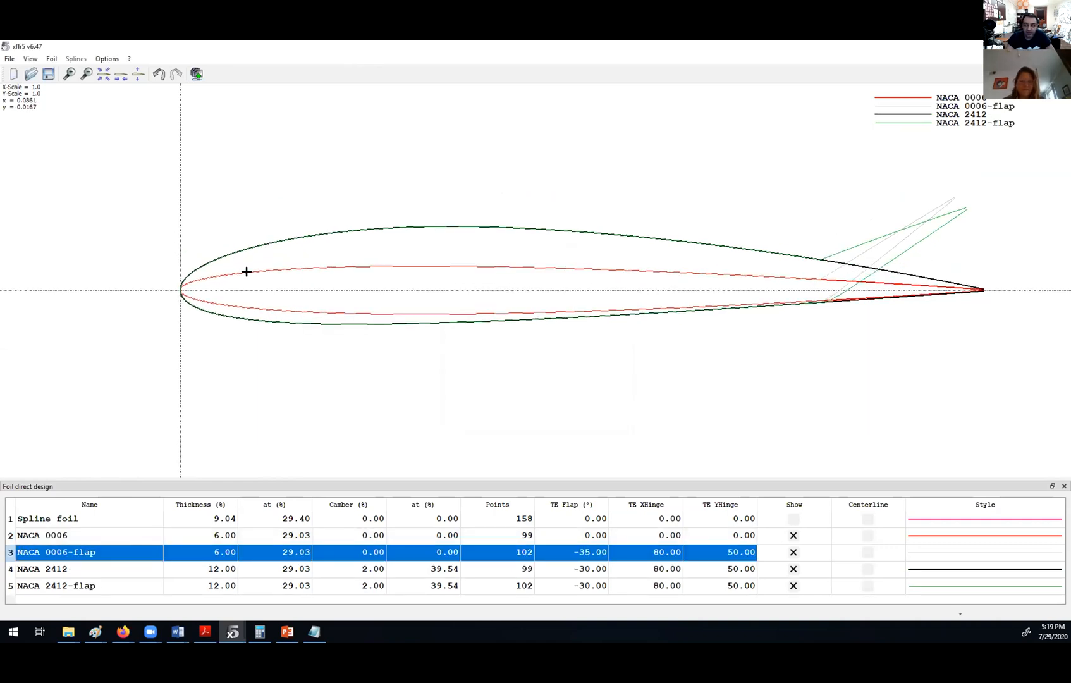
Switch to XFoil direct analysis and analyze NACA 0006-flap at Reynolds 400,000 and Mach 0.06 from -5° to 15°
{"action": "left_click", "coordinate": [10, 58]}
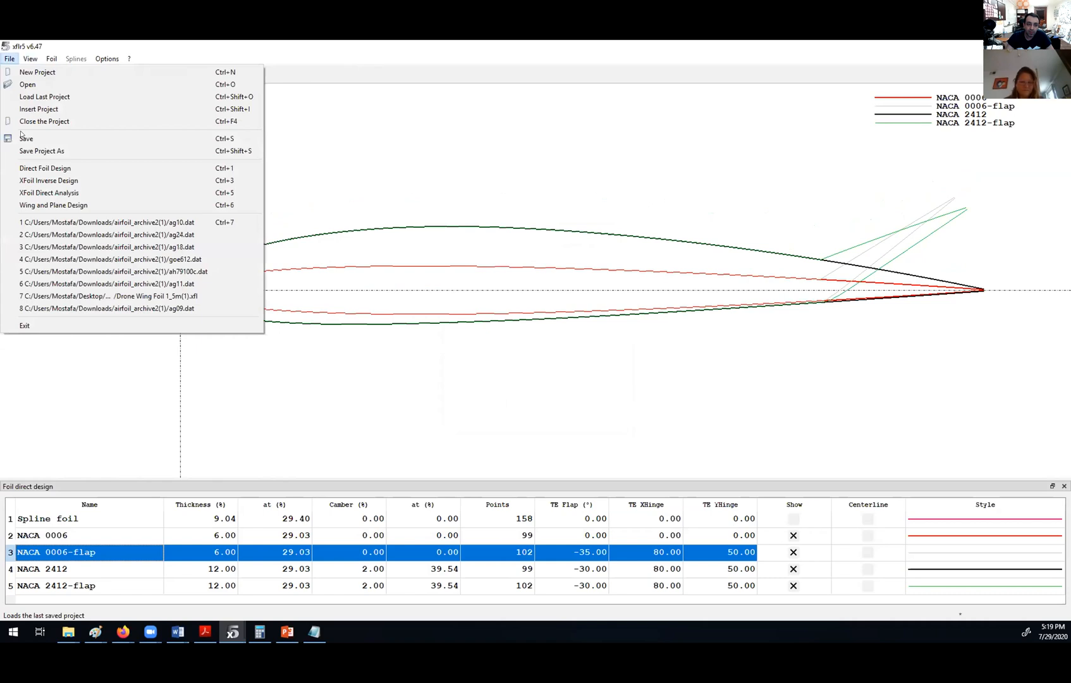
{"action": "left_click", "coordinate": [100, 192]}
{"action": "left_click", "coordinate": [139, 74]}
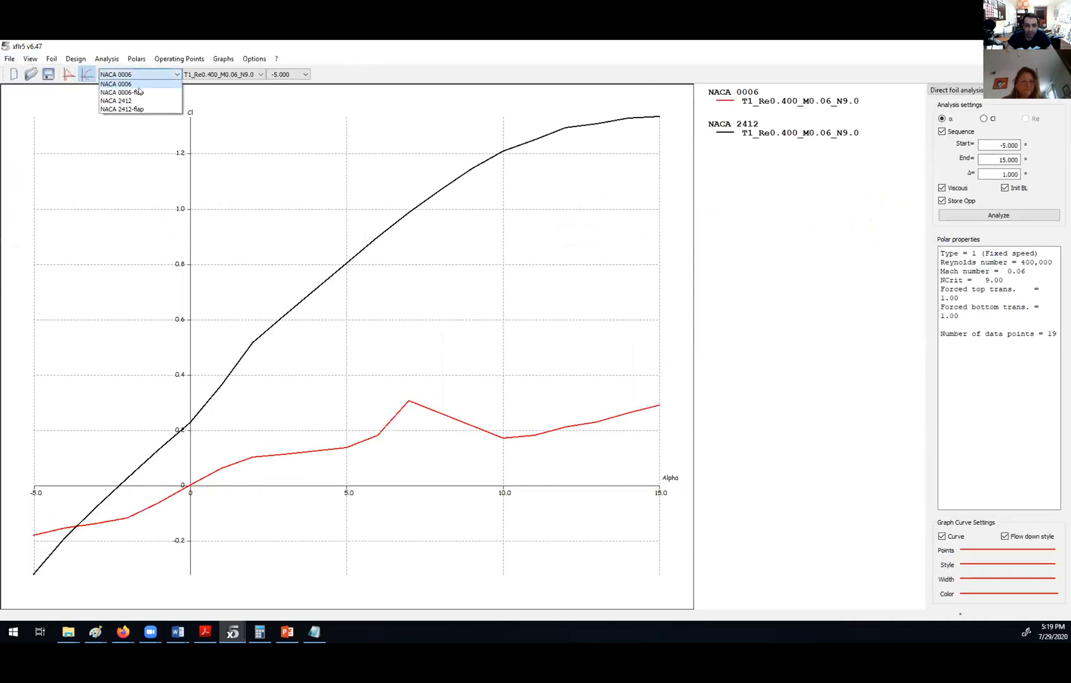
{"action": "left_click", "coordinate": [127, 92]}
{"action": "left_click", "coordinate": [107, 58]}
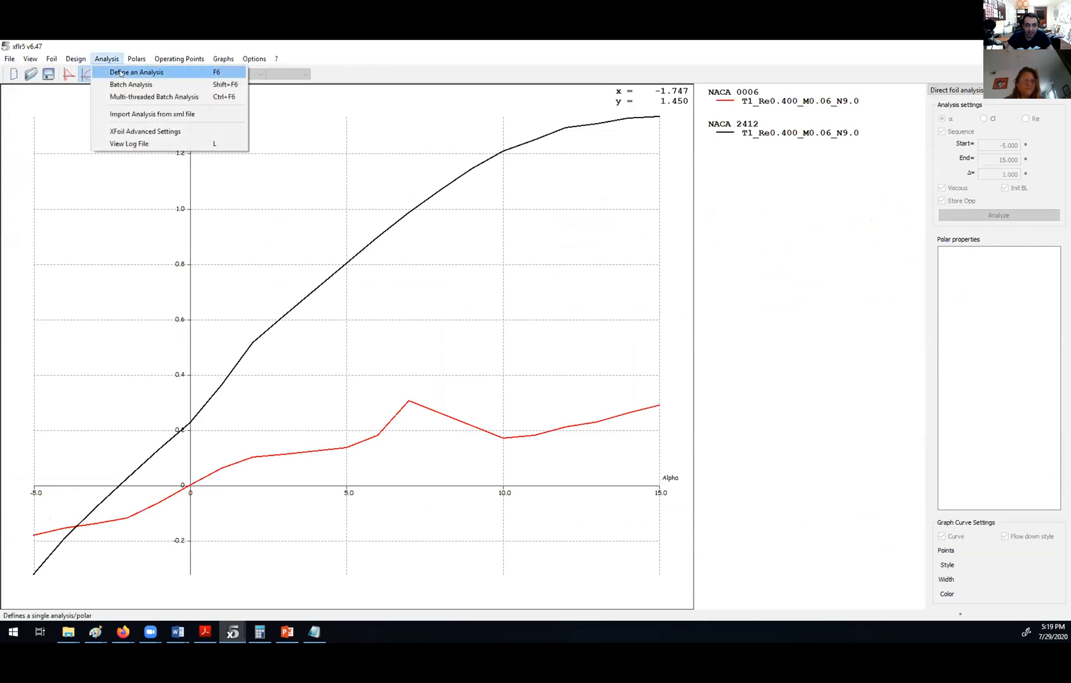
{"action": "left_click", "coordinate": [120, 73]}
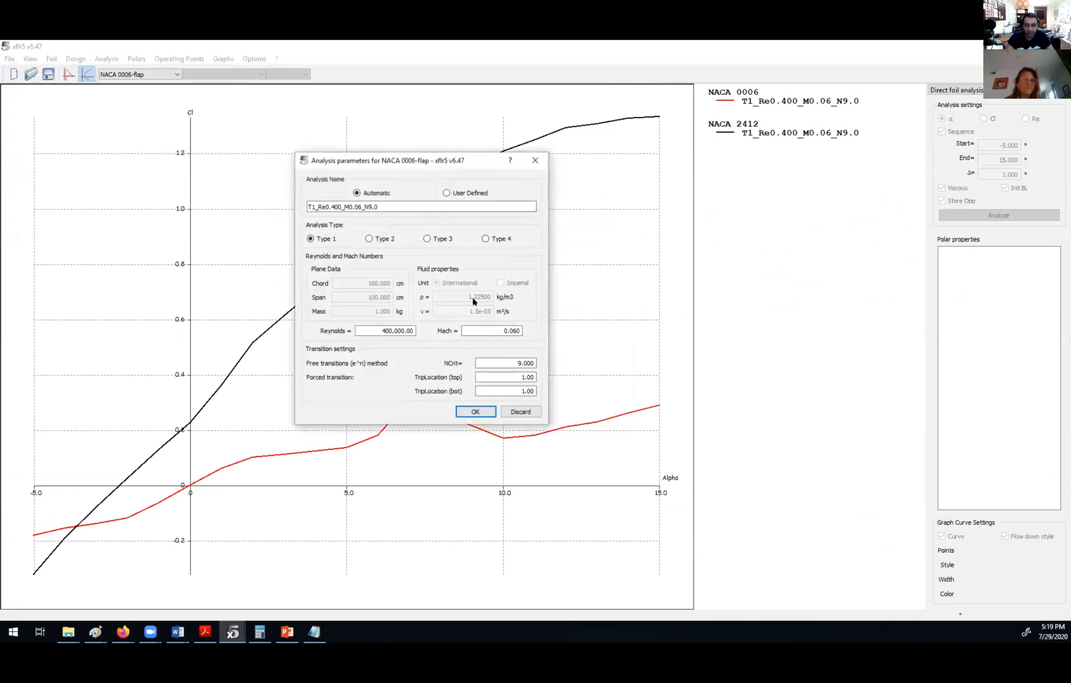
{"action": "left_click", "coordinate": [475, 412]}
{"action": "left_click", "coordinate": [970, 216]}
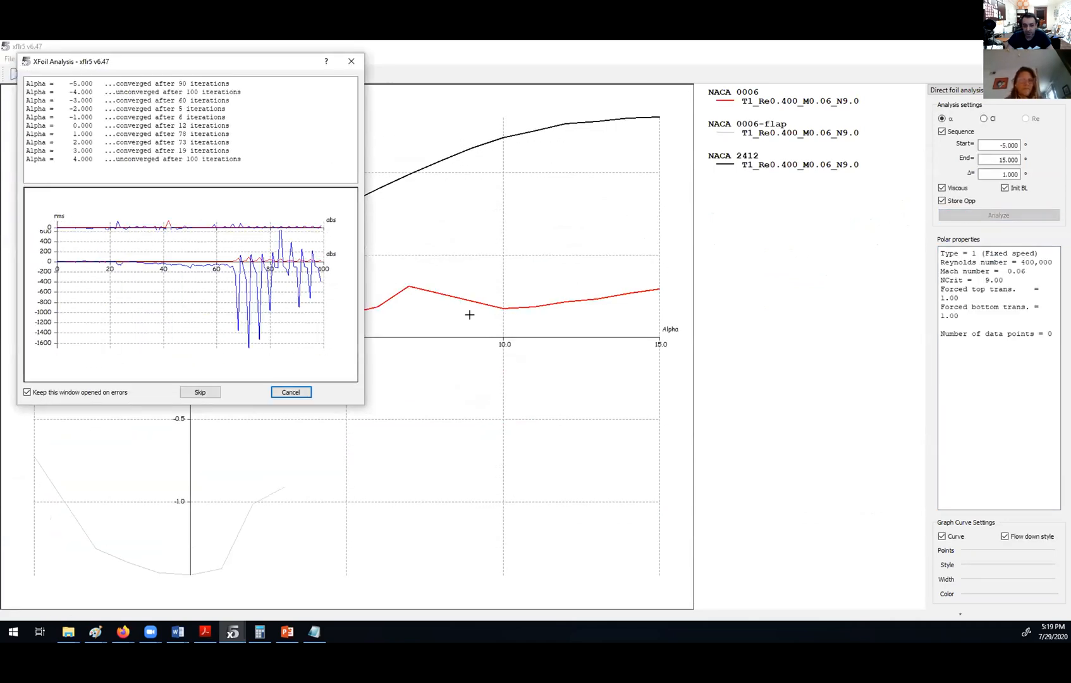
{"action": "left_click", "coordinate": [296, 391]}
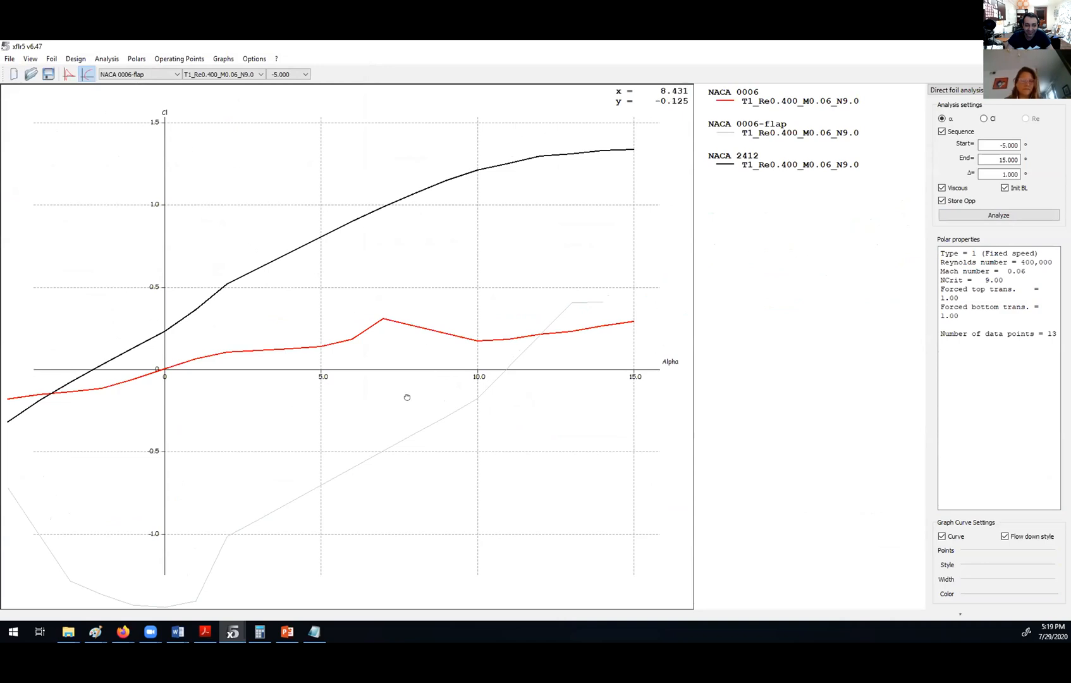
Give the NACA 0006-flap polar curve a thicker line
{"action": "left_click_drag", "start_coordinate": [408, 397], "coordinate": [410, 359]}
{"action": "left_click", "coordinate": [979, 578]}
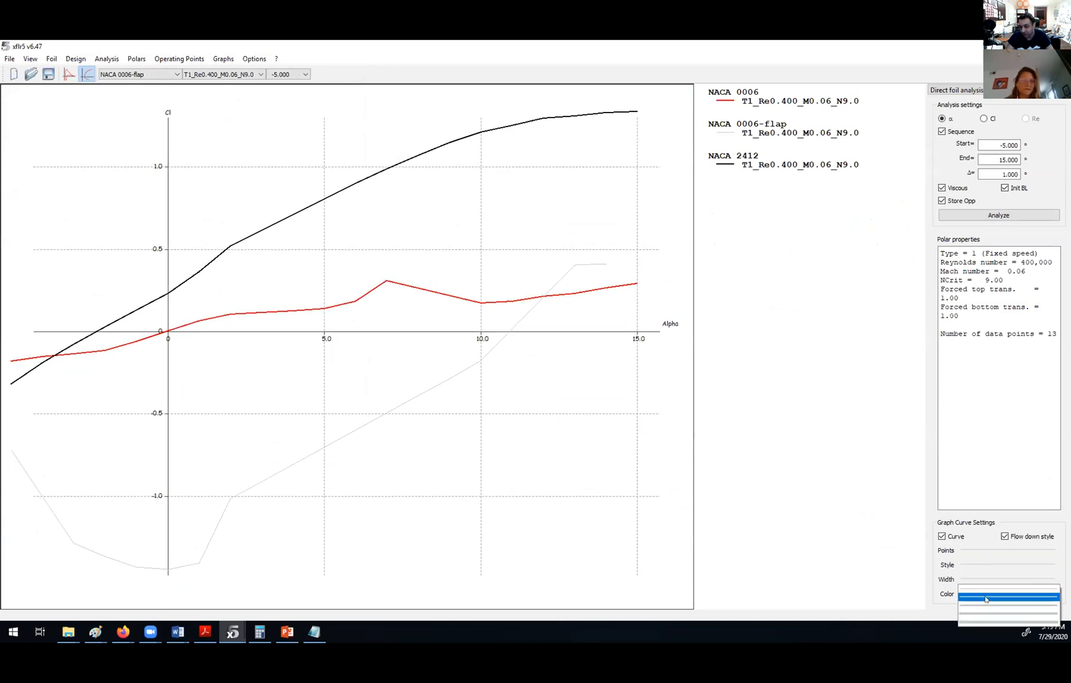
{"action": "left_click", "coordinate": [986, 602]}
Analyze NACA 2412-flap at Reynolds 400,000 and Mach 0.06 from -5° to 15°, and thicken its polar curve
{"action": "left_click", "coordinate": [123, 74]}
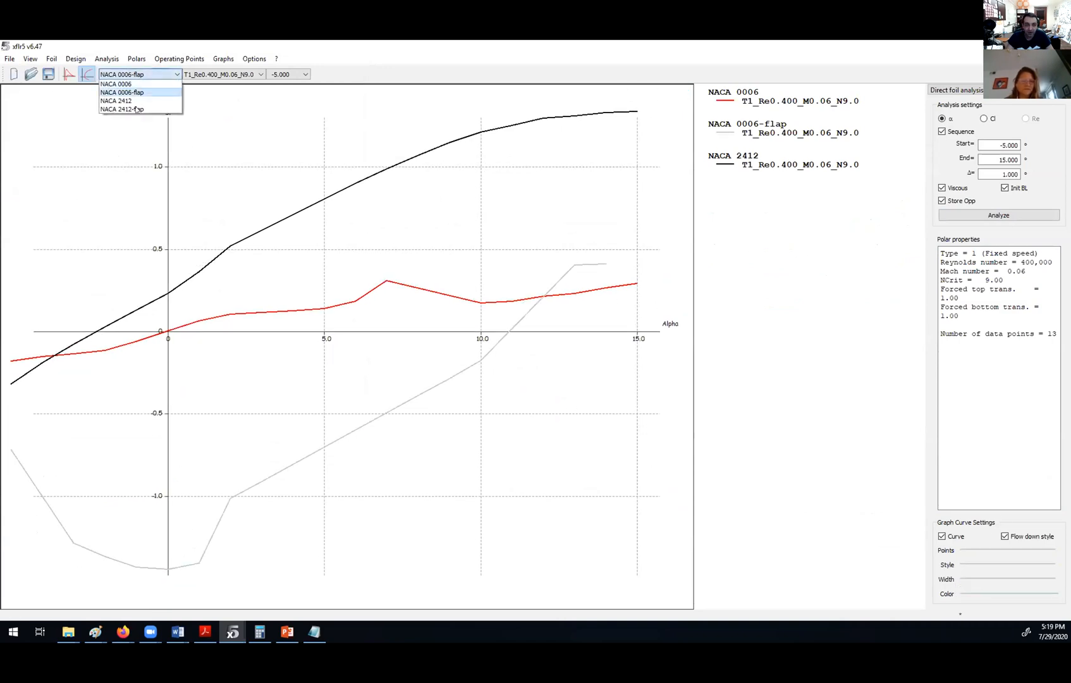
{"action": "left_click", "coordinate": [126, 109]}
{"action": "left_click", "coordinate": [107, 58]}
{"action": "left_click", "coordinate": [117, 71]}
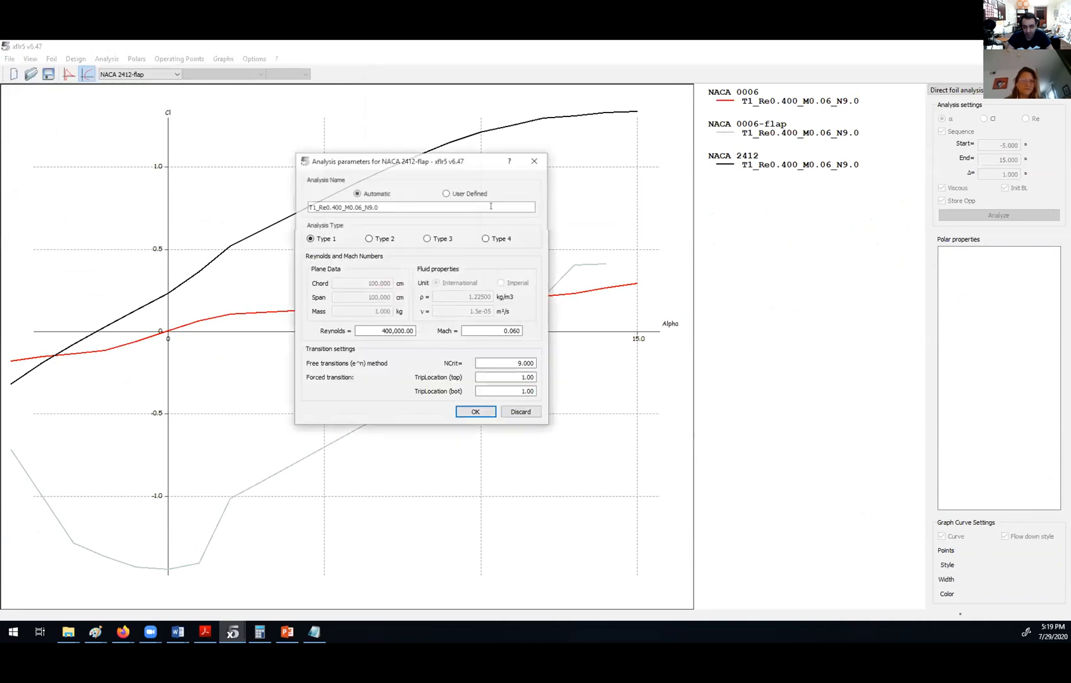
{"action": "left_click", "coordinate": [475, 411]}
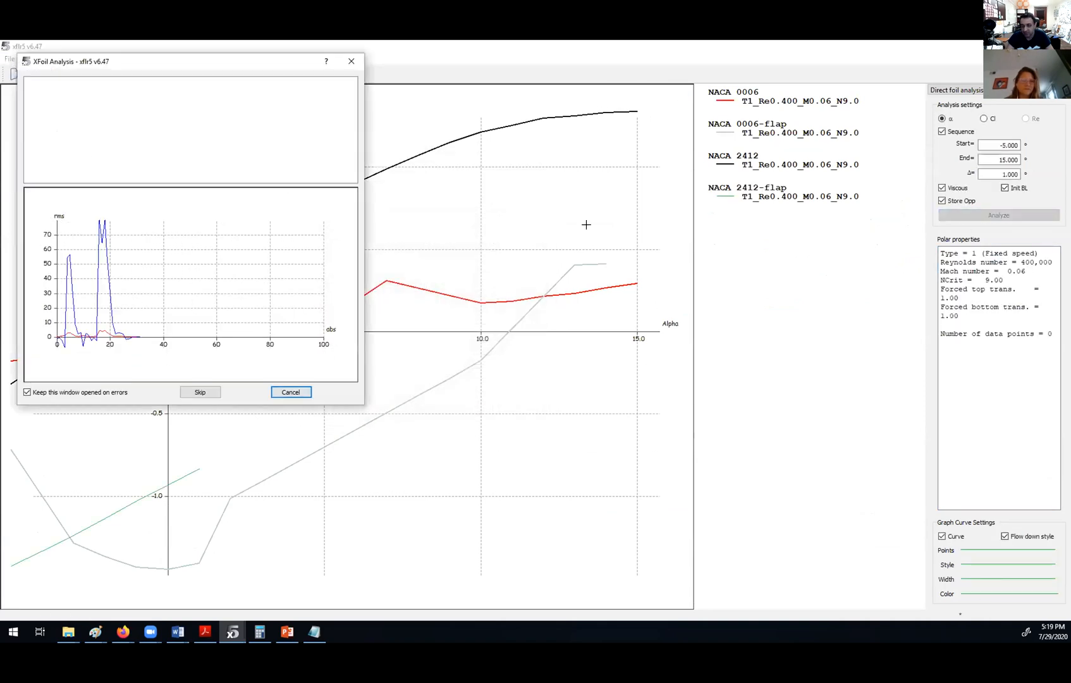
{"action": "left_click", "coordinate": [297, 392]}
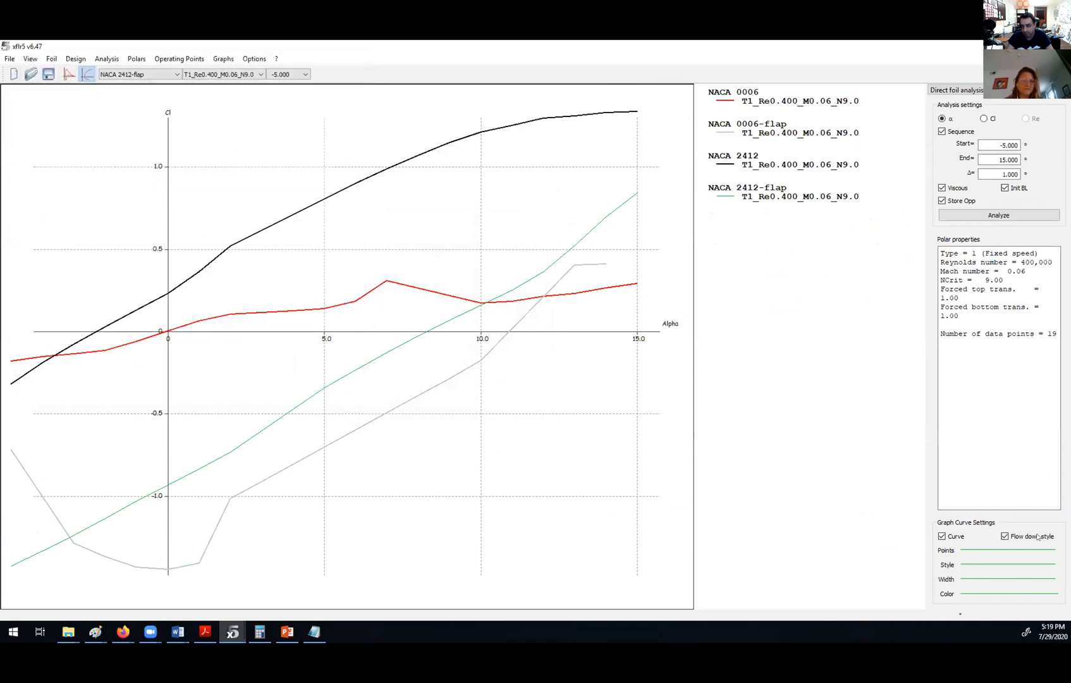
{"action": "left_click", "coordinate": [1001, 578]}
{"action": "left_click", "coordinate": [996, 593]}
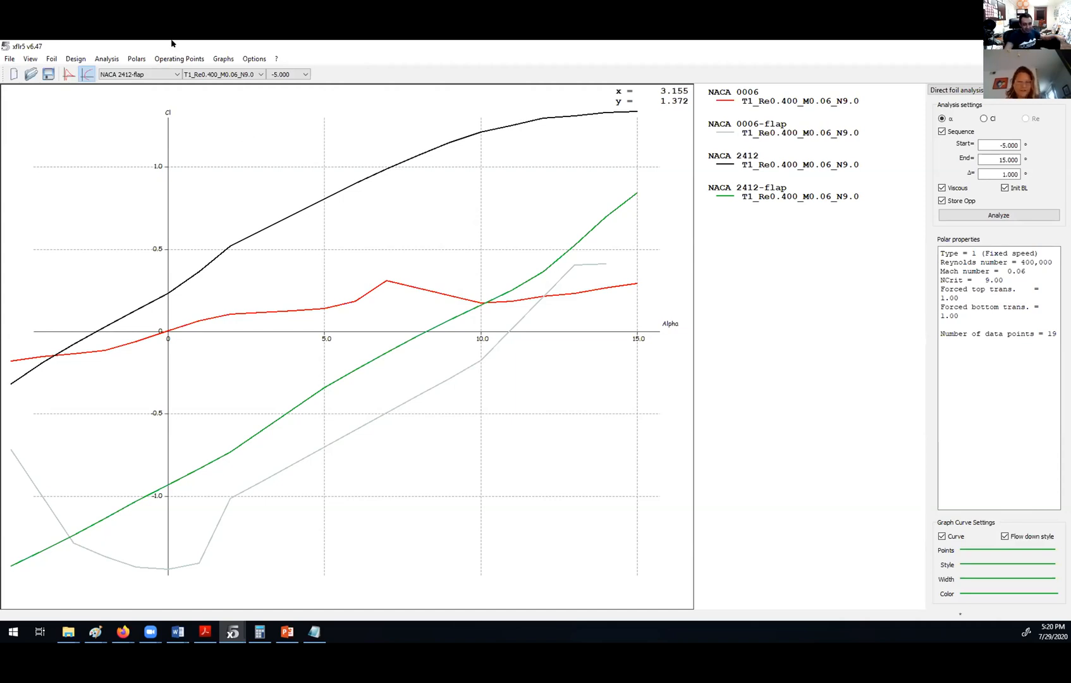
Return to wing and plane design and open the current plane's main wing for editing, seen from above
{"action": "left_click", "coordinate": [10, 59]}
{"action": "left_click", "coordinate": [42, 207]}
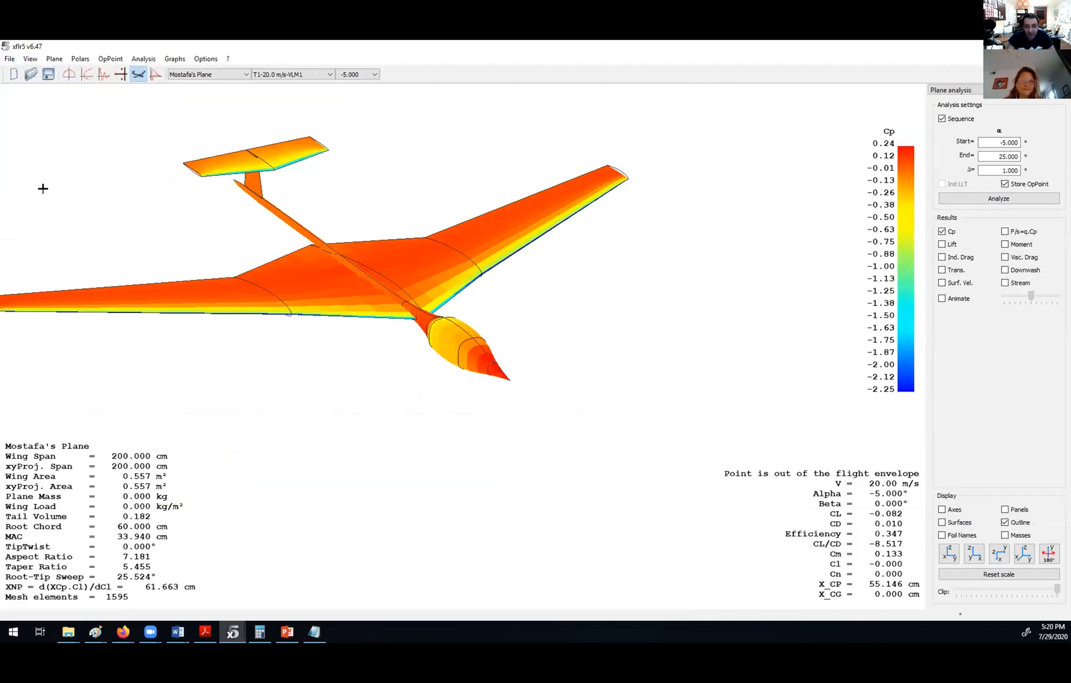
{"action": "left_click_drag", "start_coordinate": [326, 313], "coordinate": [337, 289]}
{"action": "left_click_drag", "start_coordinate": [340, 127], "coordinate": [122, 255]}
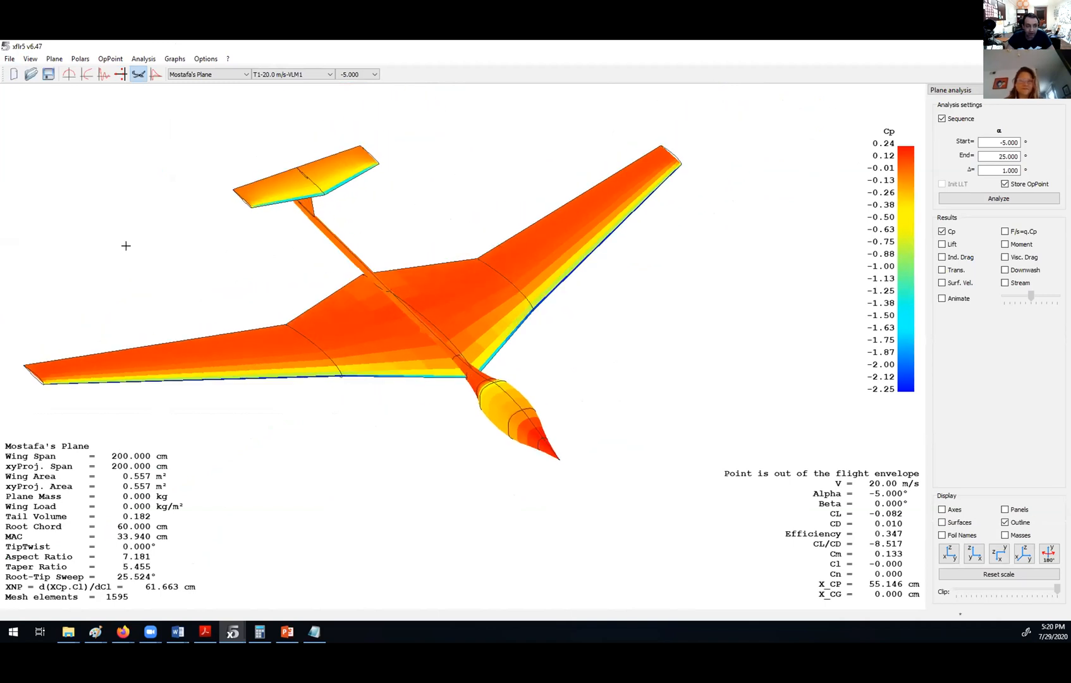
{"action": "right_click", "coordinate": [130, 251]}
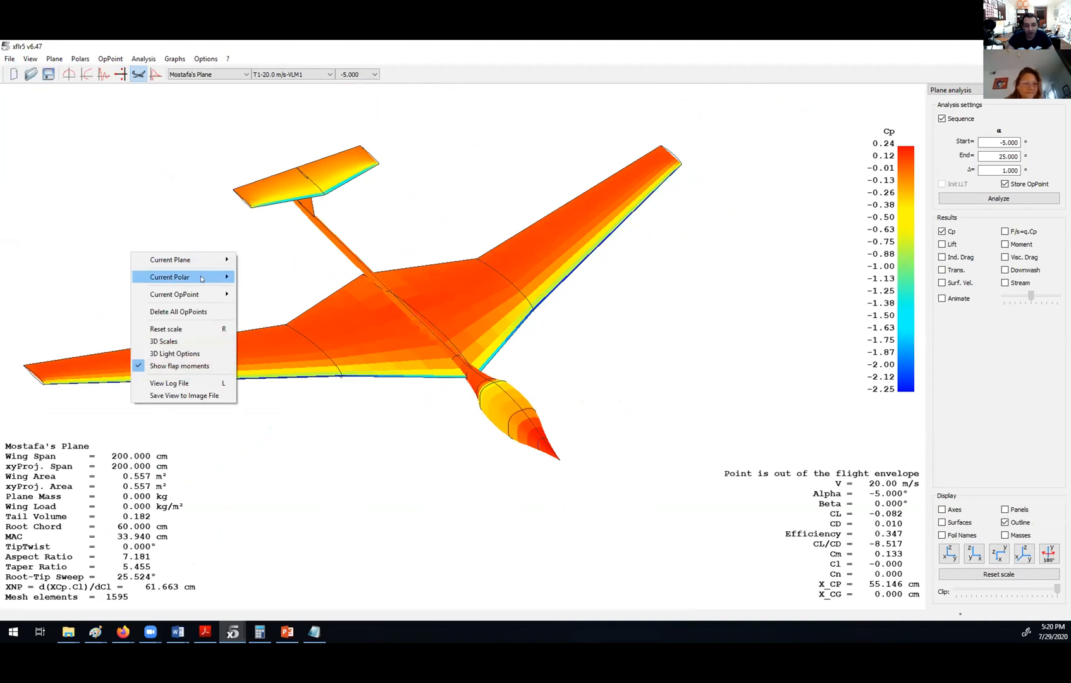
{"action": "mouse_move", "coordinate": [200, 260]}
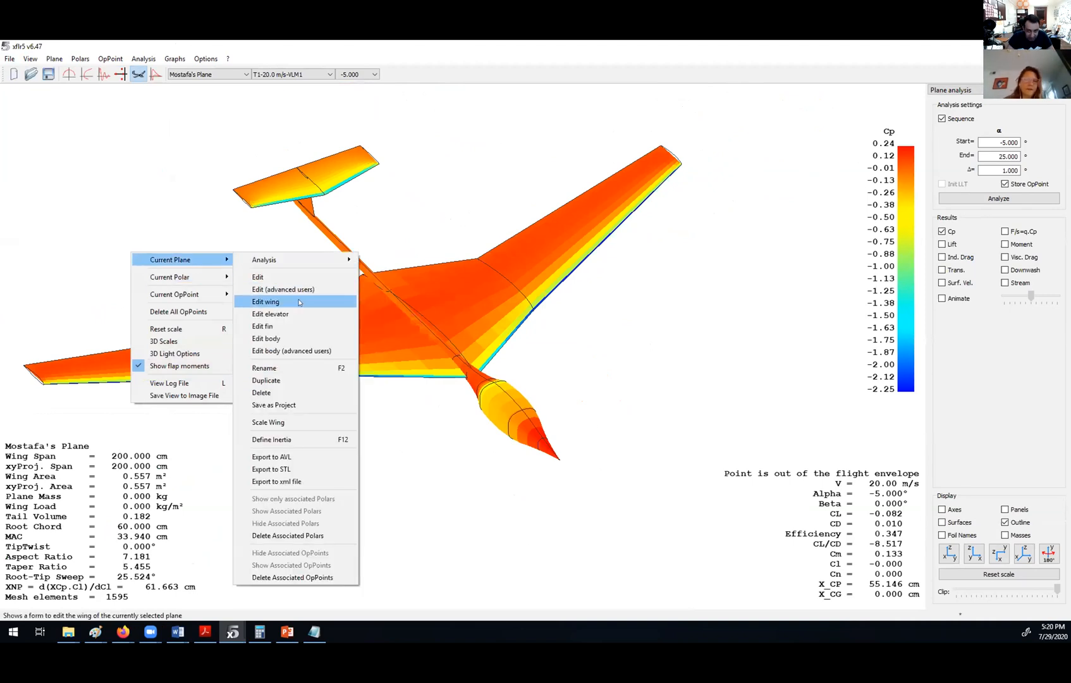
{"action": "left_click", "coordinate": [300, 303]}
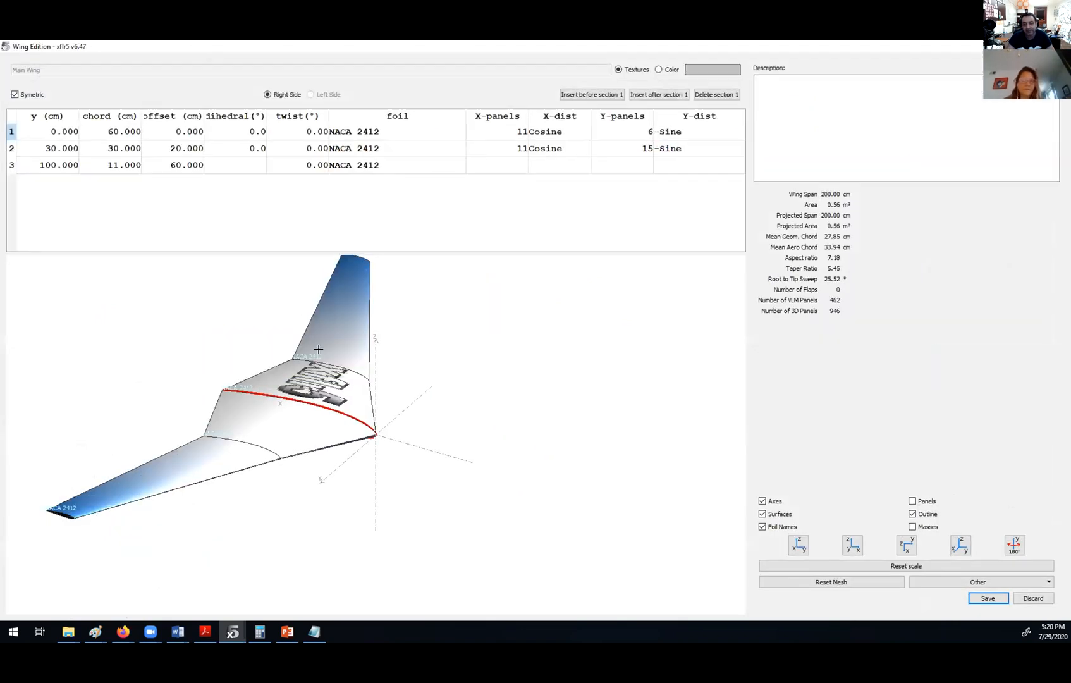
{"action": "left_click", "coordinate": [852, 544]}
{"action": "left_click", "coordinate": [799, 544]}
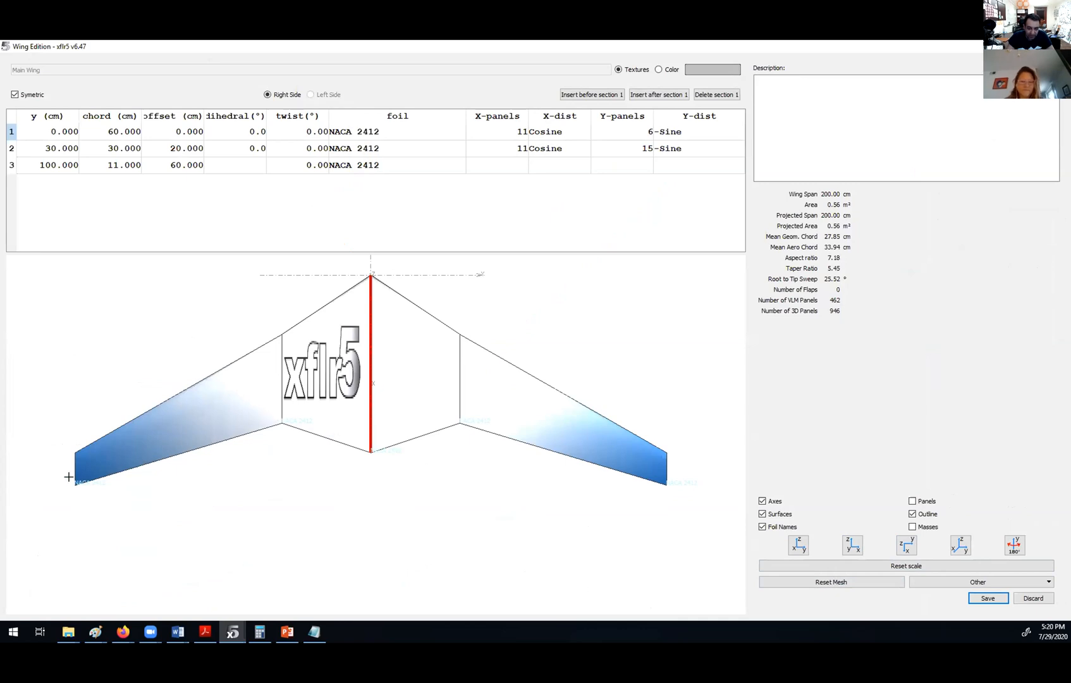
Insert a wing section after section 2 with y position 30 cm, chord 30 cm and offset 20 cm
{"action": "double_click", "coordinate": [53, 146]}
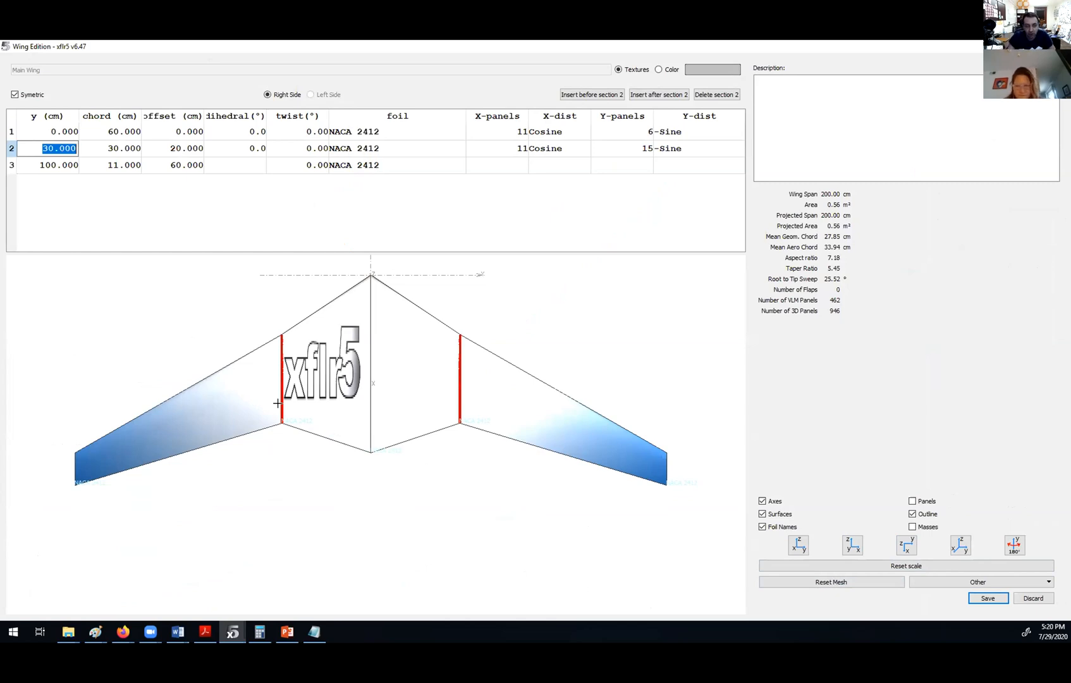
{"action": "left_click", "coordinate": [665, 96]}
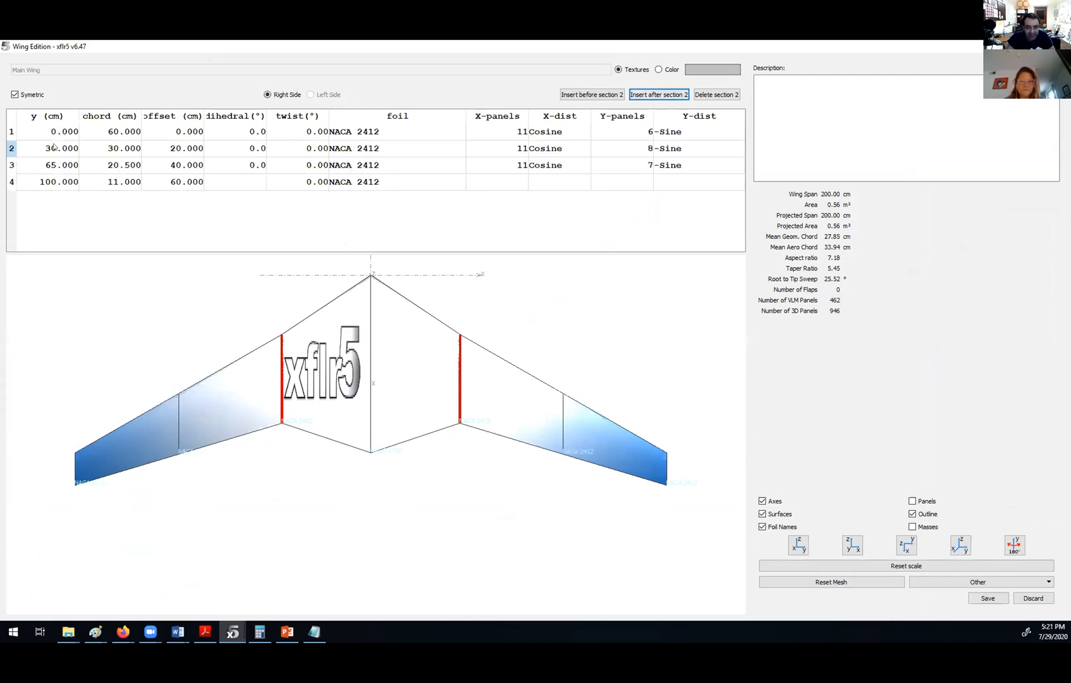
{"action": "left_click", "coordinate": [52, 164]}
{"action": "double_click", "coordinate": [52, 164]}
{"action": "type", "text": "30"}
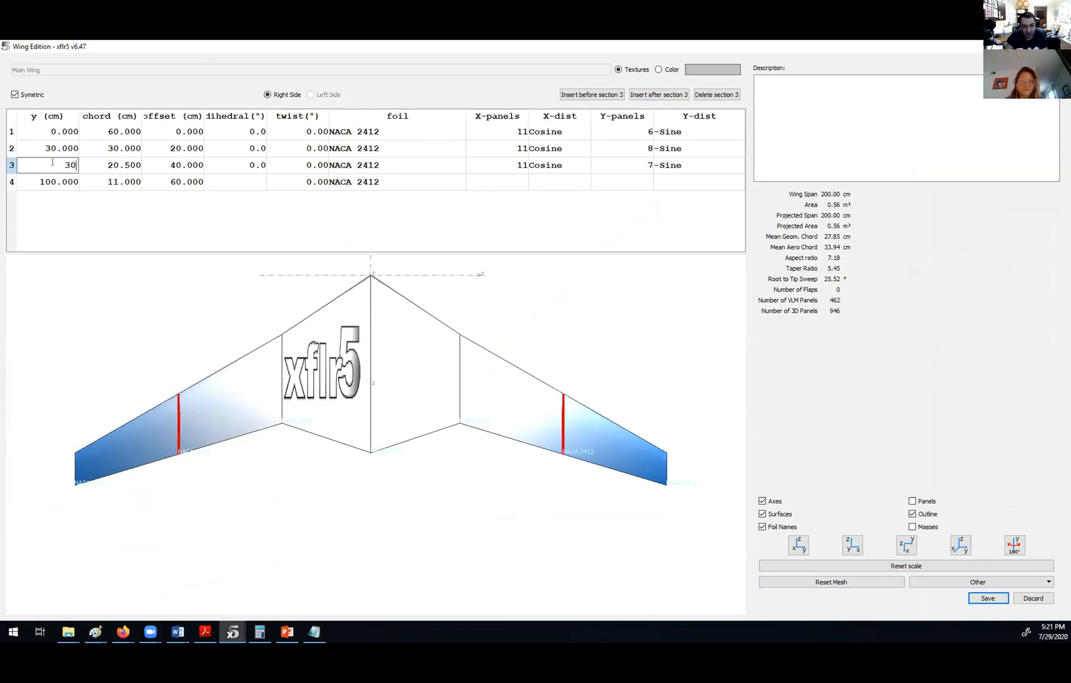
{"action": "double_click", "coordinate": [103, 168]}
{"action": "type", "text": "30"}
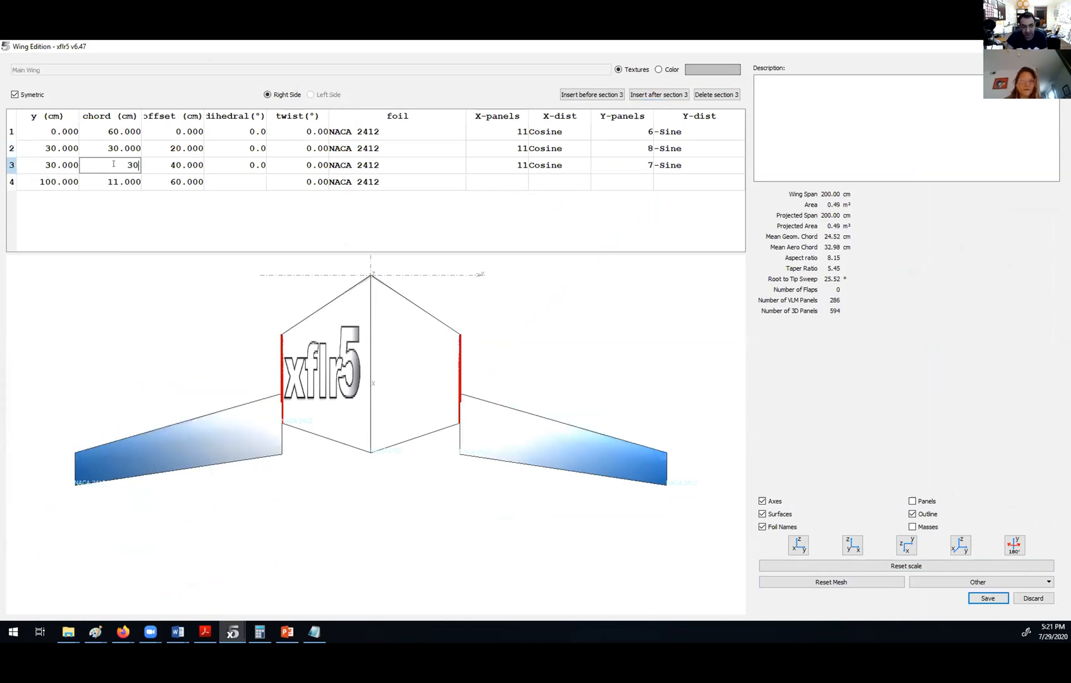
{"action": "double_click", "coordinate": [182, 165]}
{"action": "type", "text": "20"}
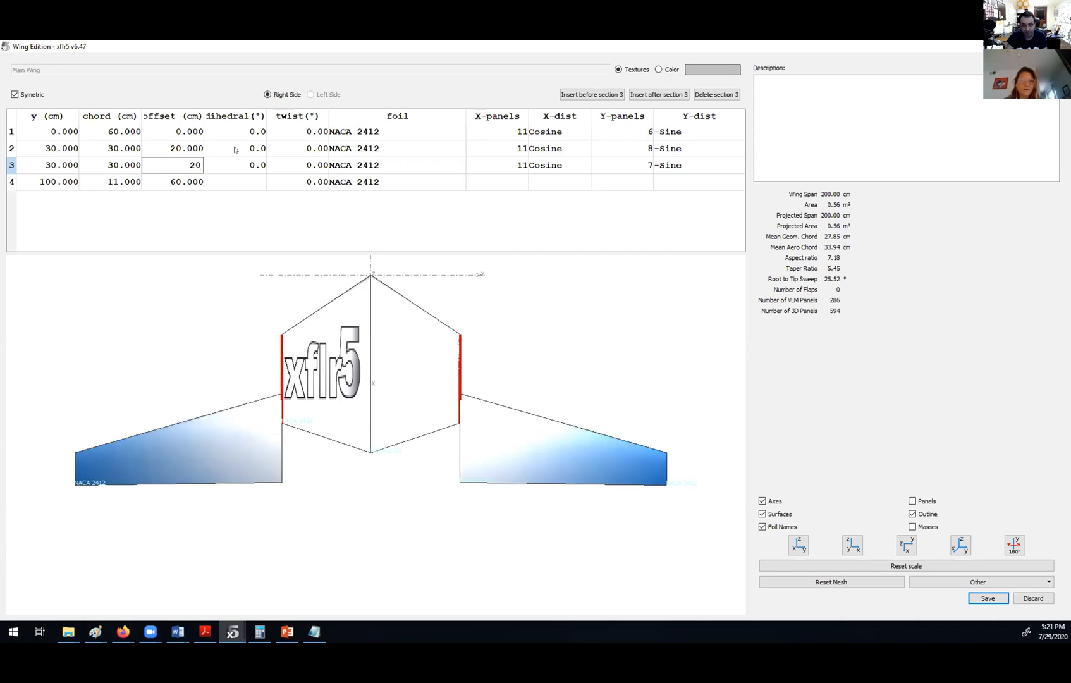
{"action": "double_click", "coordinate": [242, 166]}
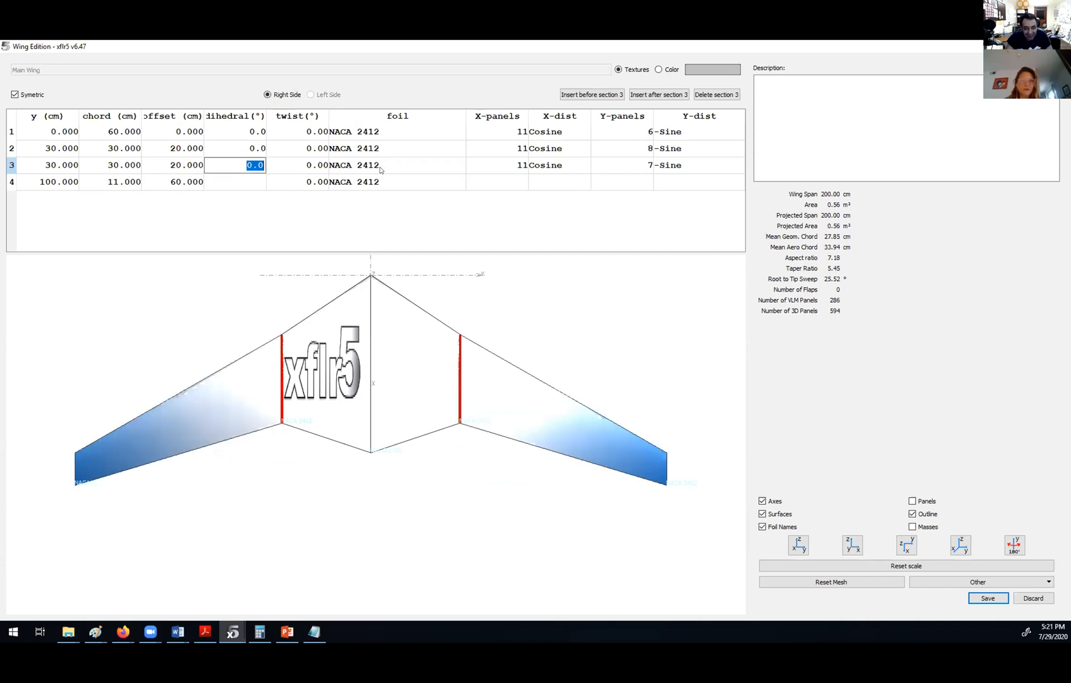
Assign the NACA 2412-flap foil to wing section 3
{"action": "double_click", "coordinate": [372, 166]}
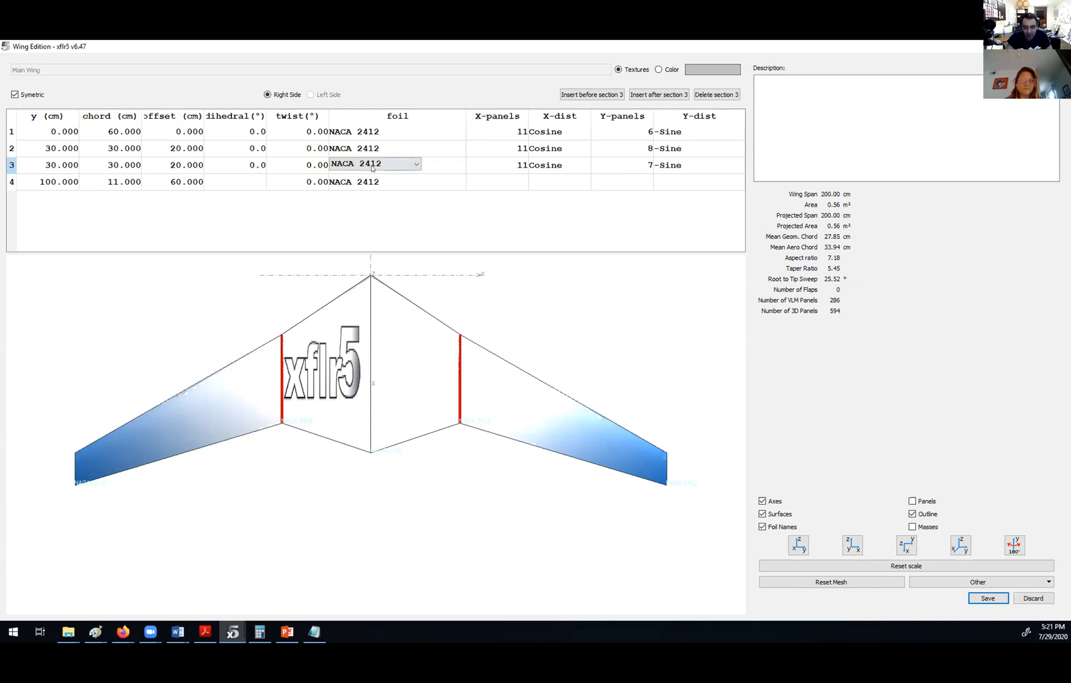
{"action": "left_click", "coordinate": [375, 164]}
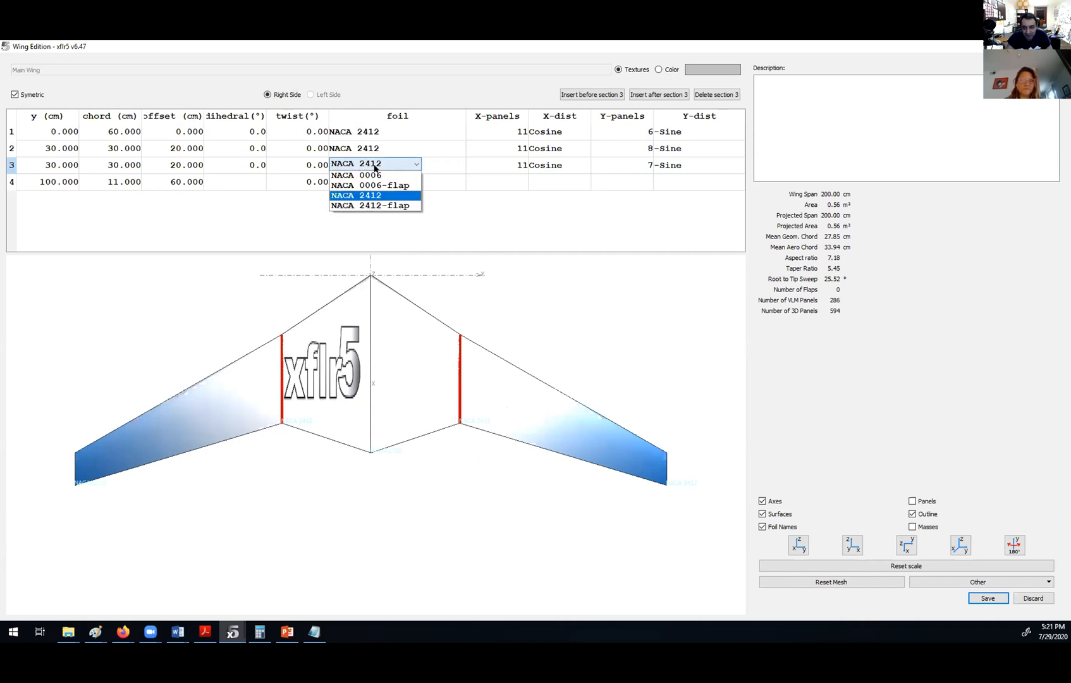
{"action": "left_click", "coordinate": [395, 206]}
{"action": "double_click", "coordinate": [368, 182]}
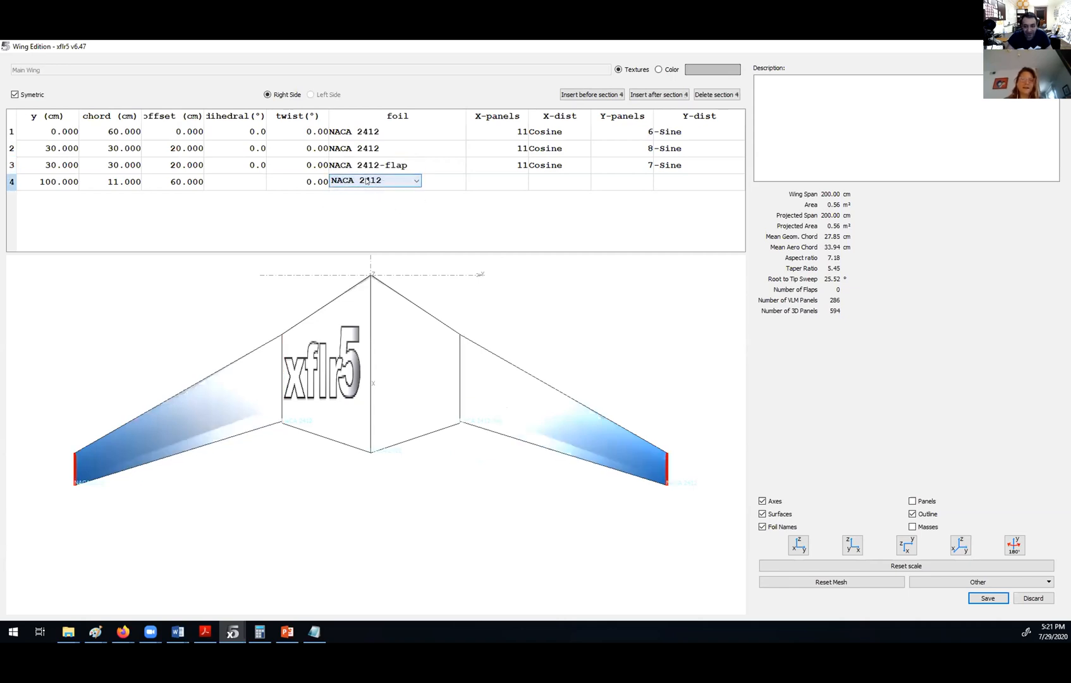
Insert one wing section after section 3 and another after section 4 of the main wing
{"action": "double_click", "coordinate": [57, 166]}
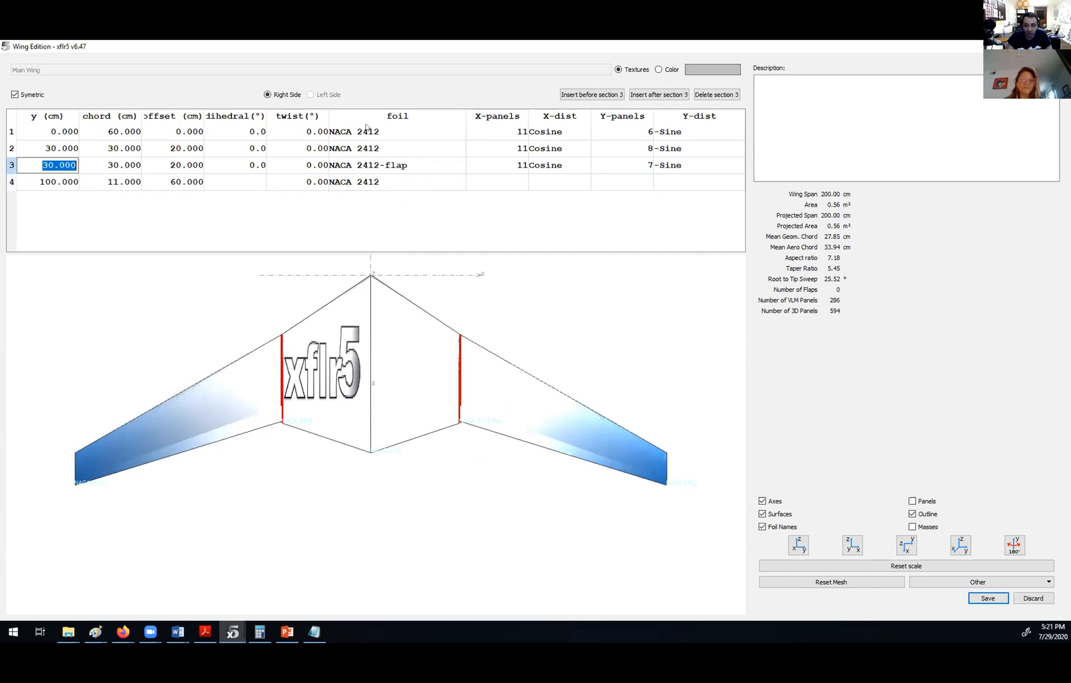
{"action": "left_click", "coordinate": [659, 95]}
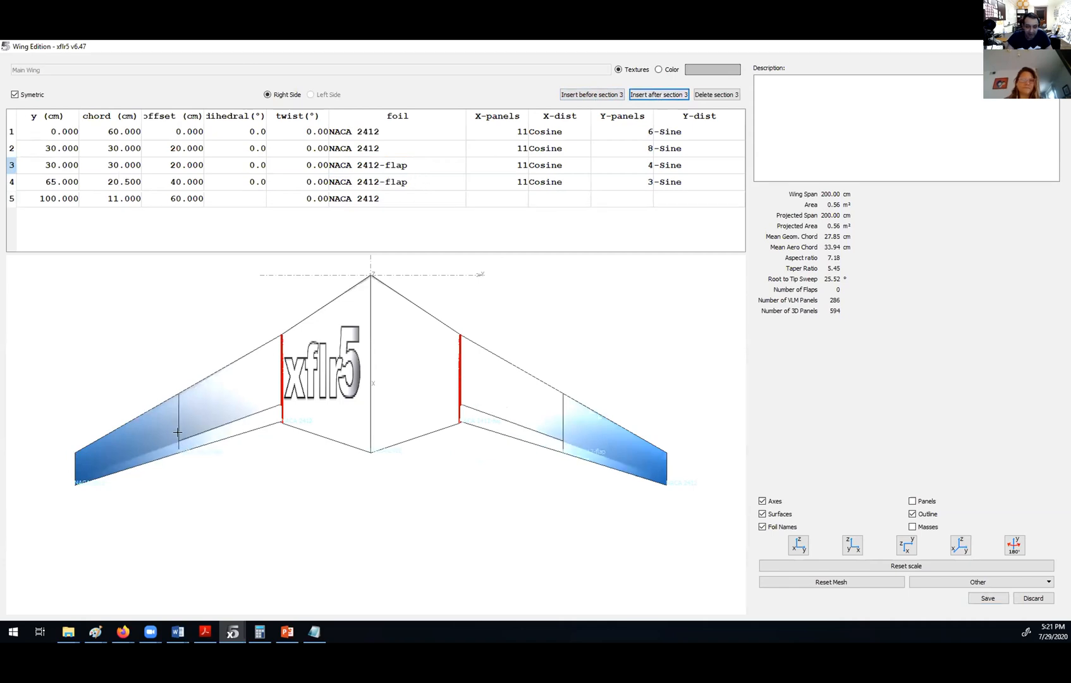
{"action": "left_click", "coordinate": [56, 183]}
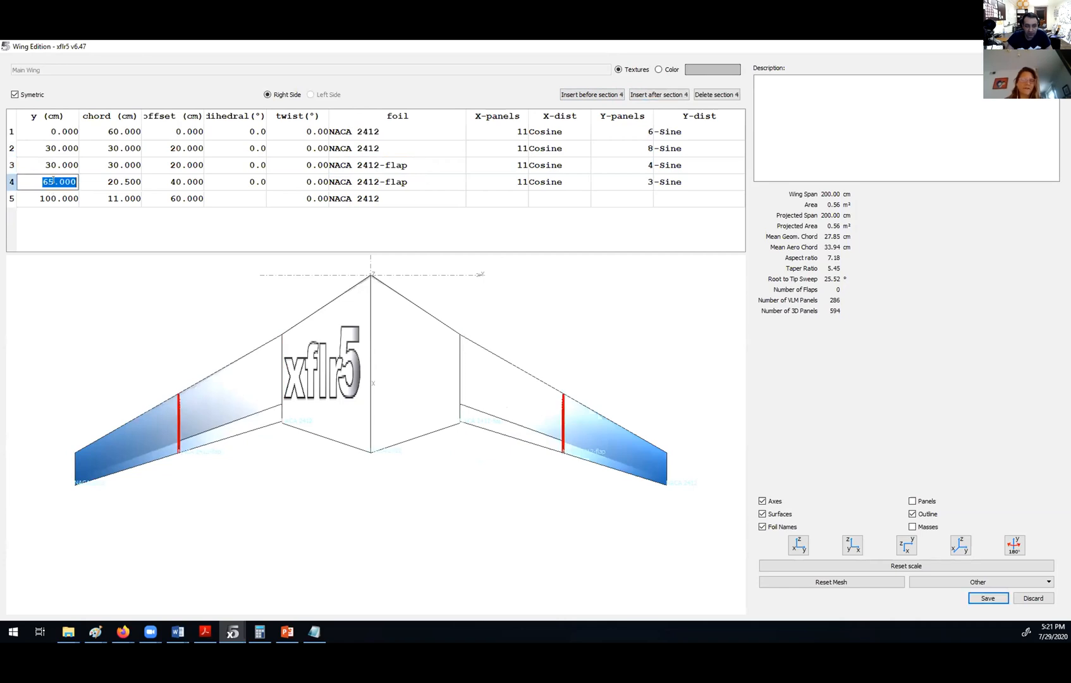
{"action": "left_click", "coordinate": [658, 95]}
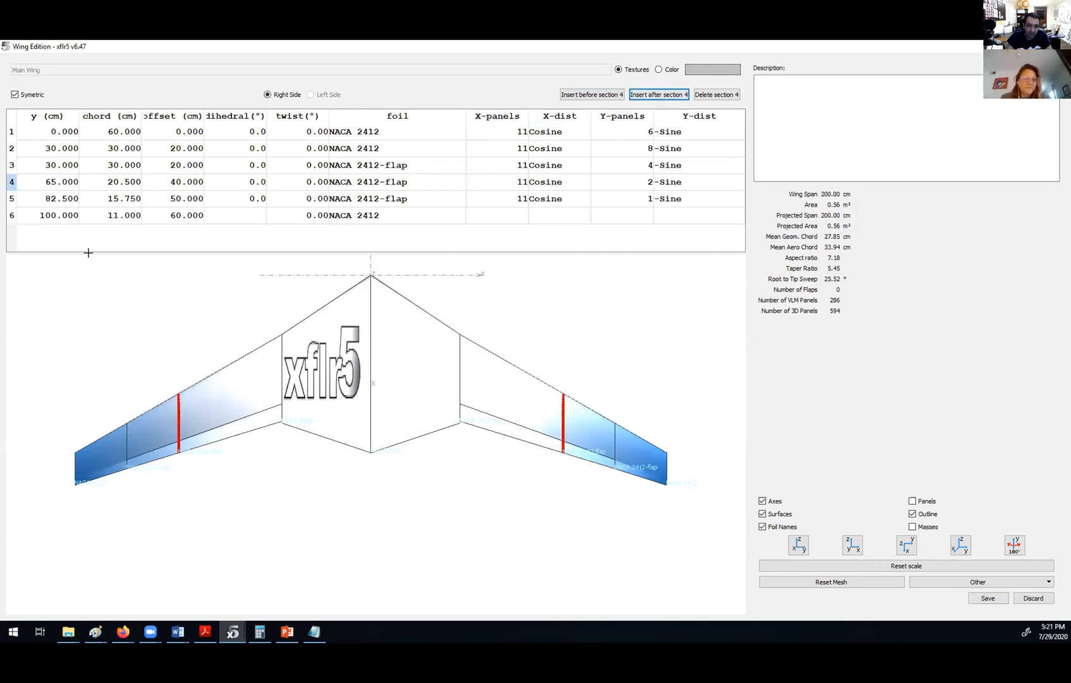
Set wing section 4 to y position 82.5 cm, chord 15.75 cm and offset 50 cm
{"action": "left_click", "coordinate": [68, 183]}
{"action": "type", "text": "82."}
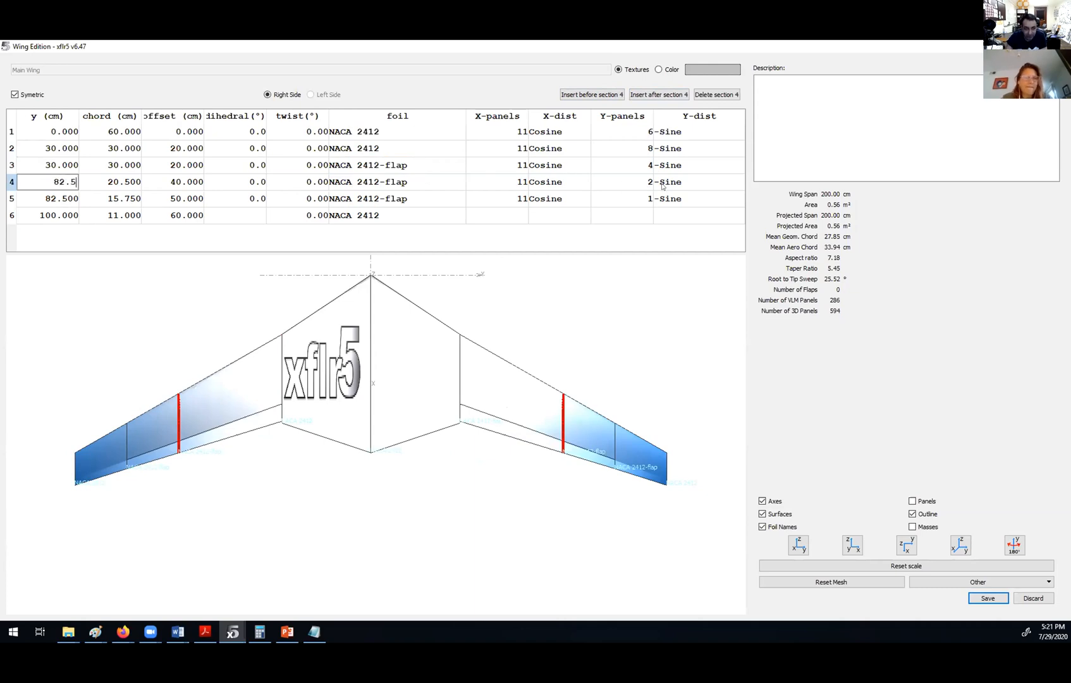
{"action": "type", "text": "5"}
{"action": "left_click", "coordinate": [112, 179]}
{"action": "type", "text": "15.75"}
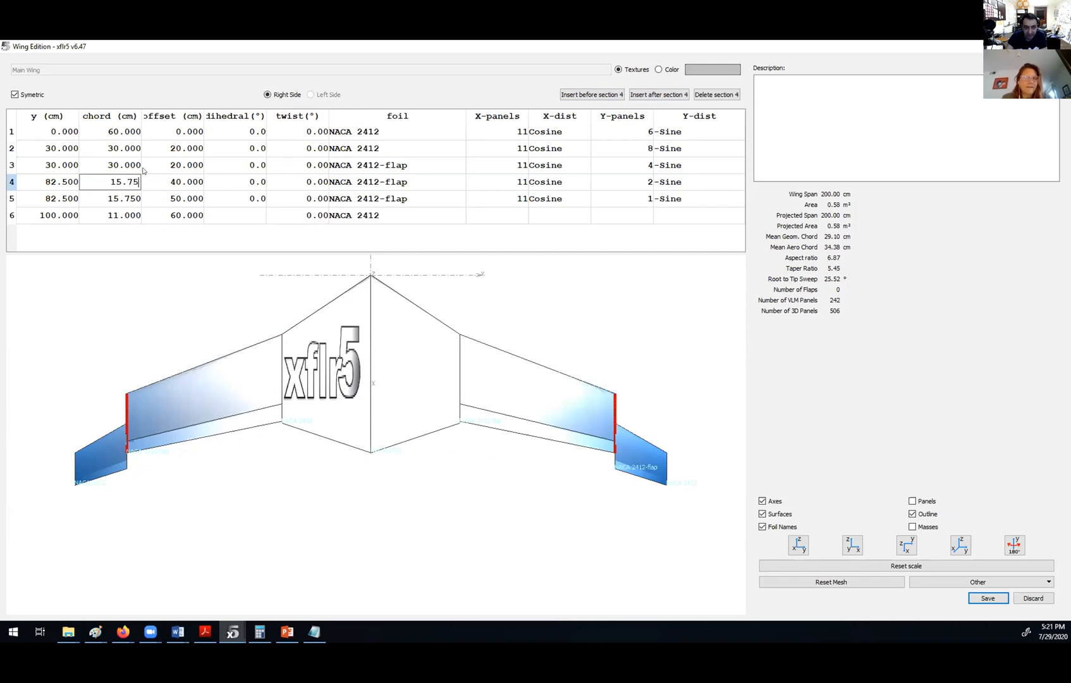
{"action": "left_click", "coordinate": [183, 182]}
{"action": "type", "text": "50"}
{"action": "key", "text": "Up"}
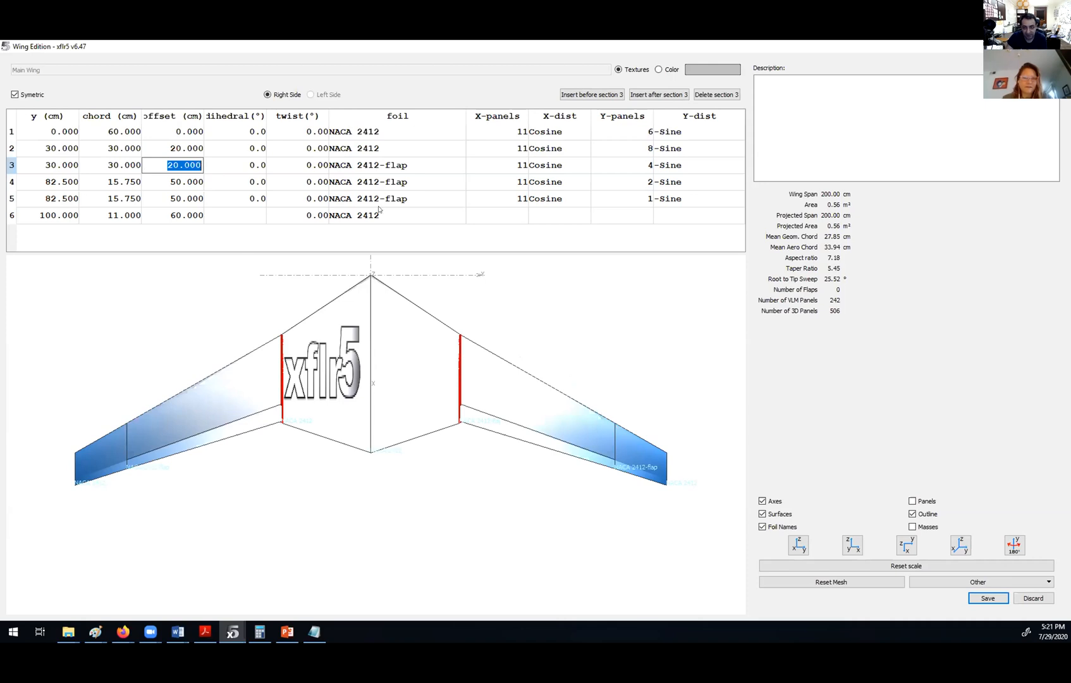
Assign the NACA 2412 foil to wing section 5, ending the flap there
{"action": "left_click", "coordinate": [387, 183]}
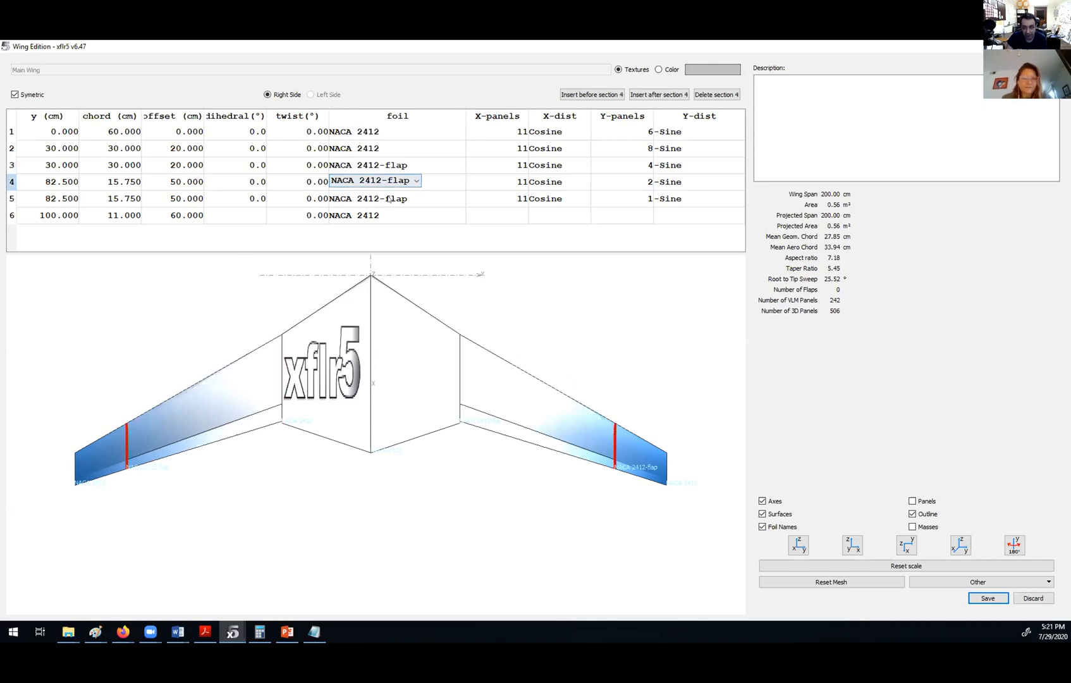
{"action": "left_click", "coordinate": [389, 198]}
{"action": "left_click", "coordinate": [389, 198]}
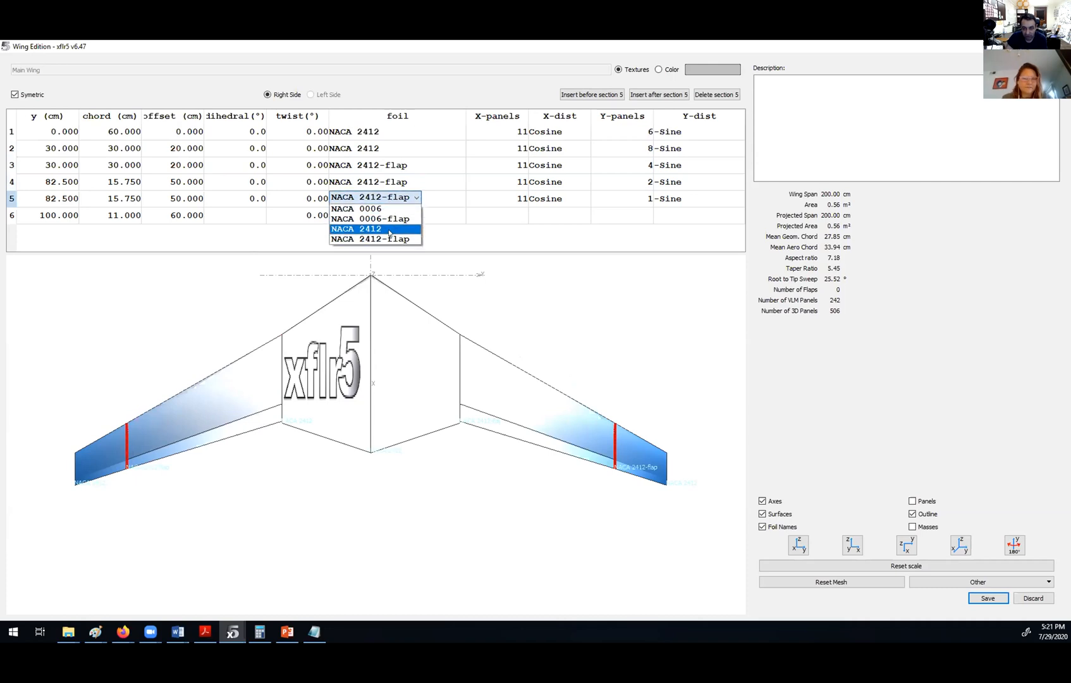
{"action": "left_click", "coordinate": [390, 229]}
{"action": "left_click", "coordinate": [379, 181]}
Inspect the flapped main wing, save it, and show the plane's surfaces in the 3D view
{"action": "left_click_drag", "start_coordinate": [358, 415], "coordinate": [355, 416]}
{"action": "left_click_drag", "start_coordinate": [341, 342], "coordinate": [375, 317]}
{"action": "scroll", "coordinate": [356, 477], "scroll_direction": "up", "scroll_amount": 2}
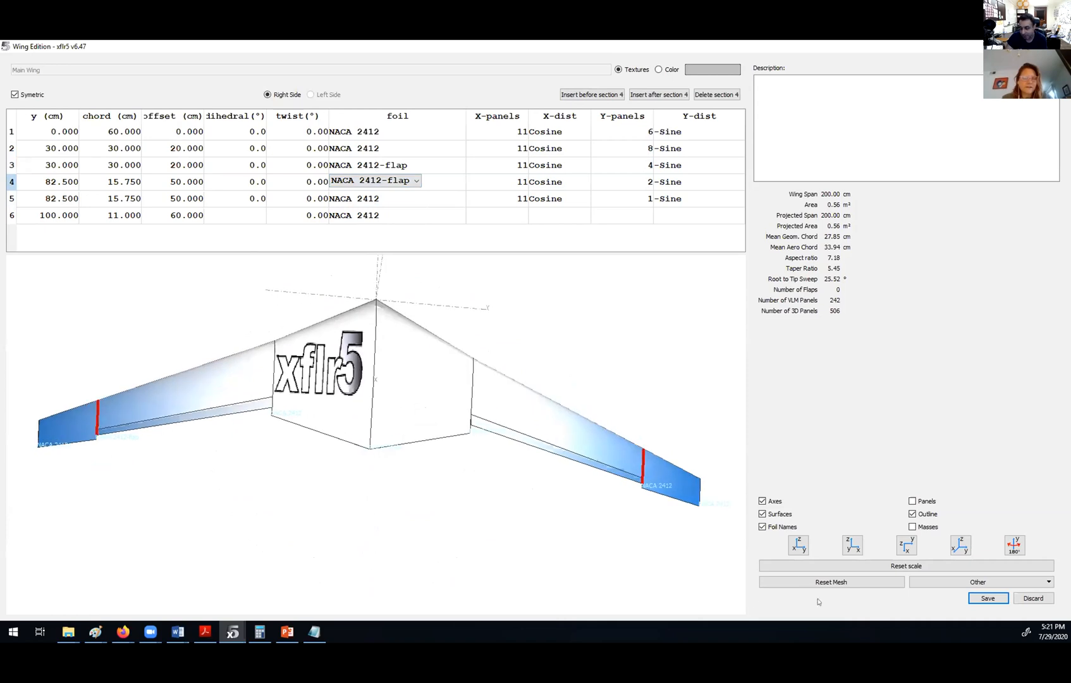
{"action": "left_click", "coordinate": [798, 545]}
{"action": "scroll", "coordinate": [473, 413], "scroll_direction": "up", "scroll_amount": 5}
{"action": "left_click_drag", "start_coordinate": [474, 376], "coordinate": [486, 423]}
{"action": "middle_click_drag", "start_coordinate": [485, 422], "coordinate": [338, 442]}
{"action": "left_click_drag", "start_coordinate": [496, 397], "coordinate": [95, 430]}
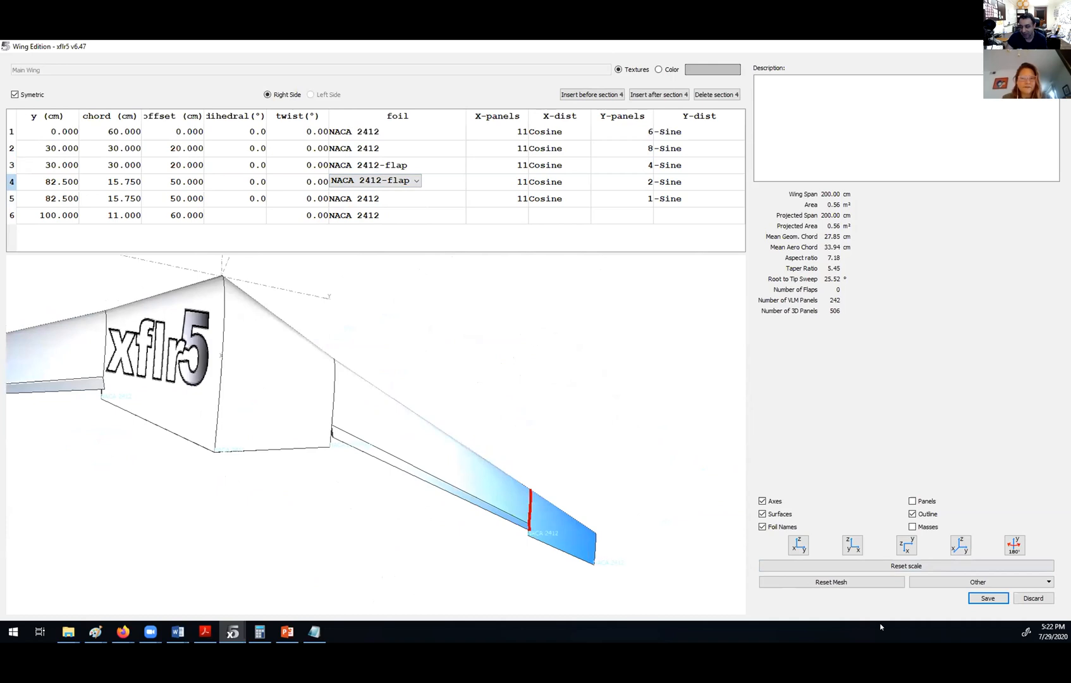
{"action": "left_click", "coordinate": [986, 598]}
{"action": "left_click", "coordinate": [484, 349]}
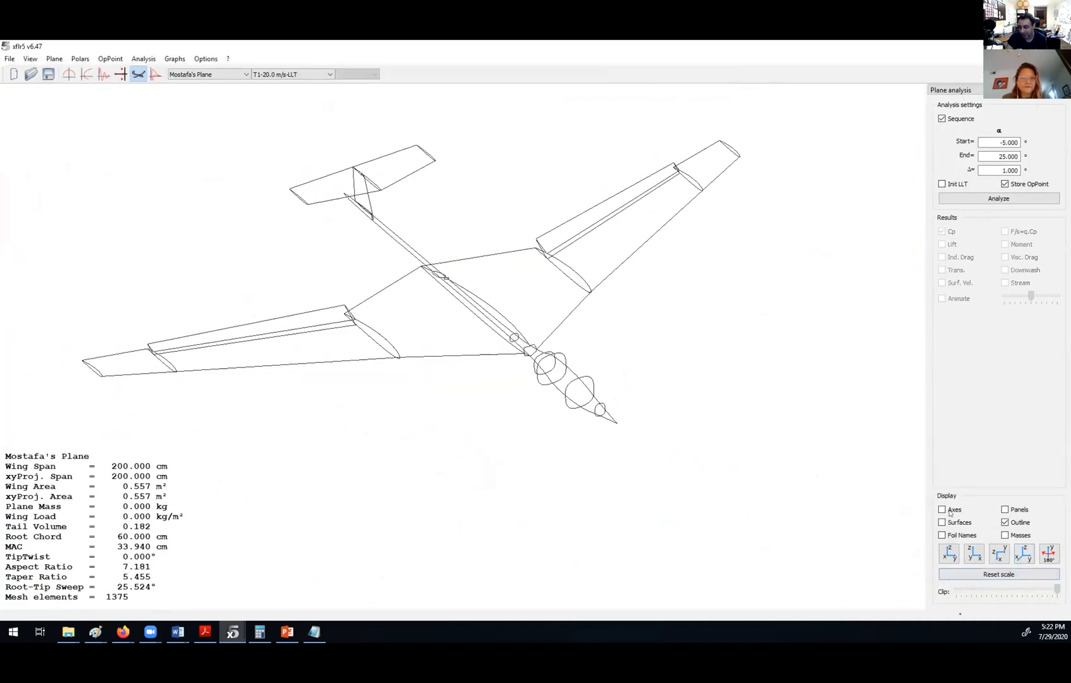
{"action": "left_click", "coordinate": [949, 521]}
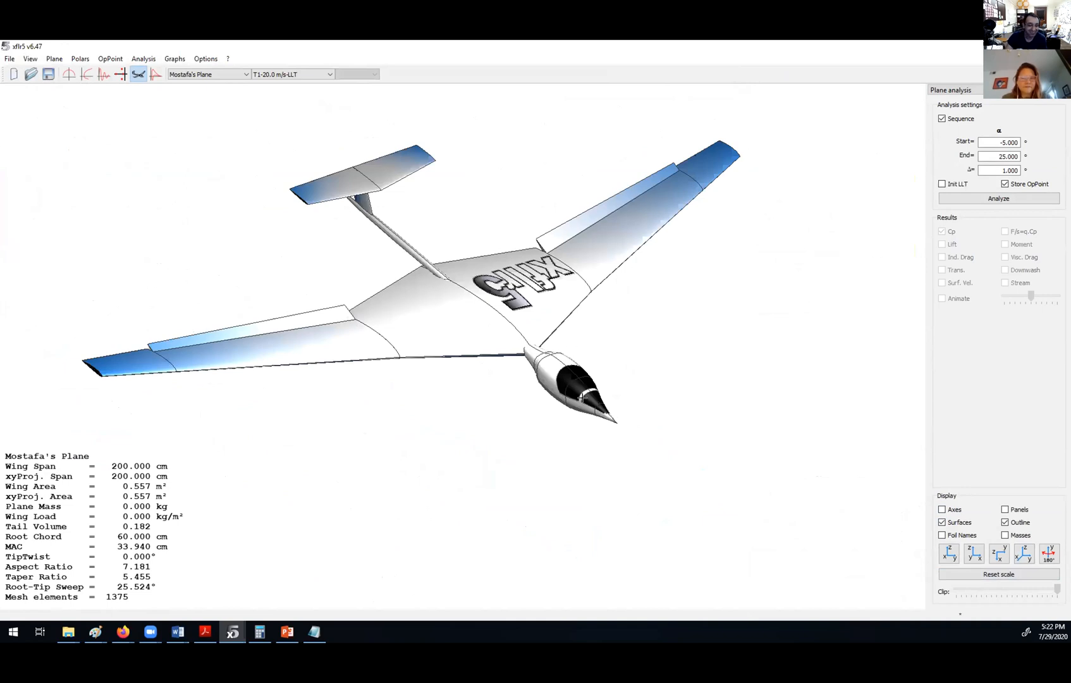
{"action": "left_click_drag", "start_coordinate": [299, 197], "coordinate": [303, 297]}
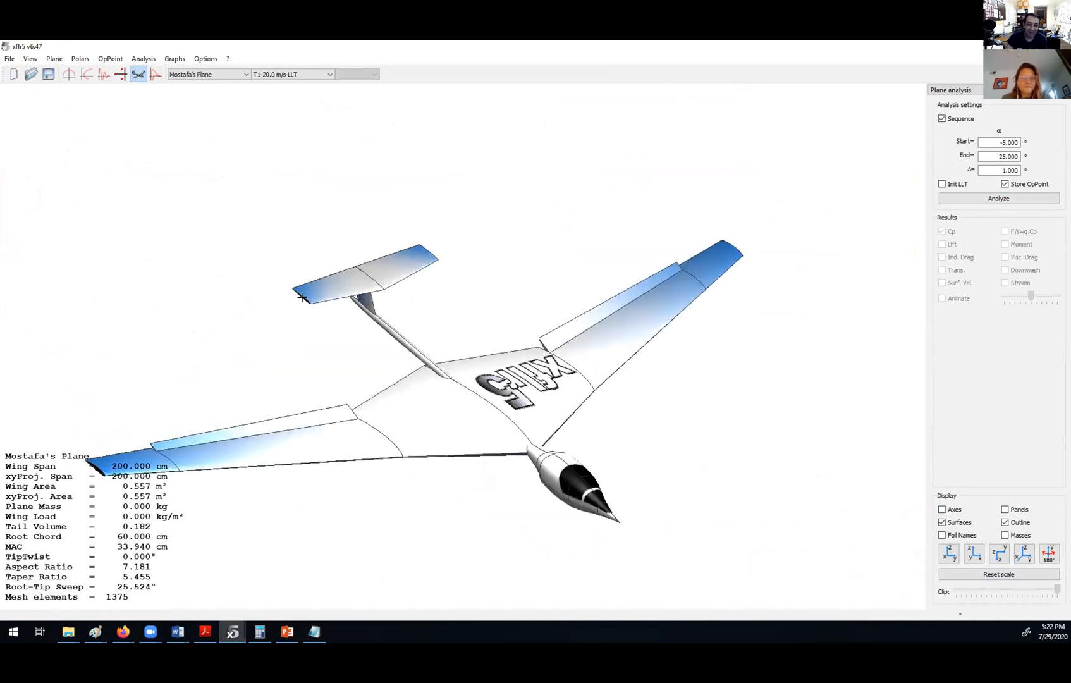
Open the current plane's elevator for editing
{"action": "right_click", "coordinate": [379, 189]}
{"action": "mouse_move", "coordinate": [430, 197]}
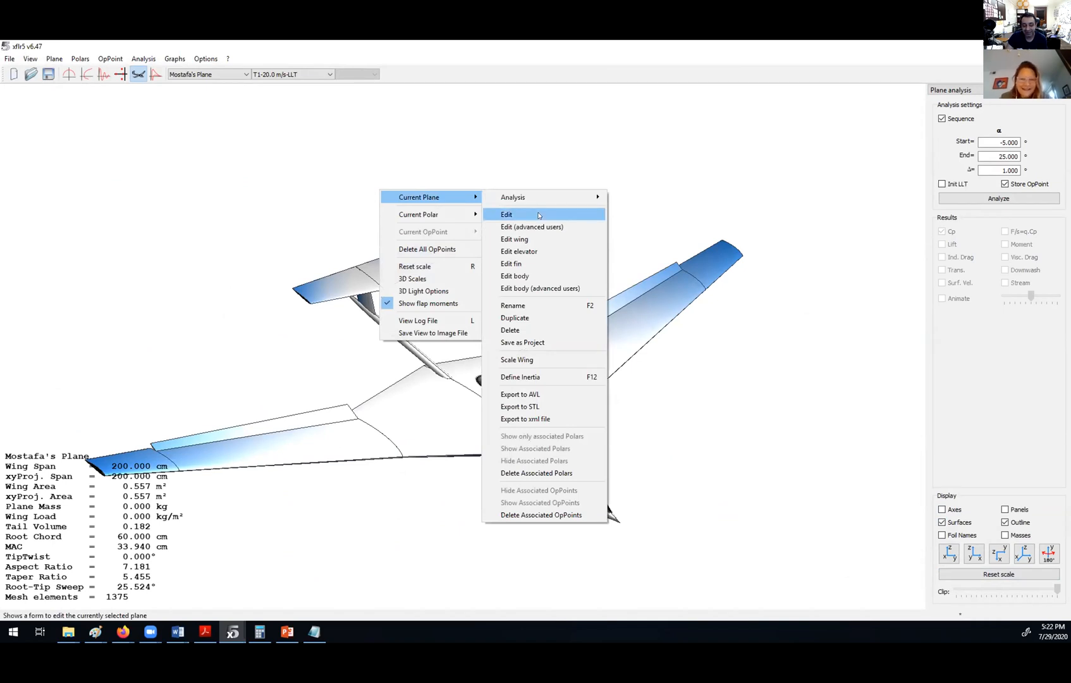
{"action": "left_click", "coordinate": [535, 251]}
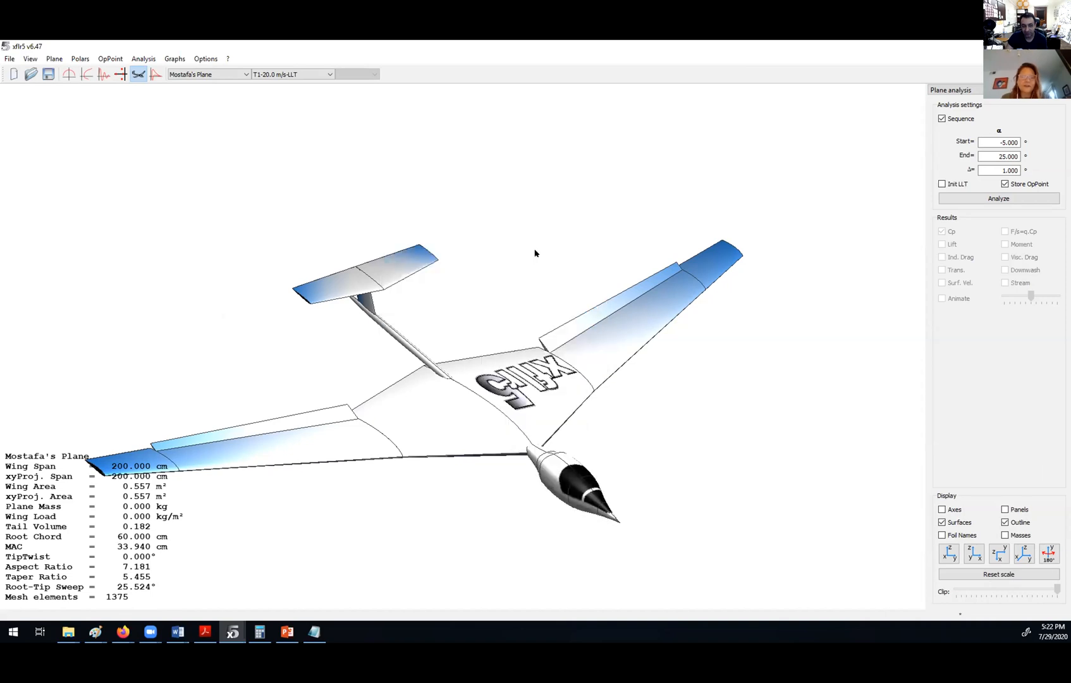
{"action": "left_click", "coordinate": [45, 146]}
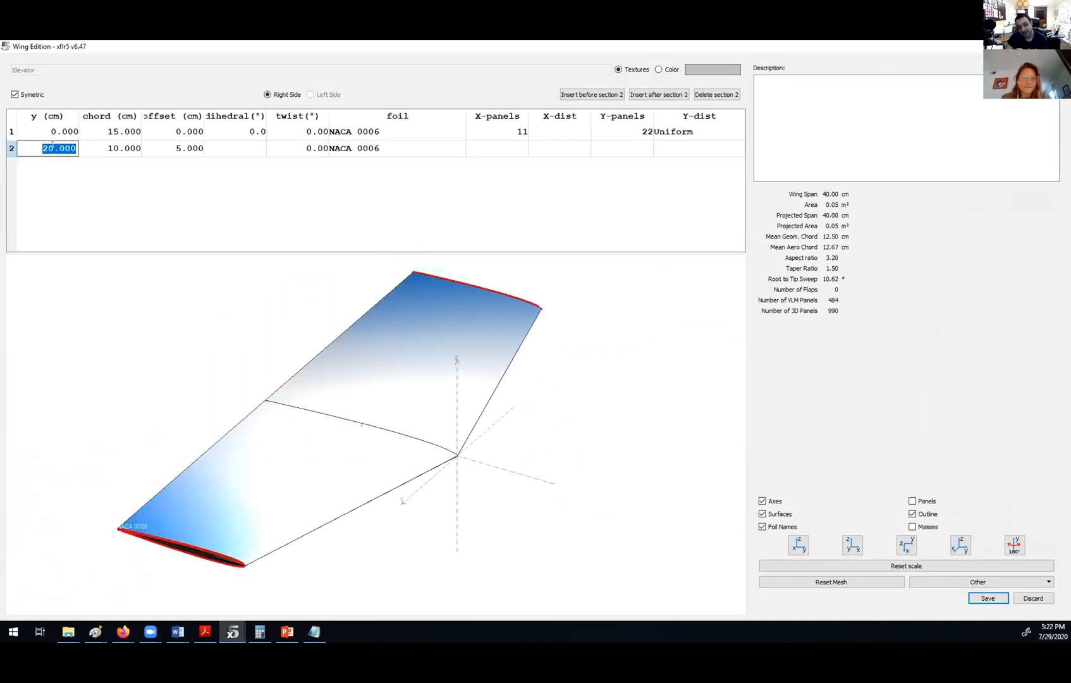
Assign the NACA 0006-flap foil to both elevator sections and save the elevator
{"action": "double_click", "coordinate": [389, 131]}
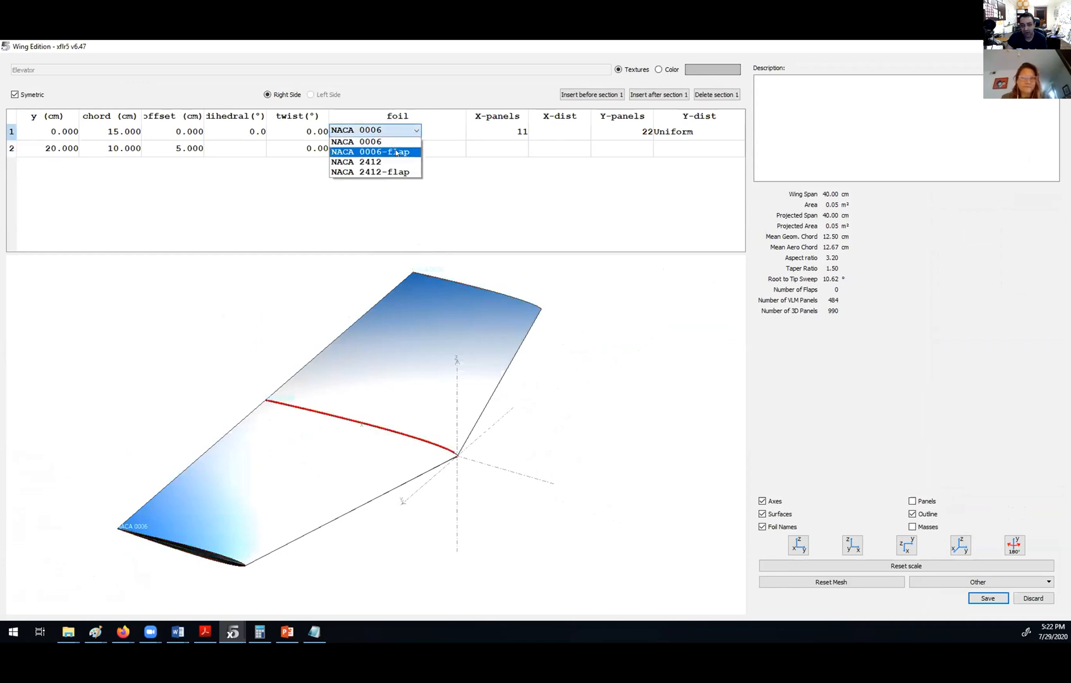
{"action": "left_click", "coordinate": [396, 153]}
{"action": "double_click", "coordinate": [392, 147]}
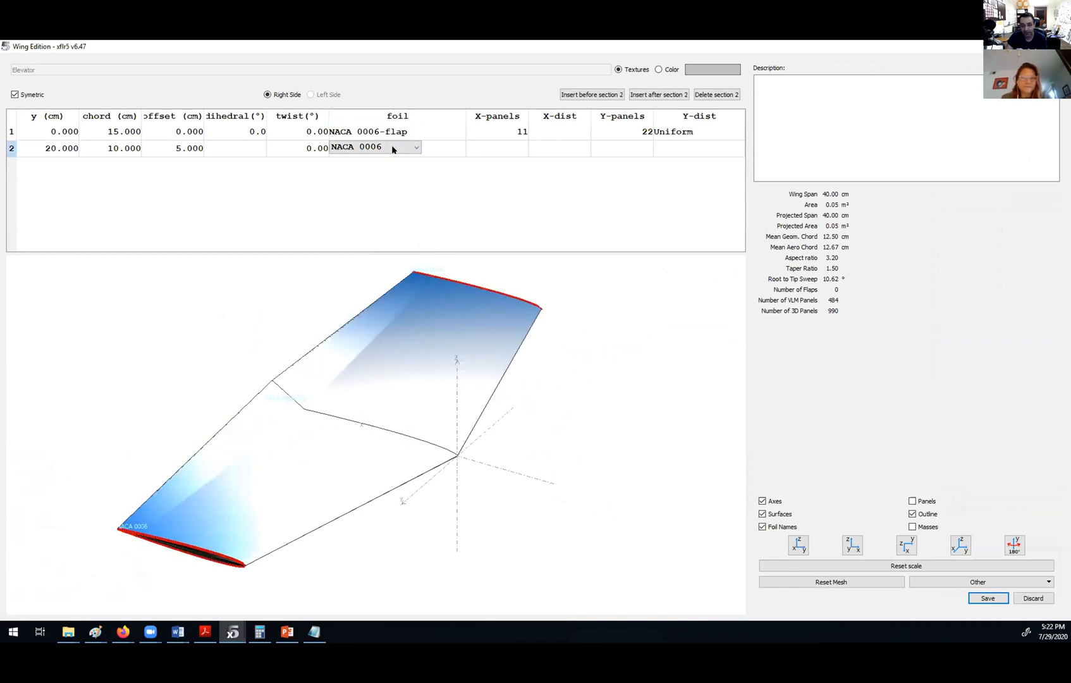
{"action": "left_click", "coordinate": [392, 147]}
{"action": "left_click", "coordinate": [395, 169]}
{"action": "left_click", "coordinate": [475, 149]}
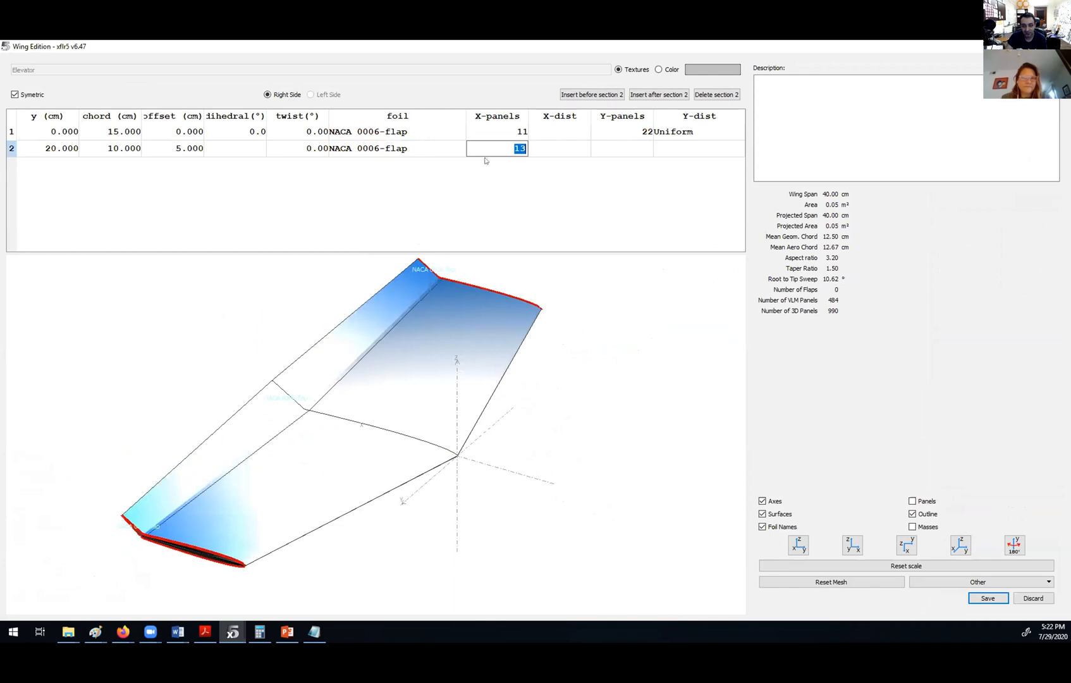
{"action": "left_click_drag", "start_coordinate": [454, 395], "coordinate": [485, 354]}
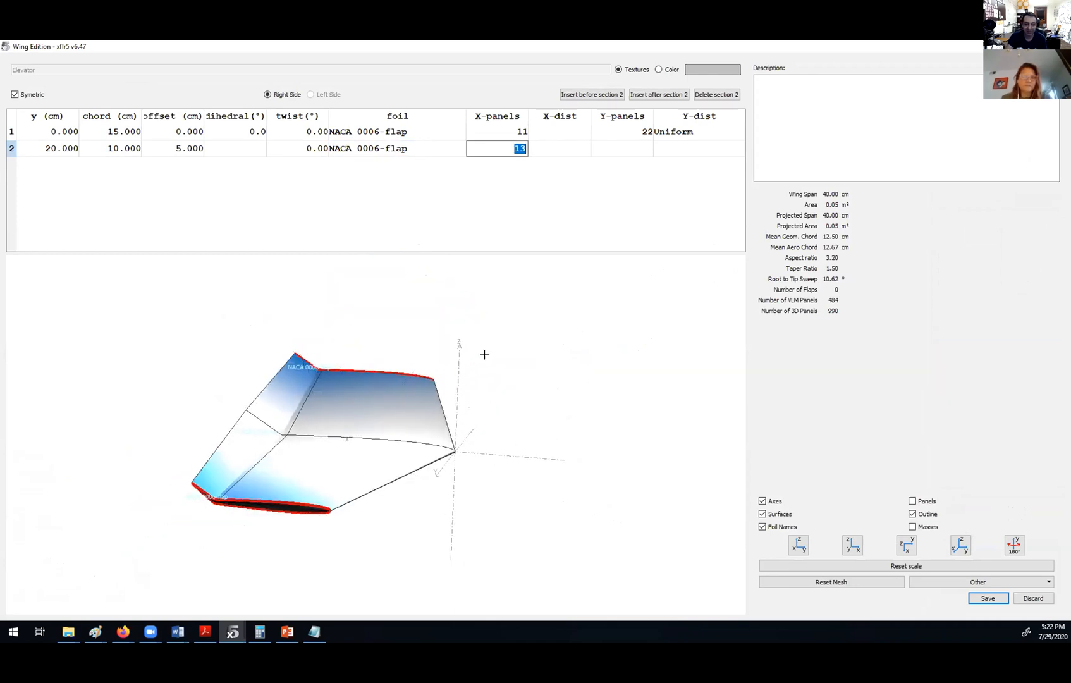
{"action": "left_click", "coordinate": [370, 134]}
{"action": "left_click", "coordinate": [987, 597]}
{"action": "left_click_drag", "start_coordinate": [519, 406], "coordinate": [411, 208]}
Define a fixed-speed 20 m/s VLM1 analysis named T1-20.0 m/s-VLM1-flapp and run it from -5° to 25° in 1° steps
{"action": "left_click", "coordinate": [143, 59]}
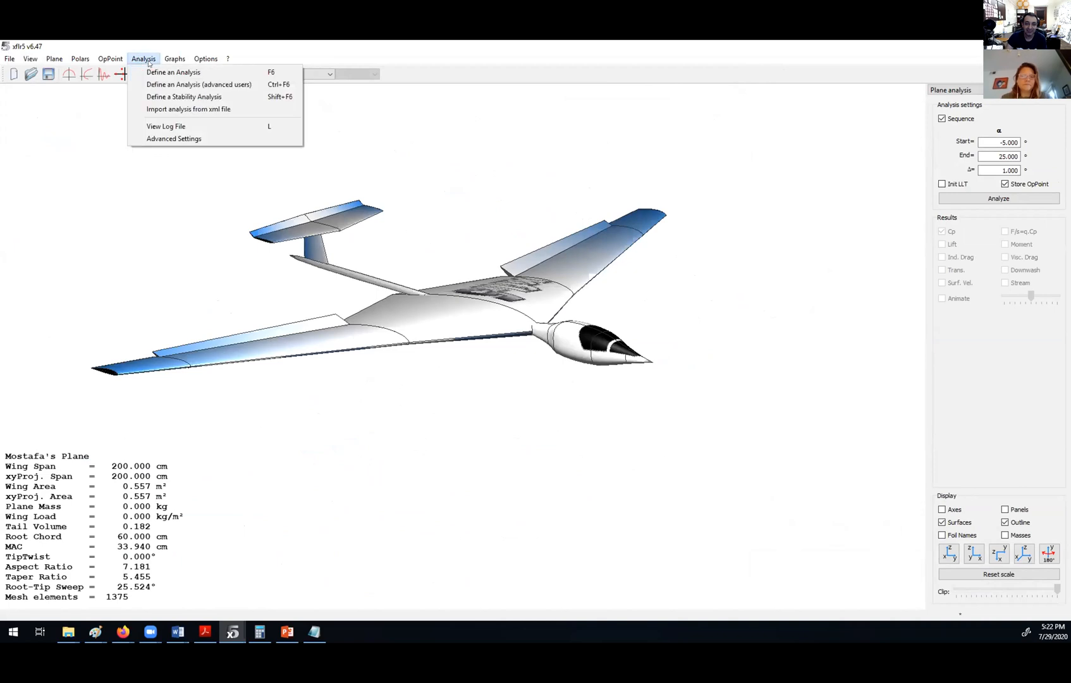
{"action": "left_click", "coordinate": [155, 71]}
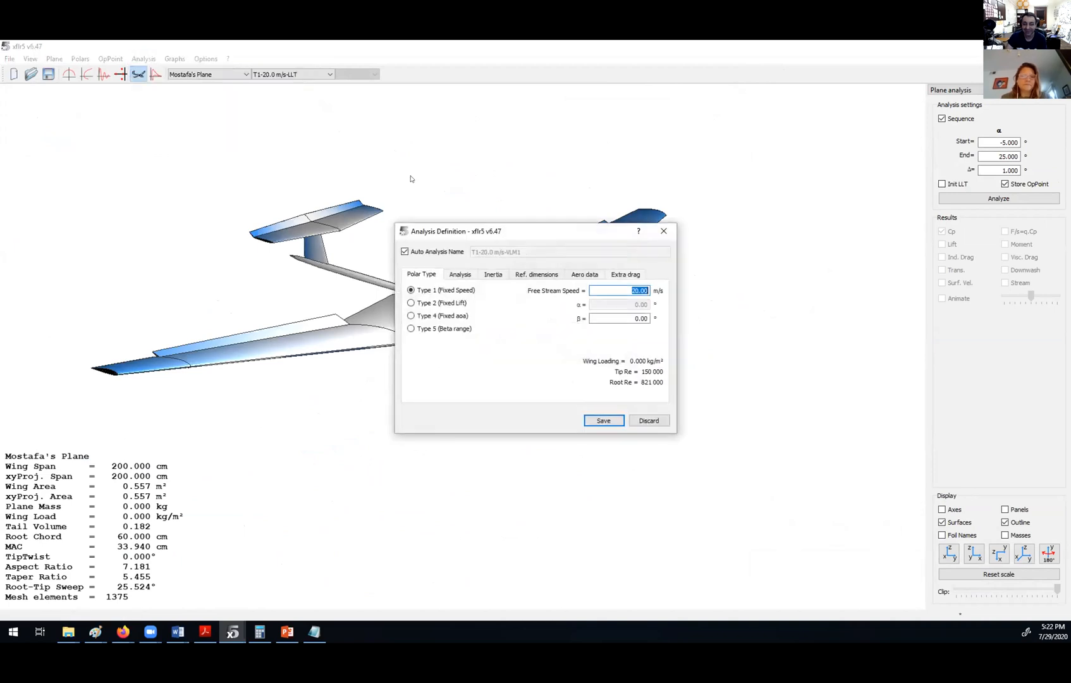
{"action": "left_click", "coordinate": [468, 276]}
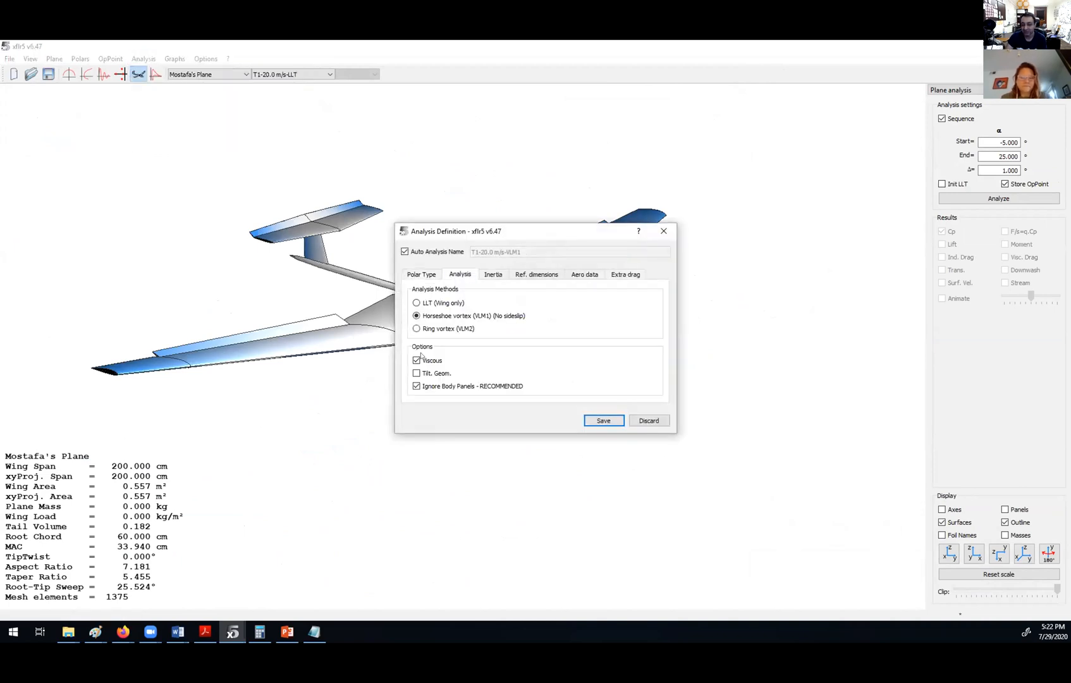
{"action": "left_click", "coordinate": [603, 420]}
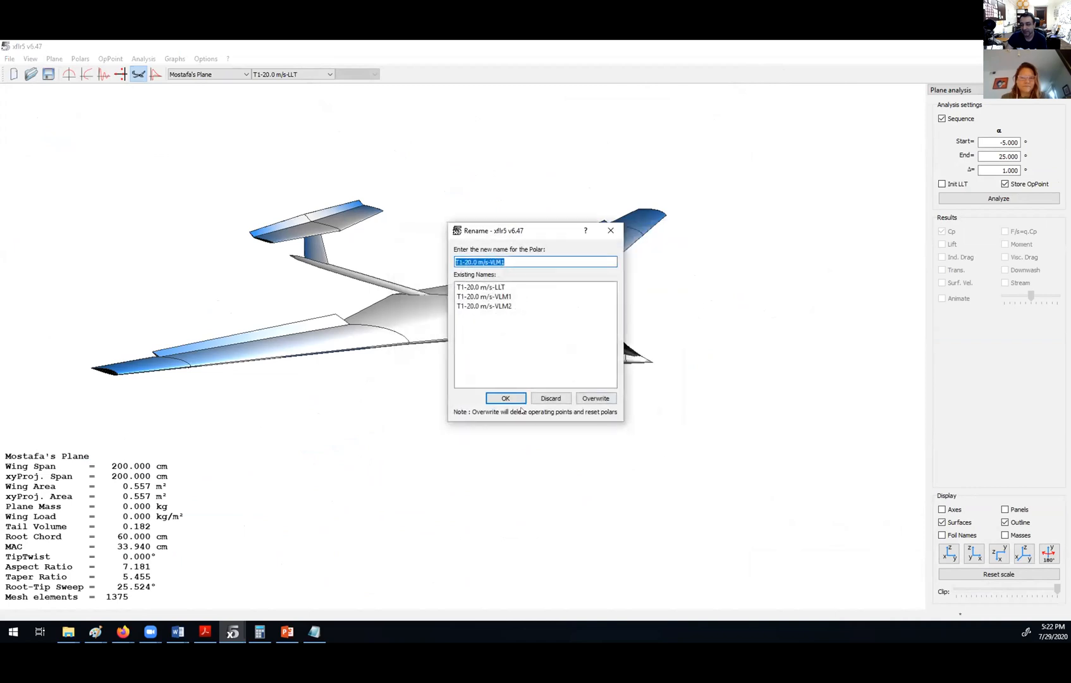
{"action": "left_click", "coordinate": [506, 261]}
{"action": "type", "text": "-flap"}
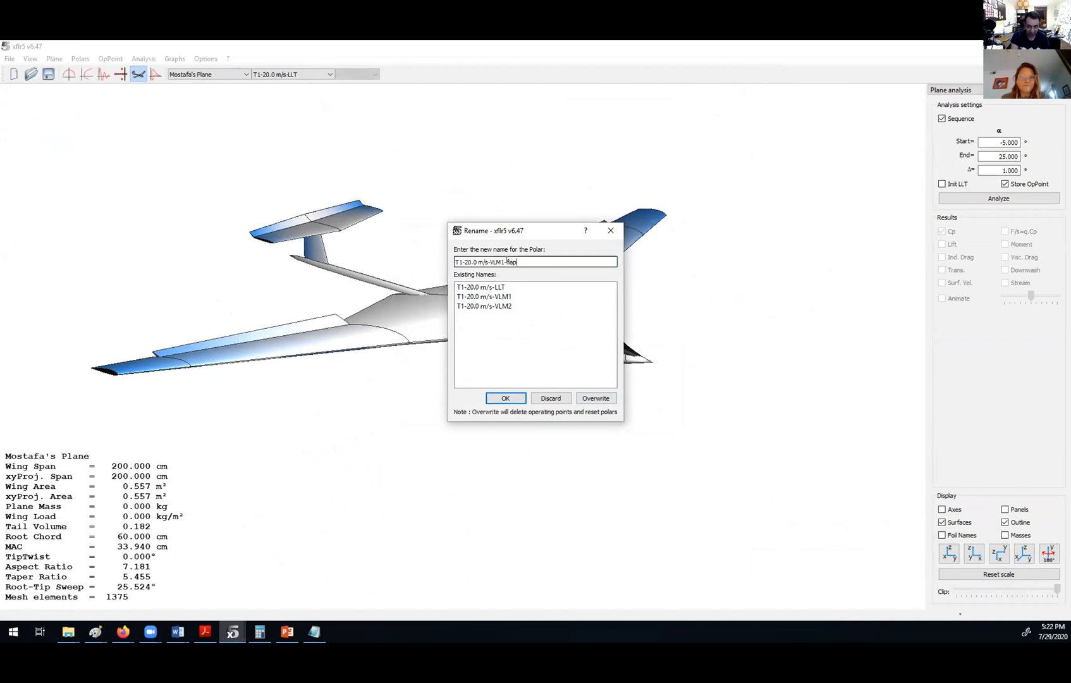
{"action": "type", "text": "p"}
{"action": "left_click", "coordinate": [506, 398]}
{"action": "left_click", "coordinate": [1012, 198]}
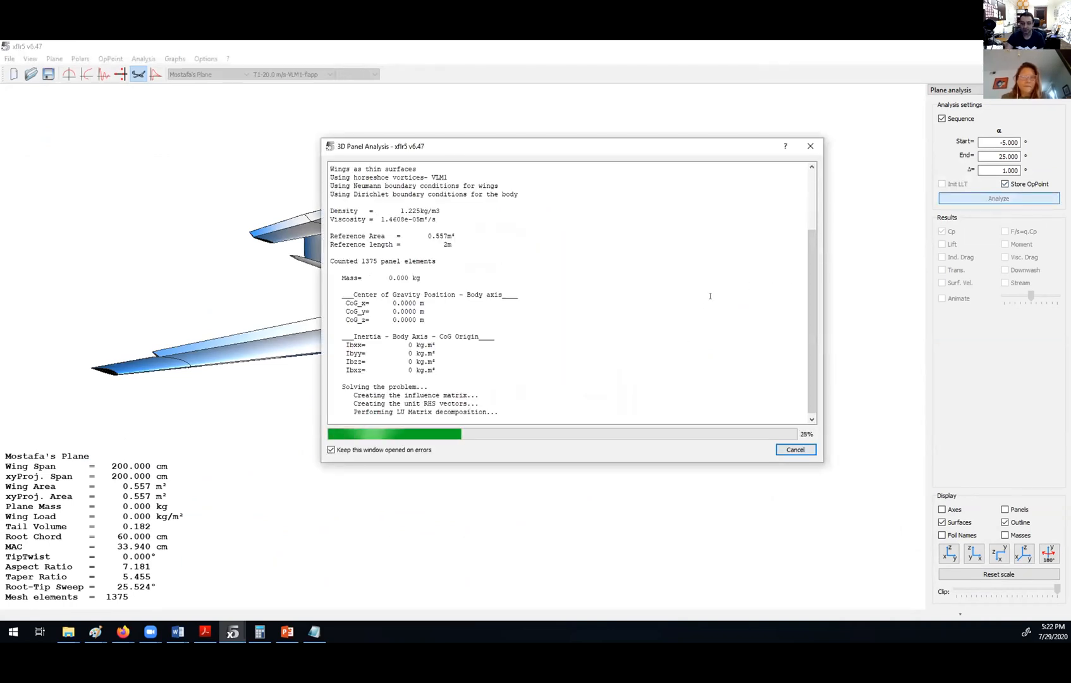
{"action": "left_click", "coordinate": [792, 450]}
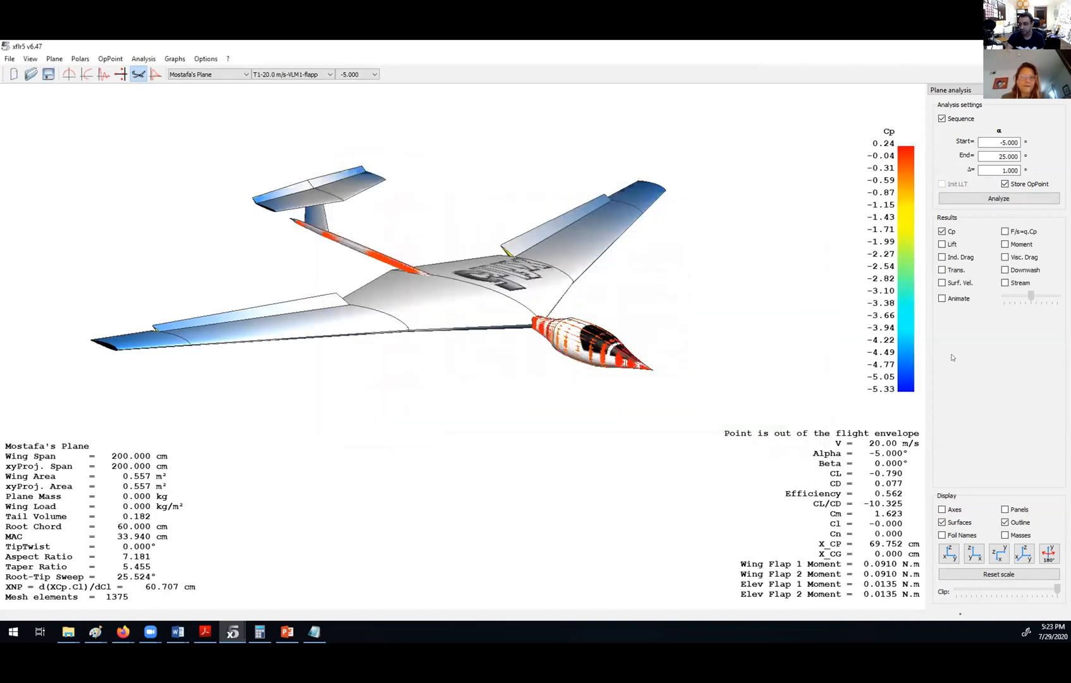
Show lift, induced drag and viscous drag on the plane, and hide its surfaces to reveal the Cp colours
{"action": "left_click", "coordinate": [942, 244]}
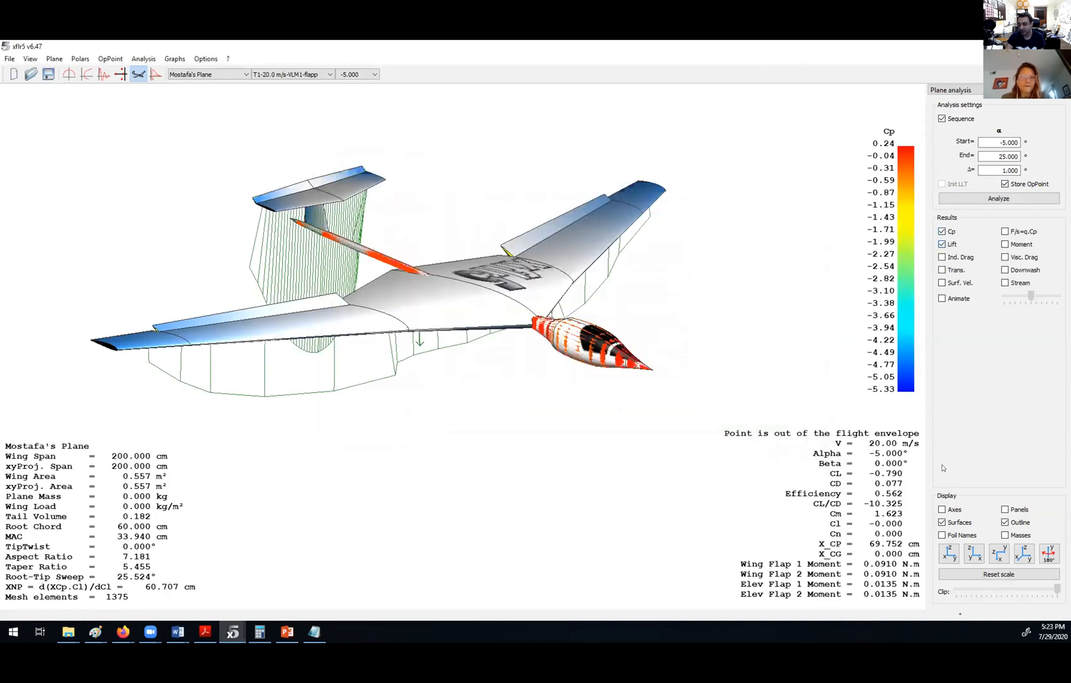
{"action": "left_click", "coordinate": [958, 523]}
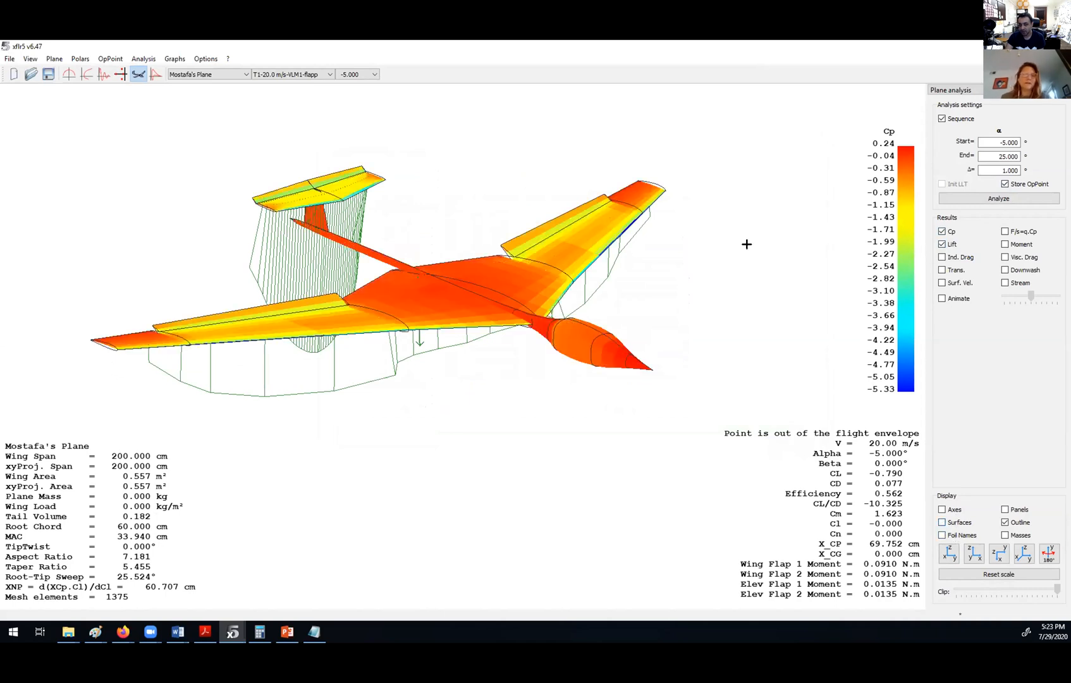
{"action": "left_click", "coordinate": [942, 256]}
{"action": "left_click", "coordinate": [1004, 257]}
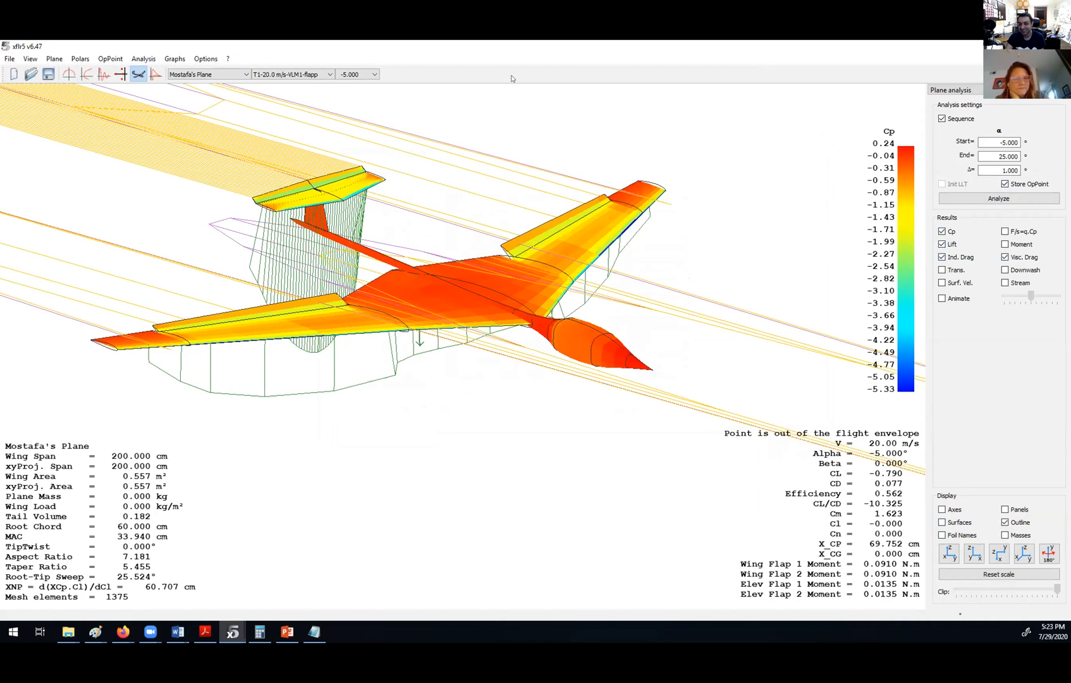
Examine the 0° operating point on the plane and turn off the induced drag display
{"action": "left_click", "coordinate": [369, 77]}
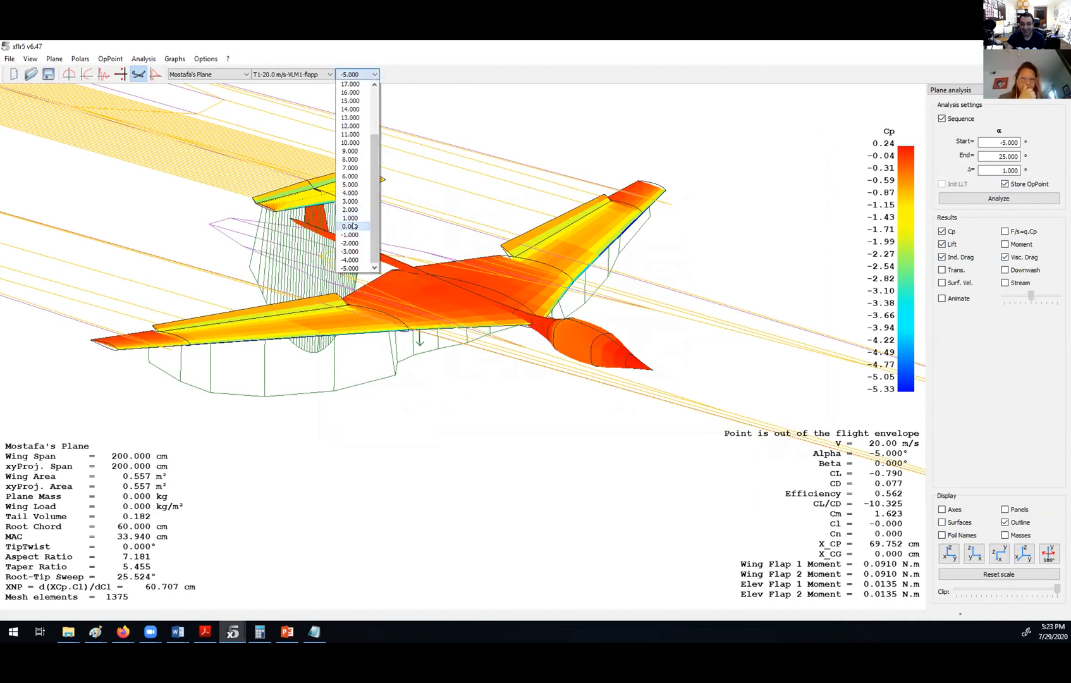
{"action": "left_click", "coordinate": [352, 226]}
{"action": "left_click_drag", "start_coordinate": [481, 256], "coordinate": [525, 303]}
{"action": "mouse_move", "coordinate": [470, 256]}
{"action": "left_mouse_down"}
{"action": "mouse_move", "coordinate": [354, 316]}
{"action": "mouse_move", "coordinate": [374, 261]}
{"action": "mouse_move", "coordinate": [282, 354]}
{"action": "mouse_move", "coordinate": [272, 325]}
{"action": "mouse_move", "coordinate": [287, 317]}
{"action": "mouse_move", "coordinate": [286, 337]}
{"action": "mouse_move", "coordinate": [443, 234]}
{"action": "mouse_move", "coordinate": [474, 247]}
{"action": "mouse_move", "coordinate": [511, 235]}
{"action": "mouse_move", "coordinate": [572, 382]}
{"action": "mouse_move", "coordinate": [461, 341]}
{"action": "mouse_move", "coordinate": [455, 245]}
{"action": "left_mouse_up"}
{"action": "left_click_drag", "start_coordinate": [462, 245], "coordinate": [465, 253]}
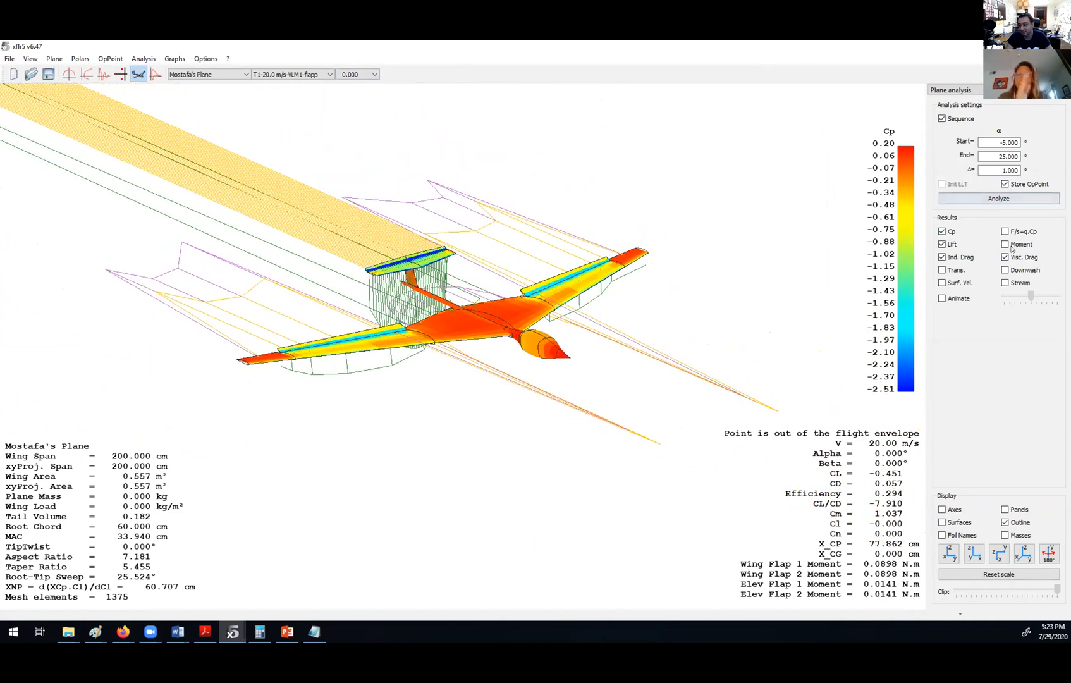
{"action": "left_click", "coordinate": [956, 258]}
Show the plane's polar graphs and rescale the CL-alpha graph to fit the full curves
{"action": "left_click", "coordinate": [87, 74]}
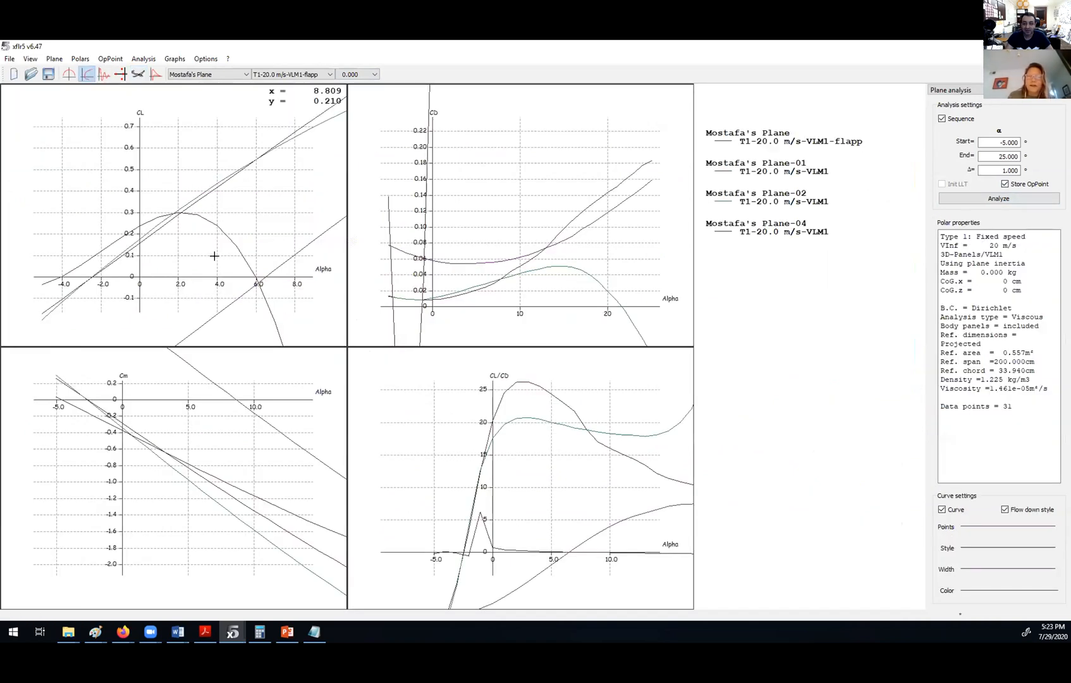
{"action": "scroll", "coordinate": [248, 244], "scroll_direction": "down", "scroll_amount": 5}
{"action": "scroll", "coordinate": [272, 215], "scroll_direction": "up", "scroll_amount": 2}
{"action": "left_click_drag", "start_coordinate": [258, 232], "coordinate": [203, 237]}
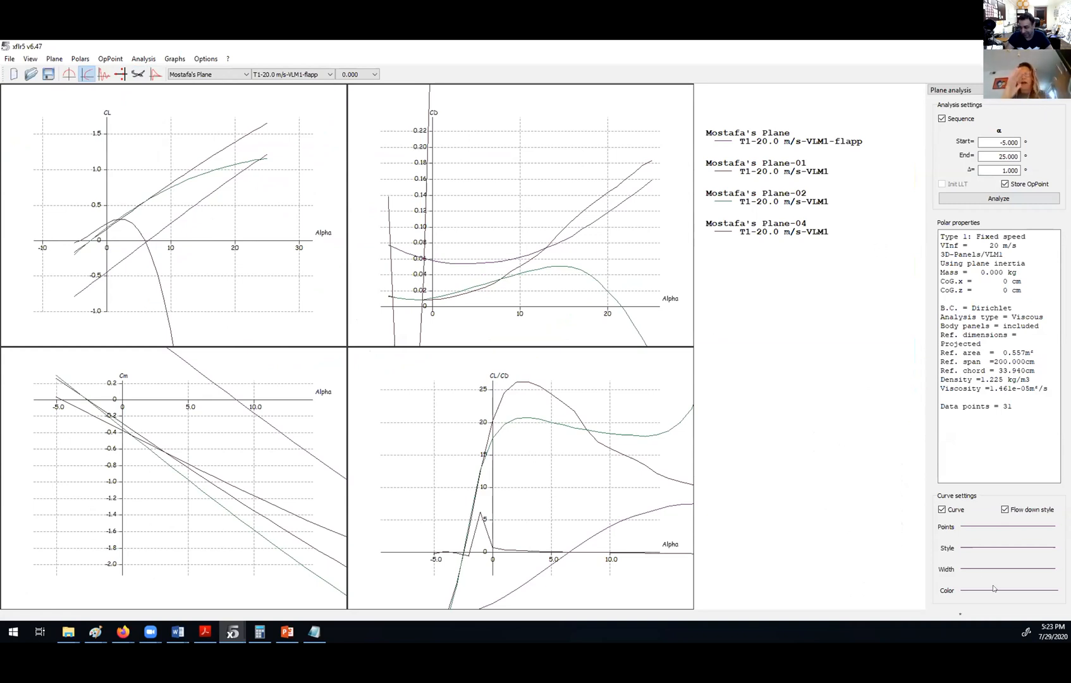
Thicken the curve of the T1-20.0 m/s-VLM1-flapp polar in the graphs and return to the plane's 3D view
{"action": "left_click", "coordinate": [1005, 568]}
{"action": "left_click", "coordinate": [1005, 594]}
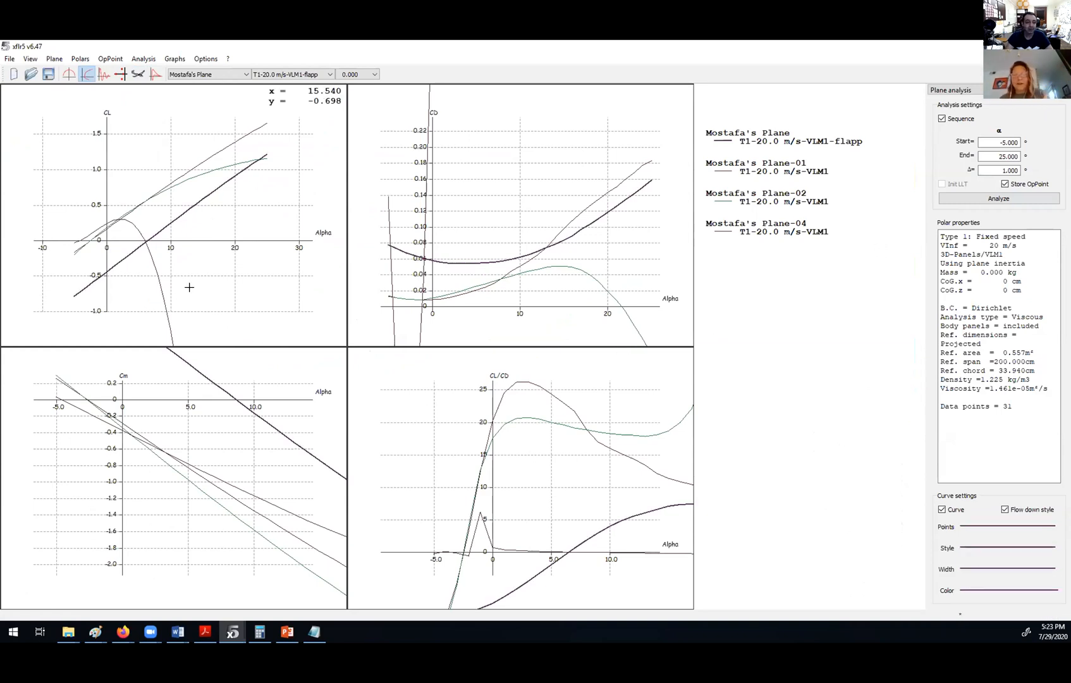
{"action": "scroll", "coordinate": [143, 203], "scroll_direction": "up", "scroll_amount": 2}
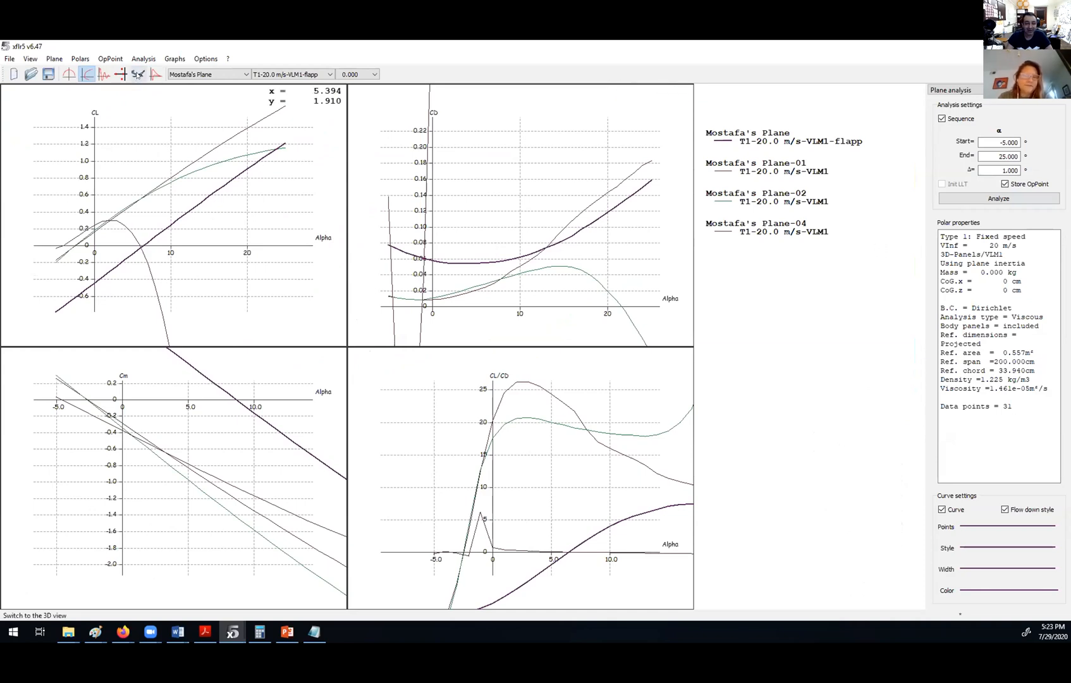
{"action": "left_click", "coordinate": [138, 74]}
{"action": "left_click_drag", "start_coordinate": [537, 373], "coordinate": [596, 353]}
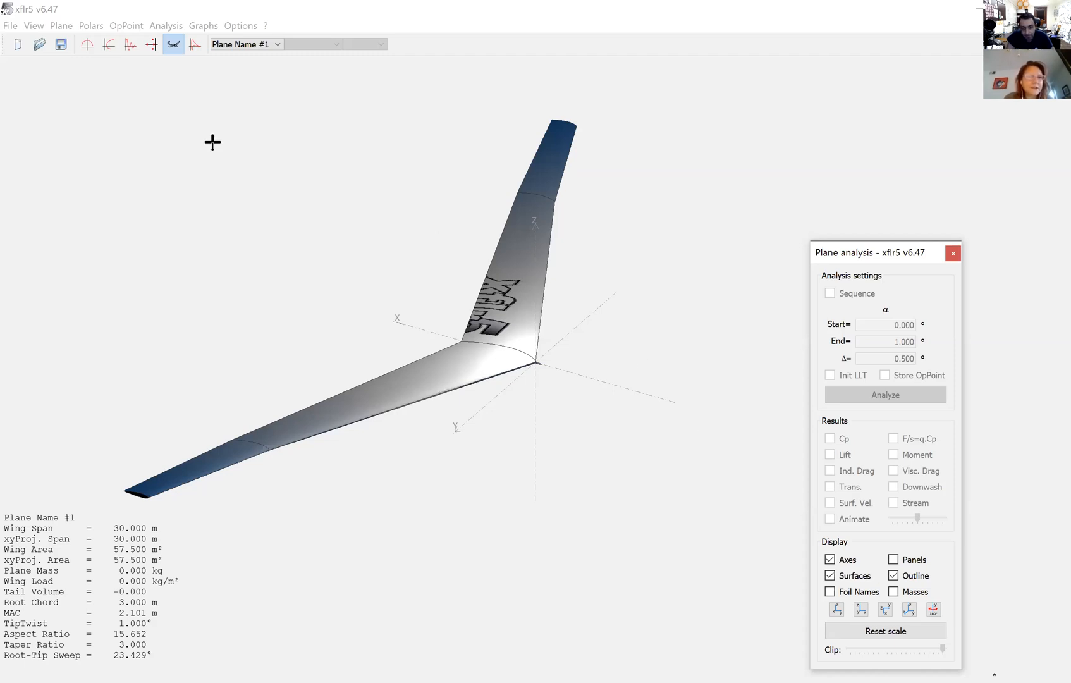
Set the project's length unit to cm in the preferences
{"action": "left_click", "coordinate": [244, 28]}
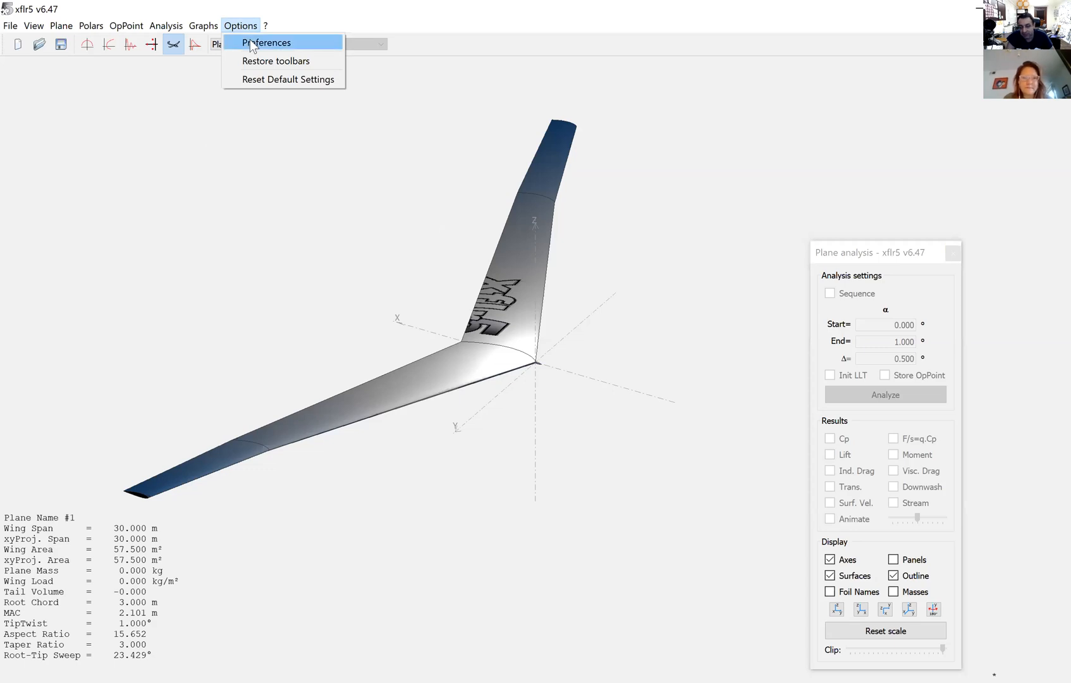
{"action": "left_click", "coordinate": [252, 43]}
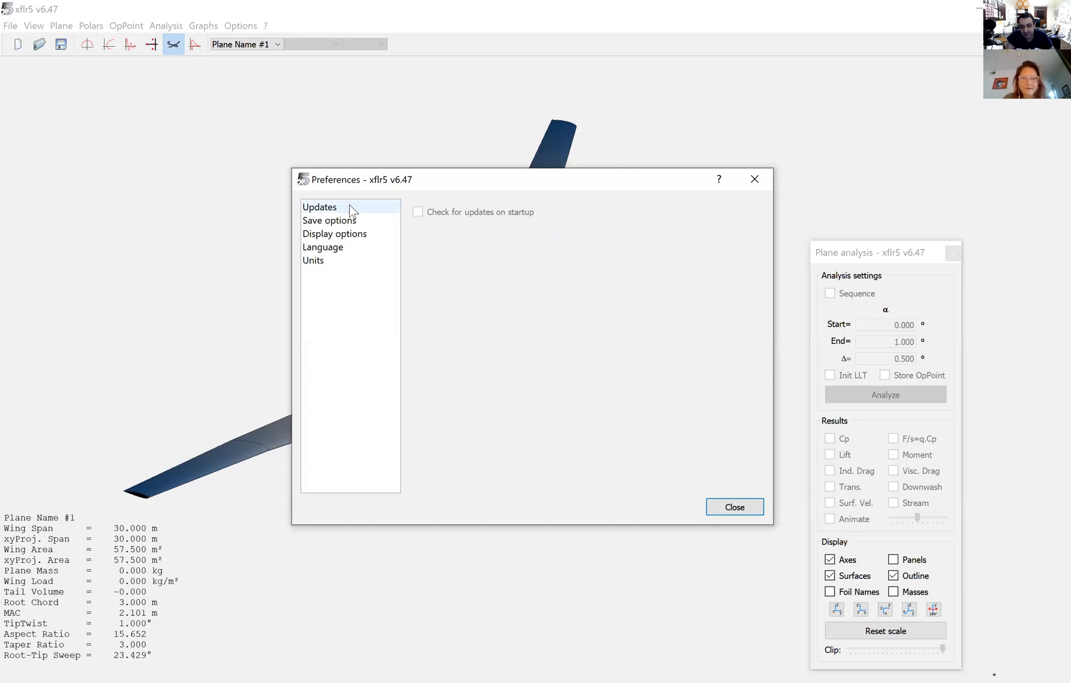
{"action": "left_click", "coordinate": [327, 263]}
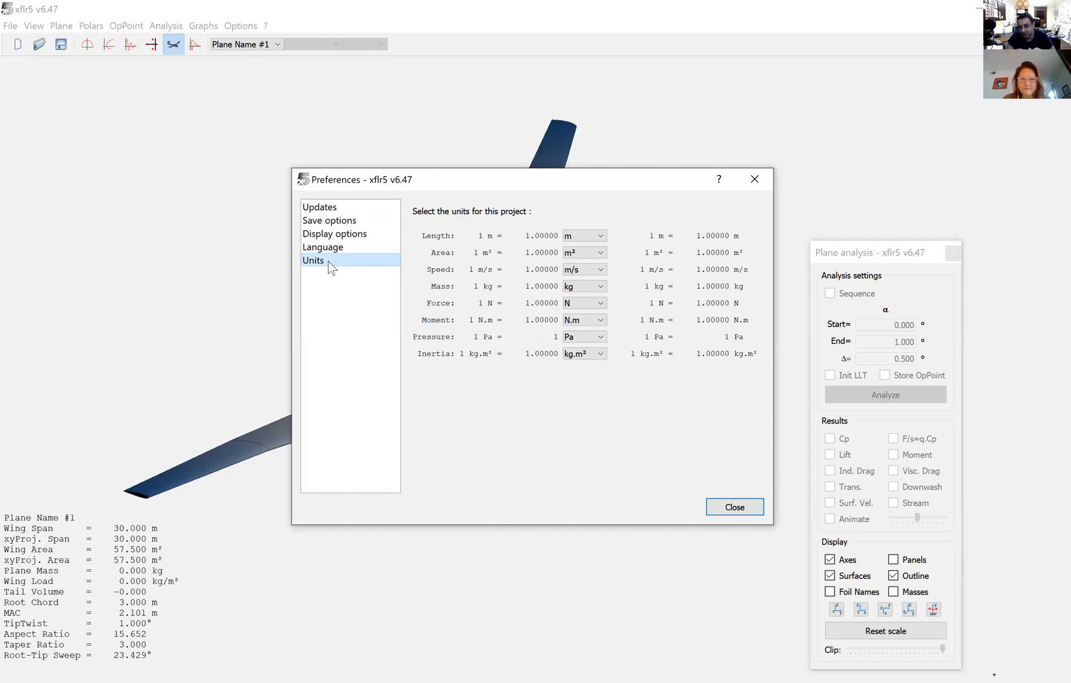
{"action": "left_click", "coordinate": [601, 237]}
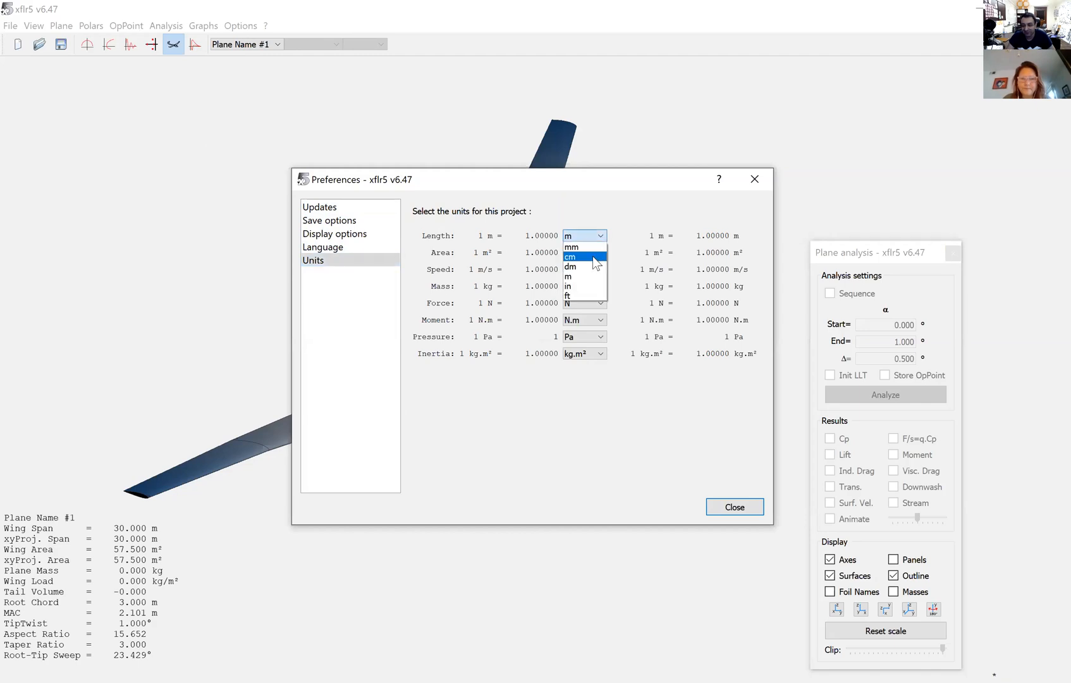
{"action": "left_click", "coordinate": [593, 257]}
Set the project's area unit to cm² and check the speed unit options
{"action": "left_click", "coordinate": [597, 253]}
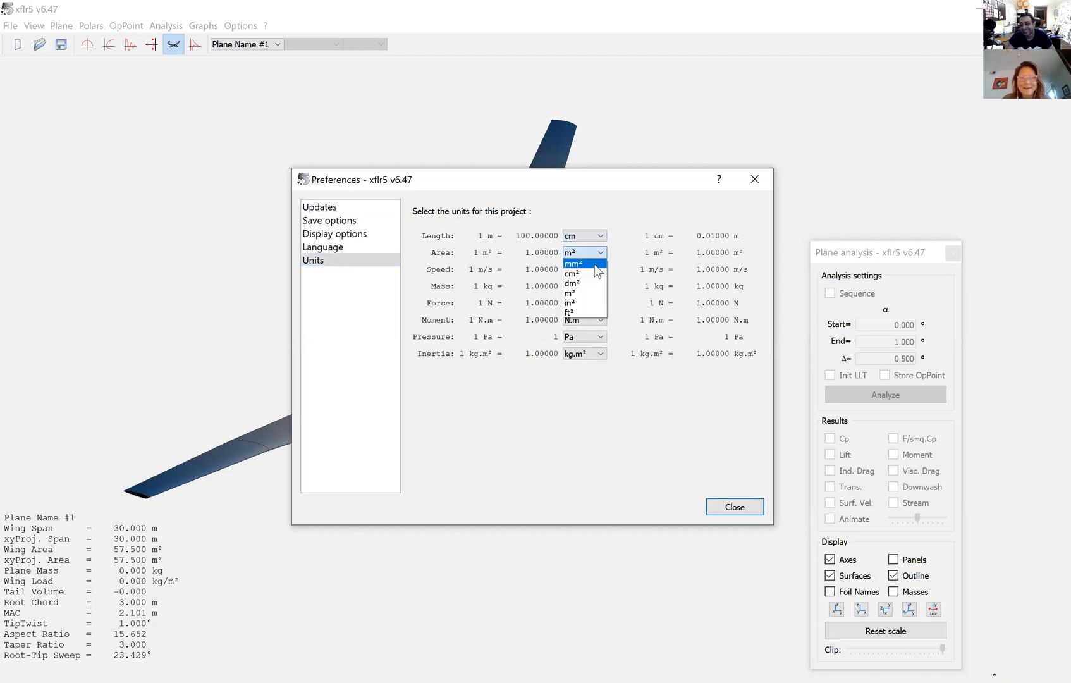
{"action": "left_click", "coordinate": [597, 274]}
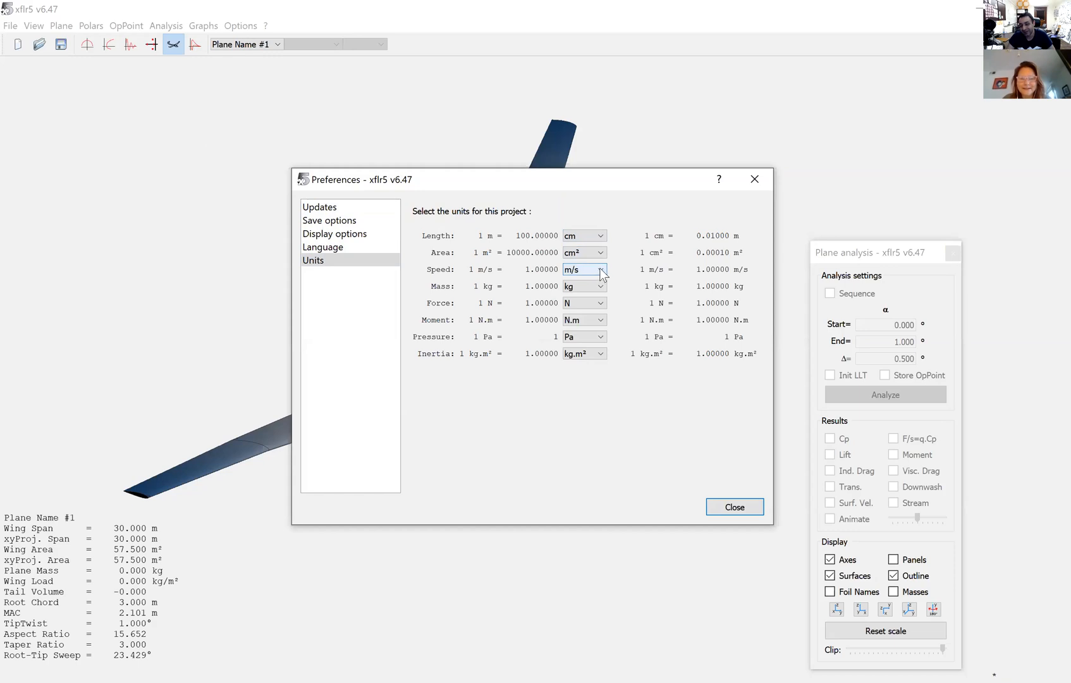
{"action": "left_click", "coordinate": [599, 268]}
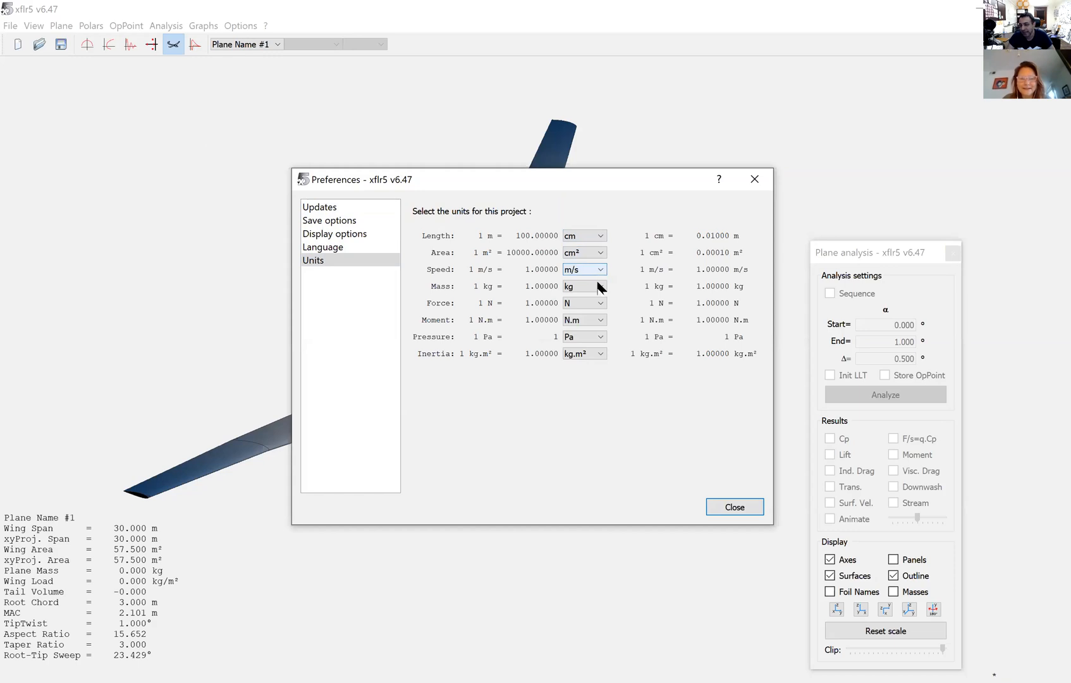
{"action": "left_click", "coordinate": [654, 453]}
Set the project's area unit to m² and close the preferences
{"action": "left_click", "coordinate": [600, 254]}
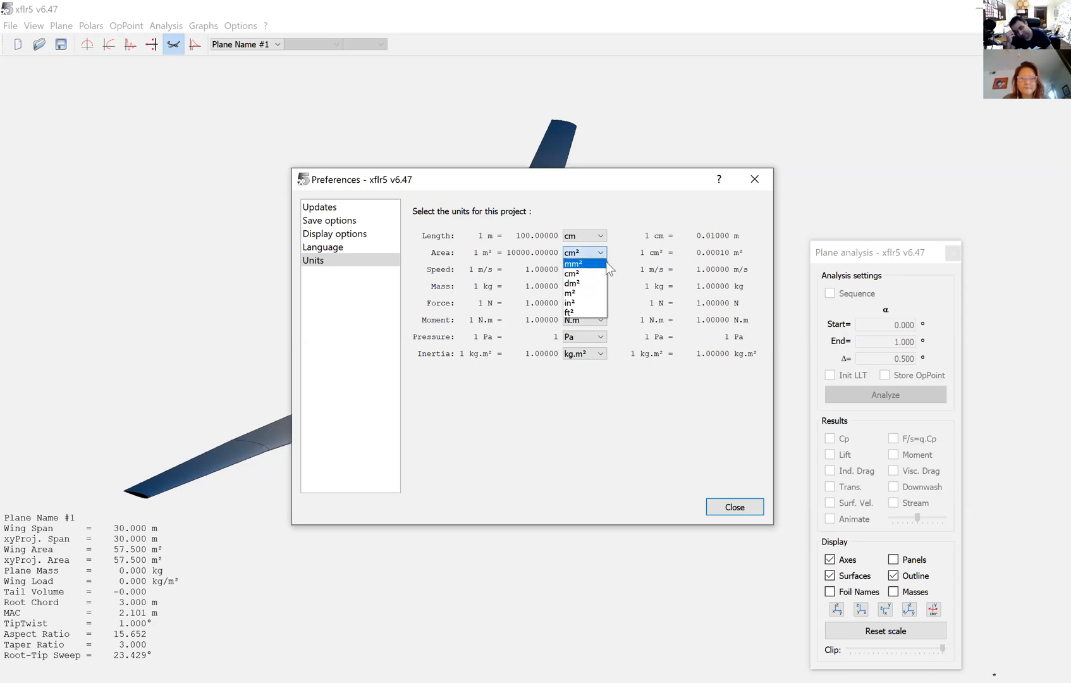
{"action": "left_click", "coordinate": [598, 293]}
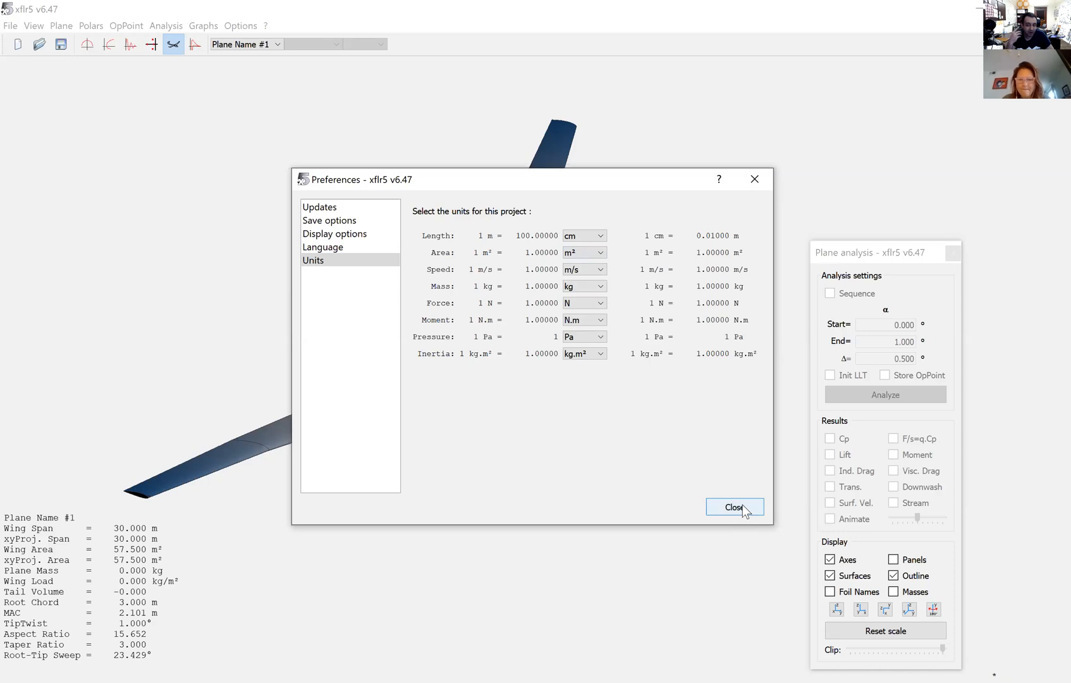
{"action": "left_click", "coordinate": [742, 505]}
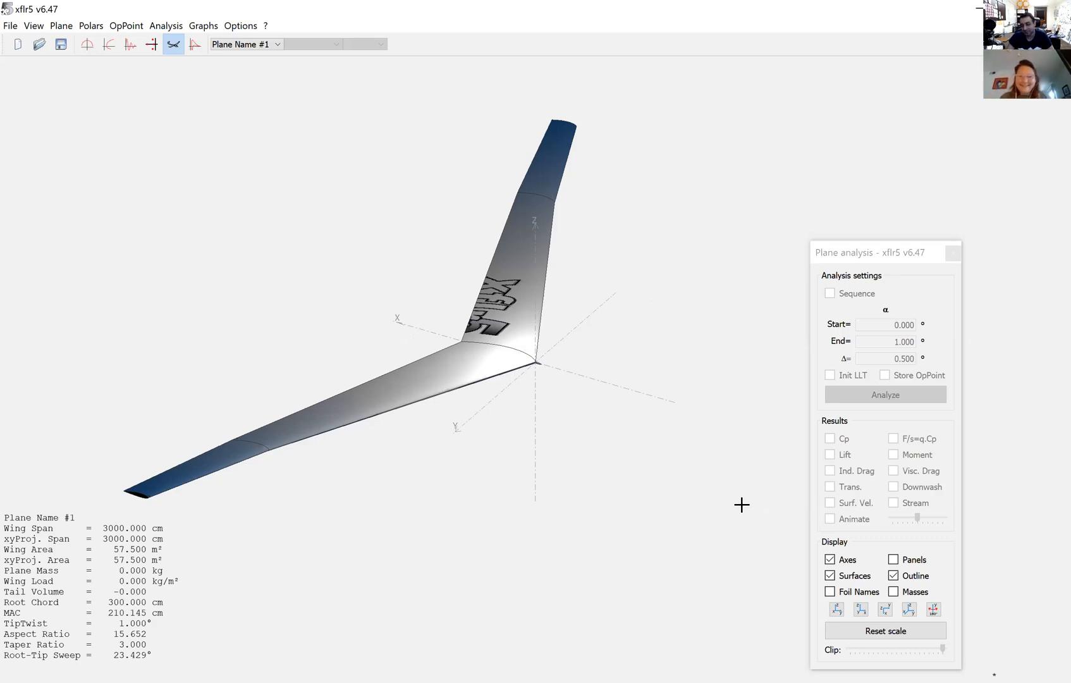
Edit the main wing of Plane Name #1, placing section 2 at y = 100 cm and section 3 at y = 150 cm
{"action": "right_click", "coordinate": [635, 479]}
{"action": "right_click", "coordinate": [635, 480]}
{"action": "right_click", "coordinate": [635, 479]}
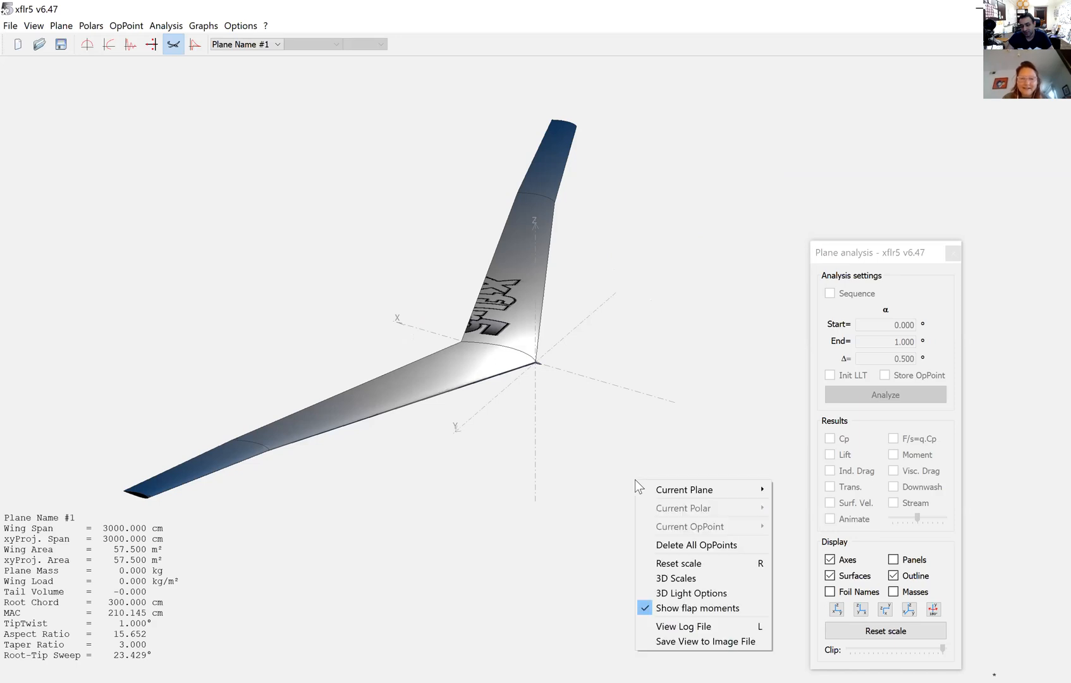
{"action": "mouse_move", "coordinate": [677, 492]}
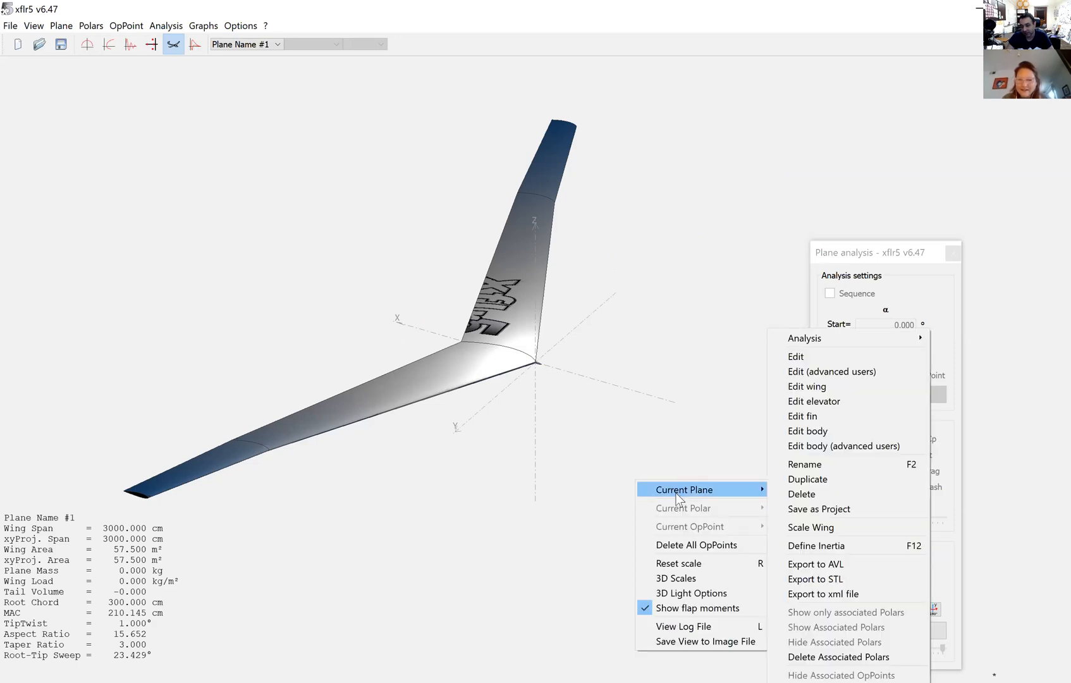
{"action": "left_click", "coordinate": [832, 383]}
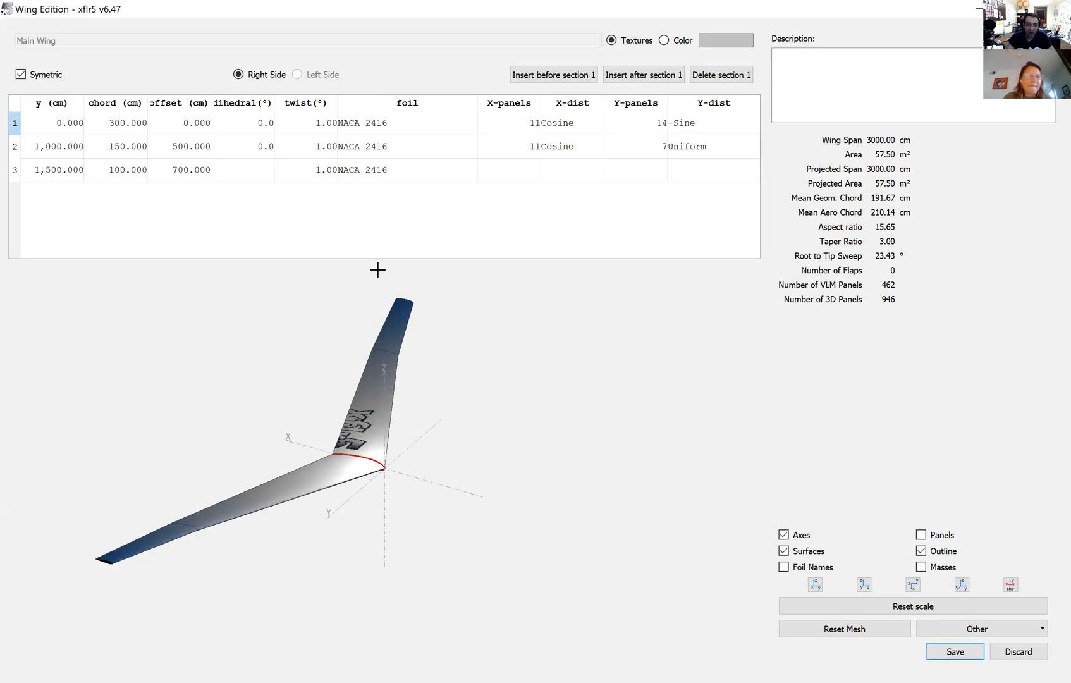
{"action": "double_click", "coordinate": [62, 148]}
{"action": "type", "text": "100"}
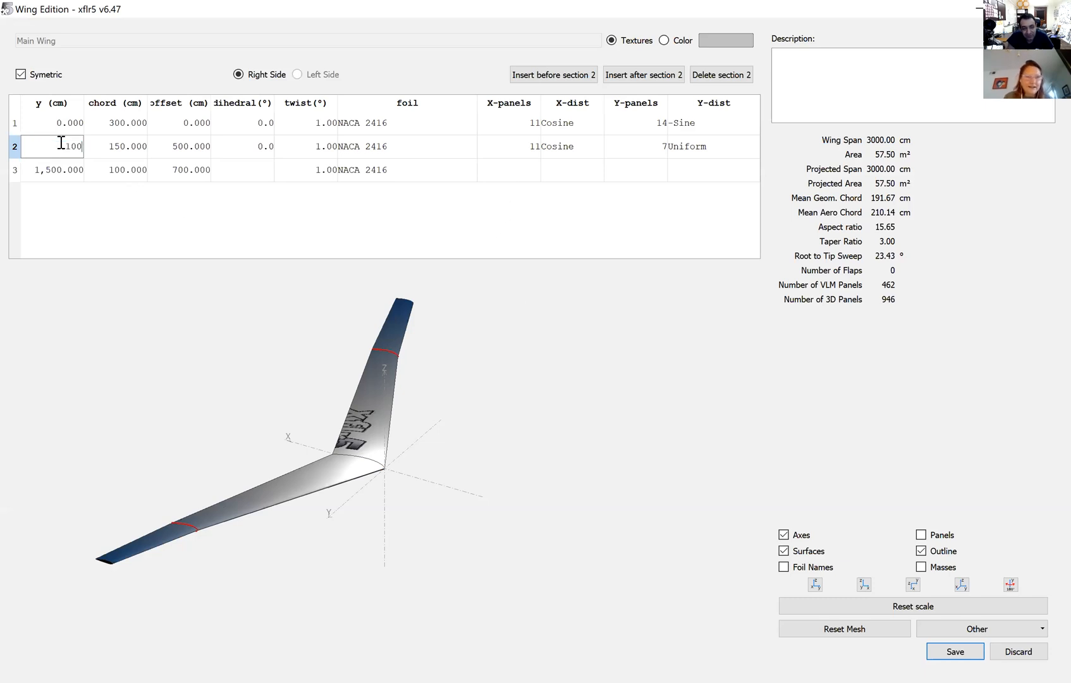
{"action": "key", "text": "Return"}
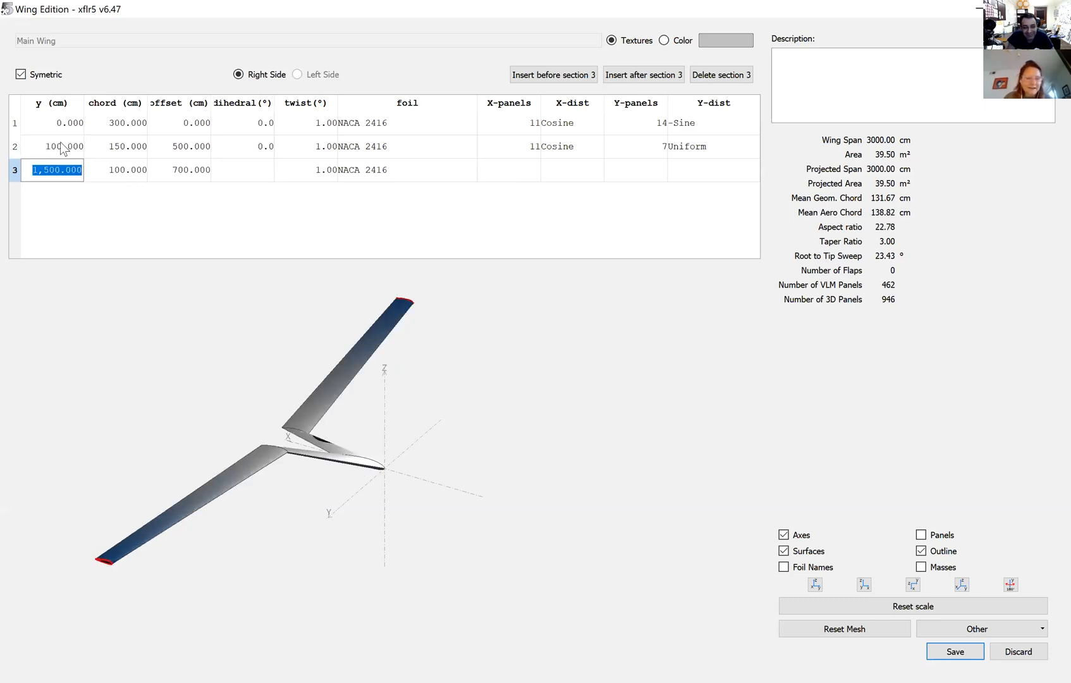
{"action": "type", "text": "150"}
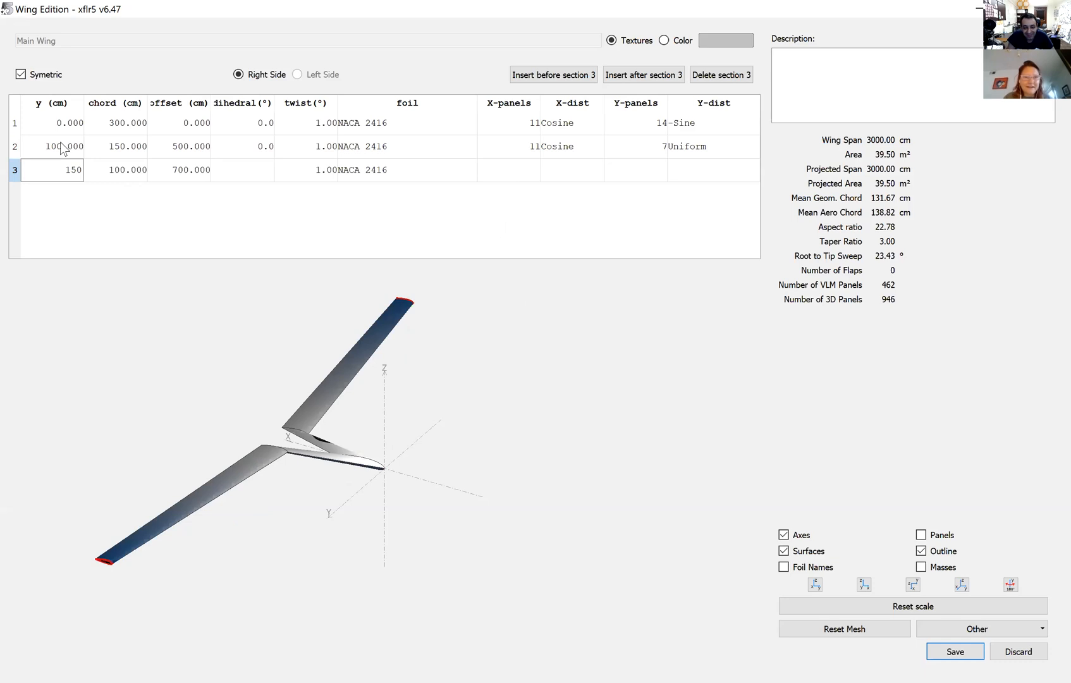
{"action": "double_click", "coordinate": [194, 148]}
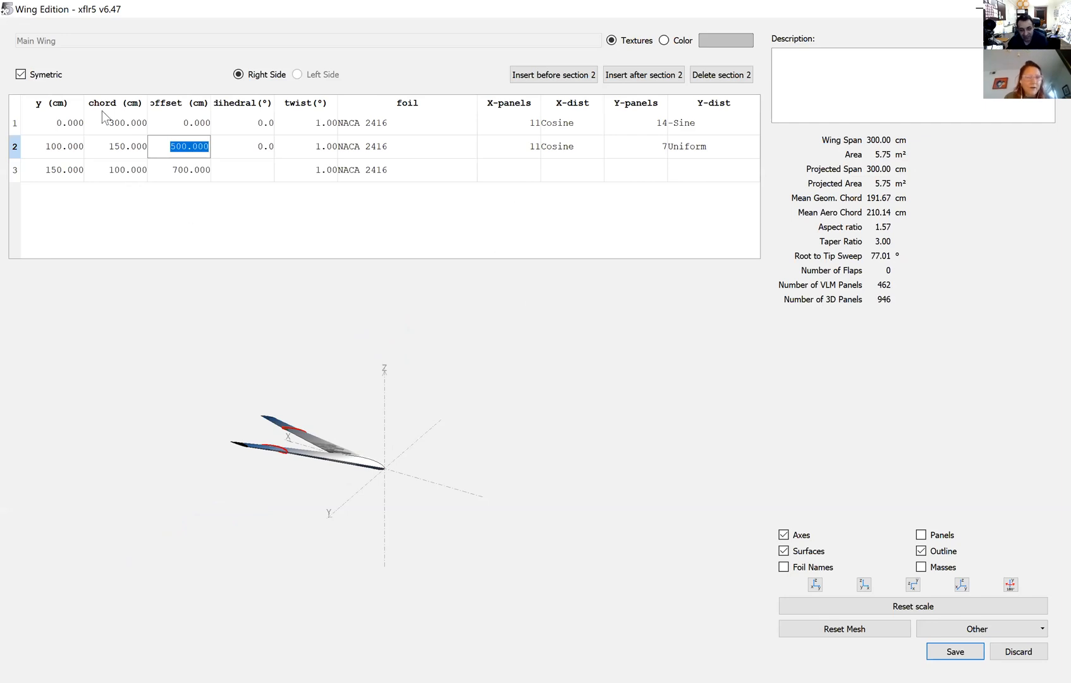
Set the chords of wing sections 1, 2 and 3 to 30, 15 and 10 cm
{"action": "double_click", "coordinate": [121, 124]}
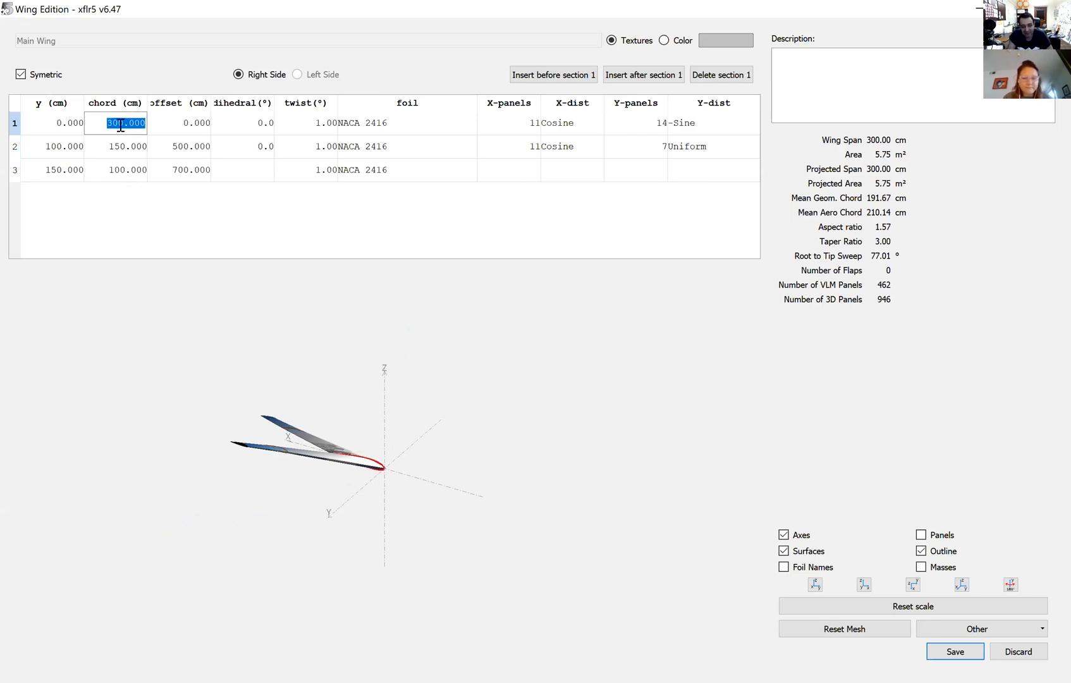
{"action": "type", "text": "30"}
{"action": "key", "text": "Return"}
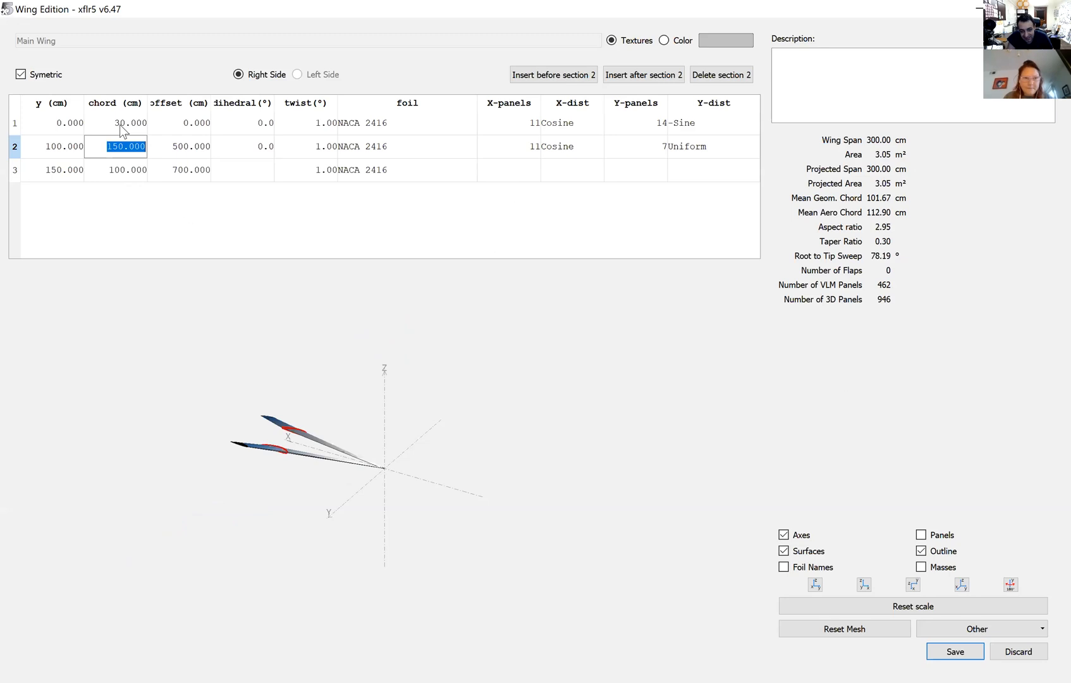
{"action": "type", "text": "15"}
{"action": "key", "text": "Return"}
{"action": "type", "text": "10"}
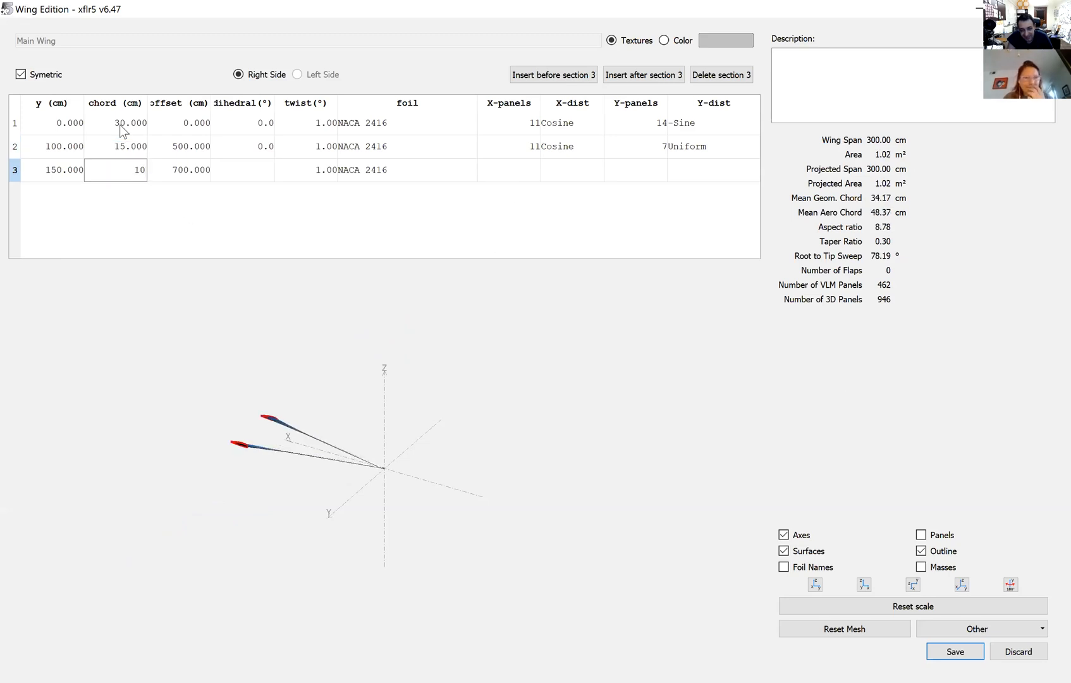
{"action": "key", "text": "Return"}
{"action": "key", "text": "Return"}
Set the offset of wing section 2 to 50 cm and of section 3 to 70 cm
{"action": "left_click", "coordinate": [189, 143]}
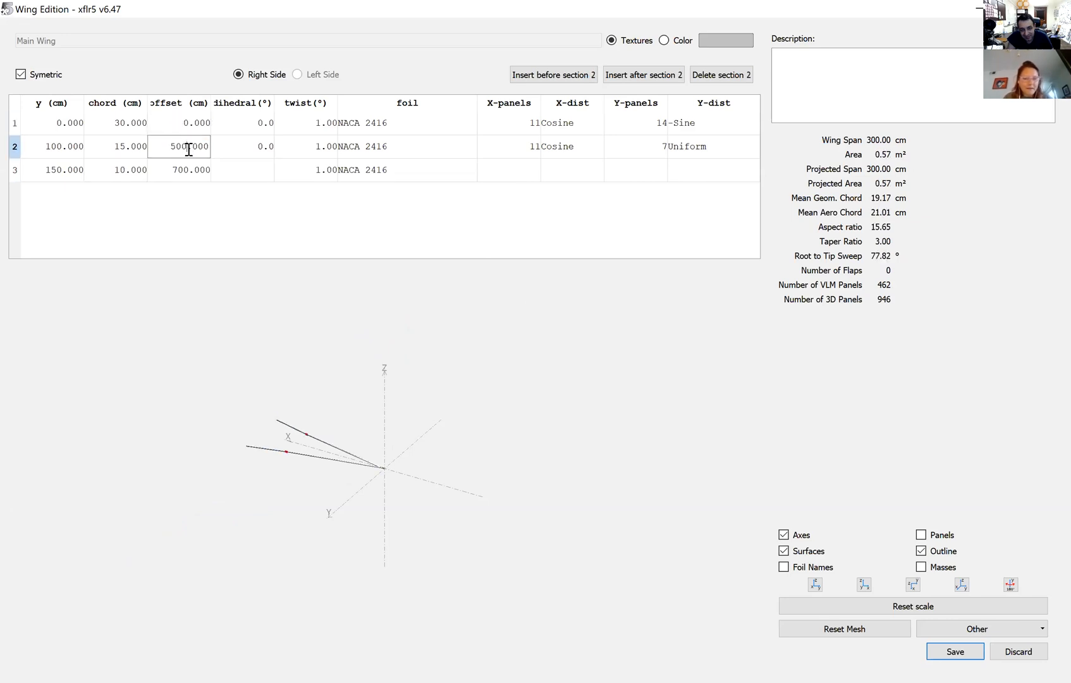
{"action": "key", "text": "BackSpace"}
{"action": "key", "text": "BackSpace"}
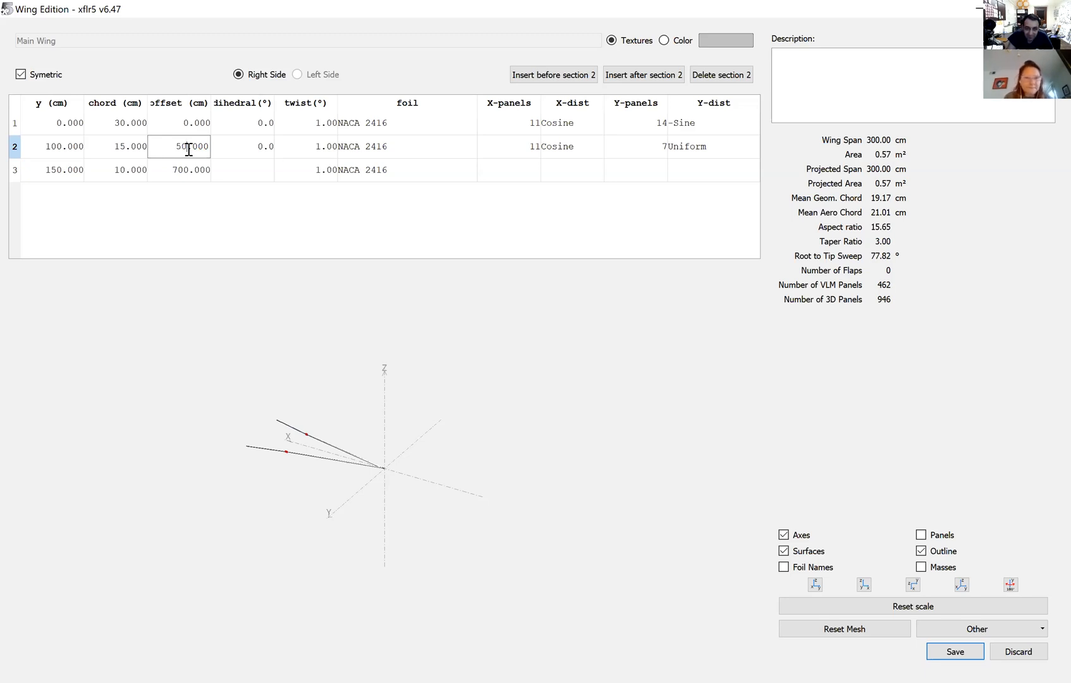
{"action": "double_click", "coordinate": [197, 167]}
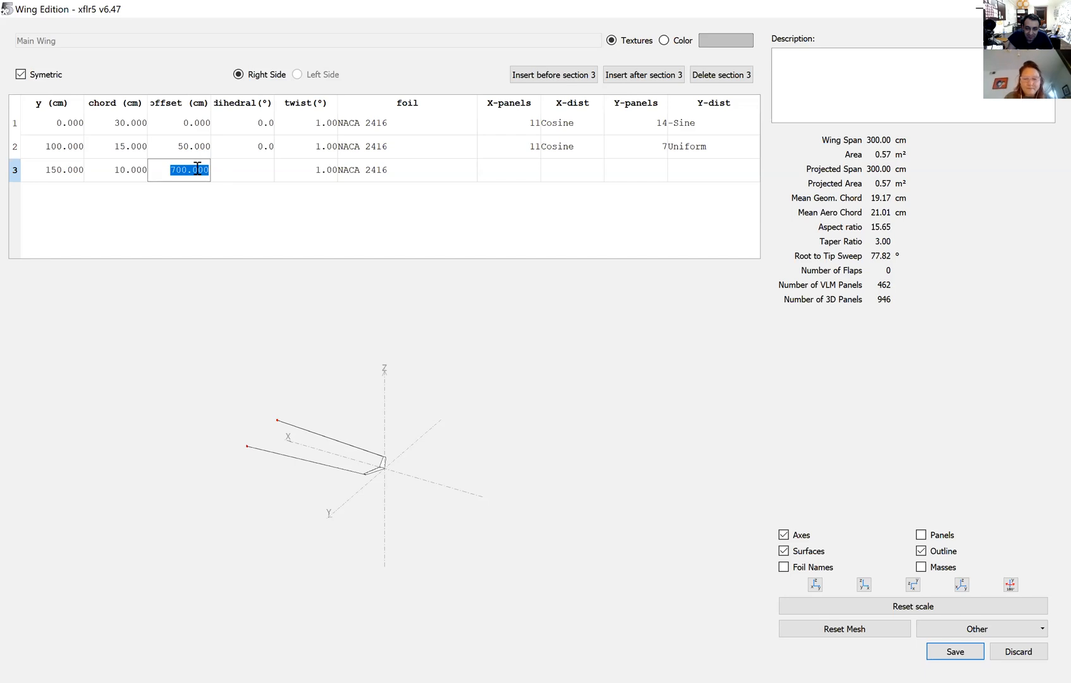
{"action": "type", "text": "70"}
{"action": "key", "text": "Return"}
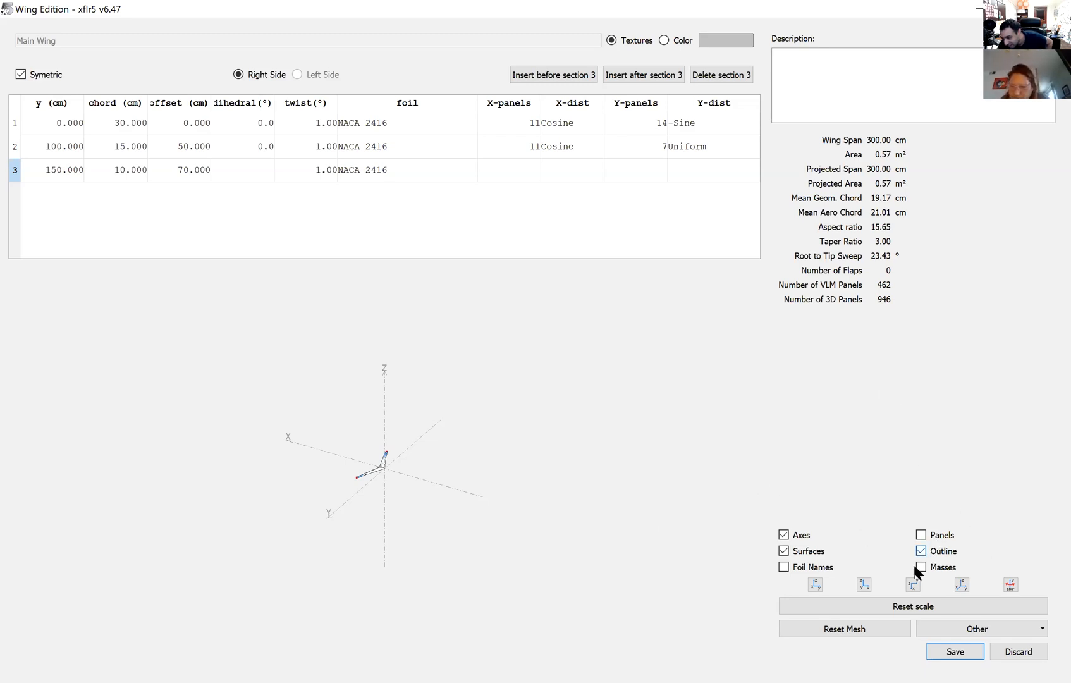
Examine the resized wing along the X, Y and Z axes and in the isometric view, and check the additional wing options
{"action": "left_click", "coordinate": [815, 584]}
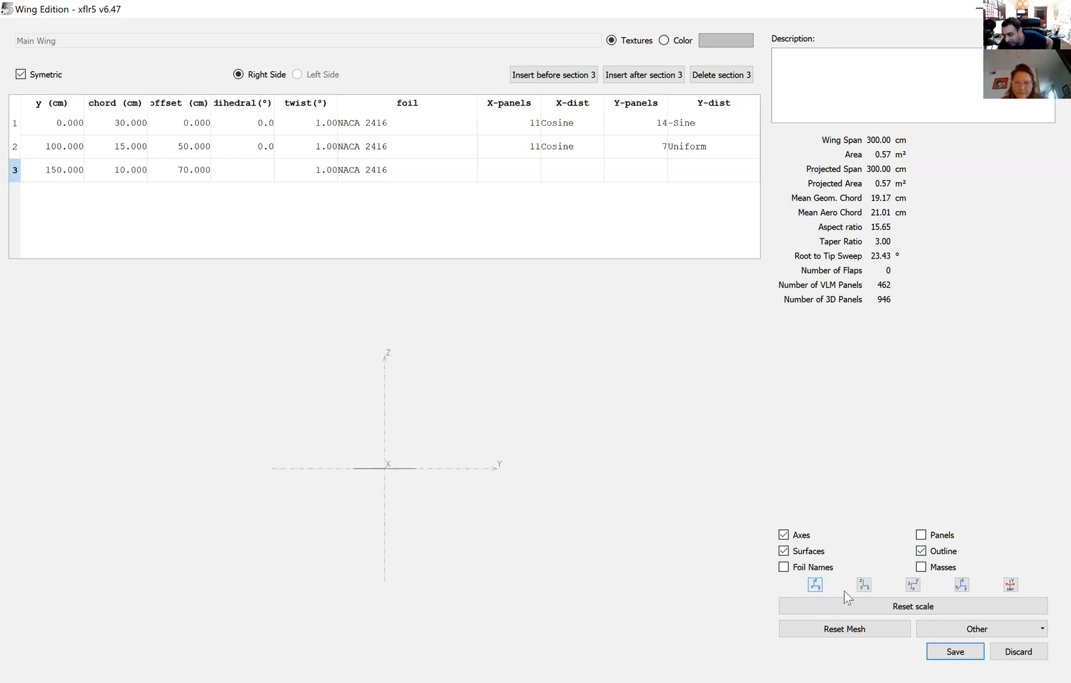
{"action": "left_click", "coordinate": [866, 585]}
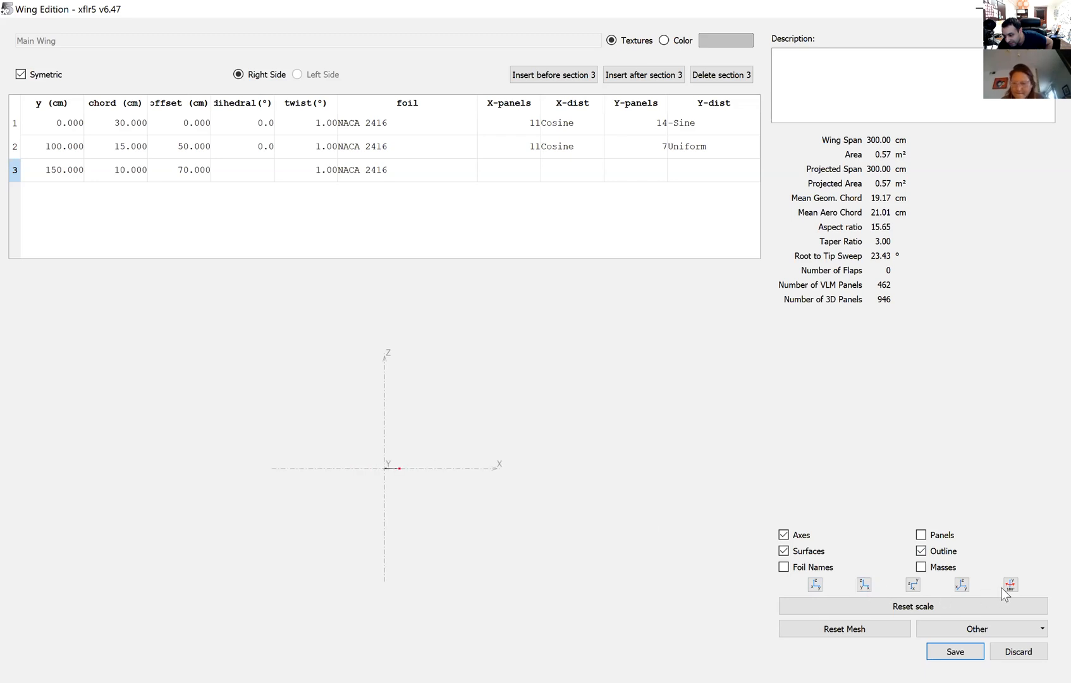
{"action": "left_click", "coordinate": [991, 606]}
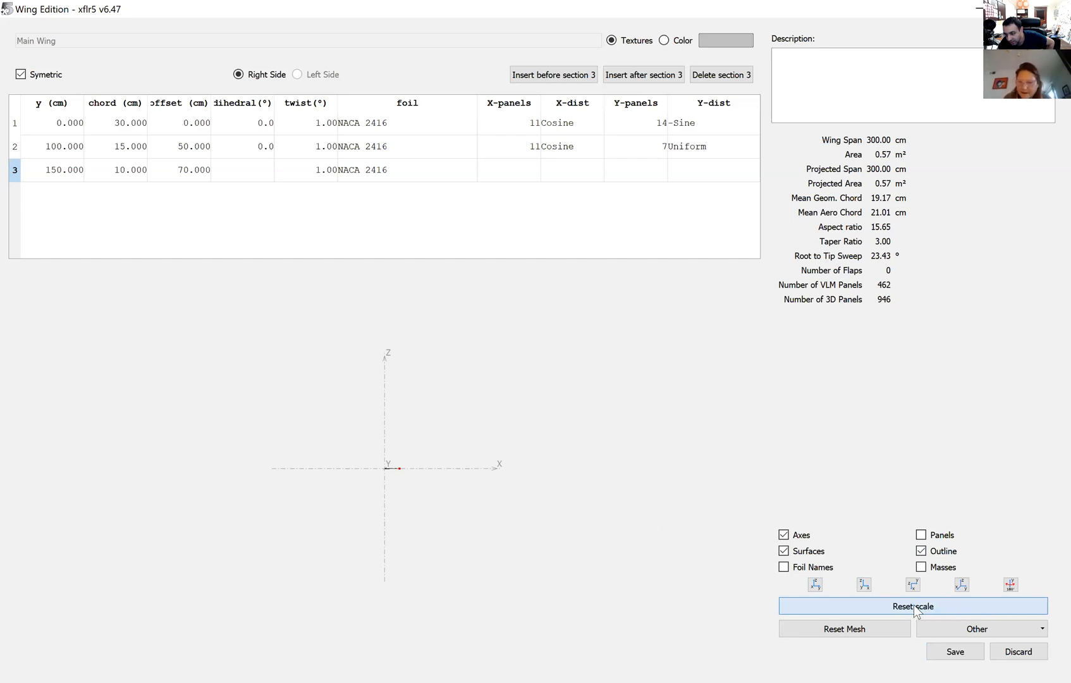
{"action": "left_click", "coordinate": [912, 586]}
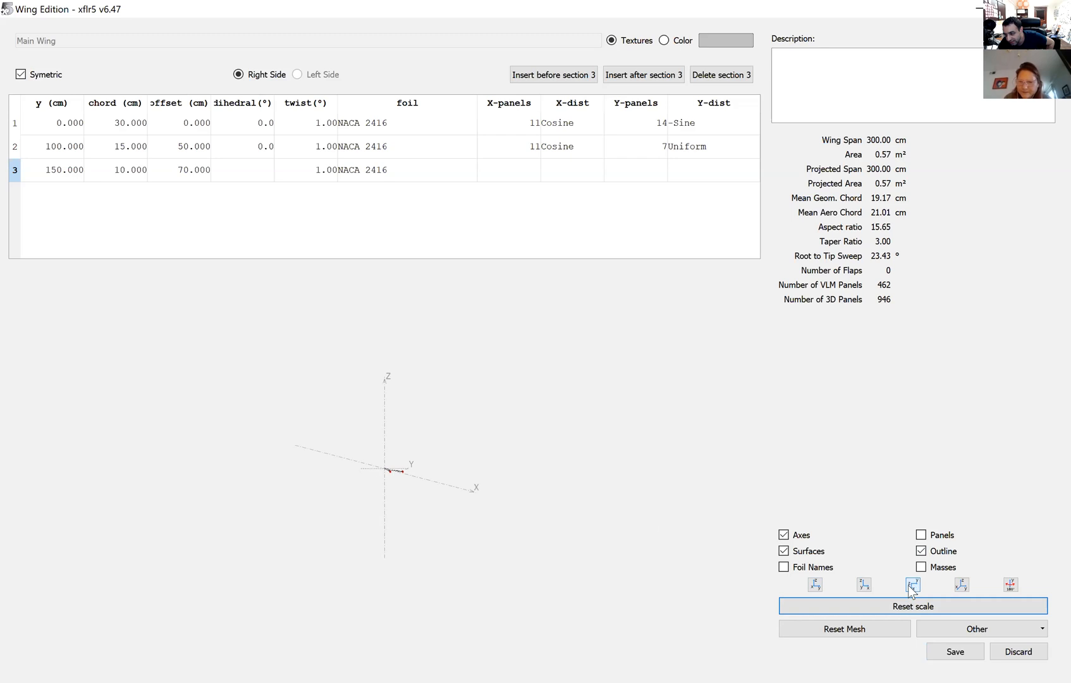
{"action": "left_click", "coordinate": [899, 607]}
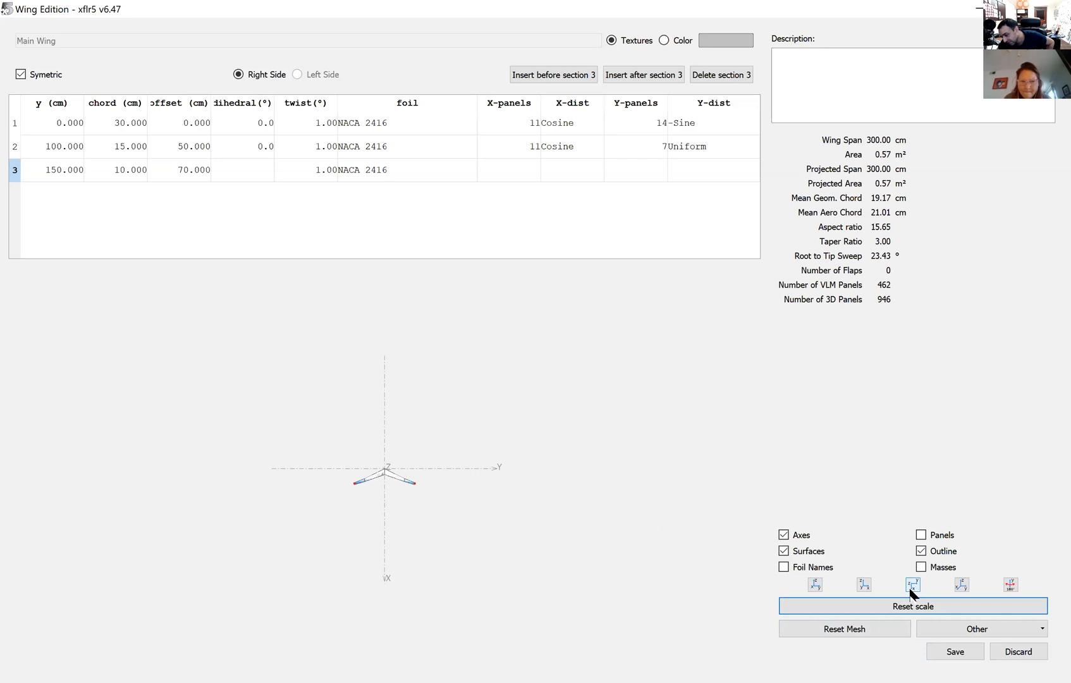
{"action": "left_click", "coordinate": [963, 586]}
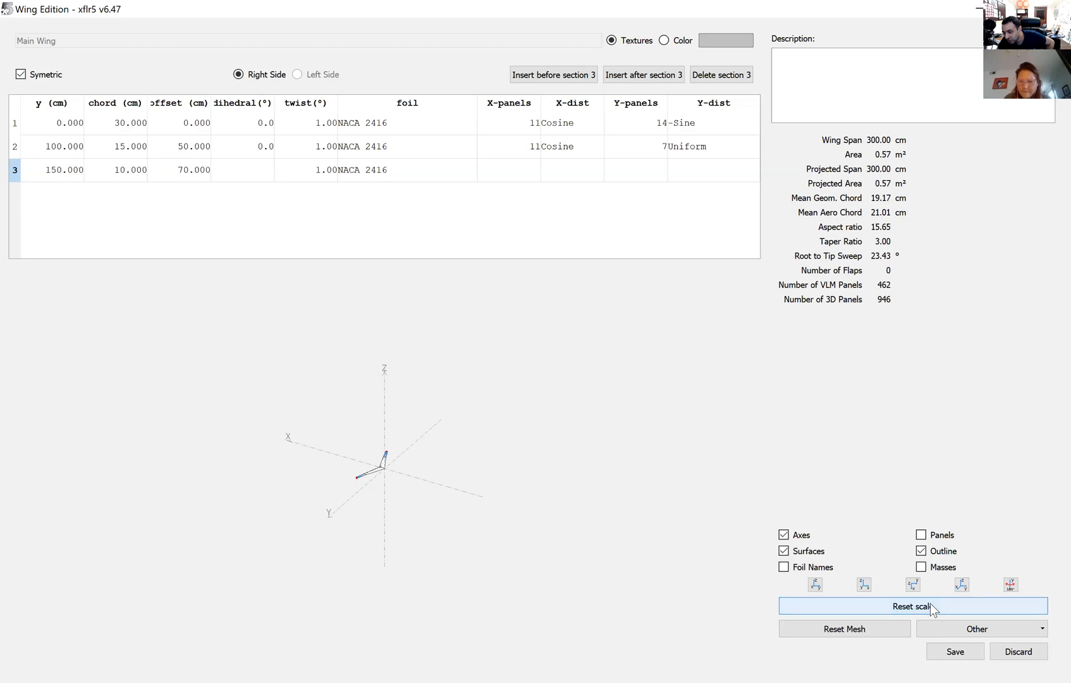
{"action": "left_click", "coordinate": [1041, 629]}
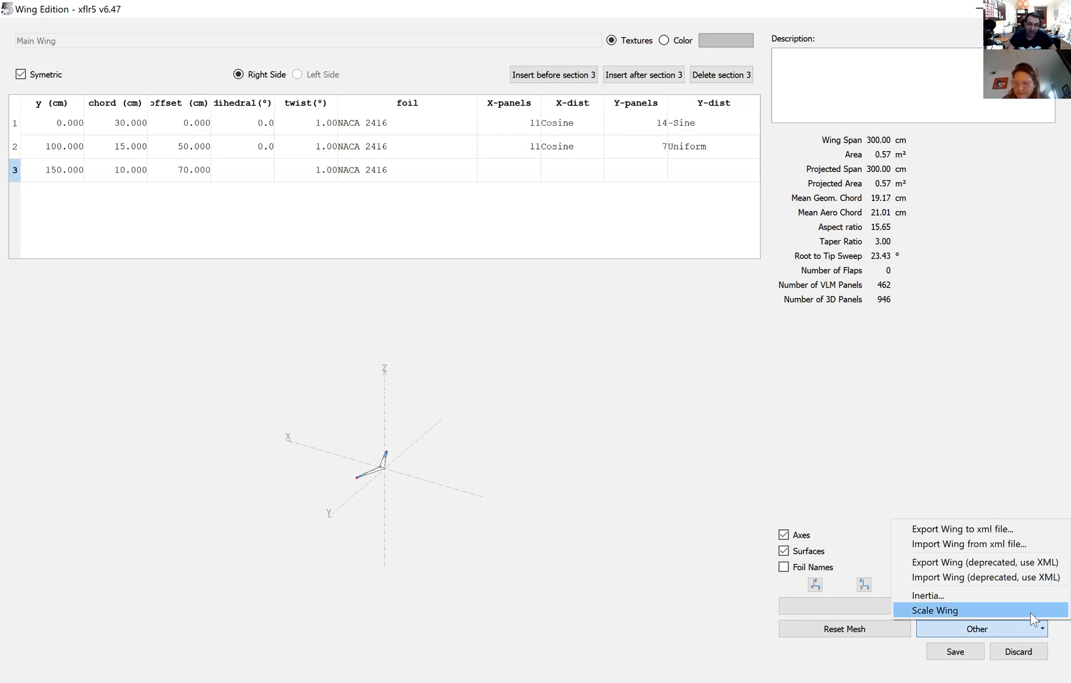
{"action": "left_click", "coordinate": [782, 426]}
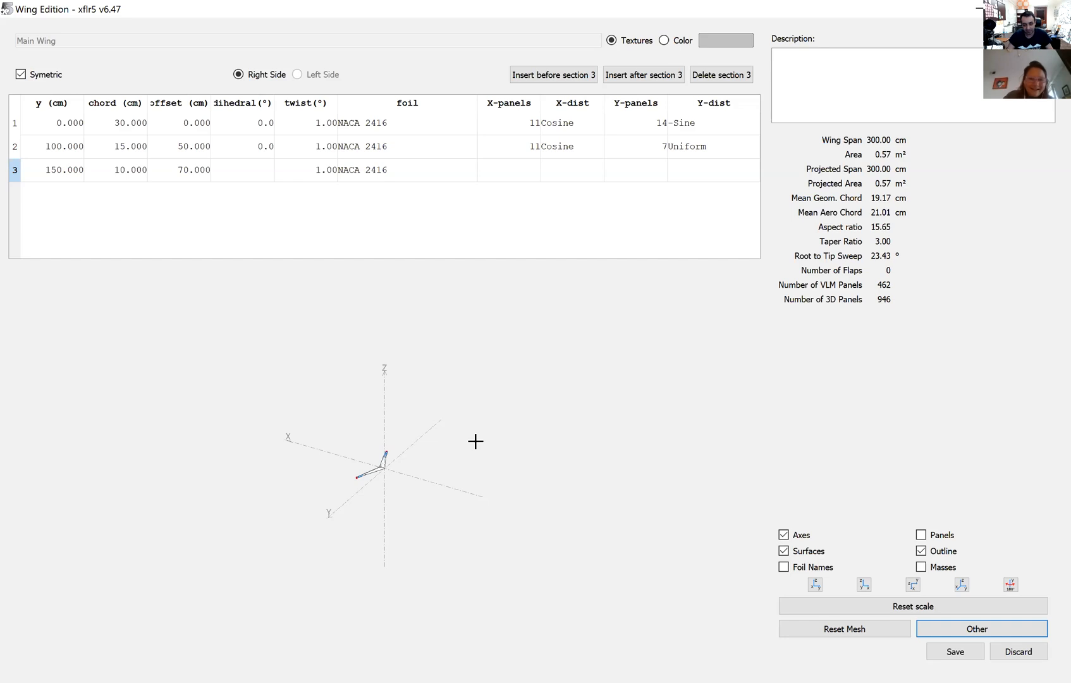
Check the resized main wing in the 3D view and save its changes to the plane
{"action": "left_click_drag", "start_coordinate": [475, 441], "coordinate": [369, 415]}
{"action": "left_click_drag", "start_coordinate": [334, 366], "coordinate": [540, 542]}
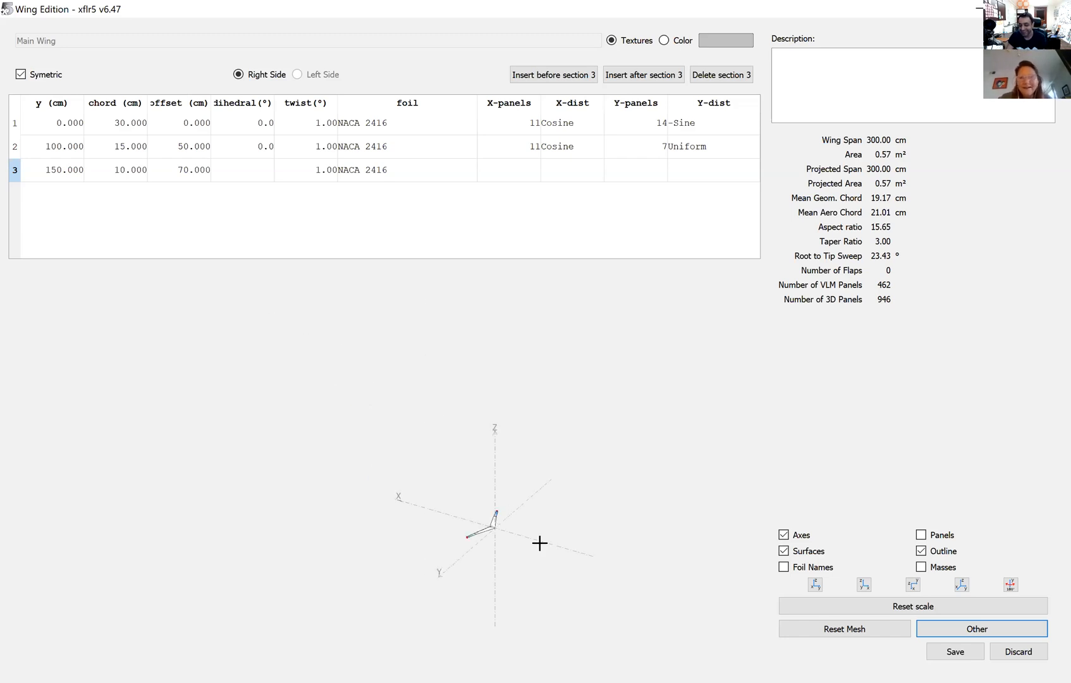
{"action": "left_click_drag", "start_coordinate": [536, 540], "coordinate": [638, 313]}
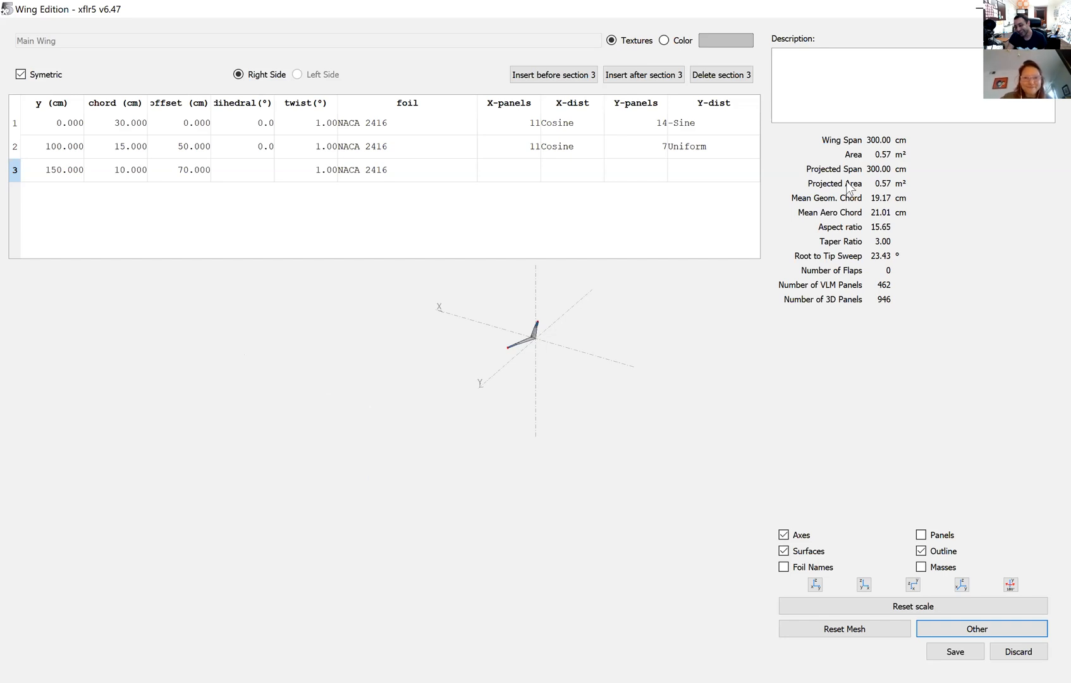
{"action": "left_click_drag", "start_coordinate": [554, 347], "coordinate": [531, 387]}
{"action": "scroll", "coordinate": [530, 387], "scroll_direction": "up", "scroll_amount": 10}
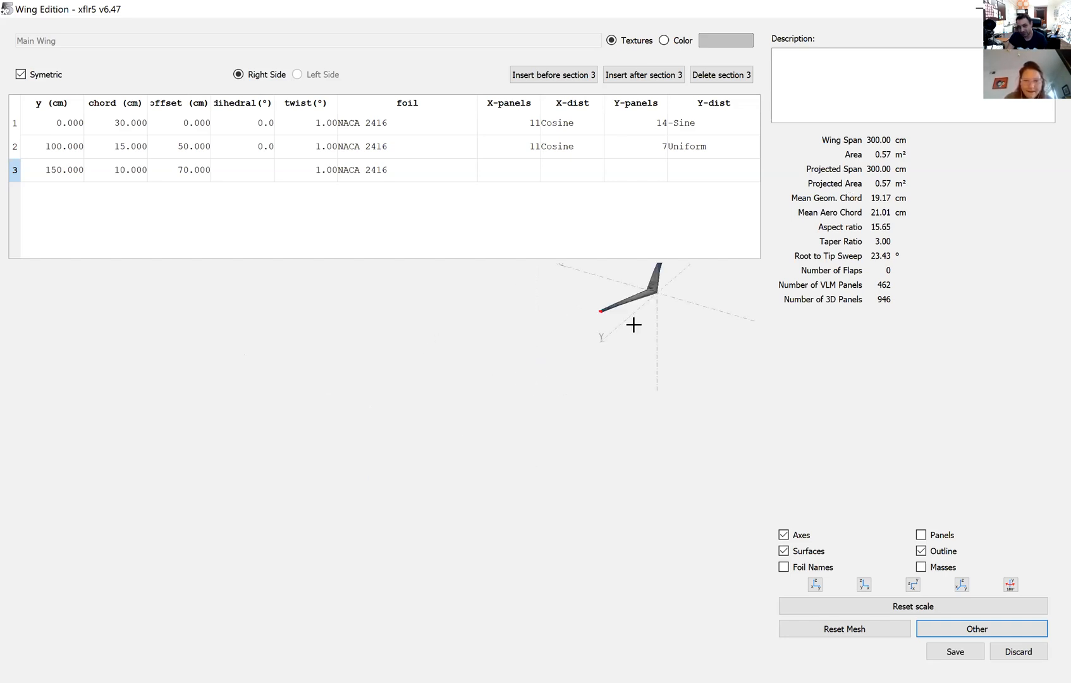
{"action": "left_click", "coordinate": [954, 653]}
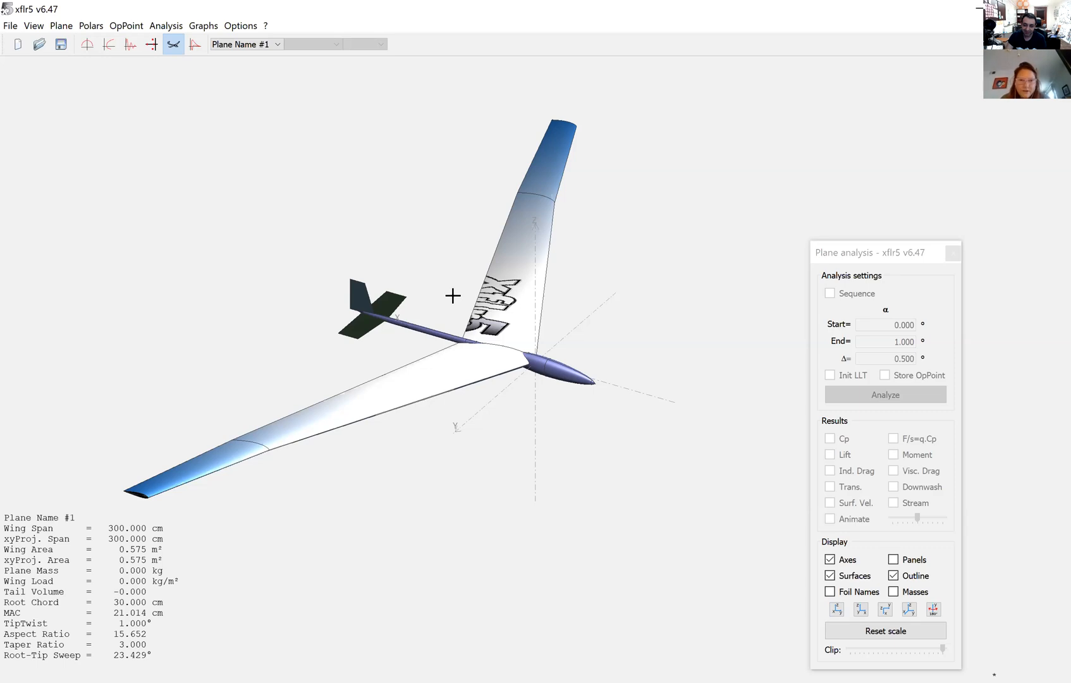
Edit the elevator of Plane Name #1 and assign the NACA 0006 foil to both of its sections
{"action": "scroll", "coordinate": [374, 320], "scroll_direction": "up", "scroll_amount": 4}
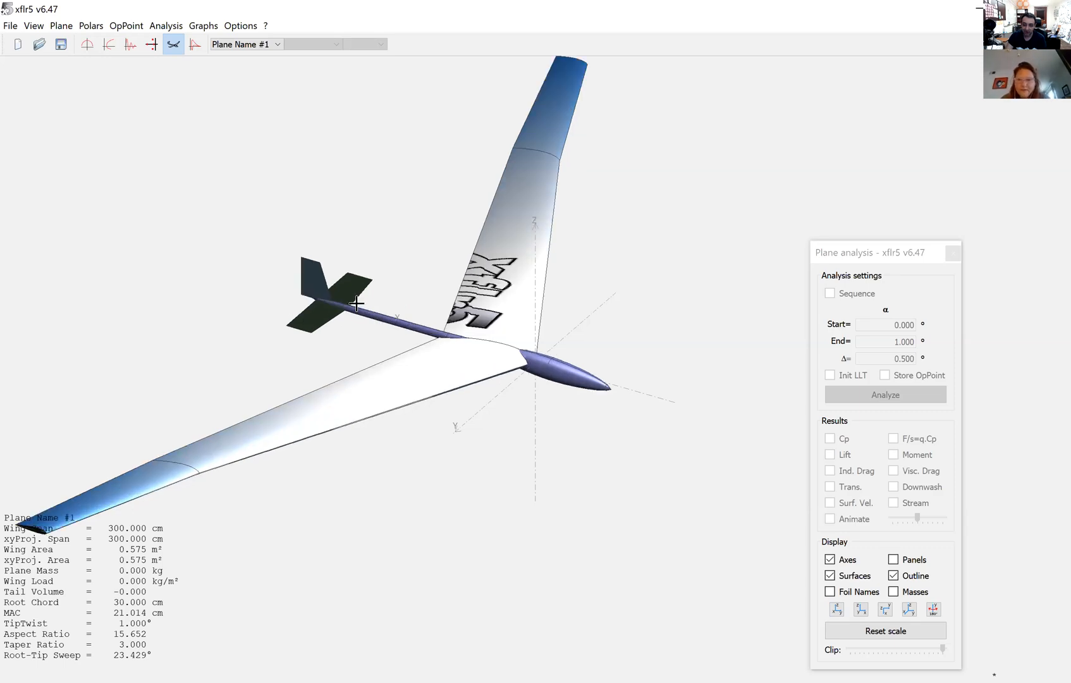
{"action": "right_click", "coordinate": [312, 305]}
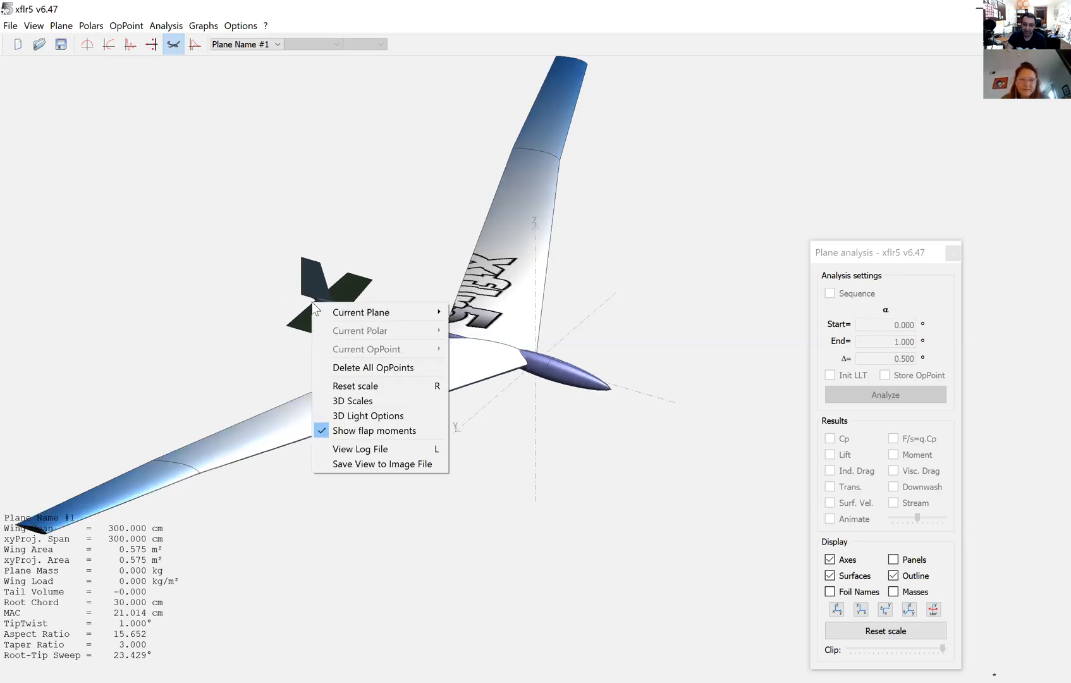
{"action": "mouse_move", "coordinate": [346, 312]}
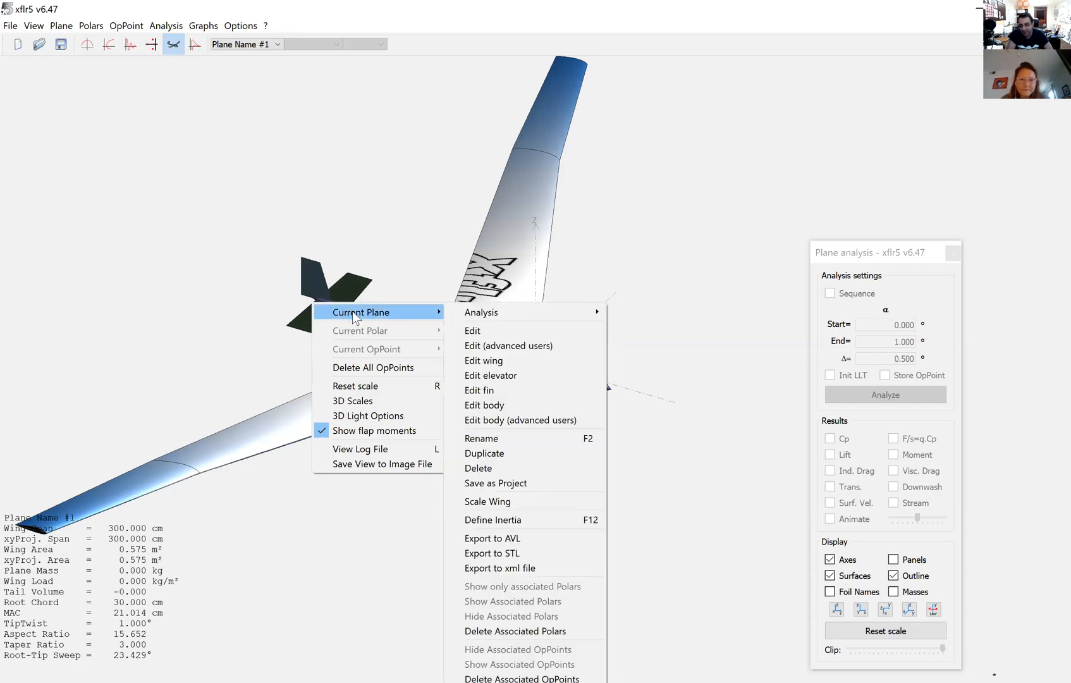
{"action": "left_click", "coordinate": [479, 377]}
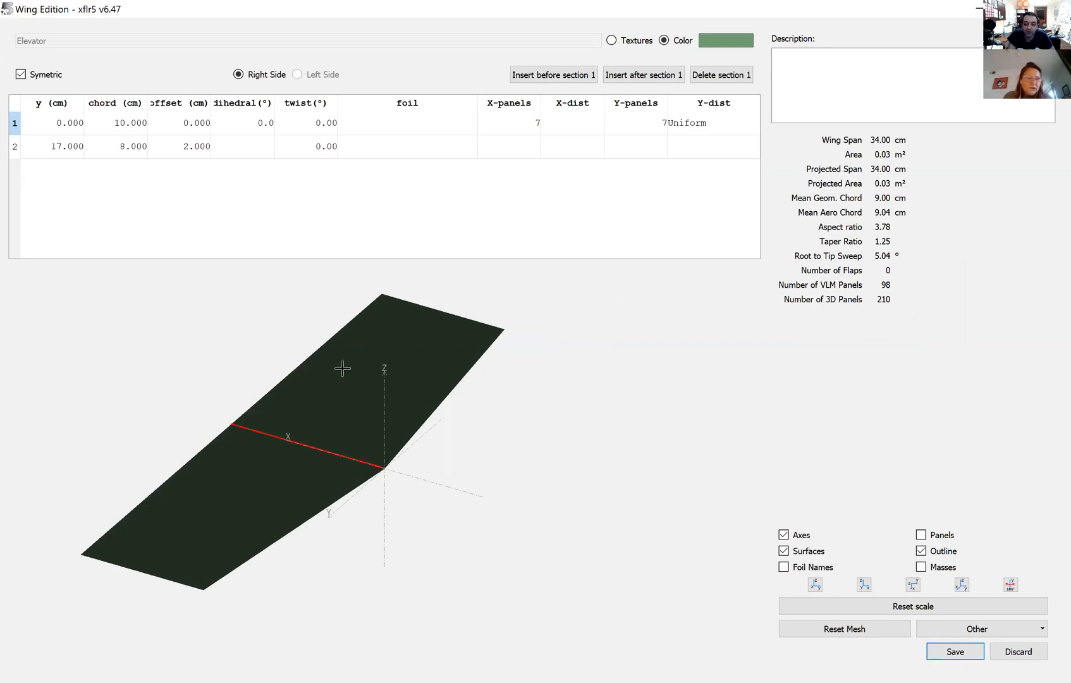
{"action": "left_click", "coordinate": [405, 120]}
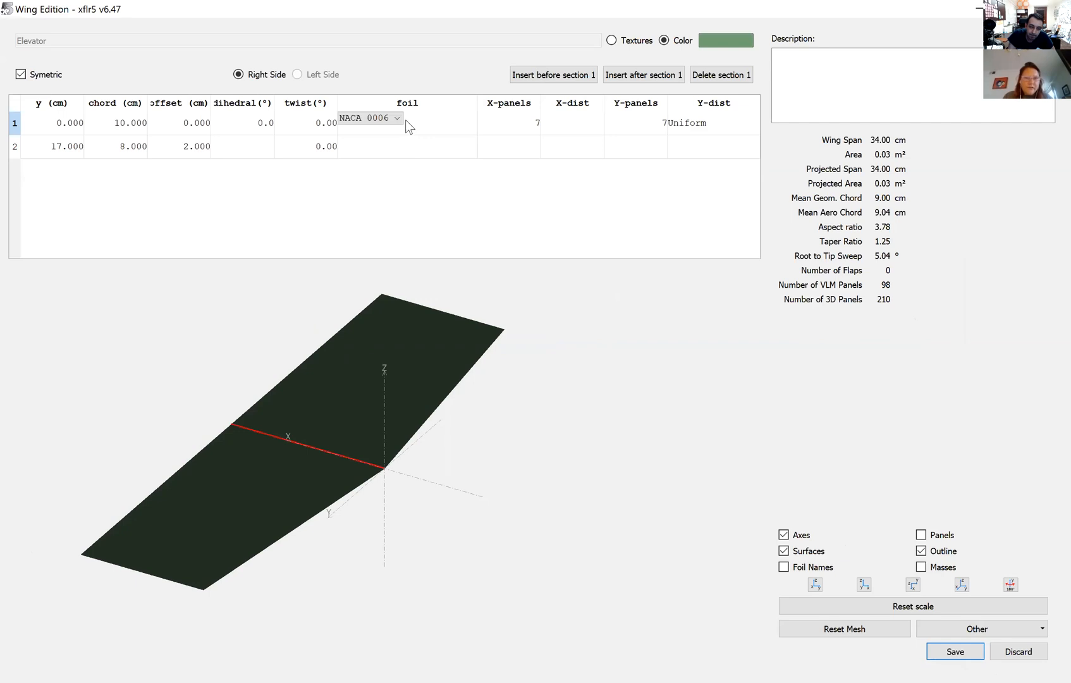
{"action": "left_click", "coordinate": [395, 152]}
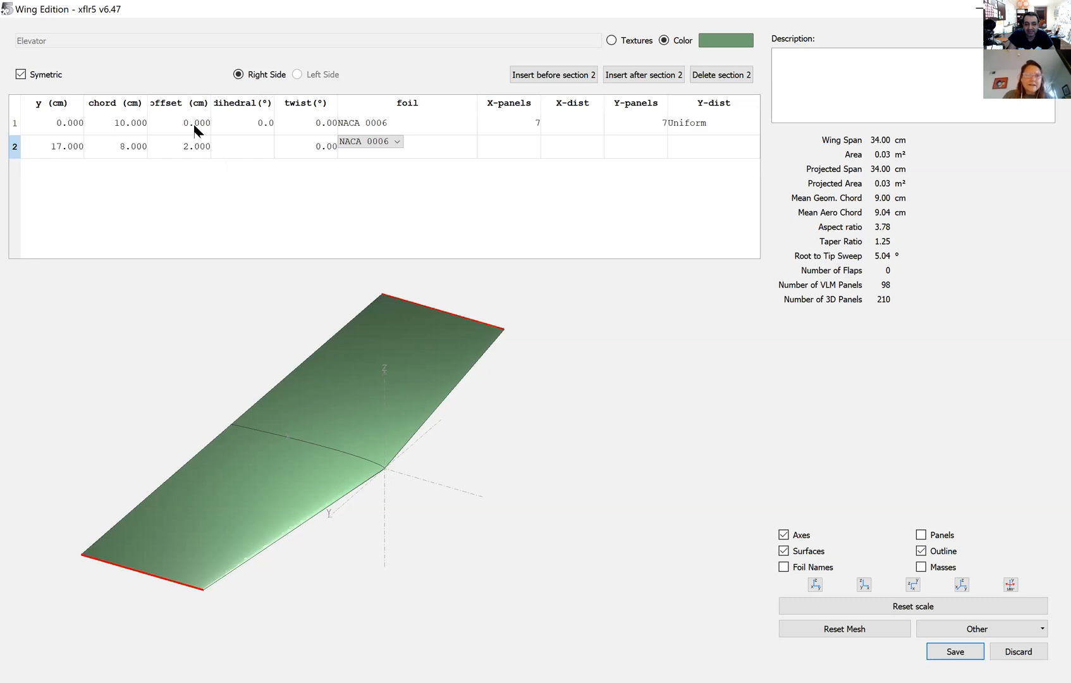
Set the elevator's dihedral to 30° to form a V-tail and save the elevator
{"action": "left_click", "coordinate": [243, 122]}
{"action": "type", "text": "30"}
{"action": "key", "text": "Return"}
{"action": "type", "text": "3"}
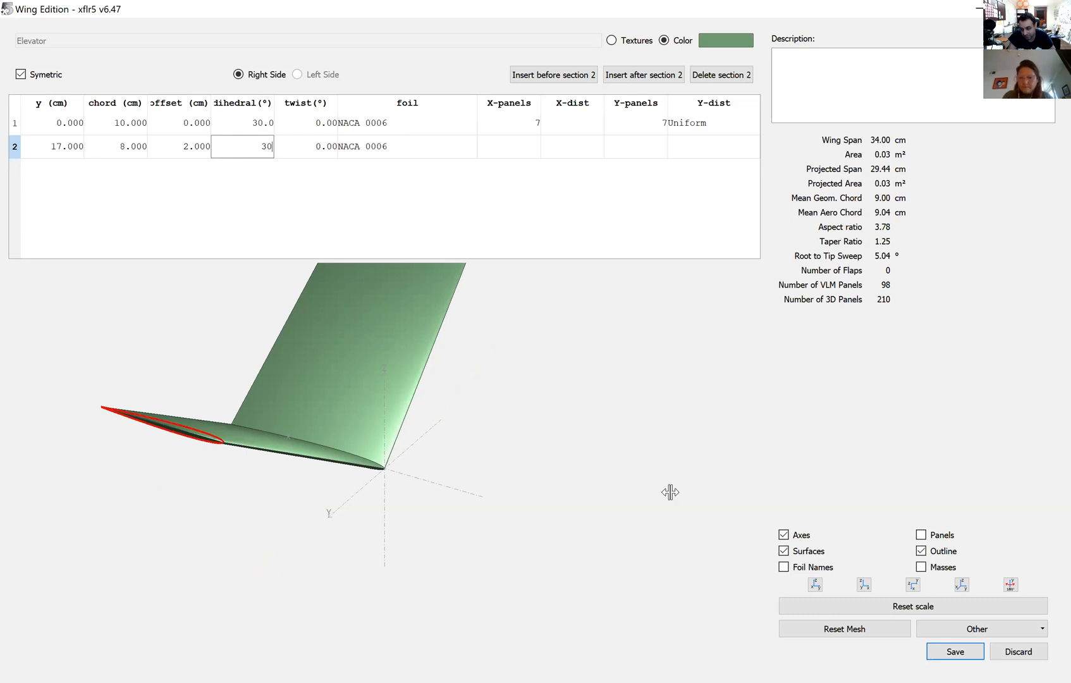
{"action": "left_click", "coordinate": [957, 652]}
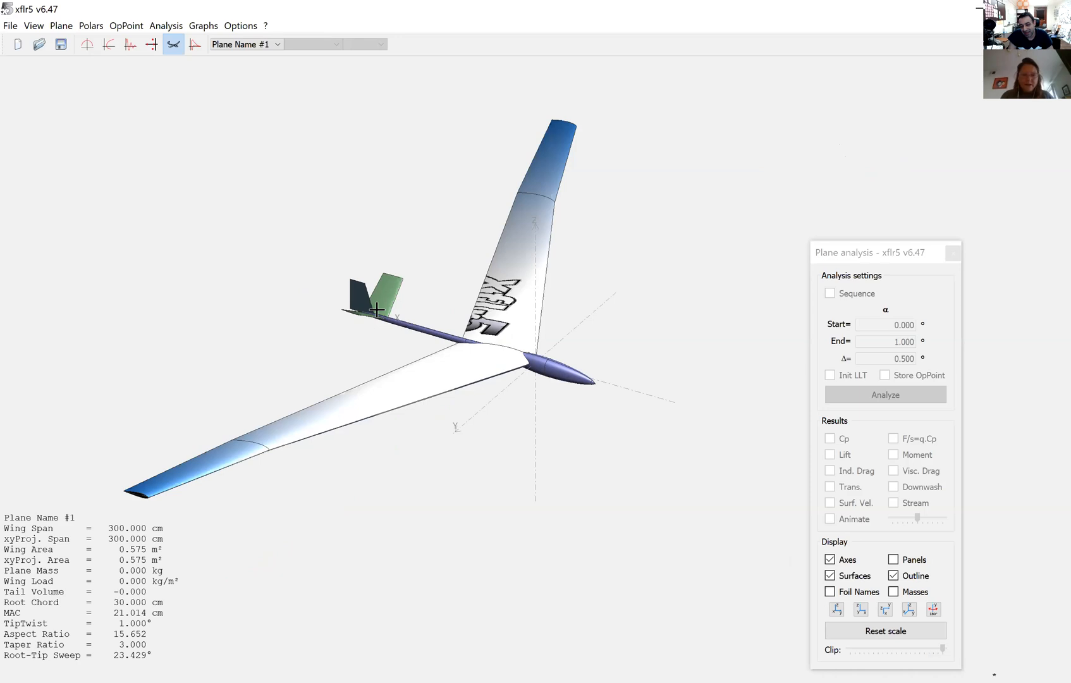
Change the elevator's surface style from a plain color to textures and save it
{"action": "right_click", "coordinate": [635, 303]}
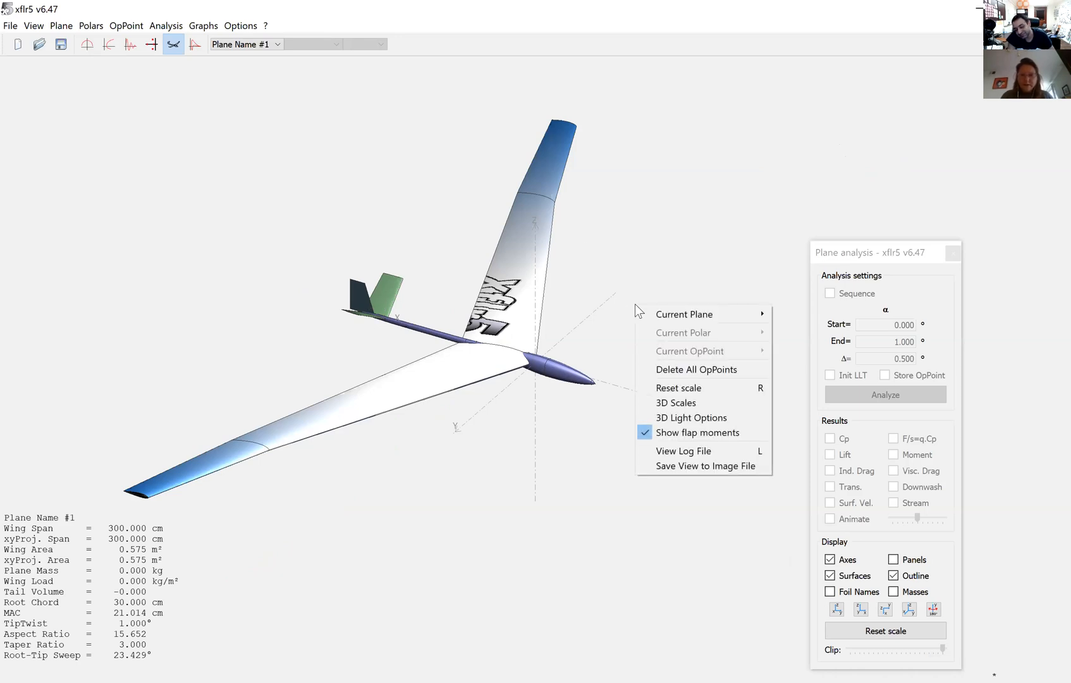
{"action": "mouse_move", "coordinate": [673, 315]}
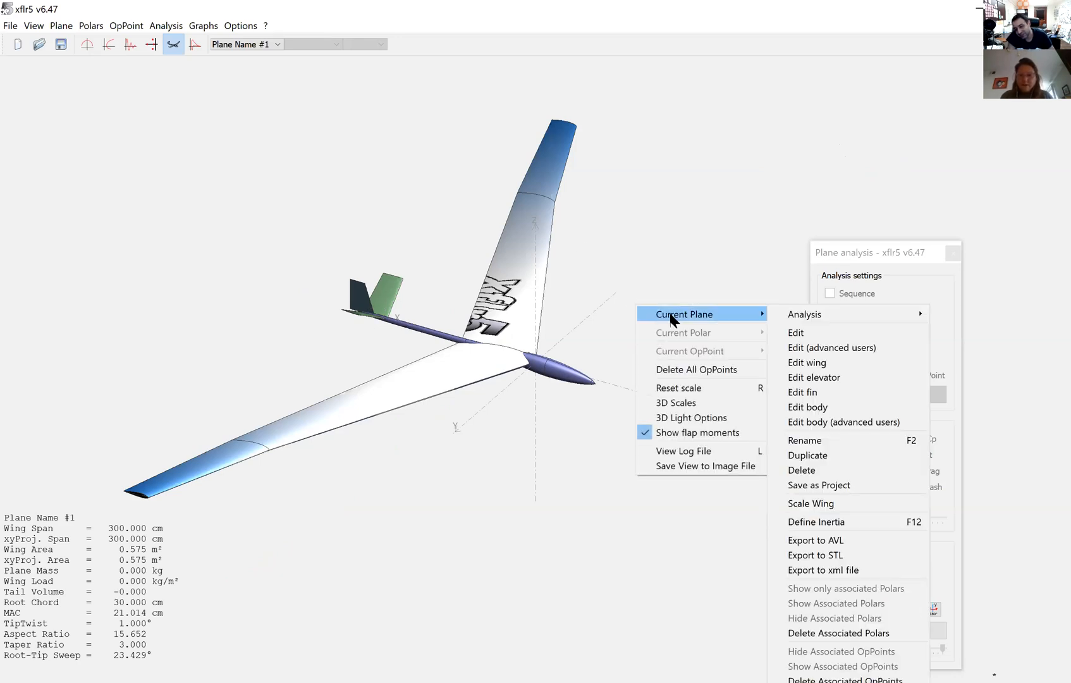
{"action": "left_click", "coordinate": [801, 377]}
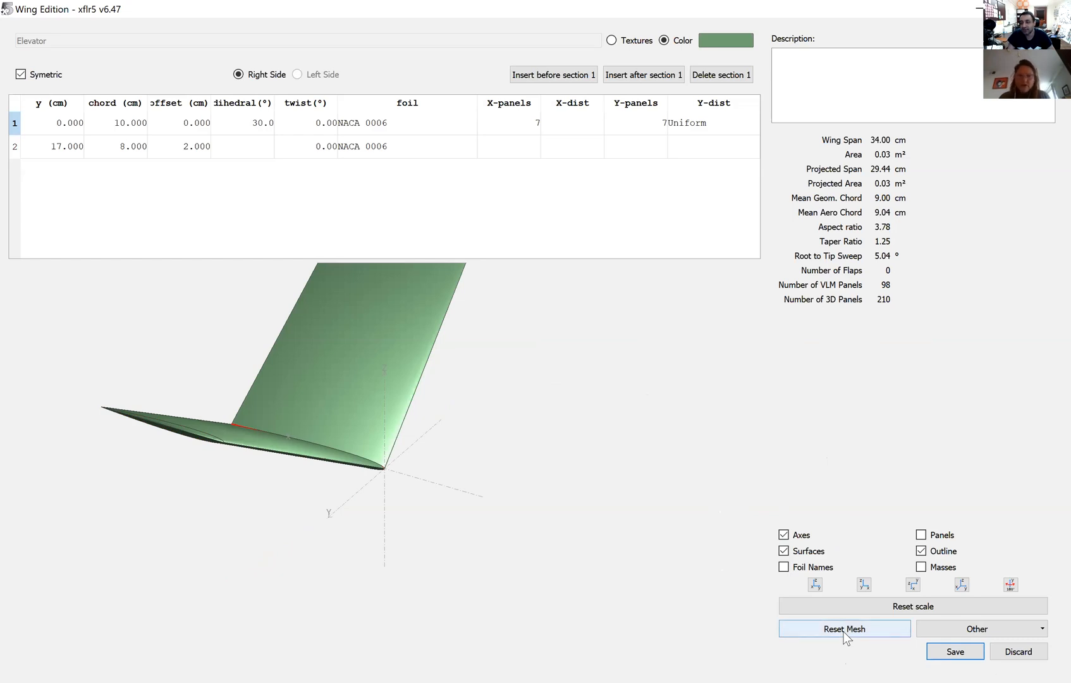
{"action": "left_click", "coordinate": [612, 41]}
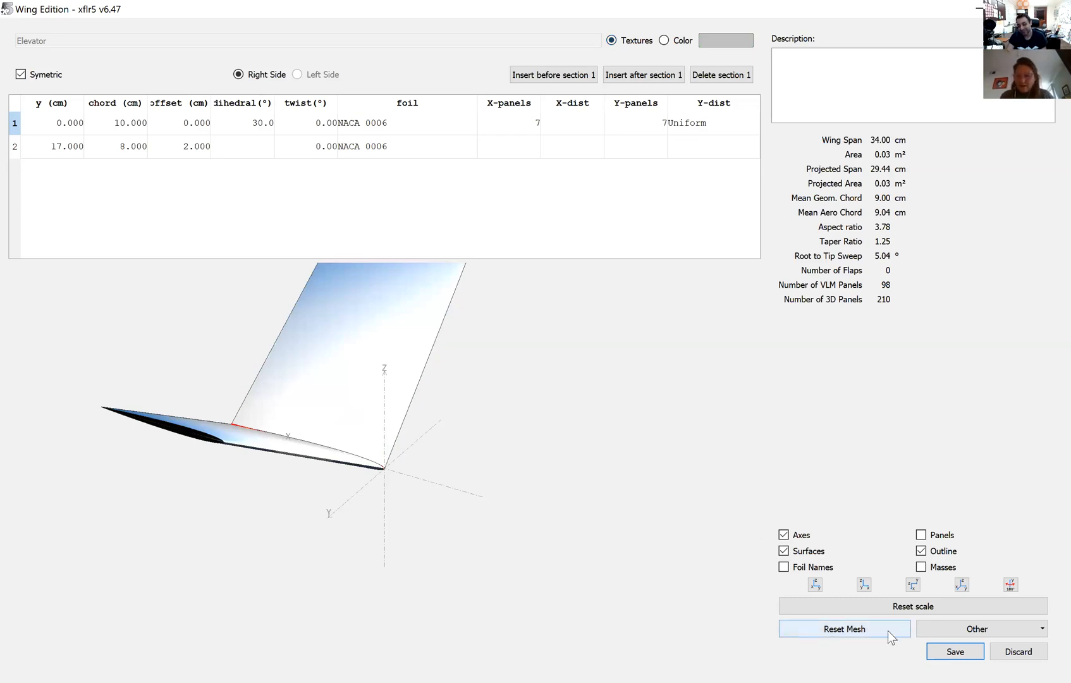
{"action": "left_click", "coordinate": [957, 651]}
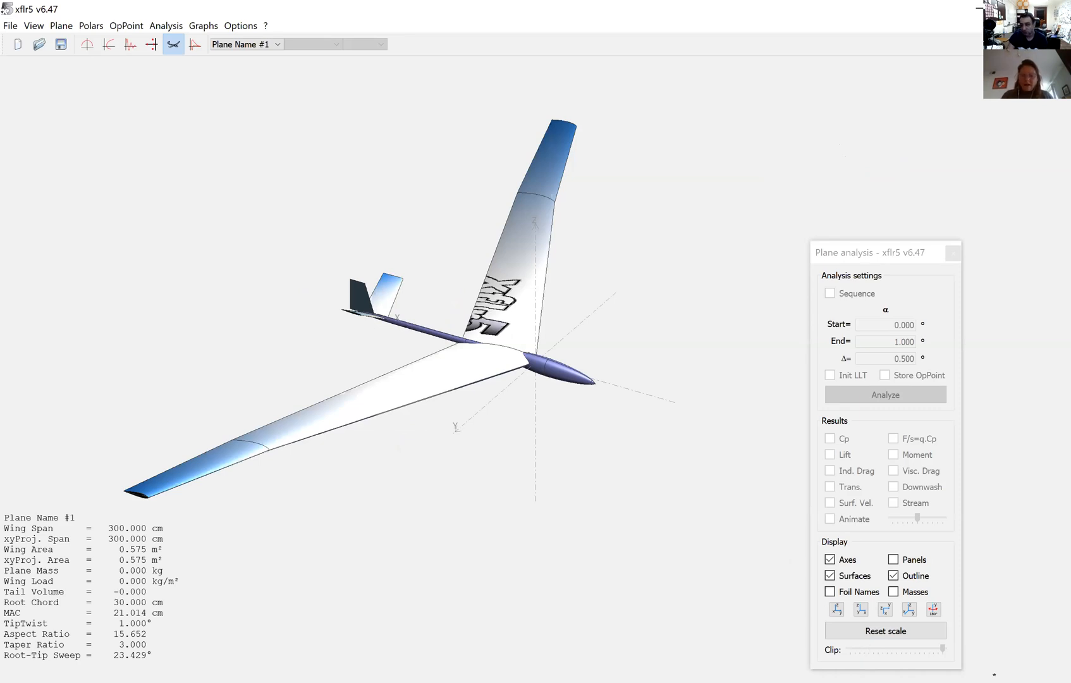
Edit the current plane's definition and remove its fin
{"action": "right_click", "coordinate": [655, 412]}
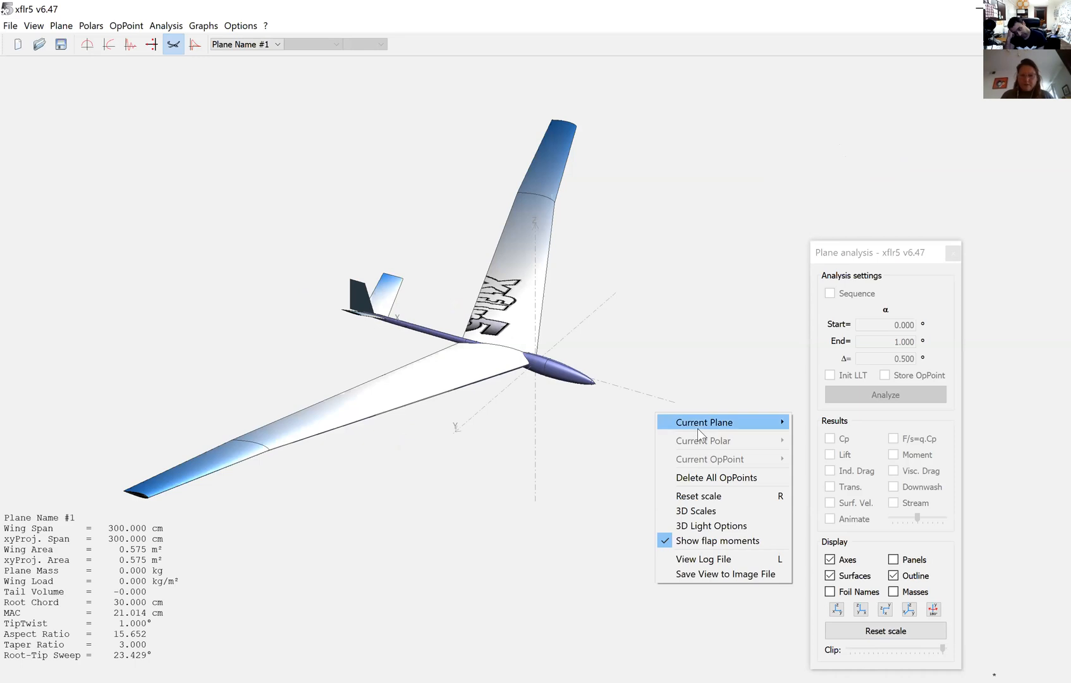
{"action": "mouse_move", "coordinate": [697, 421]}
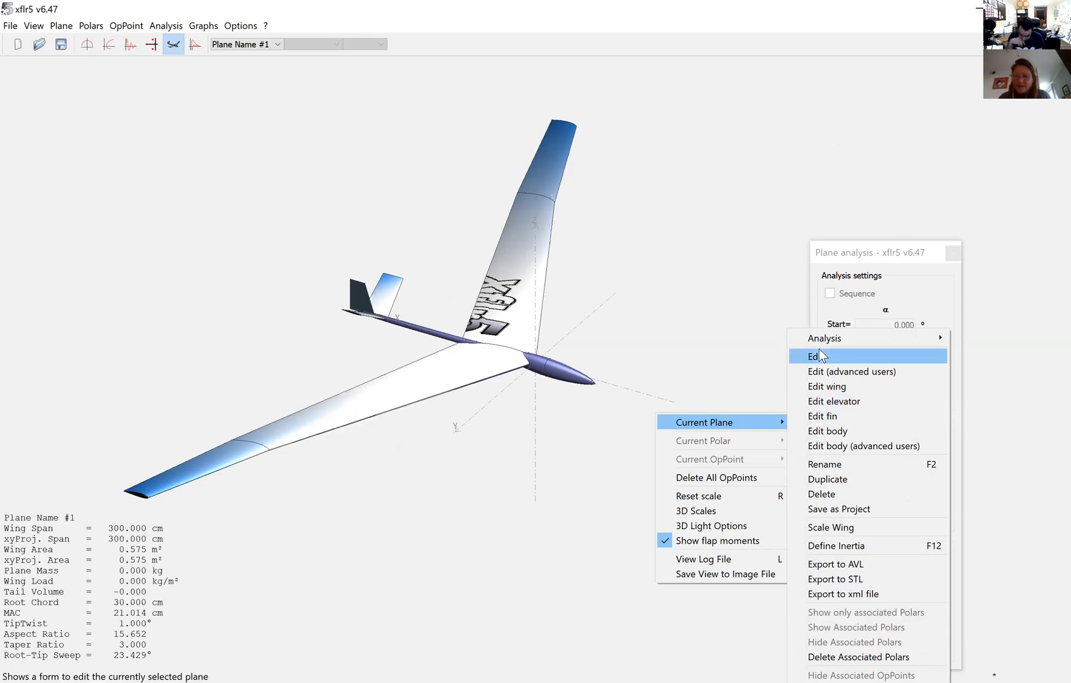
{"action": "key", "text": "Return"}
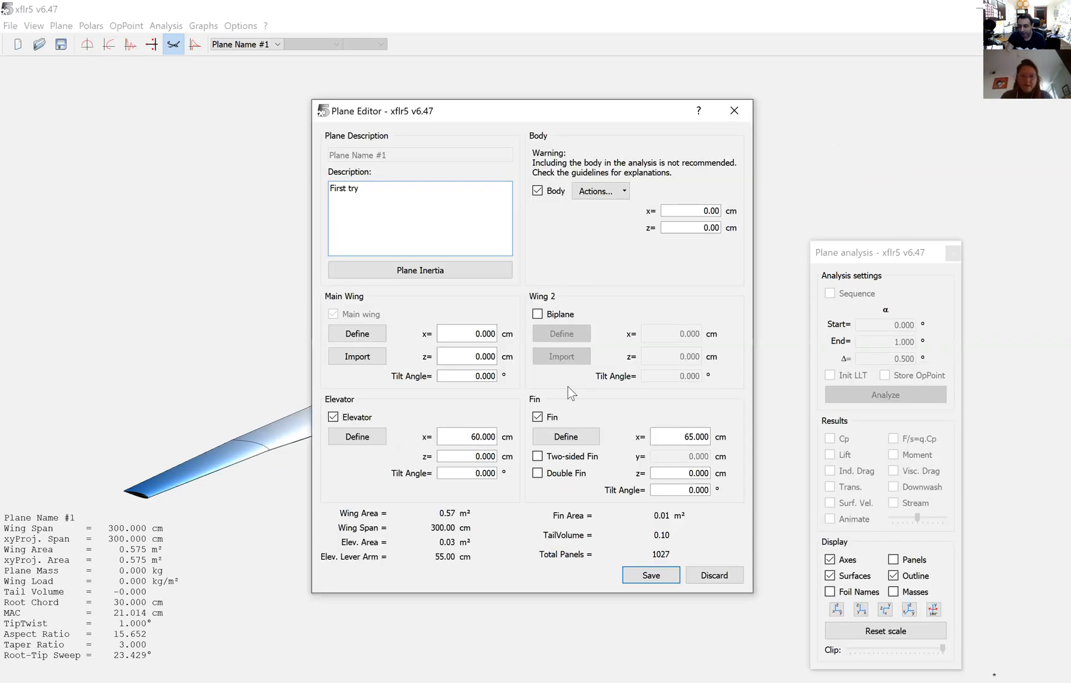
{"action": "left_click", "coordinate": [538, 419]}
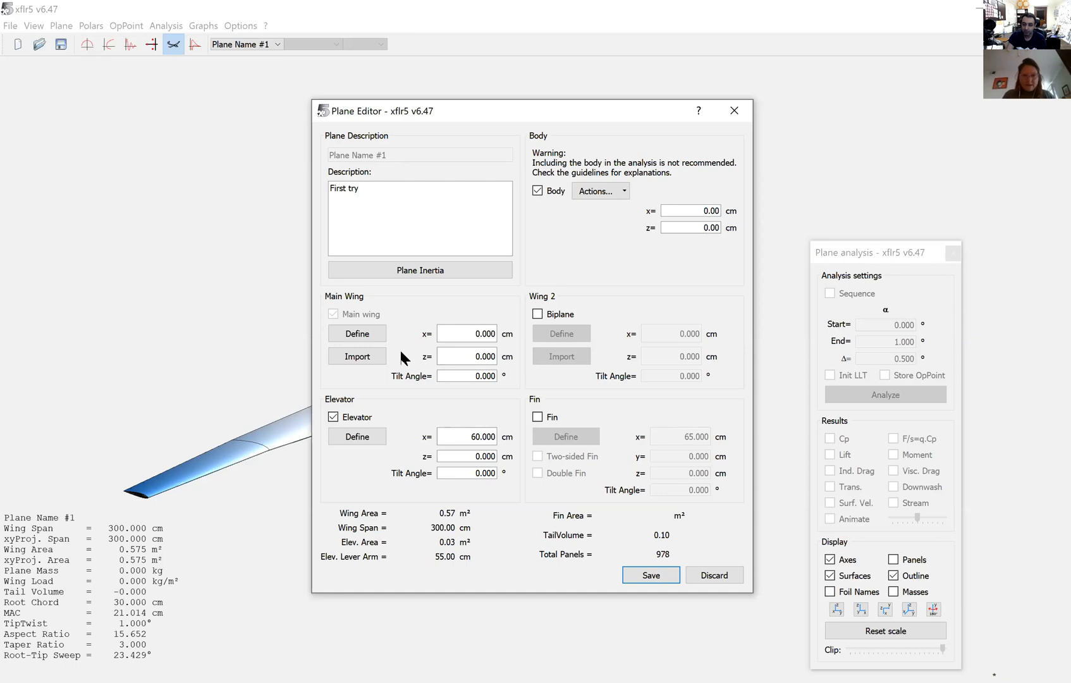
Change the plane body's style to textures, then save the body and the plane
{"action": "left_click", "coordinate": [623, 190]}
{"action": "left_click", "coordinate": [623, 190]}
{"action": "left_click", "coordinate": [622, 189]}
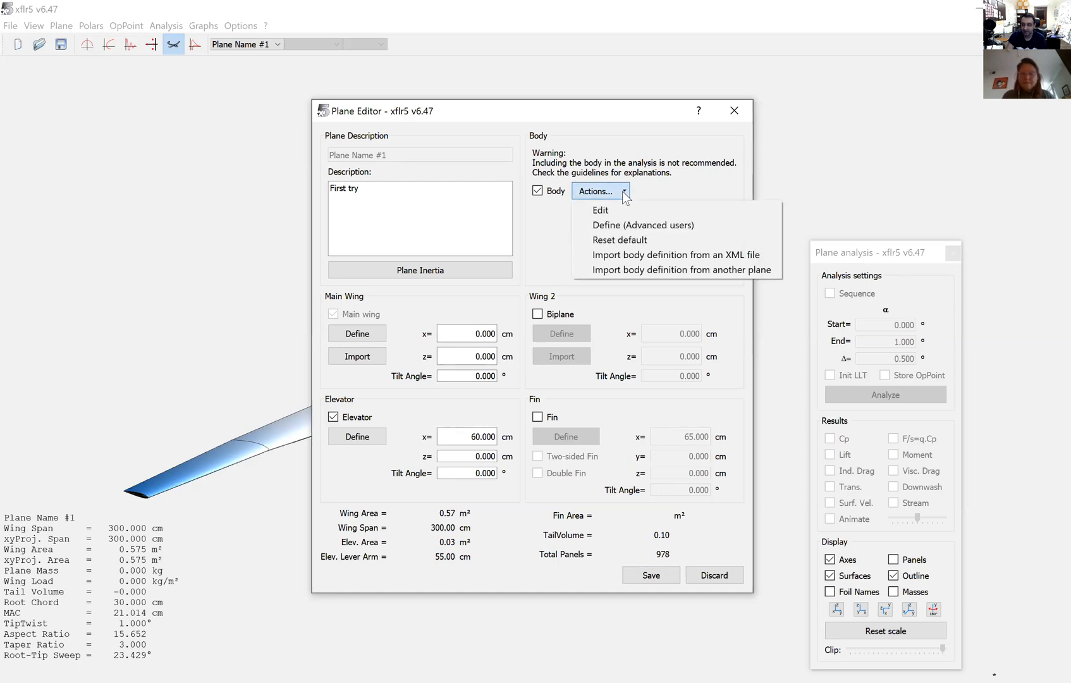
{"action": "left_click", "coordinate": [616, 209]}
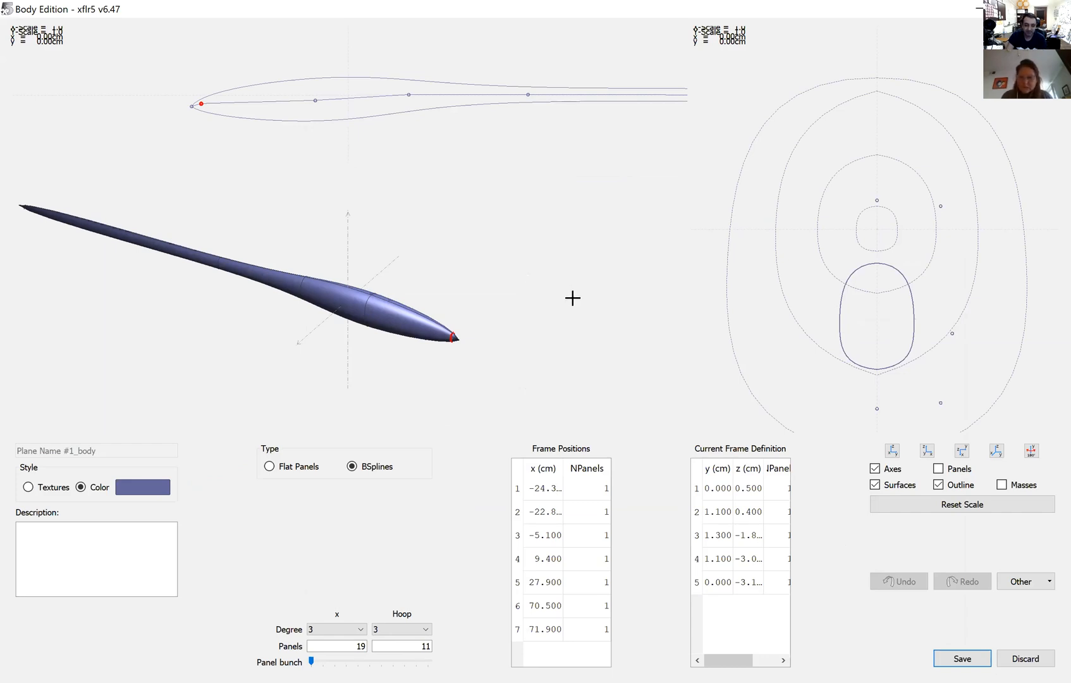
{"action": "left_click", "coordinate": [28, 487]}
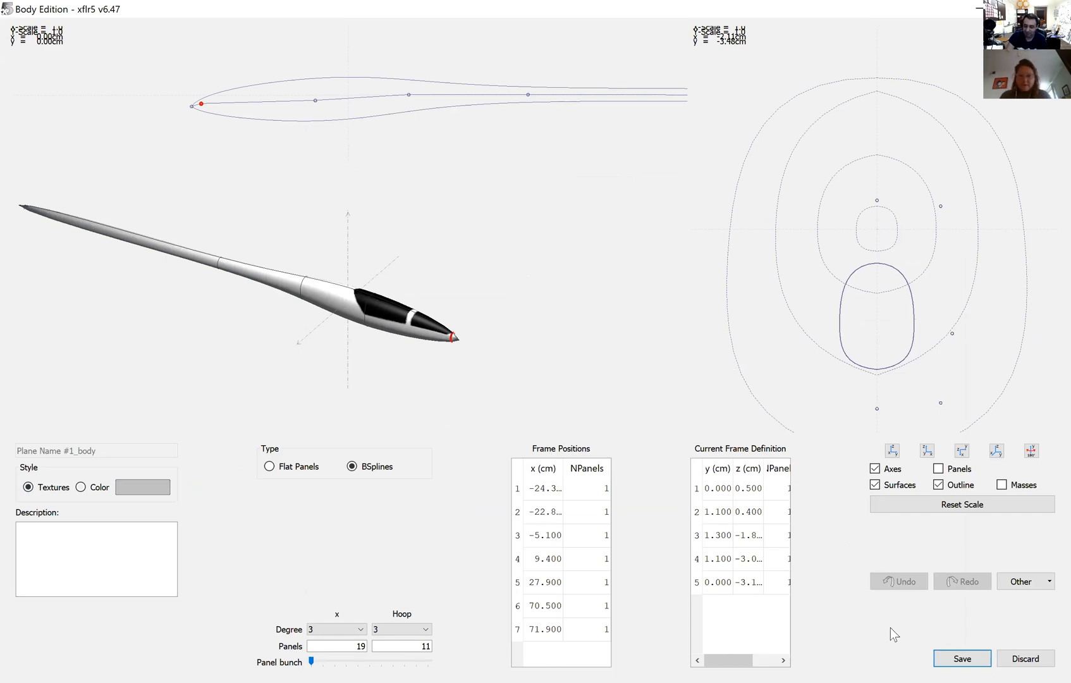
{"action": "left_click", "coordinate": [961, 659]}
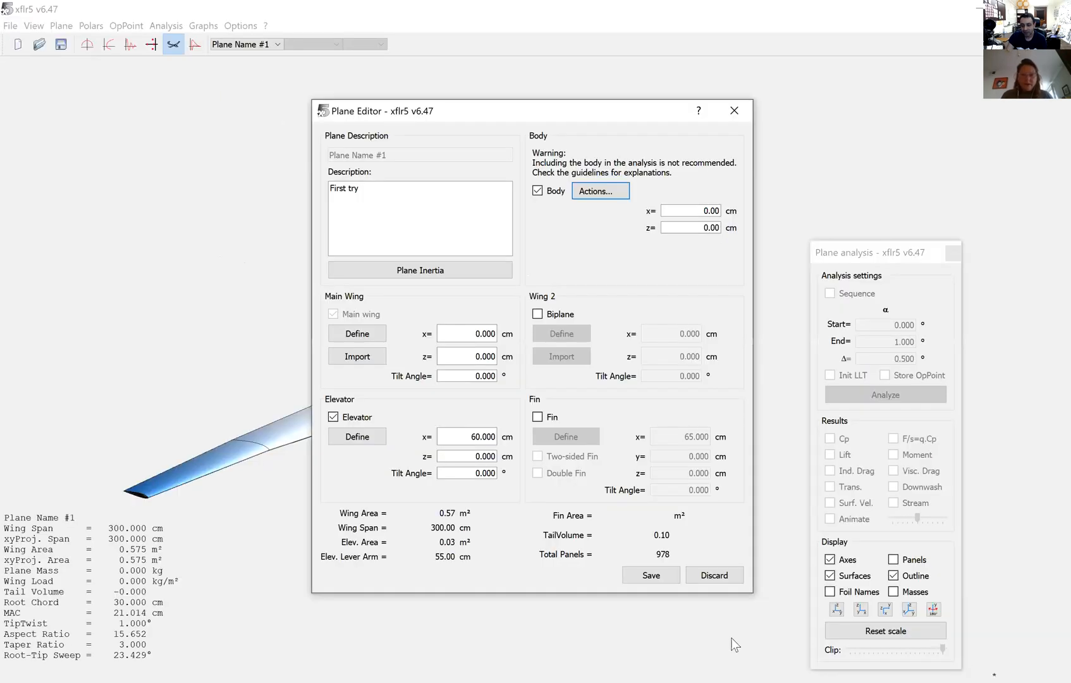
{"action": "left_click", "coordinate": [652, 574]}
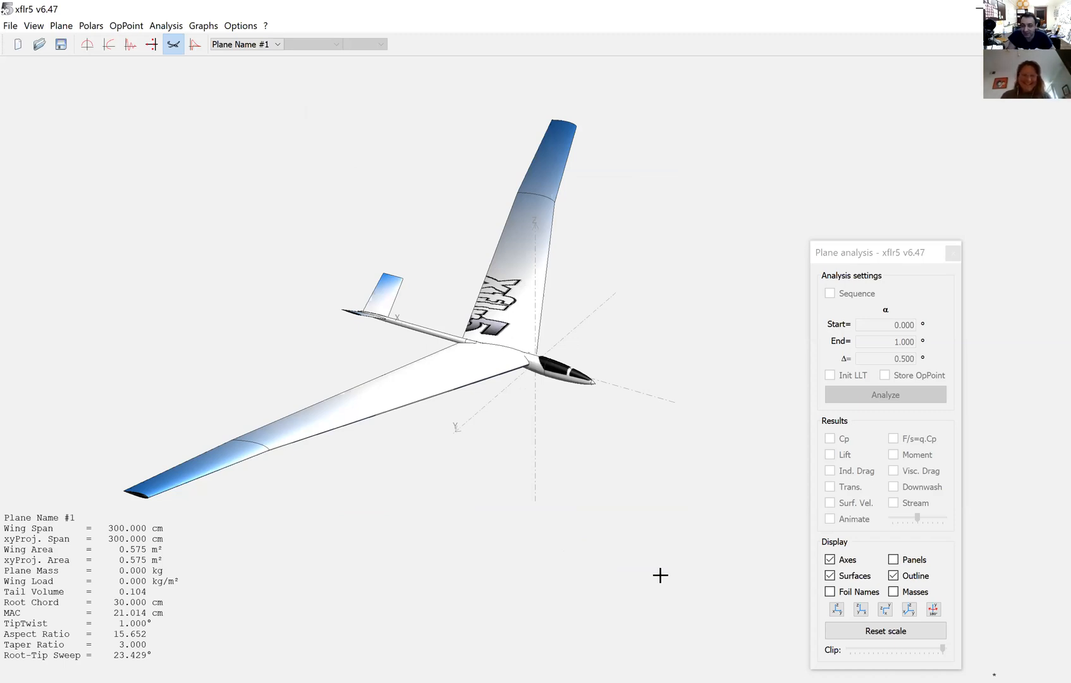
Edit the plane's main wing and delete its outermost section 3
{"action": "right_click", "coordinate": [595, 399]}
{"action": "mouse_move", "coordinate": [643, 405]}
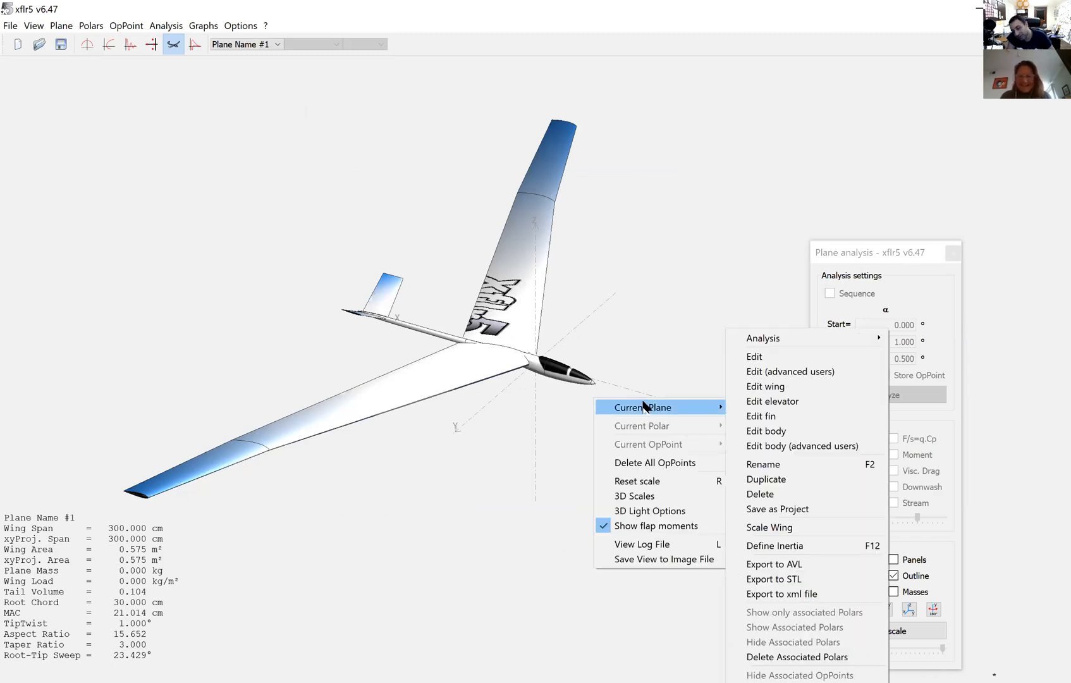
{"action": "left_click", "coordinate": [758, 389]}
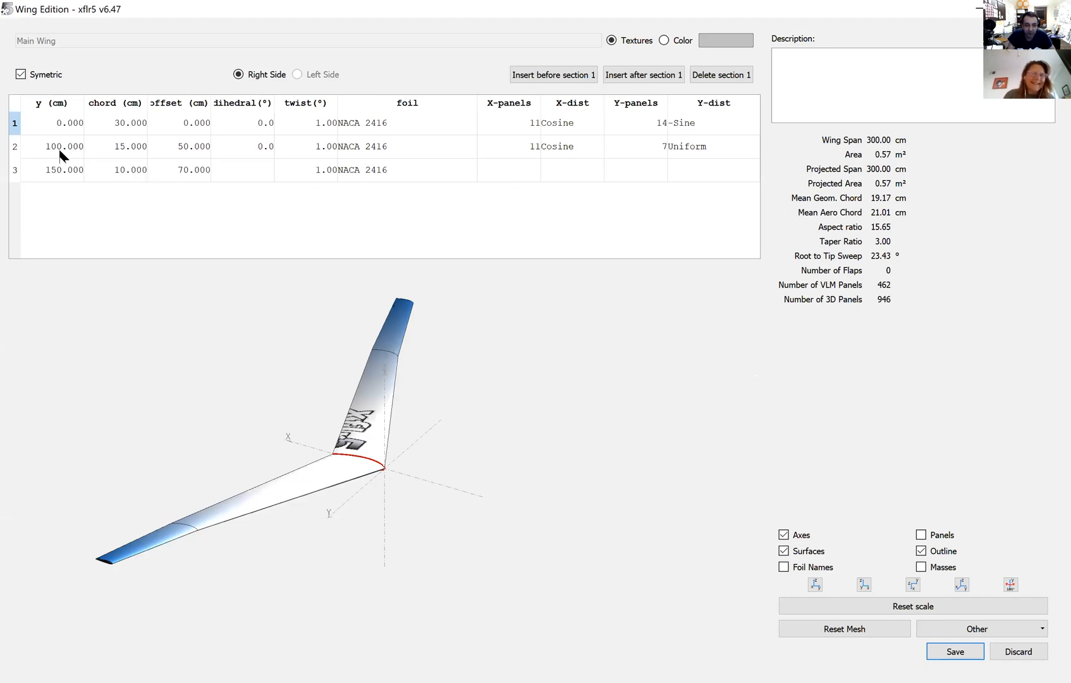
{"action": "double_click", "coordinate": [58, 171]}
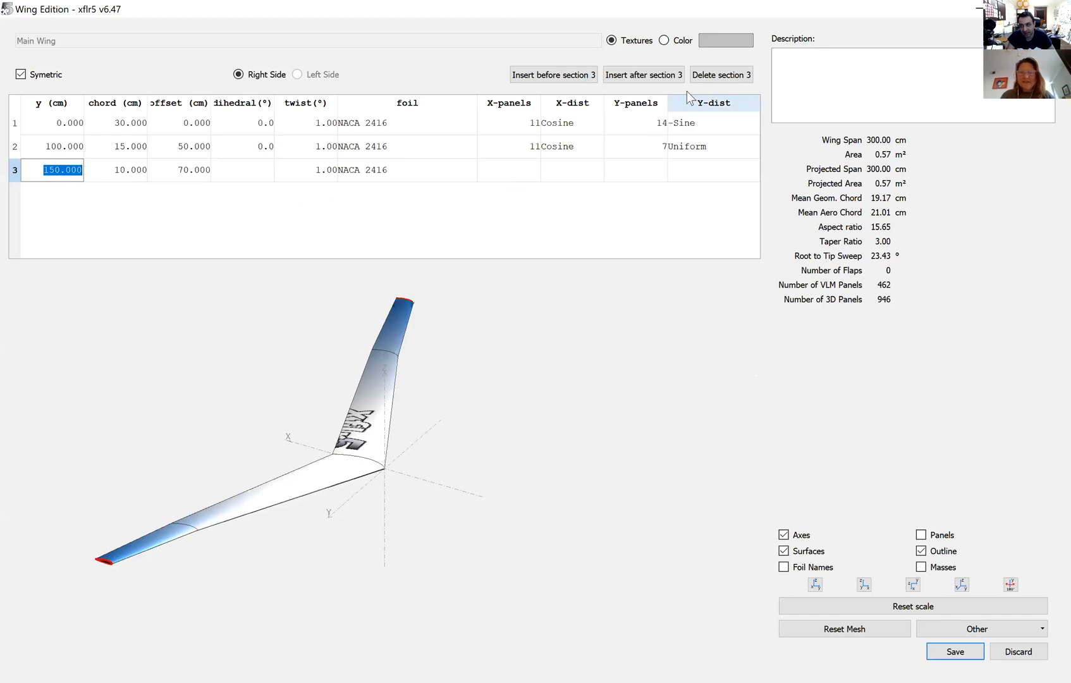
{"action": "left_click", "coordinate": [707, 76]}
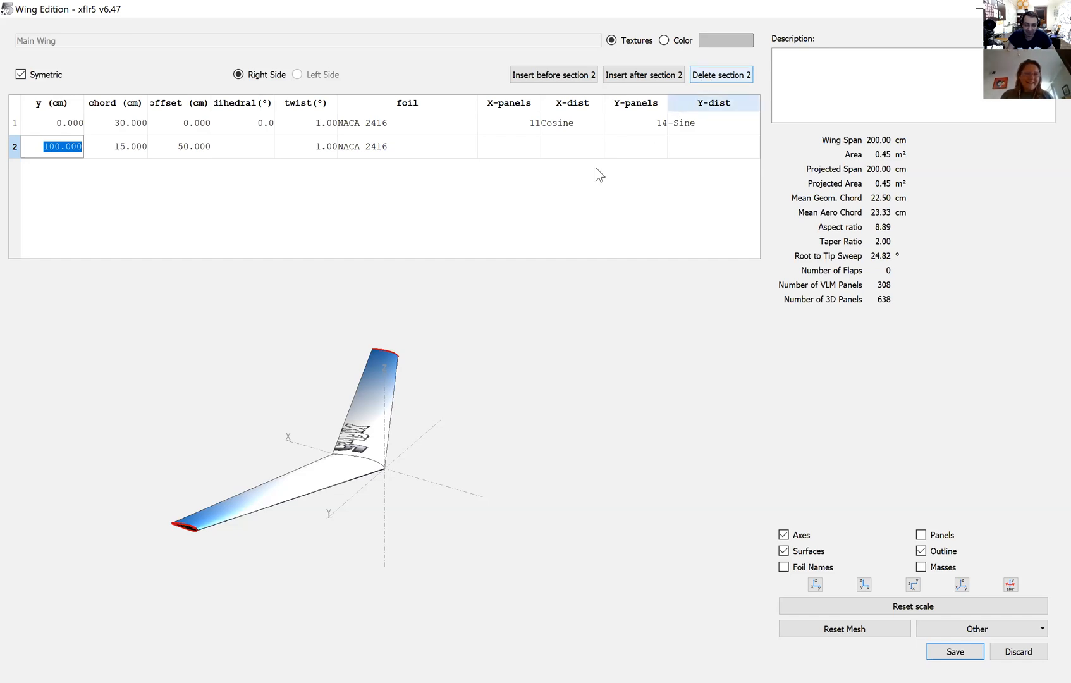
Place the main wing's tip section at y = 80 cm and save the wing
{"action": "type", "text": "80"}
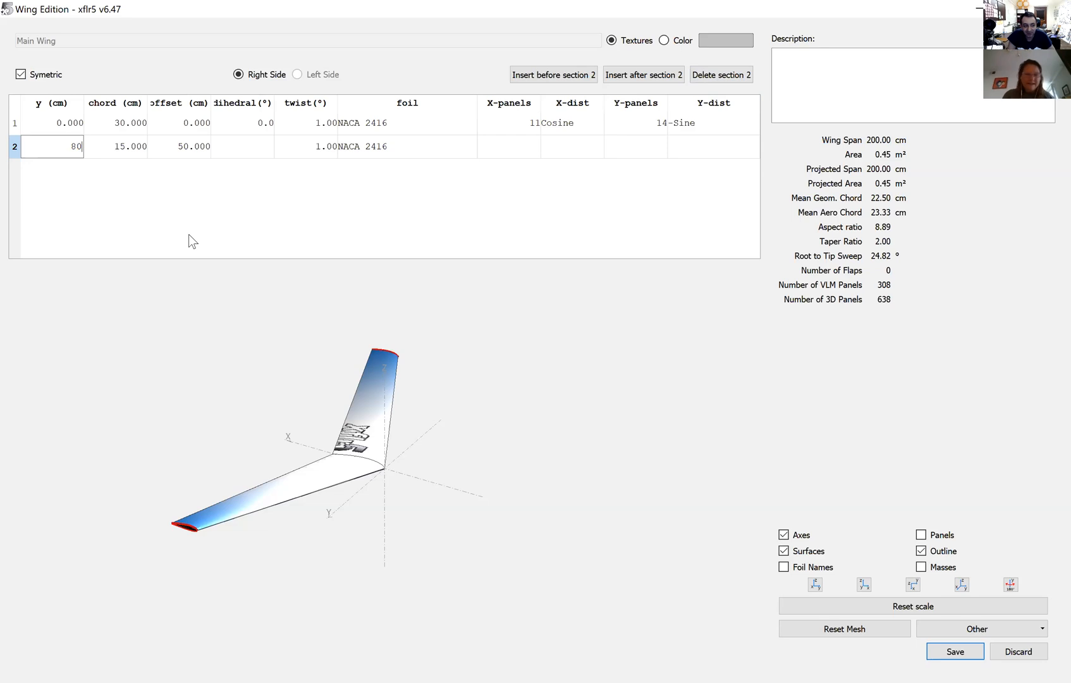
{"action": "key", "text": "Return"}
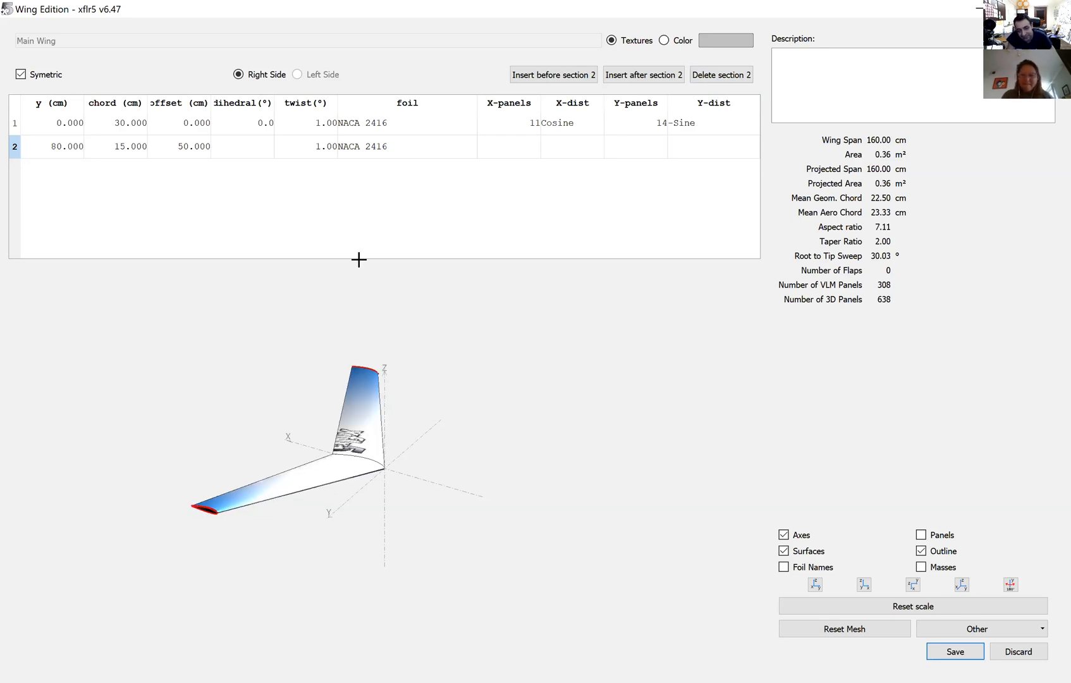
{"action": "left_click", "coordinate": [952, 649]}
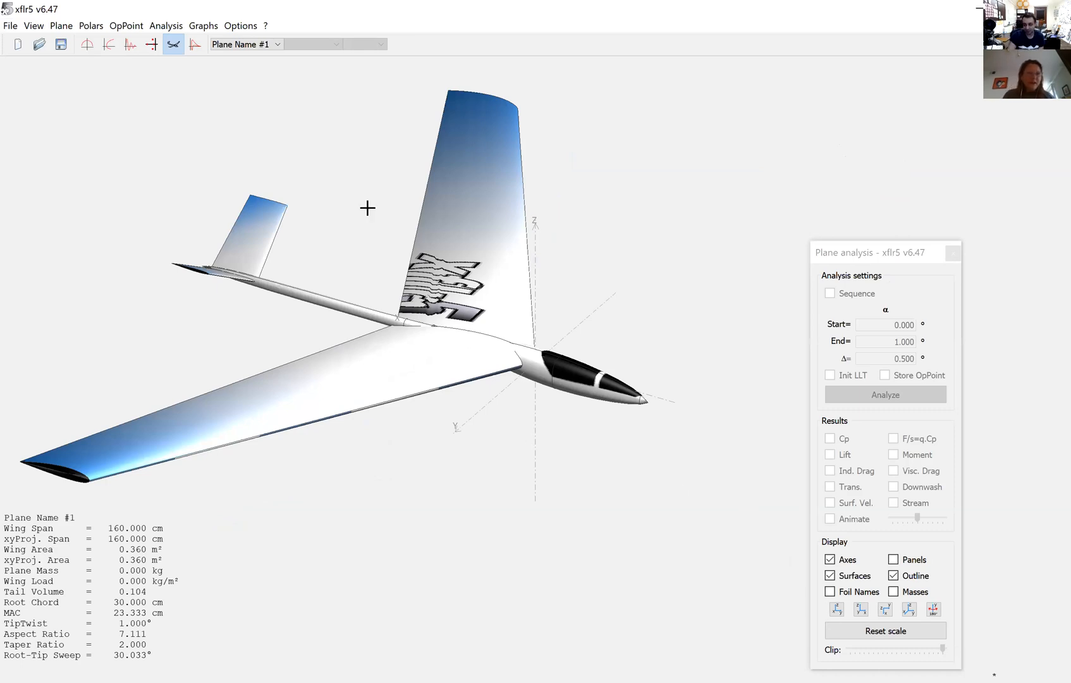
Define a Type 1 fixed-speed analysis at 20 m/s using the horseshoe vortex (VLM1) method with body panels included, and save it
{"action": "left_click", "coordinate": [170, 28]}
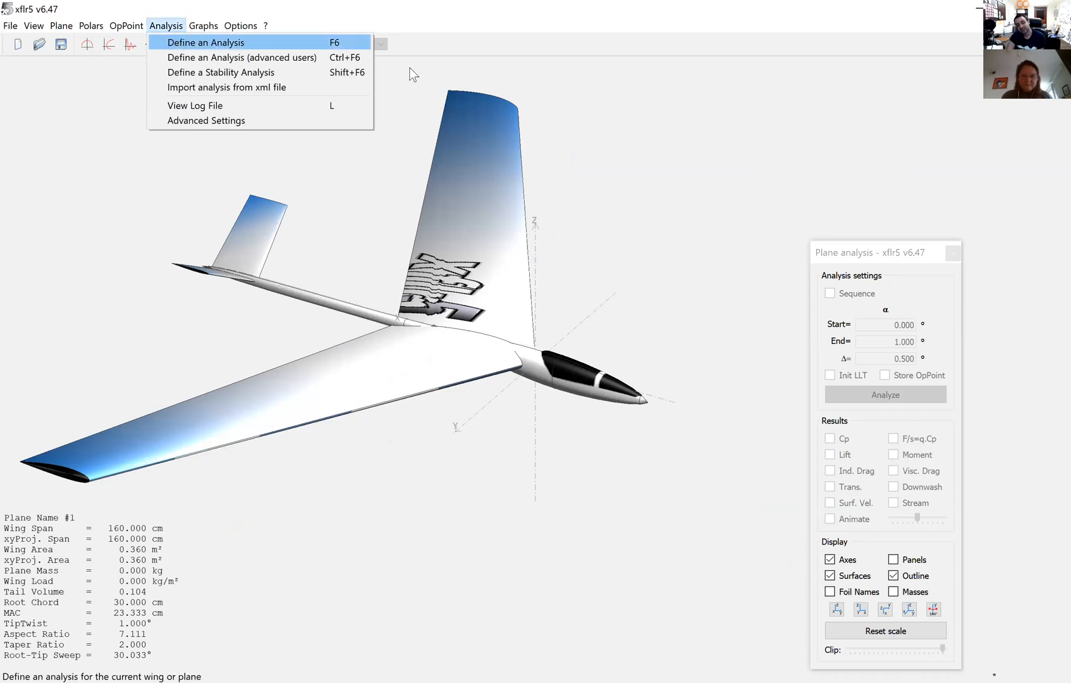
{"action": "left_click", "coordinate": [190, 43]}
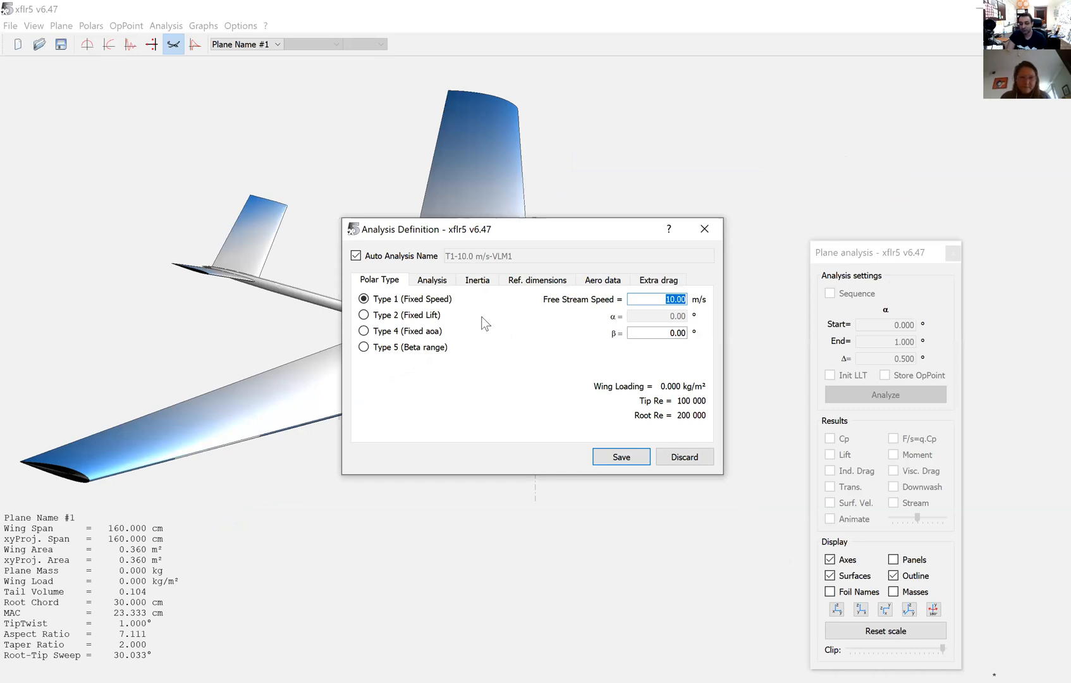
{"action": "left_click", "coordinate": [668, 299]}
{"action": "left_click_drag", "start_coordinate": [668, 299], "coordinate": [693, 302]}
{"action": "type", "text": "20"}
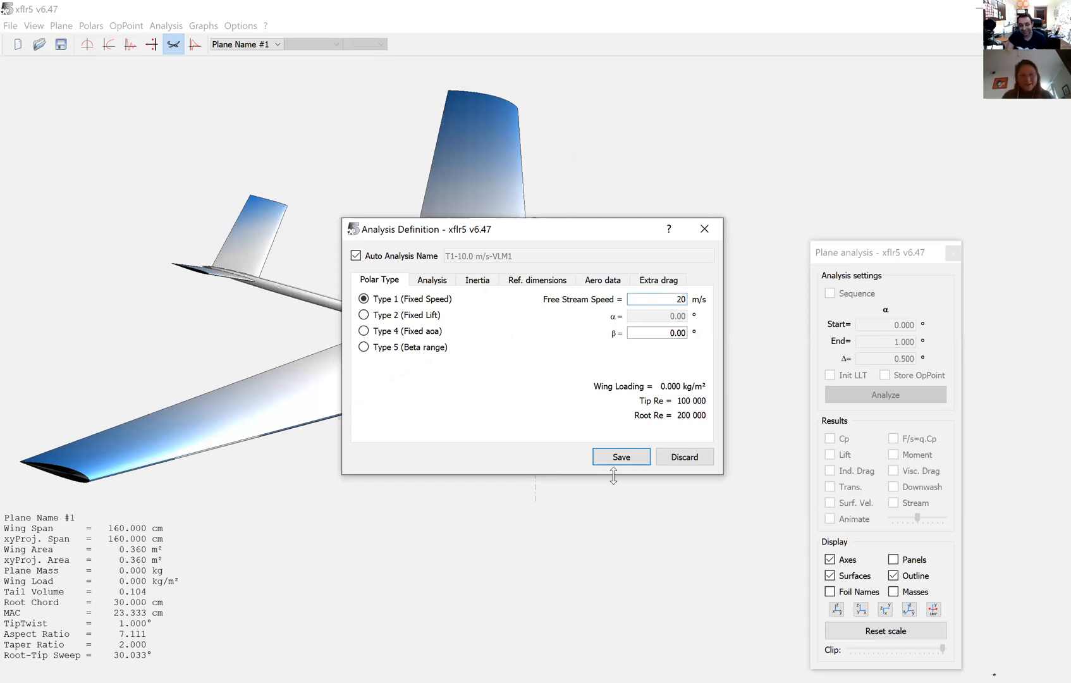
{"action": "left_click", "coordinate": [434, 282]}
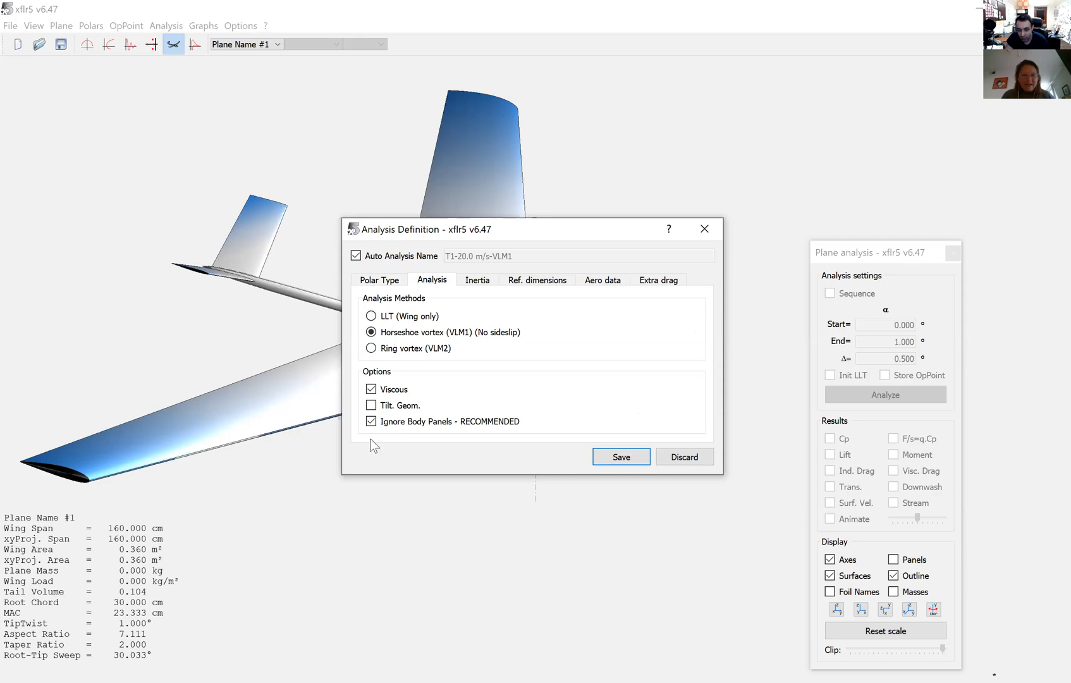
{"action": "left_click", "coordinate": [371, 422]}
{"action": "left_click", "coordinate": [617, 454]}
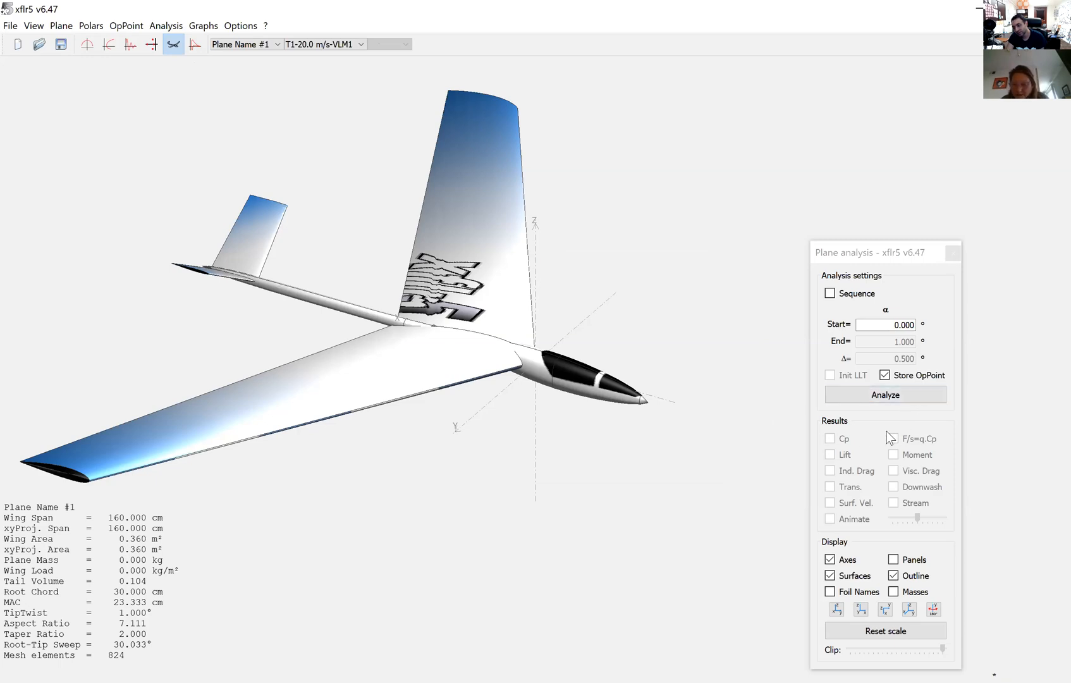
Run the VLM1 analysis as an angle-of-attack sequence from -5° to 30° in 1° increments and dismiss the analysis log
{"action": "left_click", "coordinate": [830, 294]}
{"action": "left_click_drag", "start_coordinate": [850, 258], "coordinate": [734, 204]}
{"action": "left_click_drag", "start_coordinate": [770, 270], "coordinate": [795, 272]}
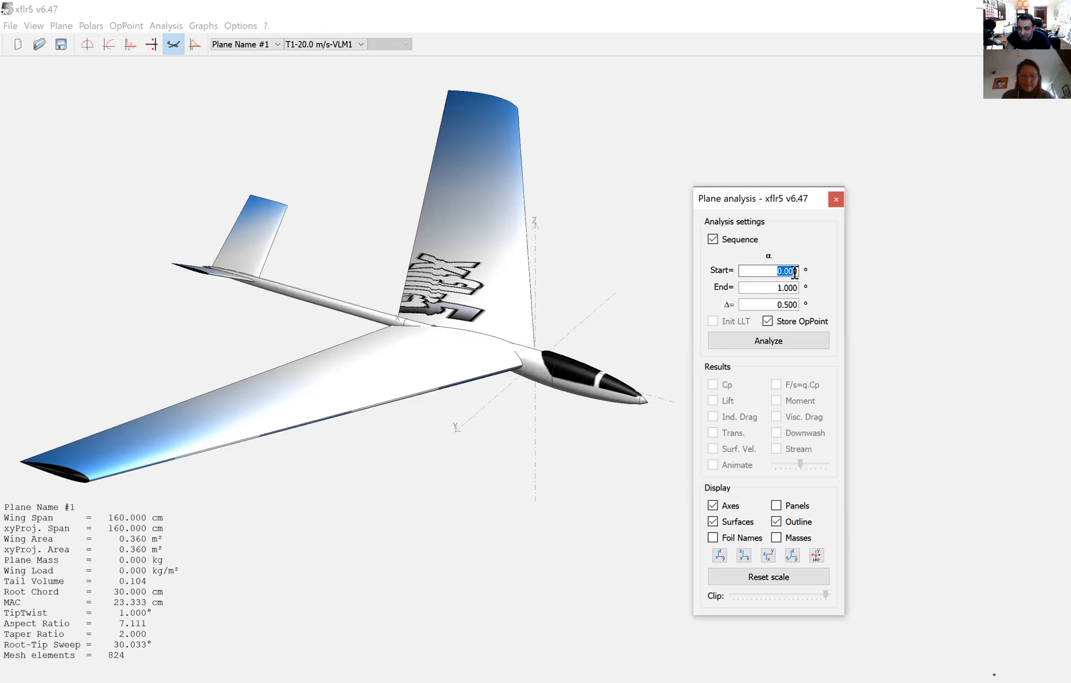
{"action": "type", "text": "-50"}
{"action": "key", "text": "BackSpace"}
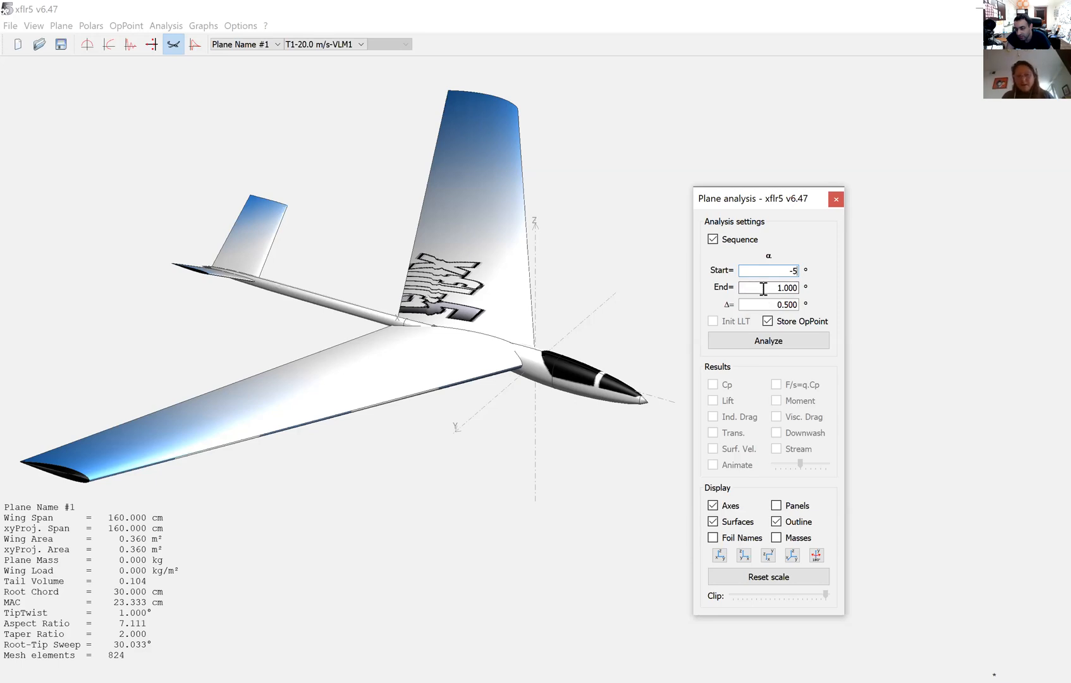
{"action": "key", "text": "Tab"}
{"action": "type", "text": "30"}
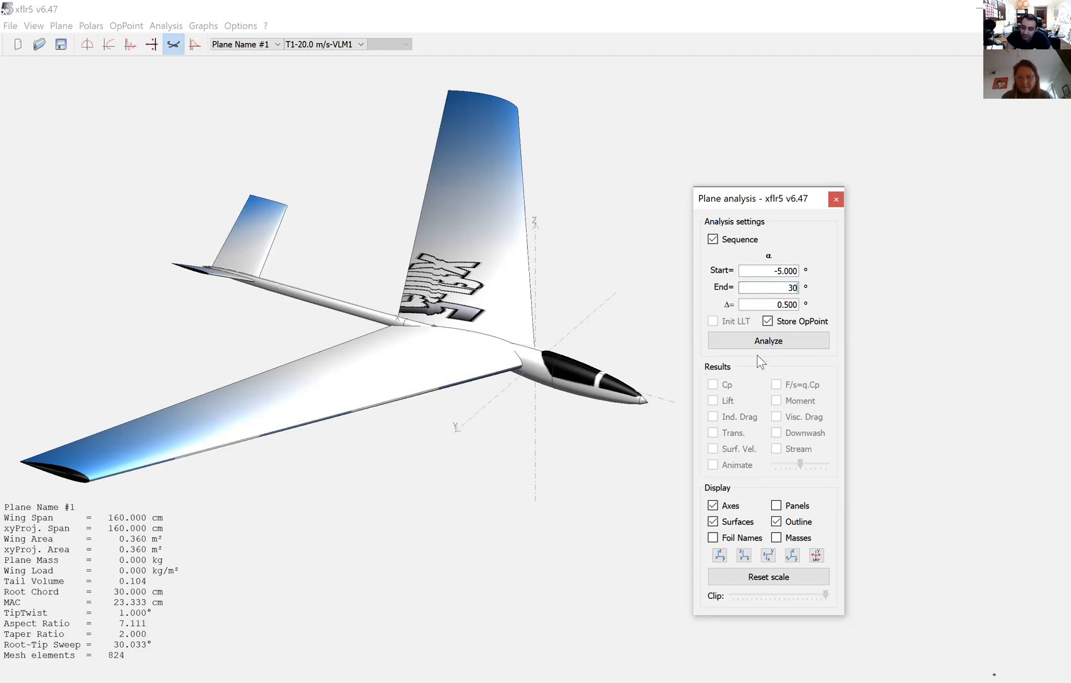
{"action": "left_click", "coordinate": [781, 304]}
{"action": "type", "text": "1"}
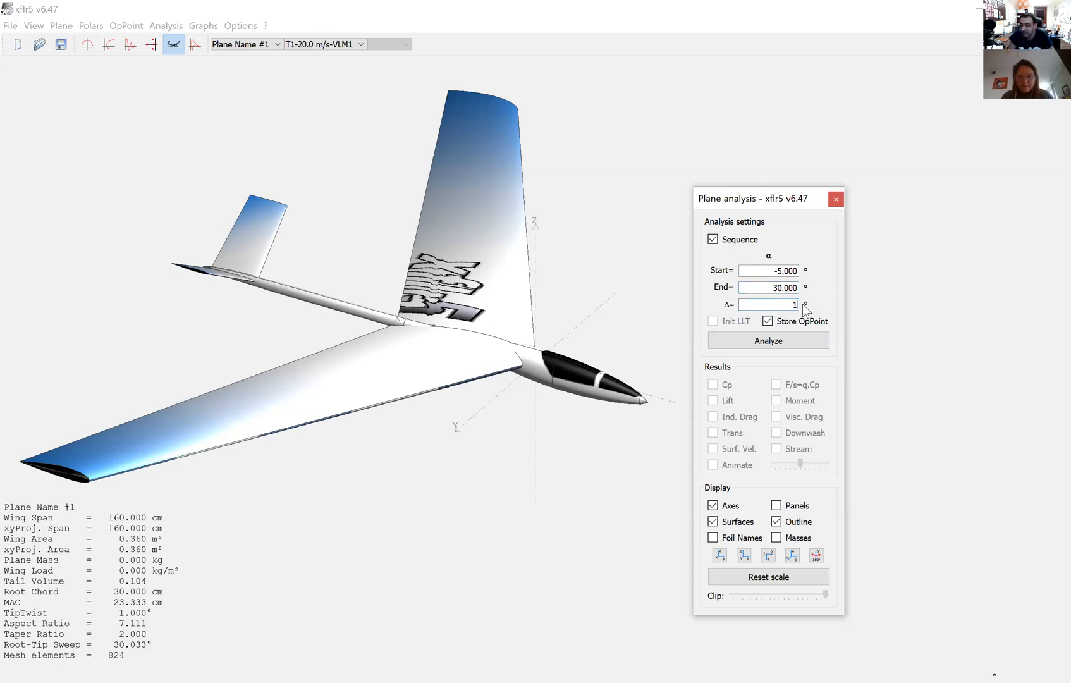
{"action": "left_click", "coordinate": [750, 343]}
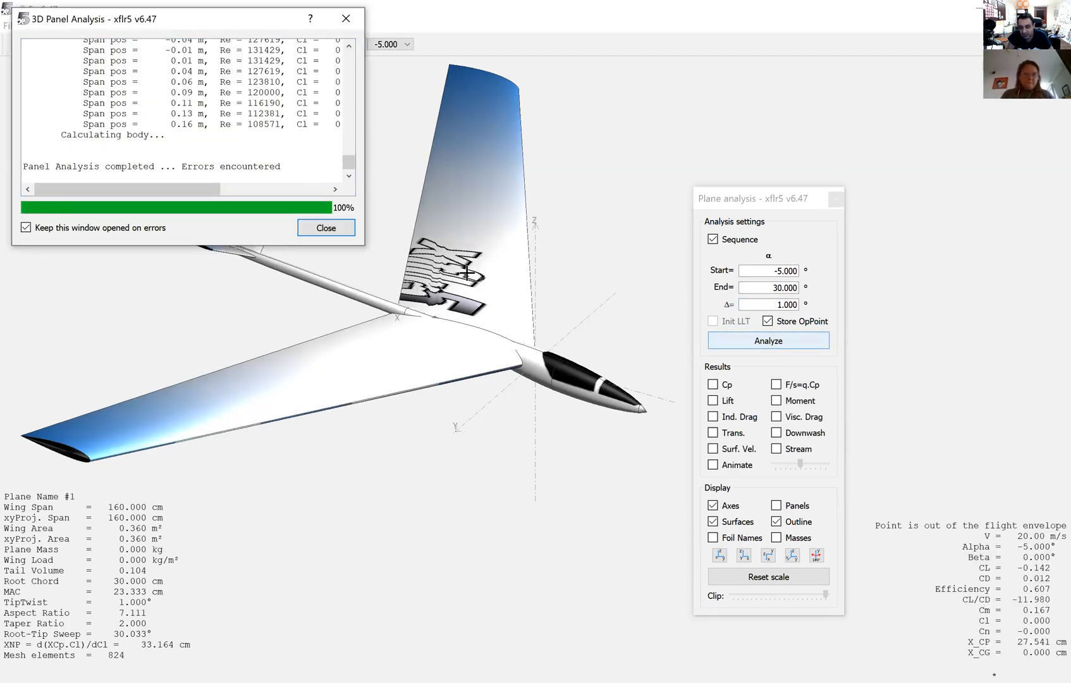
{"action": "left_click", "coordinate": [325, 229]}
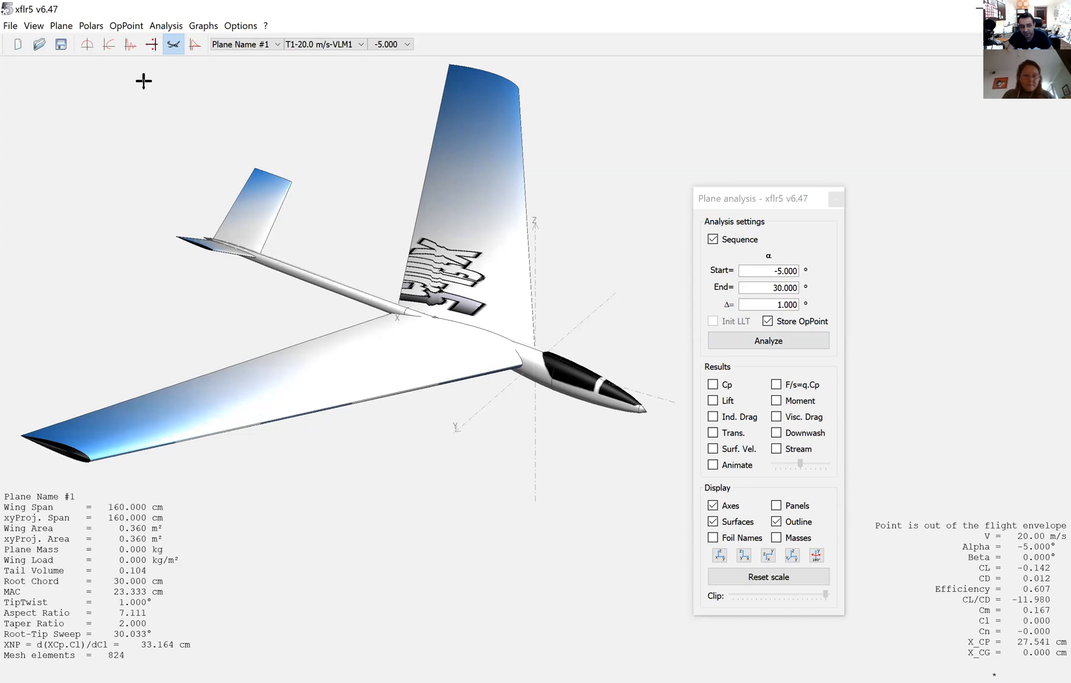
Display the Cp, lift, induced drag and viscous drag results on the plane and animate them through the operating points
{"action": "left_click", "coordinate": [712, 385]}
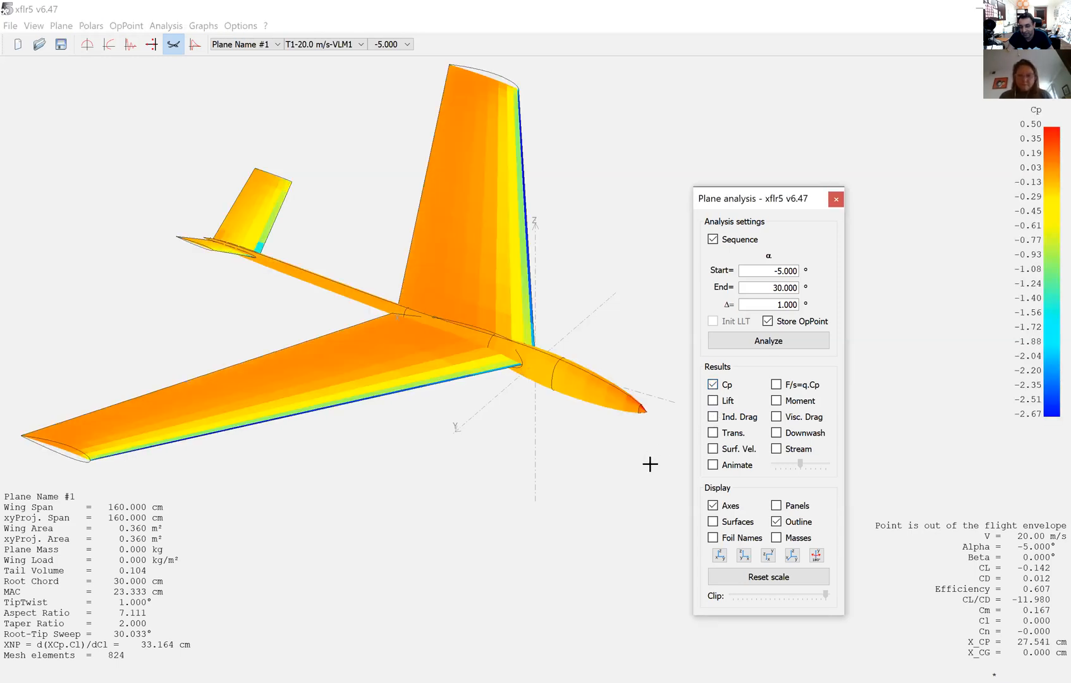
{"action": "left_click", "coordinate": [713, 401]}
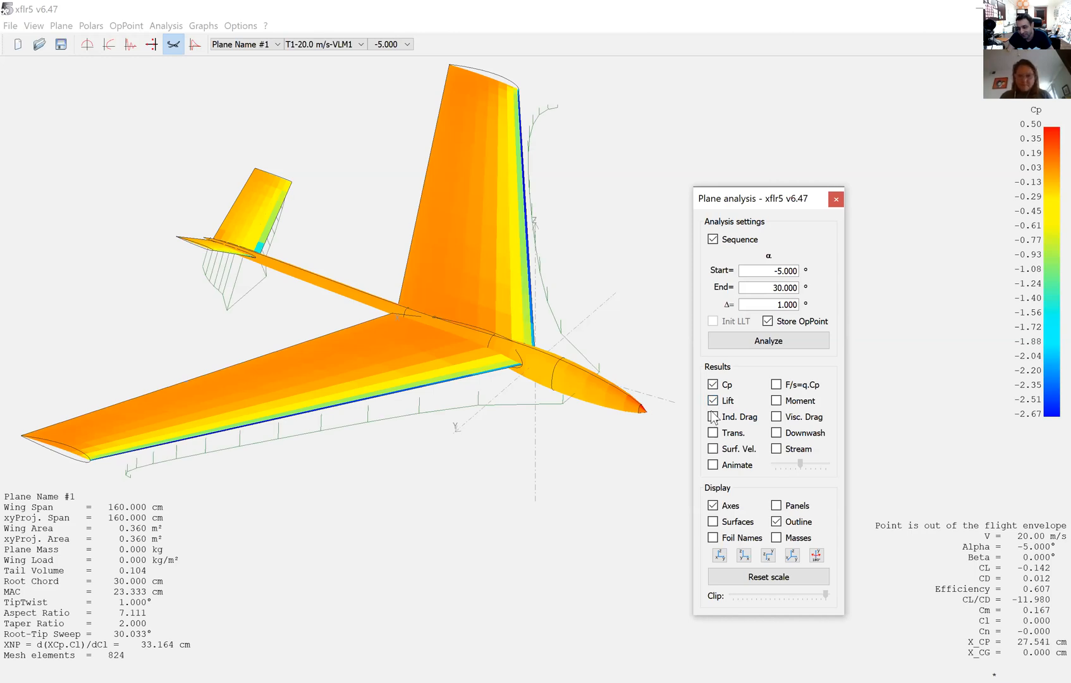
{"action": "left_click", "coordinate": [713, 416]}
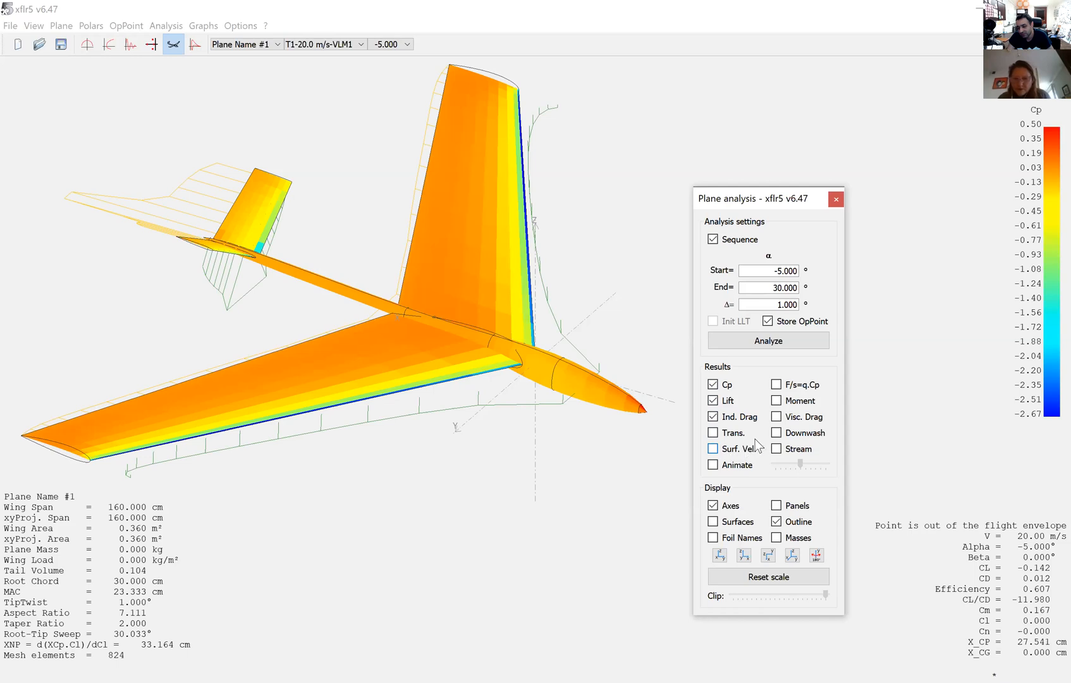
{"action": "left_click", "coordinate": [776, 421]}
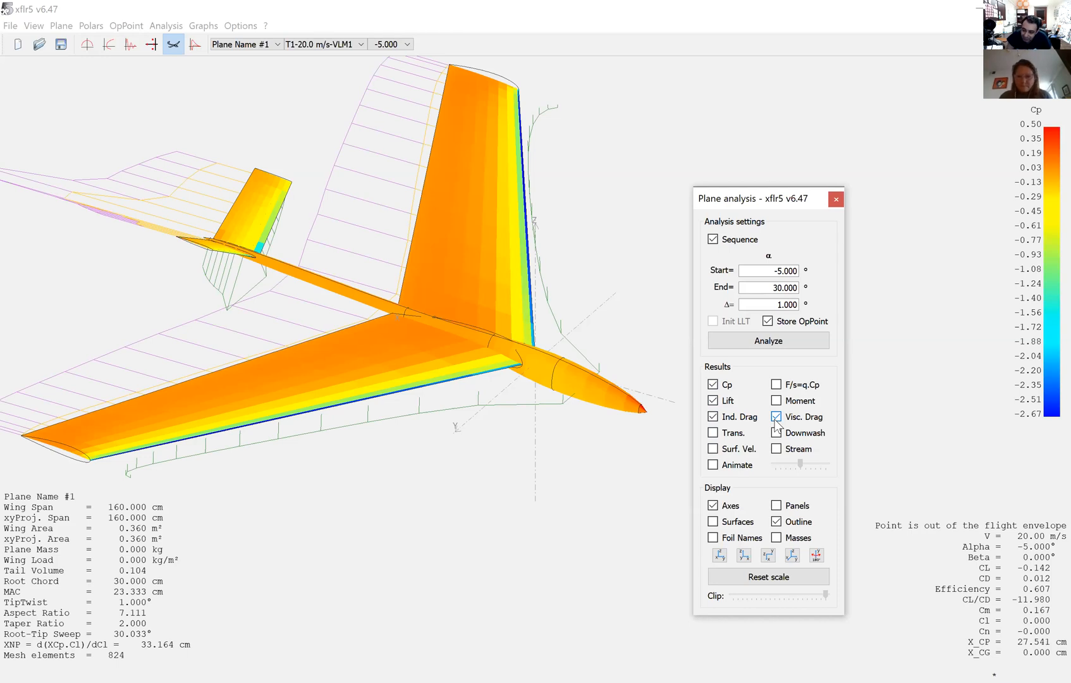
{"action": "left_click", "coordinate": [714, 464]}
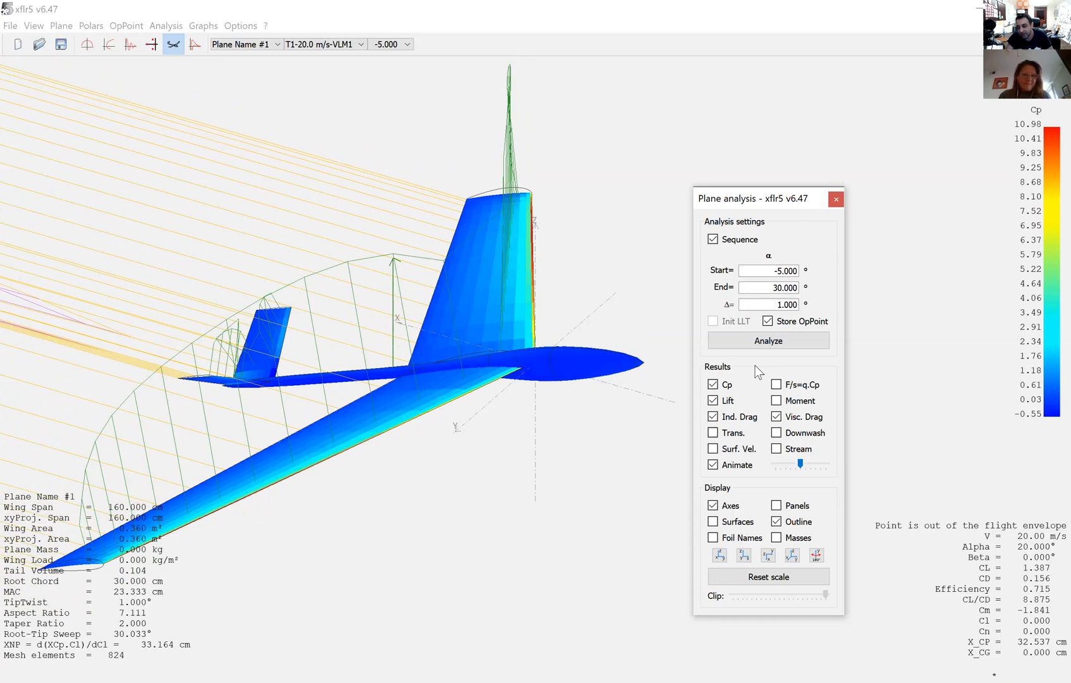
{"action": "left_click", "coordinate": [712, 466]}
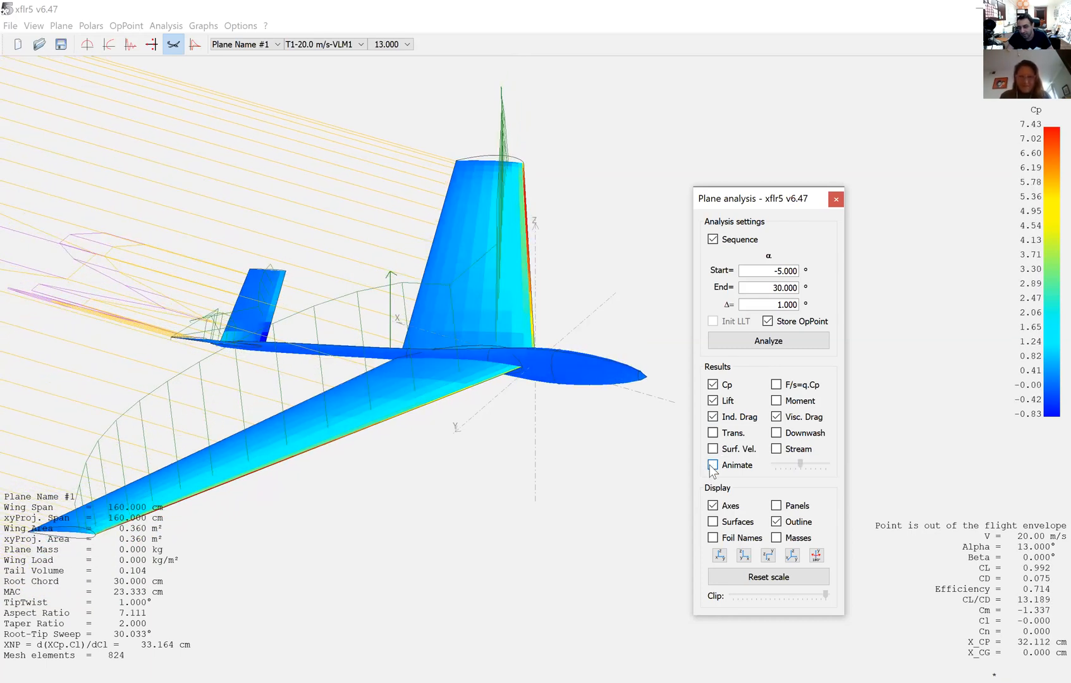
Replace the lift and drag displays with streamlines, animate them briefly, and view the plane end-on along its X axis
{"action": "left_click", "coordinate": [713, 401]}
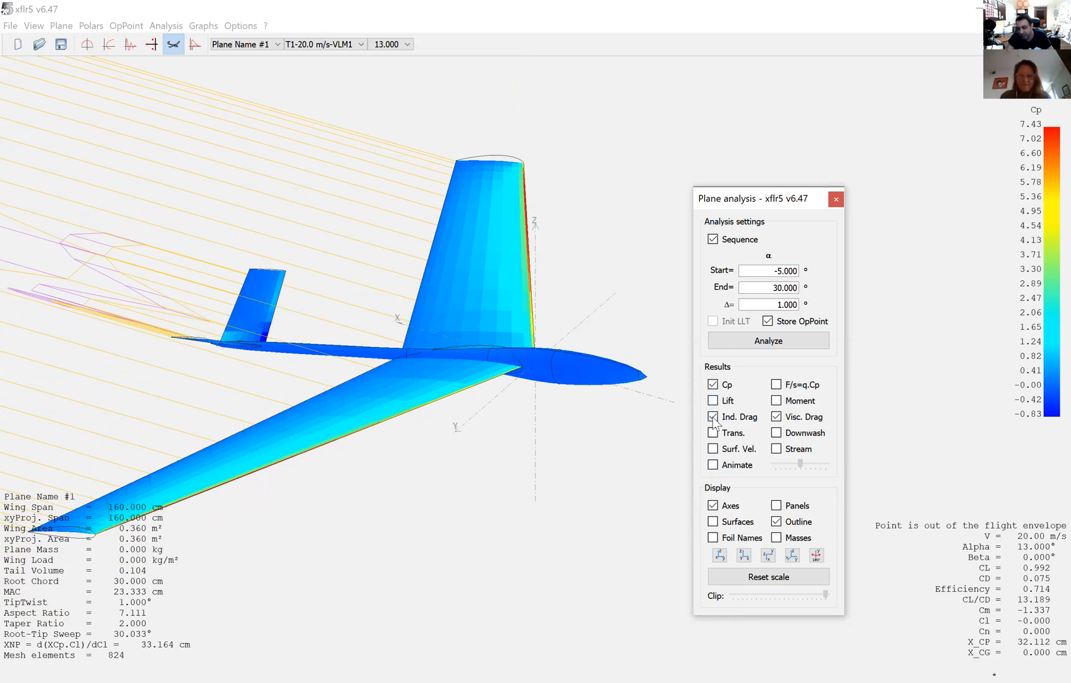
{"action": "left_click", "coordinate": [714, 417]}
{"action": "left_click", "coordinate": [777, 416]}
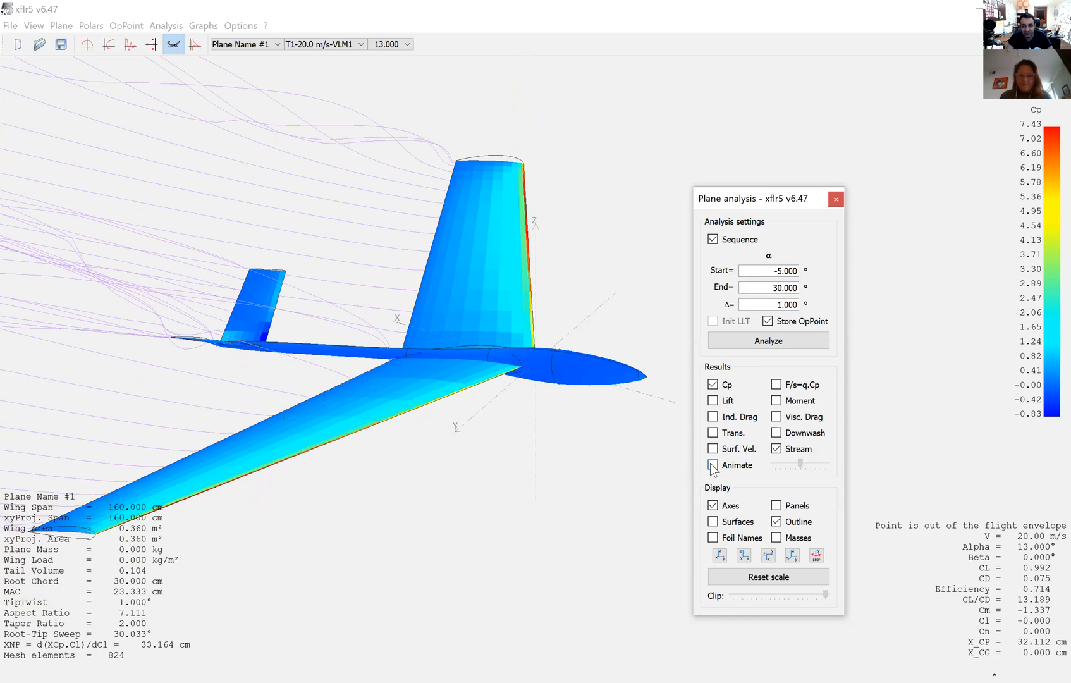
{"action": "left_click", "coordinate": [713, 466]}
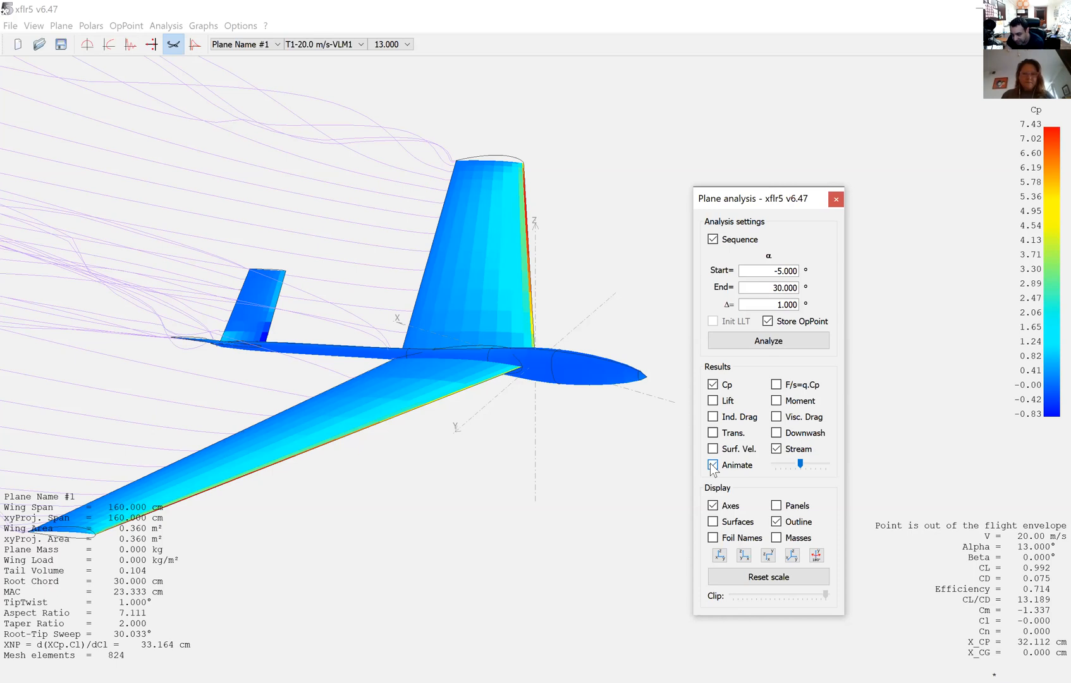
{"action": "left_click", "coordinate": [713, 466]}
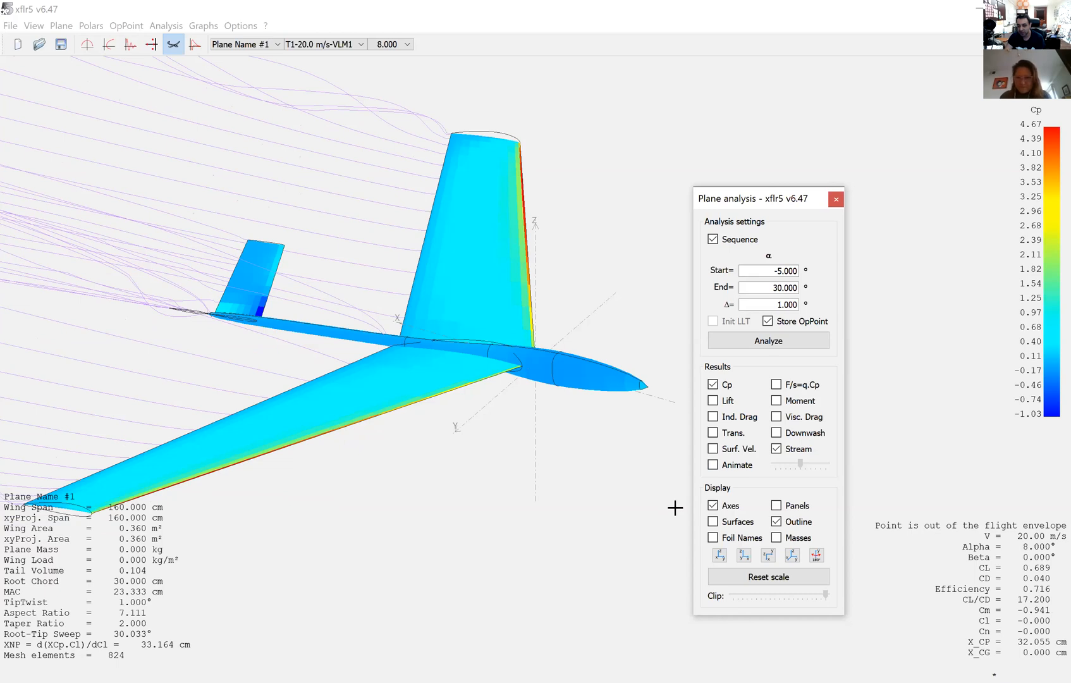
{"action": "left_click", "coordinate": [721, 555]}
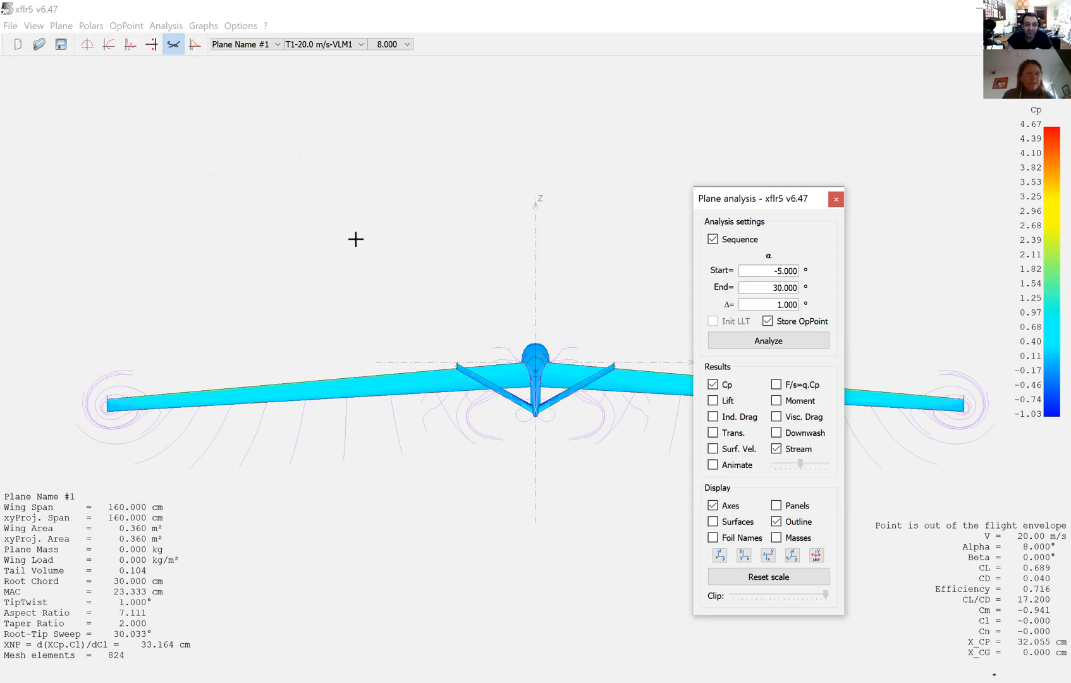
Show the operating point graph and switch to the polar graphs to examine the VLM1 results
{"action": "left_click", "coordinate": [204, 28]}
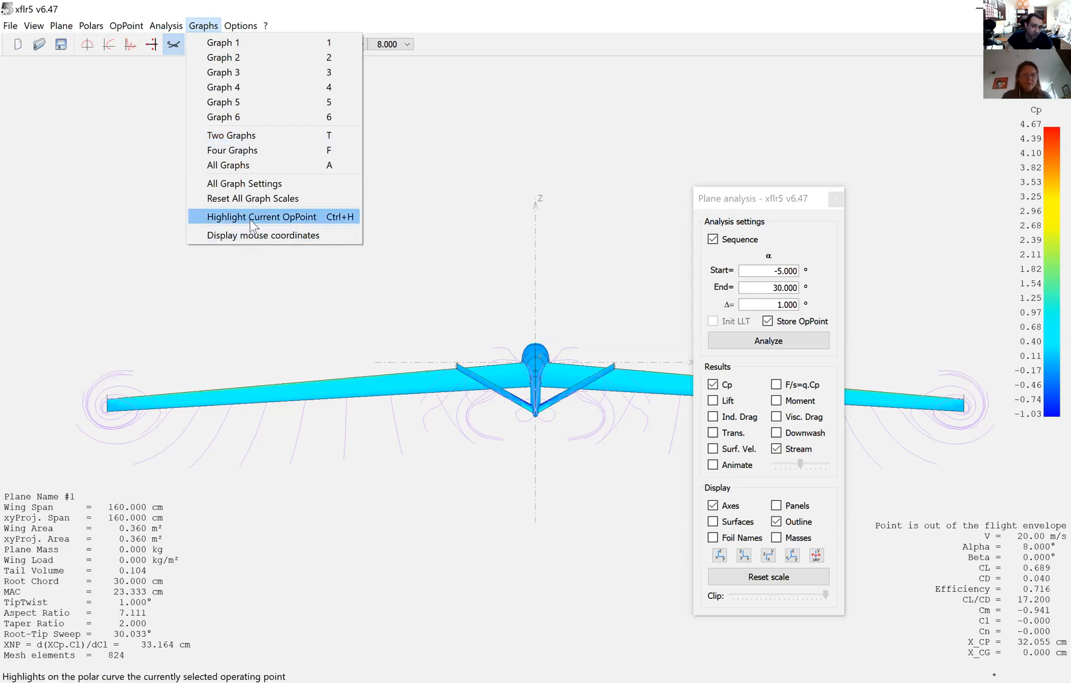
{"action": "left_click", "coordinate": [649, 112]}
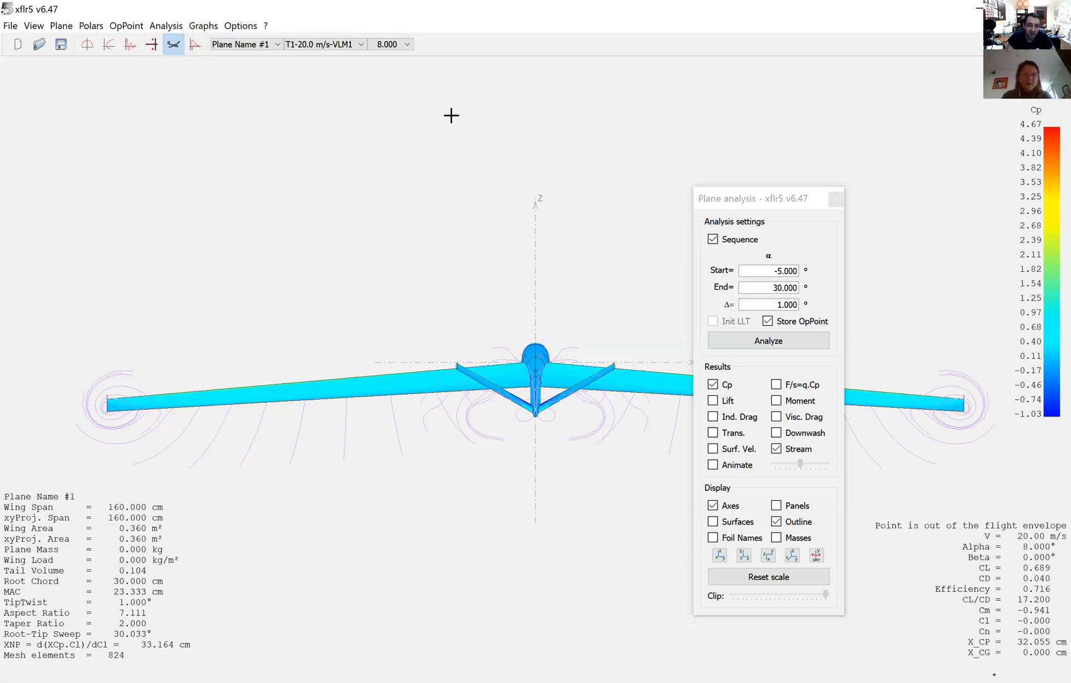
{"action": "left_click", "coordinate": [93, 47]}
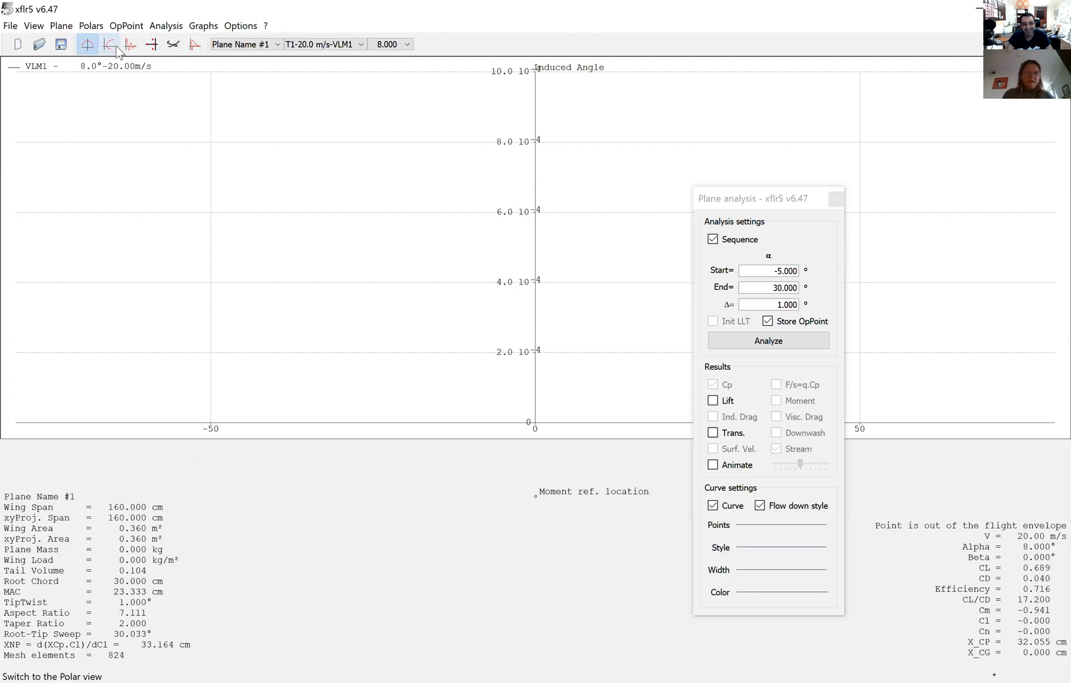
{"action": "left_click", "coordinate": [113, 48]}
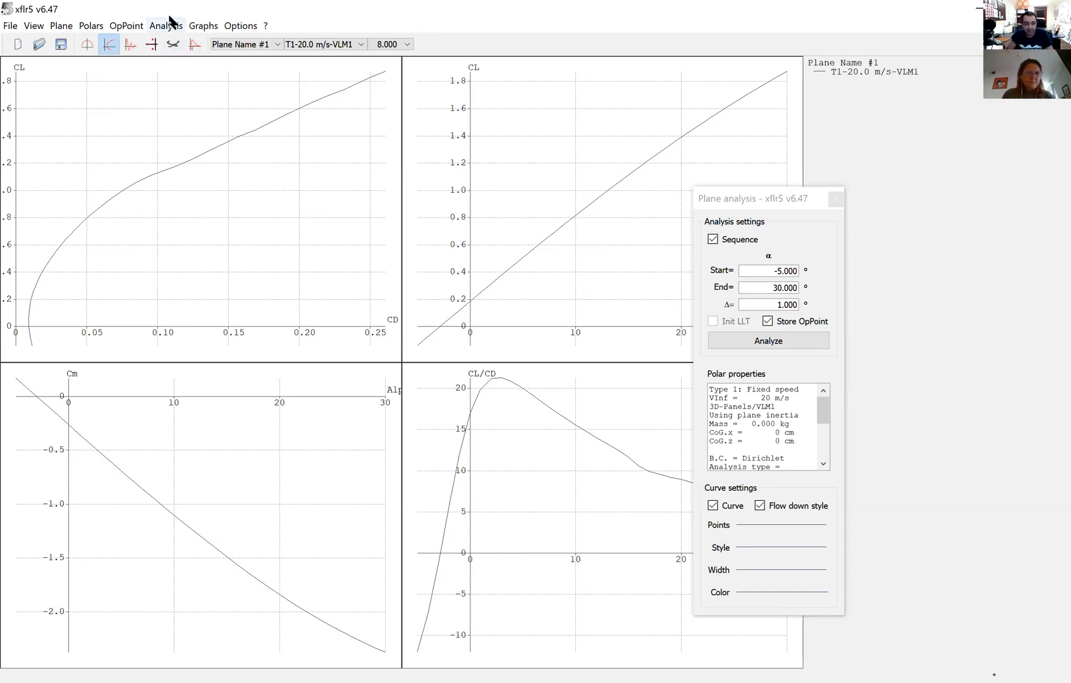
Define a 20 m/s ring vortex (VLM2) analysis with body panels included and run it over the same angle-of-attack sequence
{"action": "left_click", "coordinate": [168, 26]}
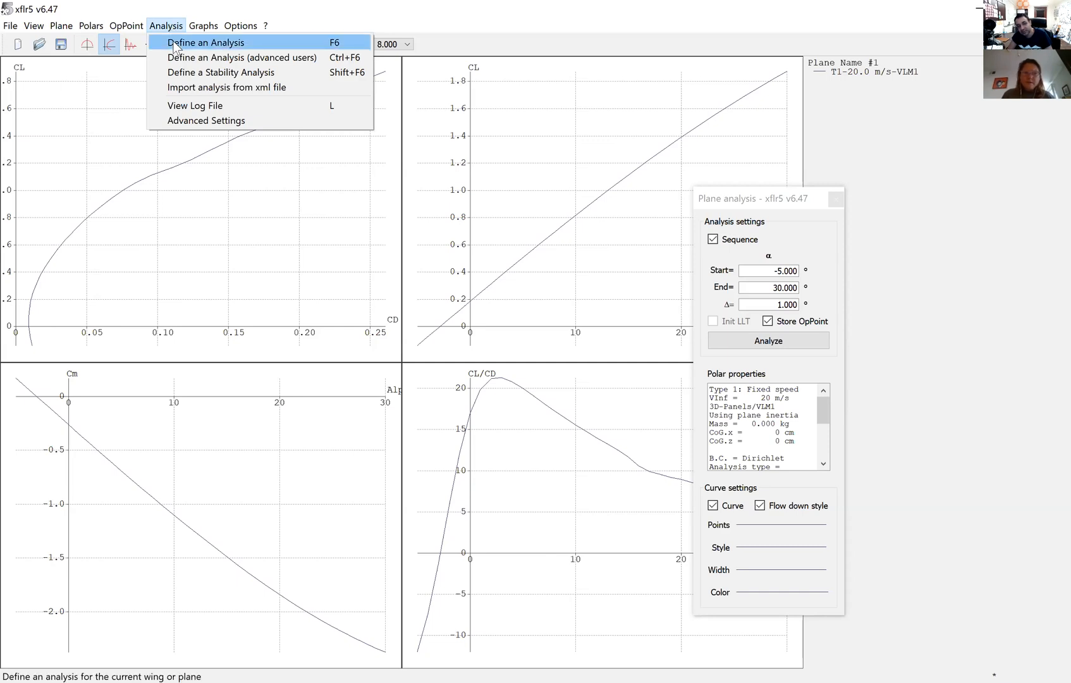
{"action": "left_click", "coordinate": [175, 45]}
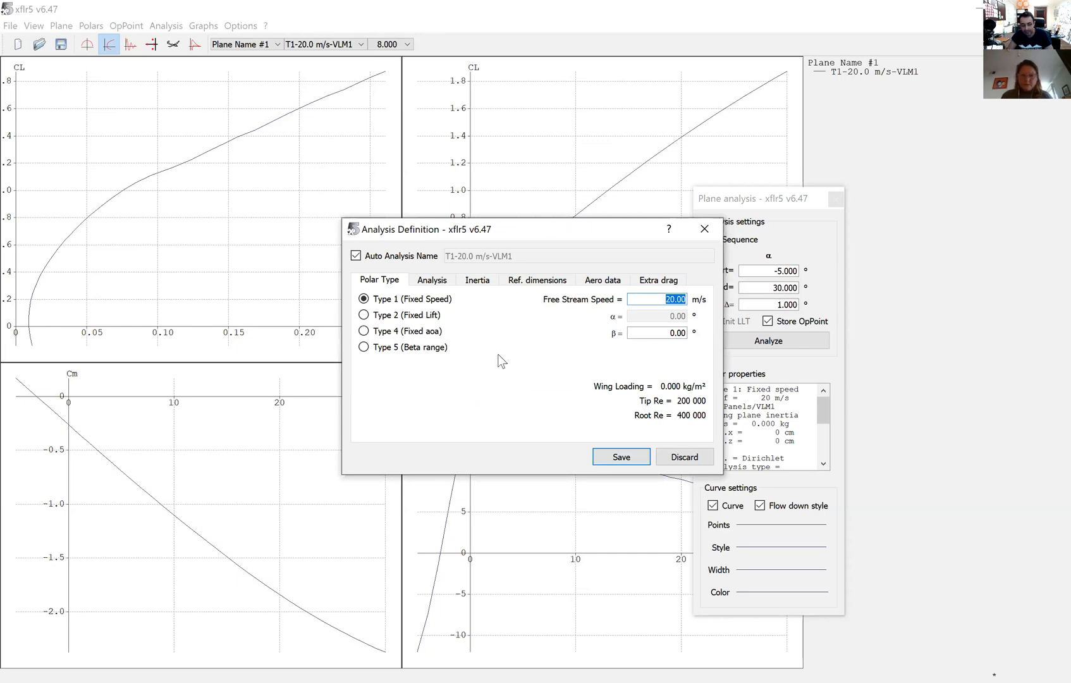
{"action": "left_click", "coordinate": [436, 281]}
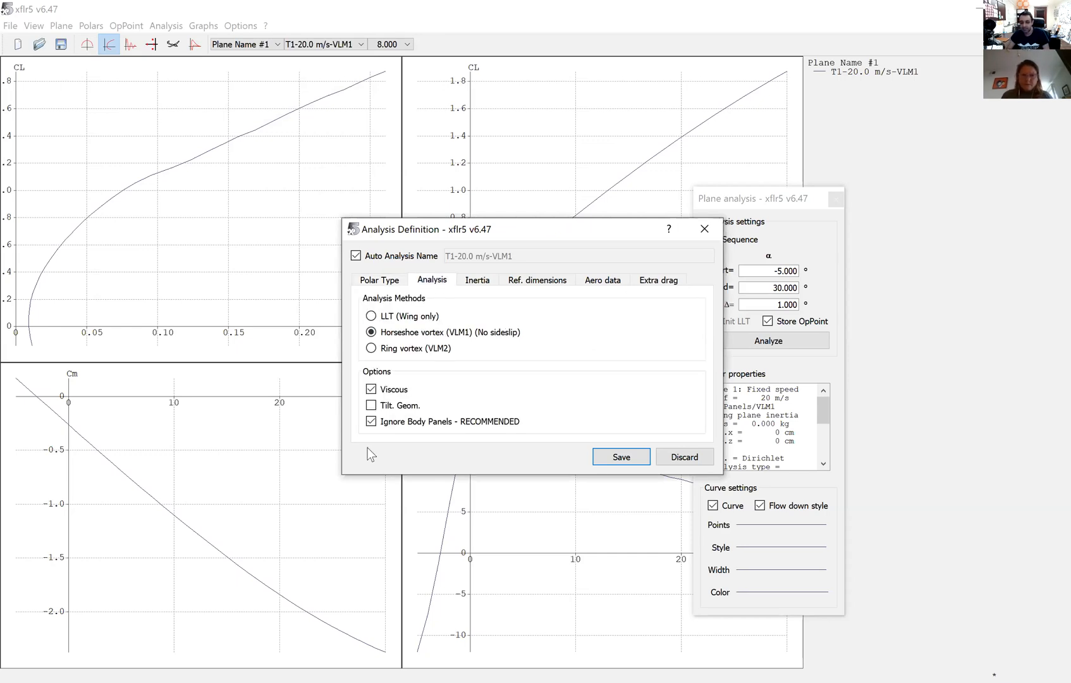
{"action": "left_click", "coordinate": [371, 421]}
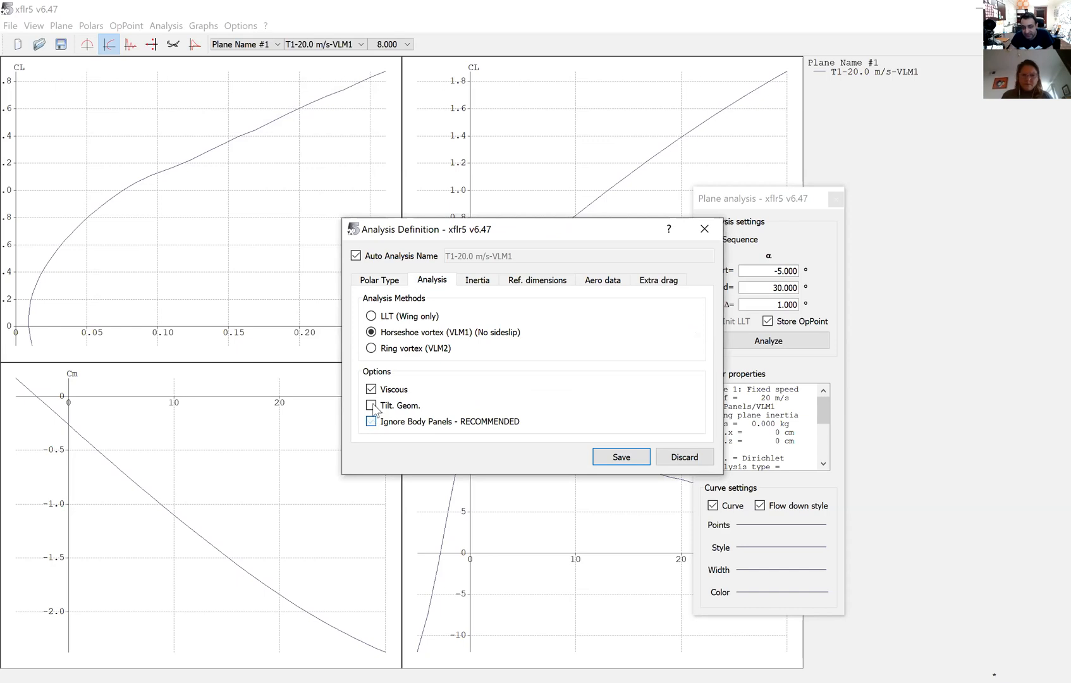
{"action": "left_click", "coordinate": [372, 348]}
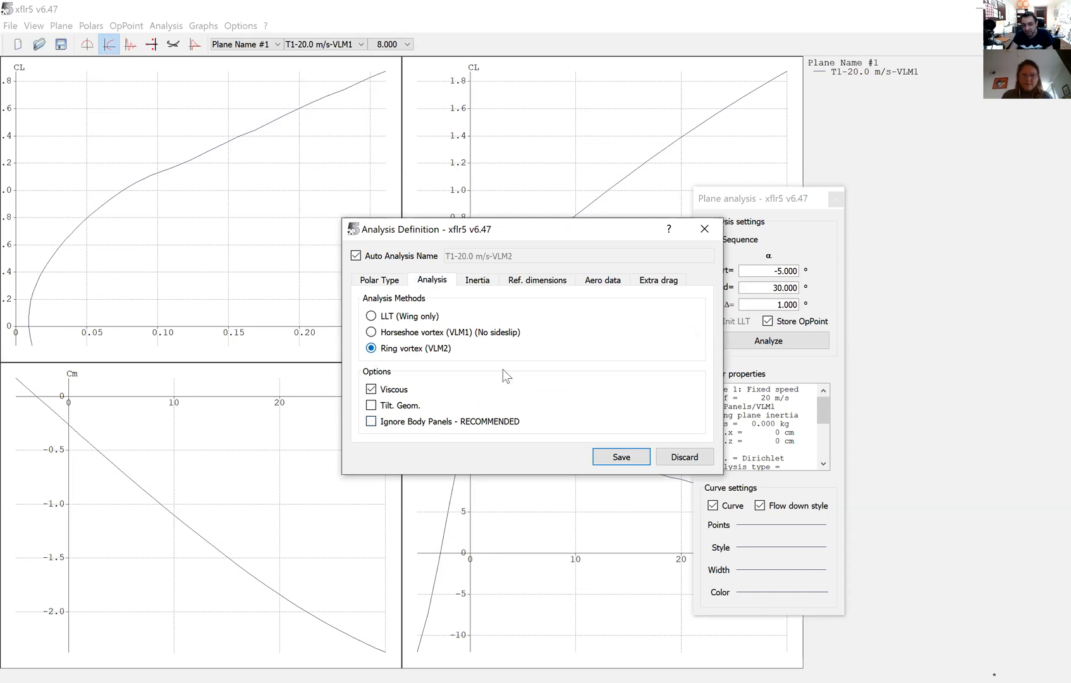
{"action": "left_click", "coordinate": [621, 456]}
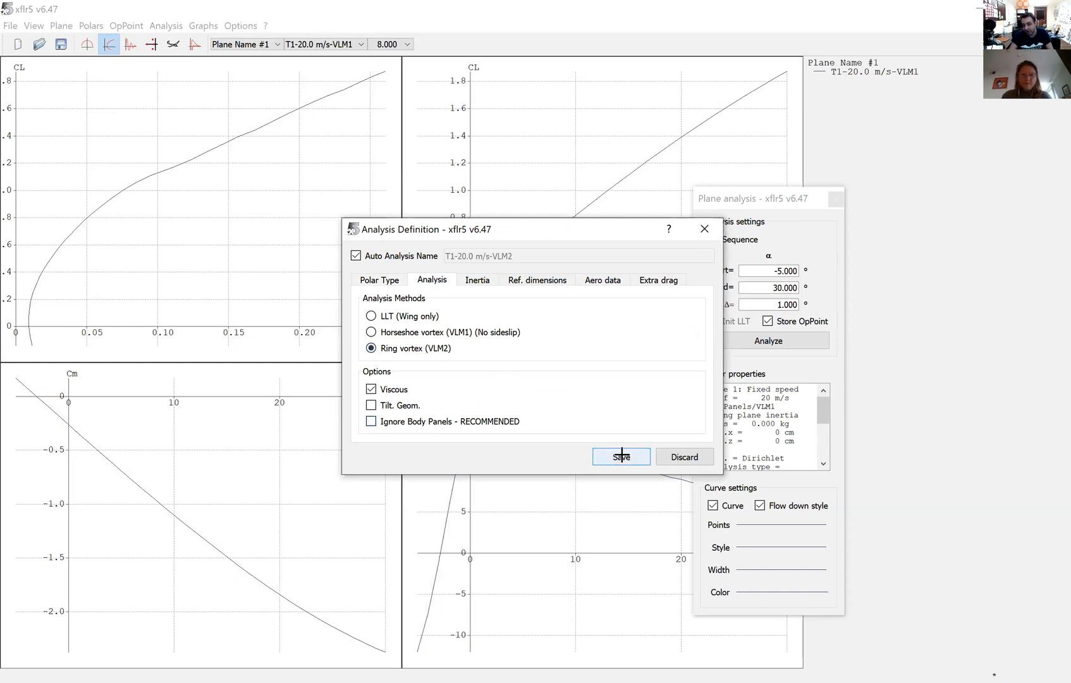
{"action": "left_click", "coordinate": [767, 344]}
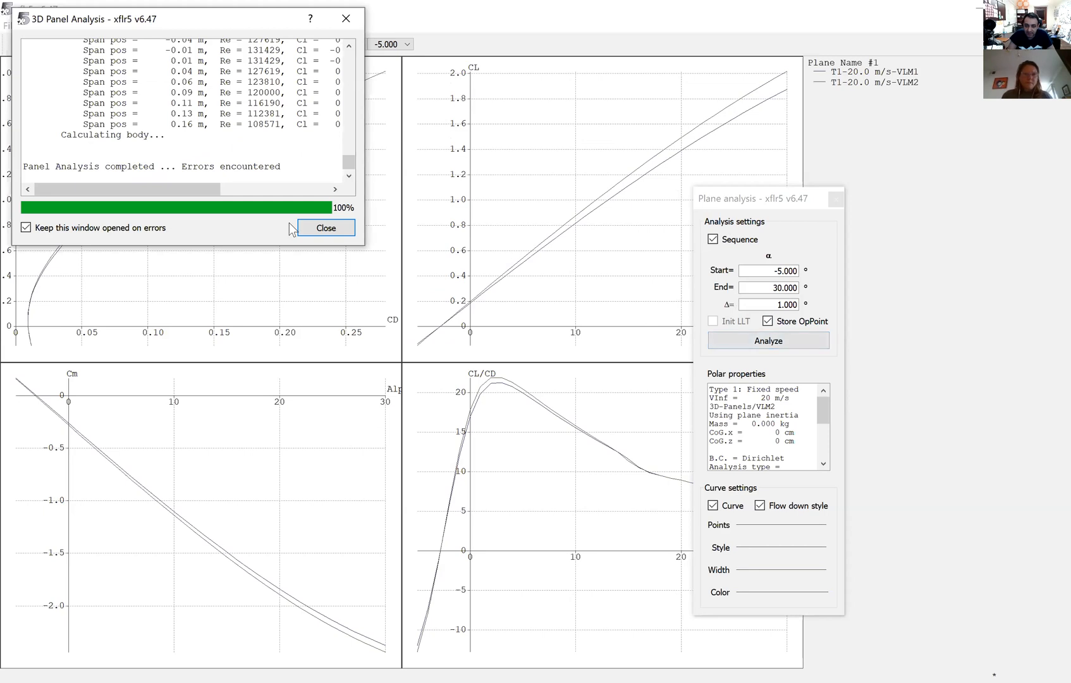
{"action": "left_click", "coordinate": [323, 237]}
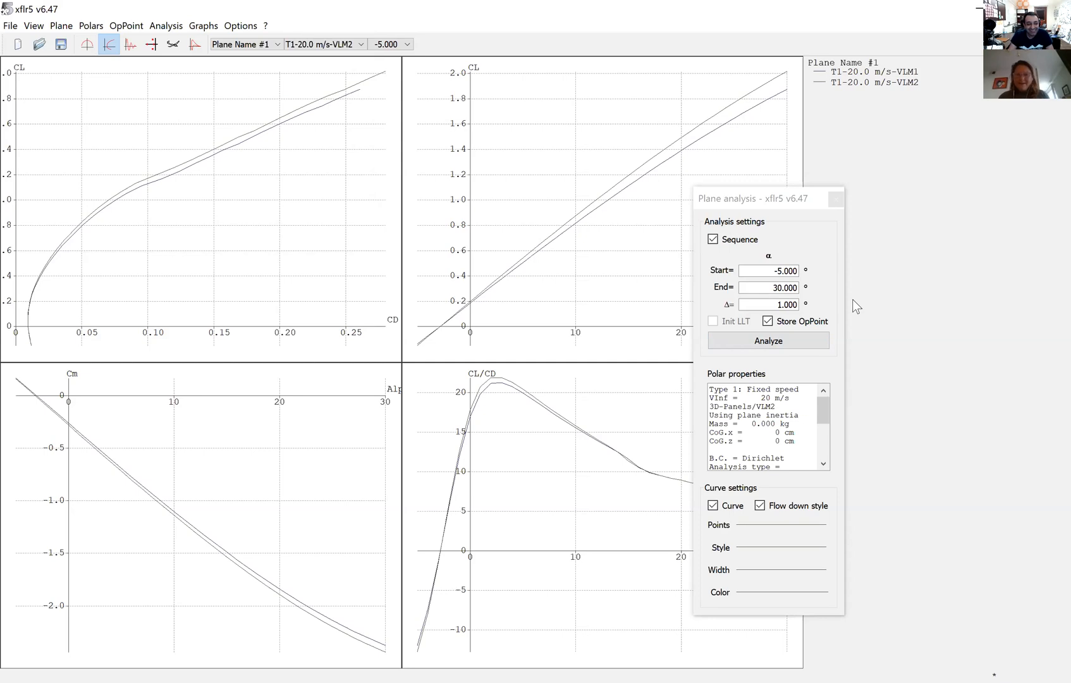
{"action": "left_click_drag", "start_coordinate": [855, 305], "coordinate": [926, 351]}
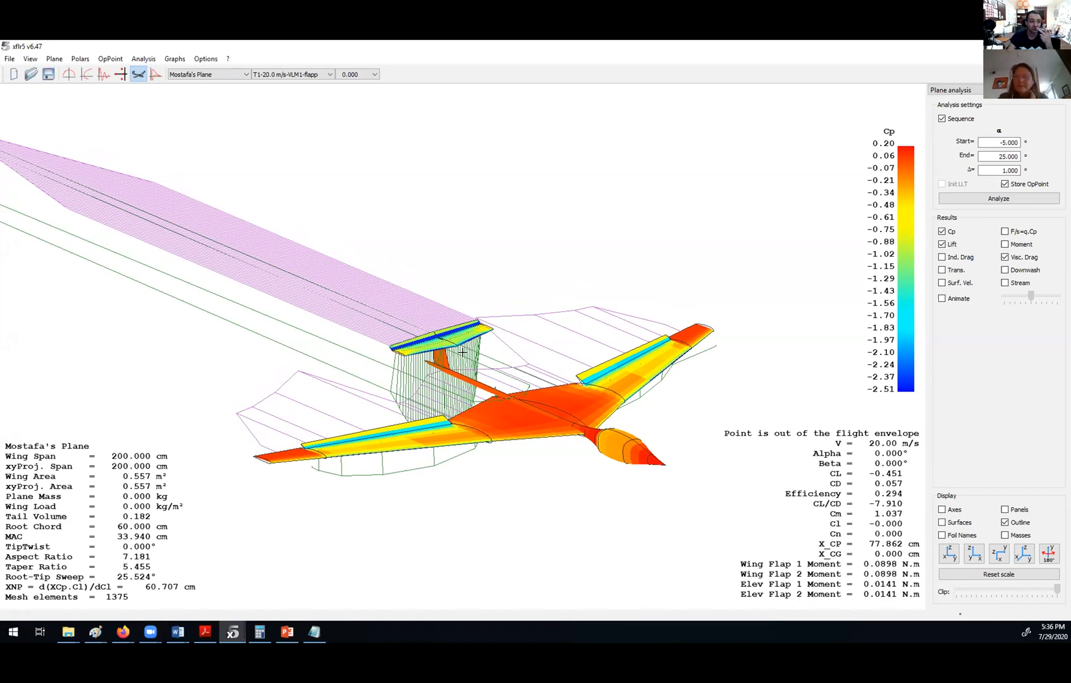
{"action": "left_click_drag", "start_coordinate": [462, 352], "coordinate": [446, 324]}
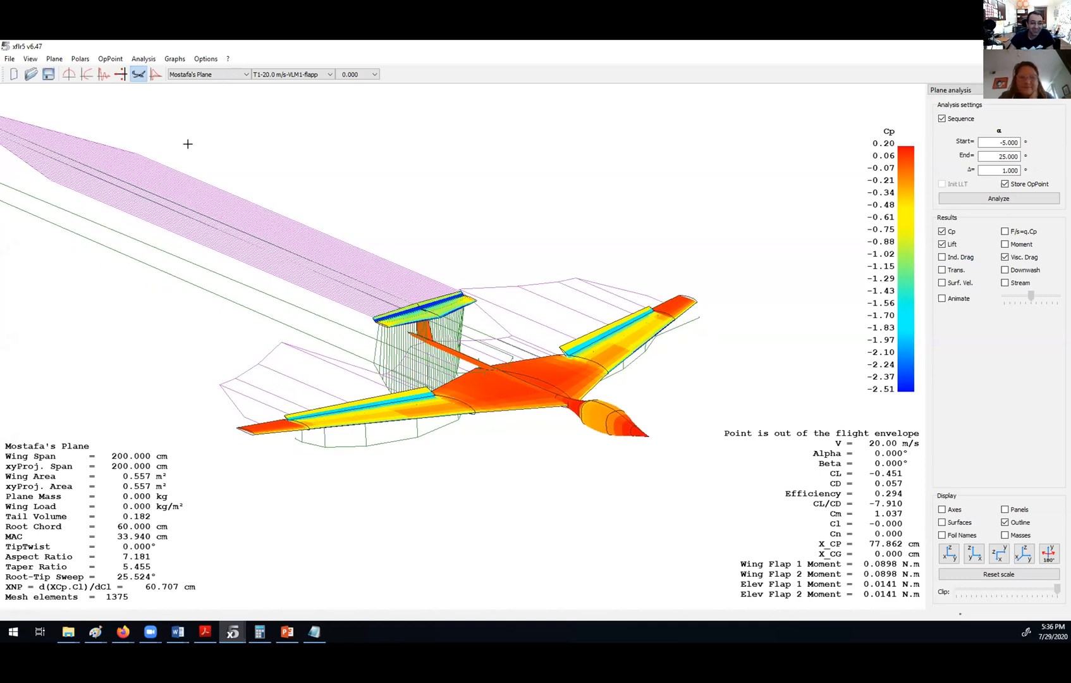
{"action": "left_click_drag", "start_coordinate": [213, 128], "coordinate": [185, 198]}
{"action": "left_click_drag", "start_coordinate": [376, 390], "coordinate": [341, 359]}
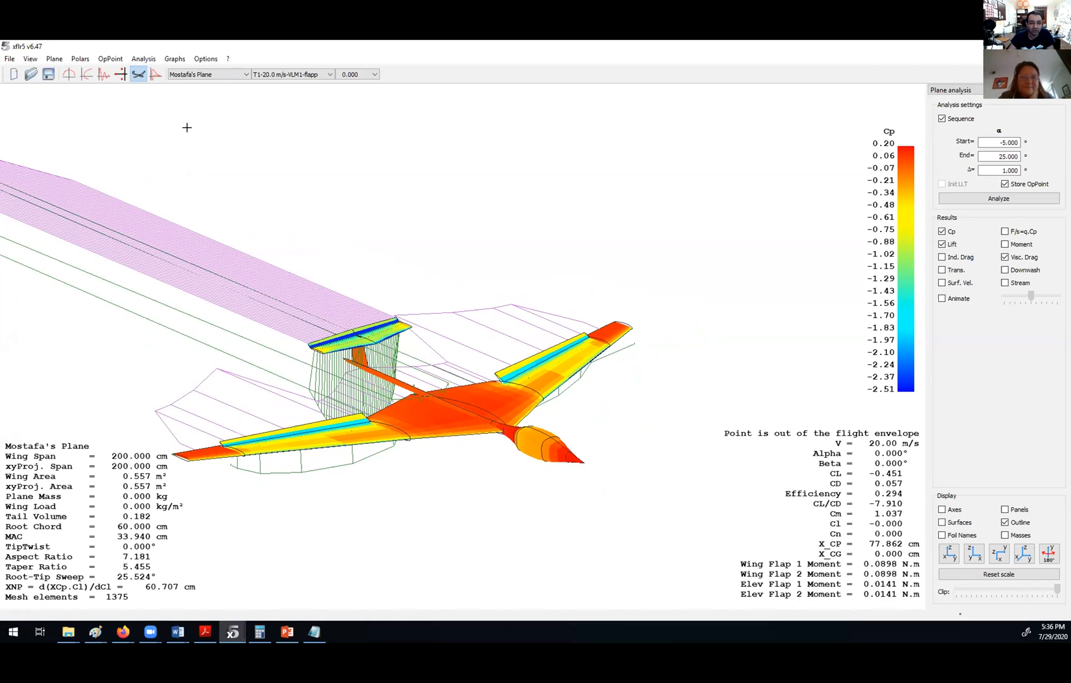
Go through the STL export of the current plane, looking over the exportable objects and choosing Main Wing, and cancel at the file save
{"action": "left_click", "coordinate": [57, 60]}
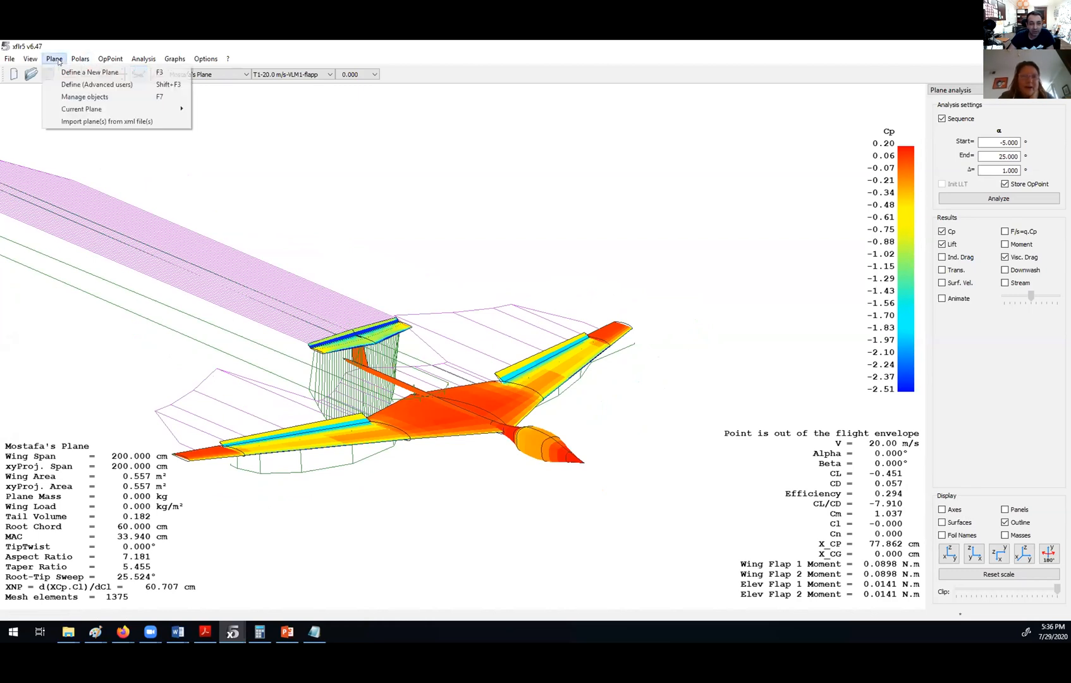
{"action": "mouse_move", "coordinate": [108, 110]}
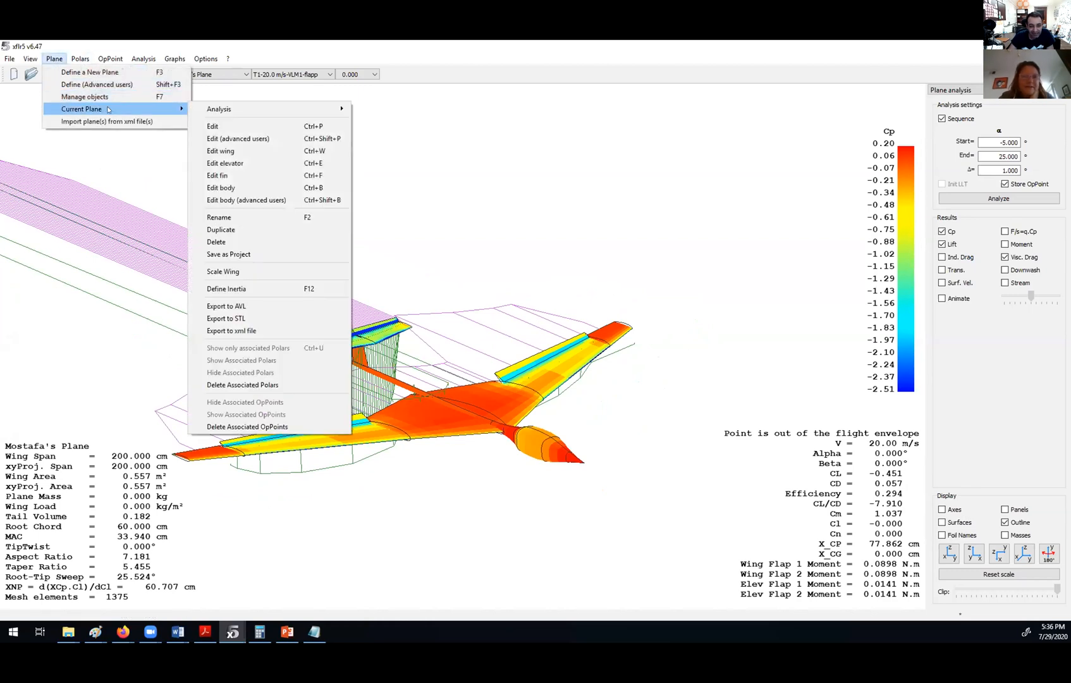
{"action": "left_click", "coordinate": [236, 319]}
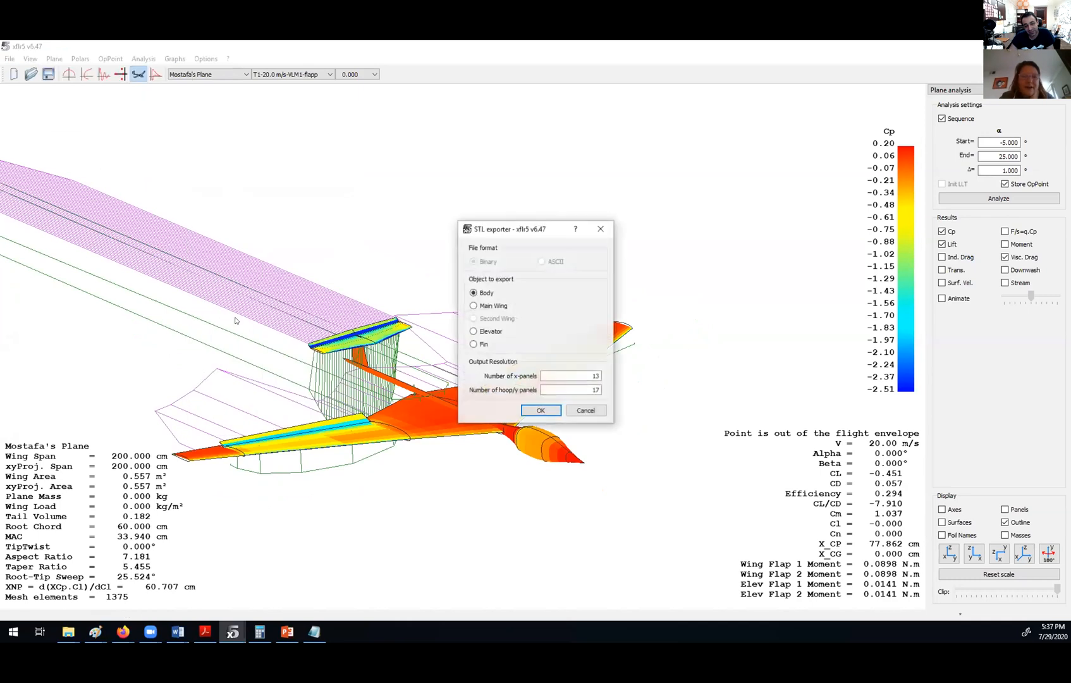
{"action": "left_click", "coordinate": [495, 304]}
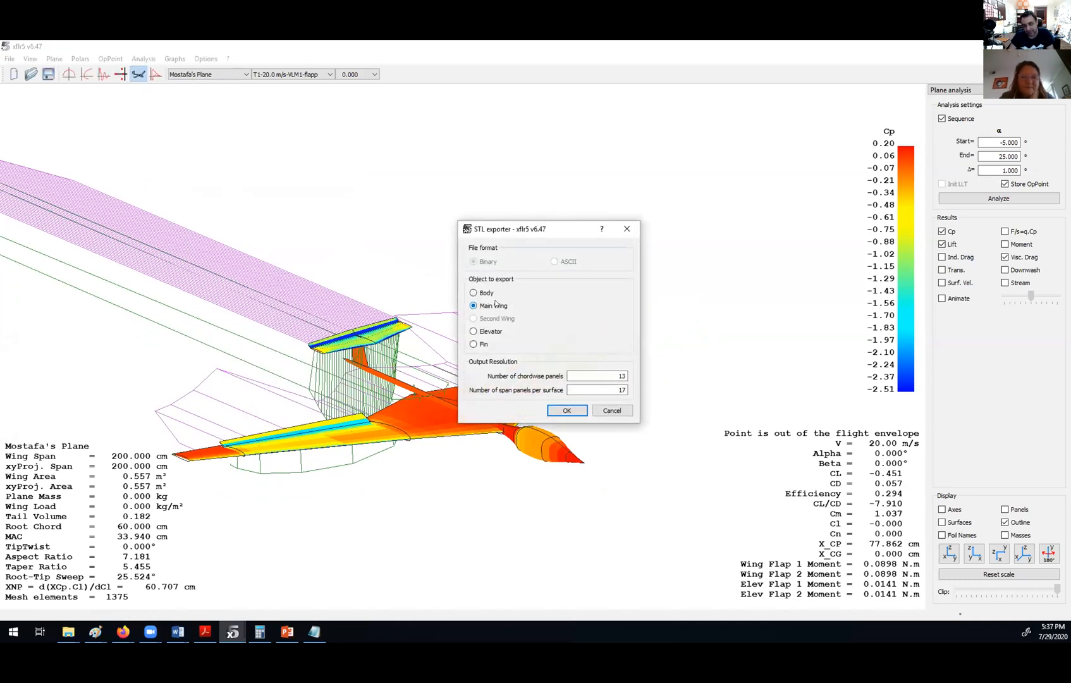
{"action": "left_click", "coordinate": [487, 331]}
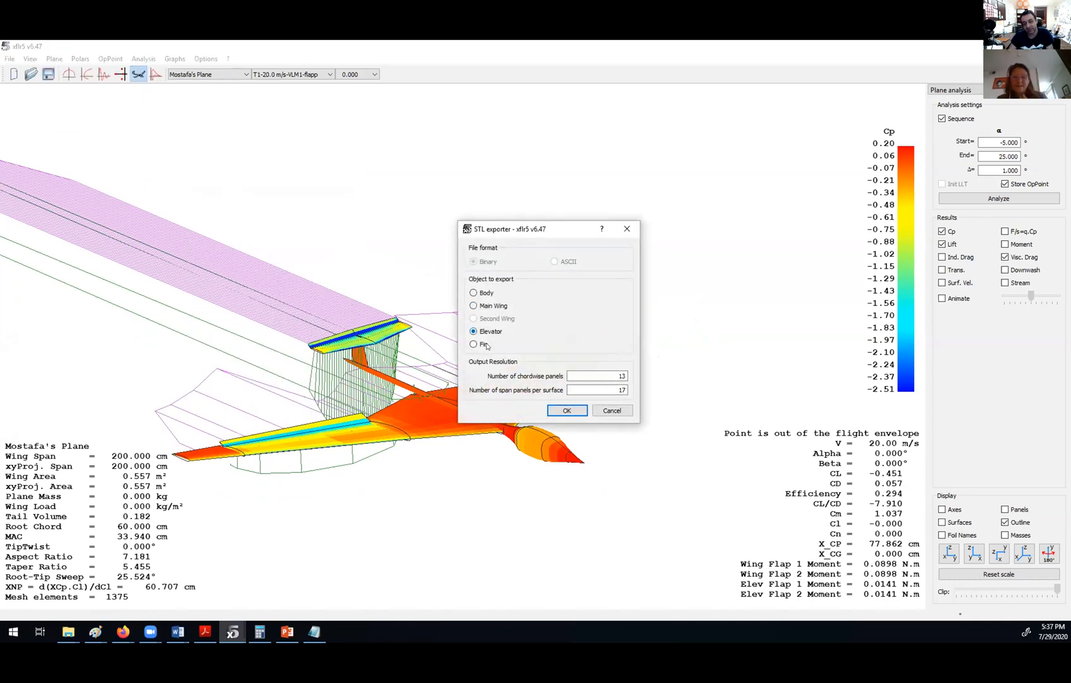
{"action": "left_click", "coordinate": [485, 343]}
{"action": "left_click", "coordinate": [485, 293]}
{"action": "left_click", "coordinate": [488, 306]}
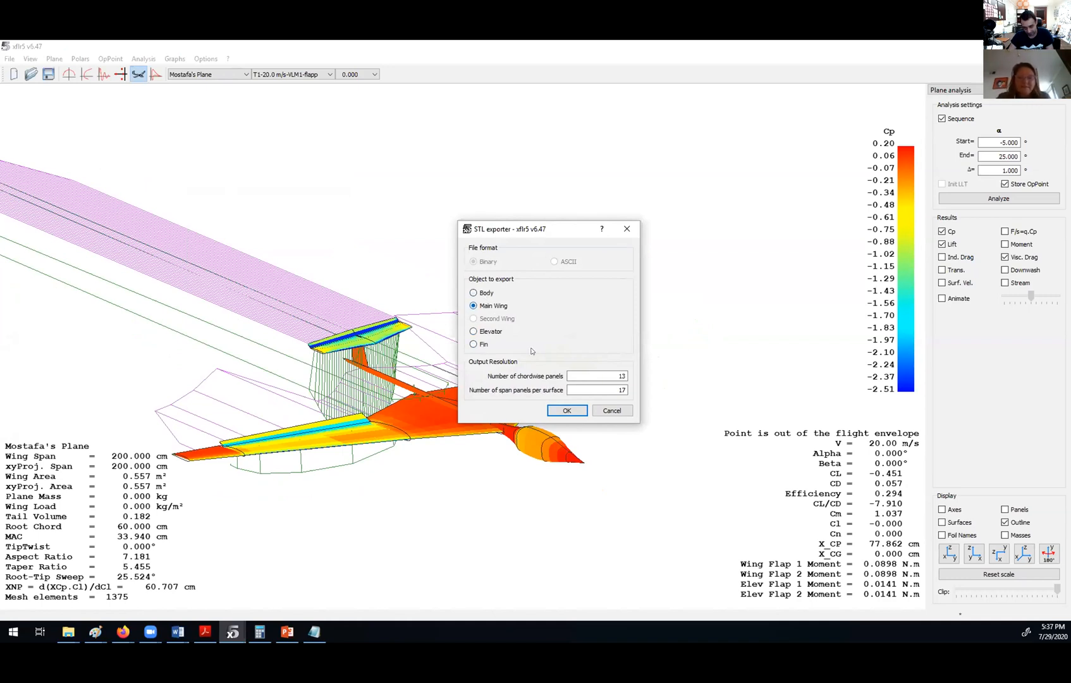
{"action": "left_click", "coordinate": [581, 411]}
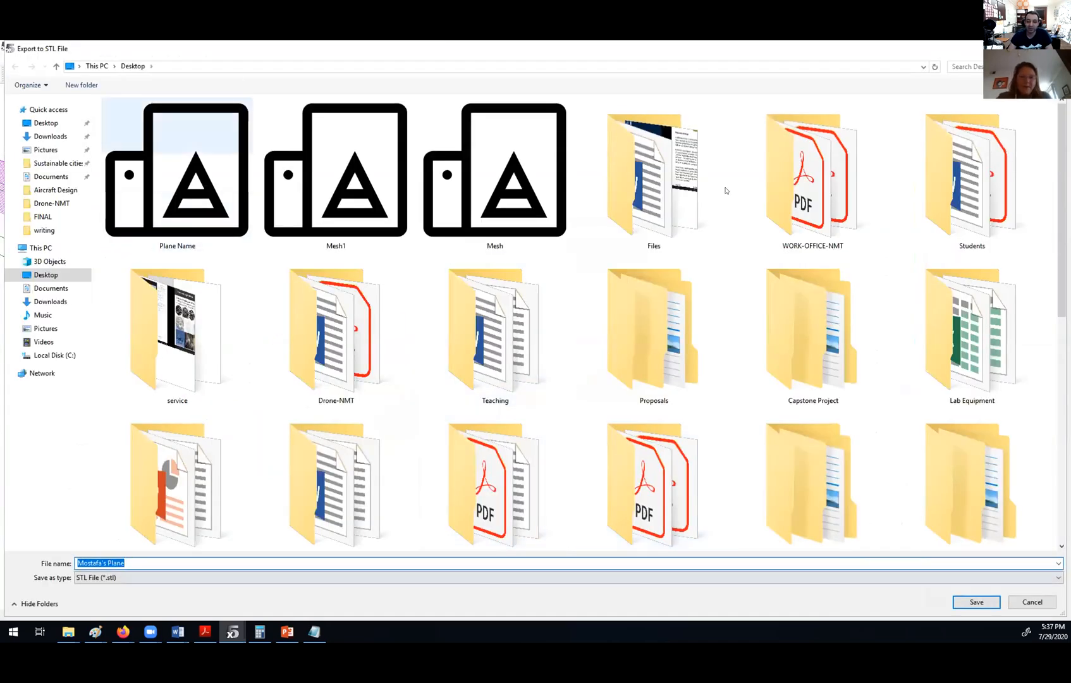
{"action": "left_click", "coordinate": [1031, 601]}
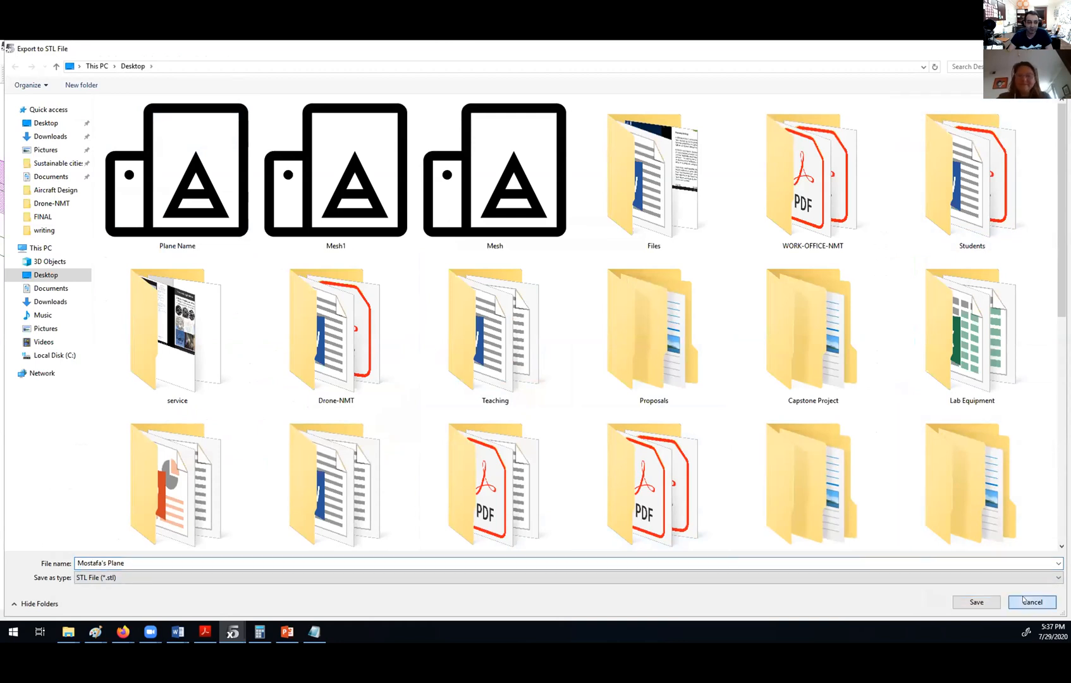
Clear the Notepad polar file and the xflr5 window off the screen to show the desktop
{"action": "scroll", "coordinate": [367, 355], "scroll_direction": "down", "scroll_amount": 5}
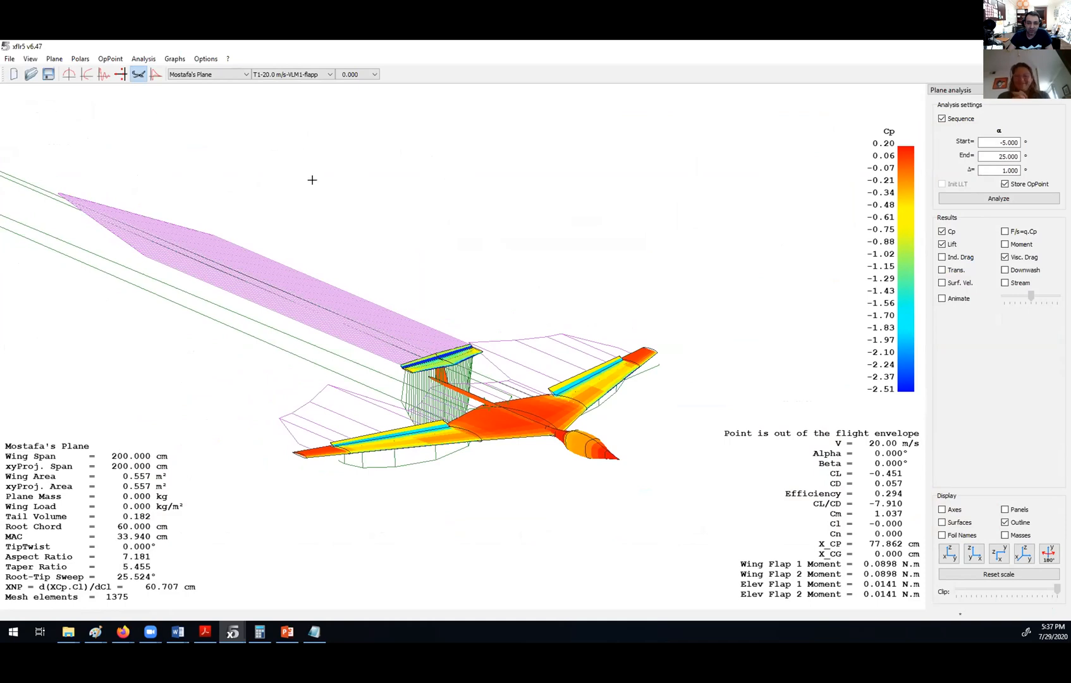
{"action": "left_click_drag", "start_coordinate": [346, 256], "coordinate": [339, 242]}
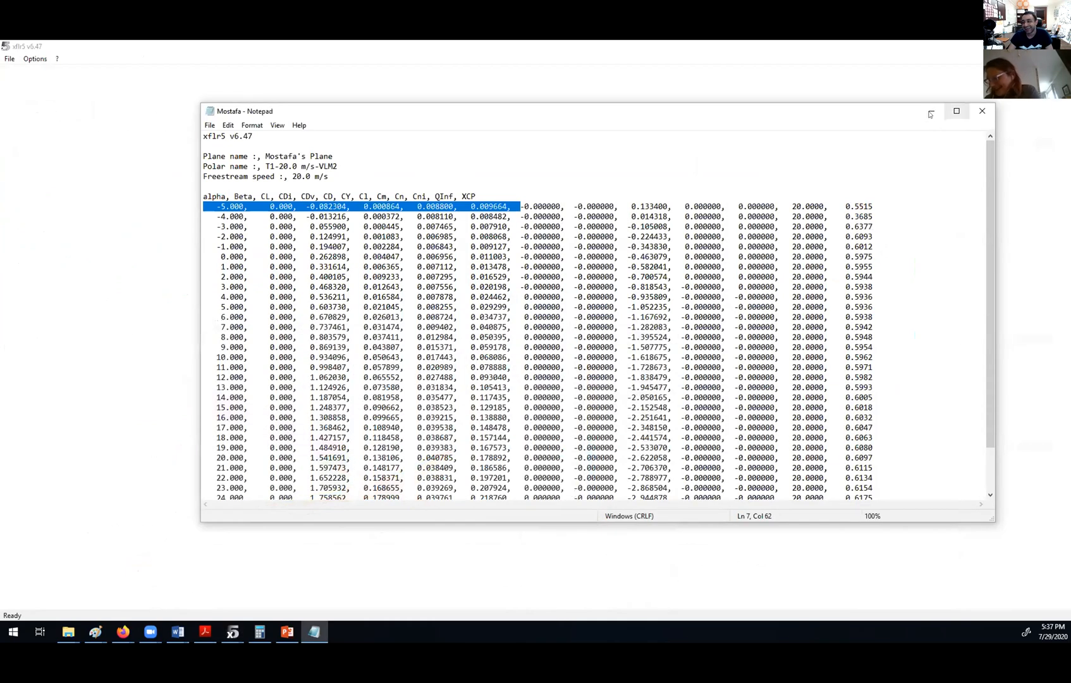
{"action": "left_click", "coordinate": [982, 110]}
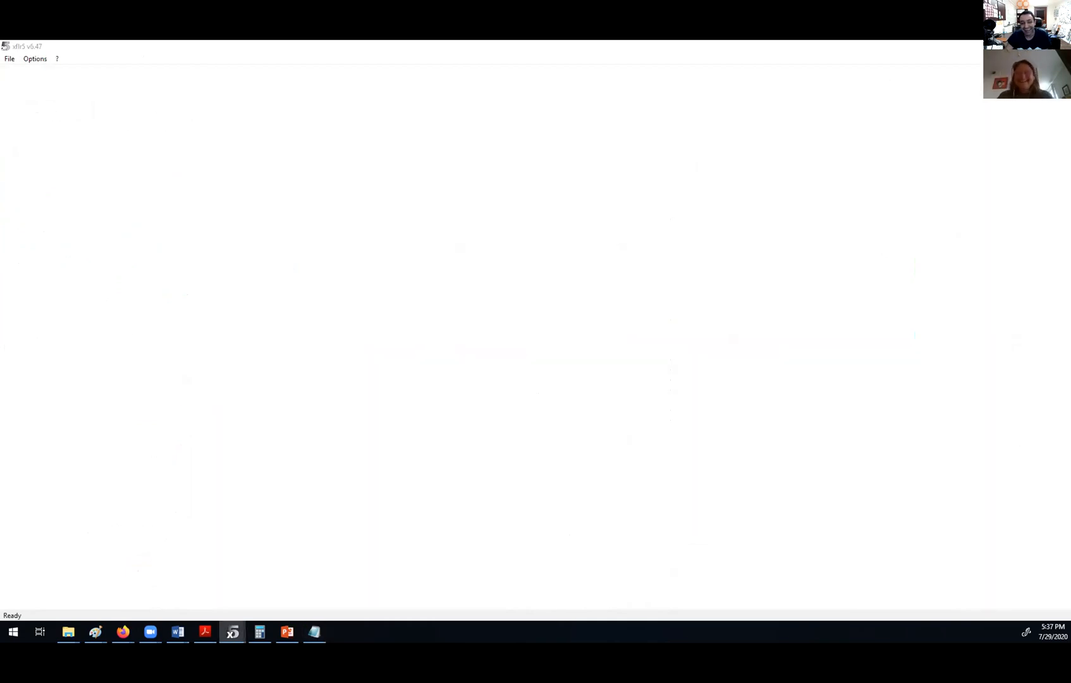
{"action": "left_click", "coordinate": [1006, 46]}
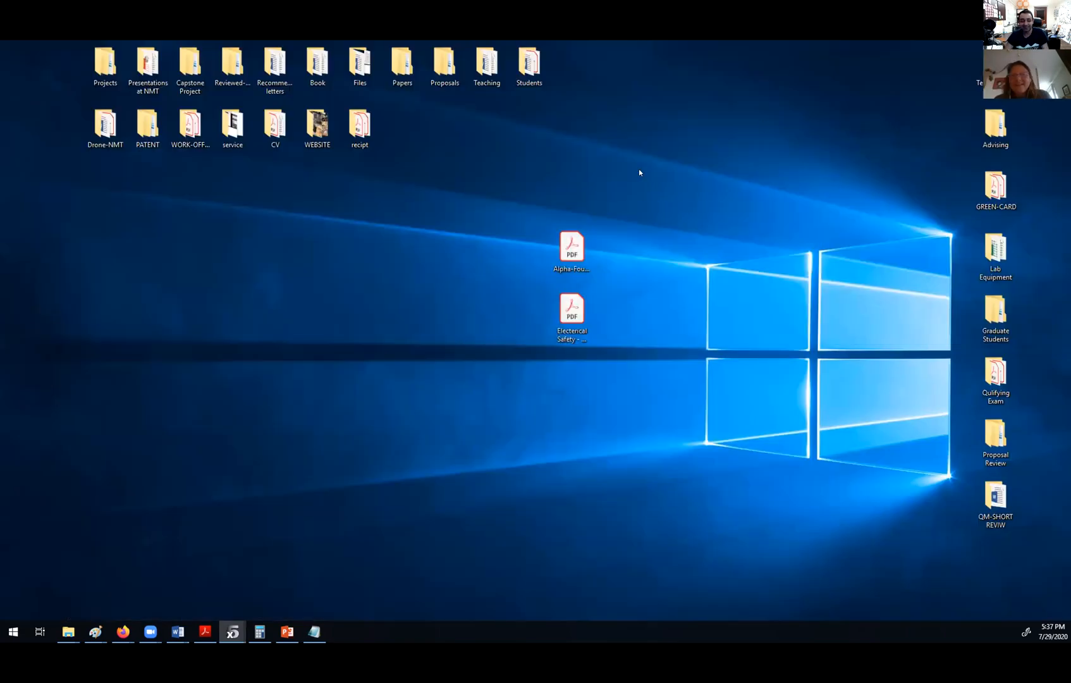